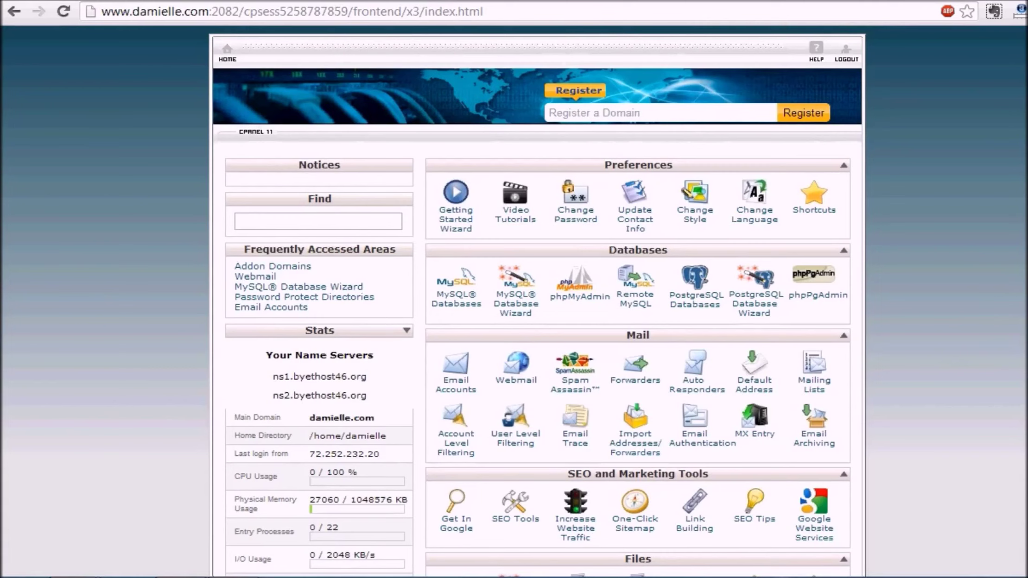
- Scroll down to the cPanel Software/Services section and launch the Softaculous installer
{"action": "scroll", "coordinate": [537, 301], "scroll_direction": "down", "scroll_amount": 6}
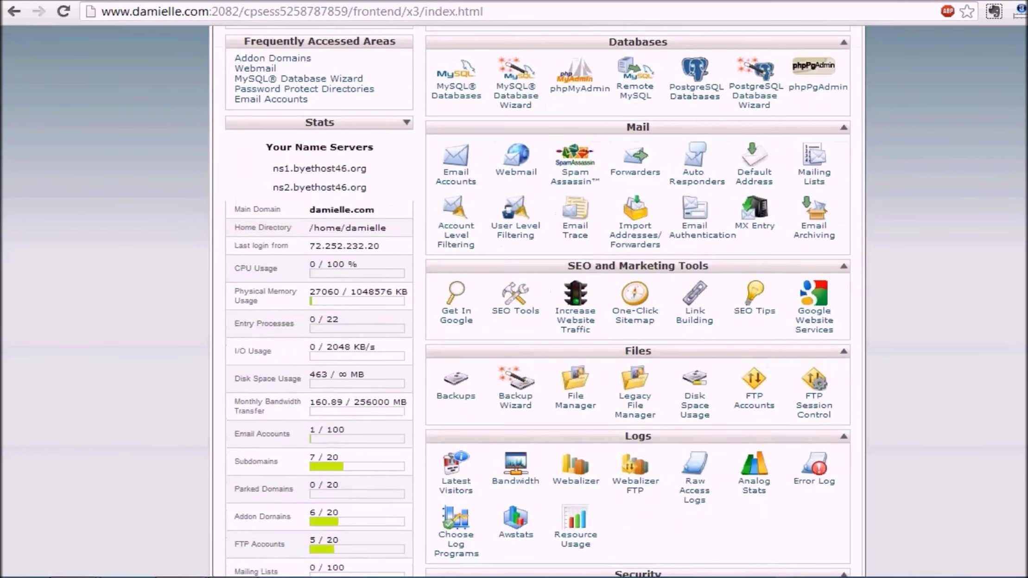
{"action": "scroll", "coordinate": [537, 301], "scroll_direction": "down", "scroll_amount": 6}
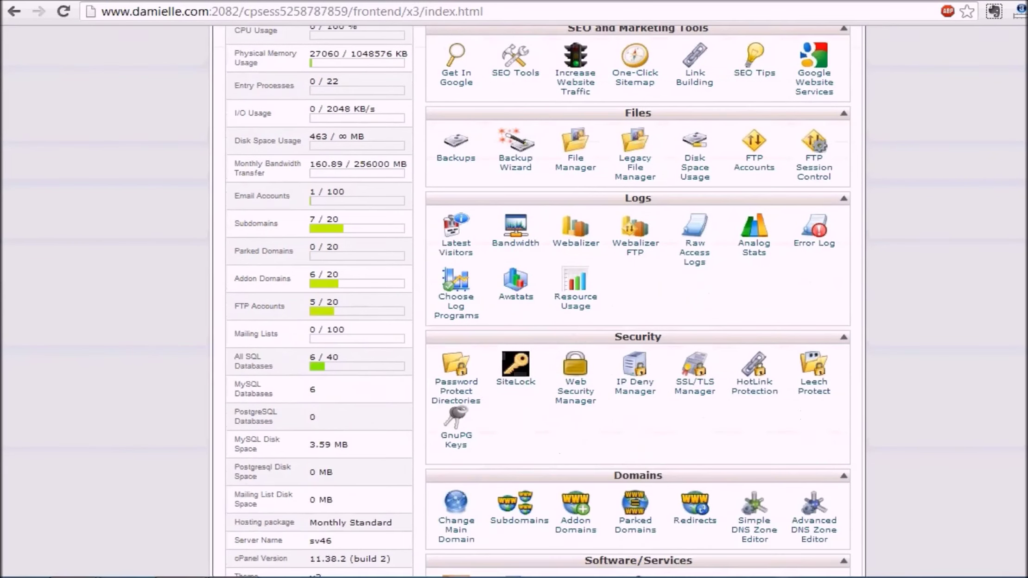
{"action": "scroll", "coordinate": [538, 301], "scroll_direction": "down", "scroll_amount": 3}
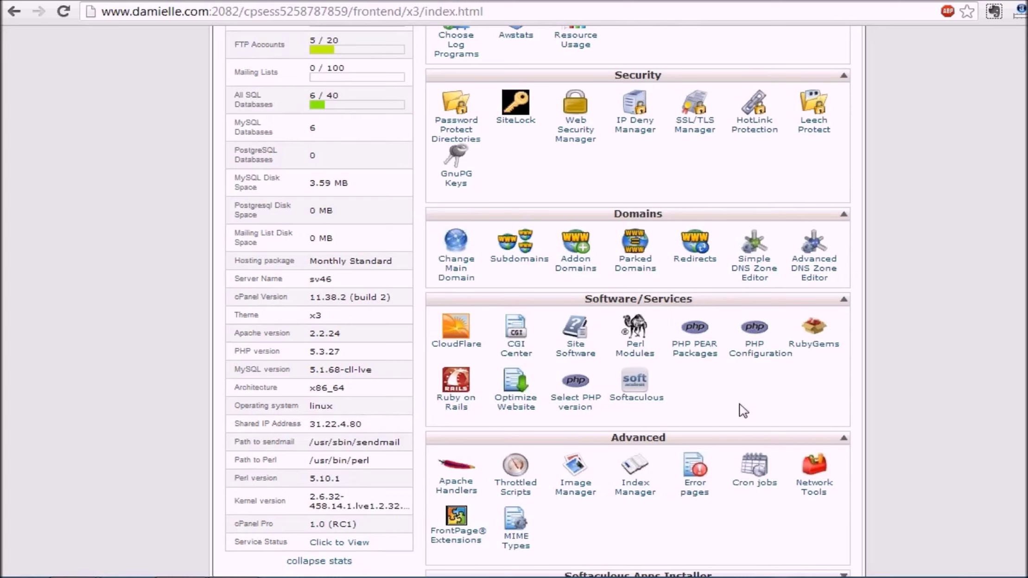
{"action": "left_click", "coordinate": [642, 392]}
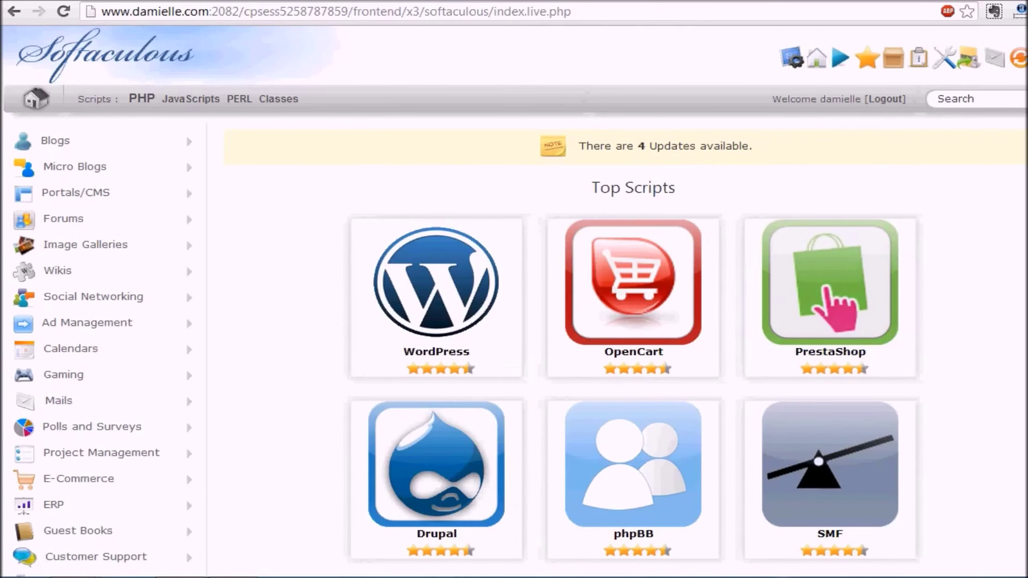
- Start a WordPress install from the WordPress tile in Softaculous
{"action": "scroll", "coordinate": [516, 301], "scroll_direction": "down", "scroll_amount": 3}
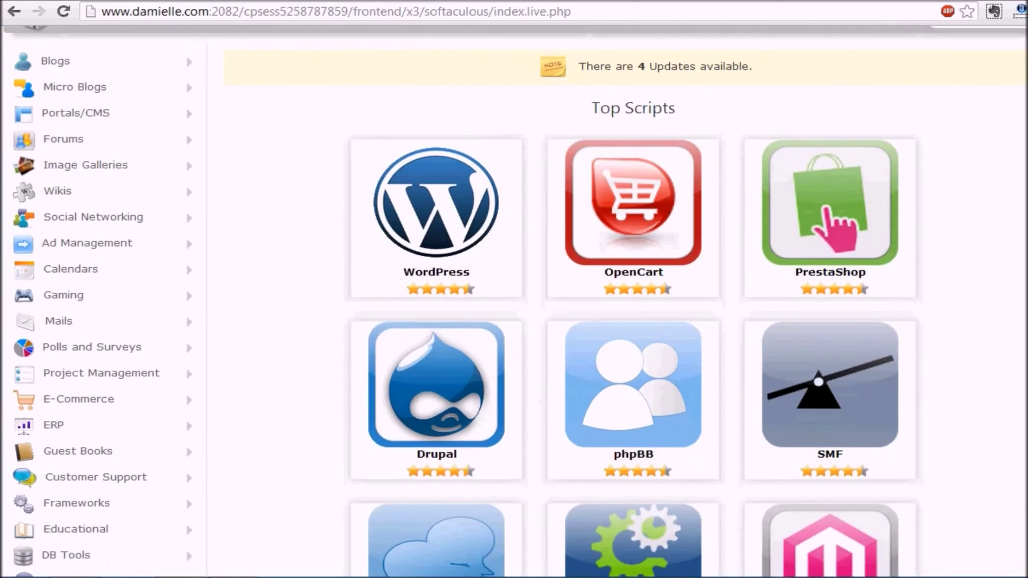
{"action": "mouse_move", "coordinate": [420, 201]}
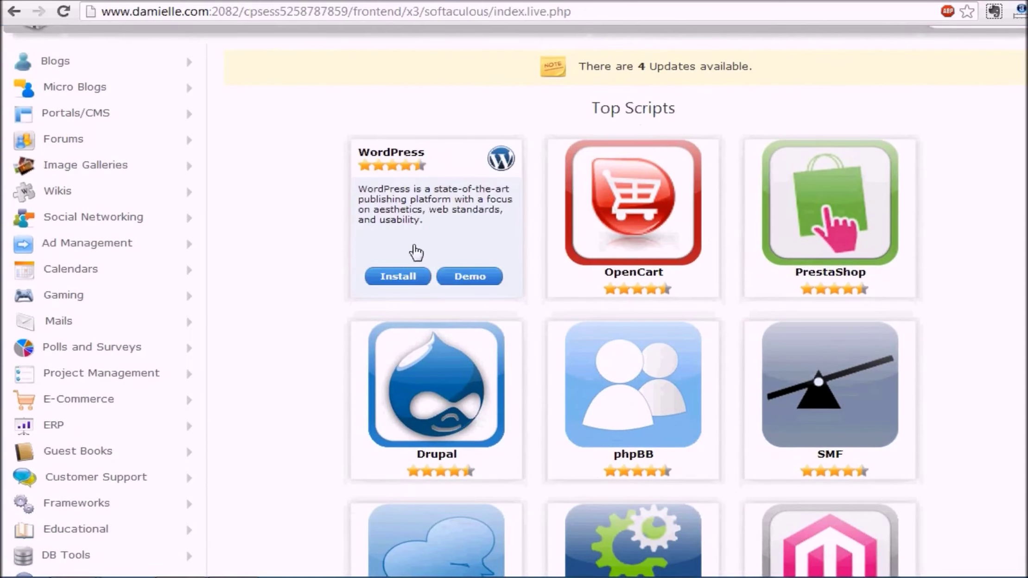
{"action": "left_click", "coordinate": [396, 284]}
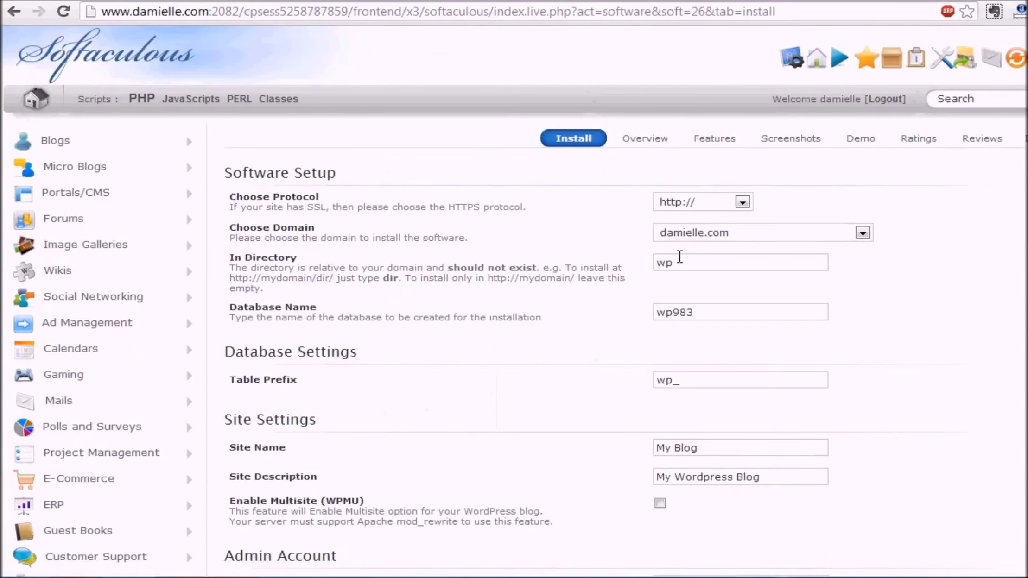
- Choose wpvideosidekick.com as the domain and change the install directory from wp to blog
{"action": "left_click", "coordinate": [782, 241]}
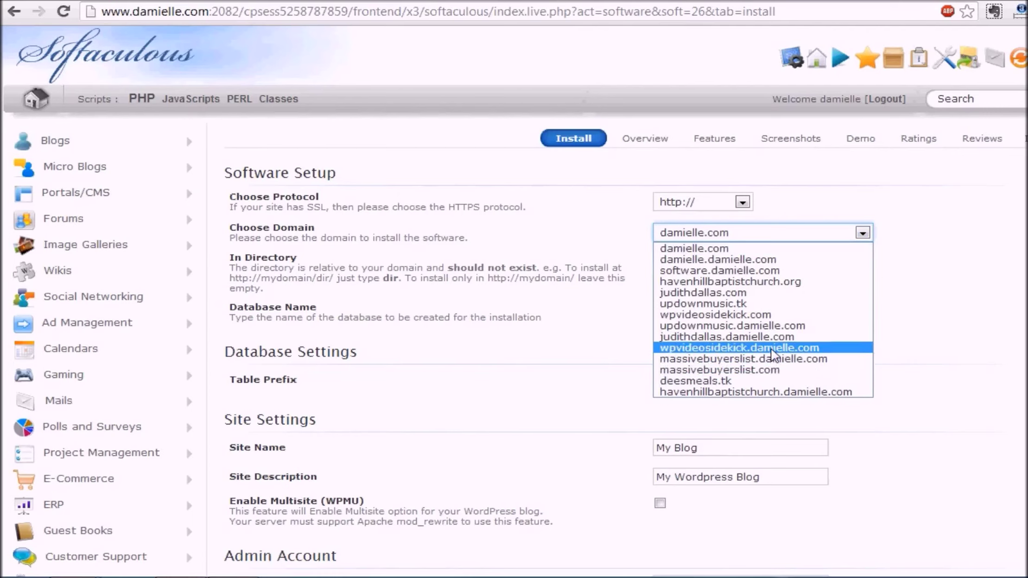
{"action": "left_click", "coordinate": [760, 315]}
{"action": "left_click", "coordinate": [693, 268]}
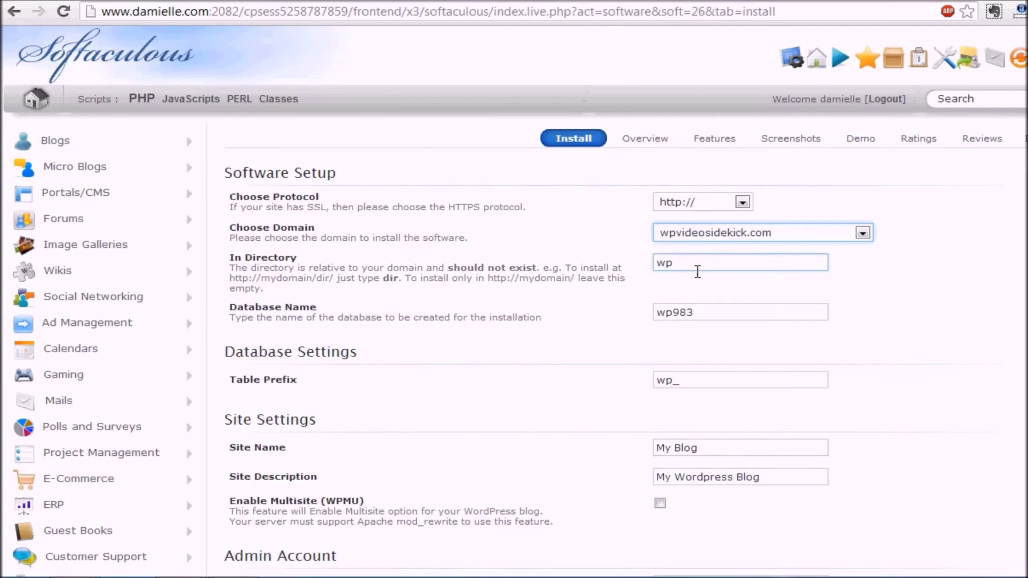
{"action": "double_click", "coordinate": [665, 288]}
{"action": "left_click", "coordinate": [668, 290]}
{"action": "left_click_drag", "start_coordinate": [682, 291], "coordinate": [657, 291]}
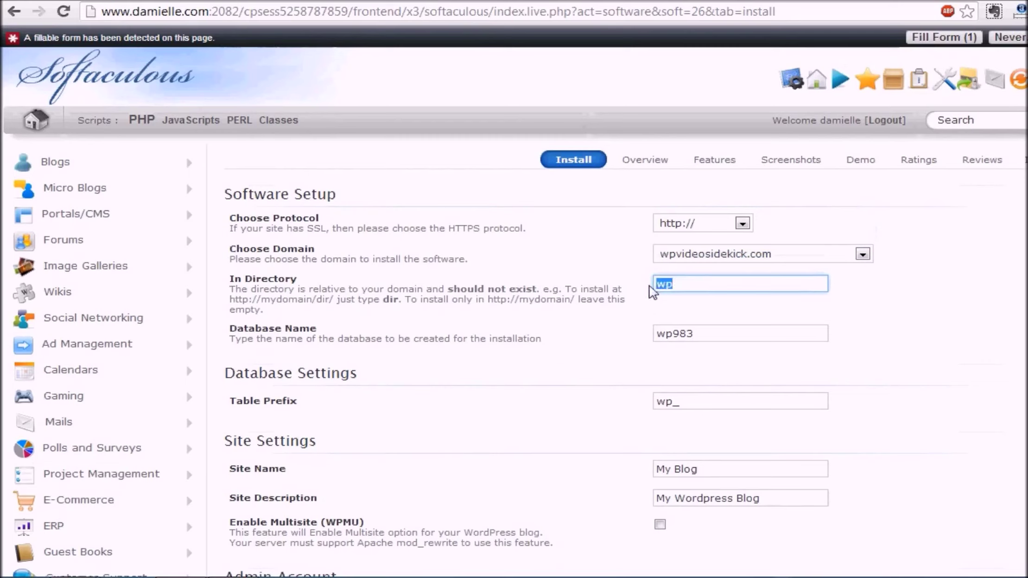
{"action": "key", "text": "BackSpace"}
{"action": "type", "text": "blog"}
{"action": "scroll", "coordinate": [602, 325], "scroll_direction": "down", "scroll_amount": 1}
- Replace site name 'My Blog' with 'WP Video Sidekick' and set the description to 'Become A WP Pro'
{"action": "scroll", "coordinate": [514, 301], "scroll_direction": "down", "scroll_amount": 3}
{"action": "scroll", "coordinate": [837, 259], "scroll_direction": "down", "scroll_amount": 1}
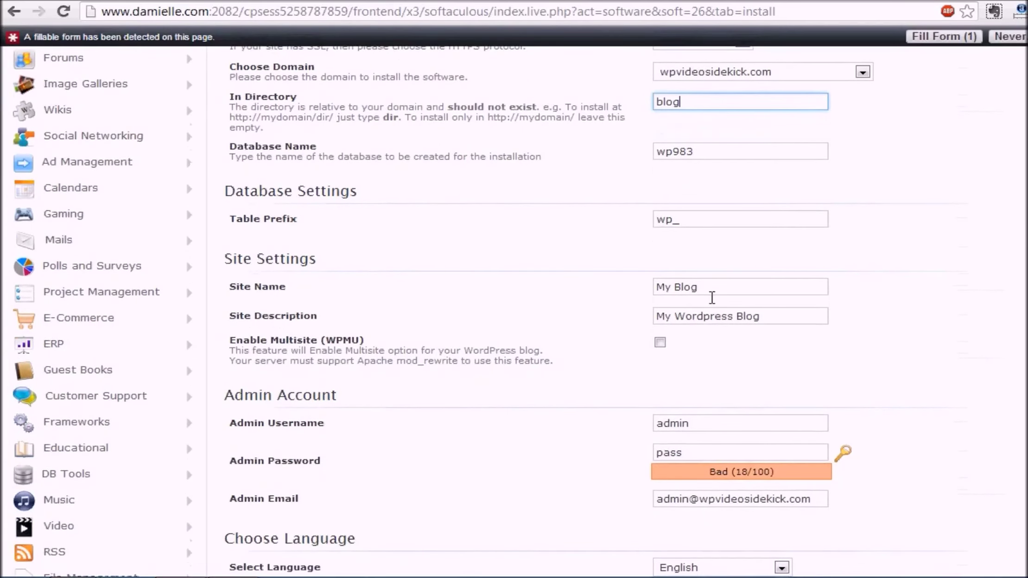
{"action": "left_click_drag", "start_coordinate": [711, 296], "coordinate": [649, 294]}
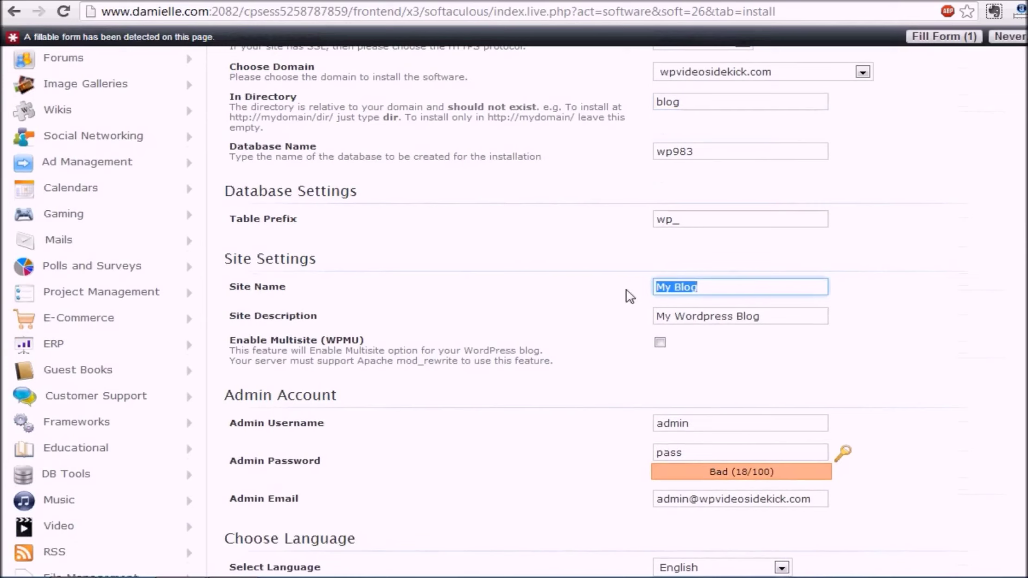
{"action": "type", "text": "WP Video Sideki"}
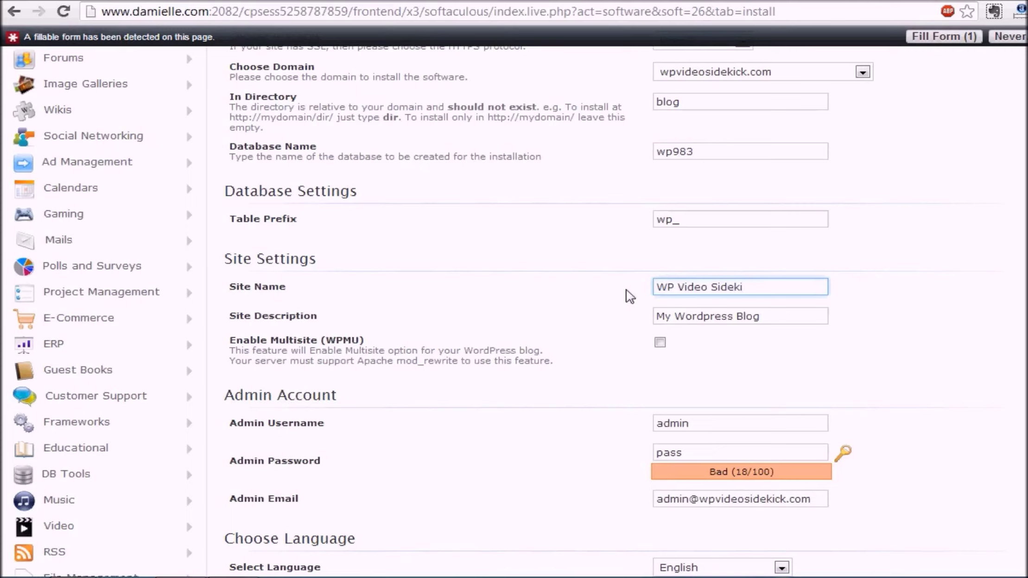
{"action": "type", "text": "ck"}
{"action": "left_click_drag", "start_coordinate": [791, 329], "coordinate": [533, 336]}
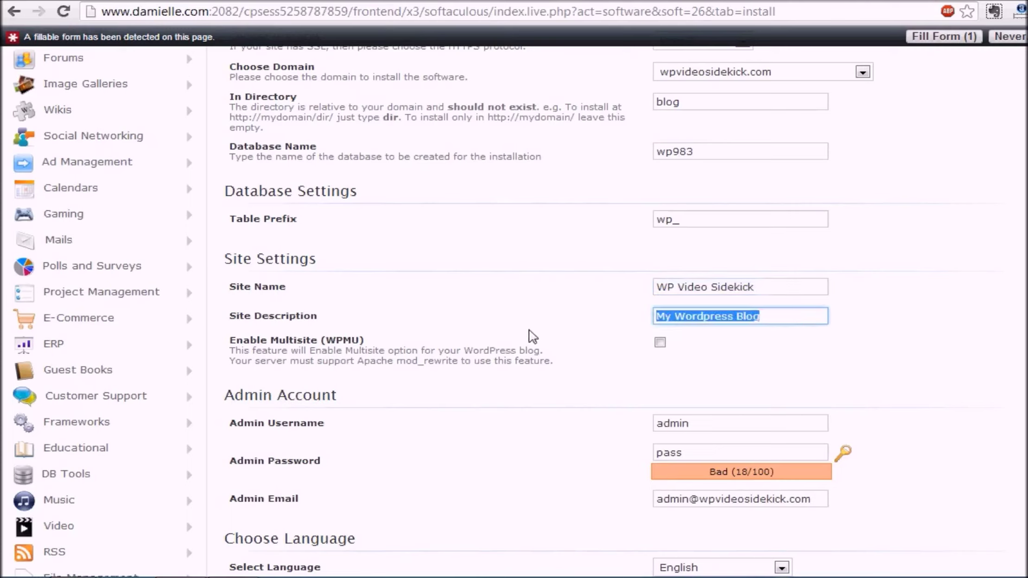
{"action": "type", "text": "Become A WP"}
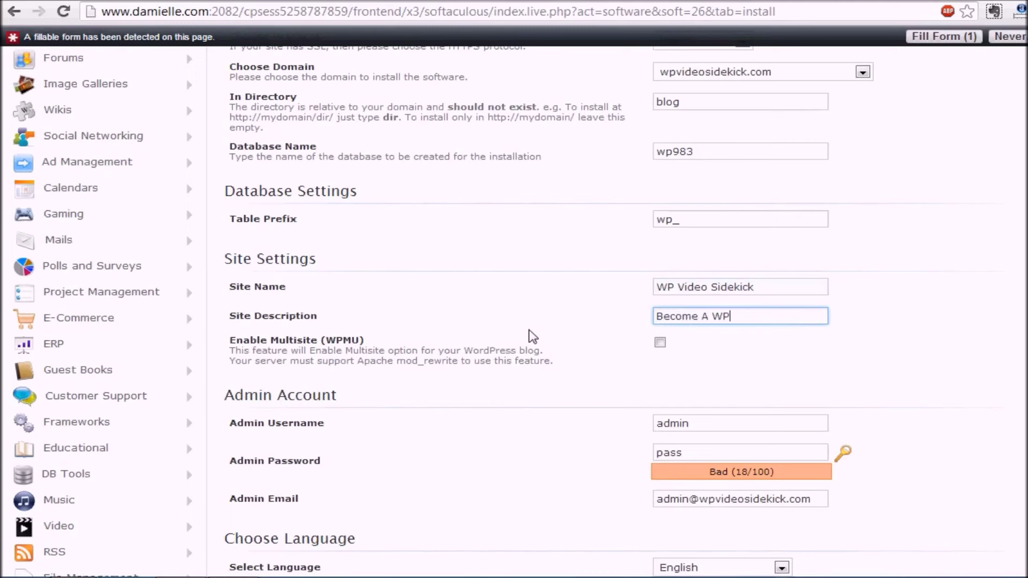
{"action": "type", "text": " Pro"}
{"action": "scroll", "coordinate": [783, 224], "scroll_direction": "down", "scroll_amount": 4}
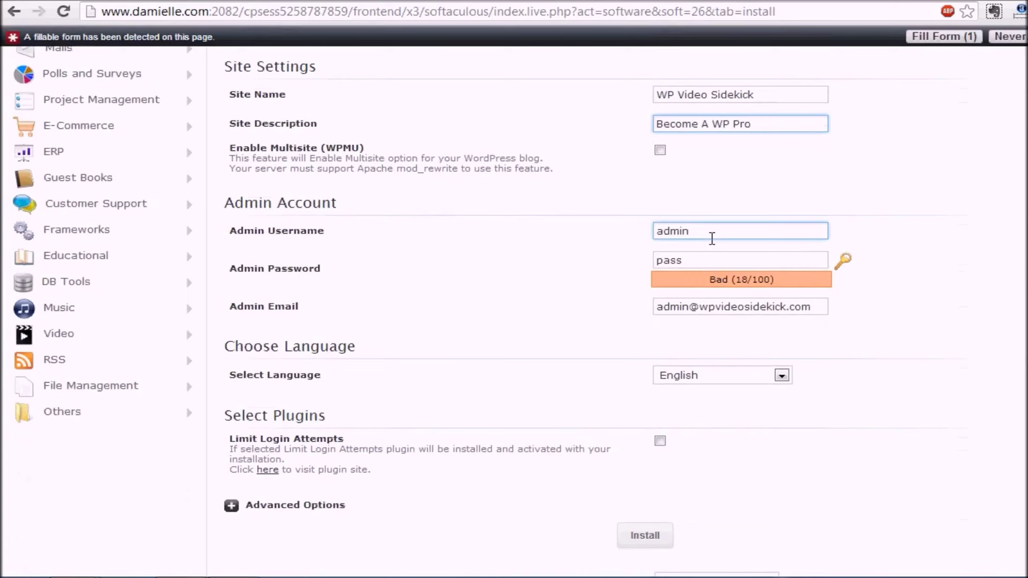
{"action": "left_click", "coordinate": [711, 238]}
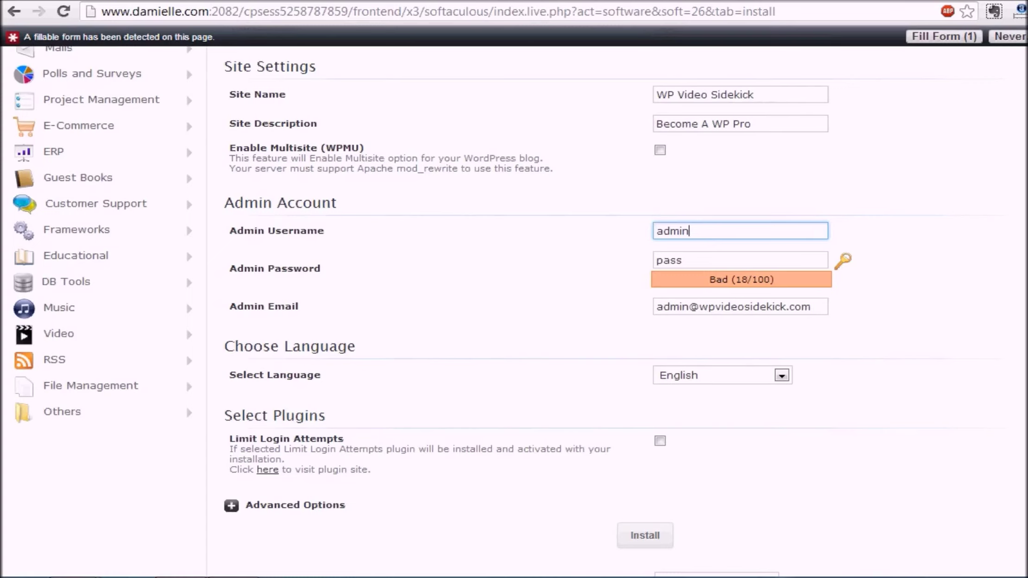
- Replace the default admin password with a new password
{"action": "scroll", "coordinate": [710, 203], "scroll_direction": "down", "scroll_amount": 1}
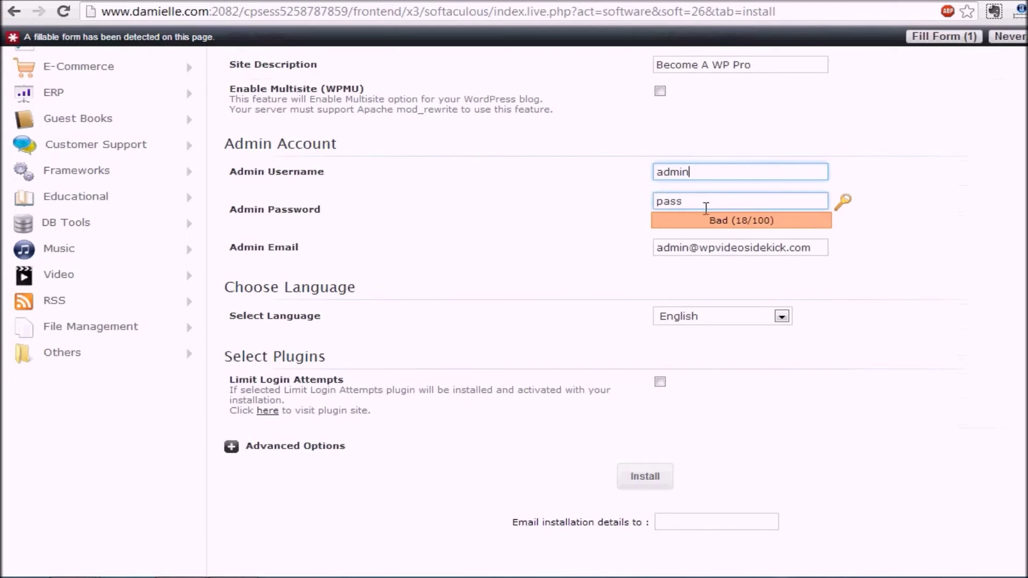
{"action": "left_click_drag", "start_coordinate": [698, 208], "coordinate": [635, 217]}
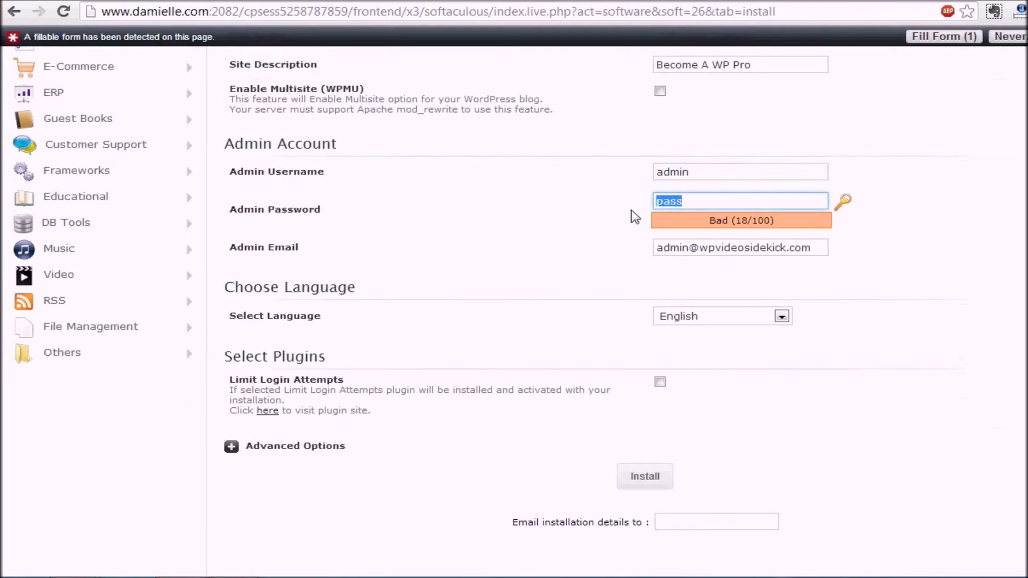
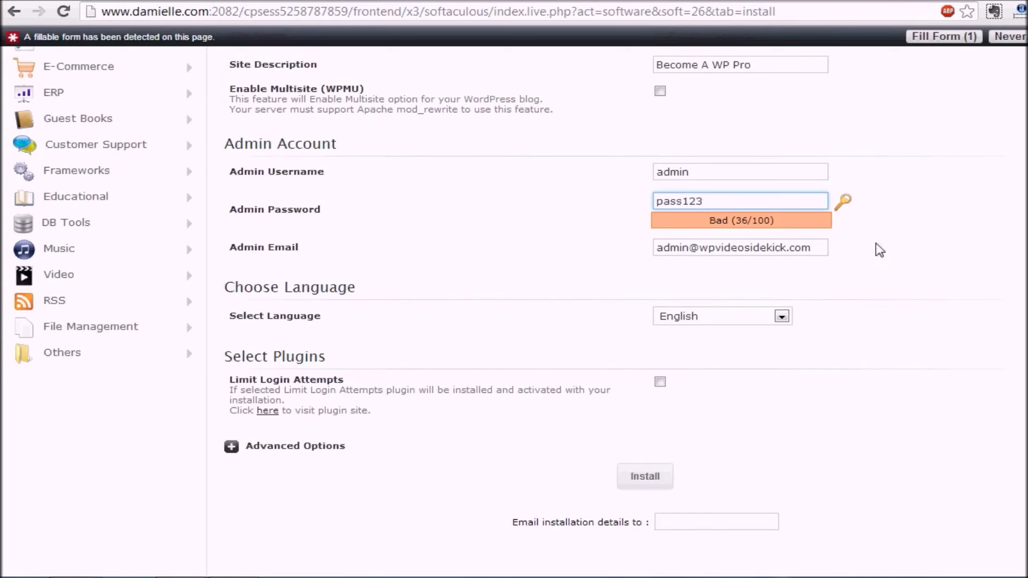
- Enter the owner's e-mail address as admin email and run the WordPress installation
{"action": "left_click_drag", "start_coordinate": [819, 251], "coordinate": [594, 269]}
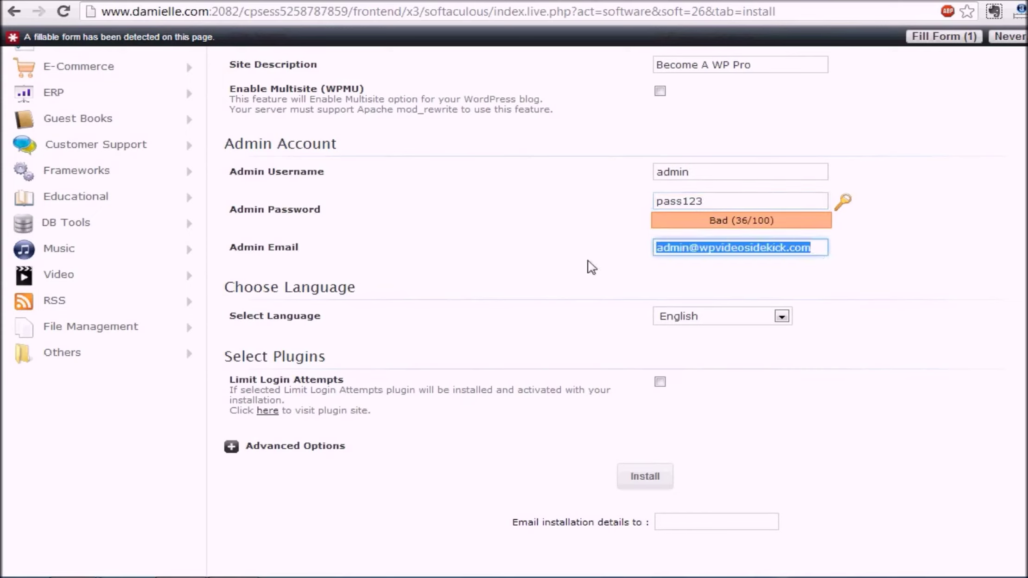
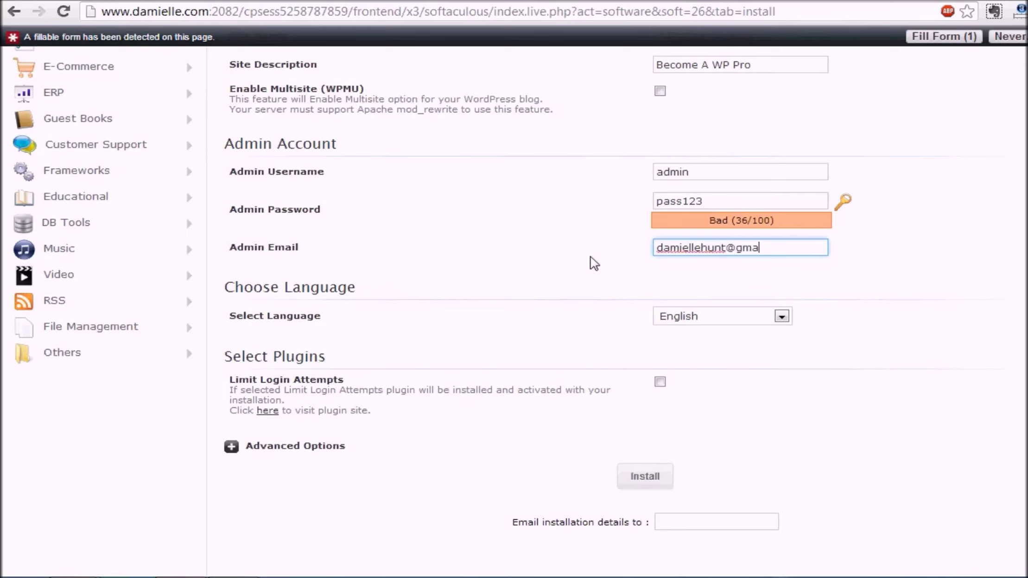
{"action": "scroll", "coordinate": [514, 300], "scroll_direction": "down", "scroll_amount": 3}
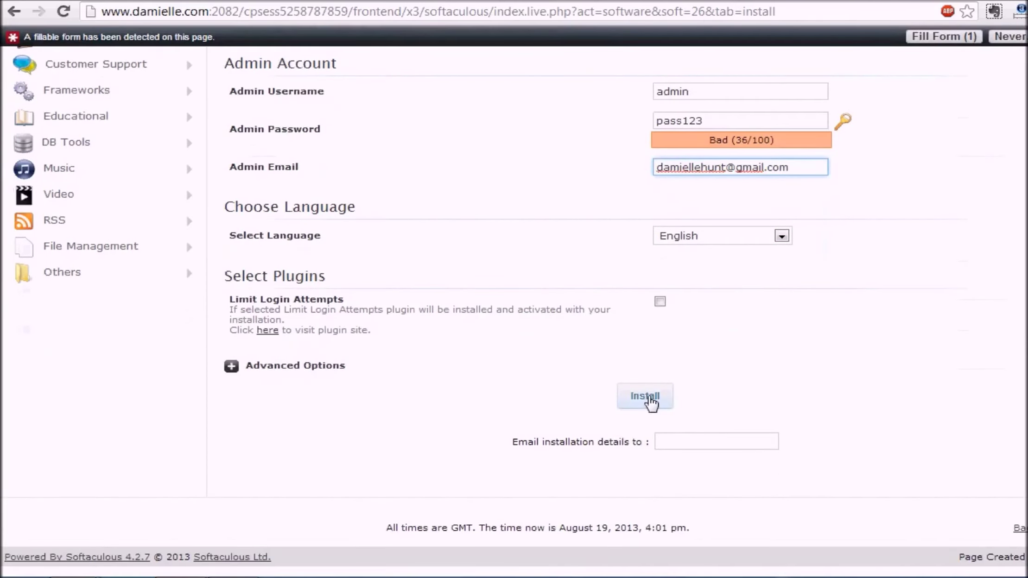
{"action": "left_click", "coordinate": [645, 397]}
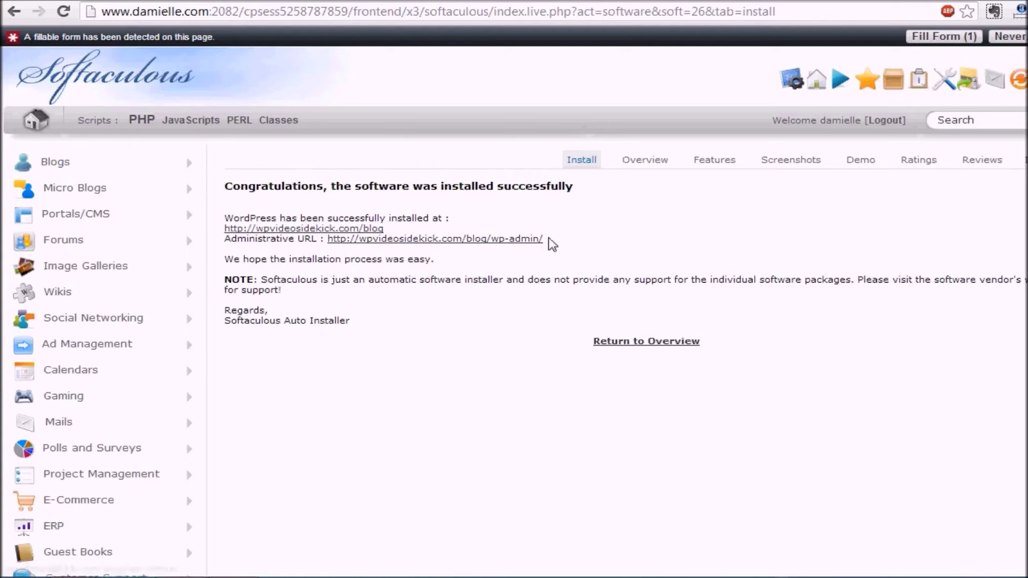
- Open the newly installed blog at wpvideosidekick.com/blog from the success page
{"action": "left_click", "coordinate": [349, 230]}
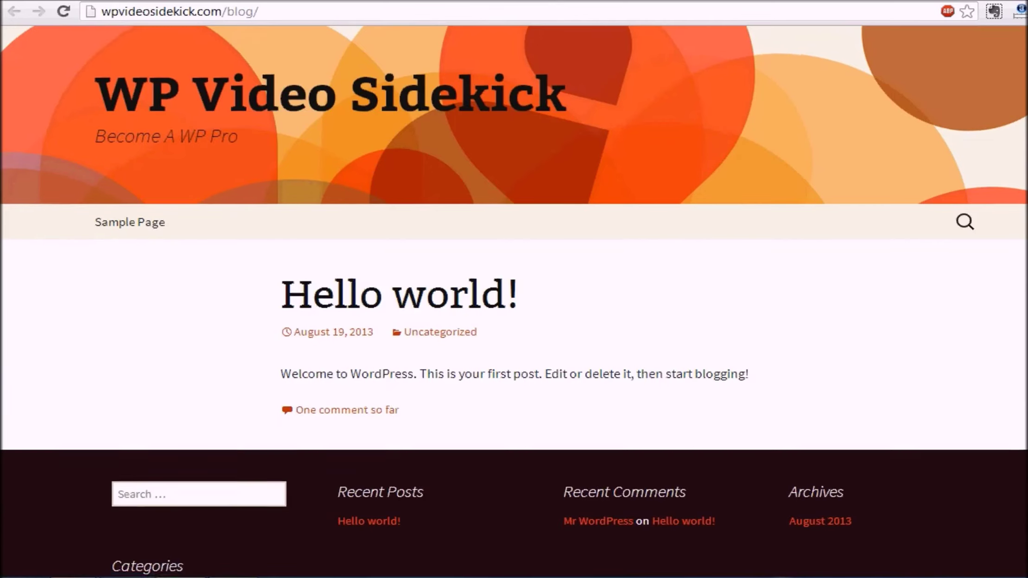
- Scroll through the new WP Video Sidekick blog and back up to the top
{"action": "scroll", "coordinate": [513, 300], "scroll_direction": "down", "scroll_amount": 5}
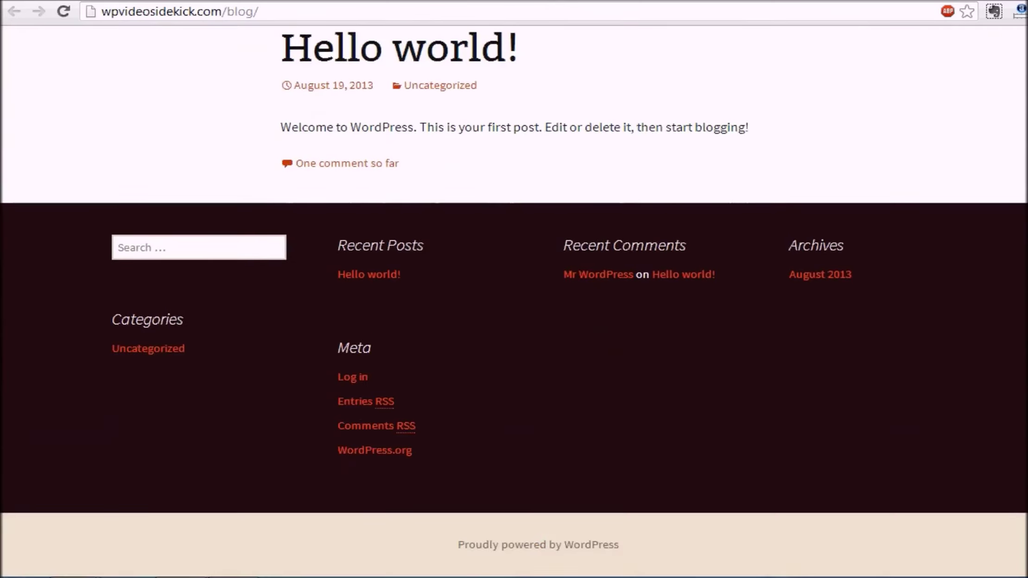
{"action": "scroll", "coordinate": [513, 300], "scroll_direction": "up", "scroll_amount": 5}
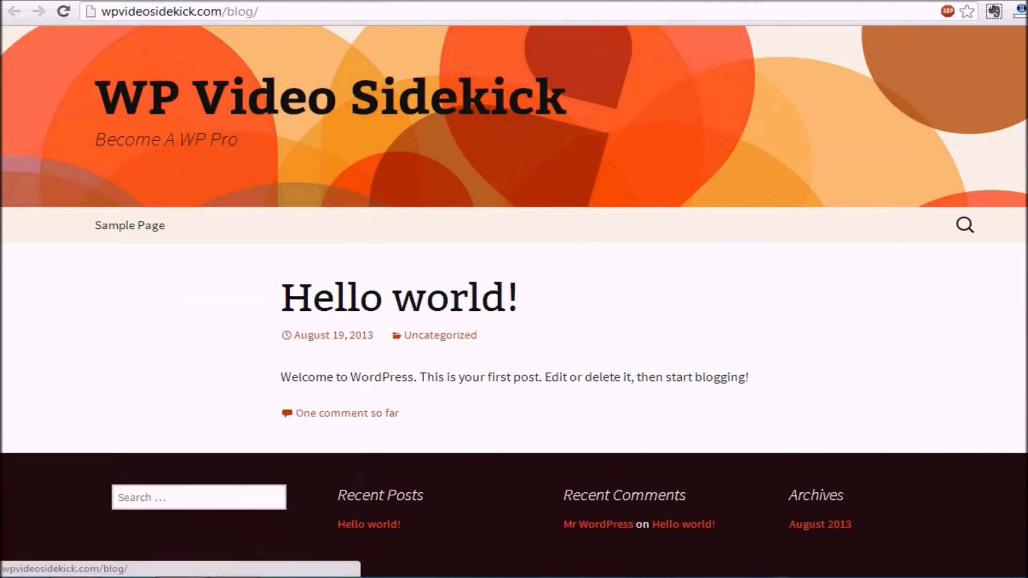
{"action": "scroll", "coordinate": [756, 162], "scroll_direction": "down", "scroll_amount": 3}
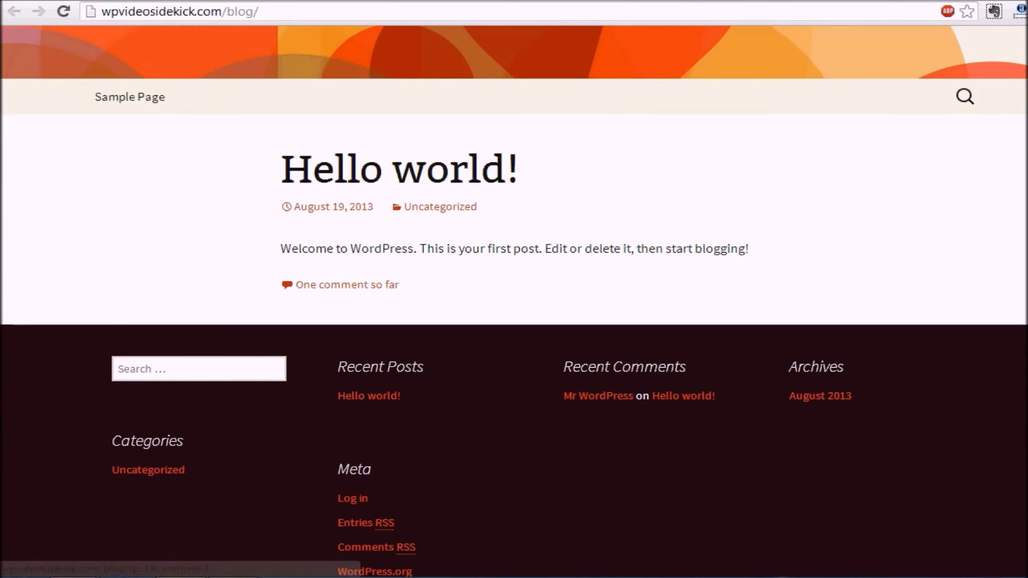
{"action": "scroll", "coordinate": [819, 344], "scroll_direction": "down", "scroll_amount": 3}
{"action": "scroll", "coordinate": [514, 296], "scroll_direction": "up", "scroll_amount": 3}
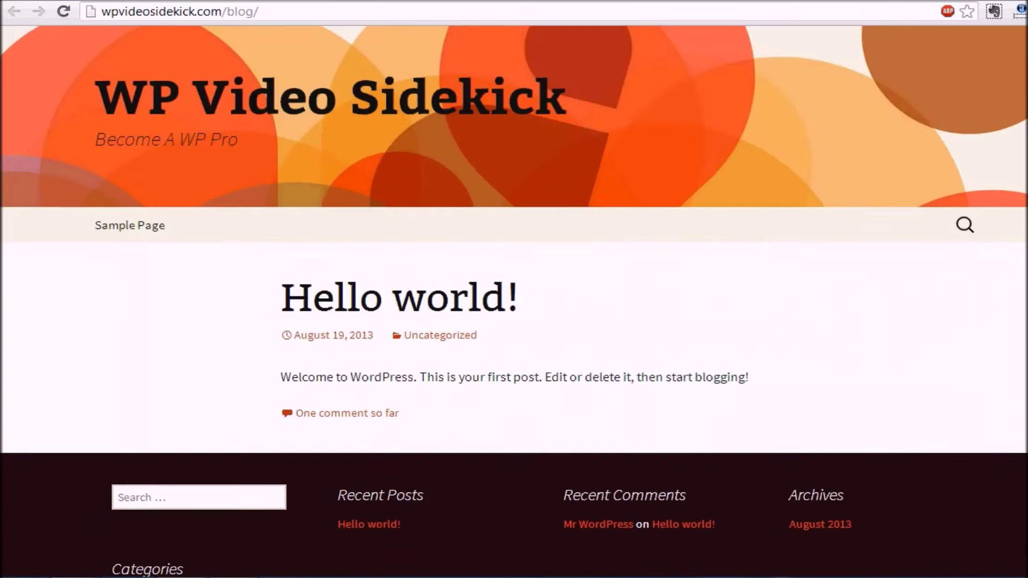
{"action": "scroll", "coordinate": [514, 297], "scroll_direction": "up", "scroll_amount": 3}
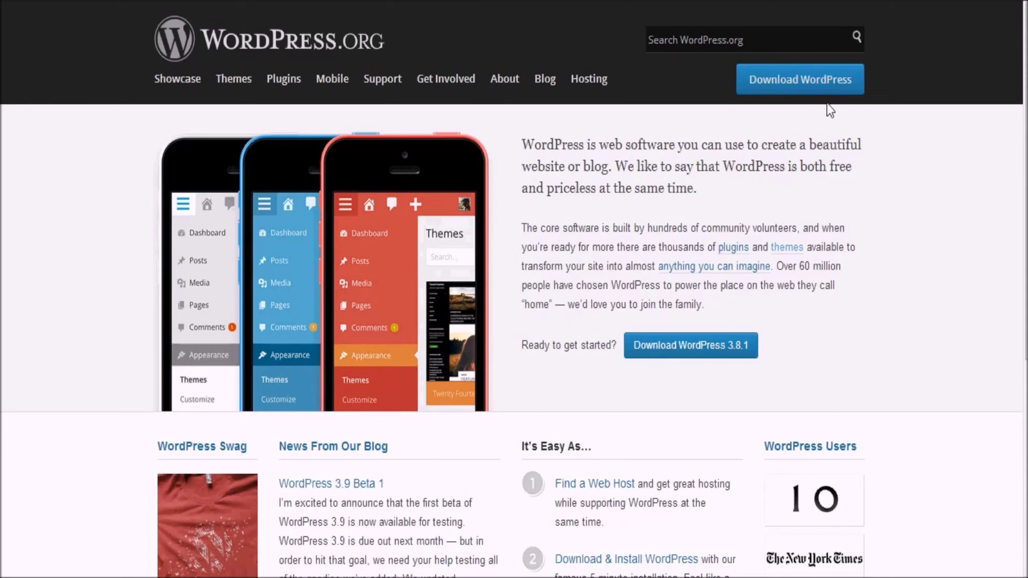
- Go to the WordPress 3.8.1 download page on WordPress.org
{"action": "left_click", "coordinate": [789, 95]}
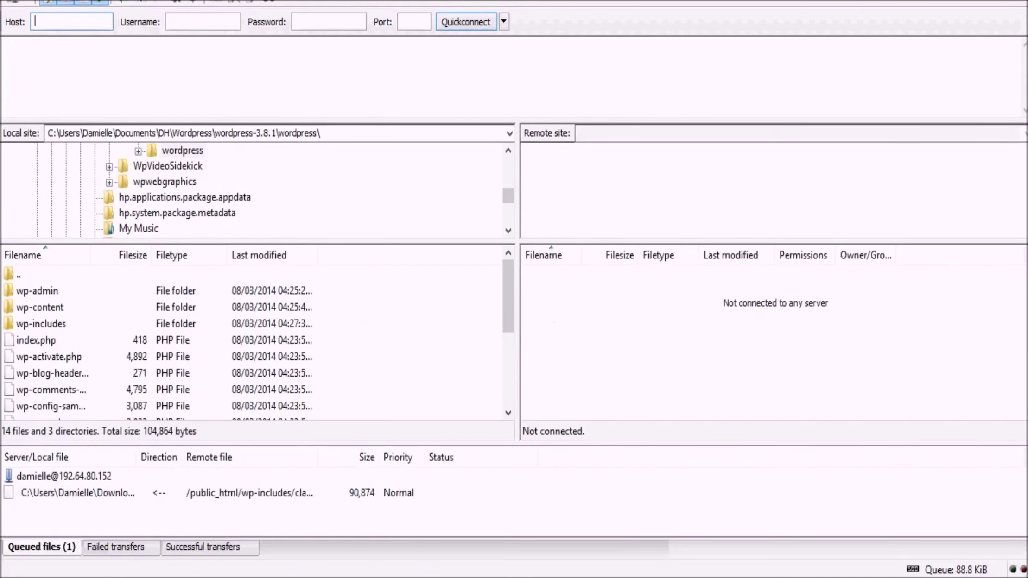
{"action": "left_click", "coordinate": [106, 501]}
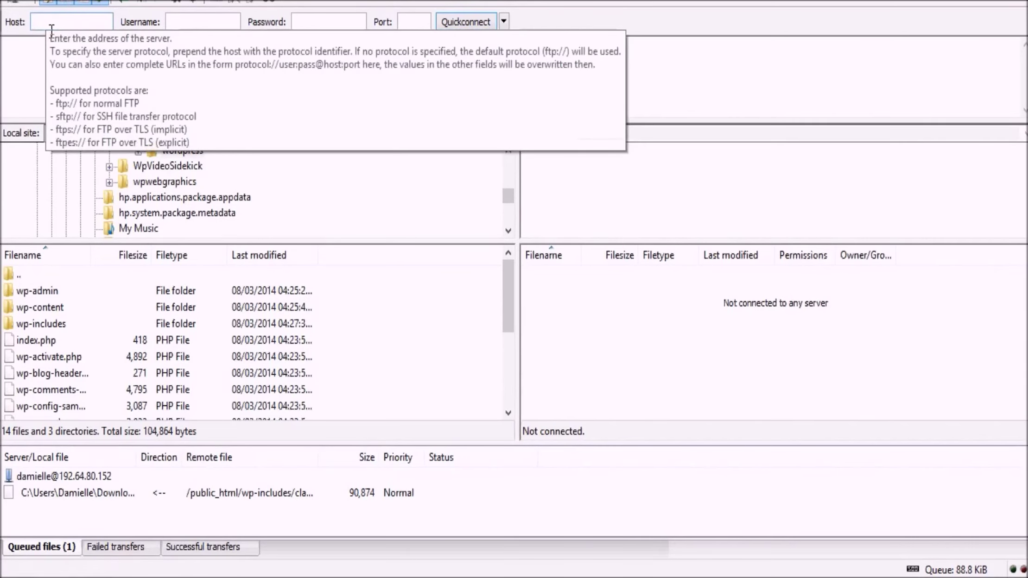
{"action": "type", "text": "ftp."}
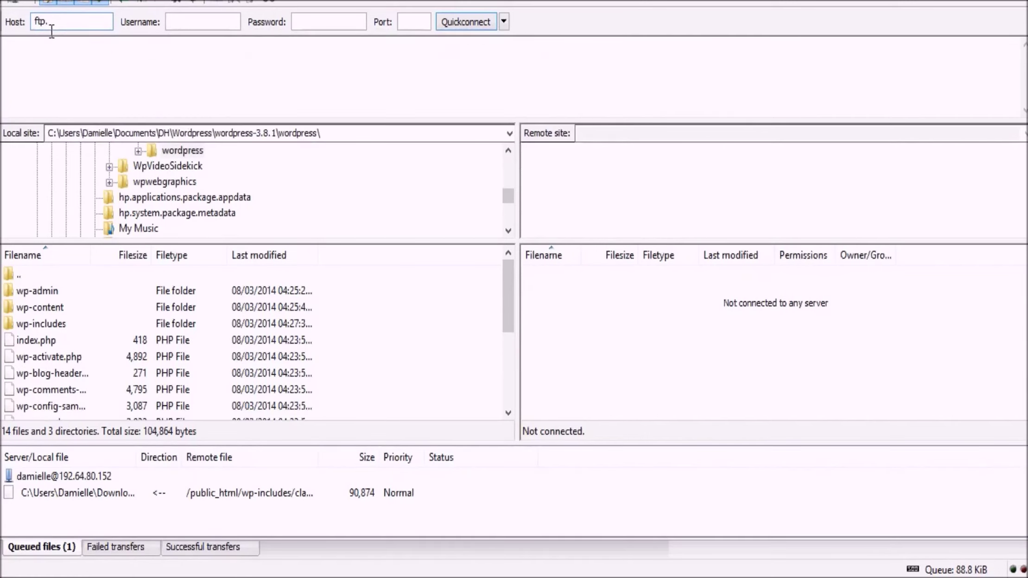
{"action": "type", "text": "wpvideosidekick.com"}
{"action": "left_click", "coordinate": [92, 21]}
{"action": "key", "text": "Home"}
{"action": "key", "text": "End"}
{"action": "left_click", "coordinate": [175, 26]}
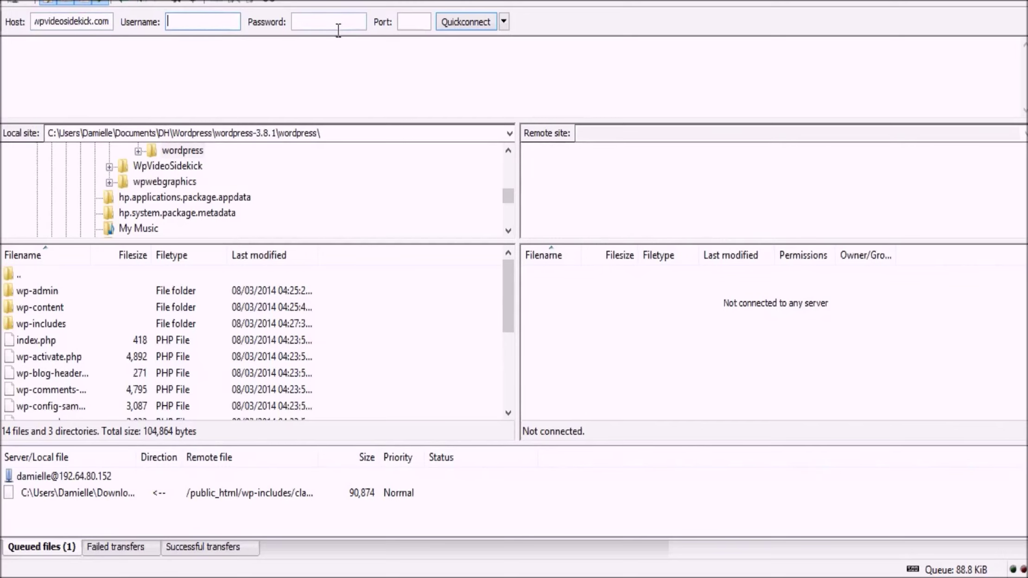
{"action": "left_click", "coordinate": [417, 29]}
{"action": "left_click_drag", "start_coordinate": [109, 22], "coordinate": [6, 42]}
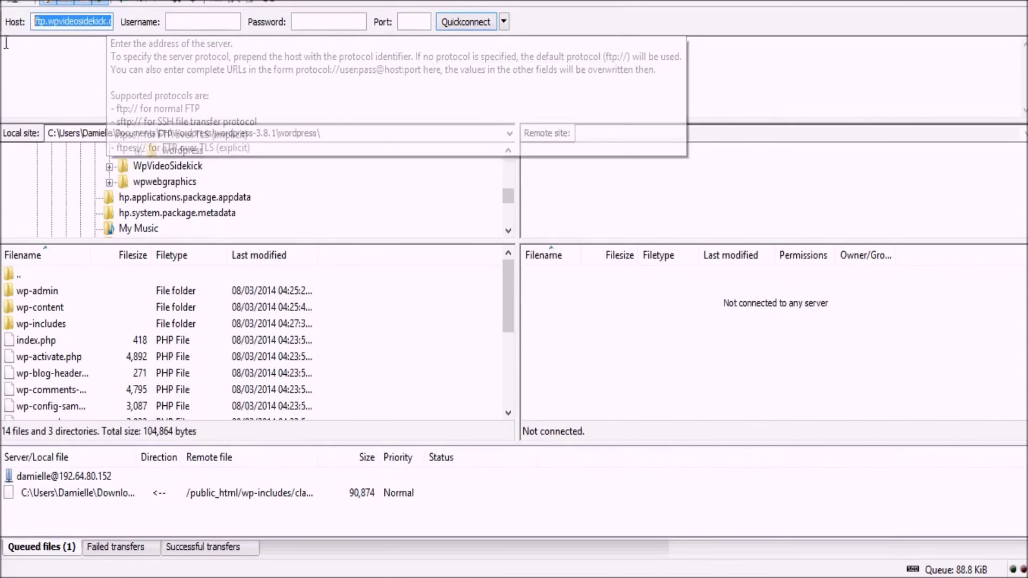
{"action": "key", "text": "BackSpace"}
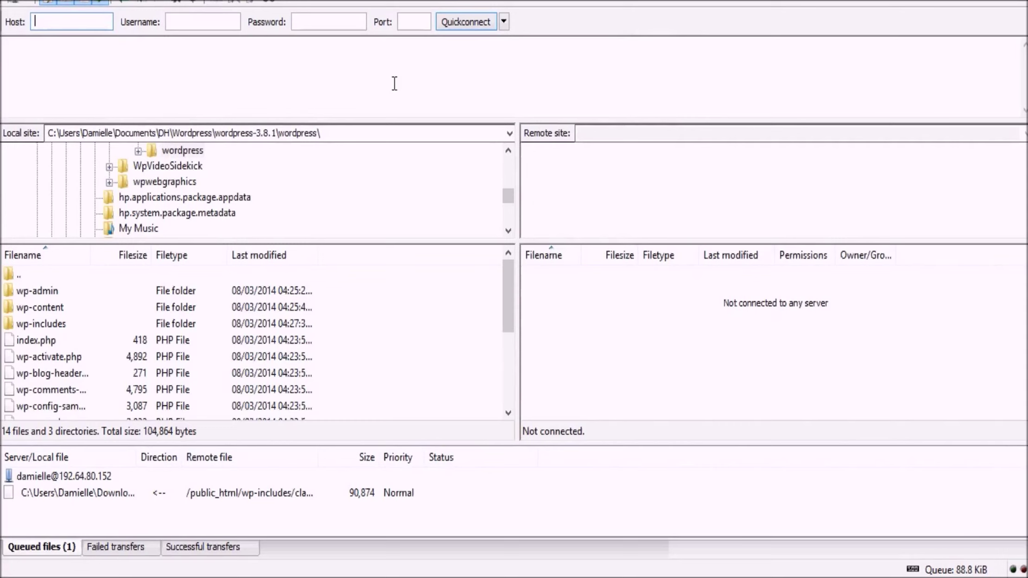
{"action": "left_click", "coordinate": [457, 24]}
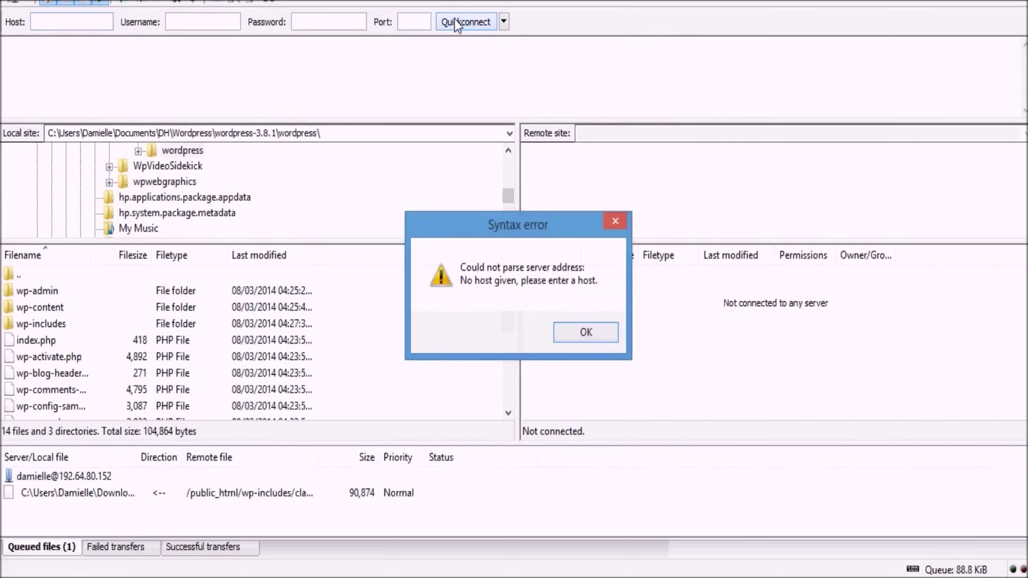
{"action": "left_click", "coordinate": [575, 335]}
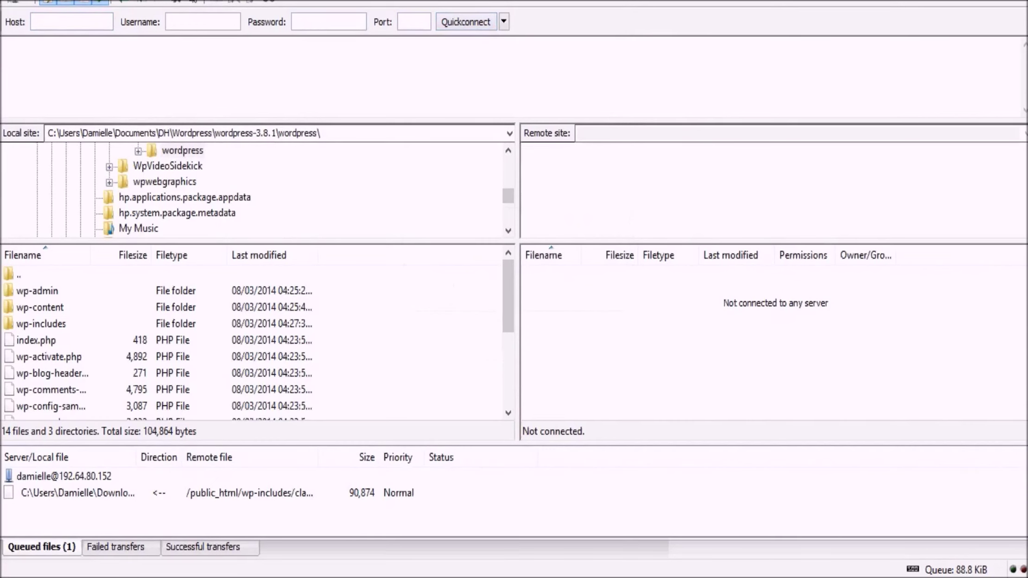
{"action": "left_click", "coordinate": [194, 2]}
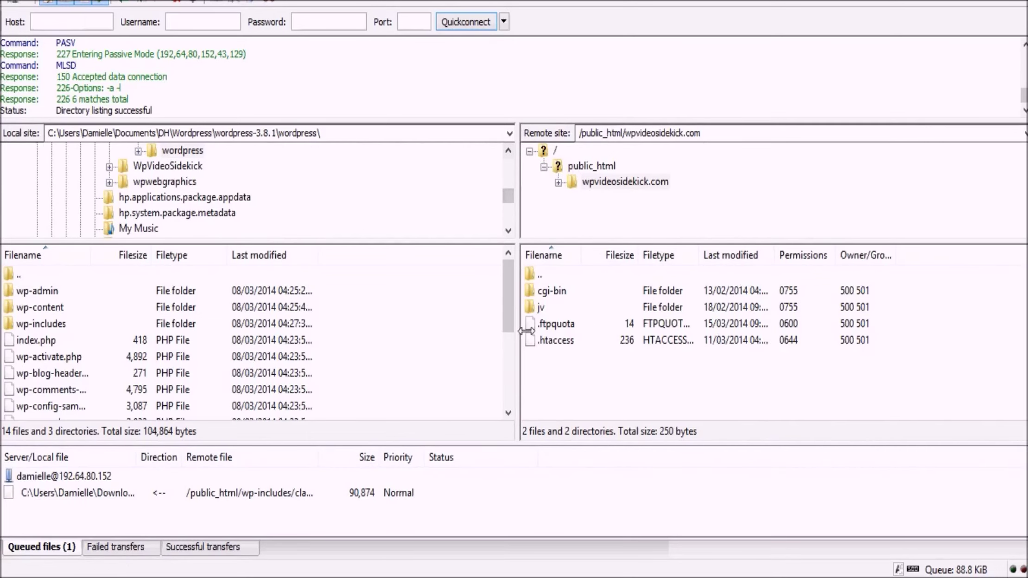
- Move the local pane up from the wordpress folder to C:\Users and the remote pane to public_html
{"action": "mouse_move", "coordinate": [508, 308]}
{"action": "left_mouse_down"}
{"action": "mouse_move", "coordinate": [508, 385]}
{"action": "mouse_move", "coordinate": [509, 308]}
{"action": "left_mouse_up"}
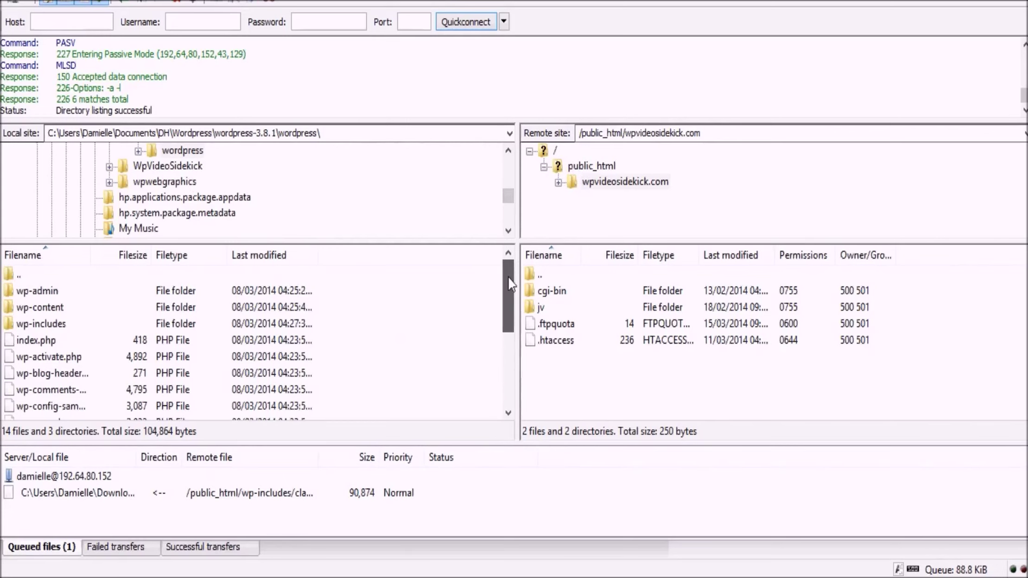
{"action": "double_click", "coordinate": [10, 277]}
{"action": "double_click", "coordinate": [10, 277]}
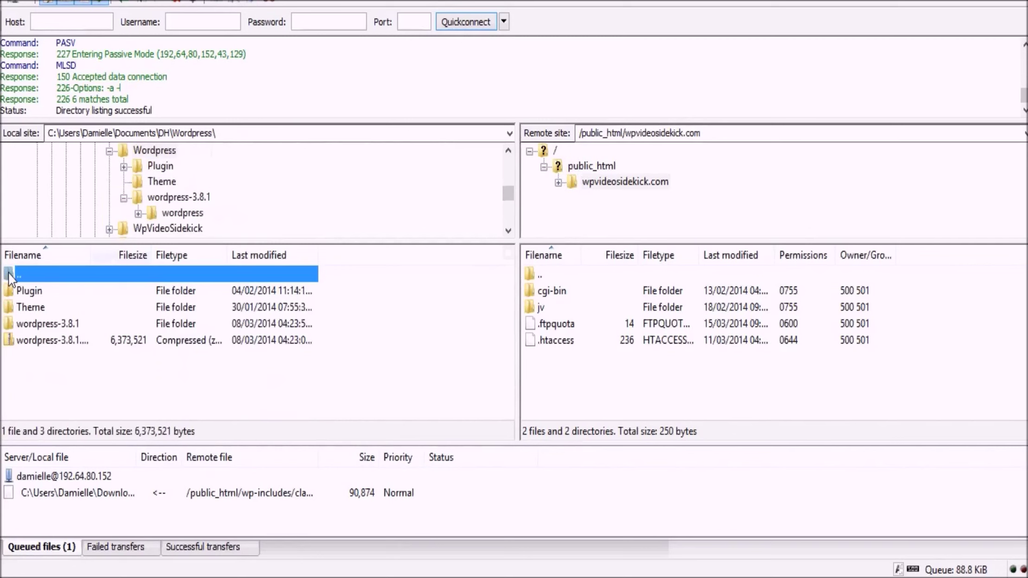
{"action": "double_click", "coordinate": [10, 277]}
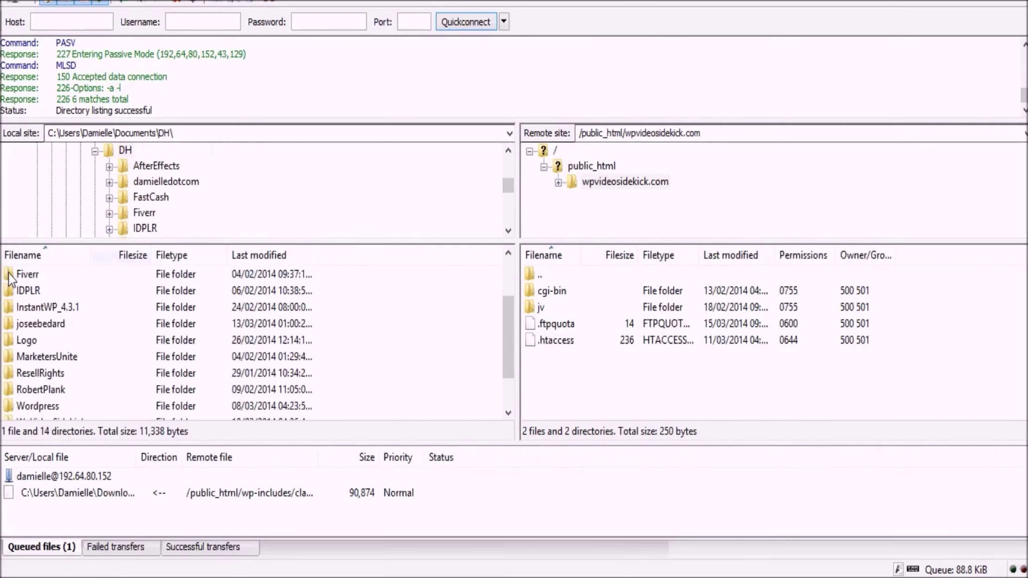
{"action": "left_click", "coordinate": [10, 277]}
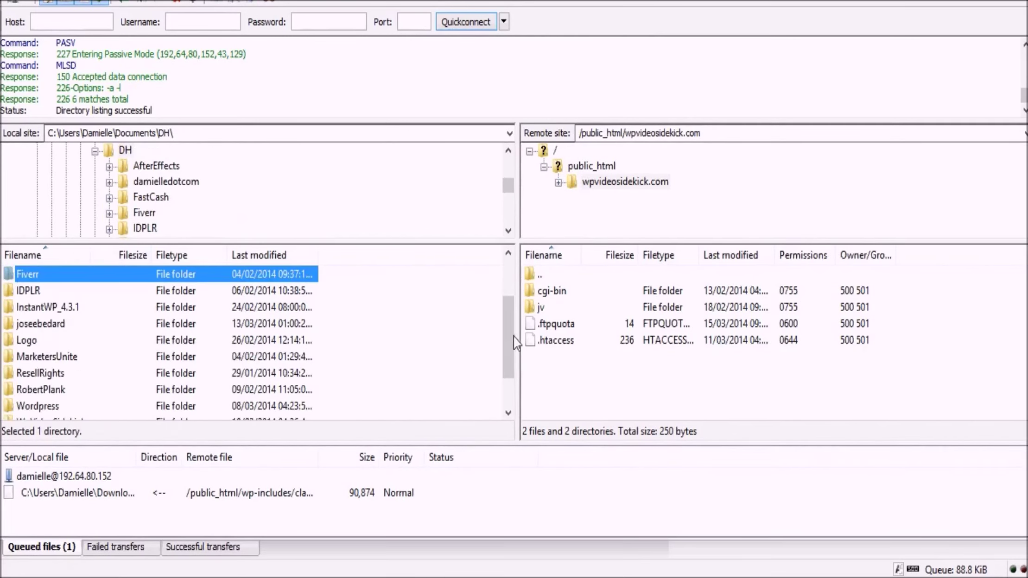
{"action": "scroll", "coordinate": [516, 270], "scroll_direction": "up", "scroll_amount": 2}
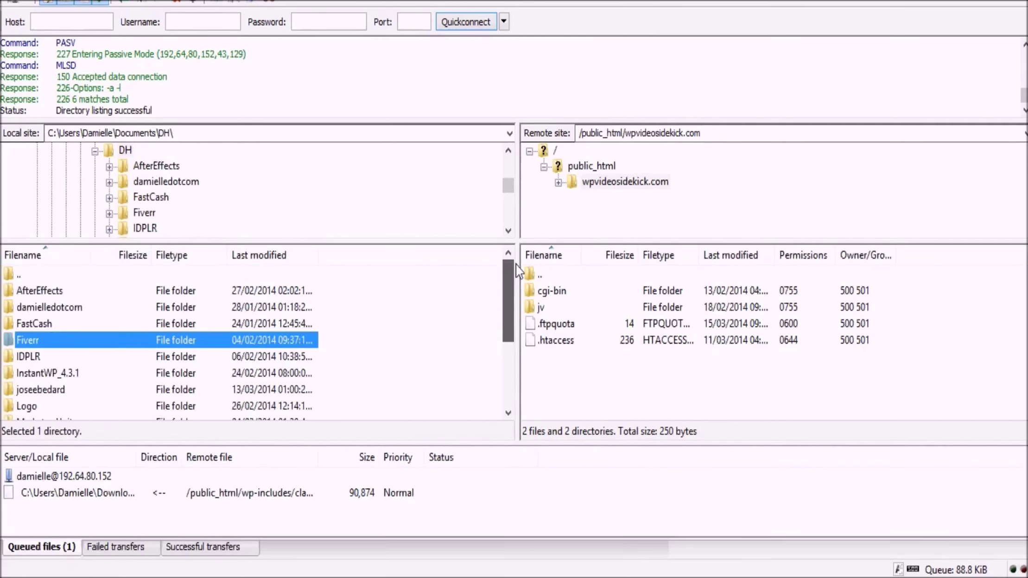
{"action": "double_click", "coordinate": [11, 277]}
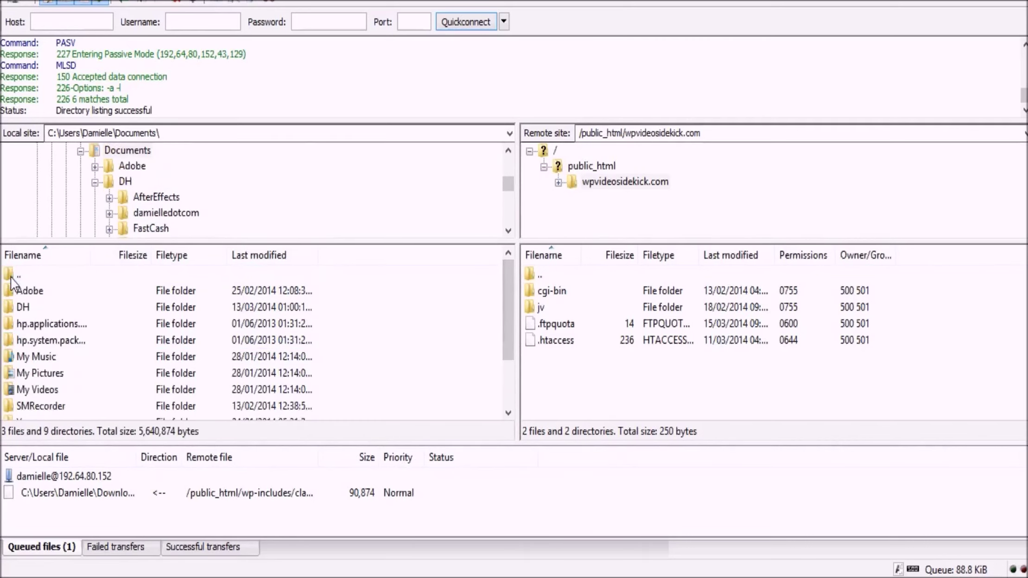
{"action": "double_click", "coordinate": [10, 276]}
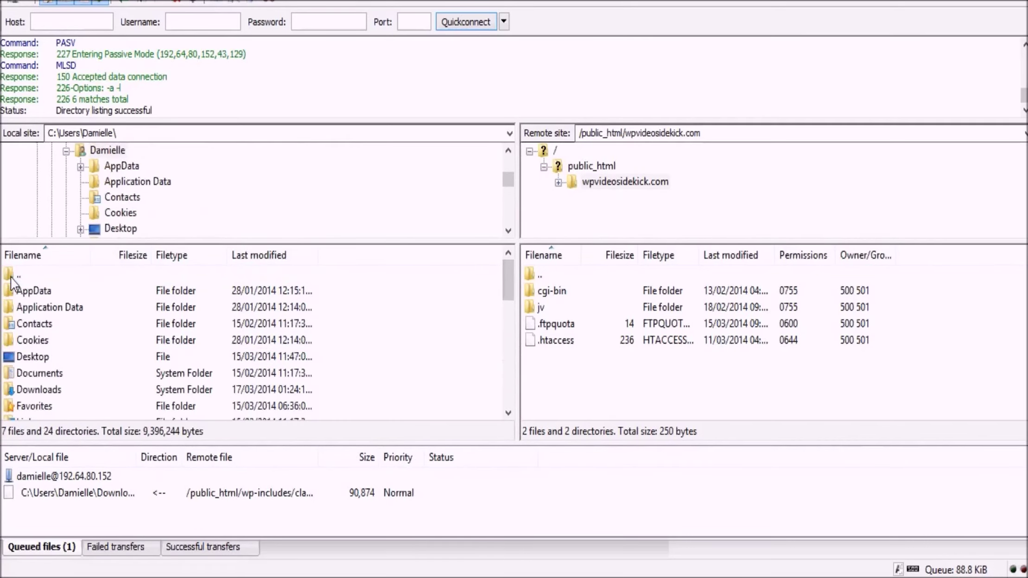
{"action": "double_click", "coordinate": [11, 277]}
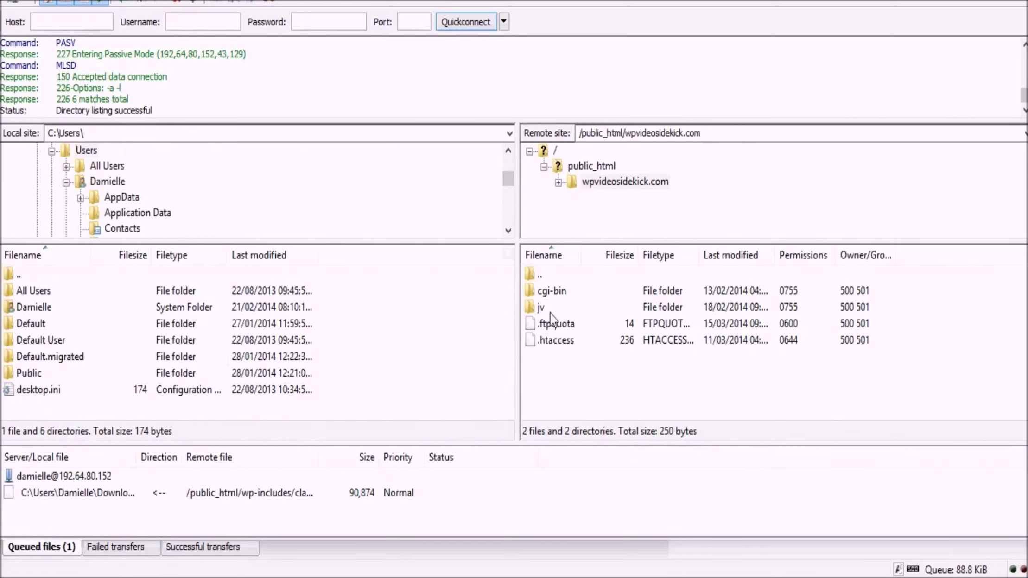
{"action": "double_click", "coordinate": [530, 276]}
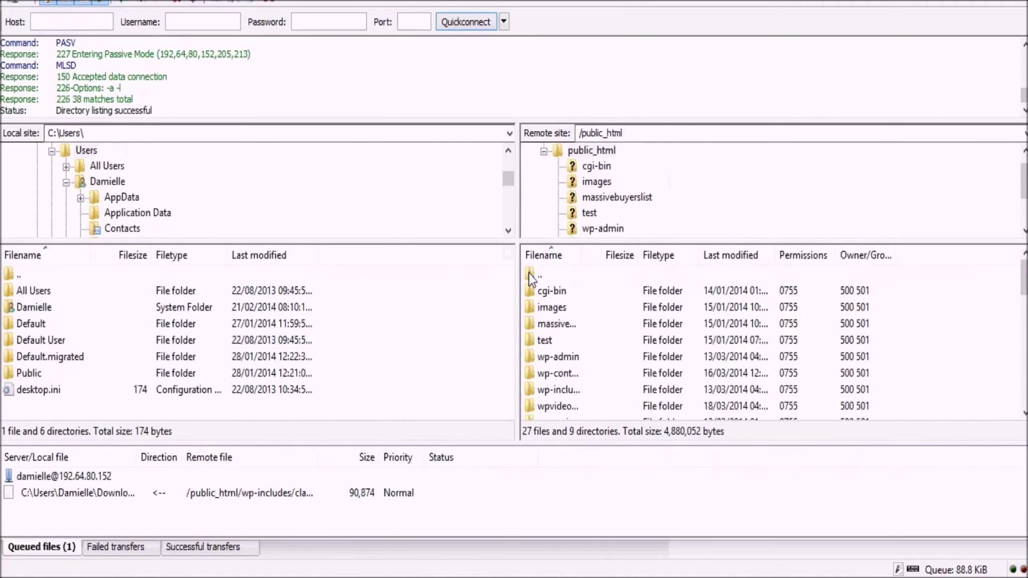
- Move the remote pane up to the server root / and open the local All Users folder
{"action": "double_click", "coordinate": [530, 276]}
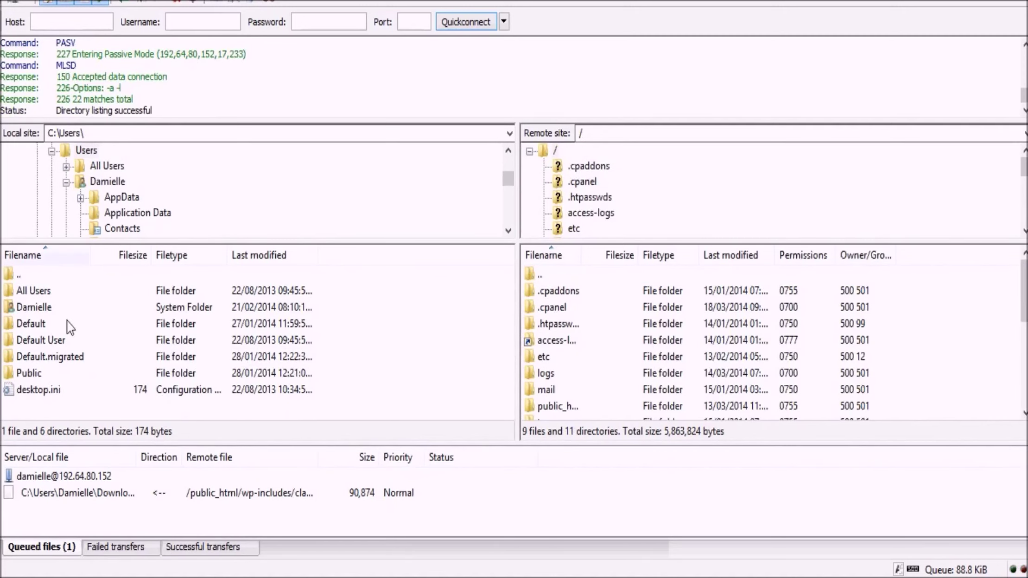
{"action": "double_click", "coordinate": [46, 292]}
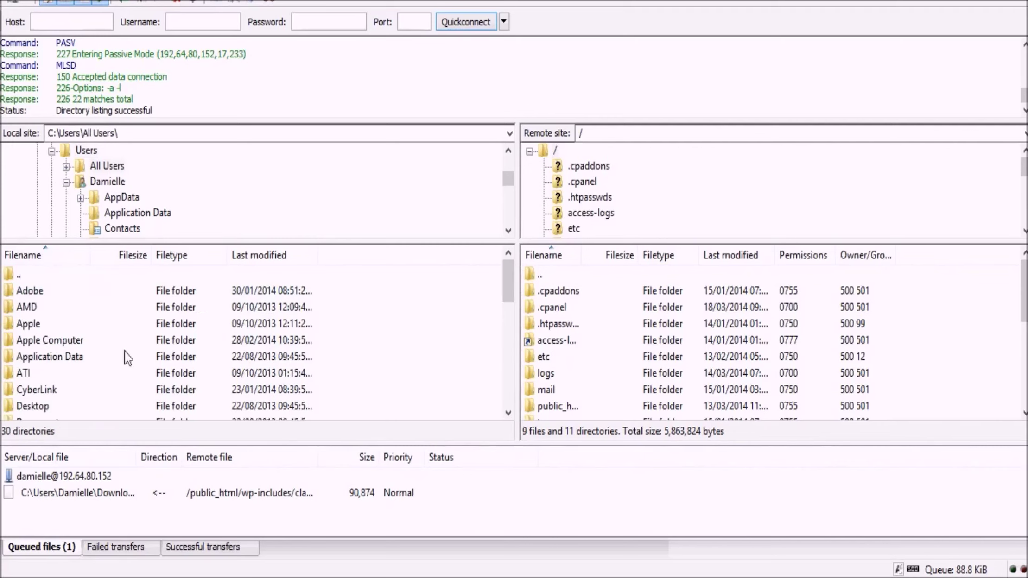
{"action": "left_click_drag", "start_coordinate": [510, 283], "coordinate": [512, 301]}
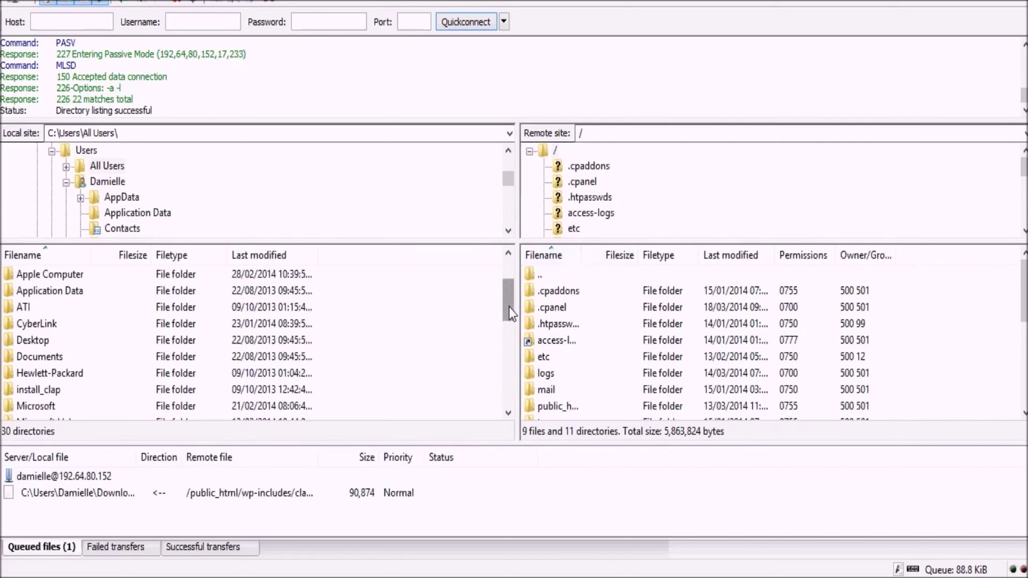
{"action": "scroll", "coordinate": [510, 304], "scroll_direction": "up", "scroll_amount": 1}
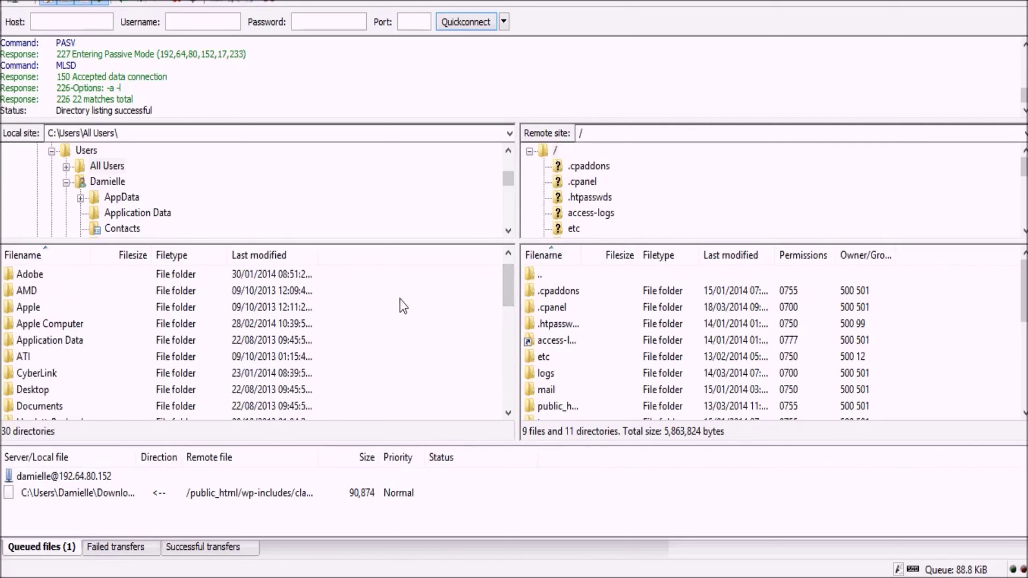
{"action": "left_click_drag", "start_coordinate": [510, 284], "coordinate": [510, 302]}
- Browse the local All Users subfolders (Documents, Adobe) and return to C:\Users
{"action": "double_click", "coordinate": [53, 357]}
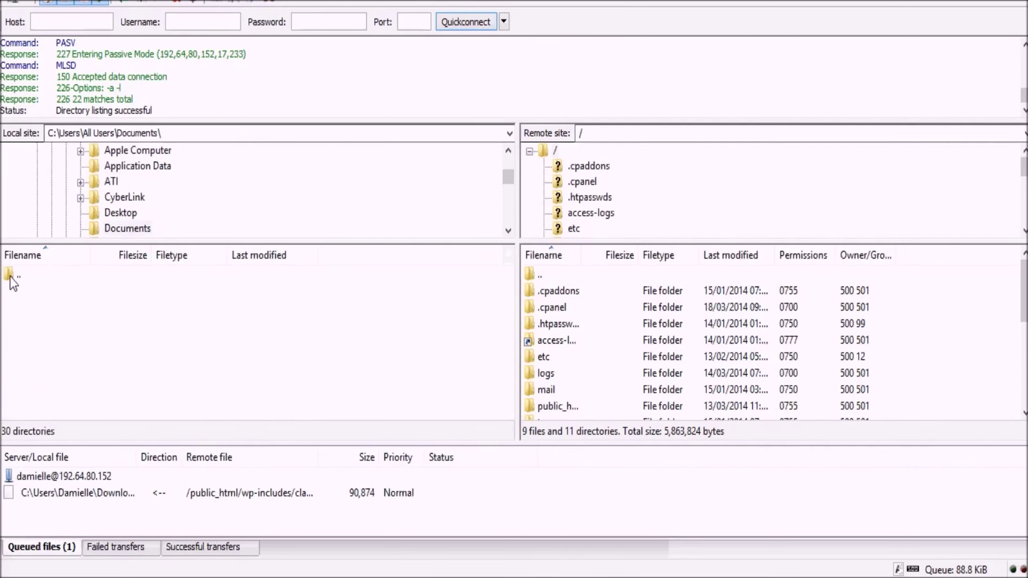
{"action": "double_click", "coordinate": [17, 276]}
{"action": "double_click", "coordinate": [12, 277]}
{"action": "double_click", "coordinate": [10, 276]}
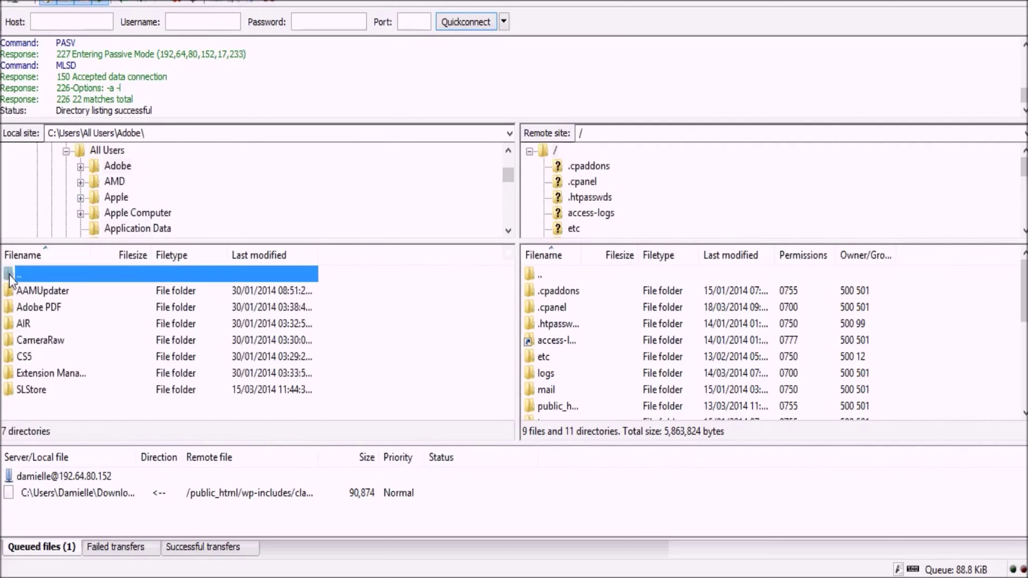
{"action": "double_click", "coordinate": [9, 276]}
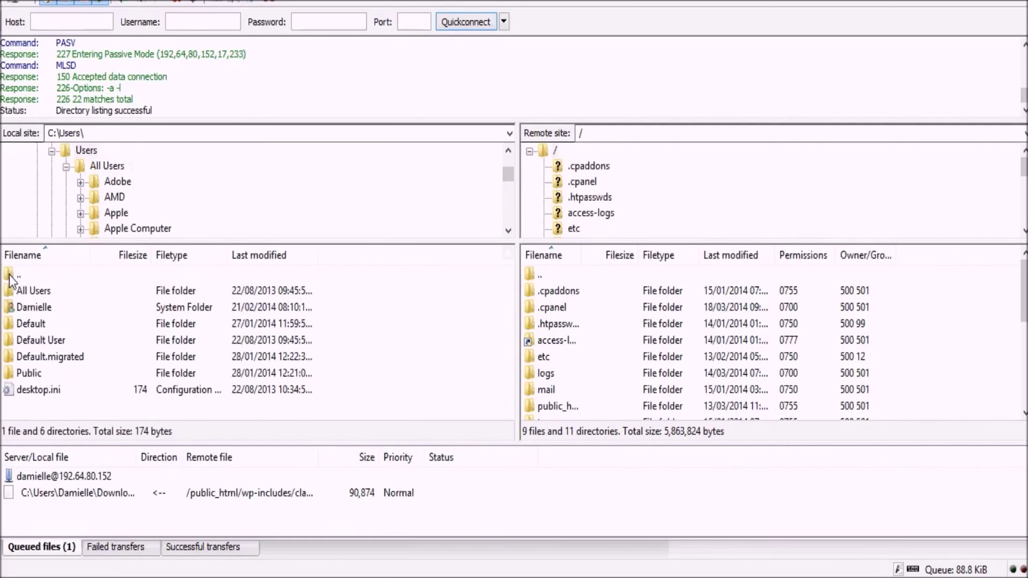
{"action": "double_click", "coordinate": [34, 290]}
{"action": "scroll", "coordinate": [69, 378], "scroll_direction": "down", "scroll_amount": 7}
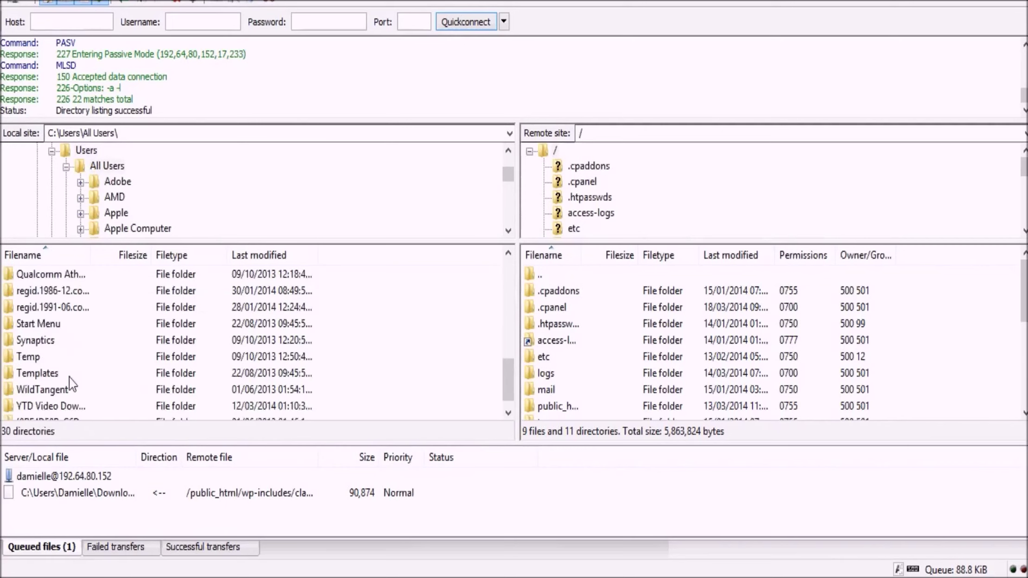
{"action": "scroll", "coordinate": [69, 377], "scroll_direction": "up", "scroll_amount": 7}
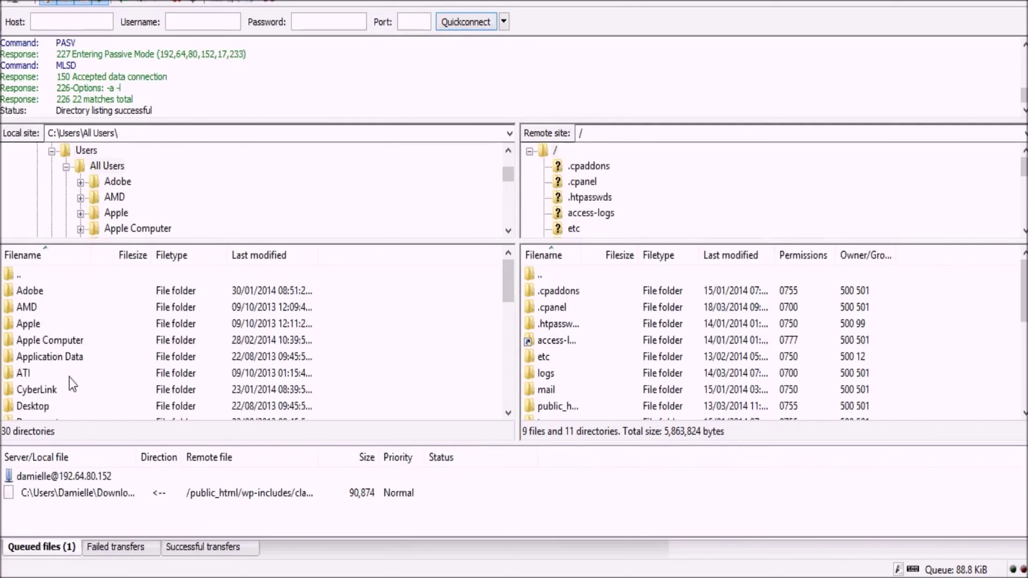
{"action": "scroll", "coordinate": [69, 377], "scroll_direction": "down", "scroll_amount": 7}
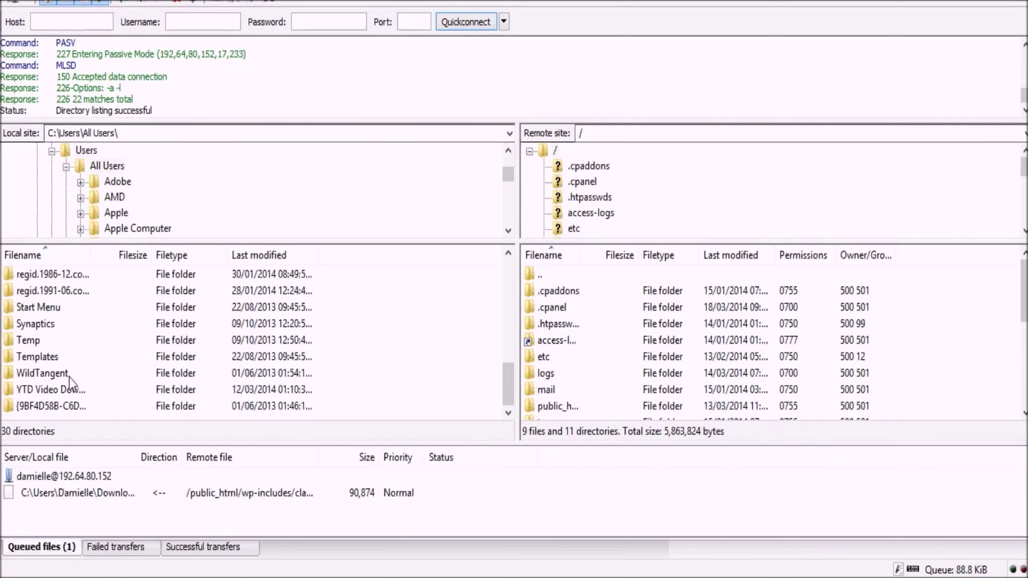
{"action": "key", "text": "BackSpace"}
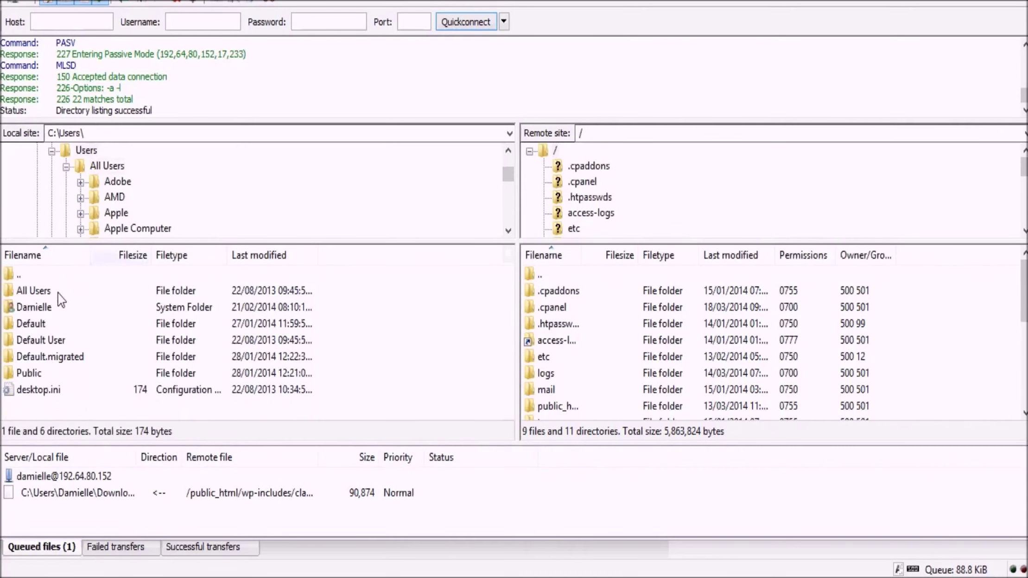
- Browse the local pane through Documents\DH\Wordpress into wordpress-3.8.1 so its wordpress folder shows
{"action": "double_click", "coordinate": [44, 306]}
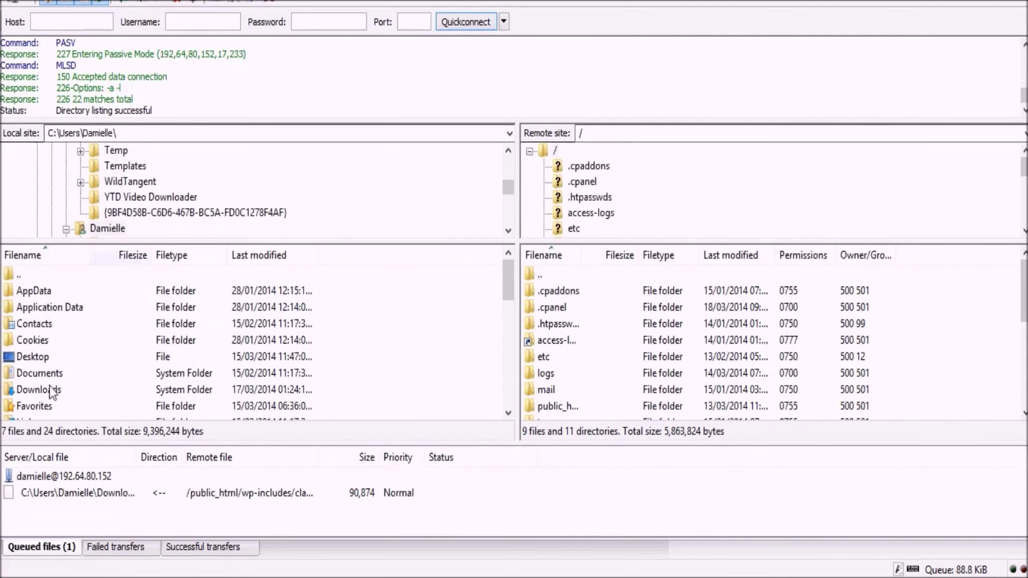
{"action": "double_click", "coordinate": [49, 377]}
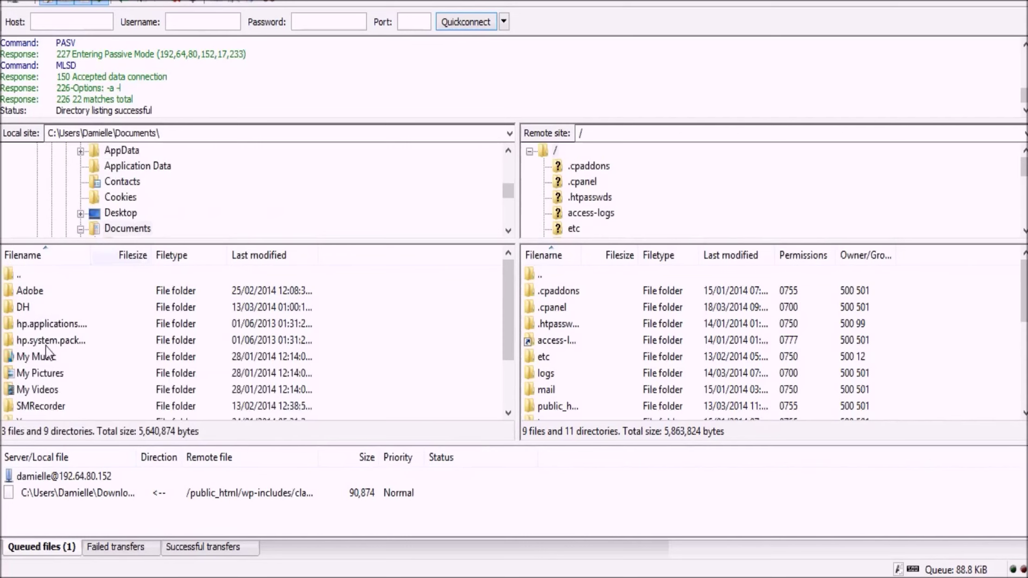
{"action": "double_click", "coordinate": [32, 306]}
{"action": "scroll", "coordinate": [143, 348], "scroll_direction": "down", "scroll_amount": 3}
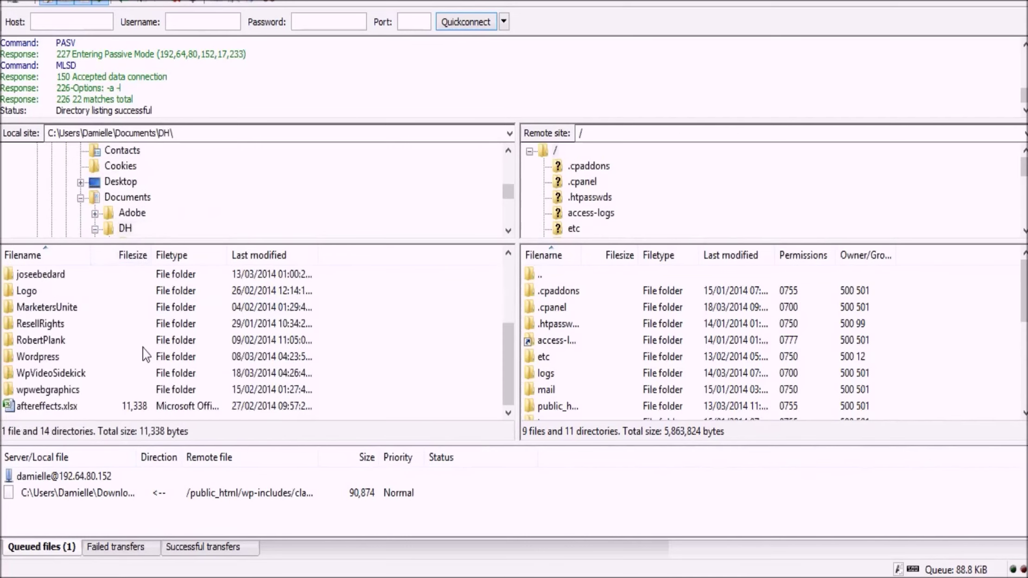
{"action": "double_click", "coordinate": [42, 356]}
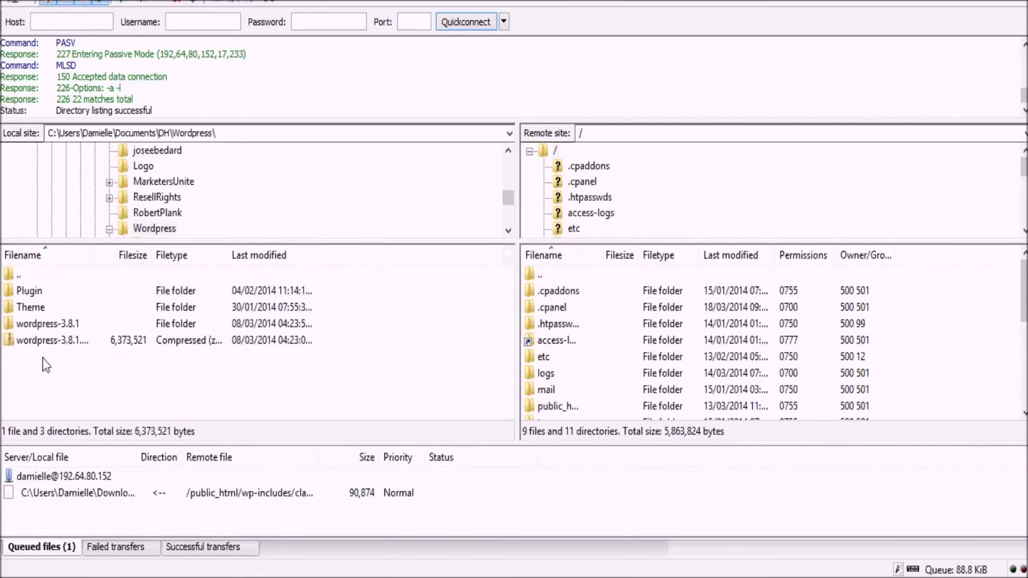
{"action": "left_click", "coordinate": [40, 324]}
{"action": "left_click", "coordinate": [40, 327]}
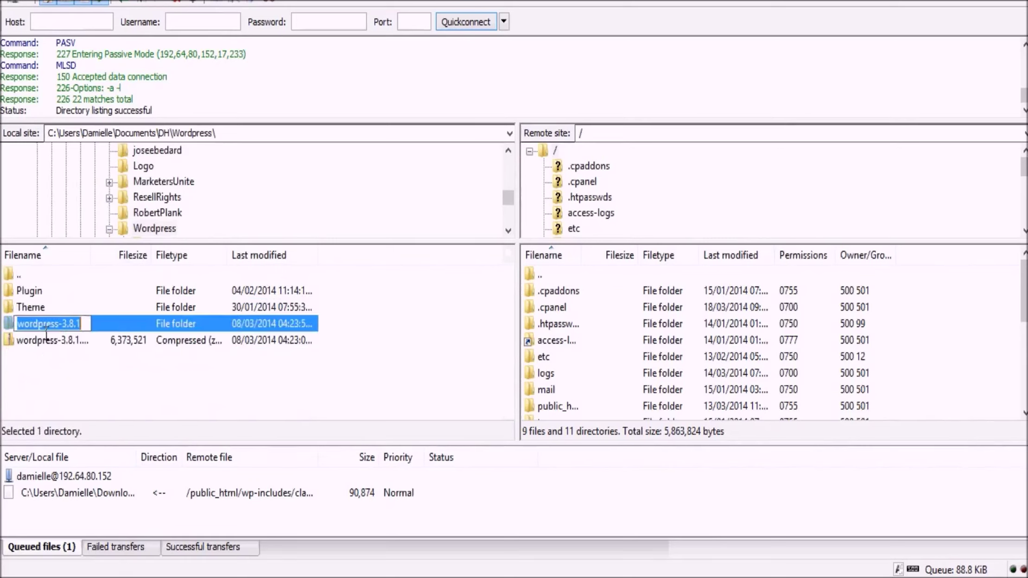
{"action": "double_click", "coordinate": [71, 324]}
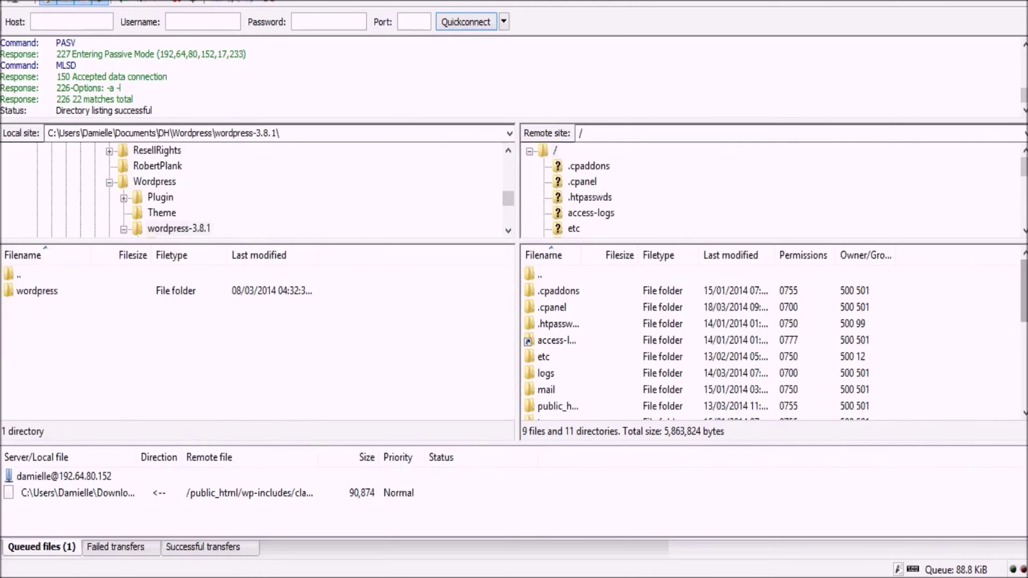
{"action": "scroll", "coordinate": [553, 407], "scroll_direction": "down", "scroll_amount": 1}
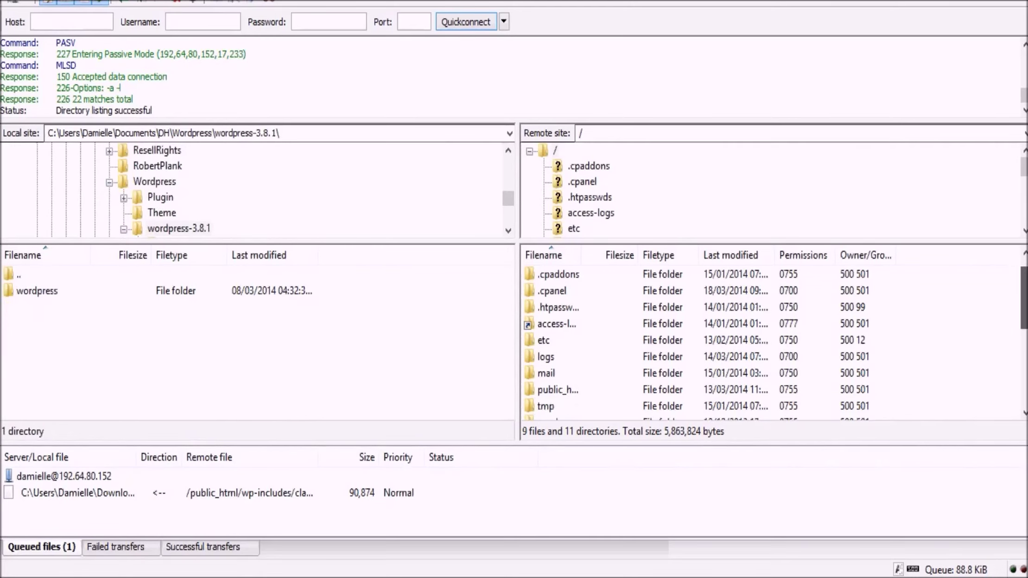
- Open the remote public_html folder, going back to the server root and reopening it
{"action": "double_click", "coordinate": [556, 391]}
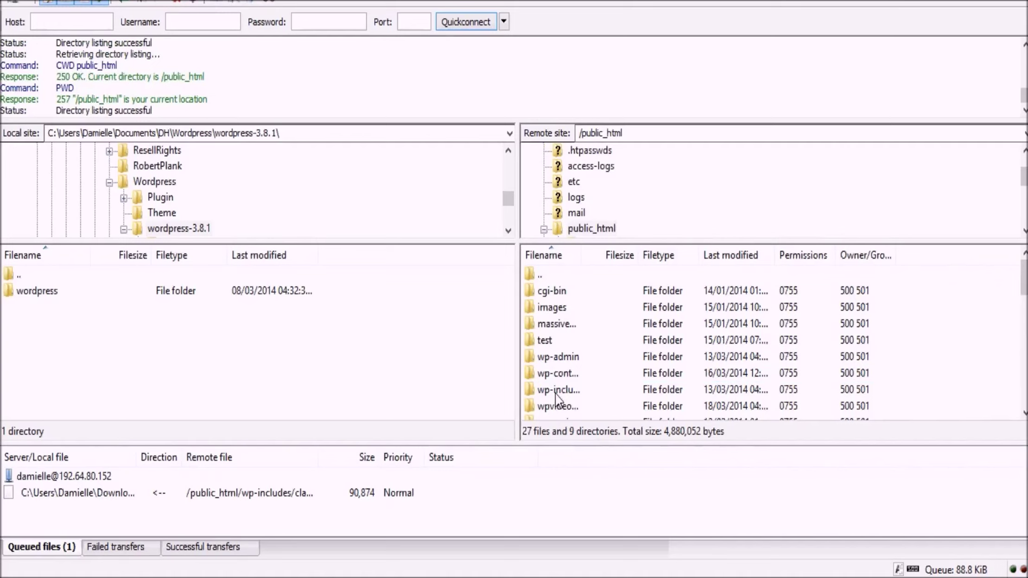
{"action": "scroll", "coordinate": [769, 341], "scroll_direction": "down", "scroll_amount": 6}
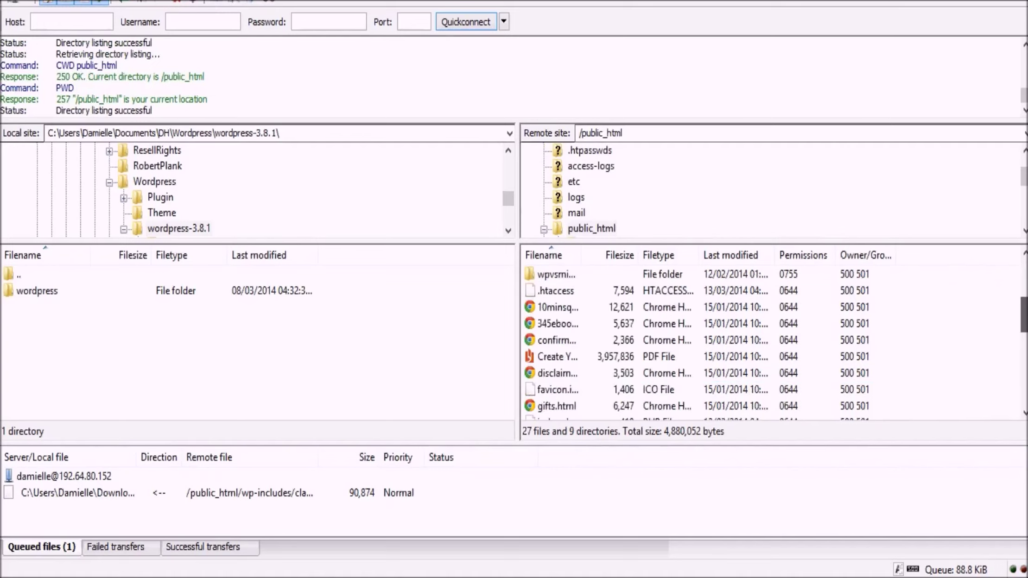
{"action": "scroll", "coordinate": [769, 340], "scroll_direction": "up", "scroll_amount": 4}
{"action": "scroll", "coordinate": [769, 340], "scroll_direction": "up", "scroll_amount": 2}
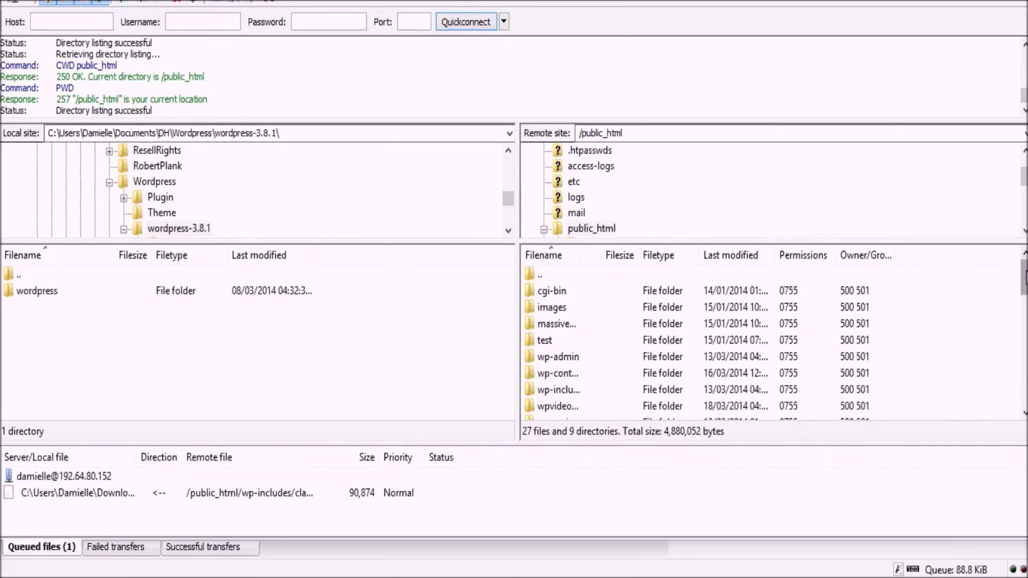
{"action": "left_click_drag", "start_coordinate": [1022, 277], "coordinate": [1022, 281]}
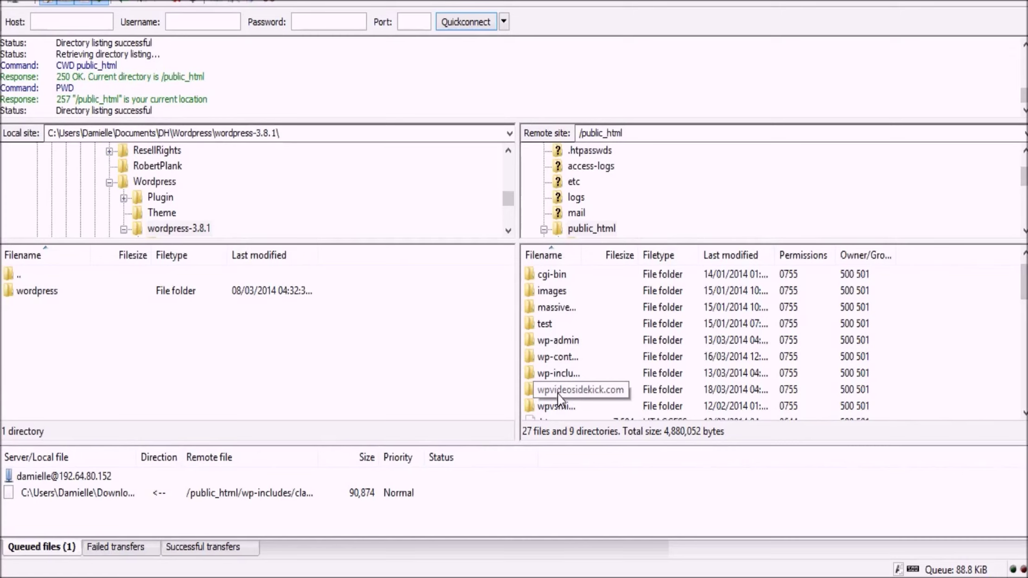
{"action": "double_click", "coordinate": [562, 228]}
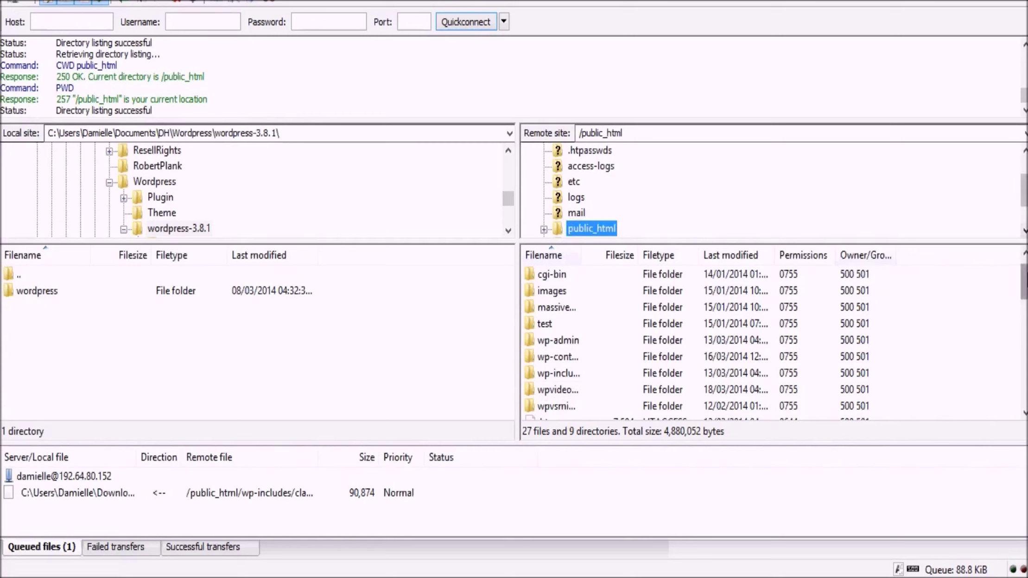
{"action": "double_click", "coordinate": [533, 276]}
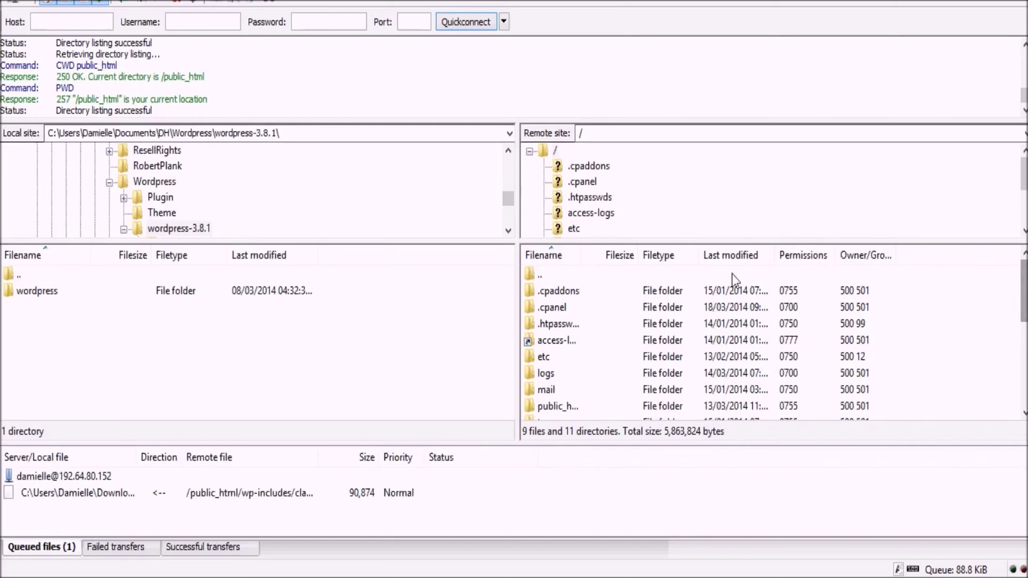
{"action": "double_click", "coordinate": [548, 407]}
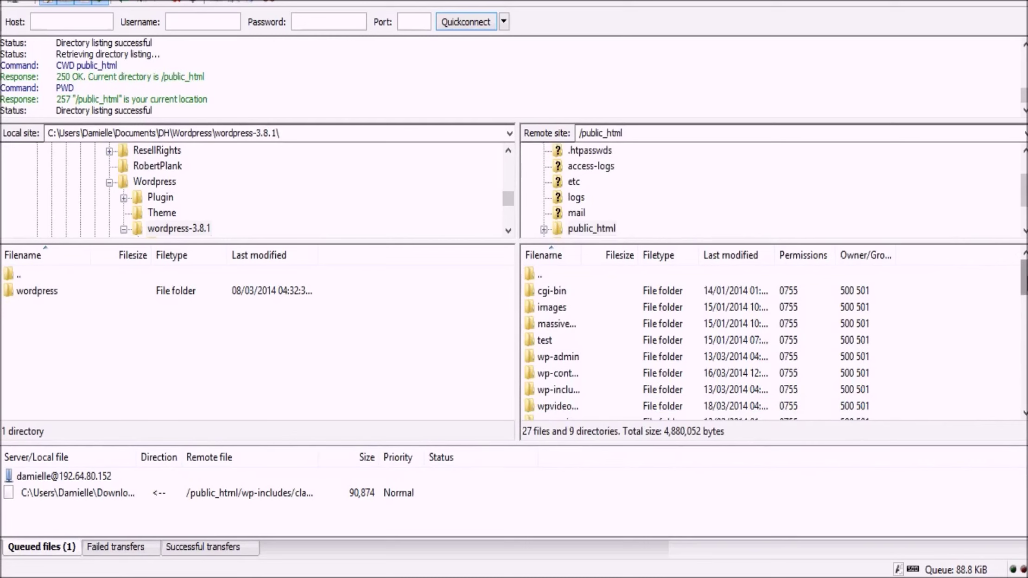
- Open the local wordpress folder and the remote wpvideosidekick.com folder side by side
{"action": "left_click", "coordinate": [18, 297]}
{"action": "double_click", "coordinate": [21, 297]}
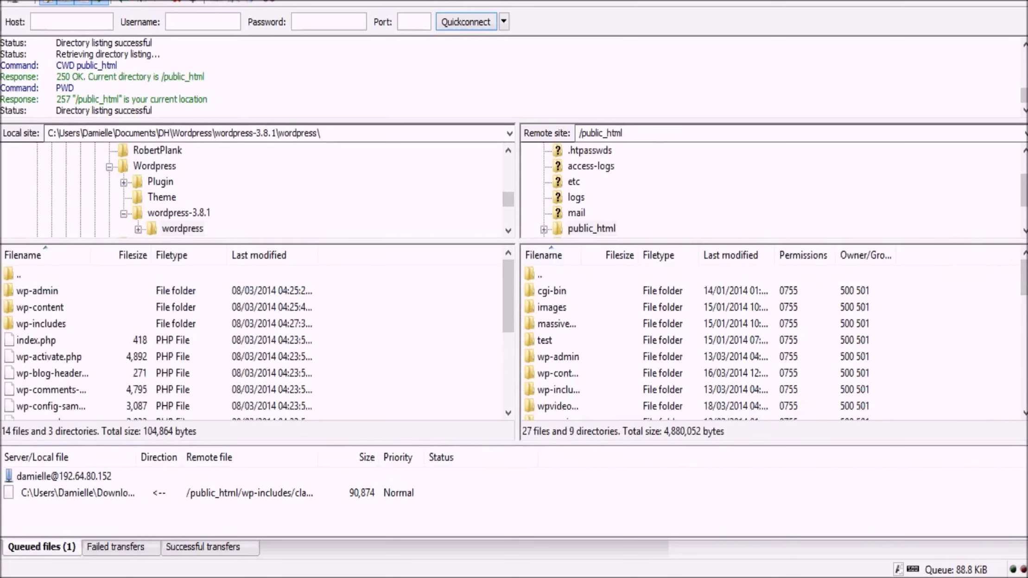
{"action": "scroll", "coordinate": [572, 384], "scroll_direction": "down", "scroll_amount": 2}
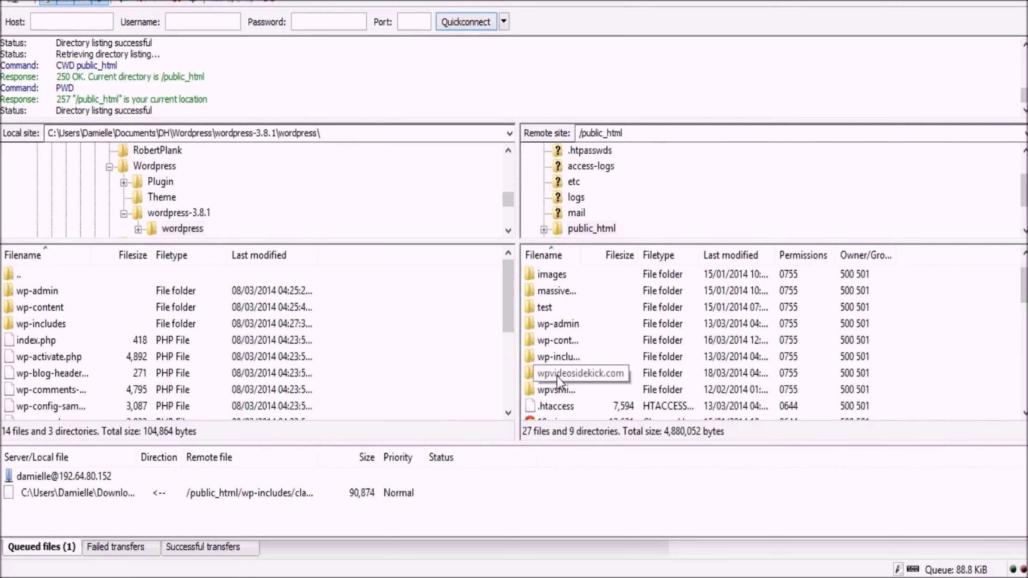
{"action": "double_click", "coordinate": [558, 381]}
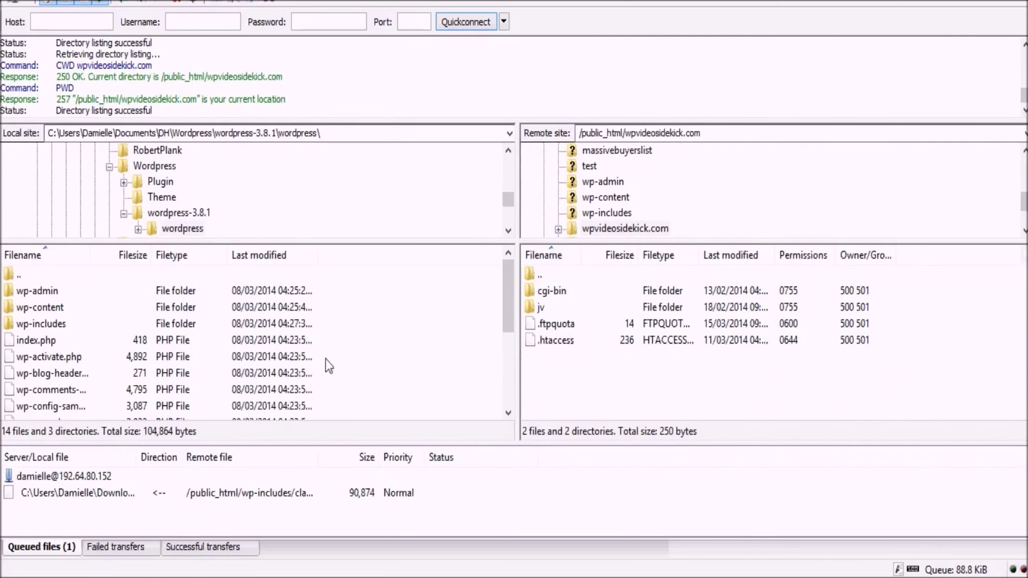
- Select all 14 local WordPress files and 3 folders from wp-admin down and upload them to wpvideosidekick.com
{"action": "left_click", "coordinate": [21, 291]}
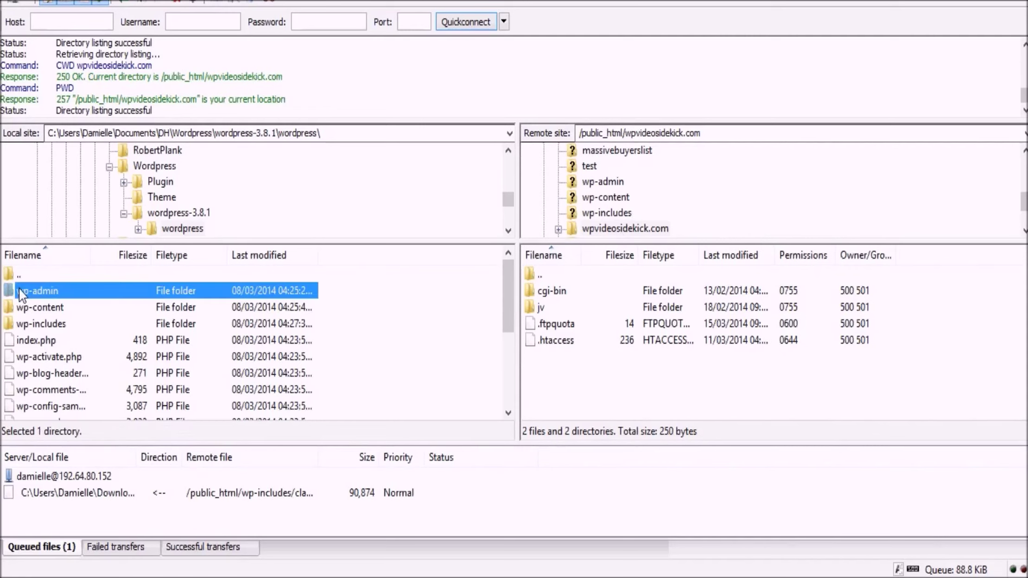
{"action": "key", "text": "shift+Down"}
{"action": "key", "text": "shift+Down"}
{"action": "key", "text": "shift+Down"}
{"action": "key", "text": "shift+Down"}
{"action": "key", "text": "shift+Down"}
{"action": "key", "text": "shift+Down"}
{"action": "key", "text": "shift+Down"}
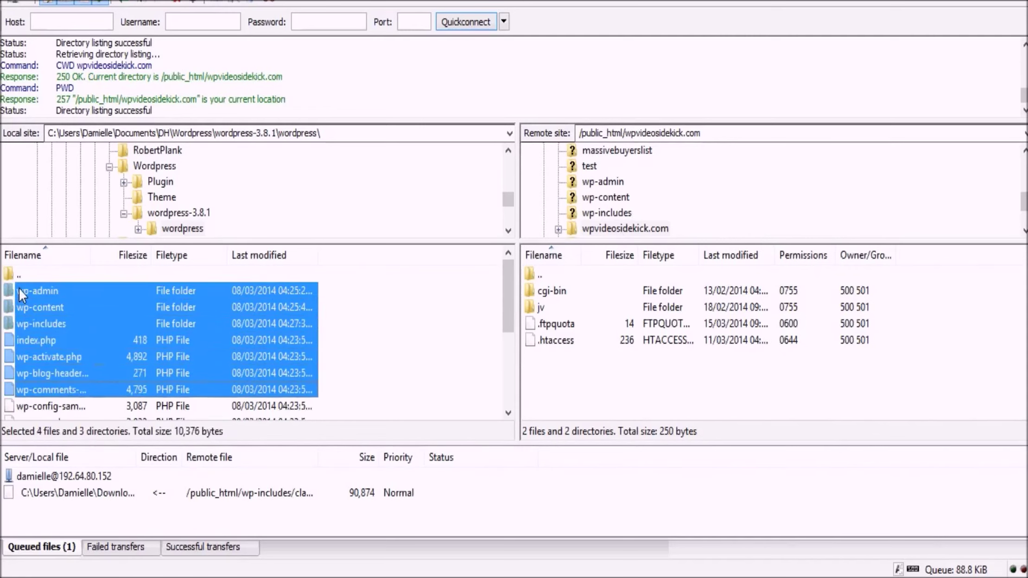
{"action": "key", "text": "shift+Down"}
{"action": "key", "text": "shift+Down"}
{"action": "key", "text": "shift+Down"}
{"action": "key", "text": "shift+Down"}
{"action": "key", "text": "shift+Down"}
{"action": "key", "text": "shift+Down"}
{"action": "key", "text": "shift+Down"}
{"action": "key", "text": "shift+Down"}
{"action": "key", "text": "shift+Down"}
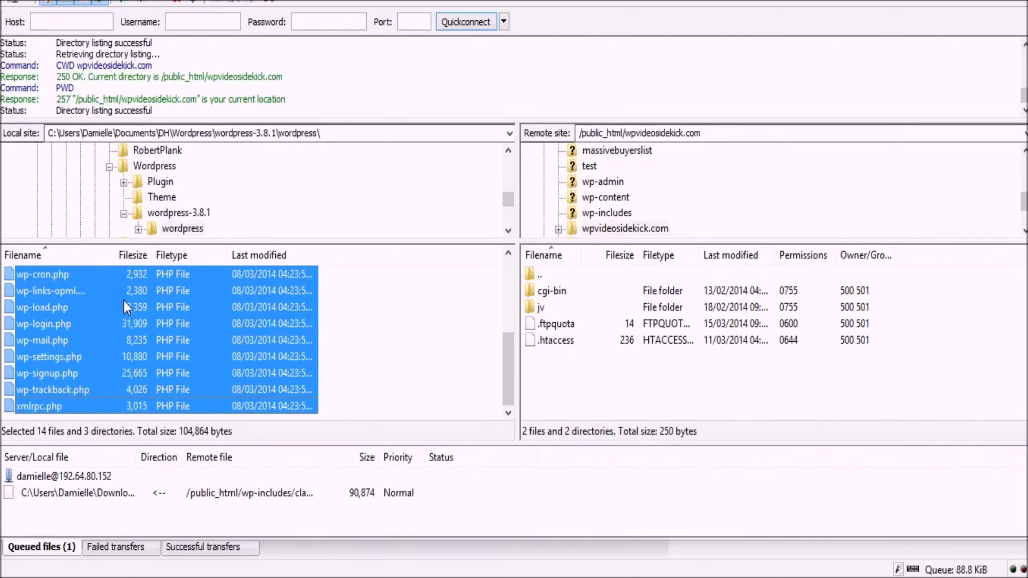
{"action": "left_click_drag", "start_coordinate": [137, 307], "coordinate": [220, 364]}
{"action": "right_click", "coordinate": [209, 352]}
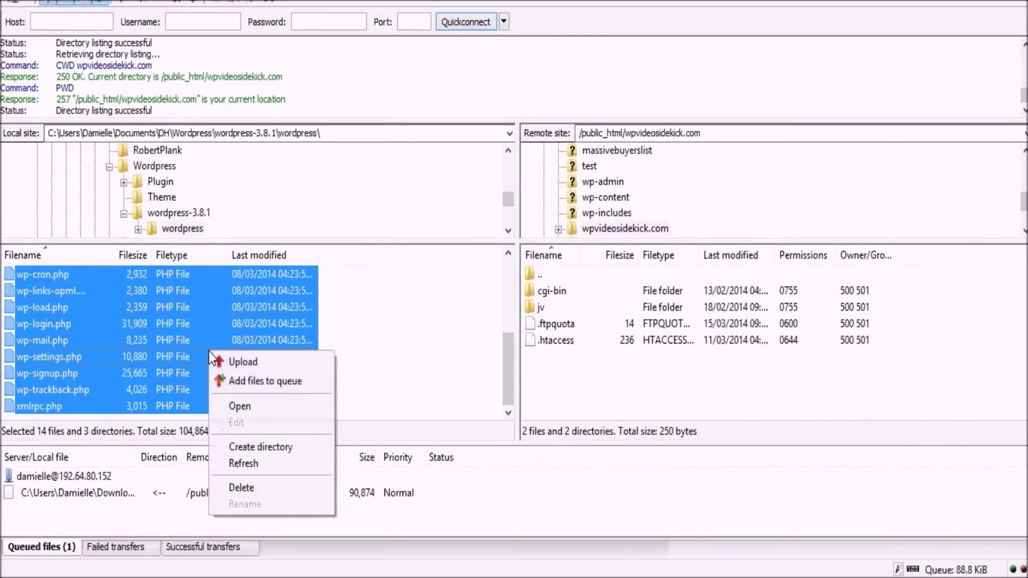
{"action": "left_click", "coordinate": [236, 361]}
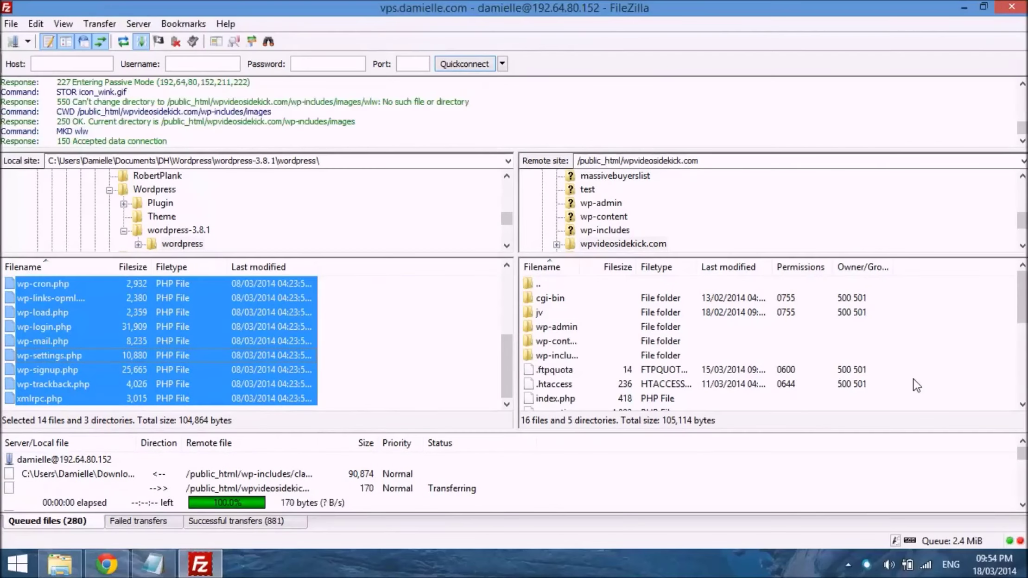
{"action": "left_click", "coordinate": [979, 337]}
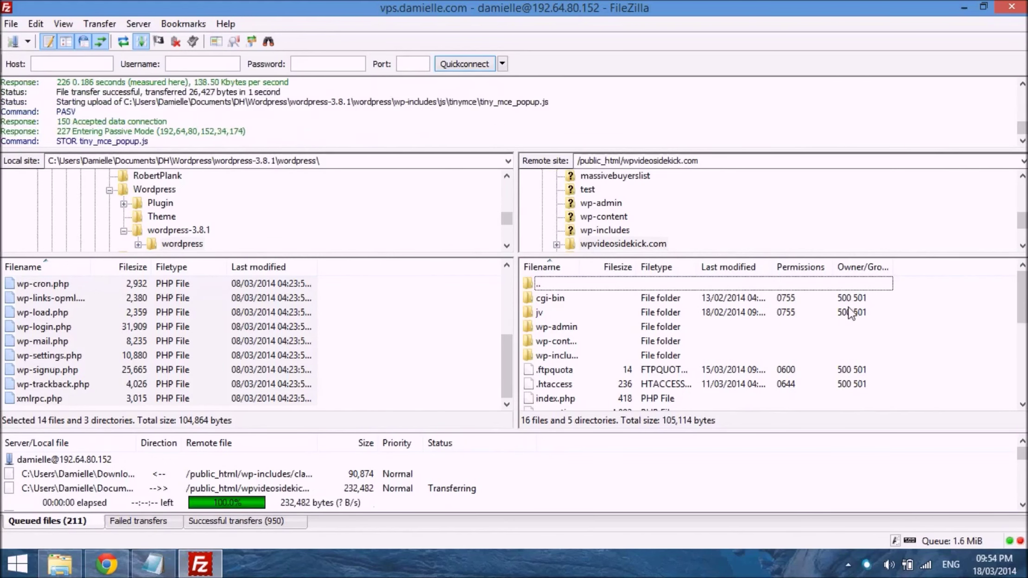
{"action": "left_click", "coordinate": [819, 300]}
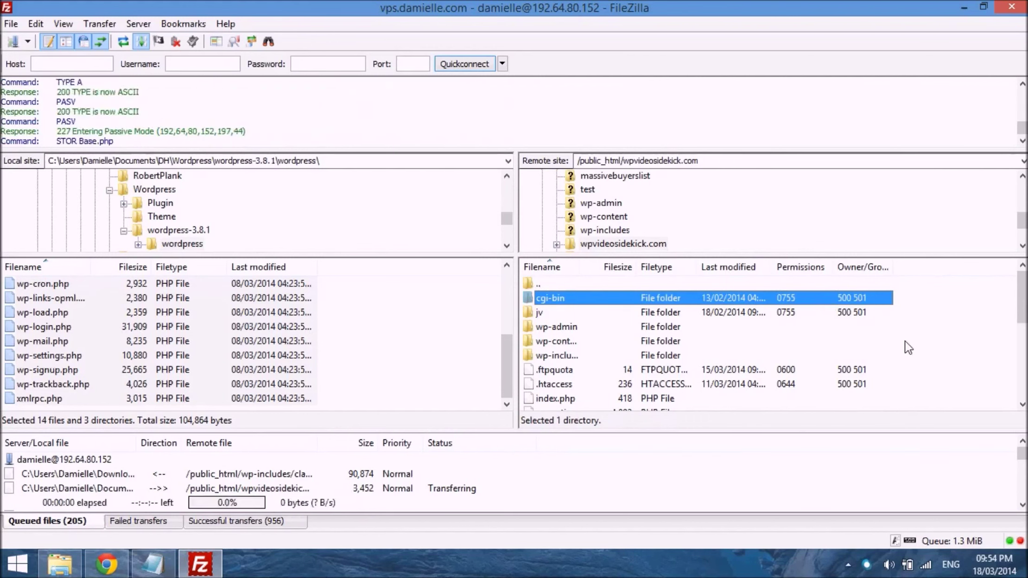
{"action": "left_click", "coordinate": [967, 339]}
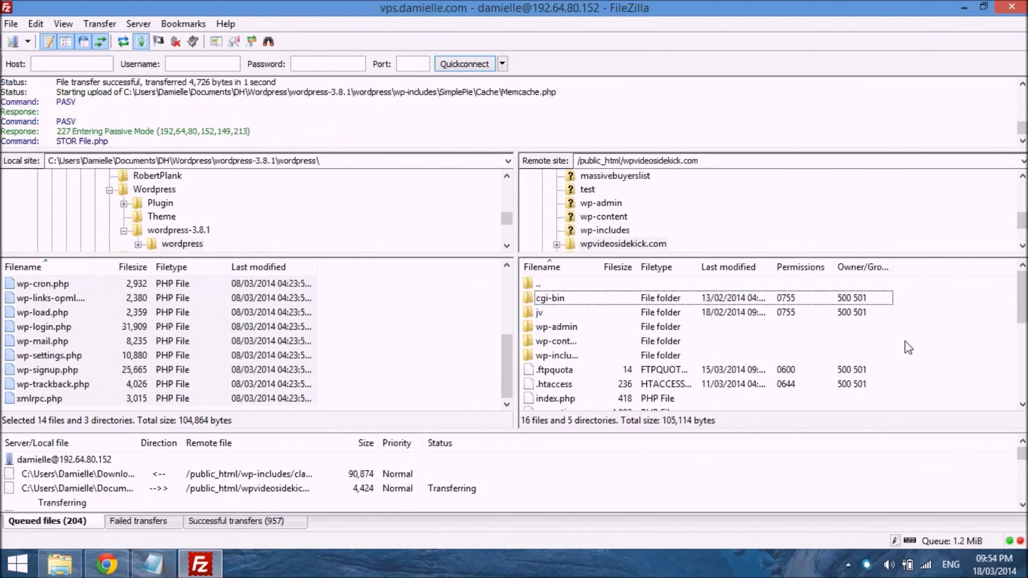
{"action": "right_click", "coordinate": [966, 340]}
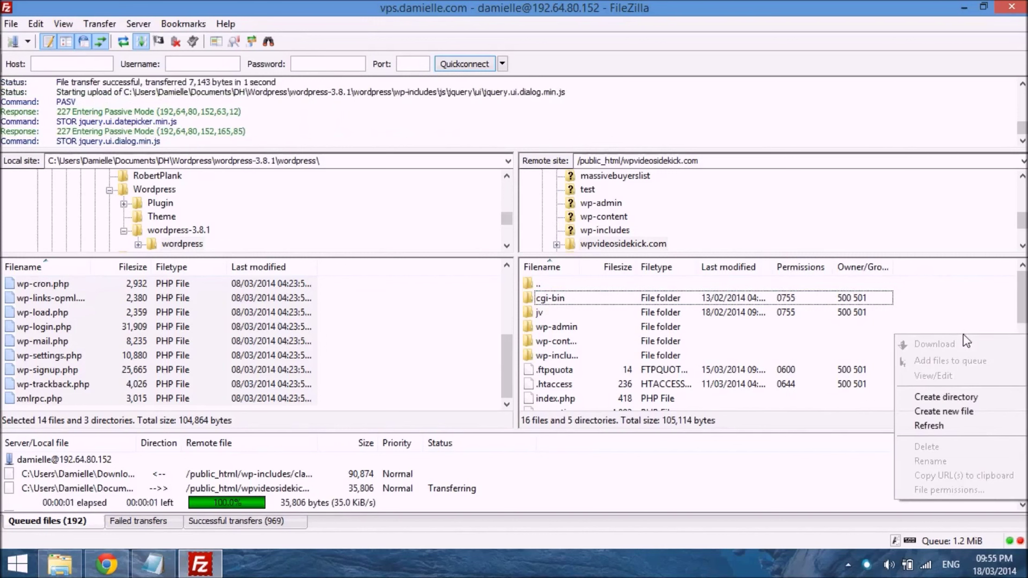
- Create a new remote 'blog' directory inside wpvideosidekick.com and open it while the upload continues
{"action": "left_click", "coordinate": [940, 394]}
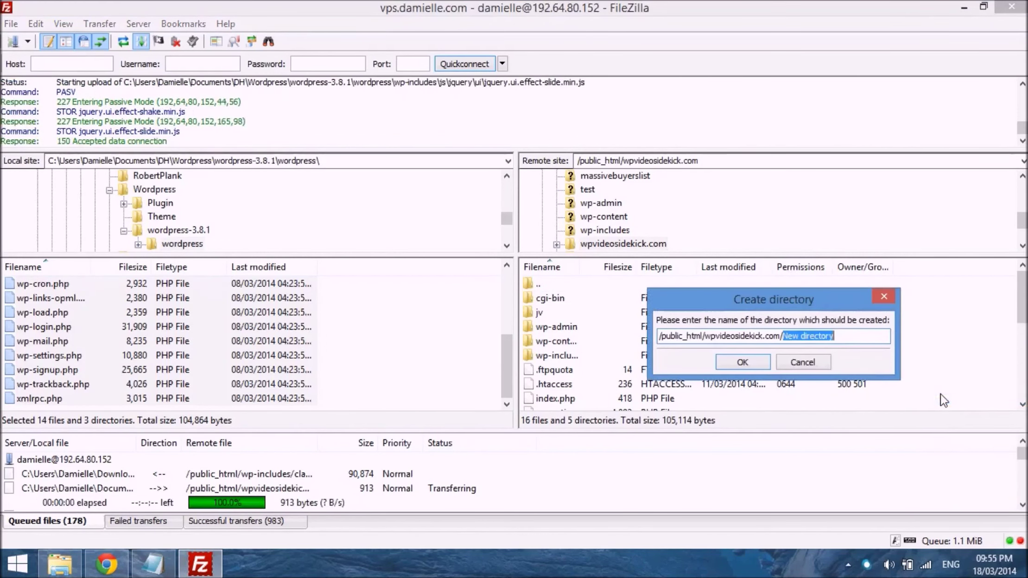
{"action": "type", "text": "blog"}
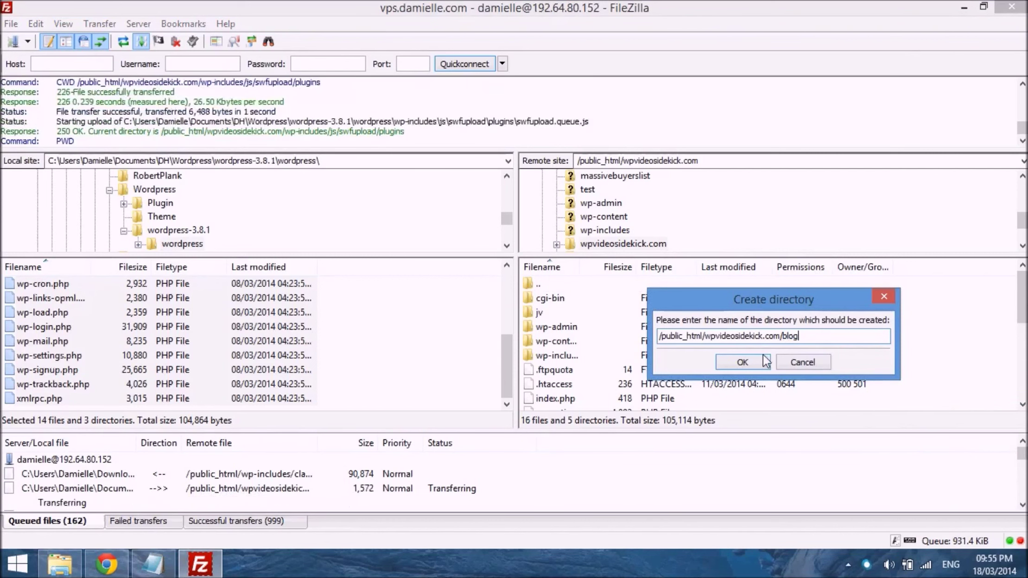
{"action": "left_click", "coordinate": [743, 362]}
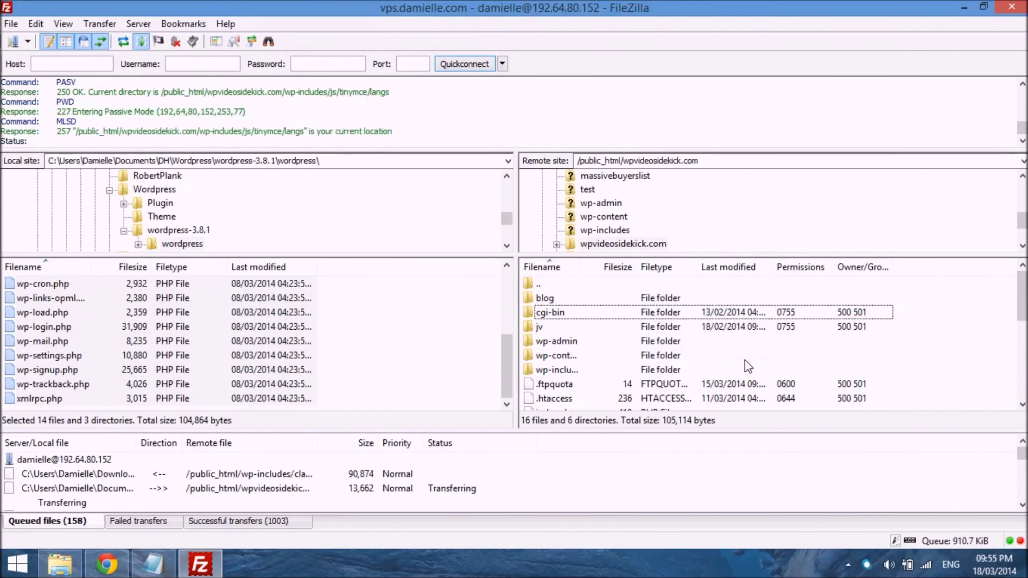
{"action": "double_click", "coordinate": [545, 299]}
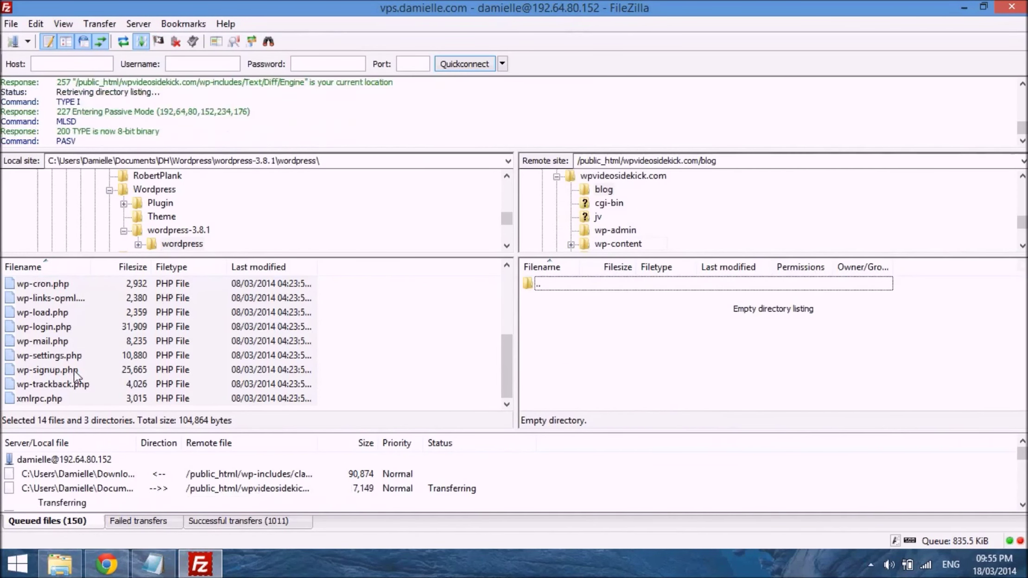
{"action": "left_click", "coordinate": [43, 286]}
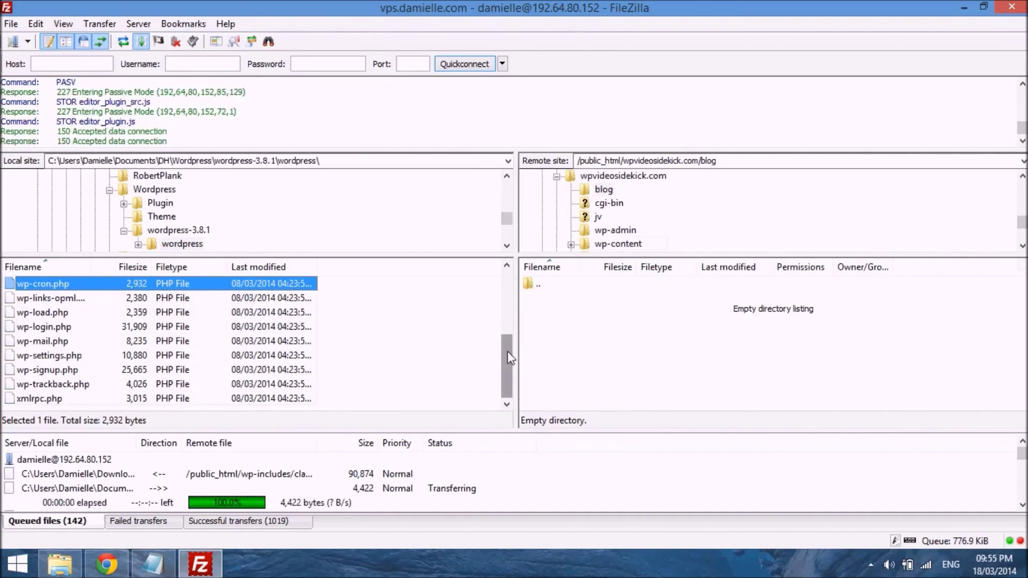
{"action": "left_click_drag", "start_coordinate": [507, 350], "coordinate": [508, 302]}
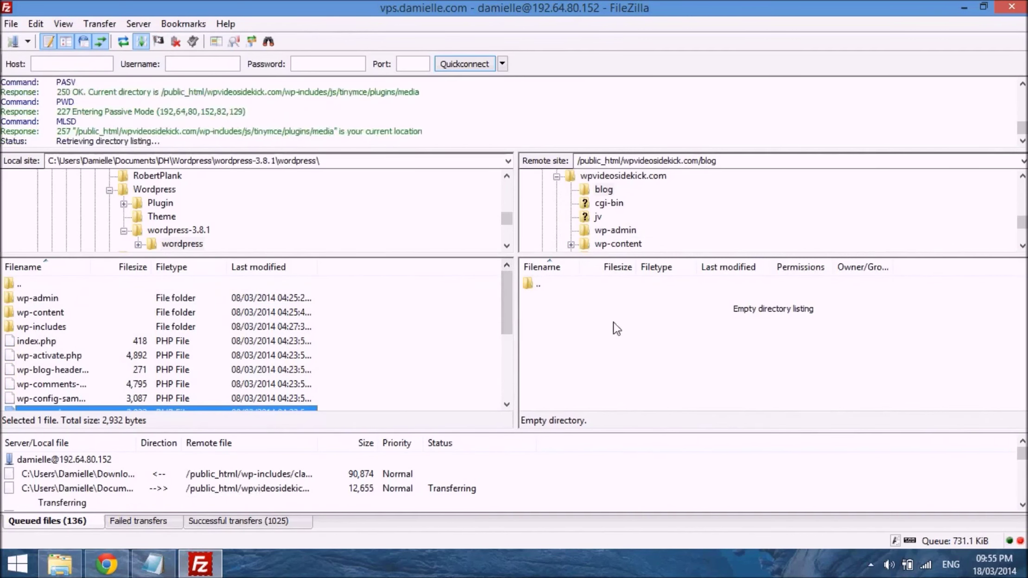
{"action": "left_click", "coordinate": [628, 323]}
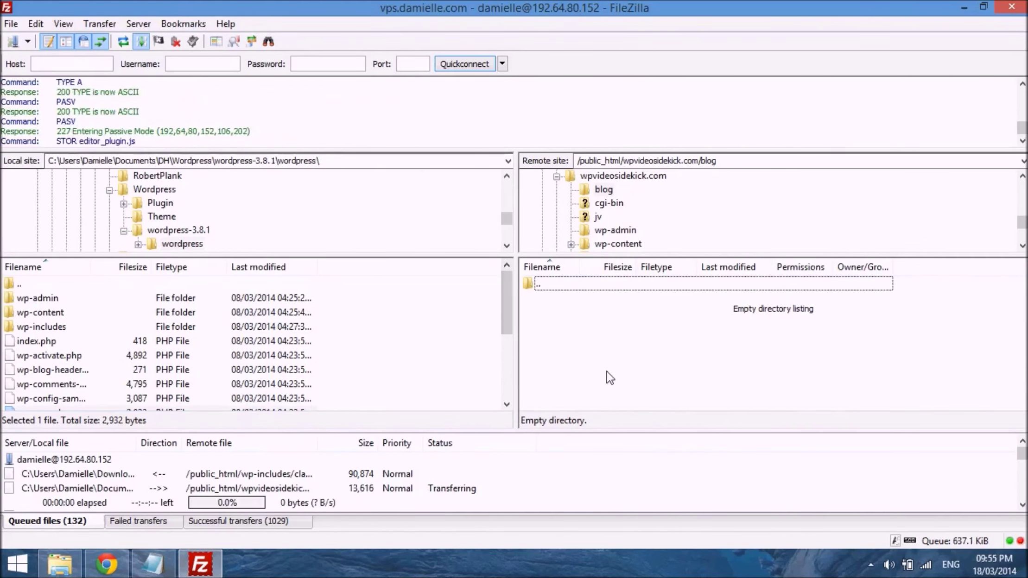
{"action": "left_click", "coordinate": [106, 564]}
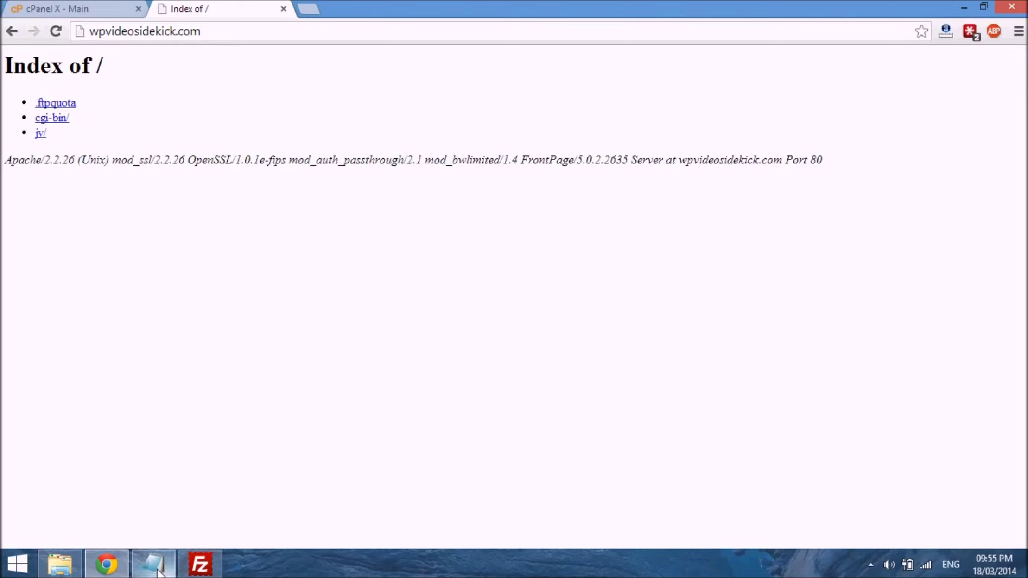
- Check the FileZilla upload progress, then reload wpvideosidekick.com in Chrome to see the WordPress setup page
{"action": "mouse_move", "coordinate": [216, 570]}
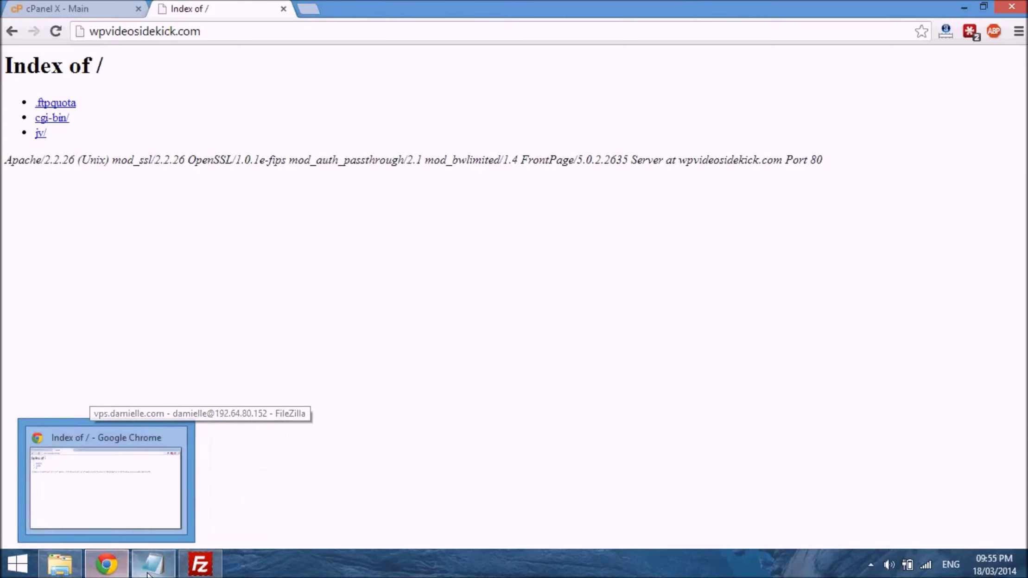
{"action": "left_click", "coordinate": [194, 568]}
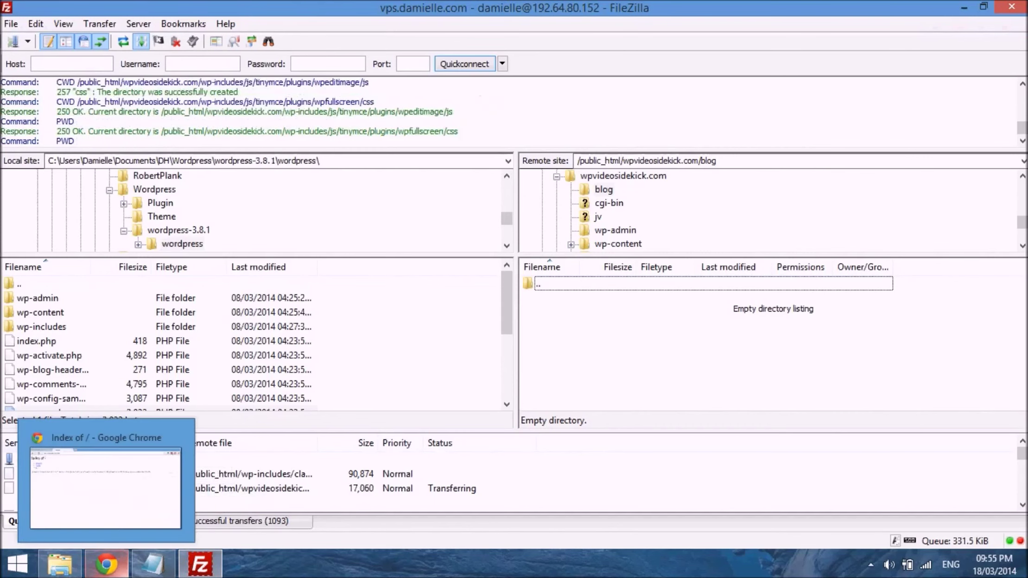
{"action": "mouse_move", "coordinate": [143, 573]}
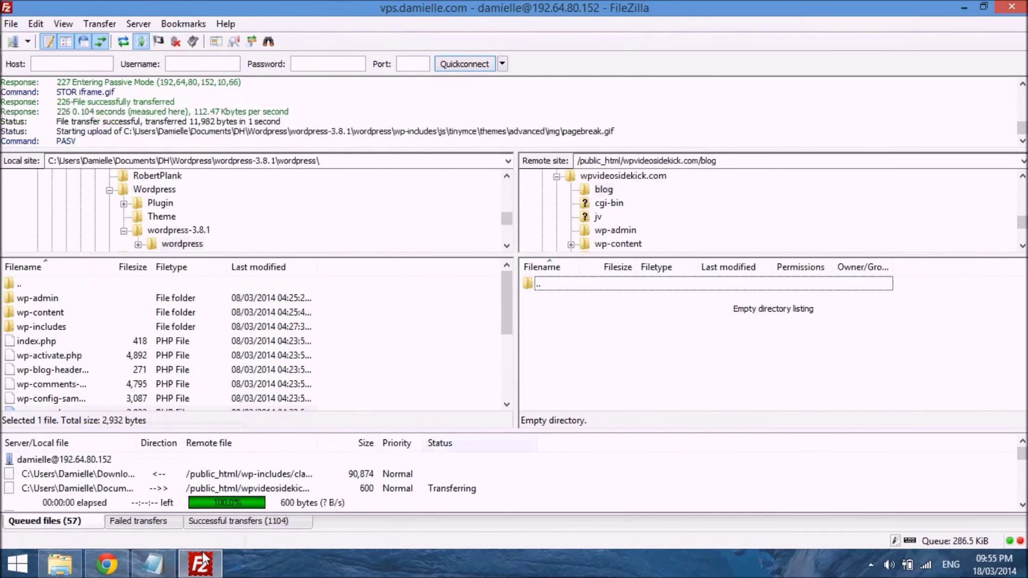
{"action": "left_click", "coordinate": [114, 570]}
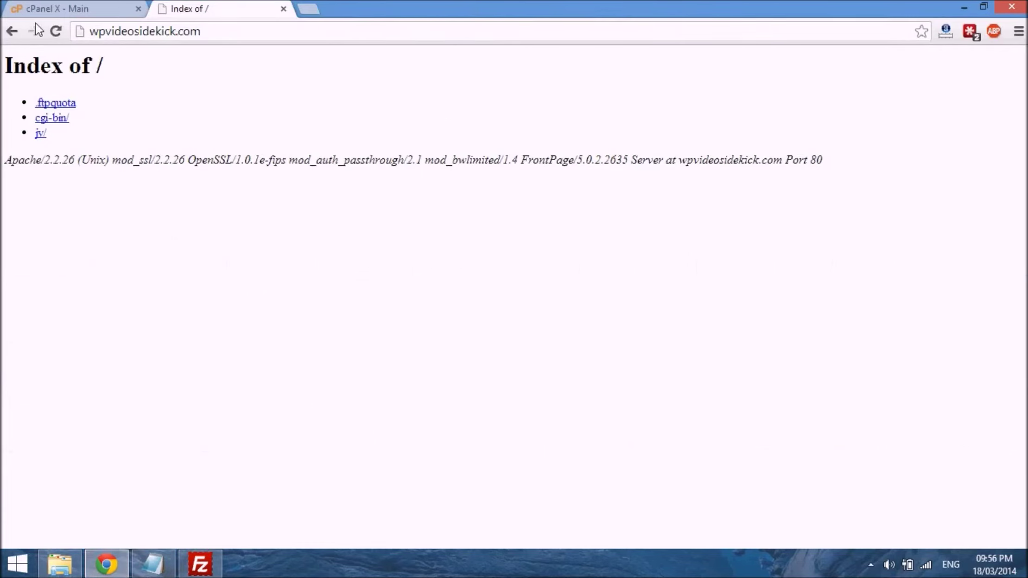
{"action": "left_click", "coordinate": [53, 31]}
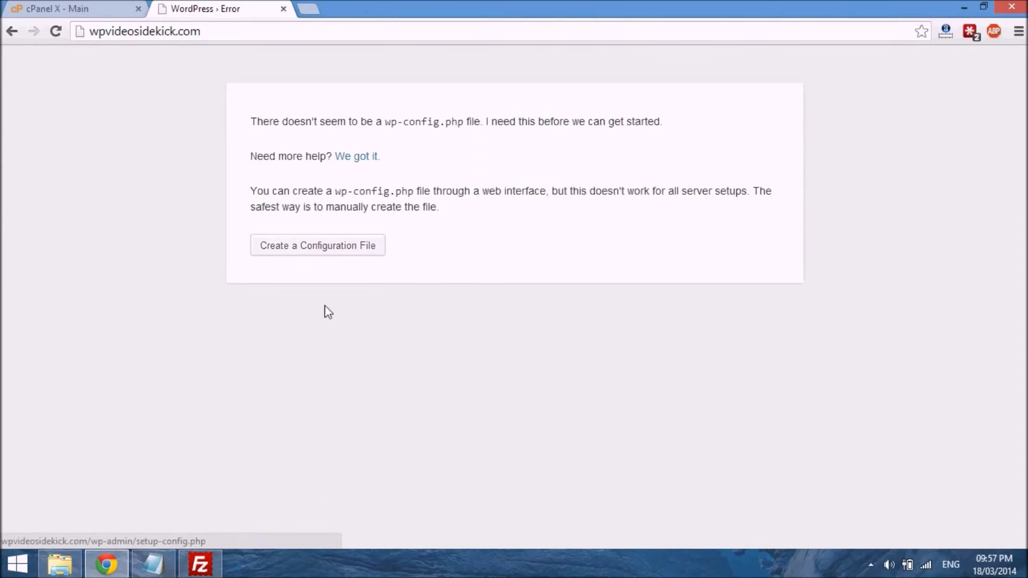
- Choose 'Create a Configuration File' on the WordPress missing wp-config.php page
{"action": "left_click", "coordinate": [306, 248]}
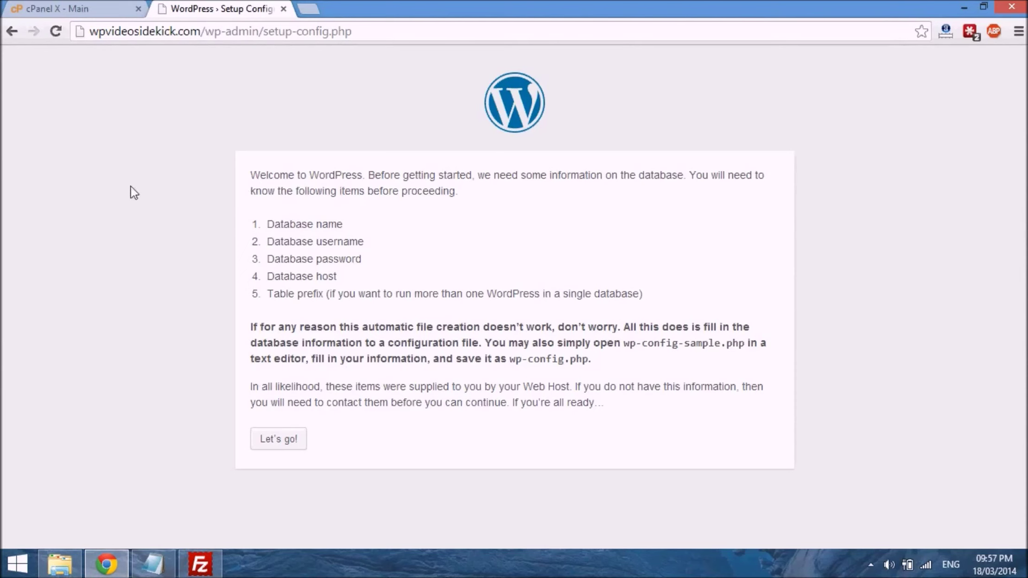
- In cPanel's MySQL Database Wizard, create a new database named with the suffix mg46i
{"action": "left_click", "coordinate": [39, 8]}
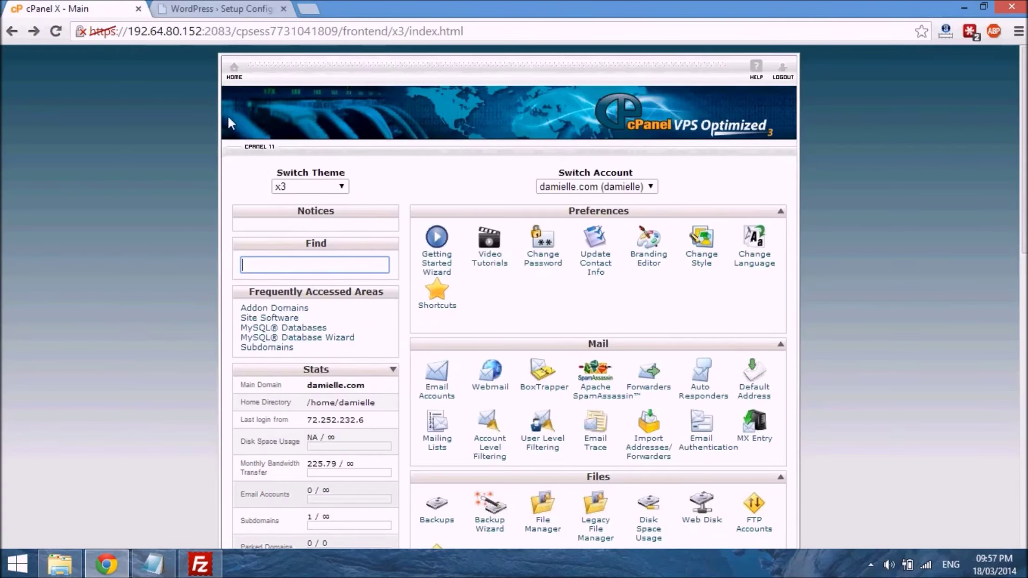
{"action": "scroll", "coordinate": [551, 293], "scroll_direction": "down", "scroll_amount": 15}
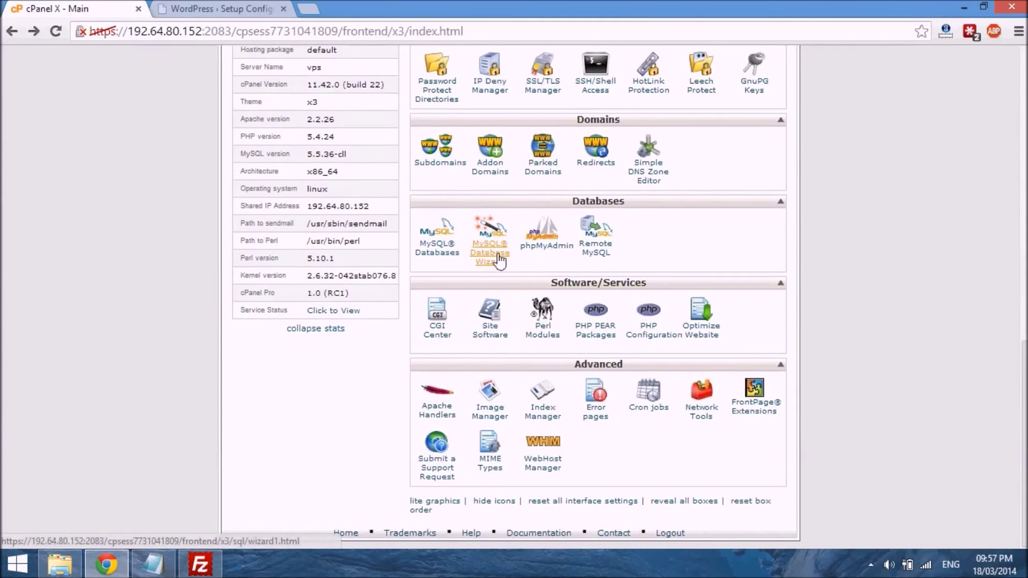
{"action": "left_click", "coordinate": [493, 254]}
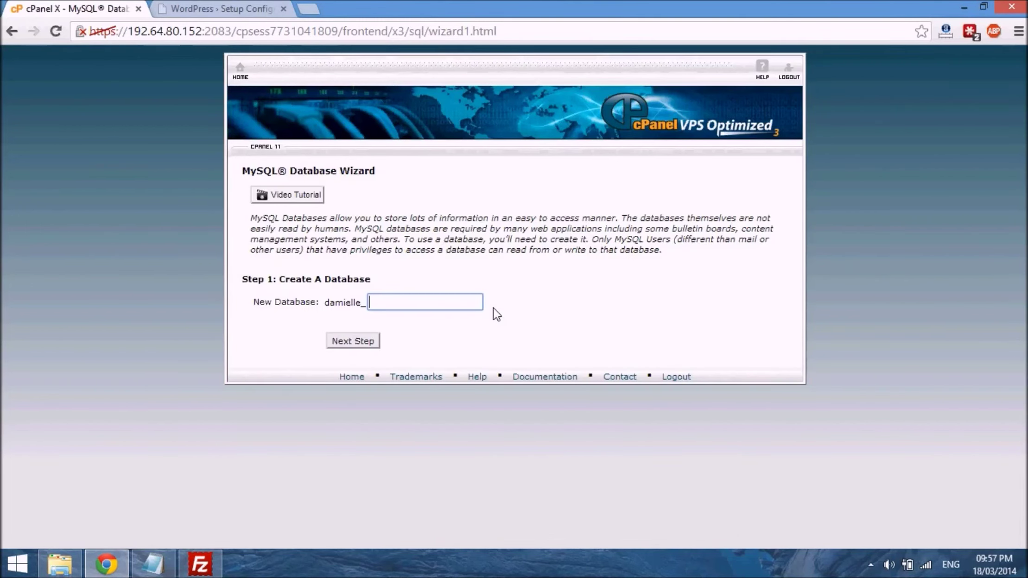
{"action": "type", "text": "mg46i"}
{"action": "mouse_move", "coordinate": [161, 562]}
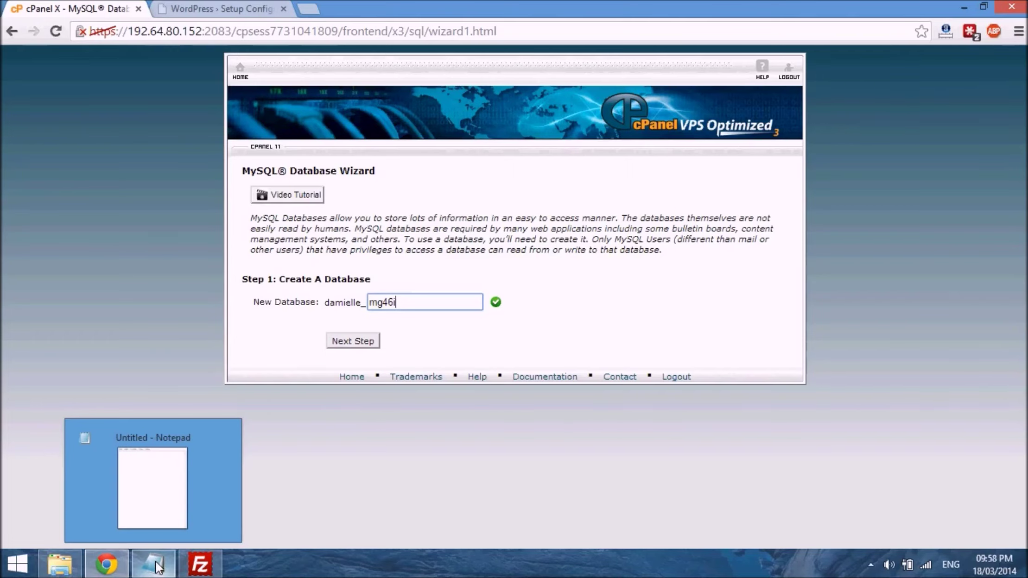
{"action": "left_click", "coordinate": [158, 566]}
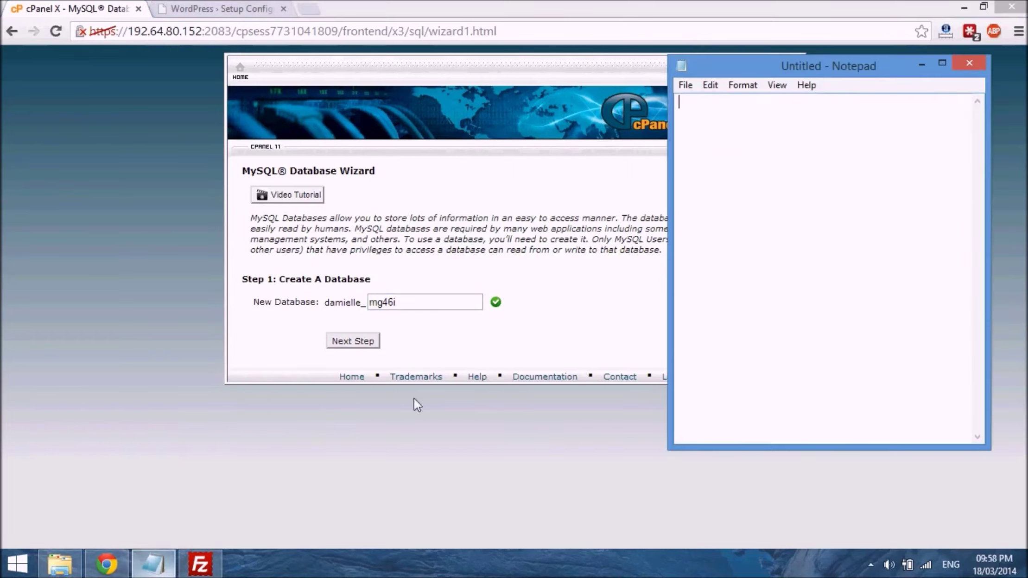
{"action": "left_click", "coordinate": [352, 340]}
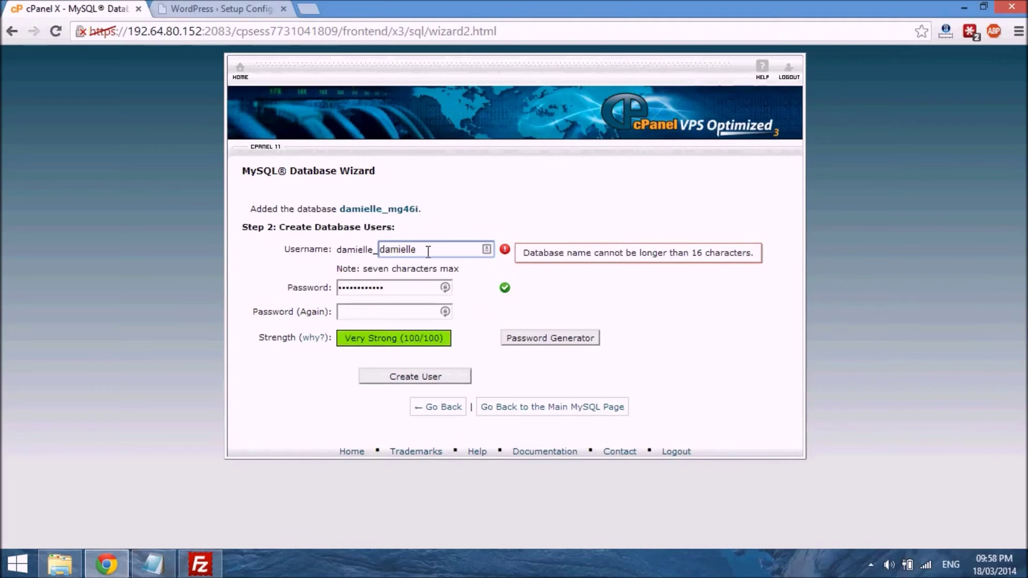
- Change the database username suffix to hmf4 and clear the password field
{"action": "left_click_drag", "start_coordinate": [414, 263], "coordinate": [372, 261]}
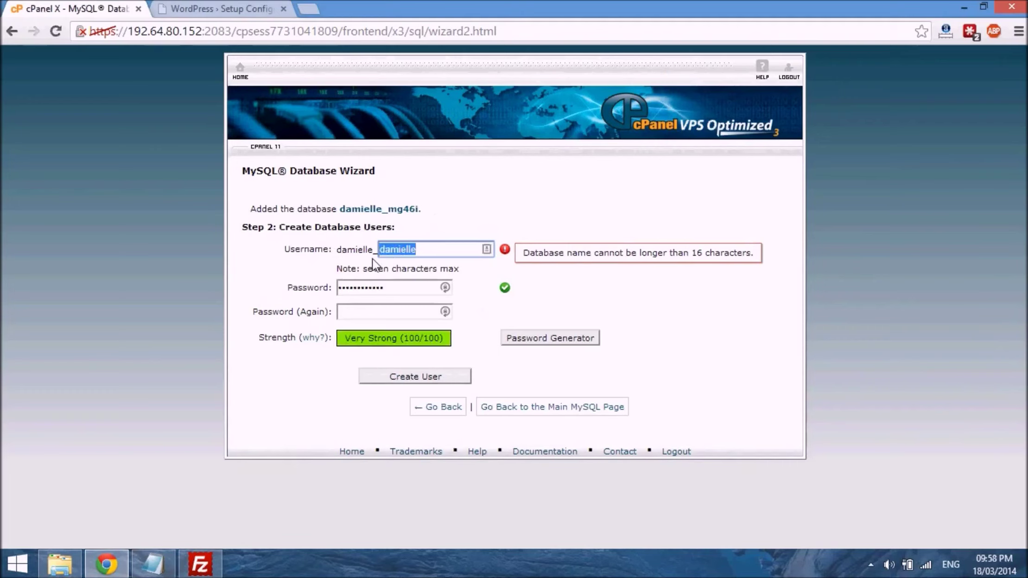
{"action": "type", "text": "h"}
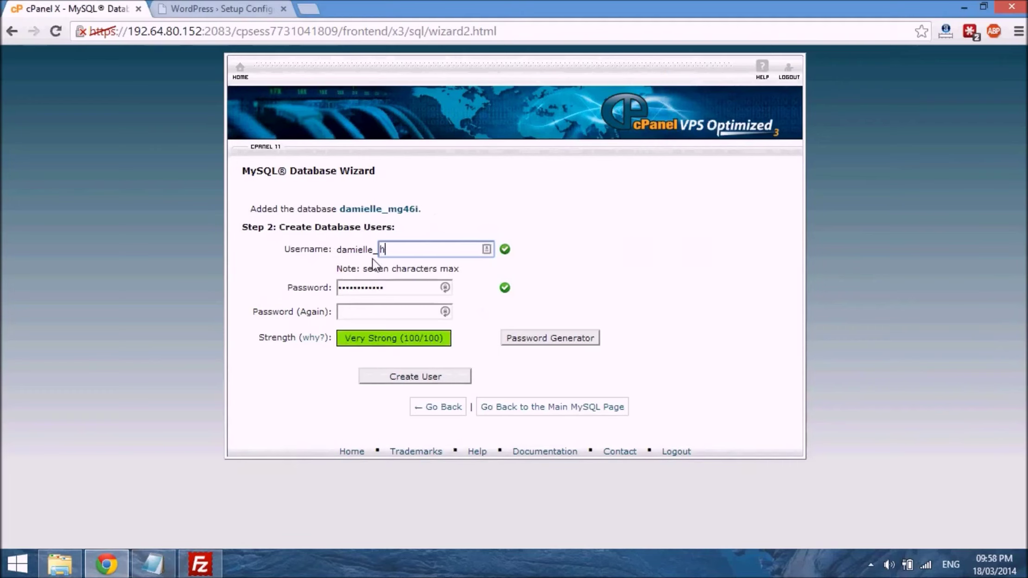
{"action": "type", "text": "mf4"}
{"action": "left_click_drag", "start_coordinate": [374, 266], "coordinate": [287, 294]}
{"action": "left_click", "coordinate": [397, 292]}
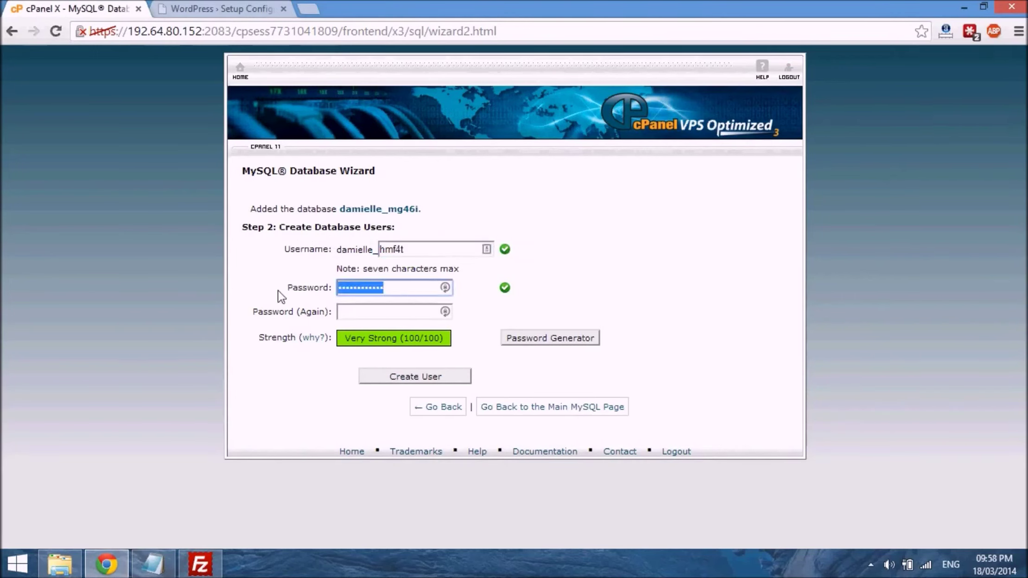
{"action": "key", "text": "BackSpace"}
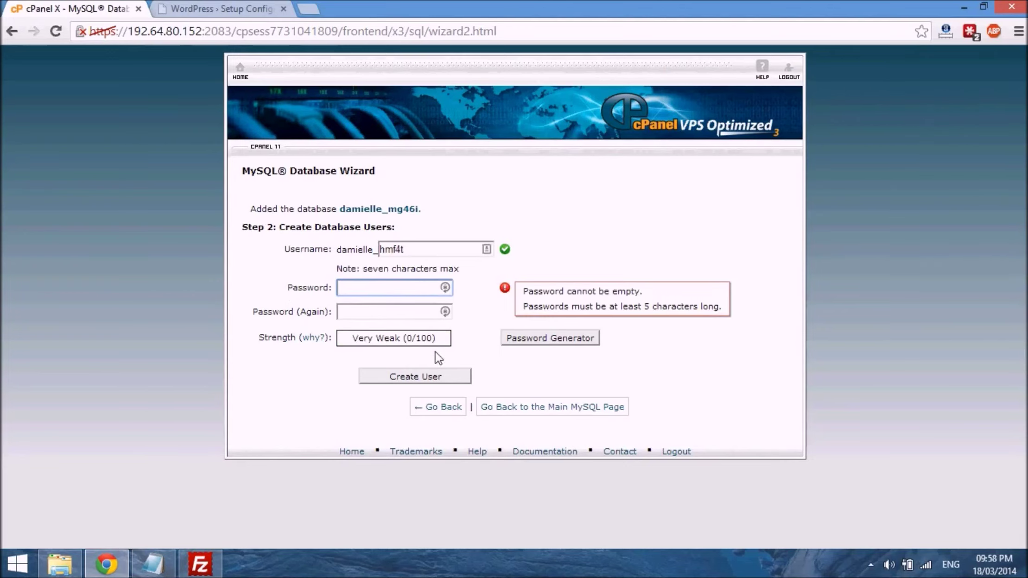
- Generate a Very Strong password, copy it, and apply it to both password fields
{"action": "left_click", "coordinate": [528, 341]}
{"action": "left_click", "coordinate": [507, 261]}
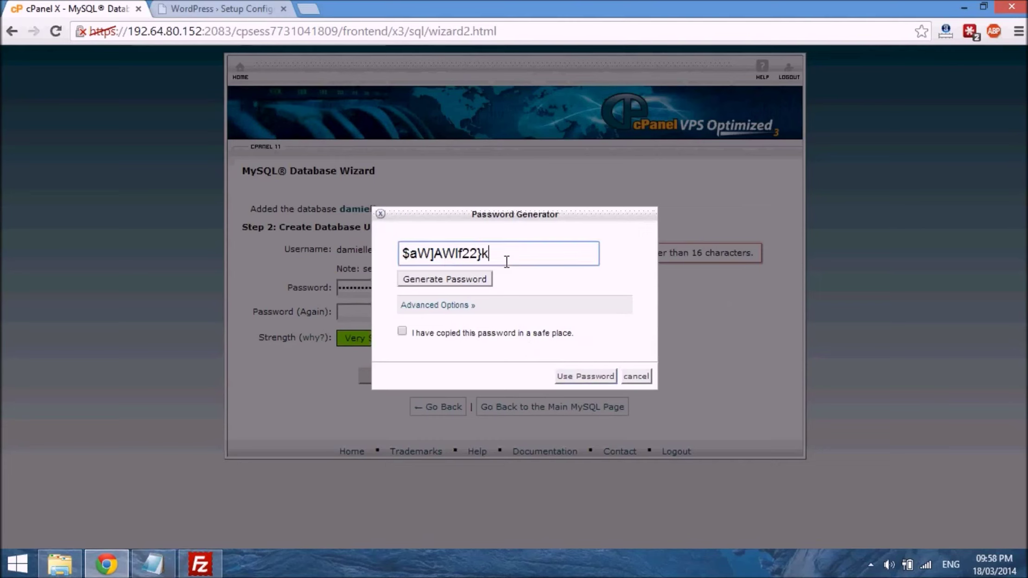
{"action": "left_click_drag", "start_coordinate": [506, 261], "coordinate": [387, 264]}
{"action": "right_click", "coordinate": [436, 256]}
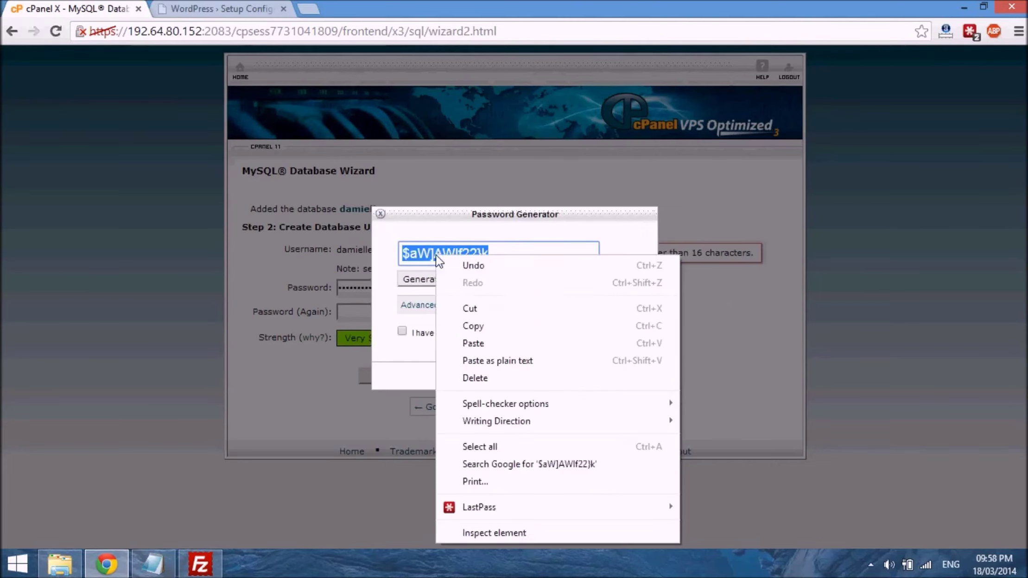
{"action": "left_click", "coordinate": [471, 326]}
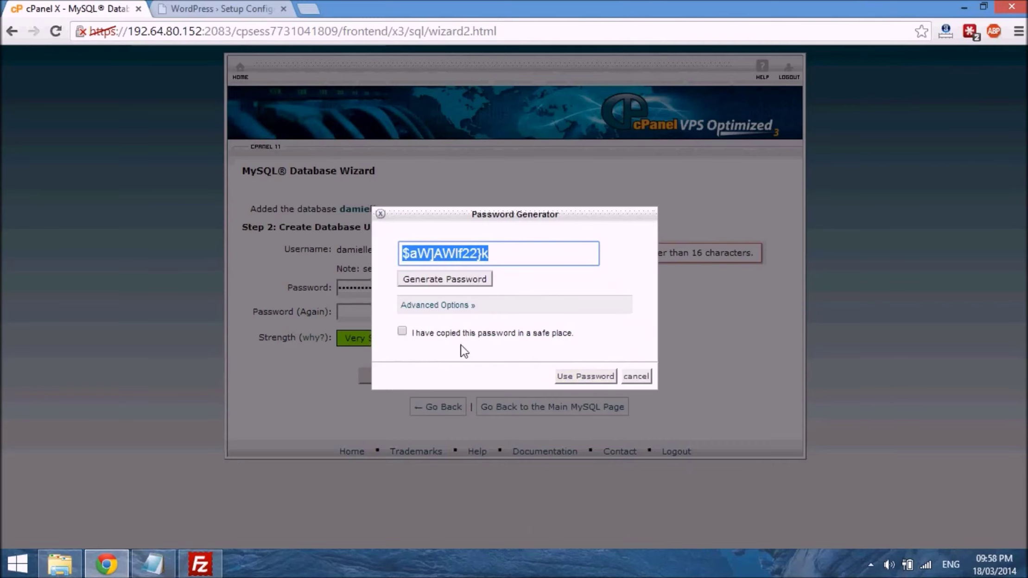
{"action": "left_click", "coordinate": [400, 332]}
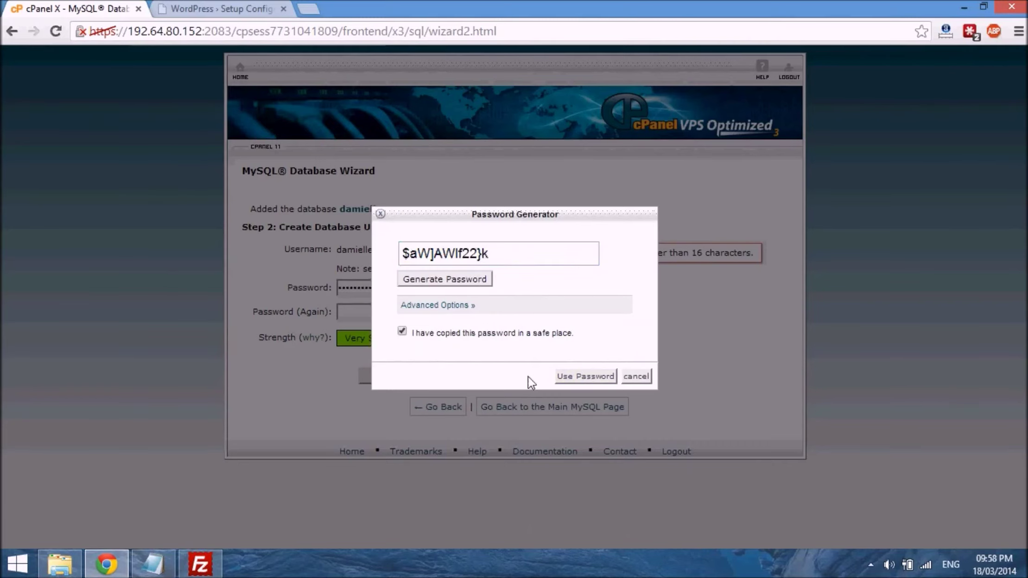
{"action": "left_click", "coordinate": [576, 376]}
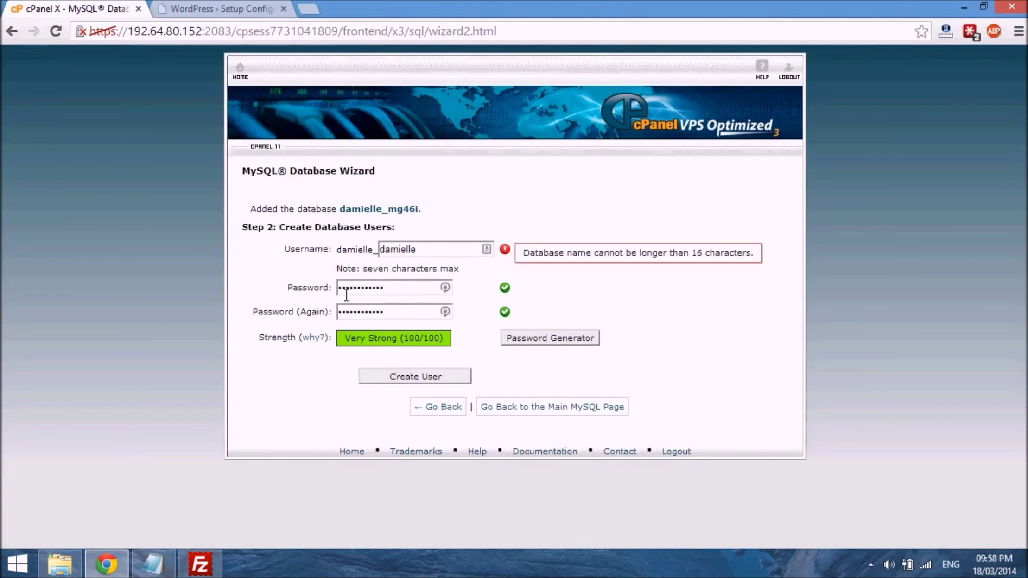
{"action": "left_click", "coordinate": [153, 564]}
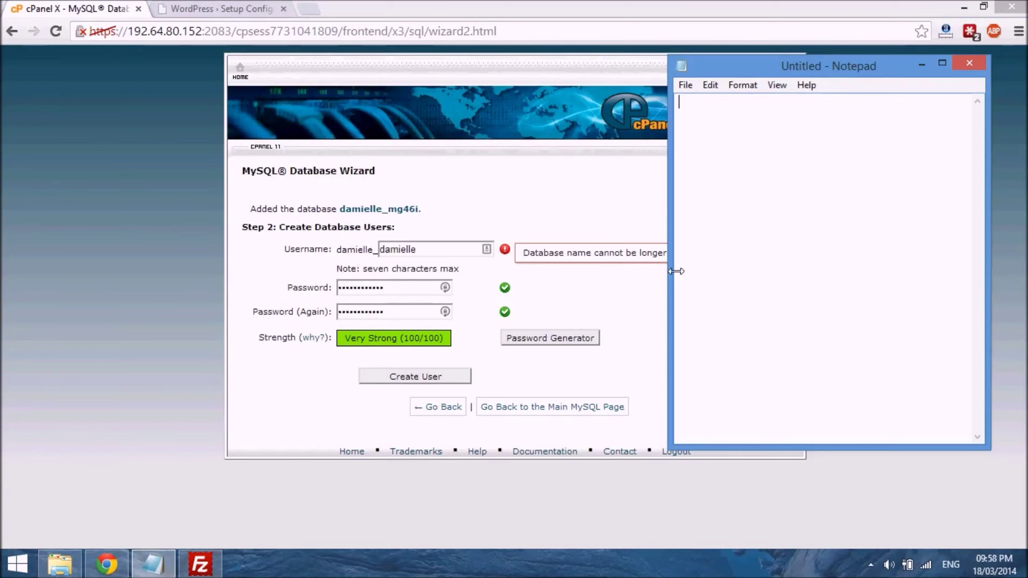
- Record the generated password in Notepad and attempt to create the user, dismissing the validation errors
{"action": "type", "text": "password :"}
{"action": "key", "text": "ctrl+v"}
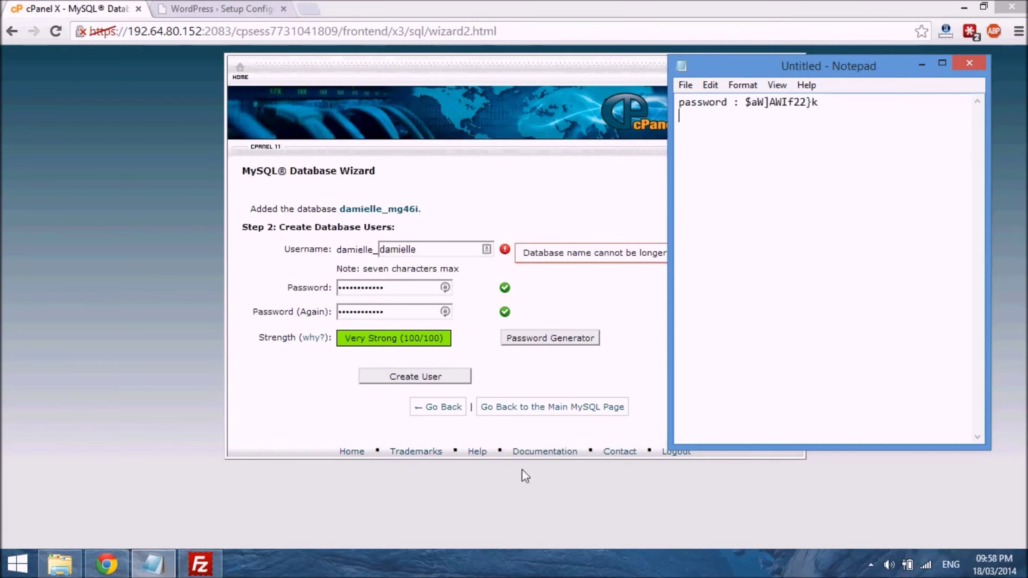
{"action": "left_click", "coordinate": [433, 378]}
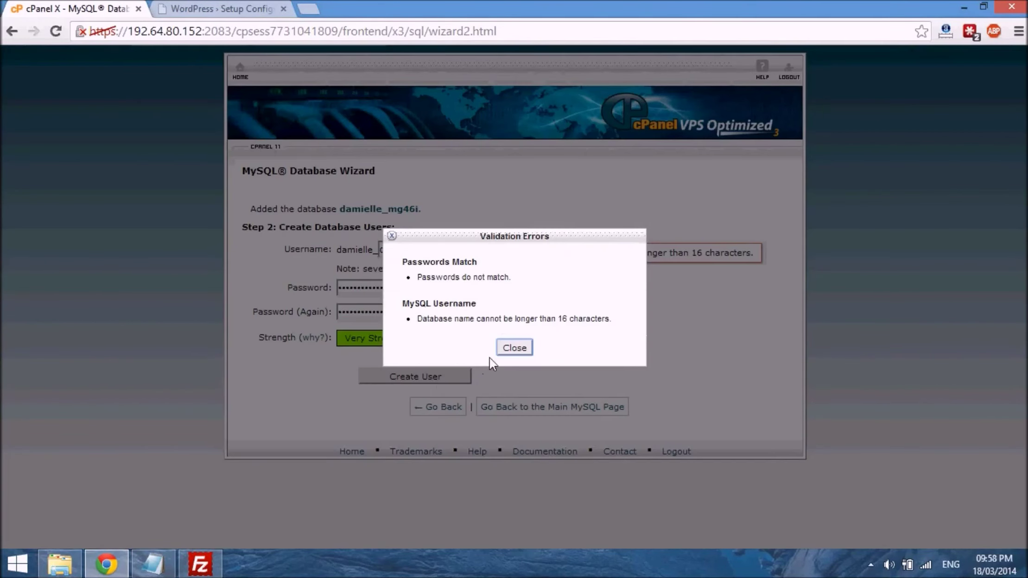
{"action": "left_click", "coordinate": [513, 348]}
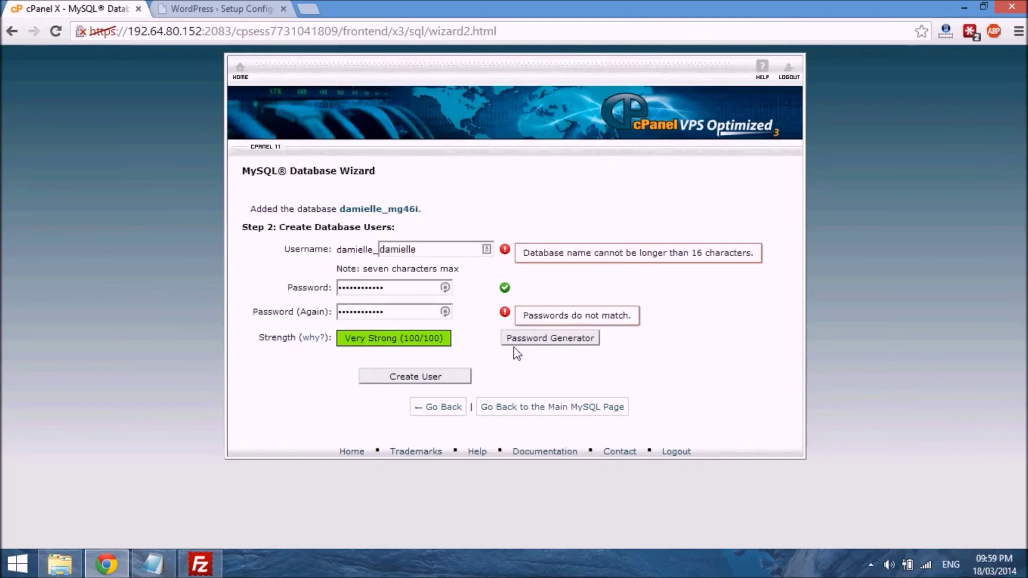
- Make both password fields match, shorten the username suffix to ghf56, and create the user
{"action": "left_click", "coordinate": [400, 292]}
{"action": "key", "text": "ctrl+a"}
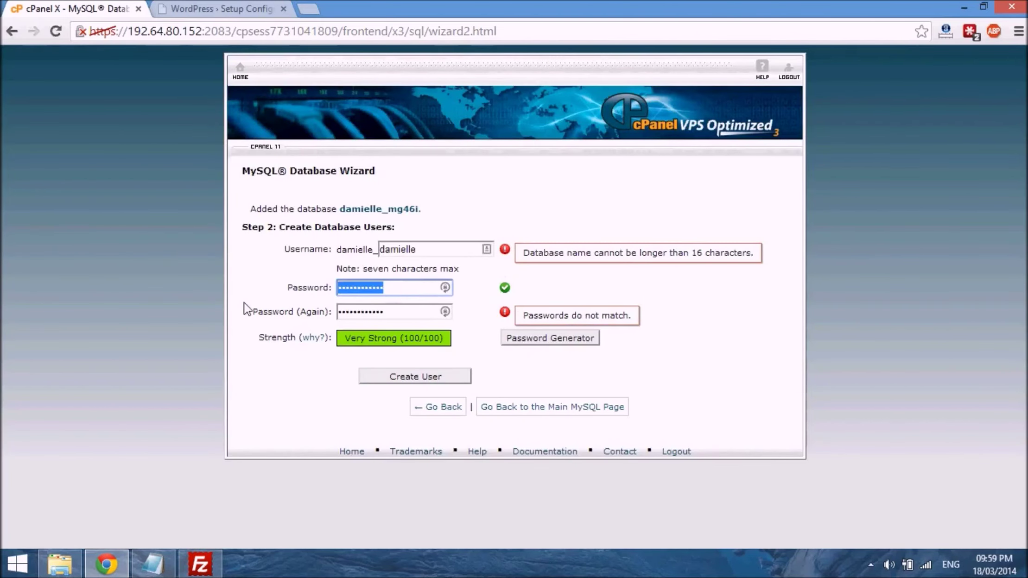
{"action": "left_click", "coordinate": [399, 313]}
{"action": "key", "text": "ctrl+a"}
{"action": "key", "text": "ctrl+v"}
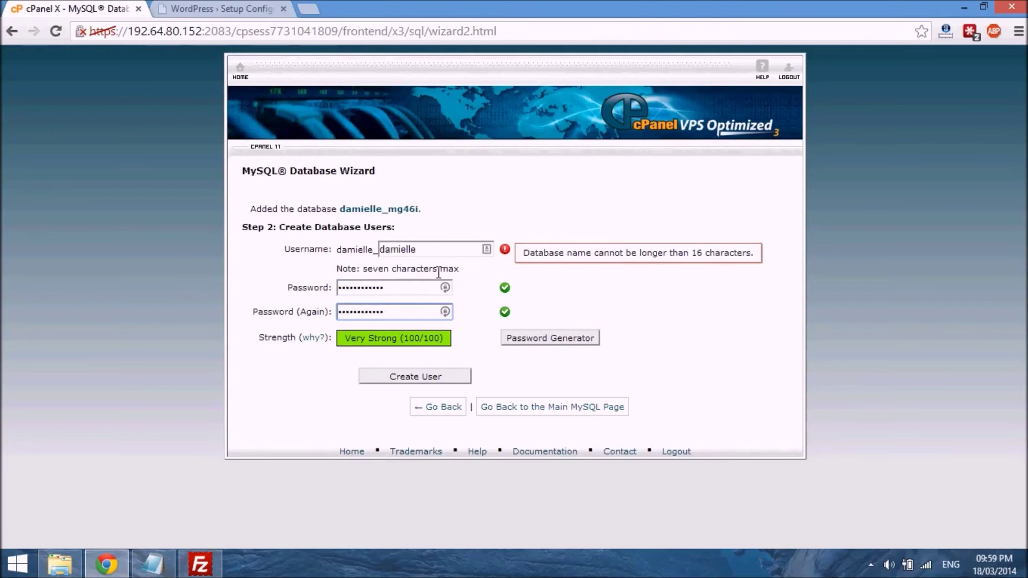
{"action": "left_click_drag", "start_coordinate": [419, 251], "coordinate": [308, 250]}
{"action": "type", "text": "g"}
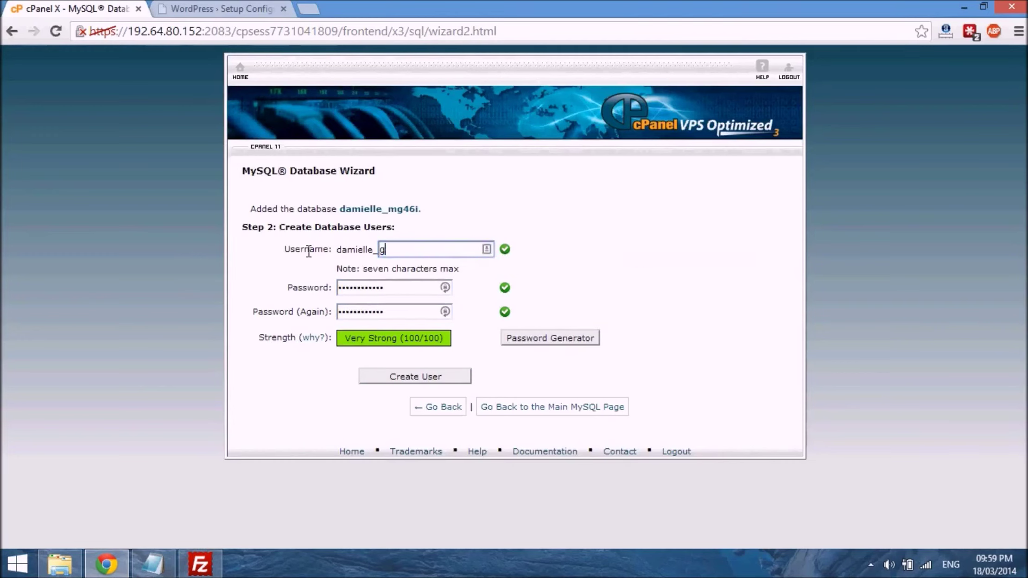
{"action": "type", "text": "hf56"}
{"action": "left_click", "coordinate": [430, 377]}
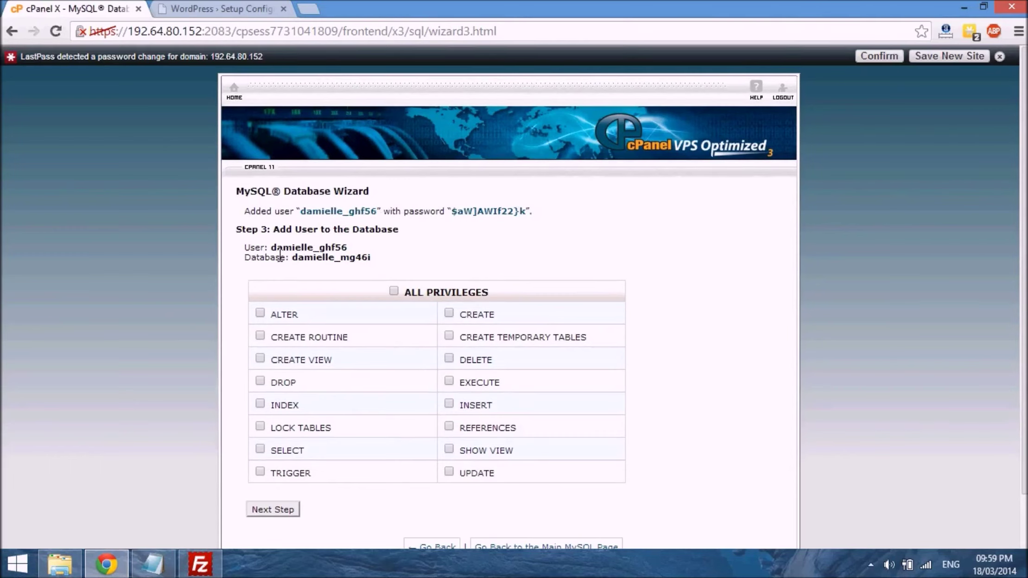
- Copy the new database user's name into Notepad on a 'user:' line
{"action": "left_click_drag", "start_coordinate": [271, 249], "coordinate": [353, 254]}
{"action": "right_click", "coordinate": [337, 248]}
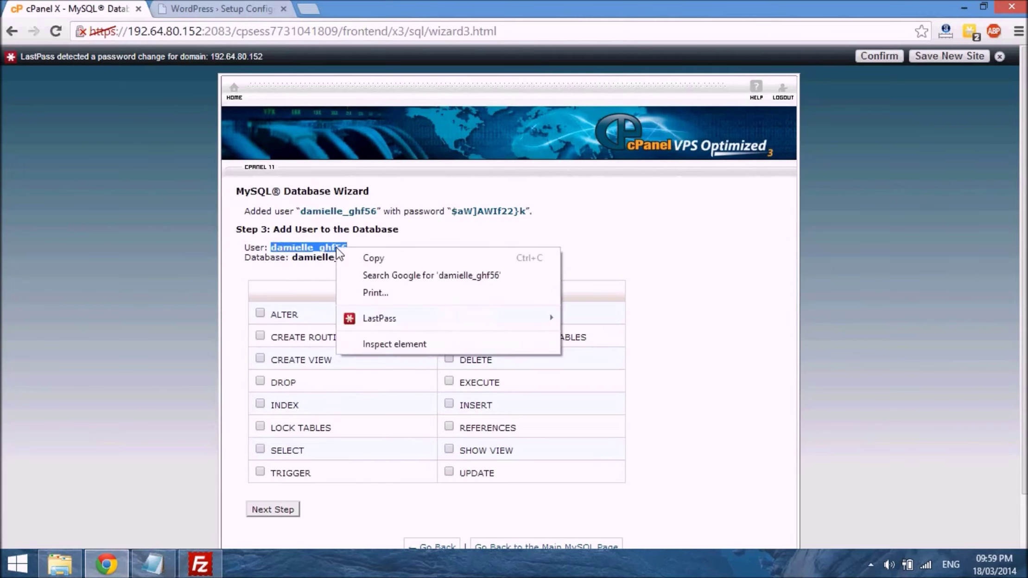
{"action": "left_click", "coordinate": [371, 260]}
{"action": "left_click", "coordinate": [153, 564]}
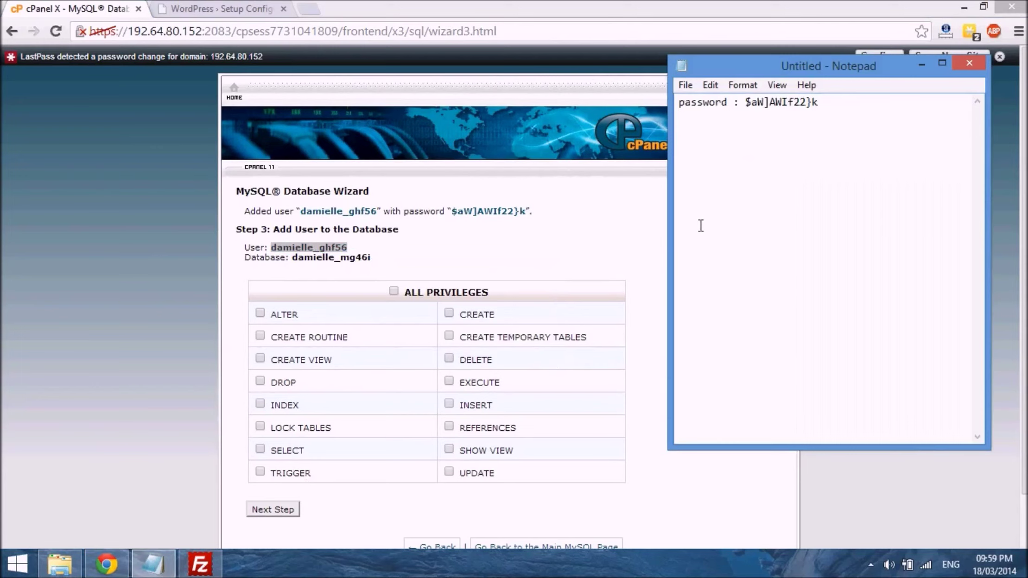
{"action": "type", "text": "user:"}
{"action": "key", "text": "ctrl+v"}
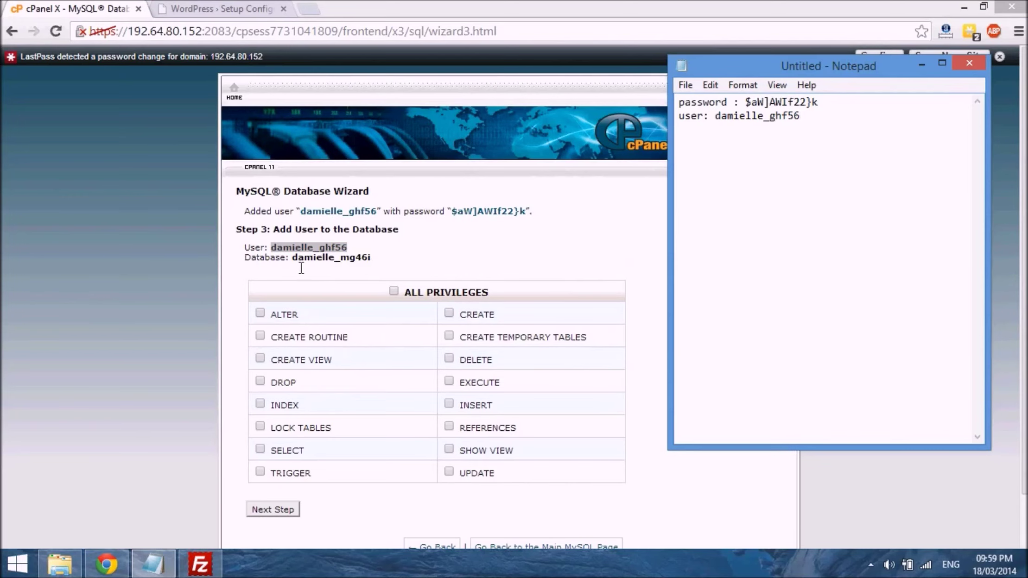
- Copy the database name and start a 'db name:' line in the Notepad notes
{"action": "left_click_drag", "start_coordinate": [291, 258], "coordinate": [376, 263]}
{"action": "right_click", "coordinate": [377, 262]}
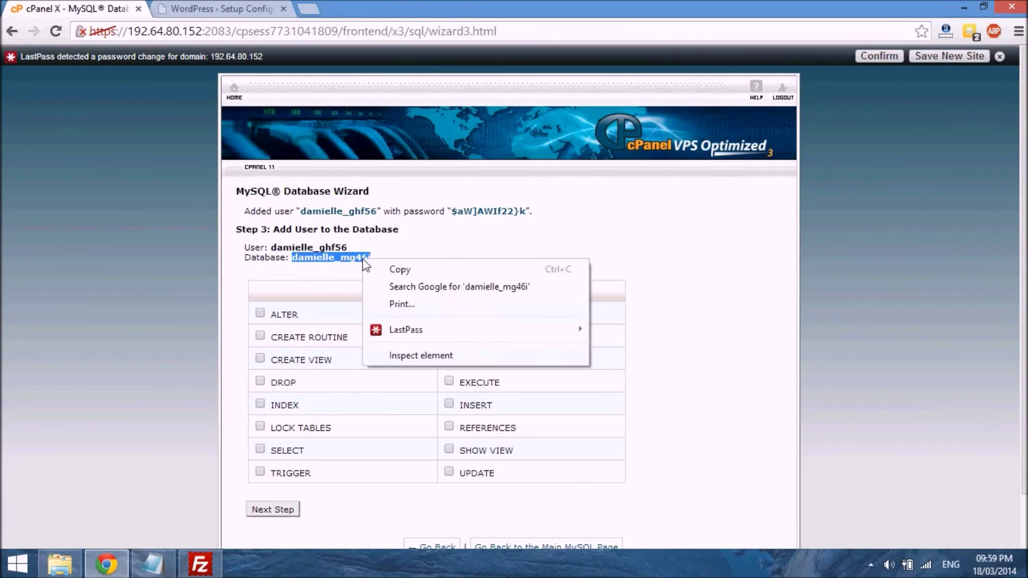
{"action": "left_click", "coordinate": [392, 272]}
{"action": "key", "text": "alt+Tab"}
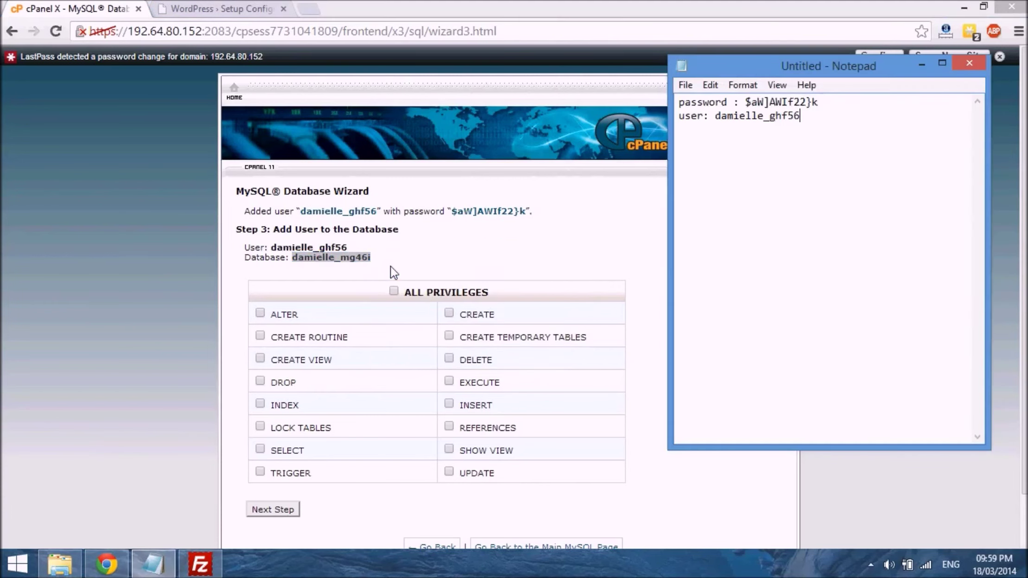
{"action": "key", "text": "Return"}
{"action": "type", "text": "db name:"}
{"action": "left_click", "coordinate": [212, 7]}
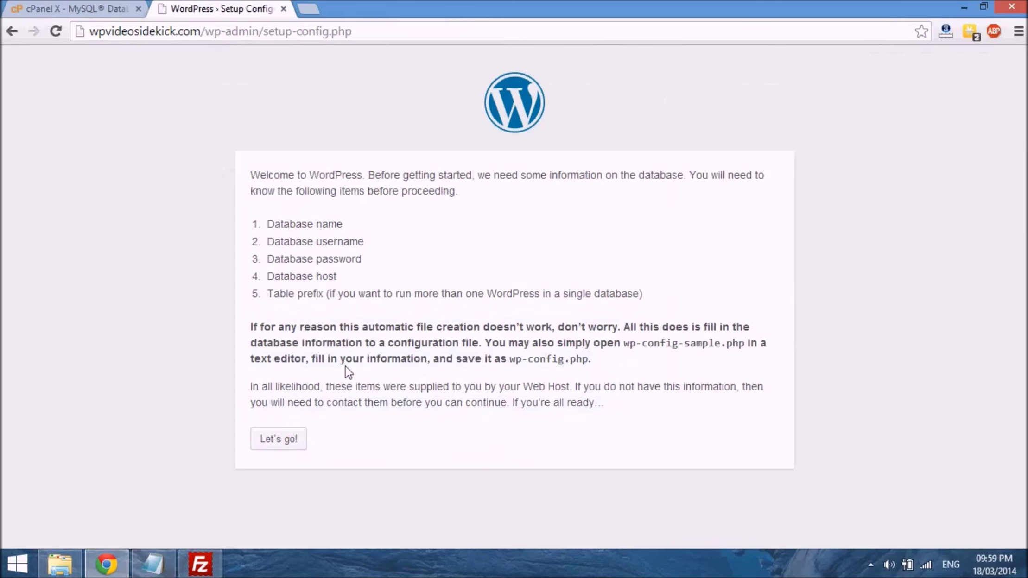
{"action": "key", "text": "alt+Tab"}
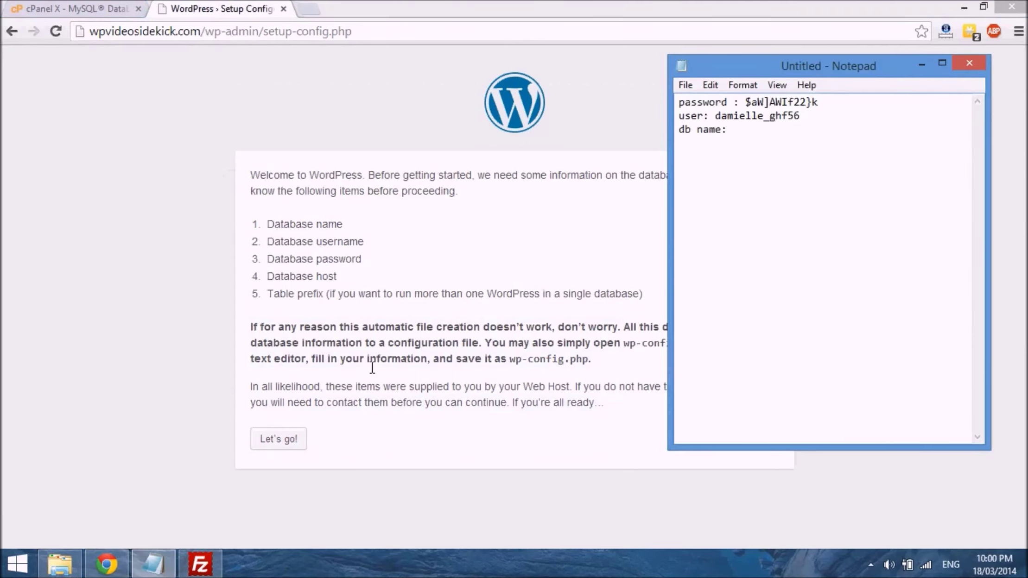
{"action": "key", "text": "alt+Tab"}
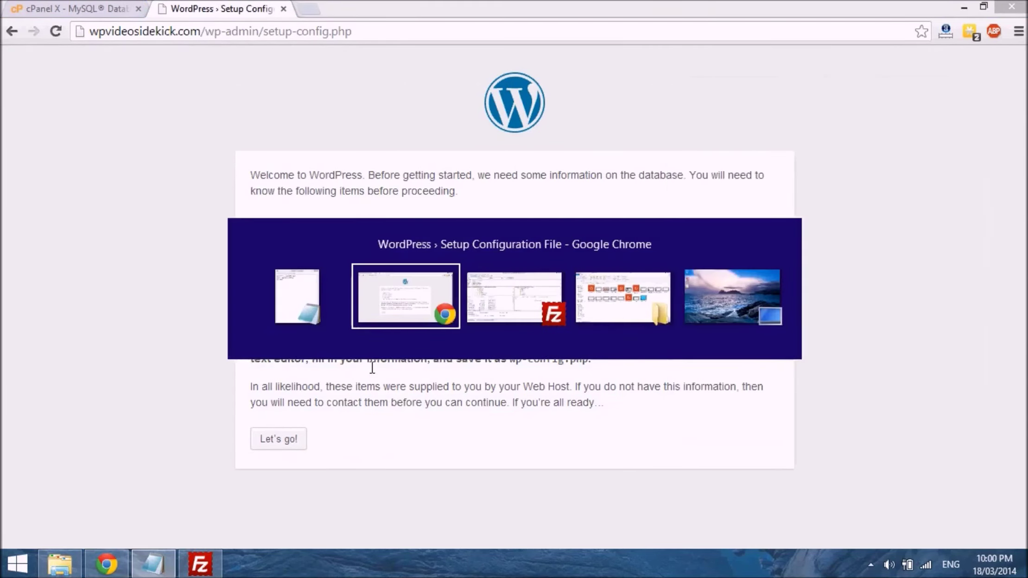
{"action": "left_click", "coordinate": [74, 8]}
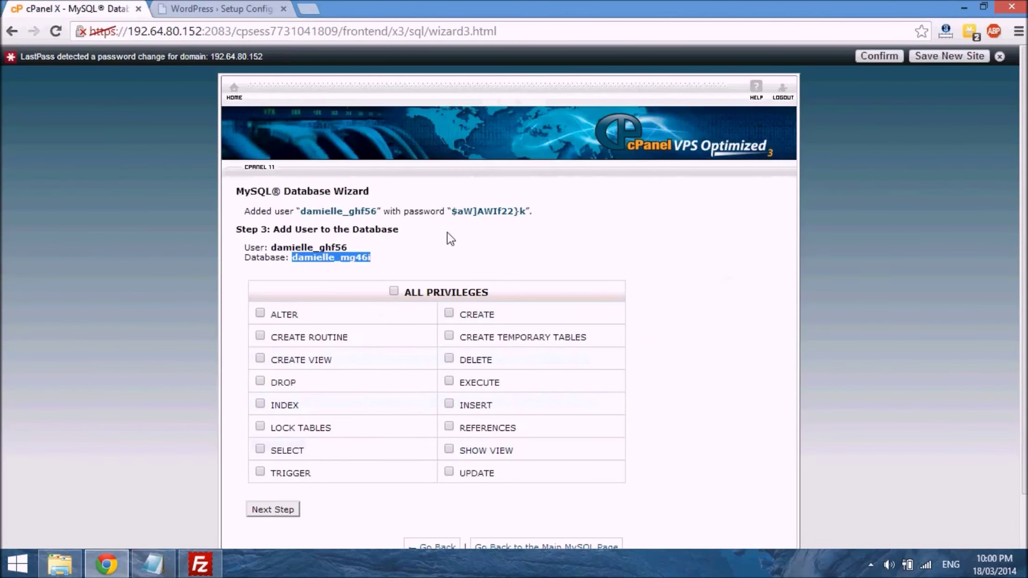
{"action": "left_click", "coordinate": [389, 259]}
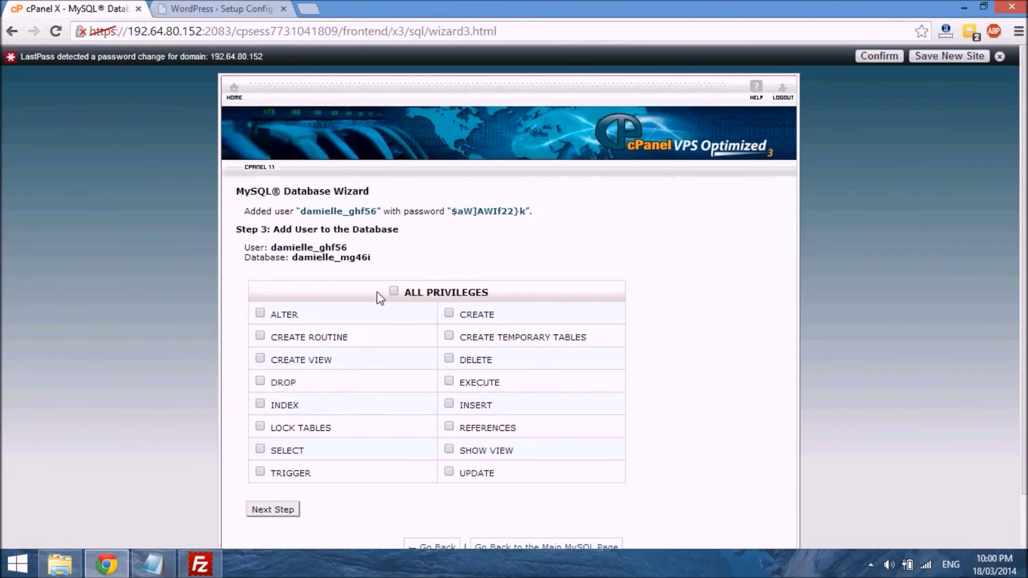
- Grant the new user ALL PRIVILEGES on the mg46i database and finish the wizard at Step 4
{"action": "scroll", "coordinate": [512, 273], "scroll_direction": "down", "scroll_amount": 2}
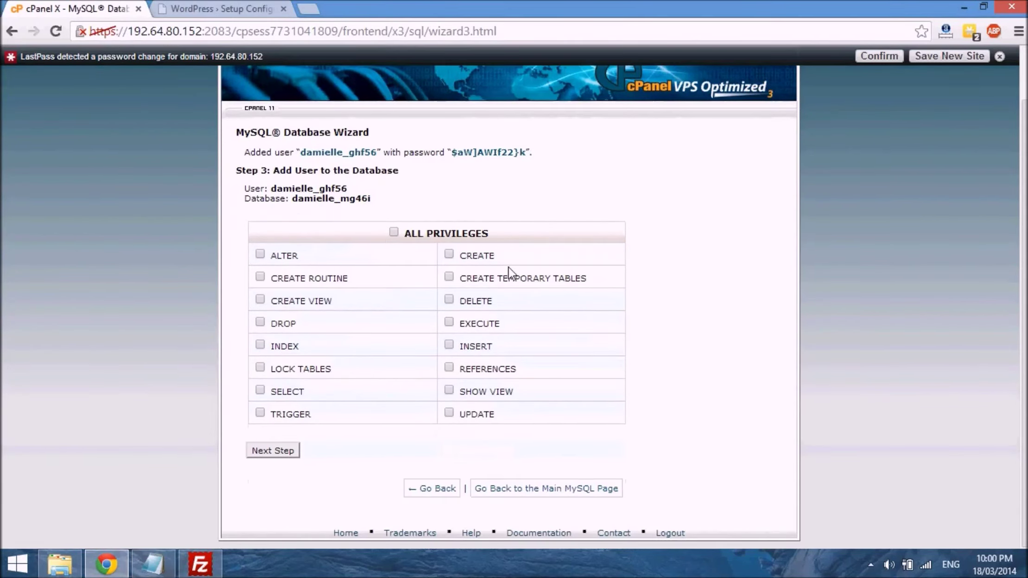
{"action": "left_click", "coordinate": [395, 234]}
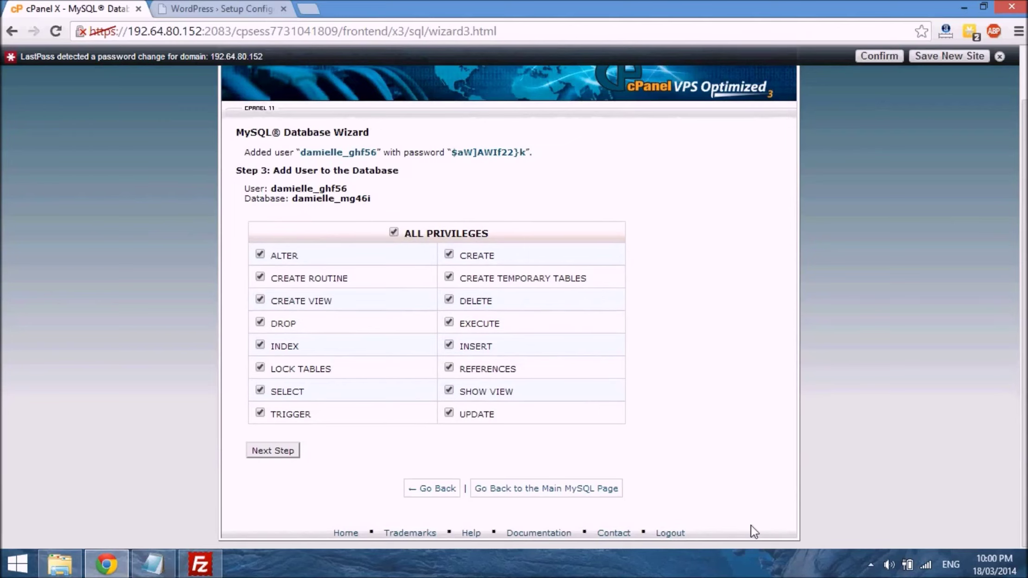
{"action": "left_click", "coordinate": [272, 452]}
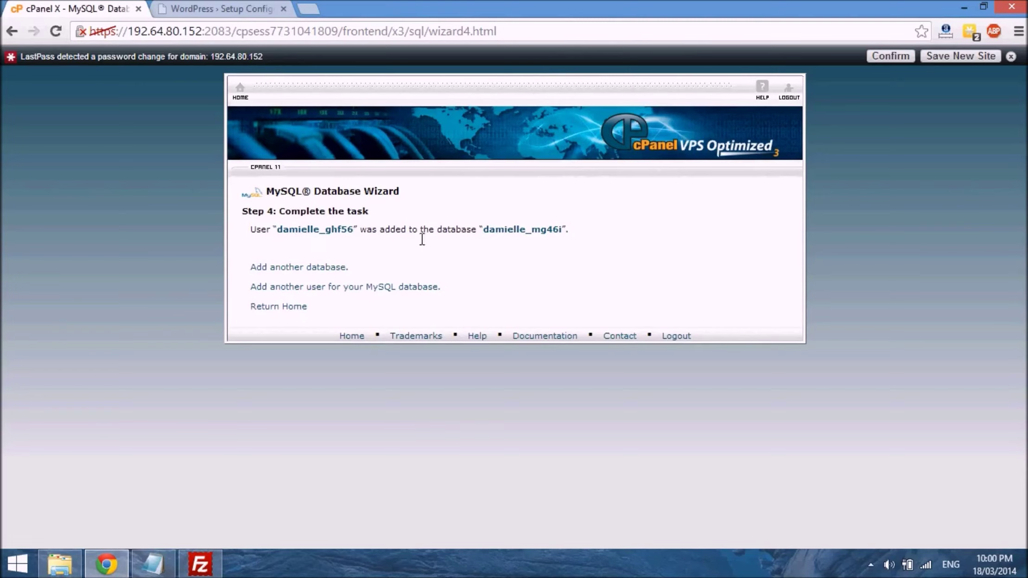
{"action": "left_click", "coordinate": [218, 6]}
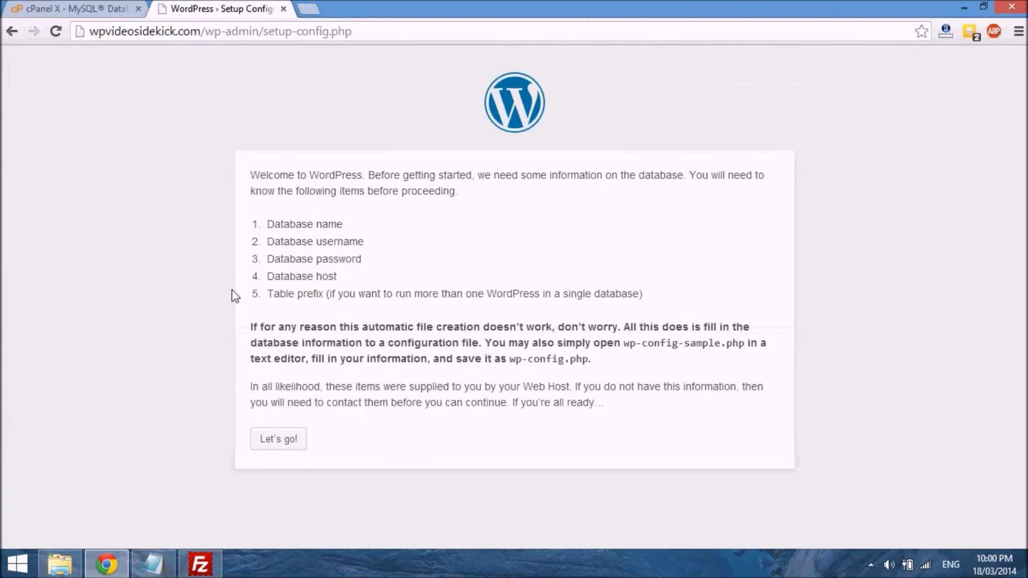
- Start the database setup with Let's go! and select the default 'wordpress' Database Name
{"action": "left_click", "coordinate": [290, 446]}
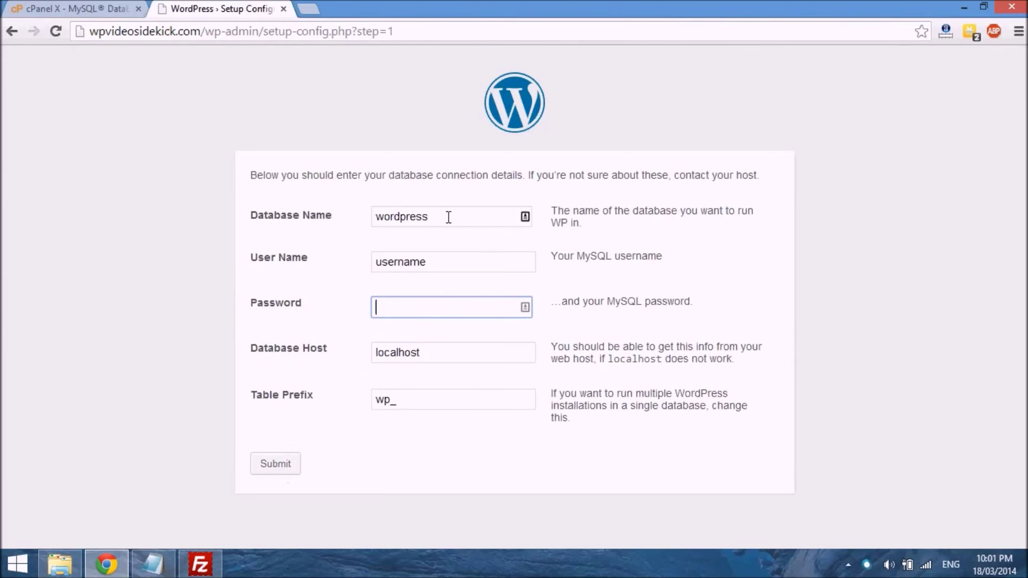
{"action": "left_click", "coordinate": [446, 217]}
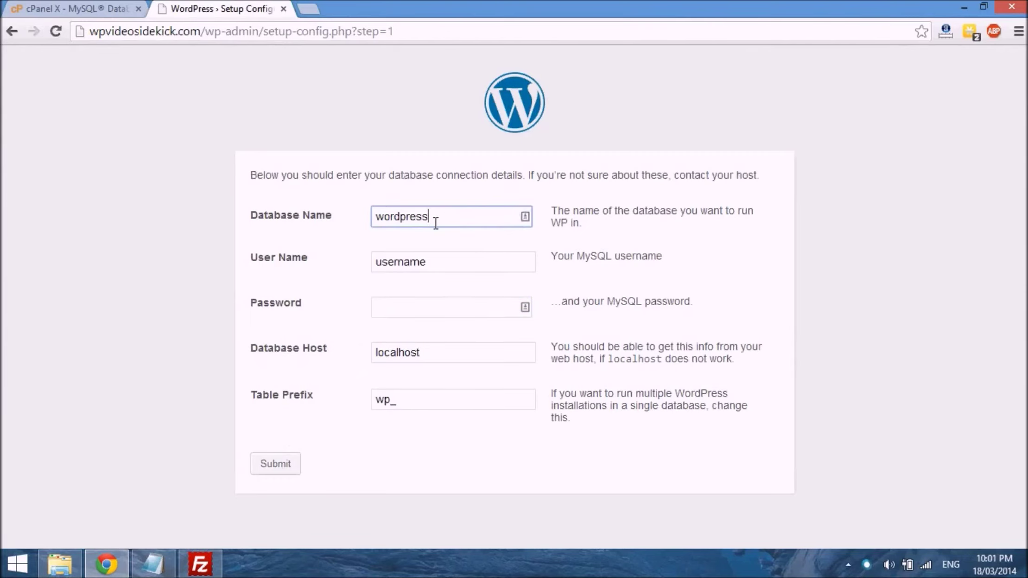
{"action": "left_click_drag", "start_coordinate": [444, 222], "coordinate": [317, 232]}
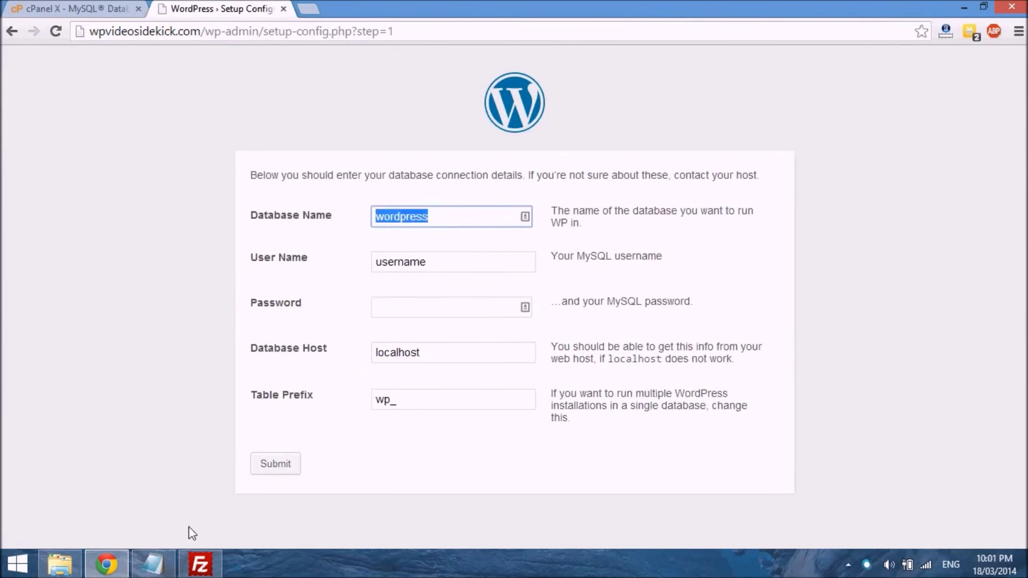
- Paste the database name into the Notepad notes, removing the duplicate
{"action": "left_click", "coordinate": [153, 564]}
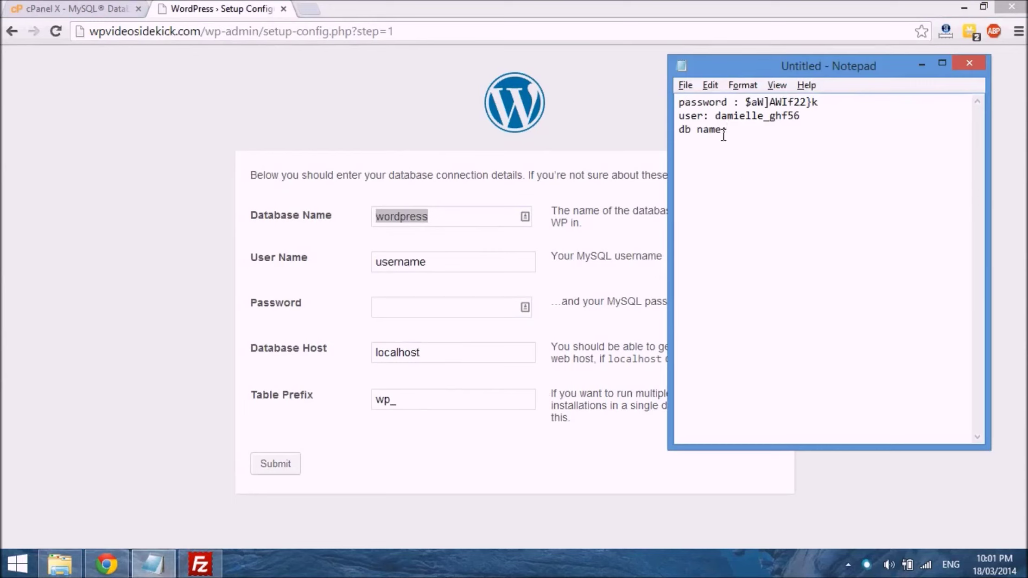
{"action": "key", "text": "ctrl+v"}
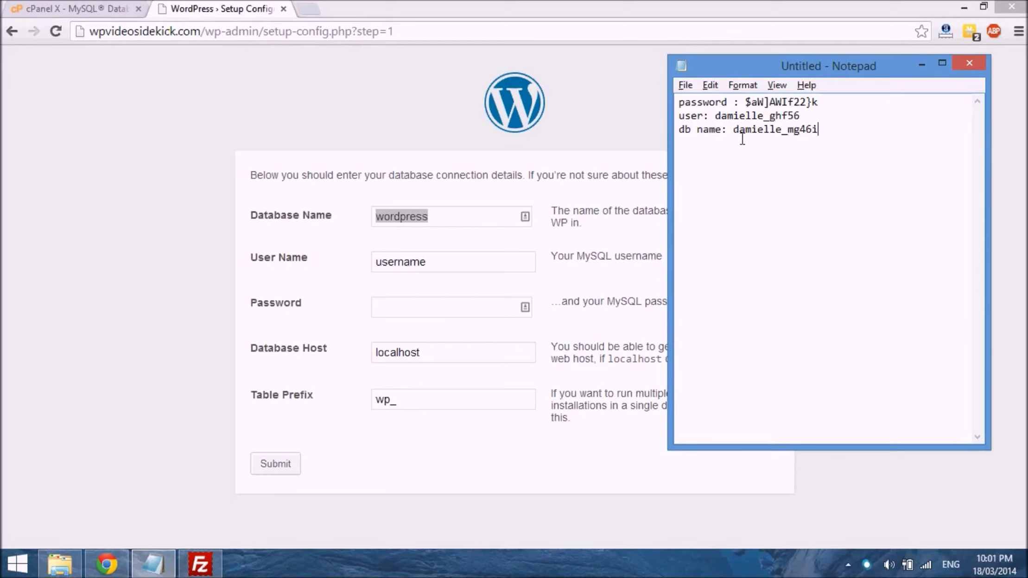
{"action": "key", "text": "ctrl+v"}
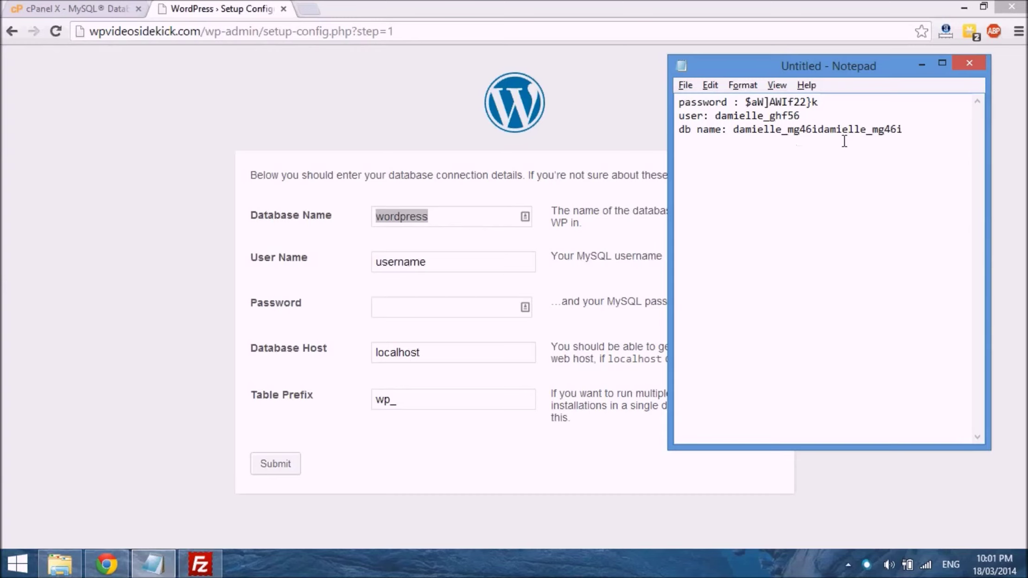
{"action": "key", "text": "BackSpace"}
{"action": "key", "text": "BackSpace"}
{"action": "key", "text": "BackSpace"}
{"action": "key", "text": "BackSpace"}
{"action": "key", "text": "BackSpace"}
{"action": "key", "text": "BackSpace"}
{"action": "key", "text": "BackSpace"}
{"action": "key", "text": "BackSpace"}
{"action": "key", "text": "BackSpace"}
{"action": "key", "text": "BackSpace"}
{"action": "key", "text": "BackSpace"}
{"action": "key", "text": "BackSpace"}
{"action": "key", "text": "BackSpace"}
{"action": "key", "text": "BackSpace"}
{"action": "key", "text": "BackSpace"}
{"action": "key", "text": "BackSpace"}
{"action": "key", "text": "BackSpace"}
{"action": "key", "text": "BackSpace"}
{"action": "key", "text": "BackSpace"}
{"action": "key", "text": "BackSpace"}
{"action": "key", "text": "BackSpace"}
{"action": "key", "text": "BackSpace"}
{"action": "key", "text": "BackSpace"}
{"action": "key", "text": "BackSpace"}
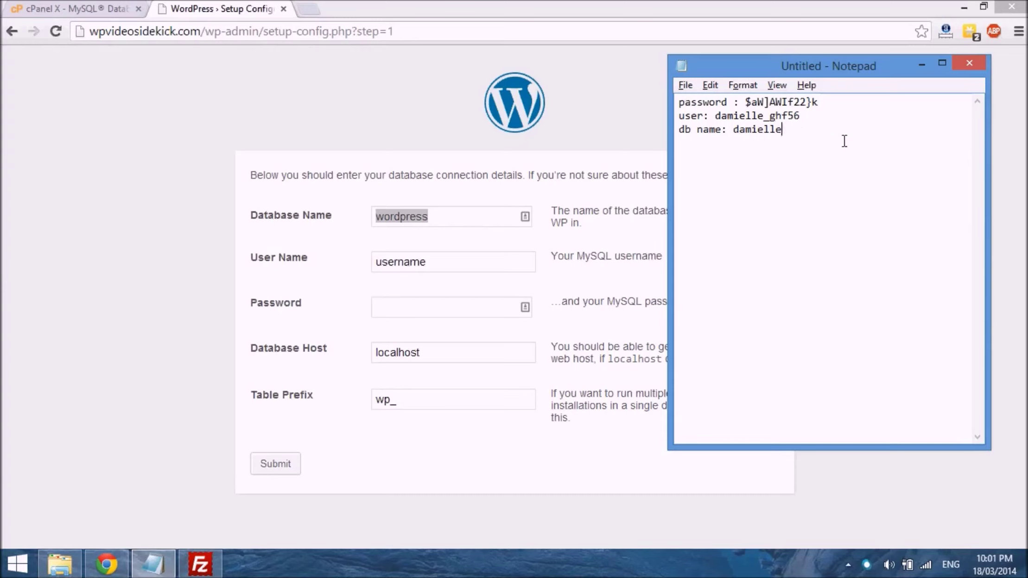
{"action": "key", "text": "BackSpace"}
{"action": "key", "text": "BackSpace"}
{"action": "key", "text": "BackSpace"}
{"action": "key", "text": "BackSpace"}
{"action": "key", "text": "ctrl+v"}
- Fill Database Name and User Name with the values saved in the Notepad notes
{"action": "left_click", "coordinate": [441, 226]}
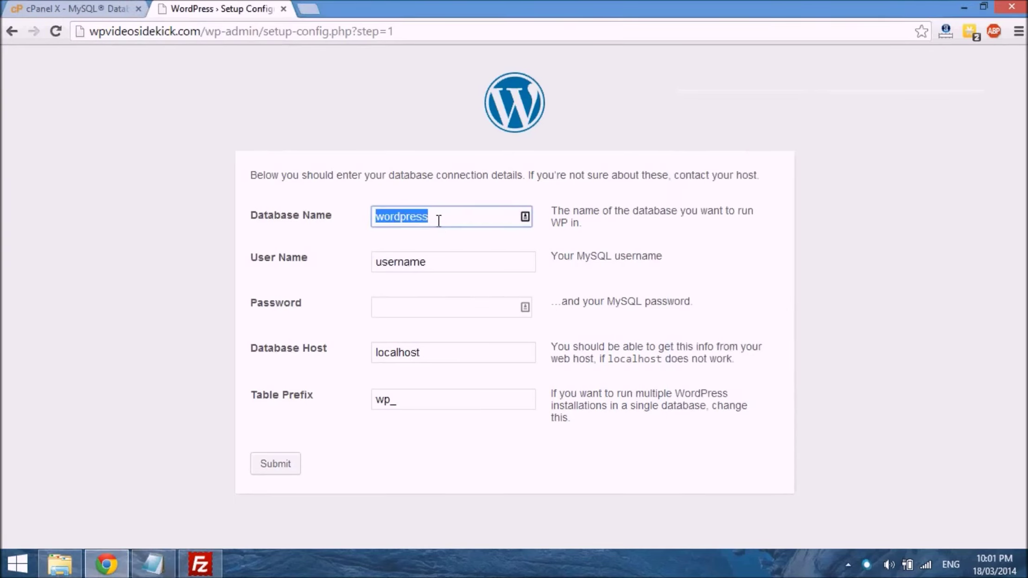
{"action": "key", "text": "ctrl+v"}
{"action": "left_click", "coordinate": [448, 313]}
{"action": "key", "text": "alt+Tab"}
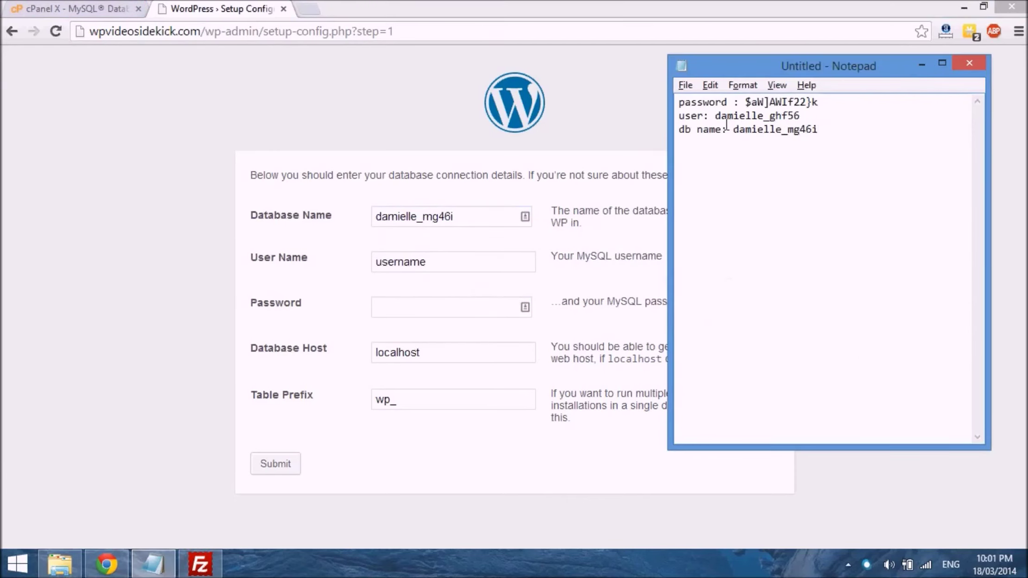
{"action": "left_click_drag", "start_coordinate": [715, 115], "coordinate": [803, 116]}
{"action": "right_click", "coordinate": [790, 113]}
{"action": "left_click", "coordinate": [832, 165]}
{"action": "left_click_drag", "start_coordinate": [434, 262], "coordinate": [310, 260]}
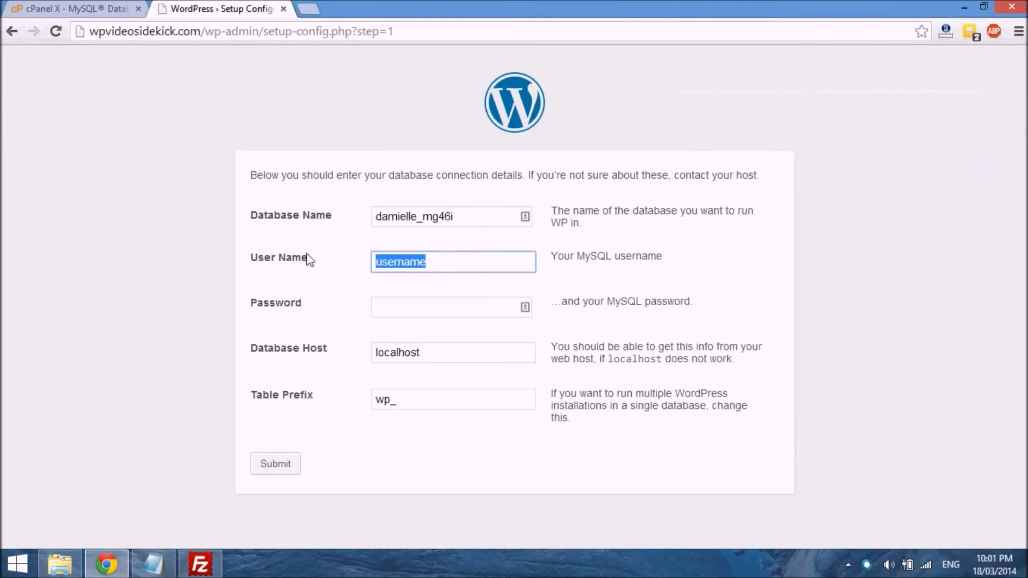
{"action": "type", "text": "v"}
{"action": "key", "text": "BackSpace"}
{"action": "key", "text": "ctrl+v"}
- Copy the database password from the notes into the Password field
{"action": "key", "text": "alt+Tab"}
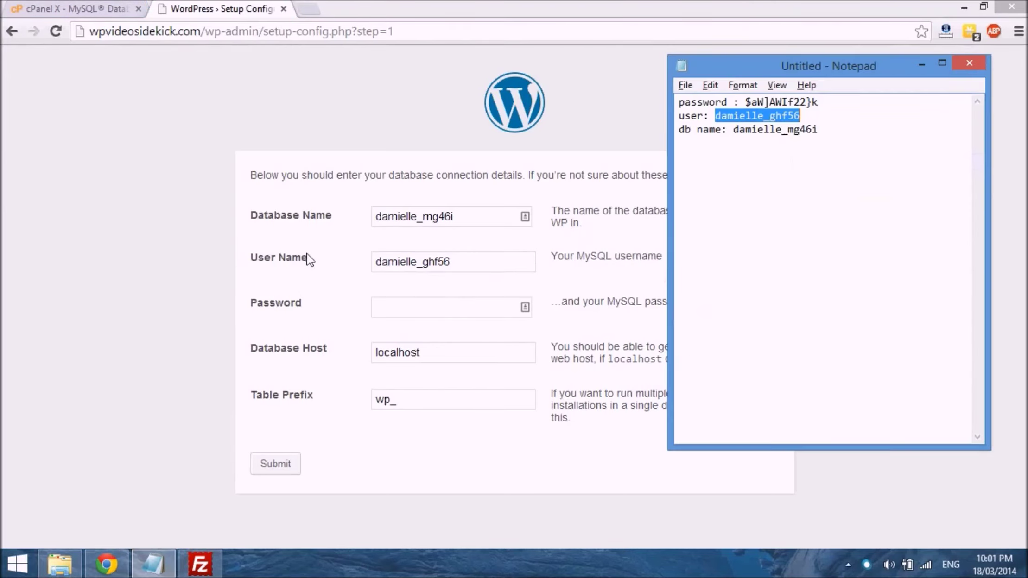
{"action": "left_click_drag", "start_coordinate": [744, 102], "coordinate": [823, 109]}
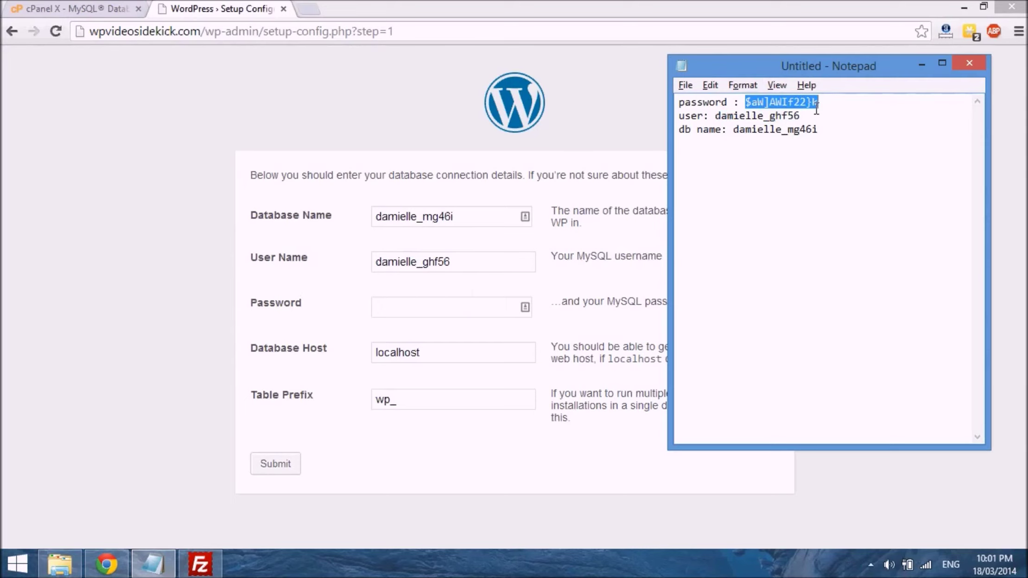
{"action": "right_click", "coordinate": [811, 102]}
{"action": "left_click", "coordinate": [848, 149]}
{"action": "left_click", "coordinate": [427, 313]}
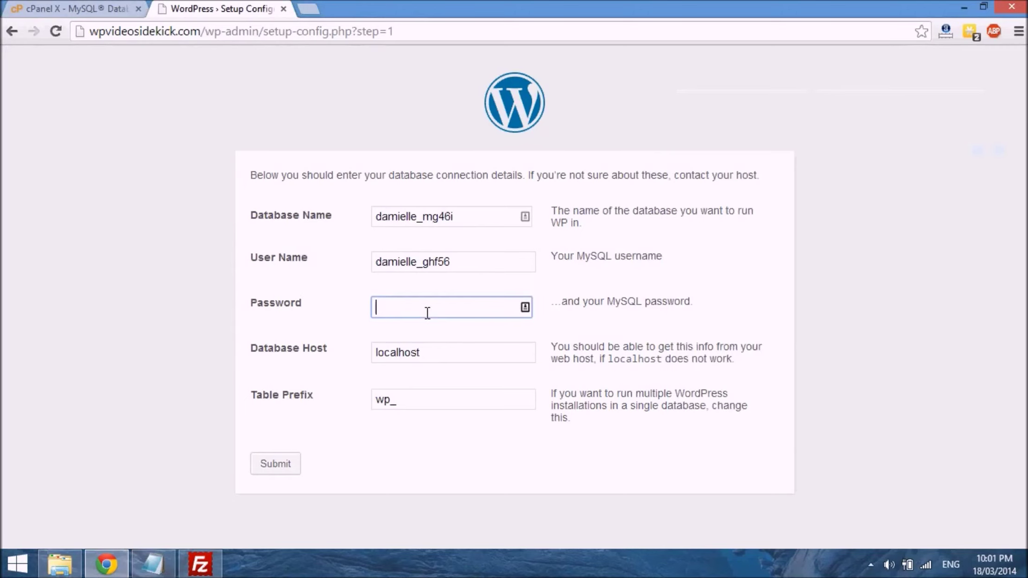
{"action": "key", "text": "ctrl+v"}
- Keep Database Host as localhost, change Table Prefix to wp_ngt2, and submit
{"action": "left_click", "coordinate": [463, 352]}
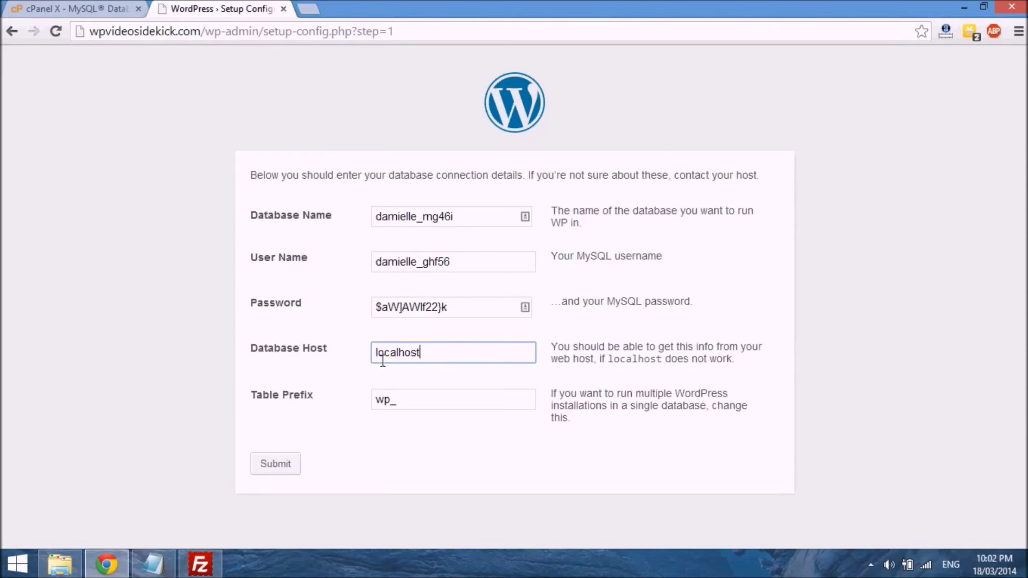
{"action": "left_click_drag", "start_coordinate": [376, 360], "coordinate": [397, 360]}
{"action": "left_click", "coordinate": [424, 360]}
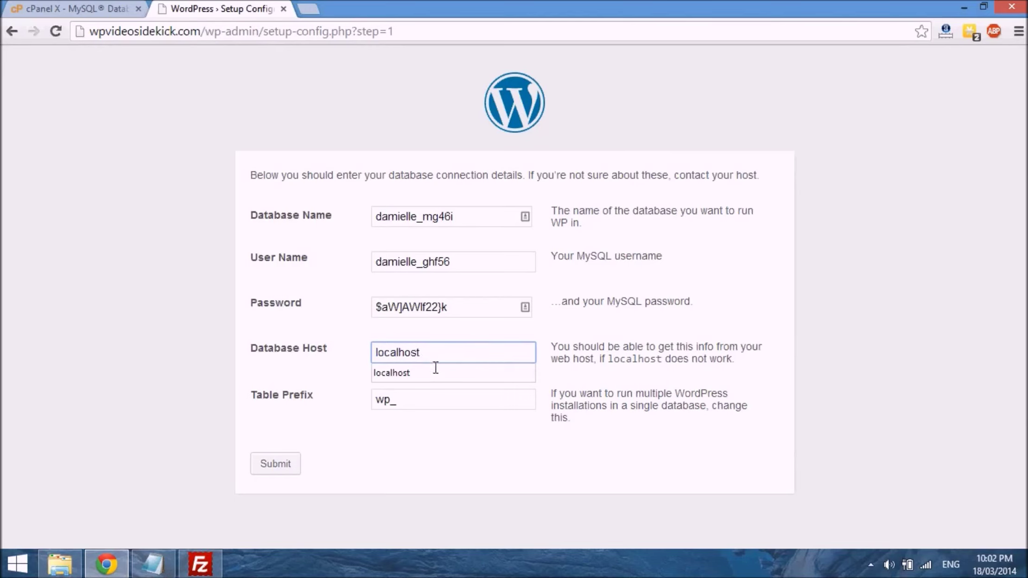
{"action": "left_click", "coordinate": [451, 408]}
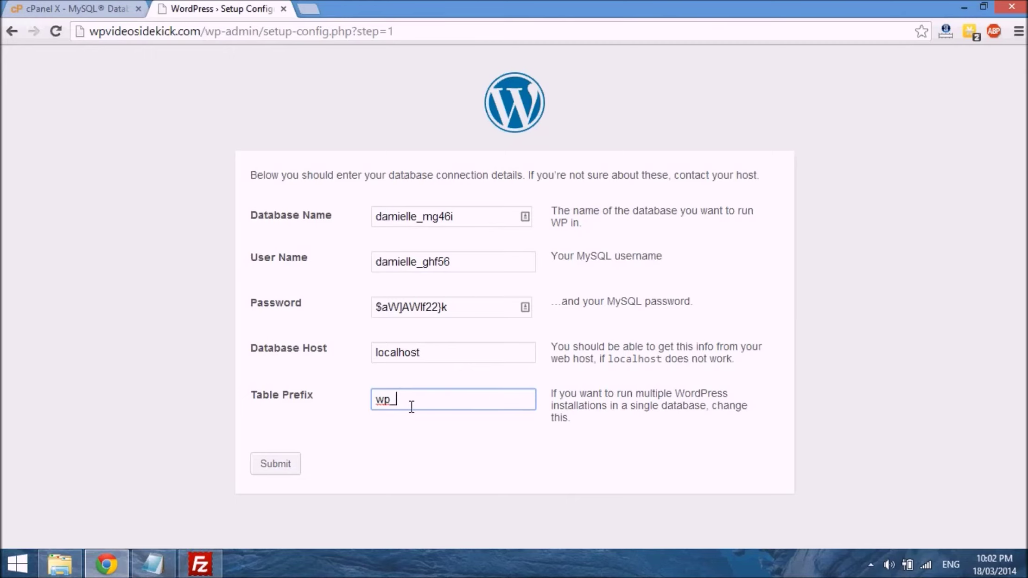
{"action": "type", "text": "ngt2"}
{"action": "left_click", "coordinate": [273, 465]}
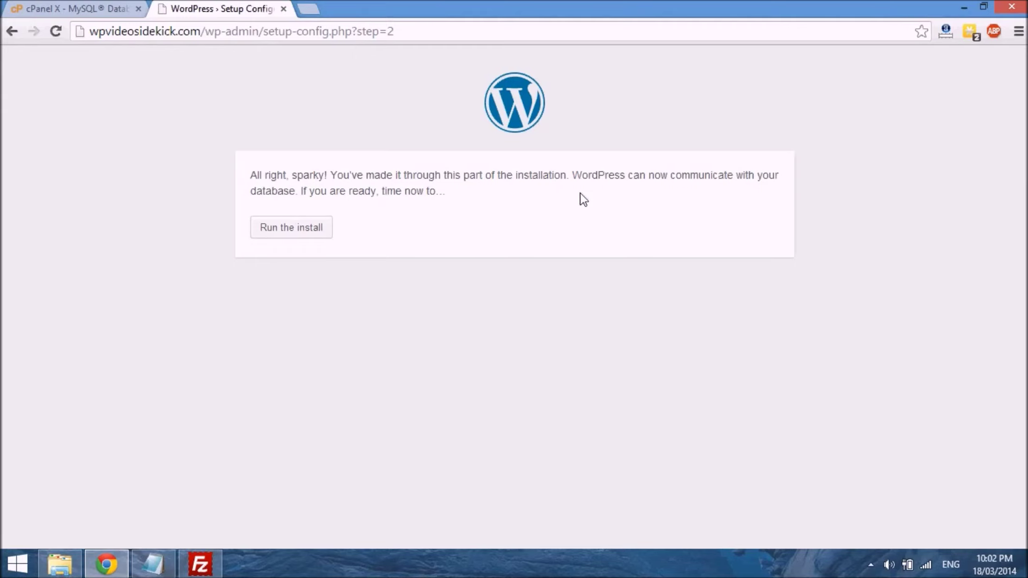
- Run the WordPress install and look over the installation form
{"action": "left_click", "coordinate": [273, 231]}
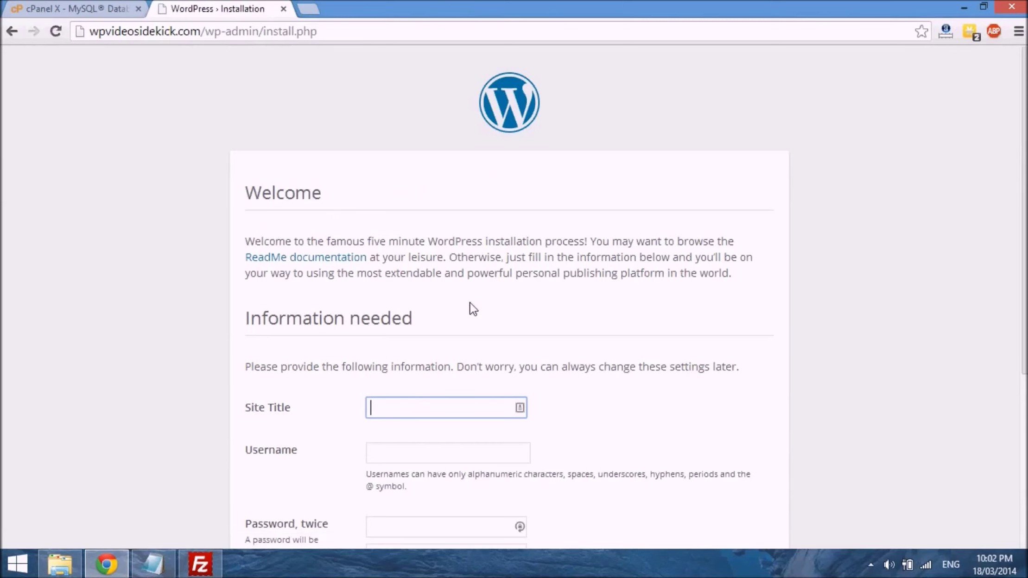
{"action": "scroll", "coordinate": [551, 306], "scroll_direction": "down", "scroll_amount": 3}
{"action": "scroll", "coordinate": [552, 307], "scroll_direction": "up", "scroll_amount": 3}
{"action": "scroll", "coordinate": [552, 306], "scroll_direction": "down", "scroll_amount": 4}
{"action": "scroll", "coordinate": [551, 306], "scroll_direction": "up", "scroll_amount": 4}
- Set Site Title to 'WP Video Sidekick' from autofill and type the admin username
{"action": "left_click", "coordinate": [422, 408]}
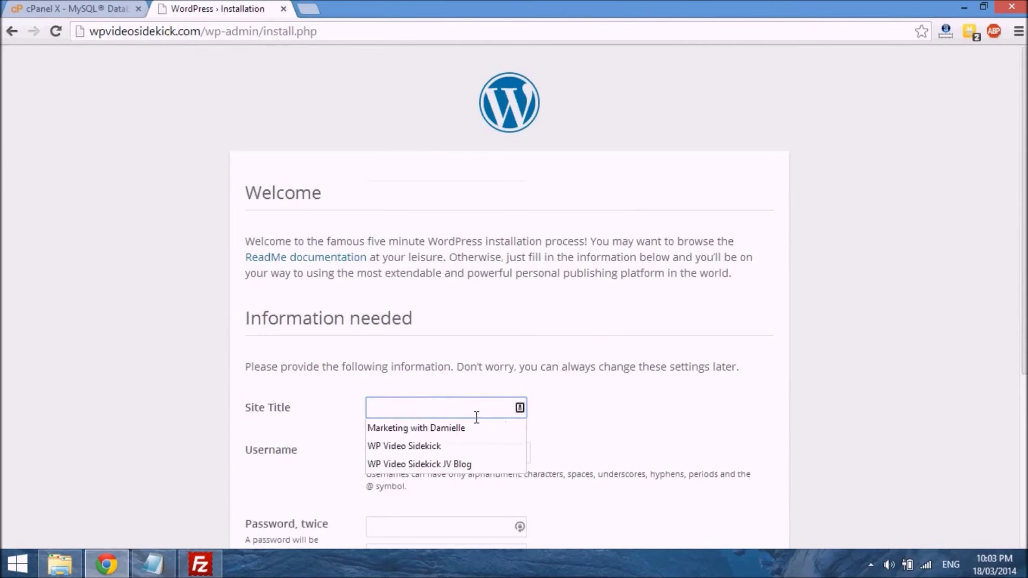
{"action": "left_click", "coordinate": [596, 402]}
{"action": "left_click", "coordinate": [452, 418]}
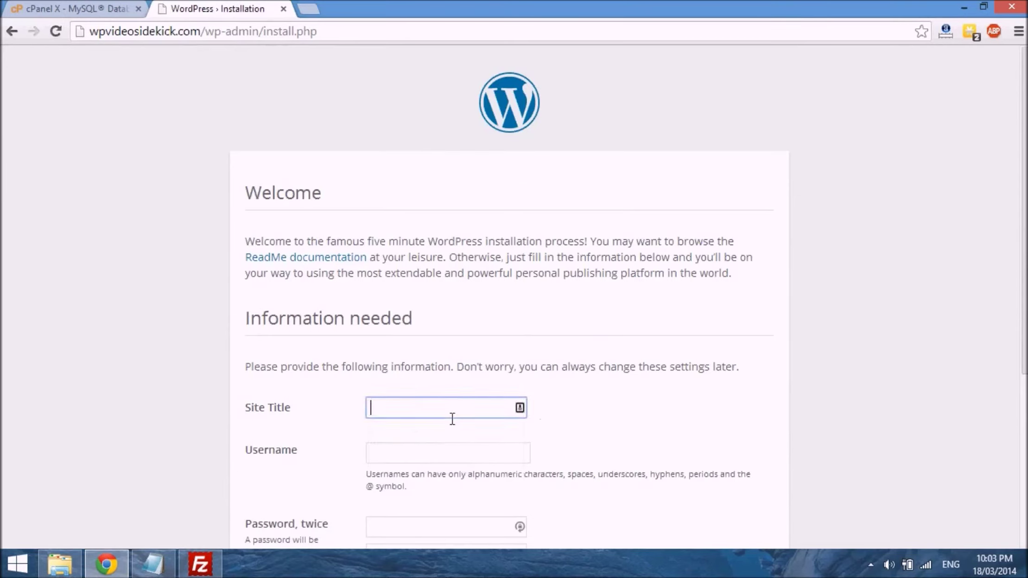
{"action": "type", "text": "W"}
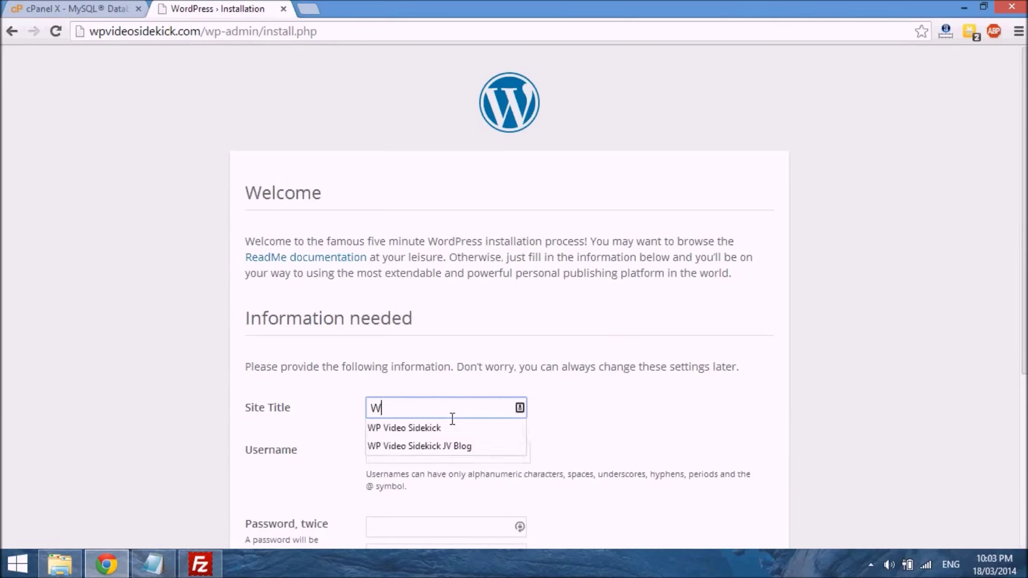
{"action": "left_click", "coordinate": [420, 426]}
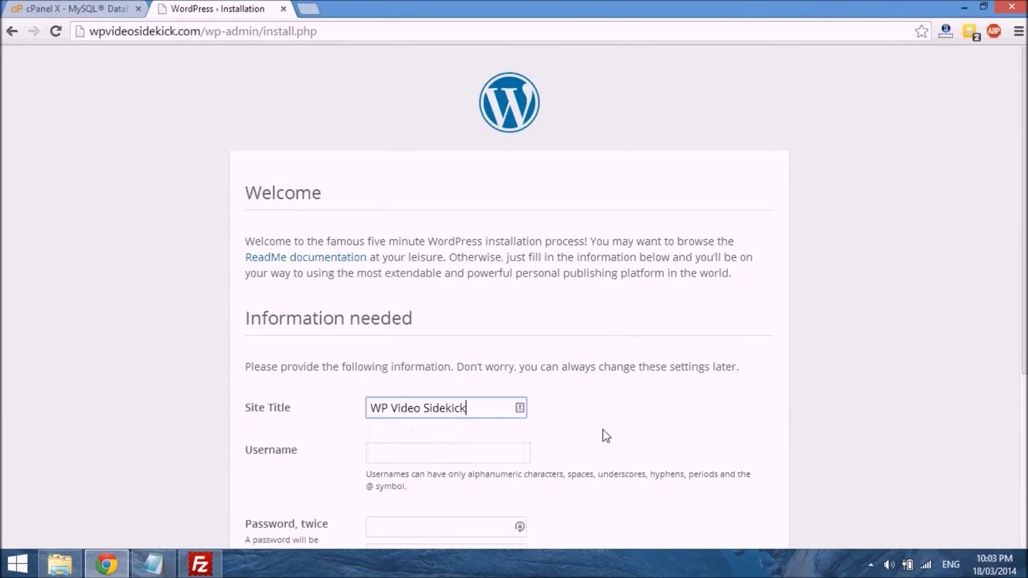
{"action": "left_click", "coordinate": [487, 463]}
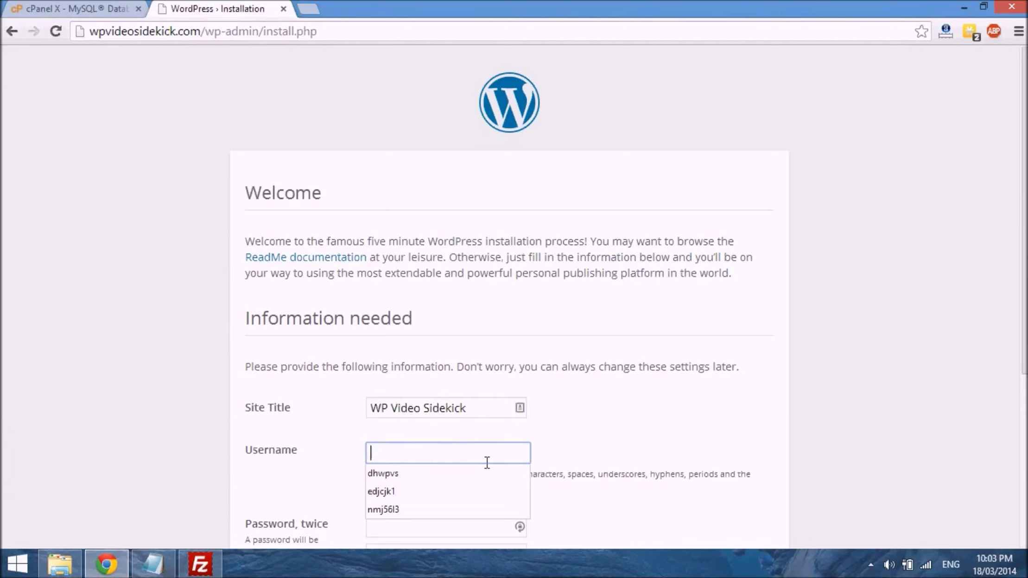
{"action": "type", "text": "mjhfs4"}
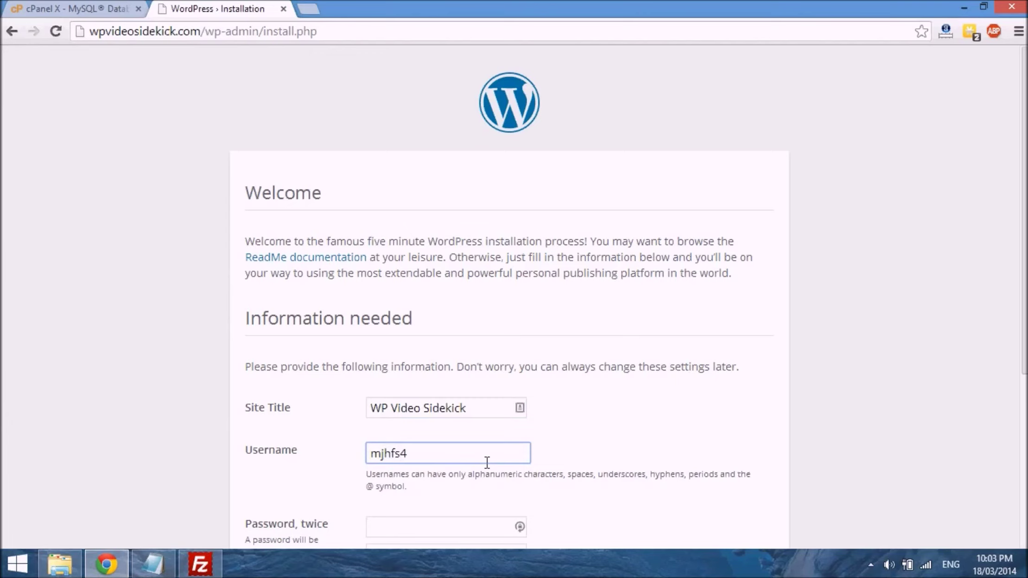
- Copy the admin username into Notepad on a new 'wp username:' line
{"action": "left_click_drag", "start_coordinate": [443, 462], "coordinate": [354, 462]}
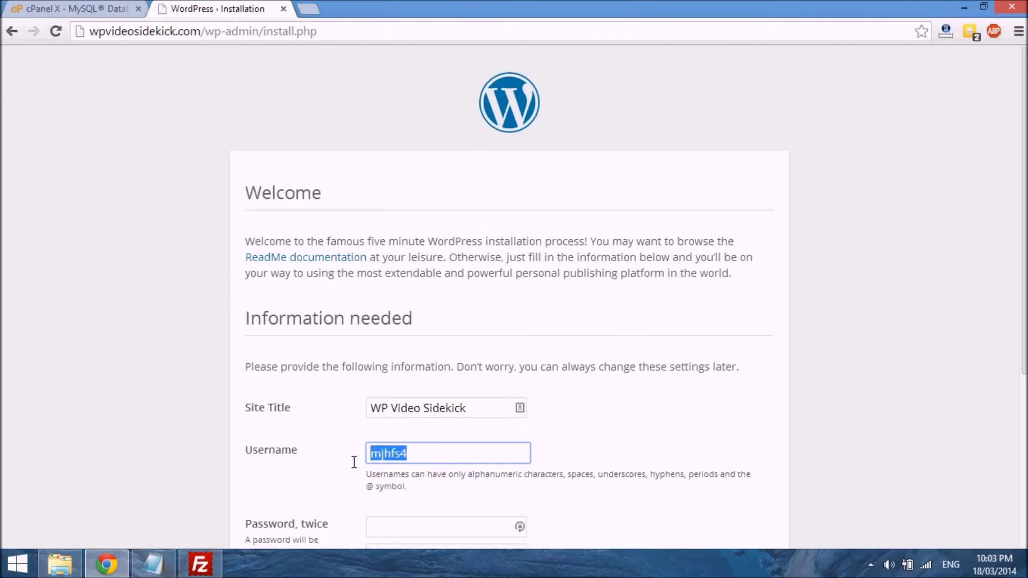
{"action": "right_click", "coordinate": [388, 460]}
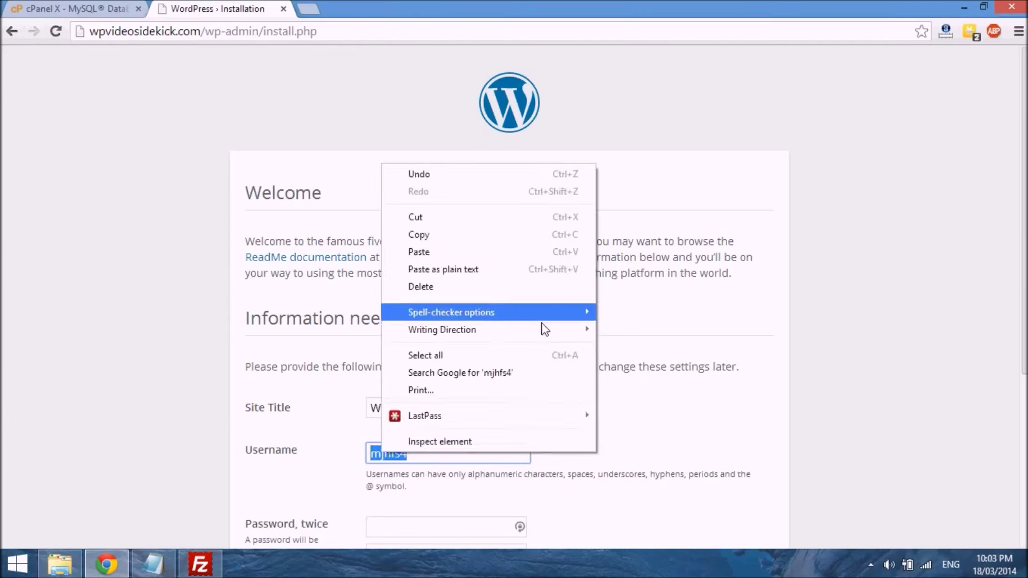
{"action": "left_click", "coordinate": [436, 234]}
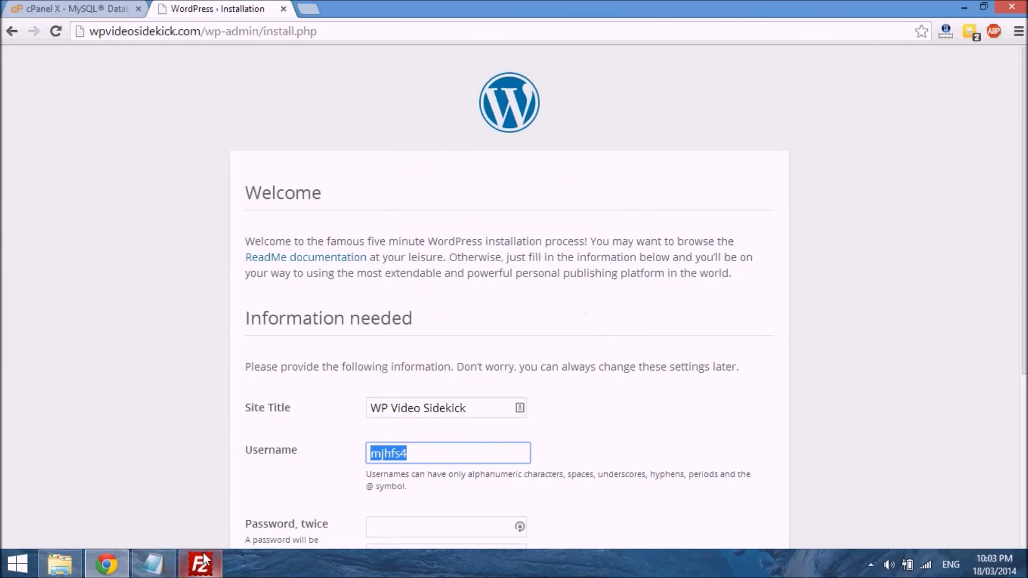
{"action": "left_click", "coordinate": [158, 564]}
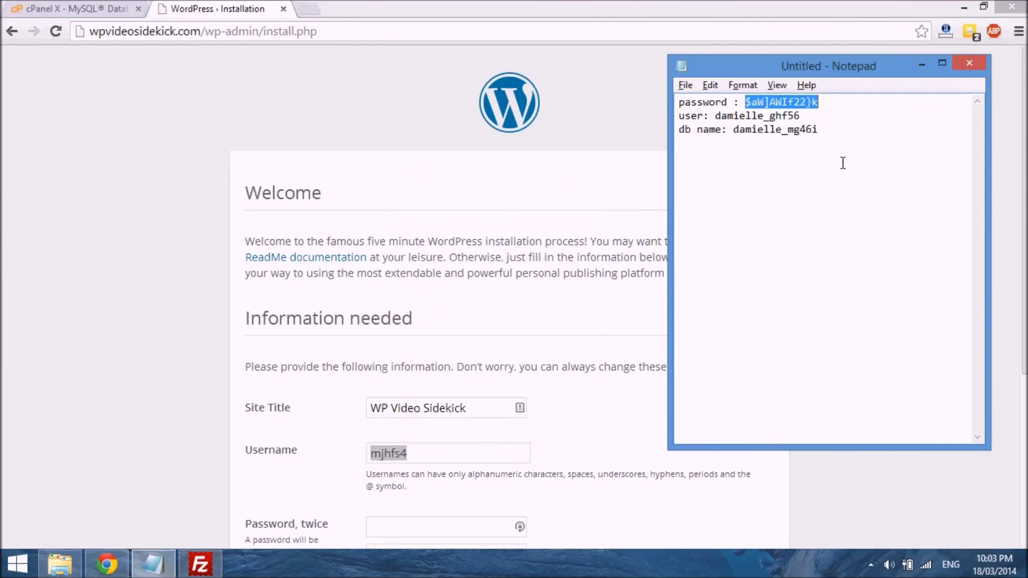
{"action": "left_click", "coordinate": [834, 141]}
{"action": "key", "text": "Return"}
{"action": "key", "text": "Return"}
{"action": "key", "text": "Return"}
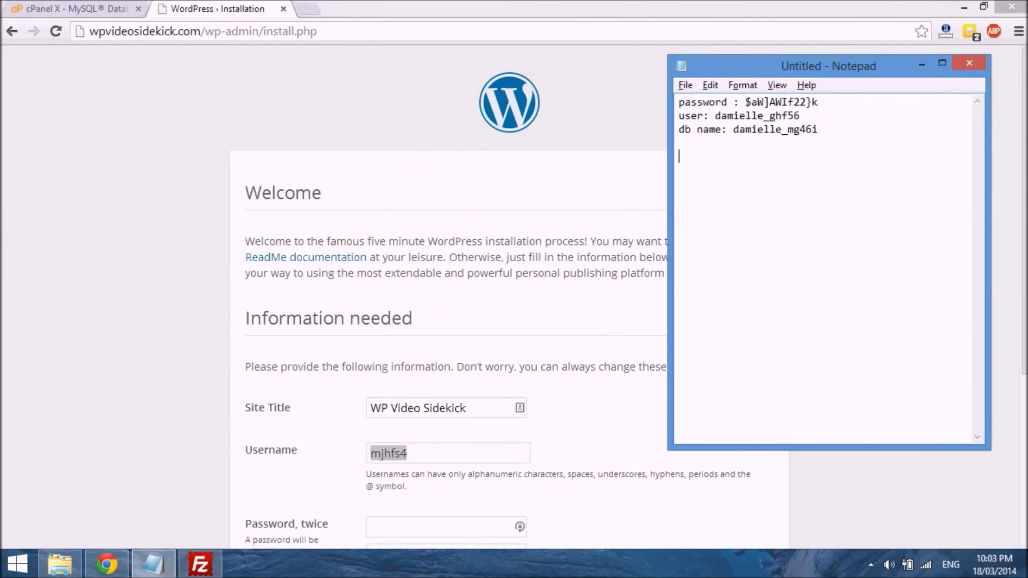
{"action": "type", "text": "wp username:"}
{"action": "key", "text": "ctrl+v"}
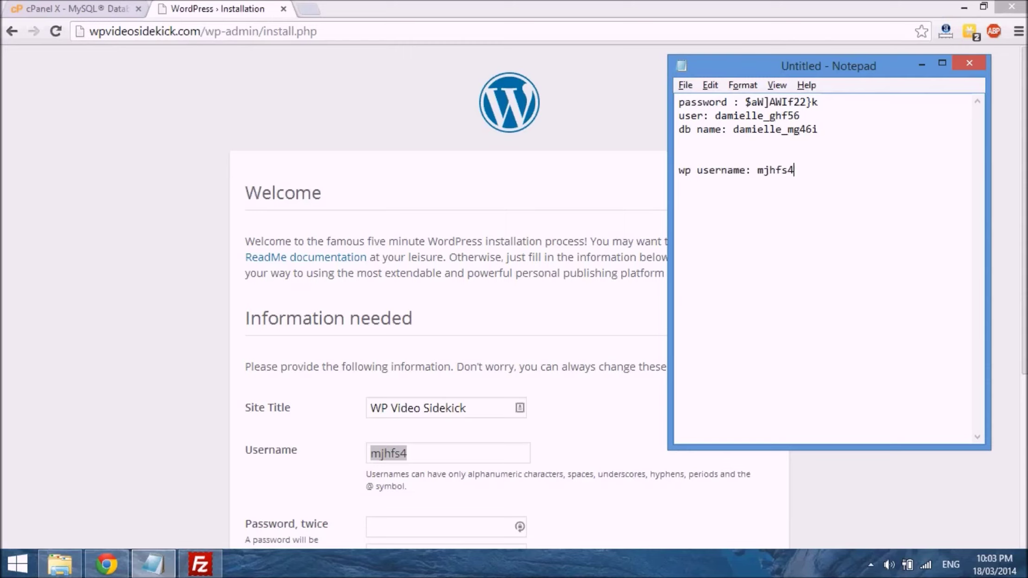
{"action": "left_click", "coordinate": [573, 462]}
{"action": "scroll", "coordinate": [491, 495], "scroll_direction": "down", "scroll_amount": 4}
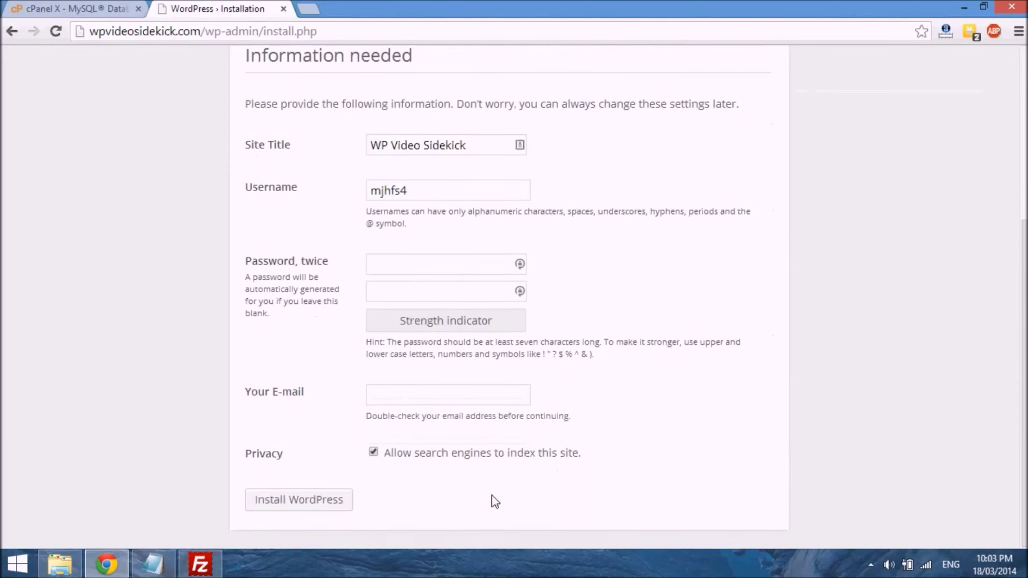
- Type an admin password and record it on a 'wp password:' line in Notepad
{"action": "left_click", "coordinate": [432, 266]}
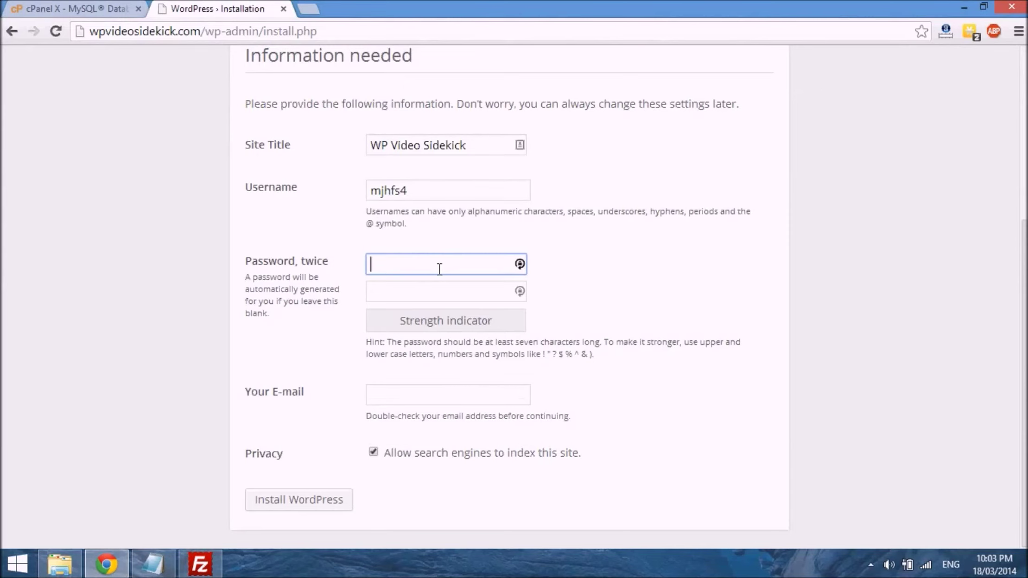
{"action": "type", "text": "*******"}
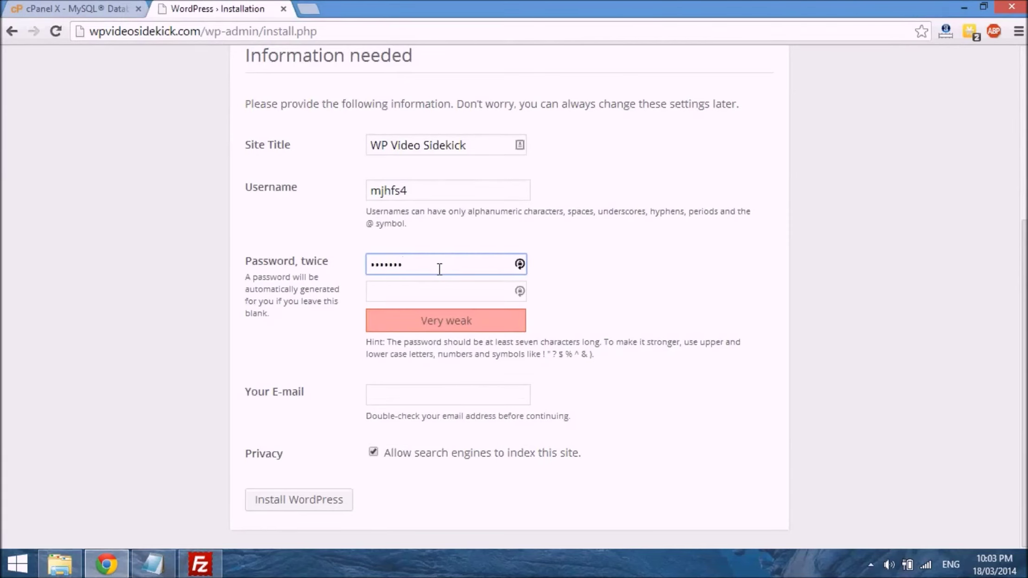
{"action": "type", "text": "***"}
{"action": "left_click", "coordinate": [427, 292]}
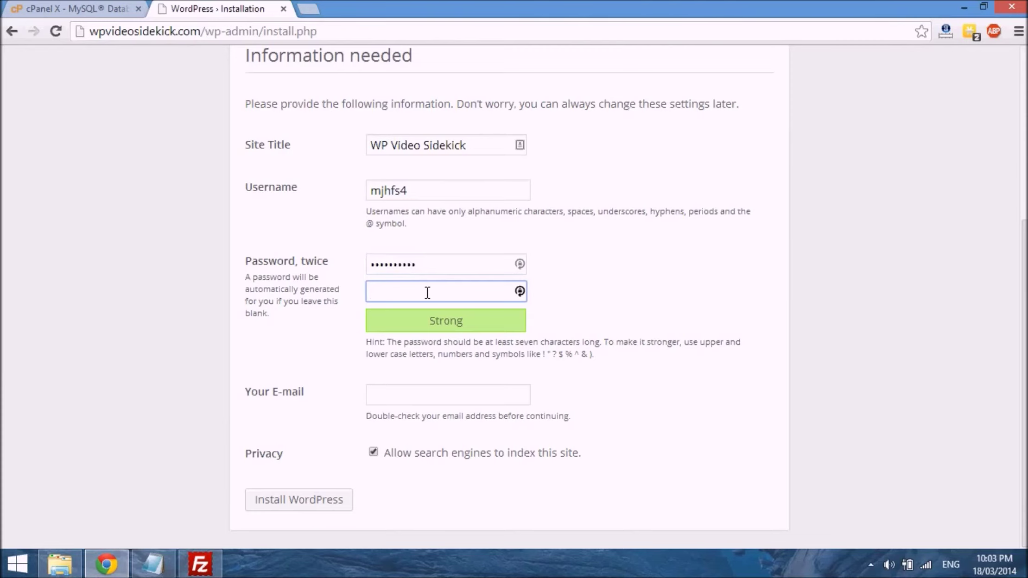
{"action": "left_click", "coordinate": [153, 564]}
{"action": "key", "text": "Return"}
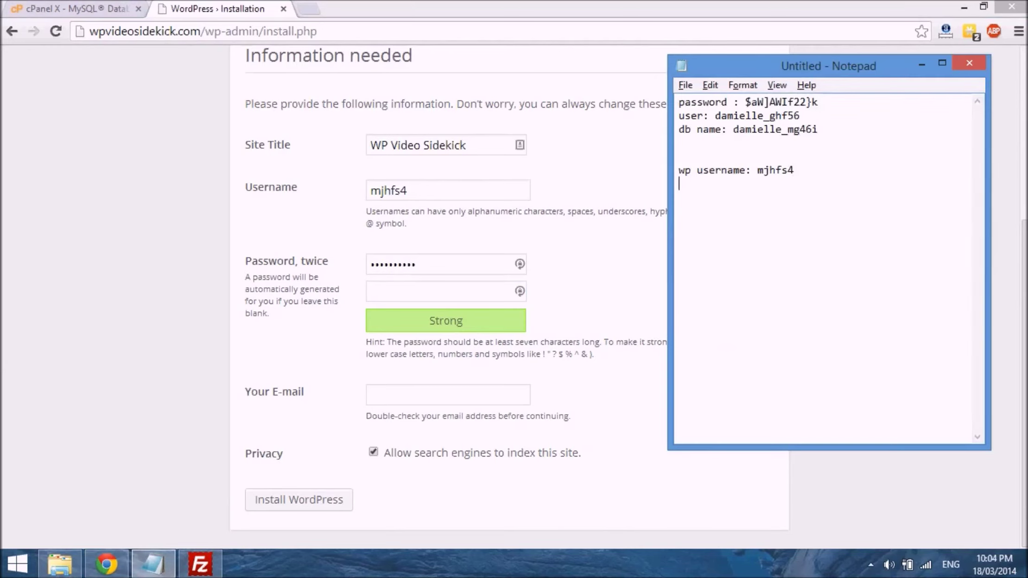
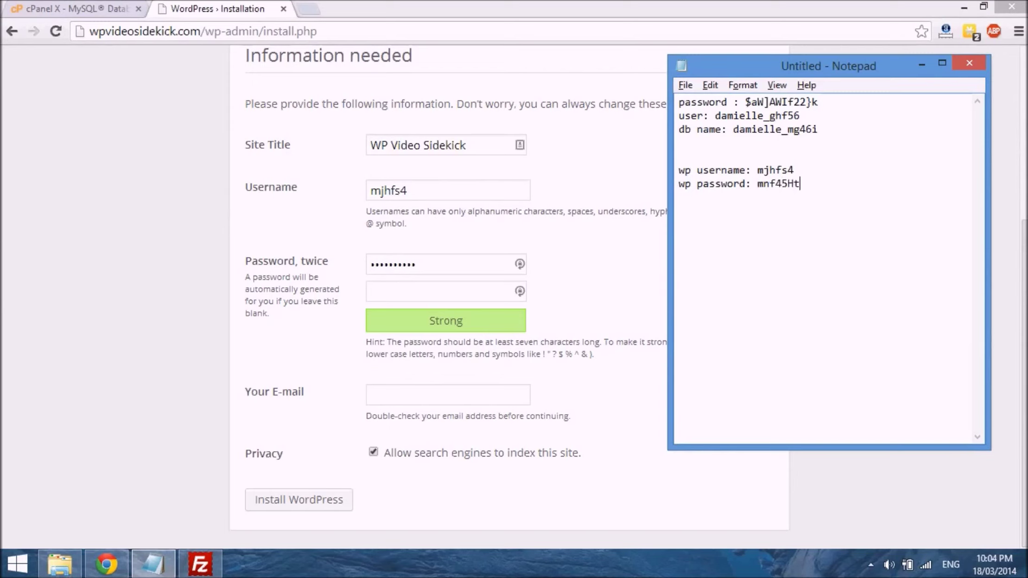
- Copy the noted password into both WordPress Password fields
{"action": "left_click", "coordinate": [759, 184]}
{"action": "left_click_drag", "start_coordinate": [771, 193], "coordinate": [806, 191]}
{"action": "right_click", "coordinate": [806, 192]}
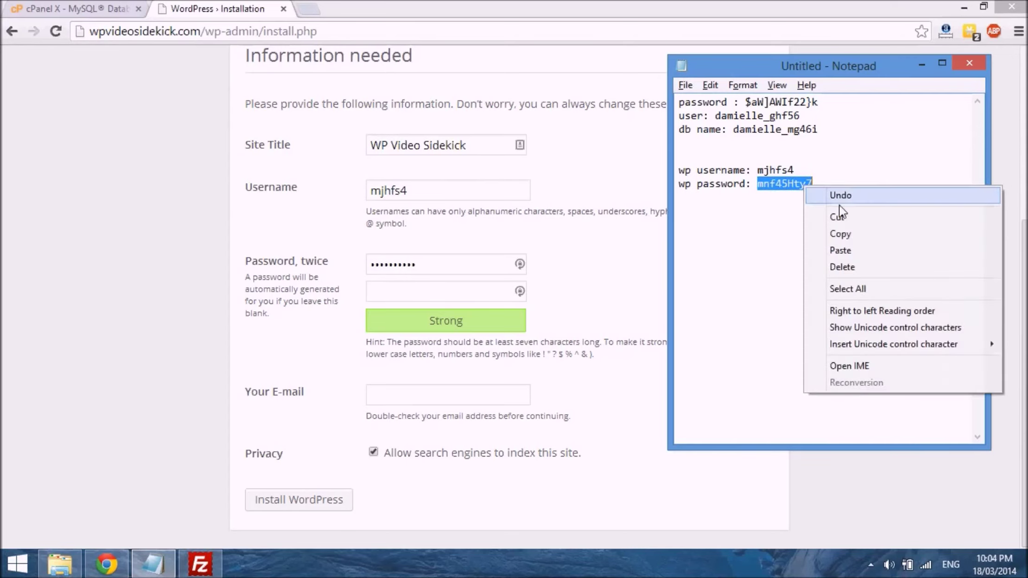
{"action": "left_click", "coordinate": [844, 234]}
{"action": "left_click_drag", "start_coordinate": [430, 264], "coordinate": [288, 267]}
{"action": "key", "text": "ctrl+v"}
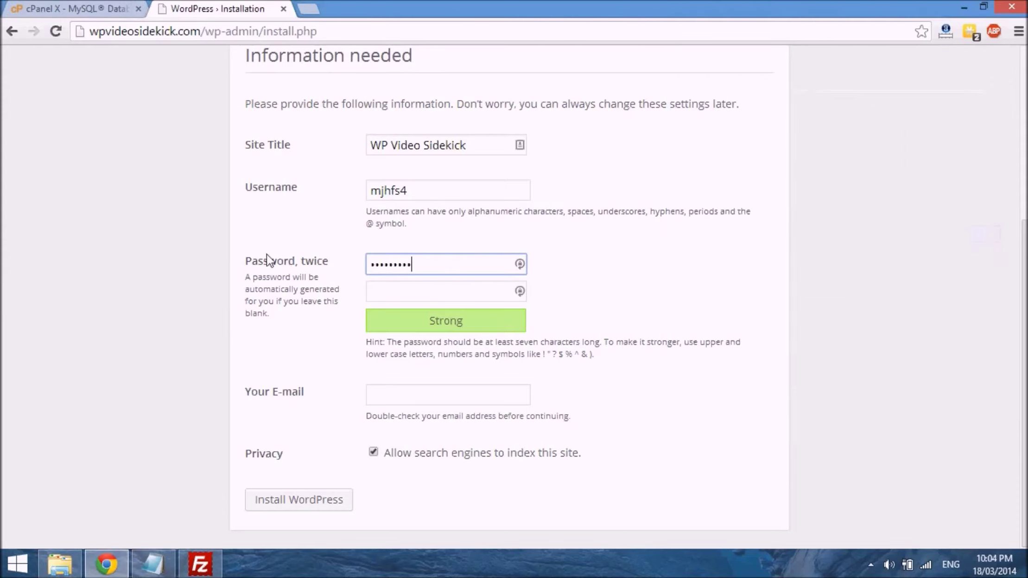
{"action": "left_click", "coordinate": [400, 294]}
{"action": "key", "text": "ctrl+v"}
- Fill in the admin e-mail from saved suggestions and click Install WordPress
{"action": "left_click", "coordinate": [411, 400]}
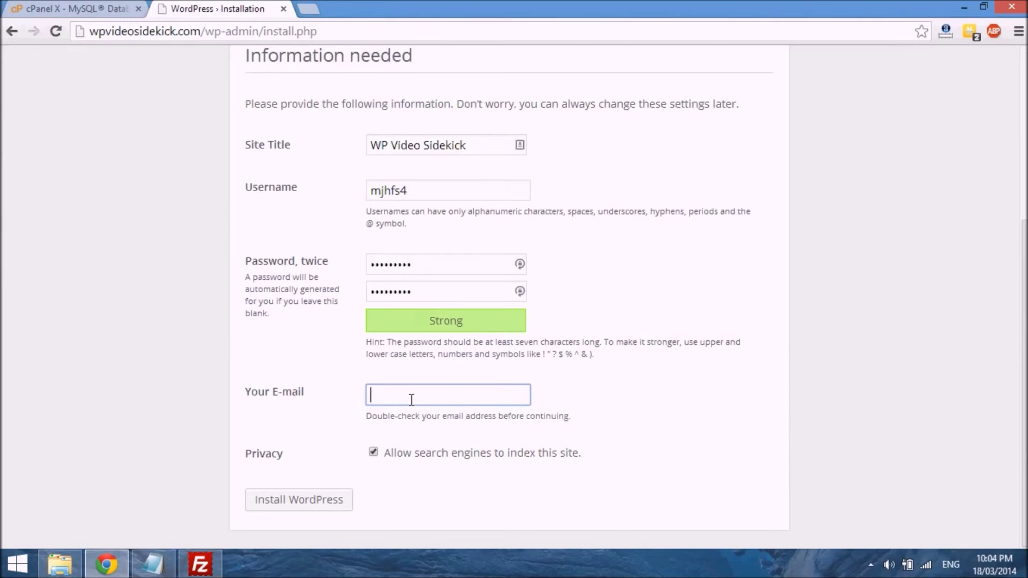
{"action": "left_click", "coordinate": [479, 397]}
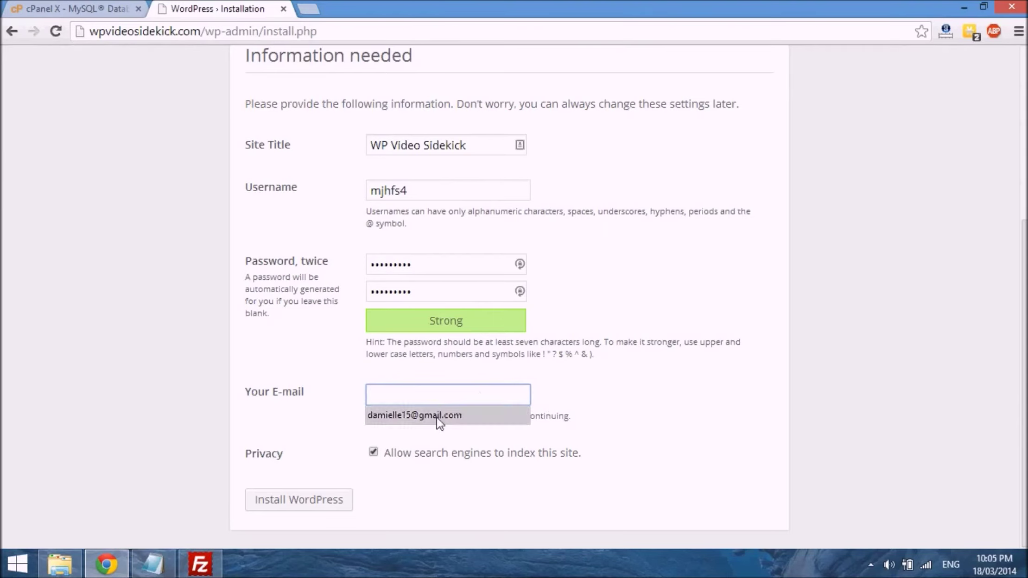
{"action": "left_click", "coordinate": [461, 415]}
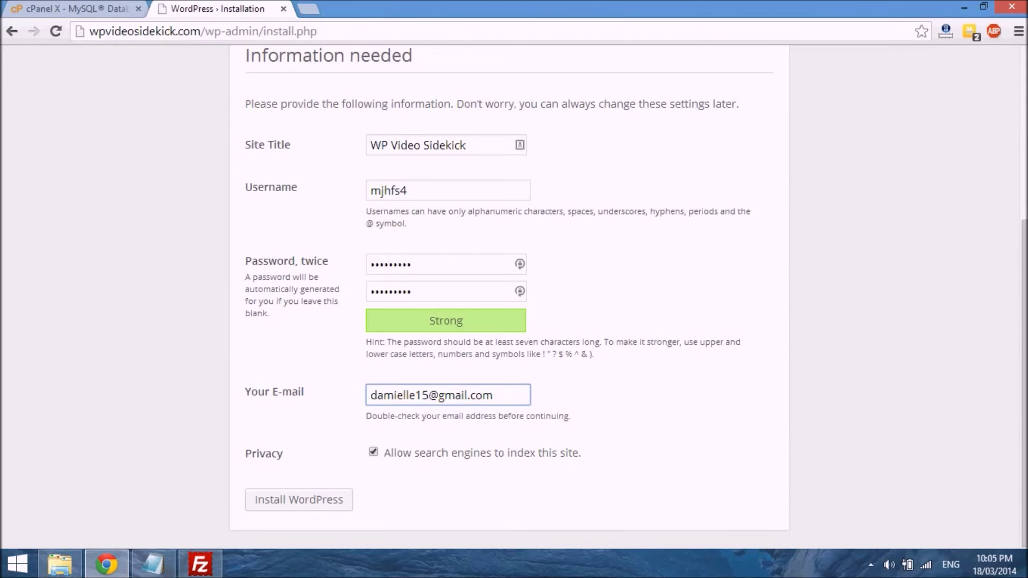
{"action": "left_click", "coordinate": [287, 501]}
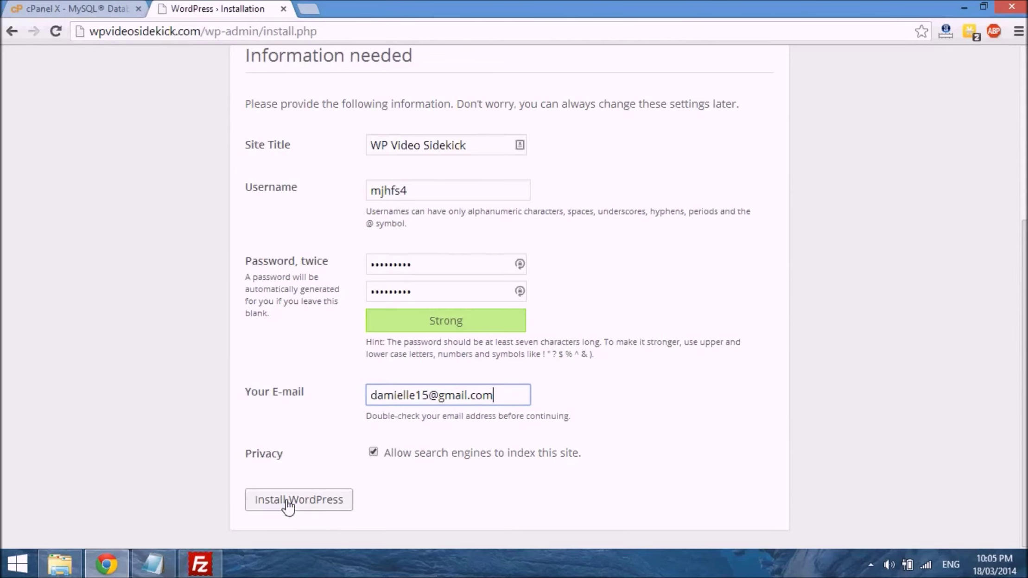
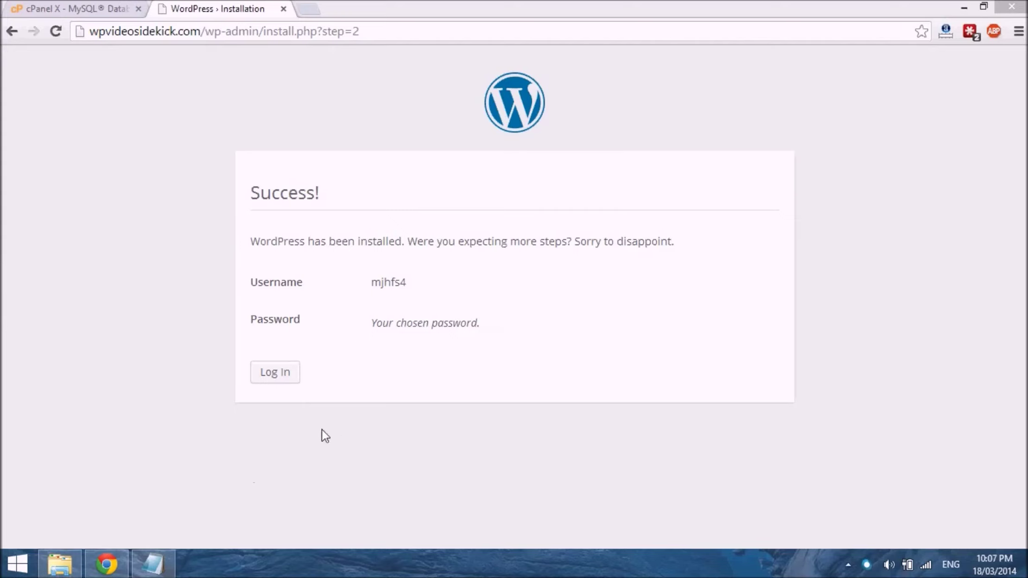
- Strip /wp-login.php from the address to load the WP Video Sidekick home page with its Hello World post
{"action": "left_click", "coordinate": [277, 375]}
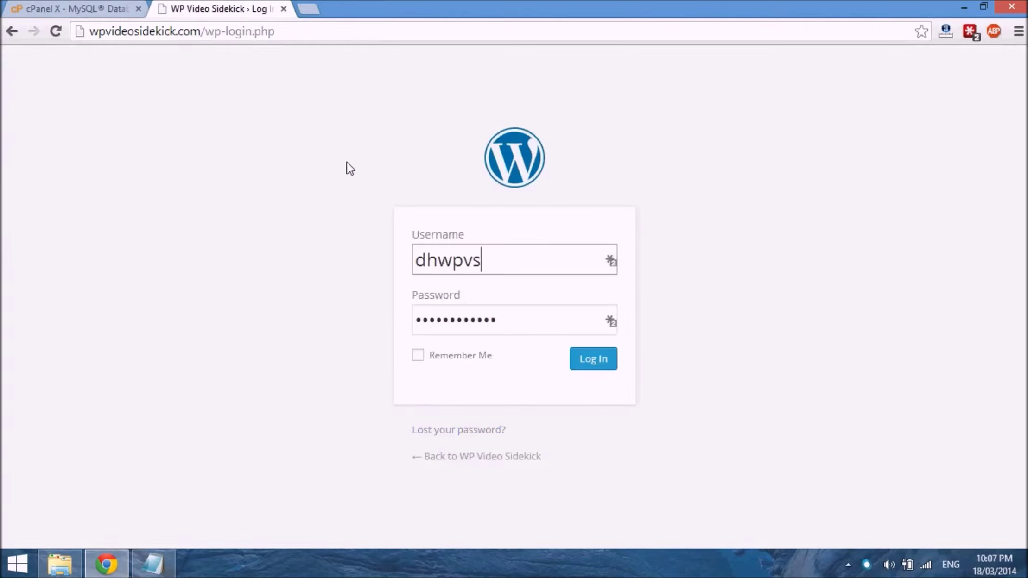
{"action": "left_click_drag", "start_coordinate": [201, 32], "coordinate": [326, 32]}
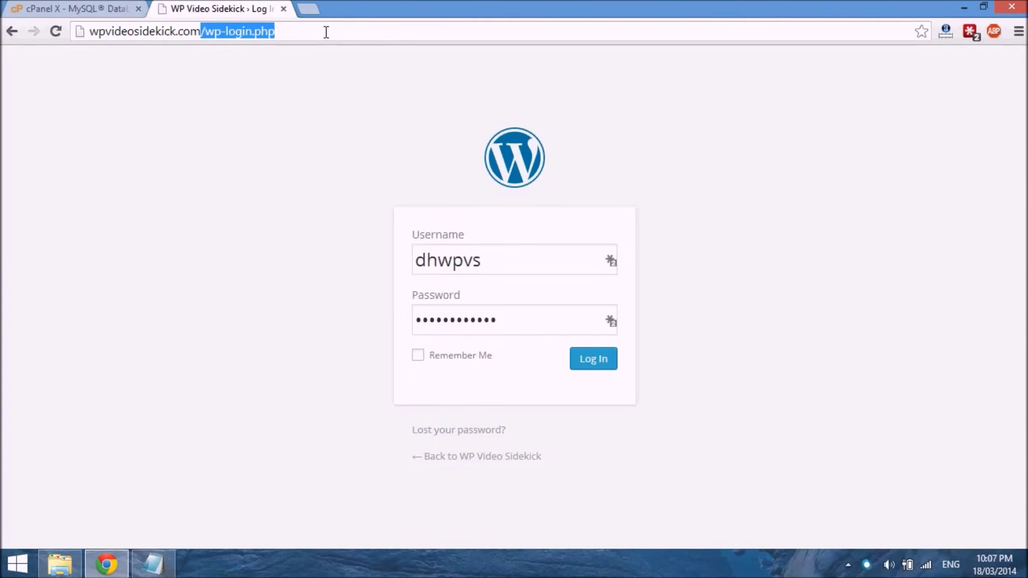
{"action": "key", "text": "BackSpace"}
{"action": "key", "text": "Return"}
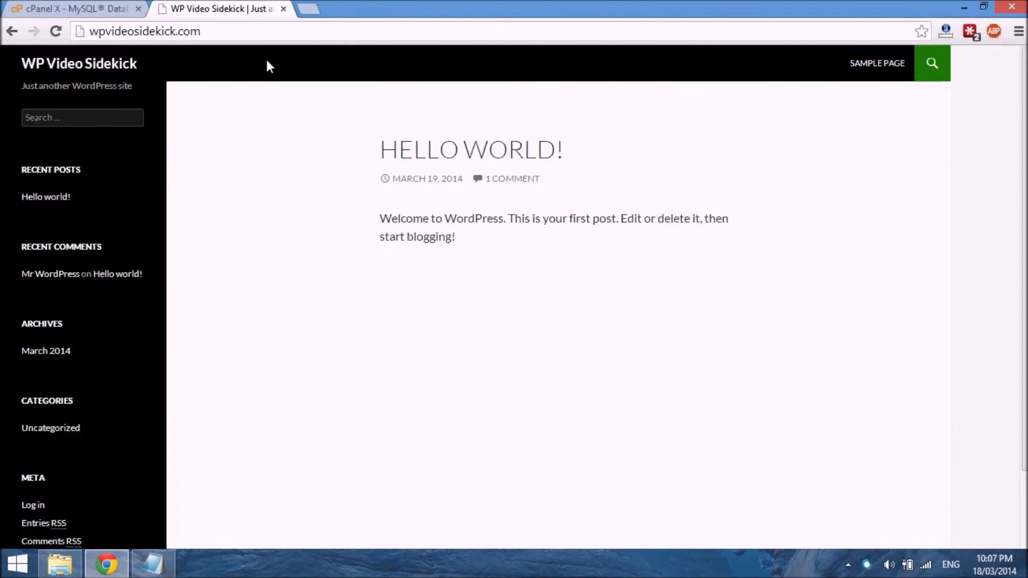
{"action": "left_click", "coordinate": [222, 41]}
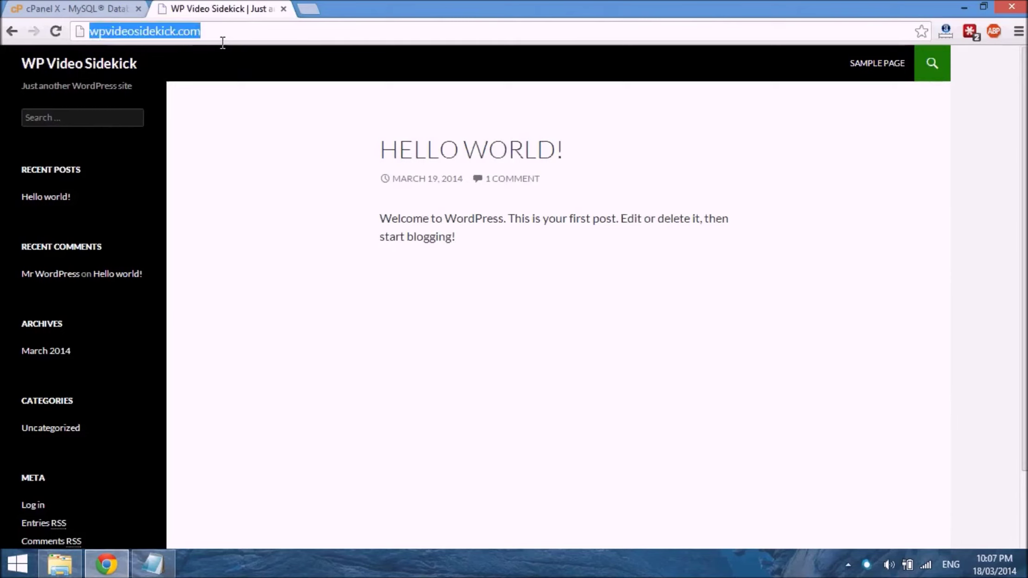
{"action": "left_click", "coordinate": [249, 42]}
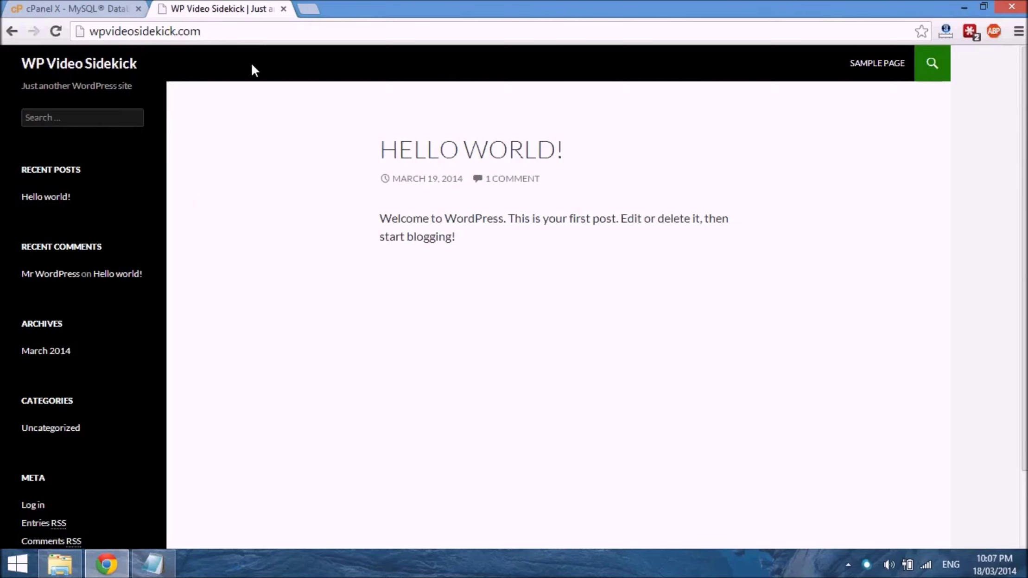
{"action": "scroll", "coordinate": [1025, 259], "scroll_direction": "down", "scroll_amount": 1}
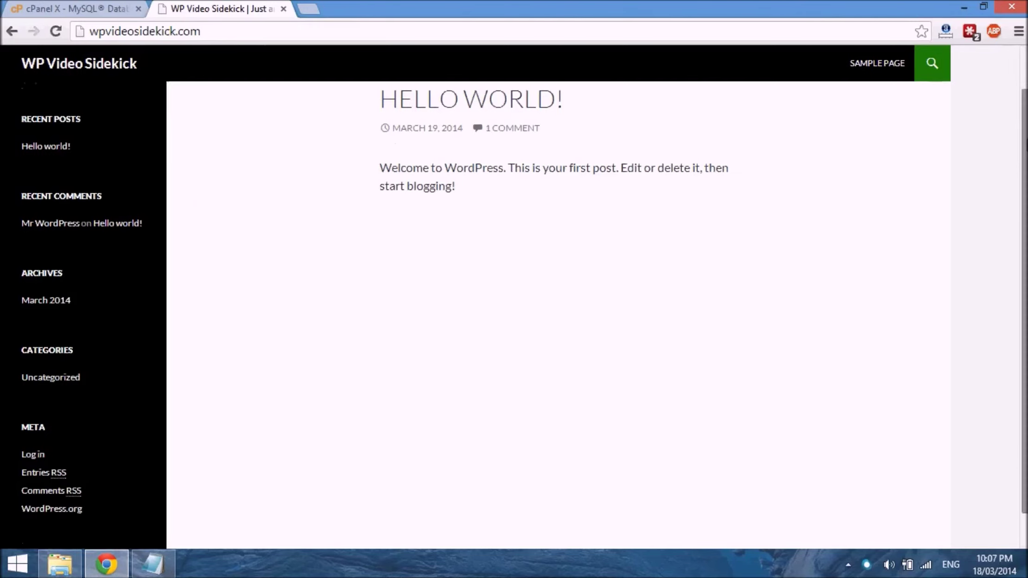
{"action": "scroll", "coordinate": [1017, 145], "scroll_direction": "down", "scroll_amount": 1}
{"action": "scroll", "coordinate": [1017, 145], "scroll_direction": "up", "scroll_amount": 3}
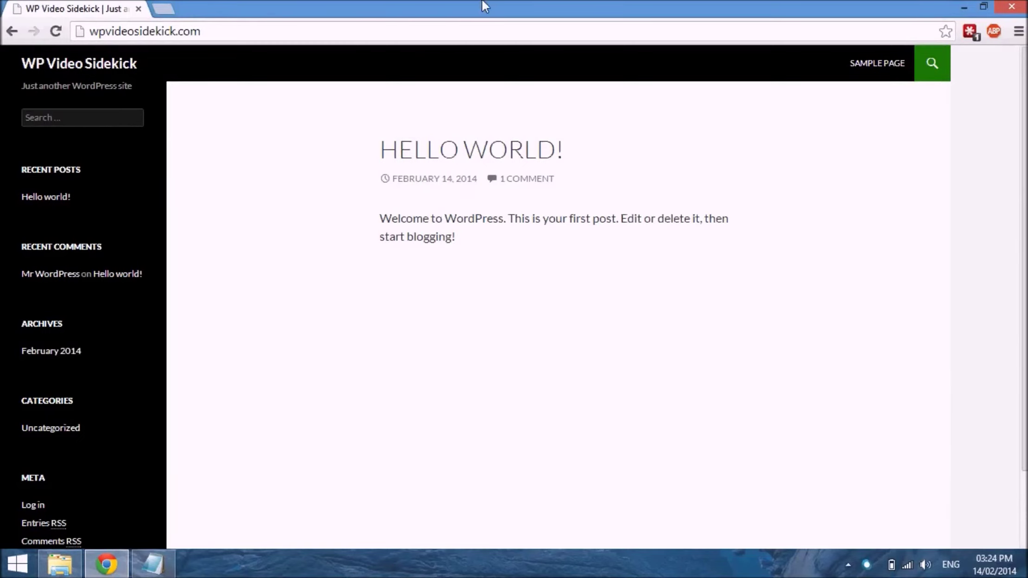
- Load the site's /wp-admin/ address to reach the WP Video Sidekick login page
{"action": "left_click", "coordinate": [447, 38]}
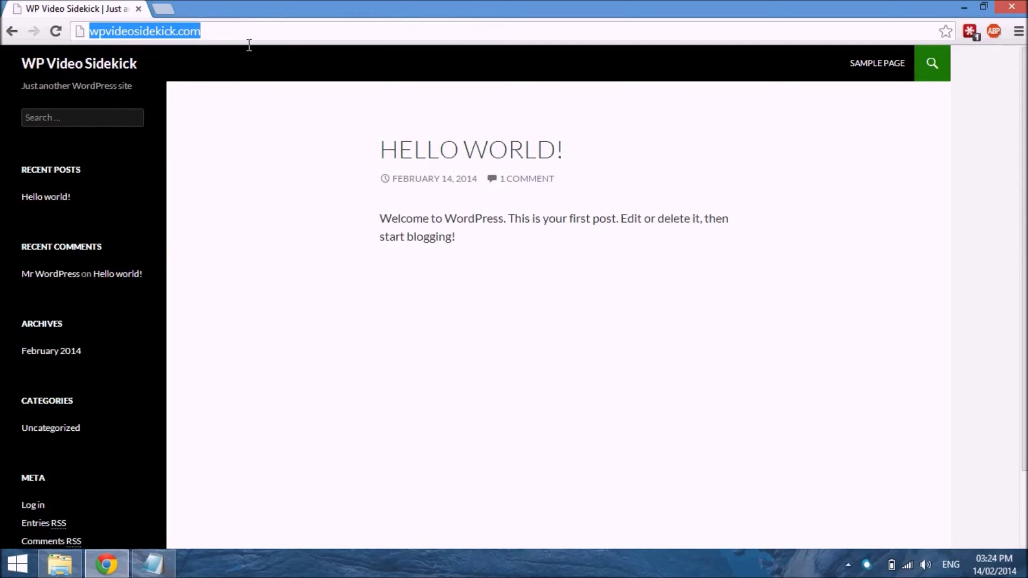
{"action": "left_click", "coordinate": [228, 38]}
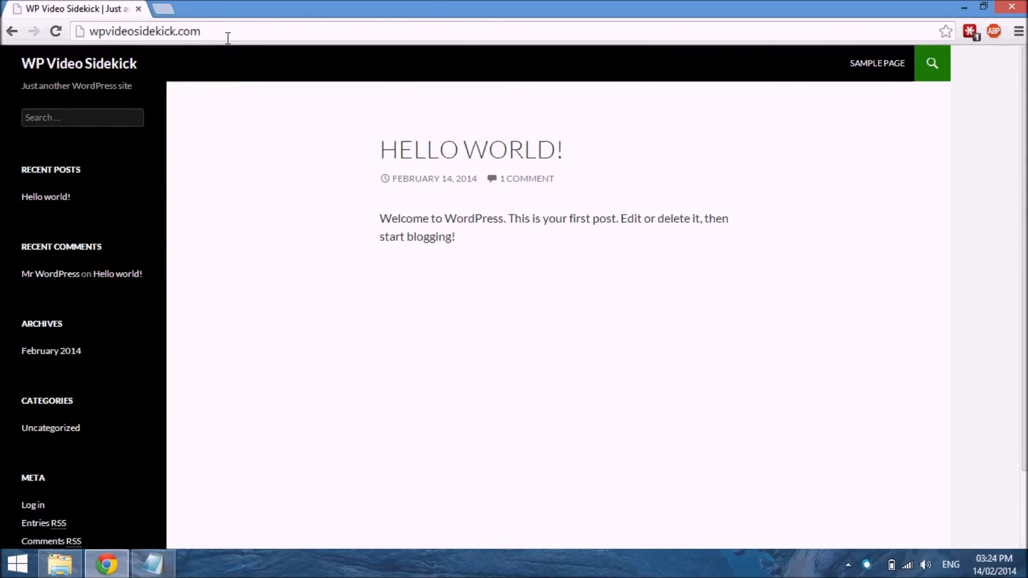
{"action": "type", "text": "/"}
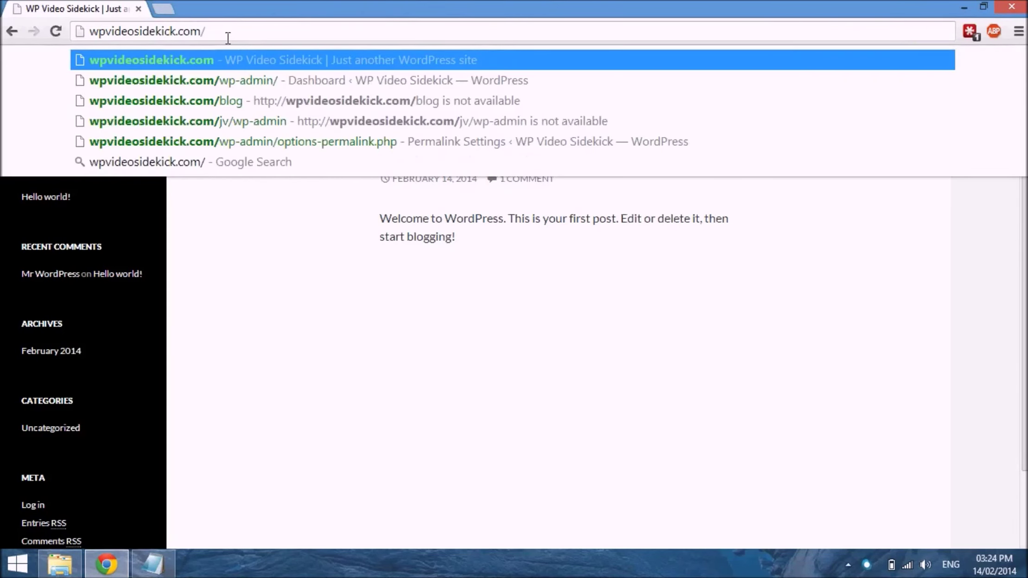
{"action": "type", "text": "wp"}
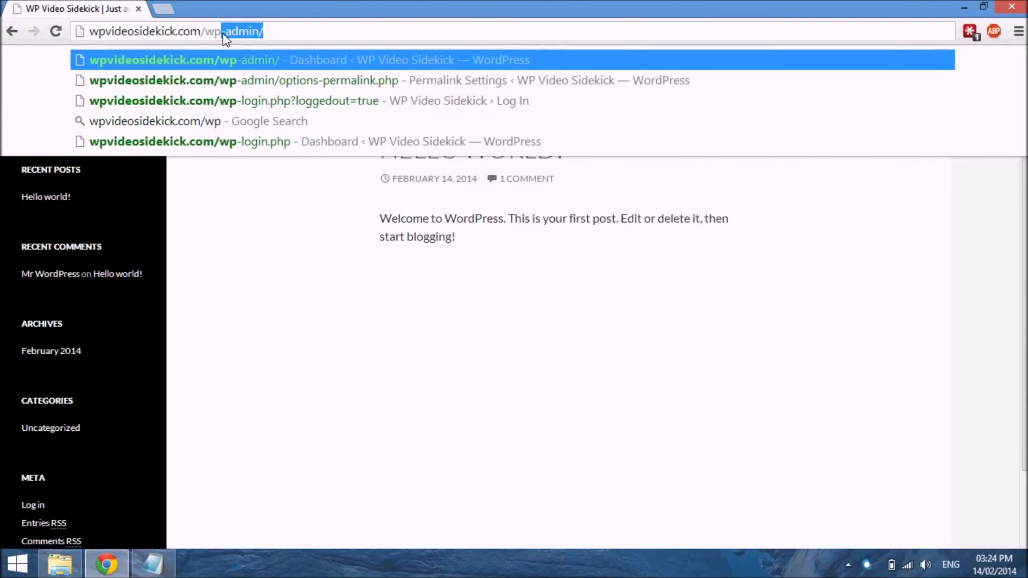
{"action": "left_click", "coordinate": [287, 39]}
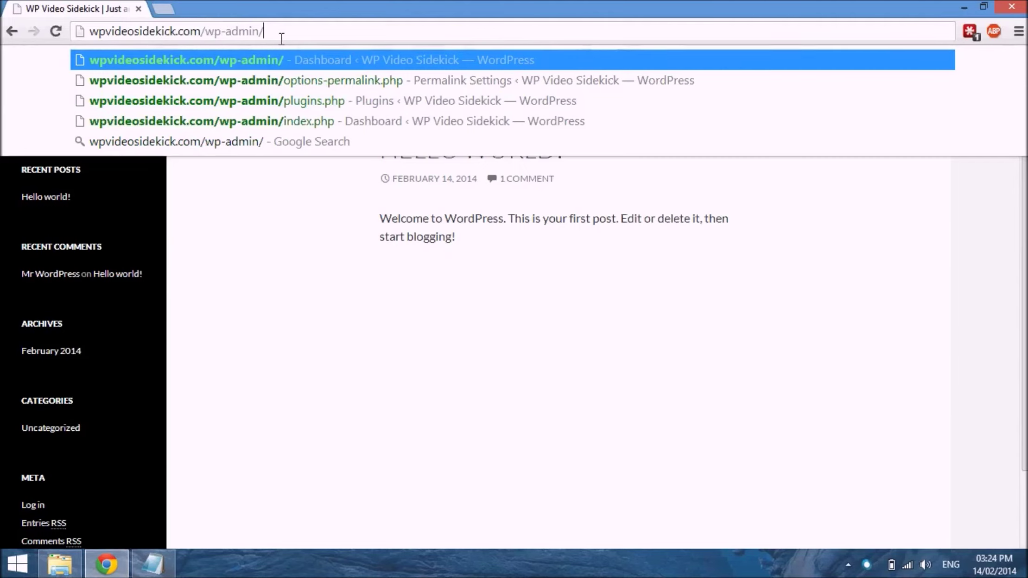
{"action": "key", "text": "Return"}
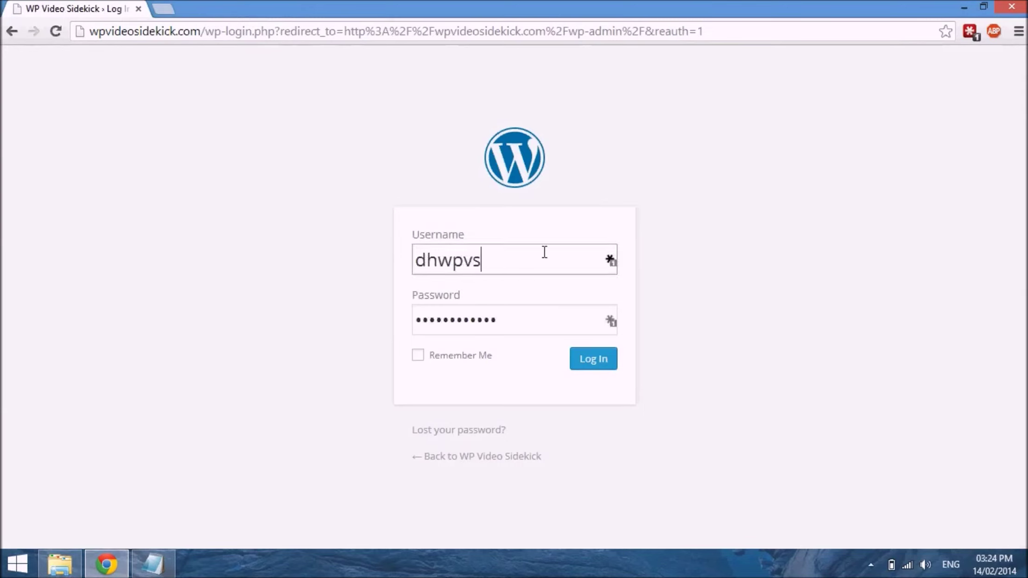
- Check the prefilled username and password, then log in to the WP Video Sidekick Dashboard
{"action": "left_click_drag", "start_coordinate": [496, 269], "coordinate": [414, 262]}
{"action": "left_click", "coordinate": [509, 328]}
{"action": "left_click_drag", "start_coordinate": [508, 328], "coordinate": [414, 319]}
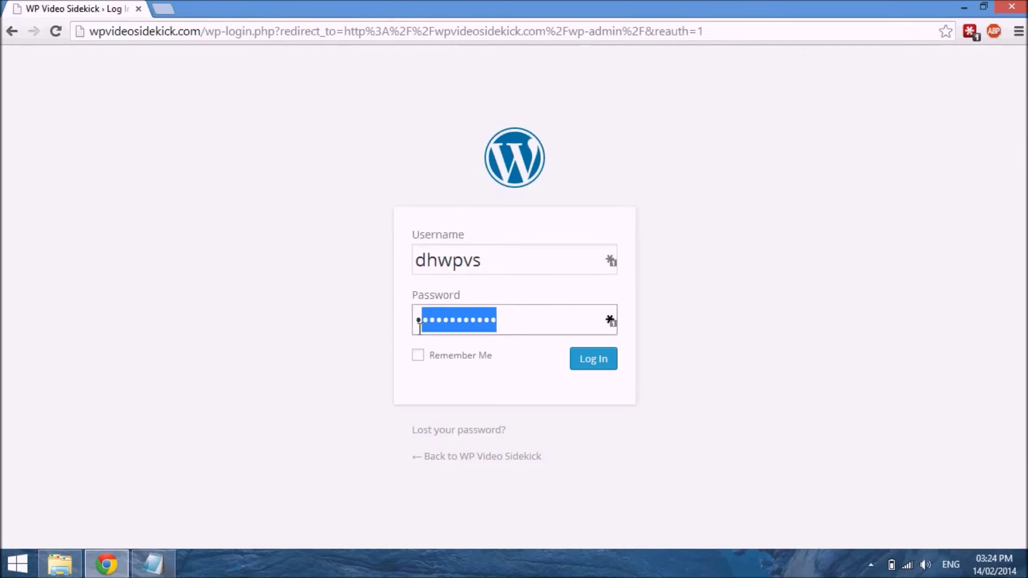
{"action": "left_click", "coordinate": [408, 323]}
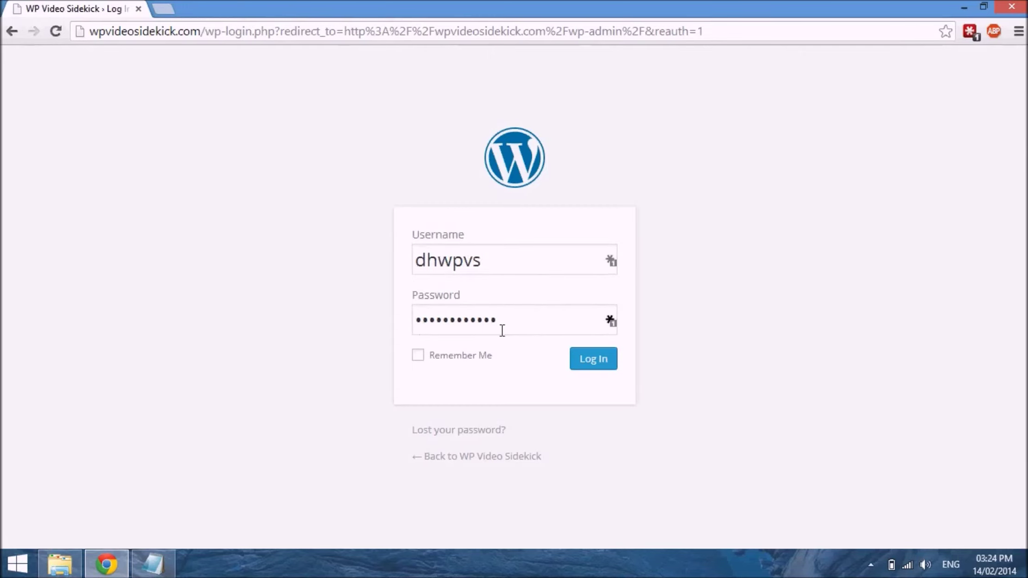
{"action": "left_click", "coordinate": [600, 364]}
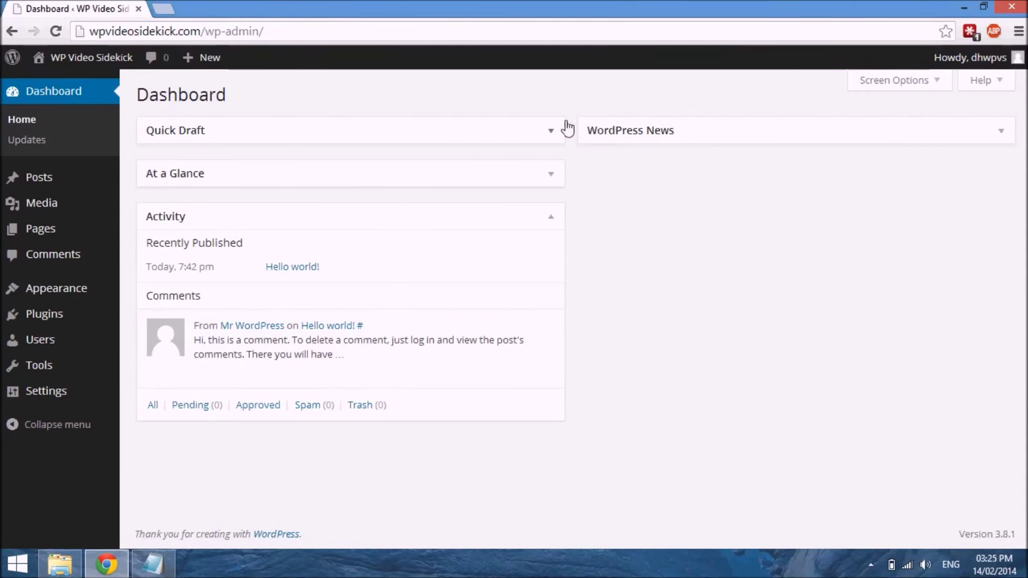
- Expand the WordPress News, At a Glance and Quick Draft boxes, then collapse all four Dashboard boxes
{"action": "left_click", "coordinate": [1001, 131]}
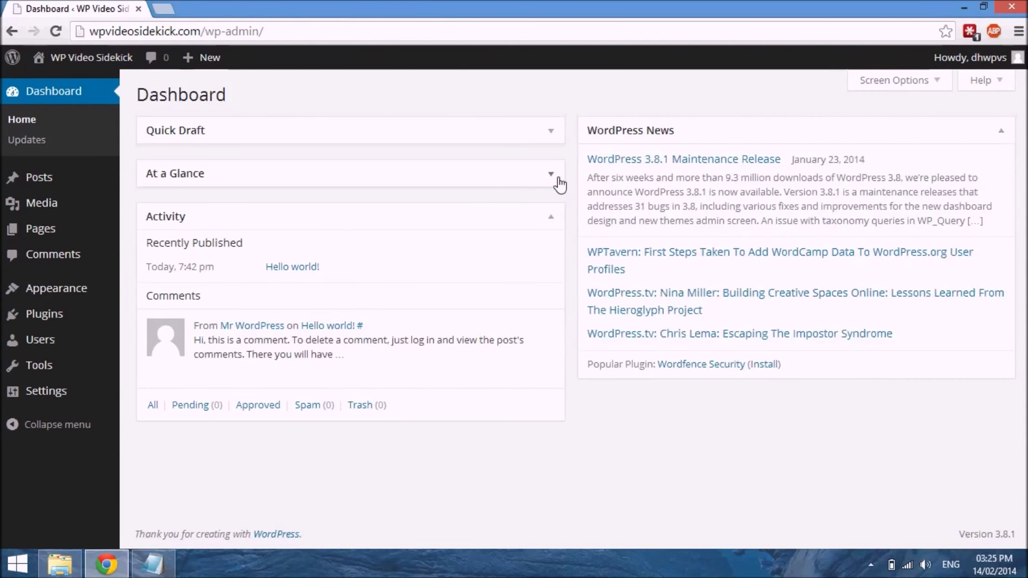
{"action": "left_click", "coordinate": [551, 174]}
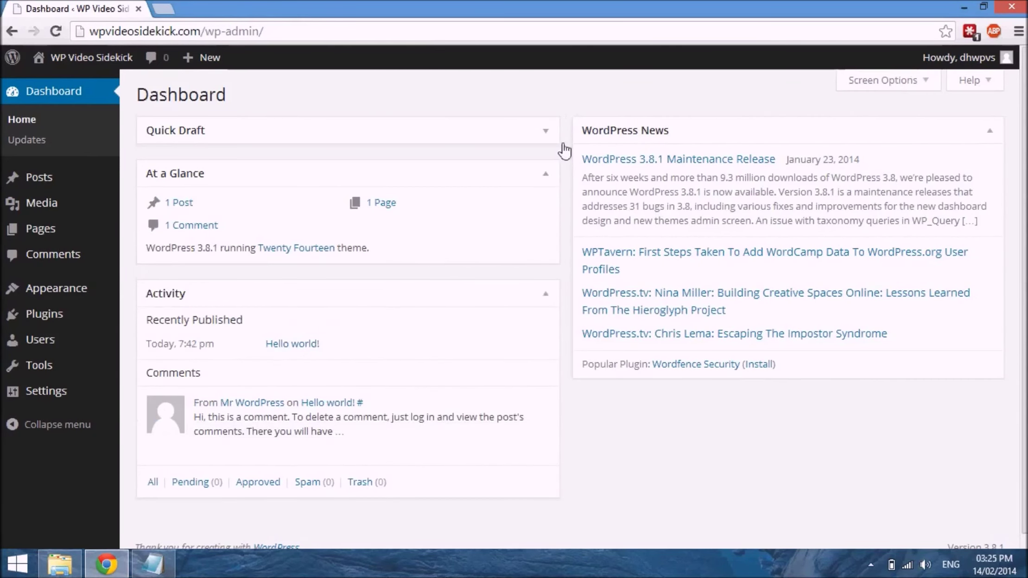
{"action": "left_click", "coordinate": [548, 134]}
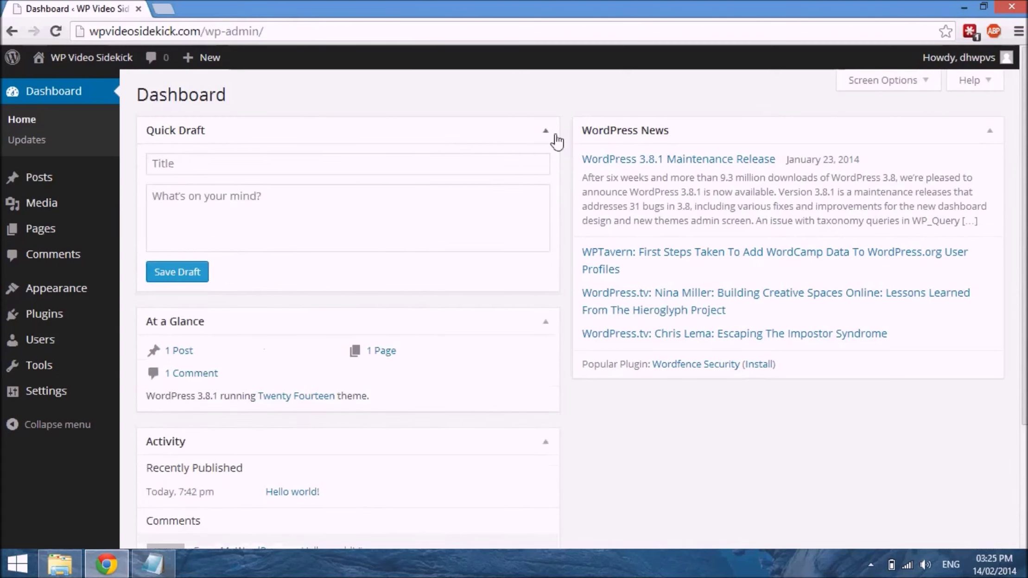
{"action": "left_click", "coordinate": [550, 134]}
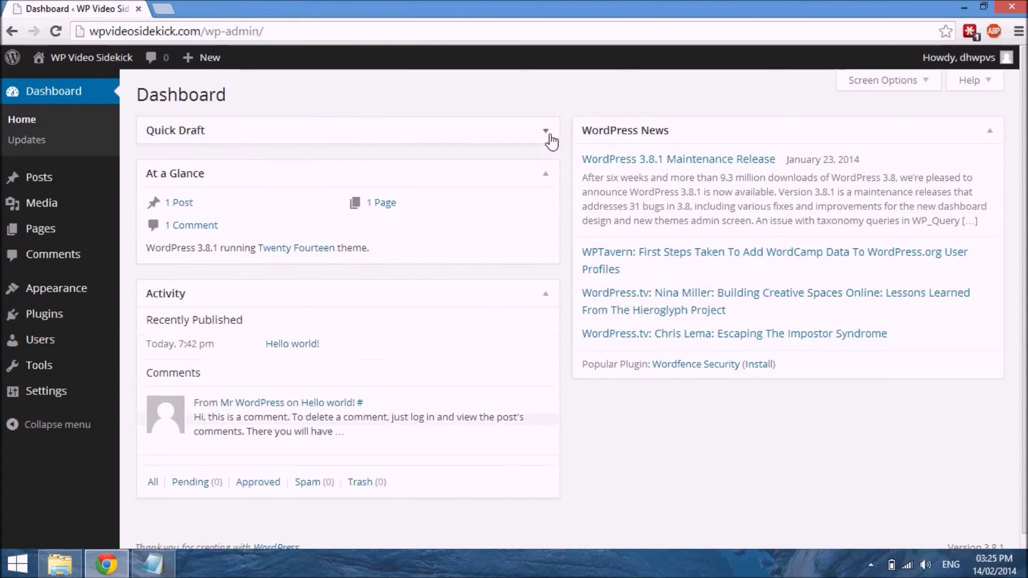
{"action": "left_click", "coordinate": [549, 175]}
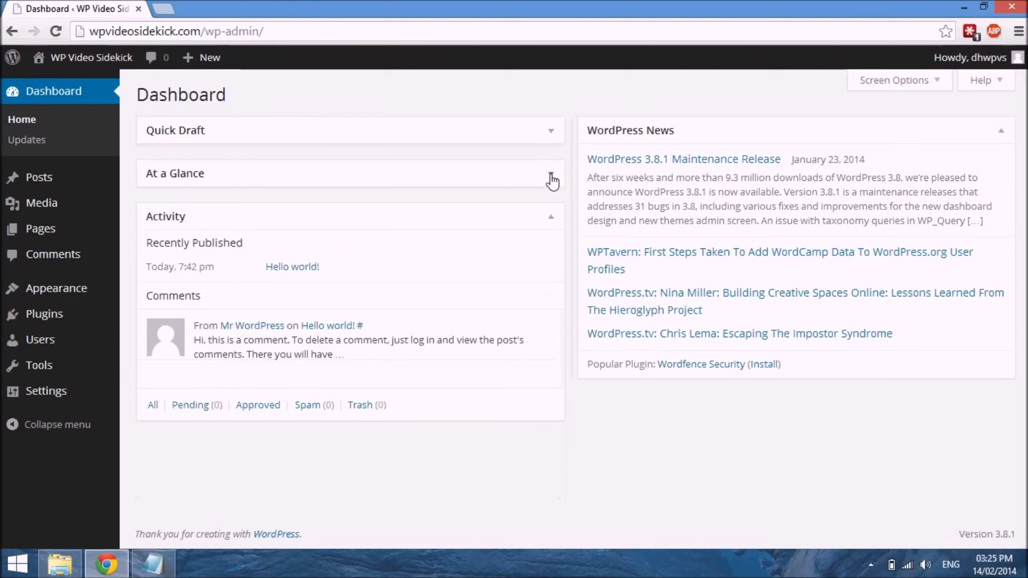
{"action": "left_click", "coordinate": [554, 222]}
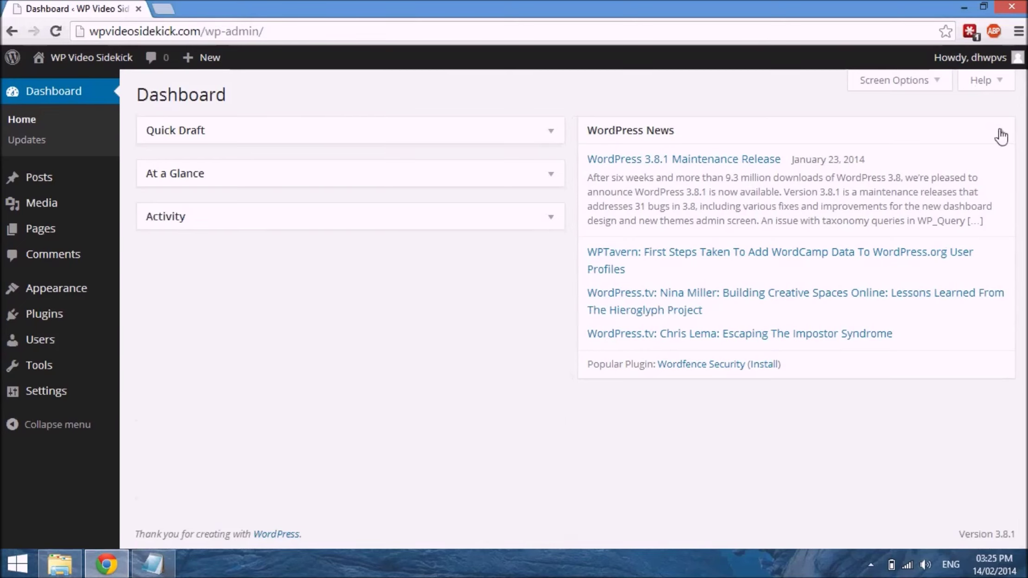
{"action": "left_click", "coordinate": [1000, 133]}
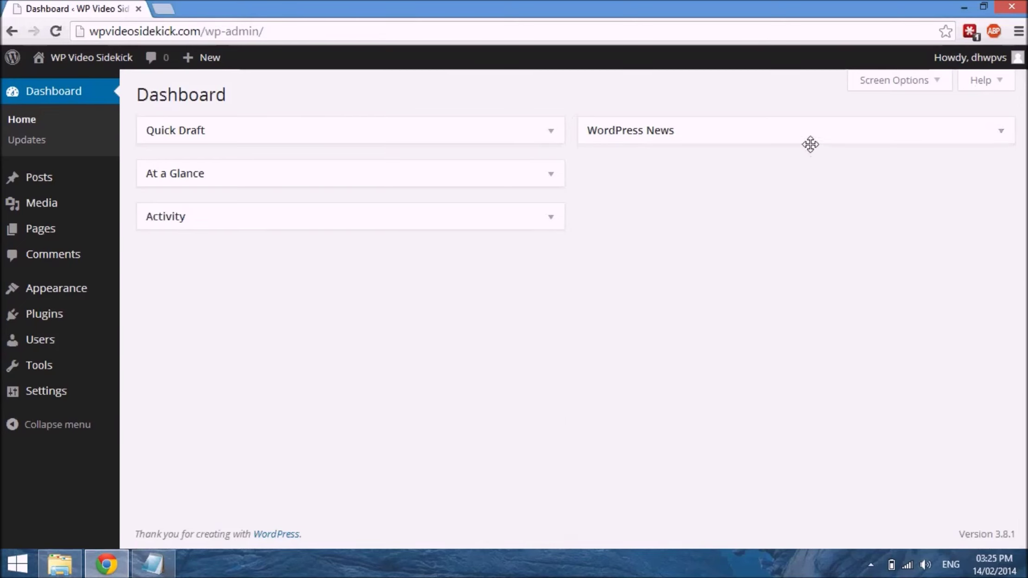
- Move Quick Draft to the top of the right column above WordPress News
{"action": "left_click_drag", "start_coordinate": [807, 144], "coordinate": [402, 217]}
{"action": "left_click_drag", "start_coordinate": [210, 137], "coordinate": [713, 144]}
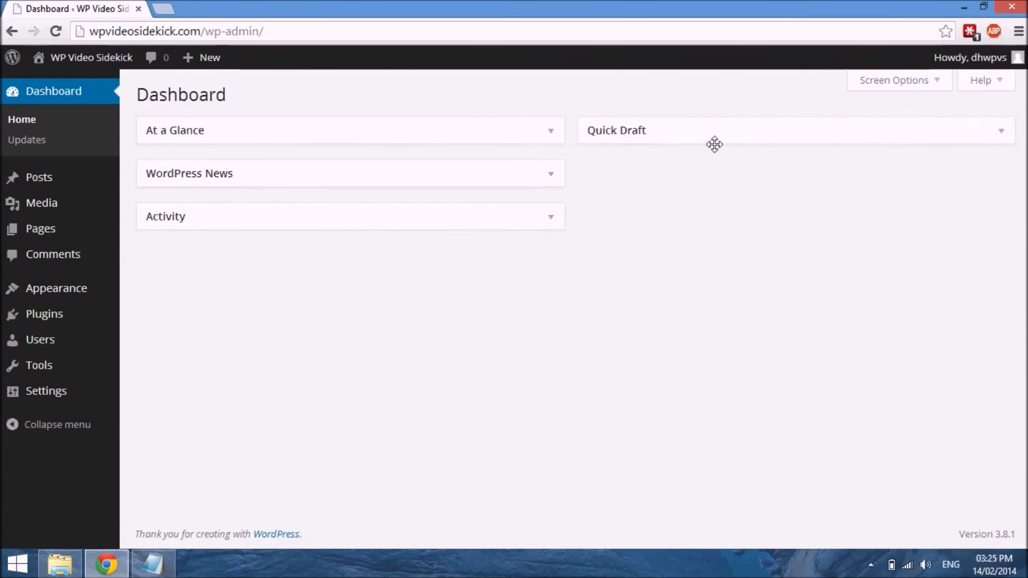
{"action": "left_click_drag", "start_coordinate": [518, 184], "coordinate": [878, 188]}
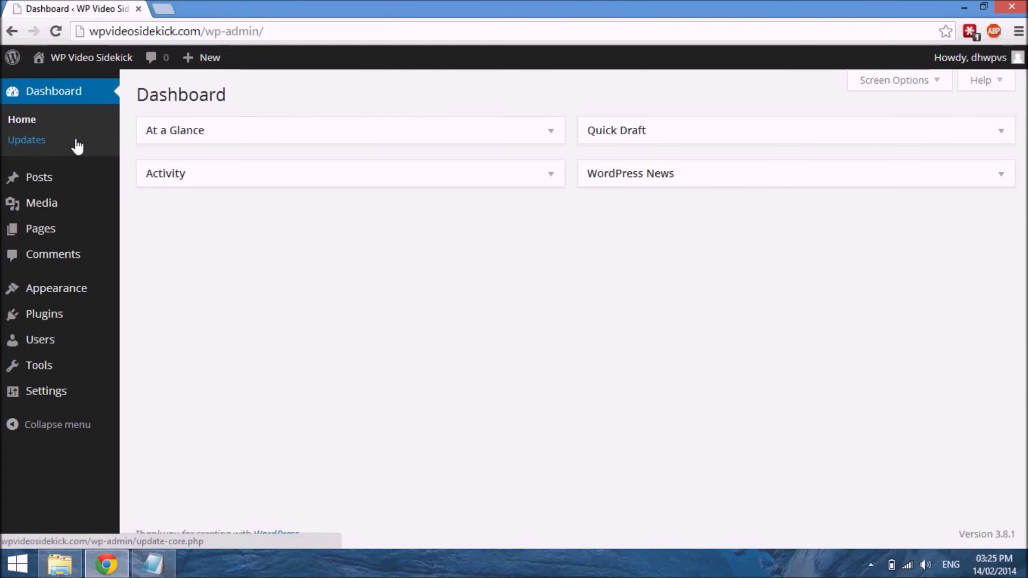
- Check the Updates page, confirming WordPress 3.8.1, plugins and themes are up to date
{"action": "left_click", "coordinate": [33, 145]}
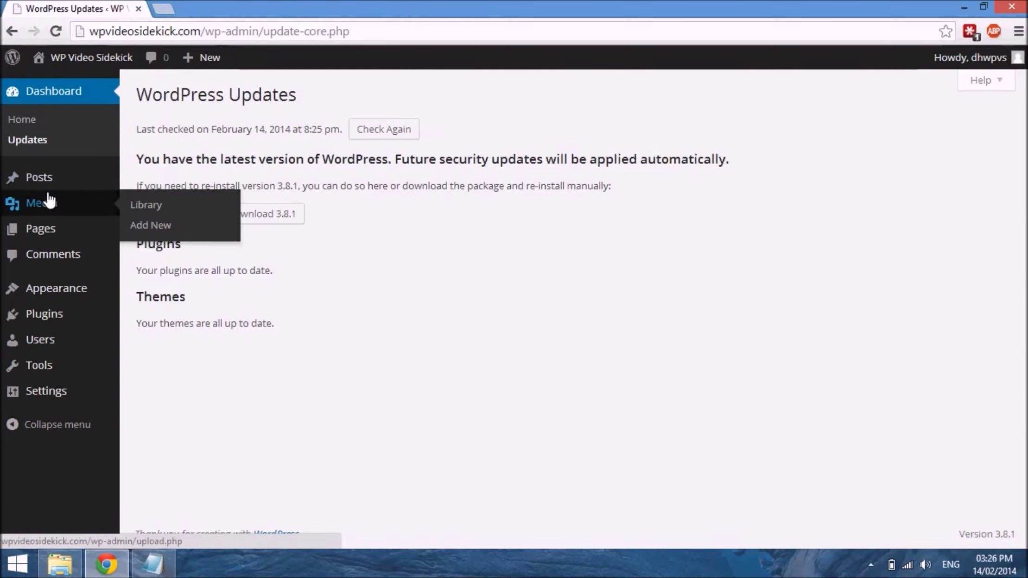
{"action": "mouse_move", "coordinate": [50, 187]}
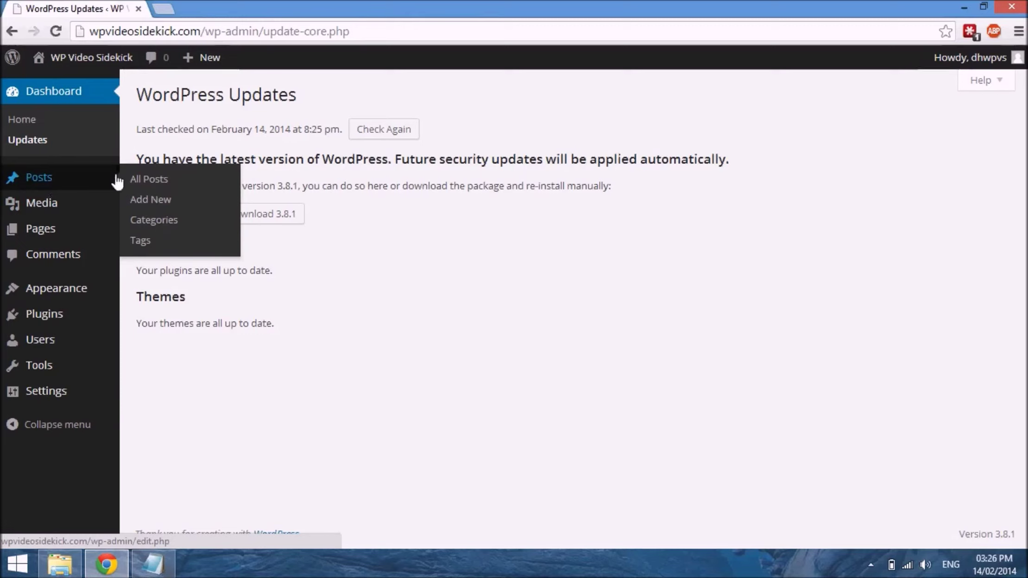
- Look over the Posts list holding the single Hello world! post, then return to the Dashboard
{"action": "left_click", "coordinate": [65, 181]}
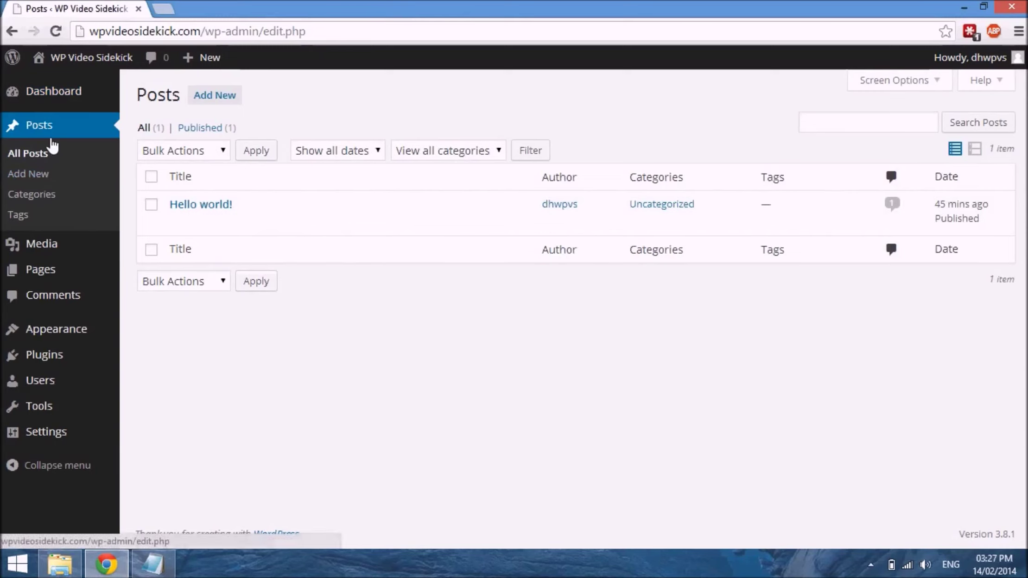
{"action": "left_click", "coordinate": [50, 95]}
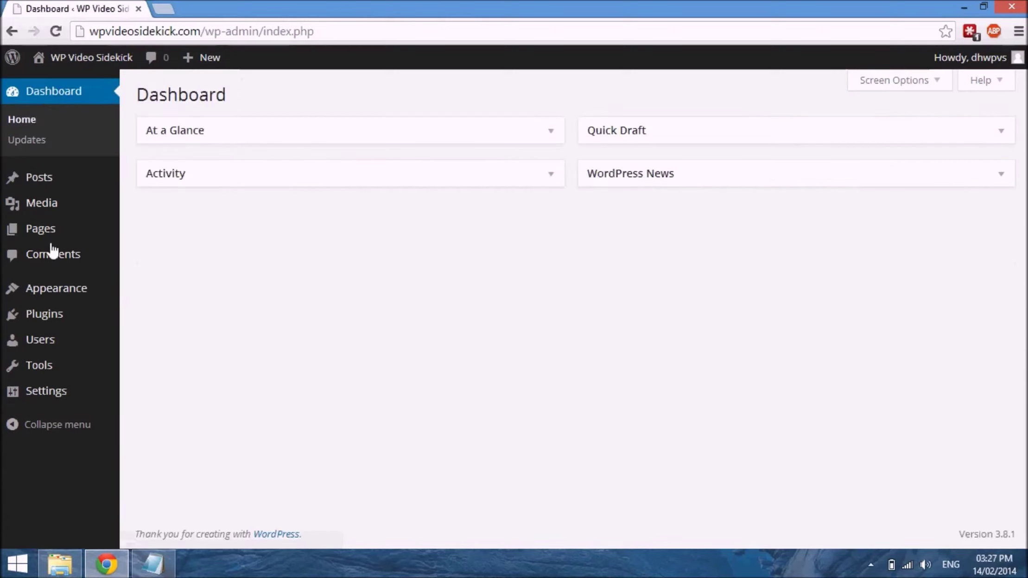
{"action": "mouse_move", "coordinate": [50, 395]}
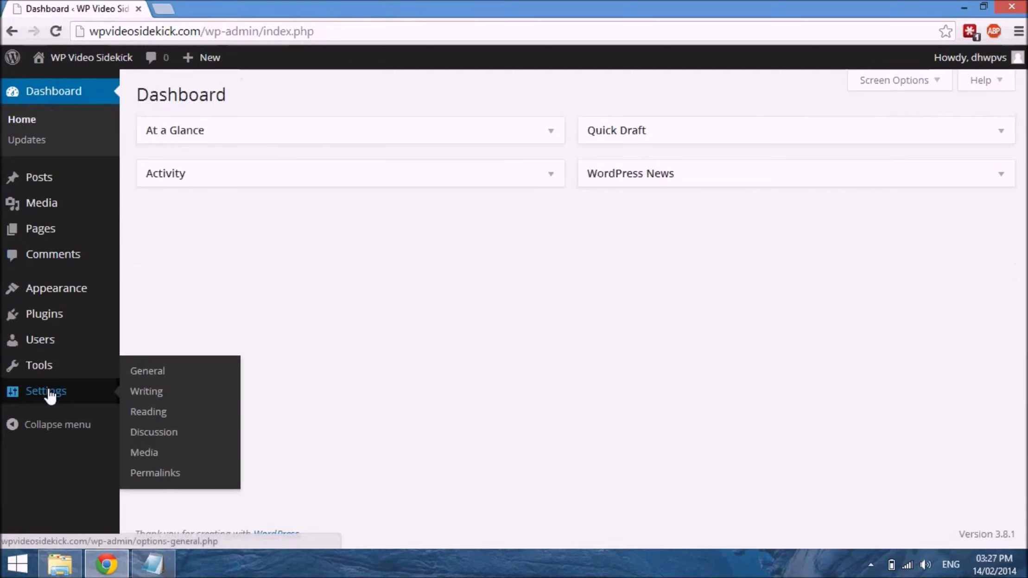
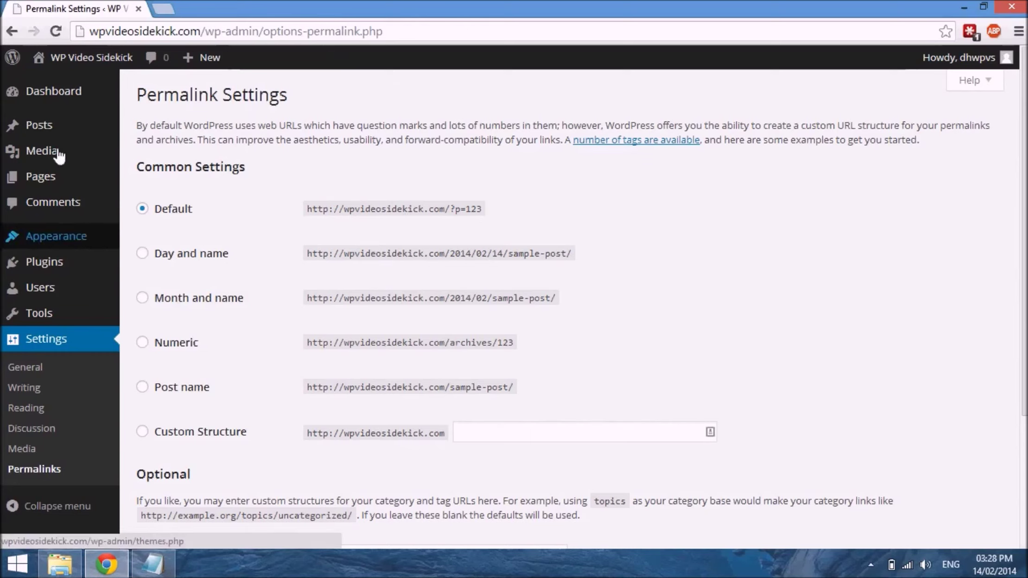
- From All Pages, open the live Sample Page in a new browser tab and switch to it
{"action": "mouse_move", "coordinate": [58, 177]}
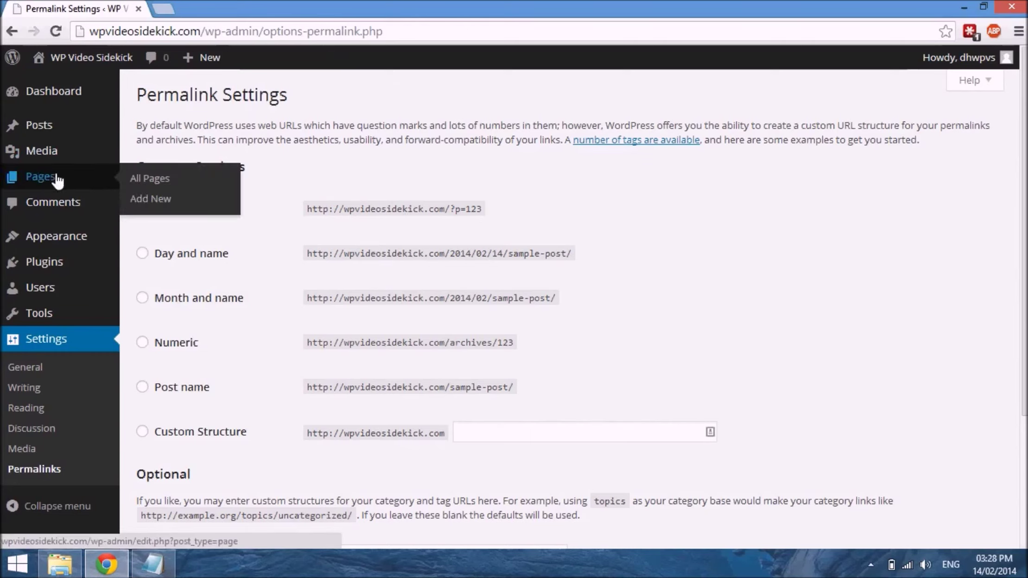
{"action": "left_click", "coordinate": [138, 175]}
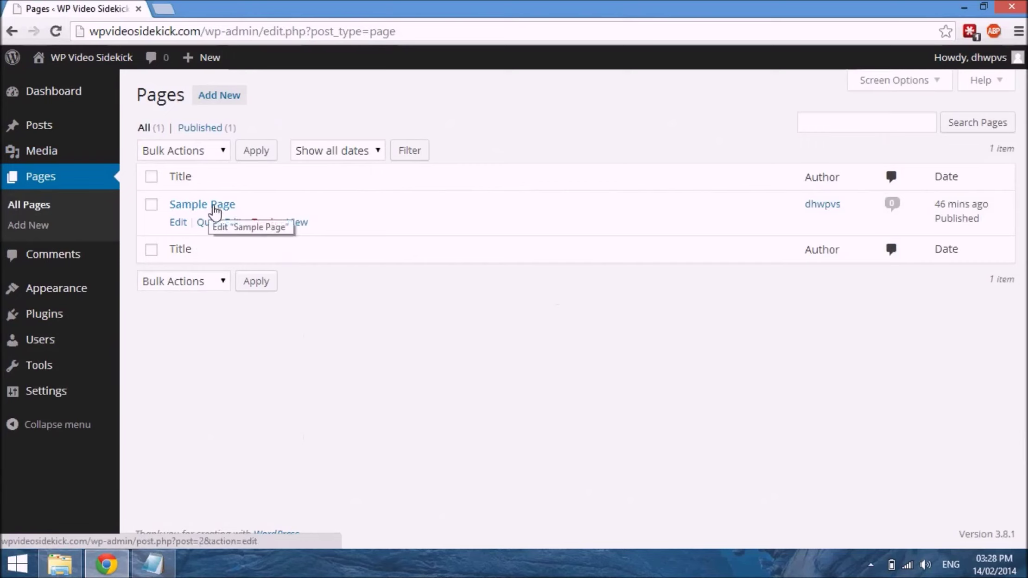
{"action": "right_click", "coordinate": [307, 224]}
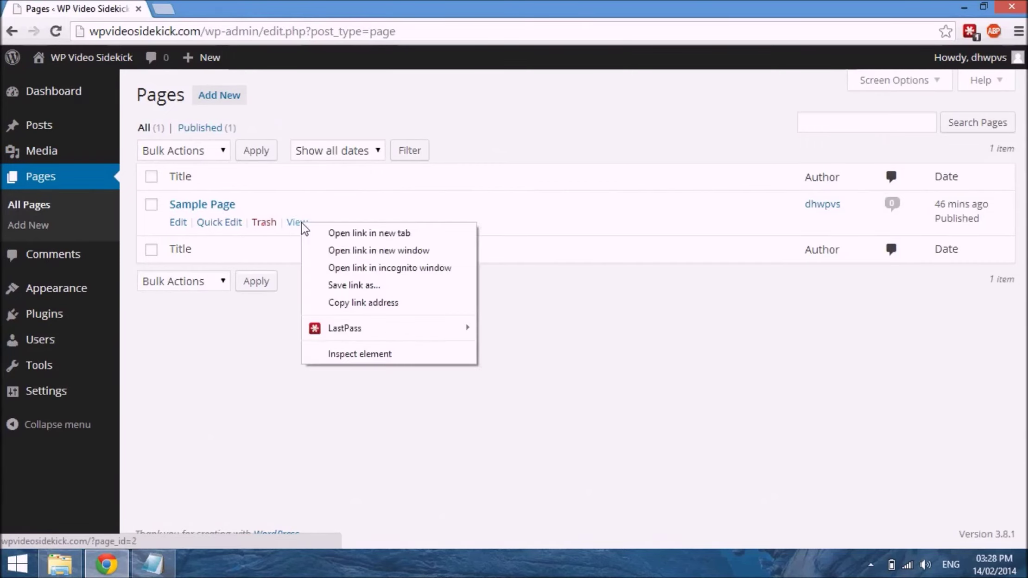
{"action": "left_click", "coordinate": [336, 237]}
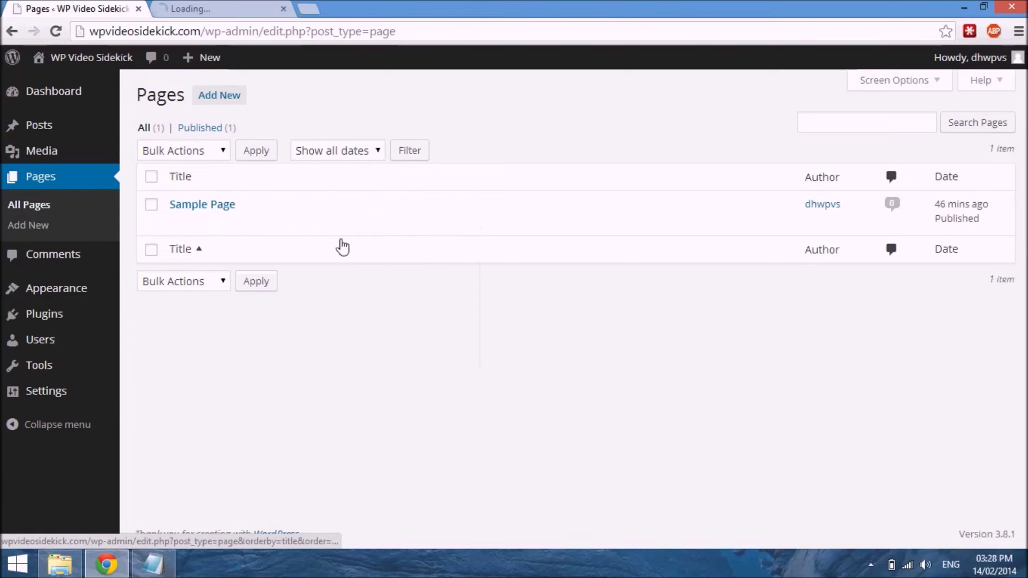
{"action": "left_click", "coordinate": [234, 7]}
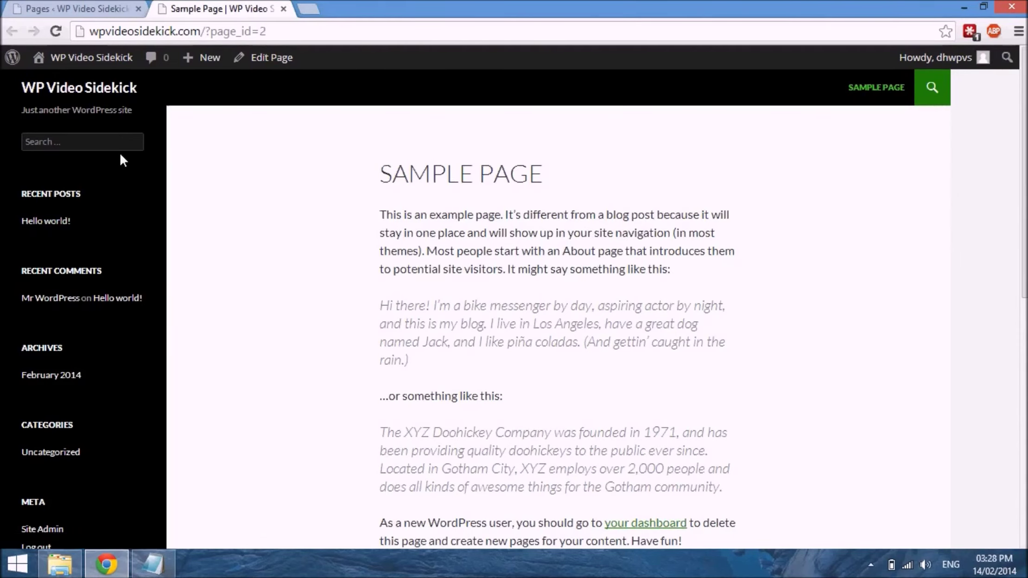
- Change the permalink structure to Post name (/%postname%/) and save the settings
{"action": "left_click", "coordinate": [104, 7]}
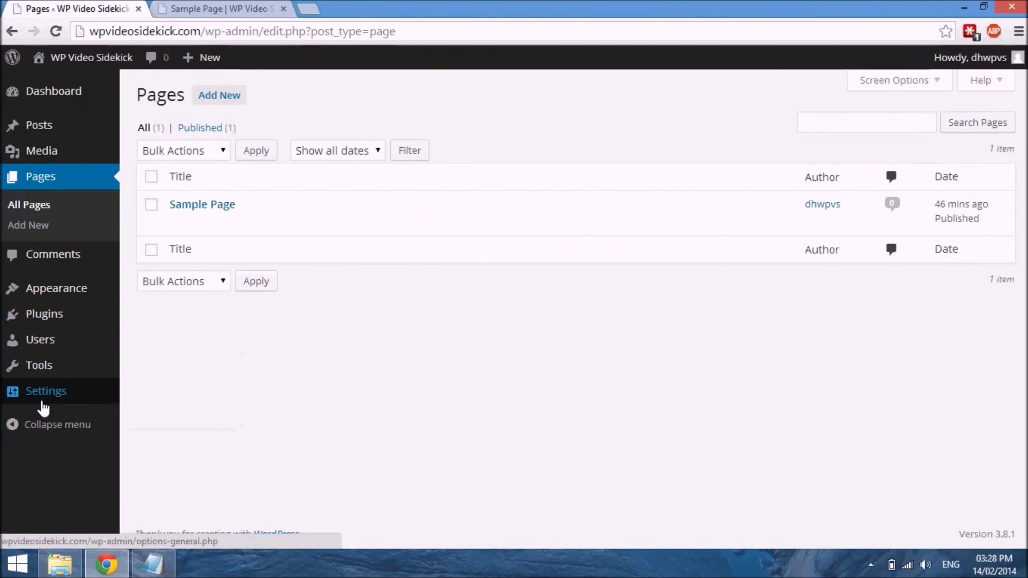
{"action": "mouse_move", "coordinate": [11, 398]}
{"action": "left_click", "coordinate": [147, 472]}
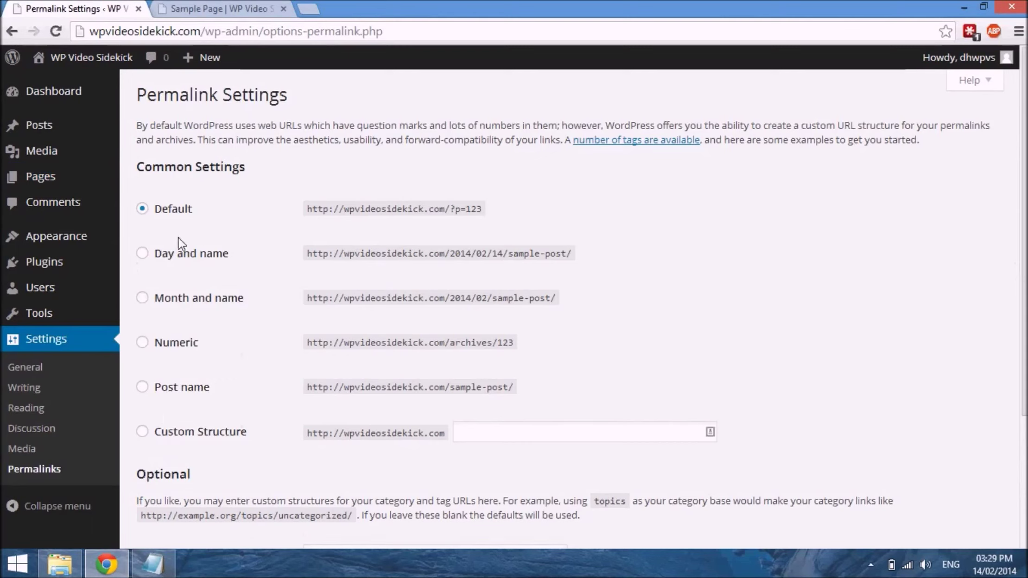
{"action": "left_click", "coordinate": [144, 388]}
{"action": "scroll", "coordinate": [507, 425], "scroll_direction": "down", "scroll_amount": 3}
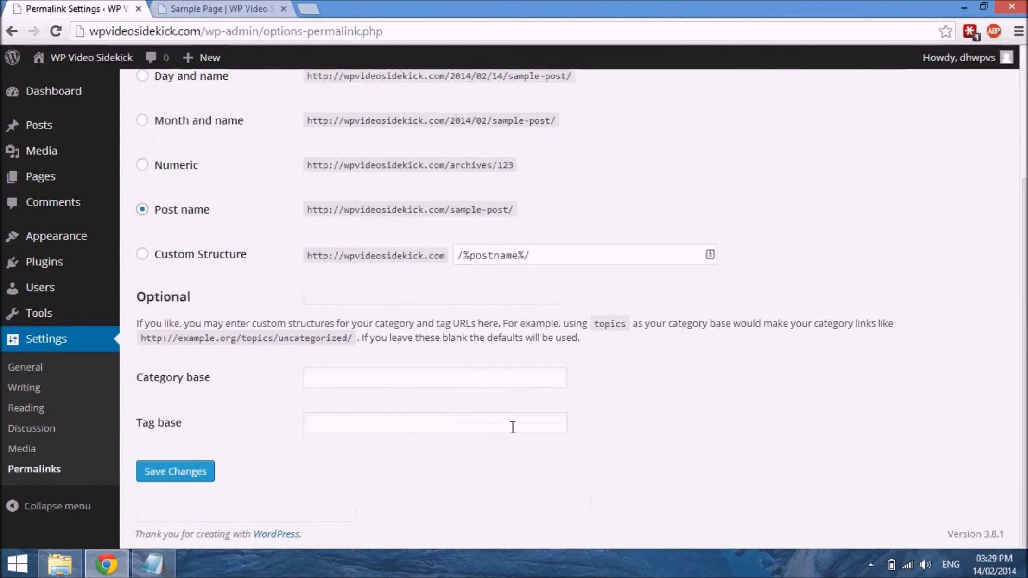
{"action": "left_click", "coordinate": [204, 480]}
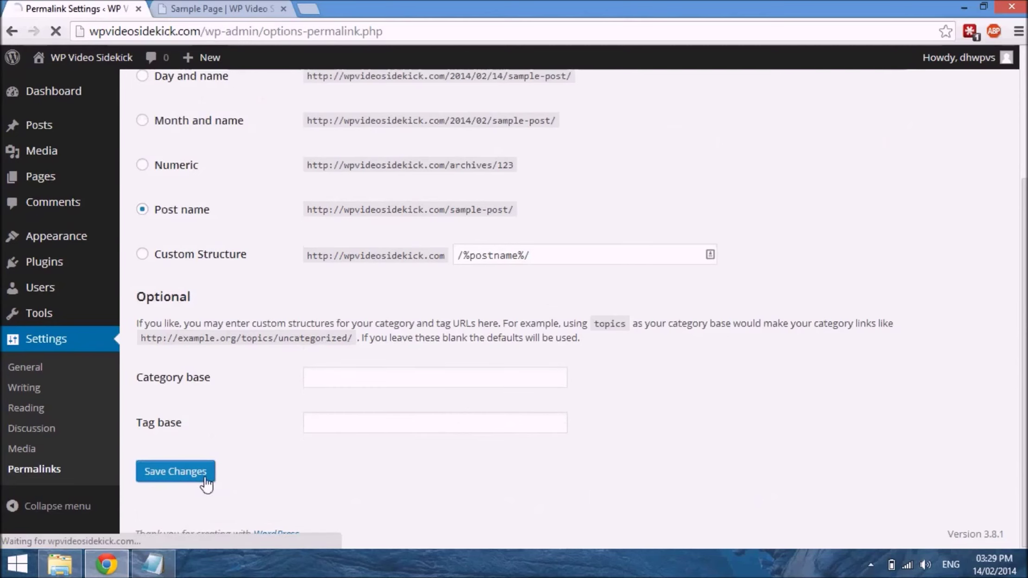
{"action": "left_click", "coordinate": [235, 6]}
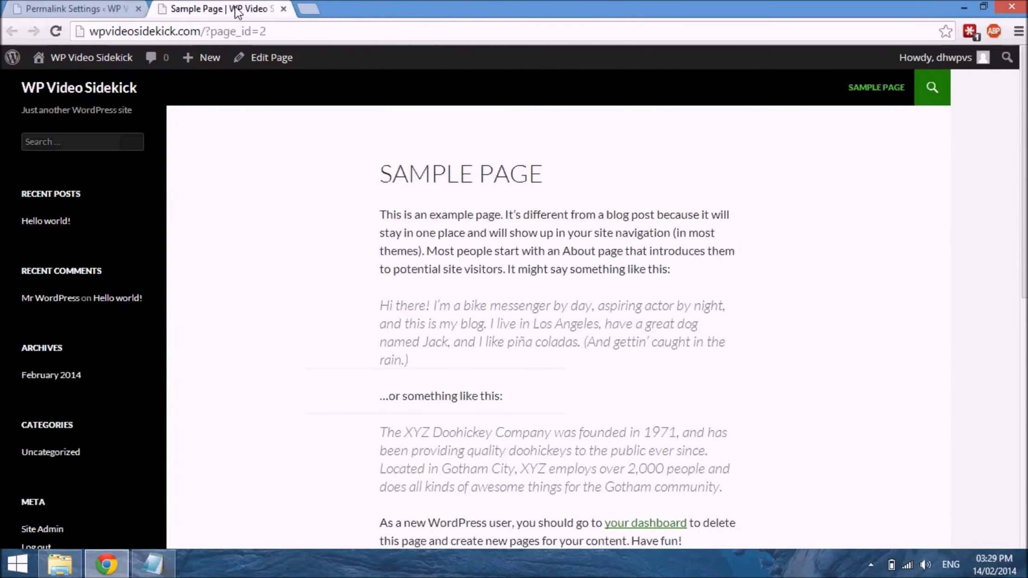
- Reload the Sample Page so it loads at its new /sample-page/ address
{"action": "left_click", "coordinate": [56, 31]}
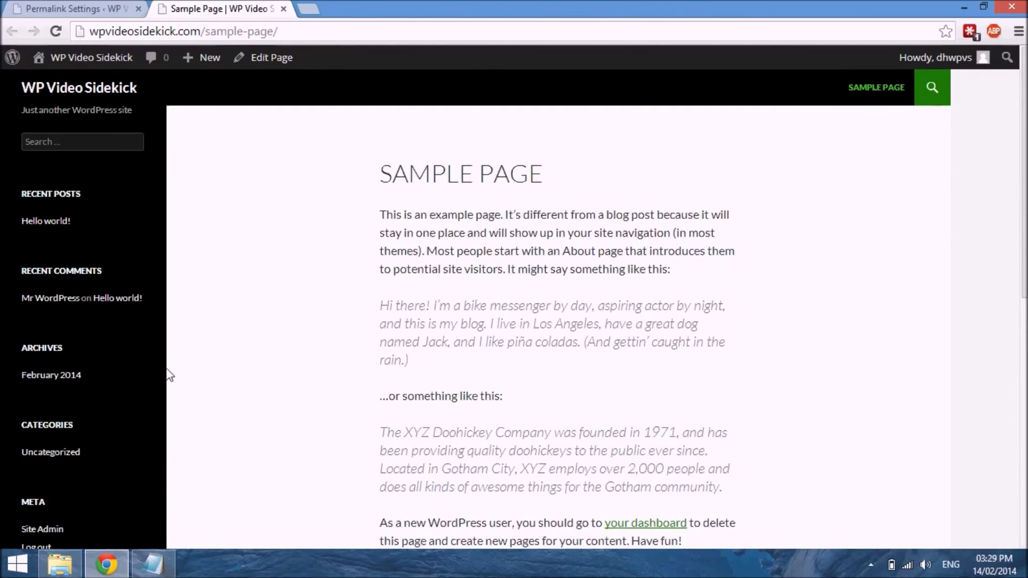
{"action": "scroll", "coordinate": [169, 374], "scroll_direction": "down", "scroll_amount": 10}
{"action": "scroll", "coordinate": [169, 375], "scroll_direction": "up", "scroll_amount": 10}
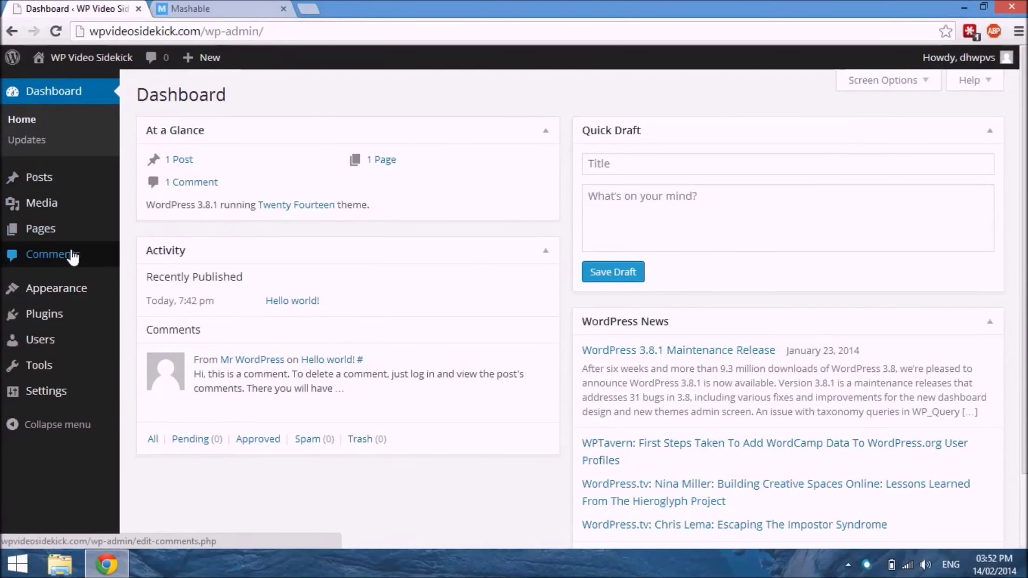
- Bring up the Mashable homepage tab at mashable.com
{"action": "mouse_move", "coordinate": [61, 230]}
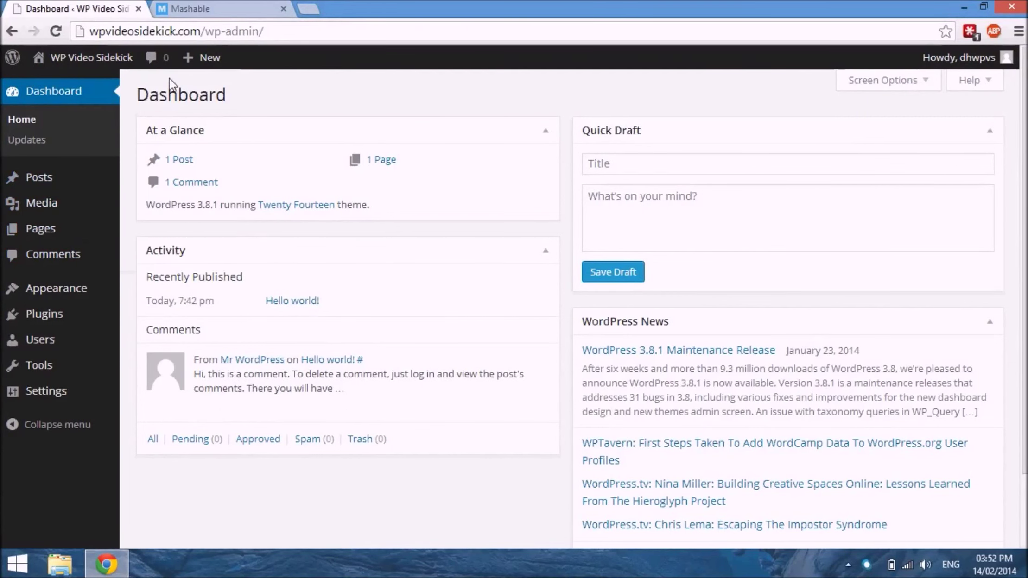
{"action": "left_click", "coordinate": [191, 9]}
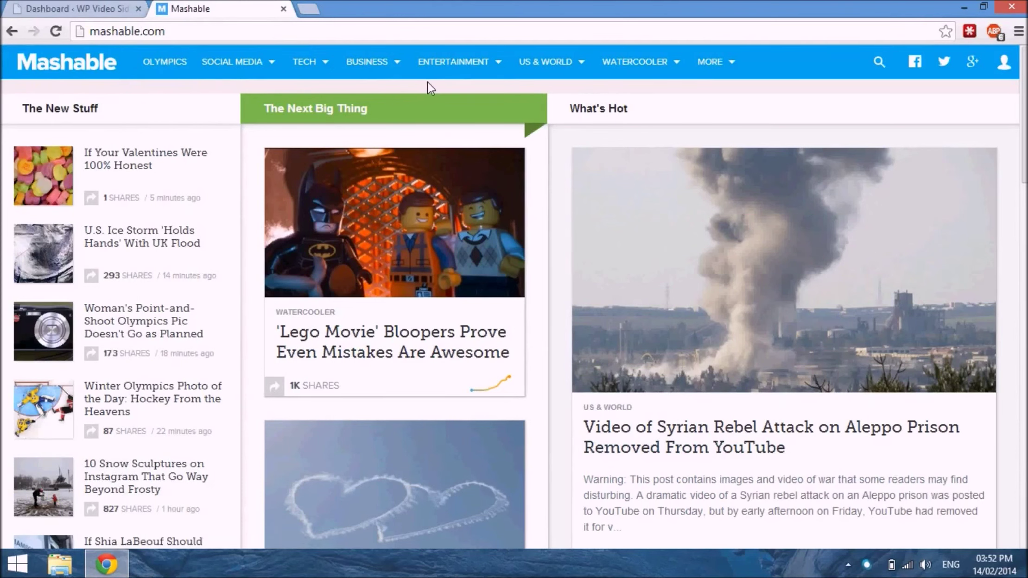
{"action": "mouse_move", "coordinate": [730, 72]}
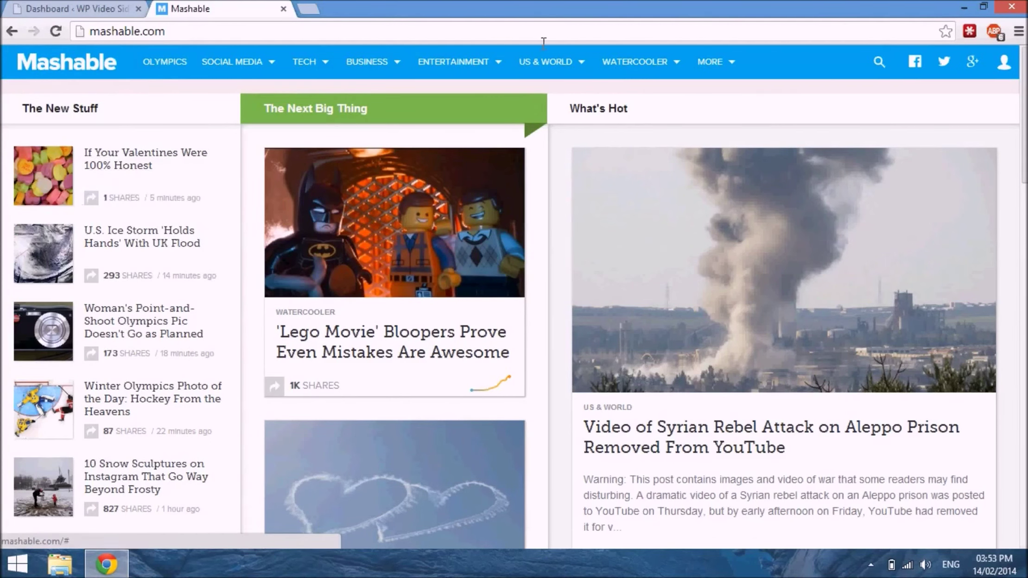
{"action": "mouse_move", "coordinate": [548, 83]}
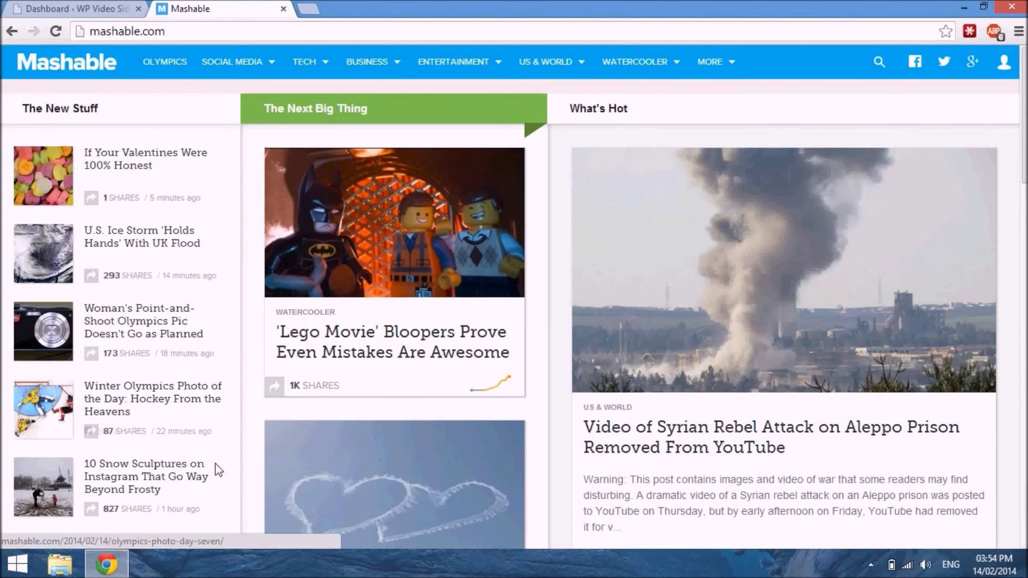
{"action": "scroll", "coordinate": [204, 503], "scroll_direction": "down", "scroll_amount": 15}
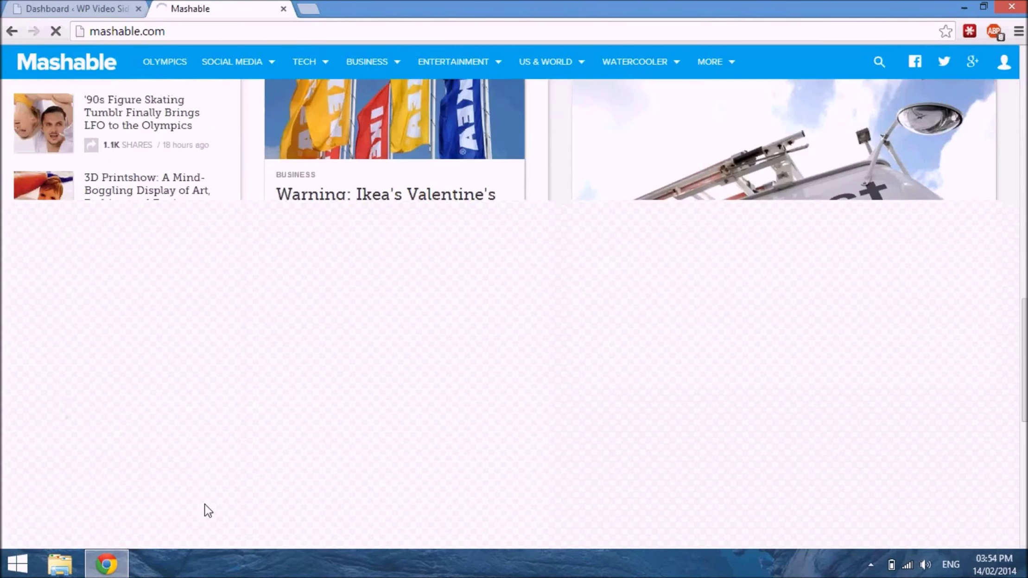
{"action": "scroll", "coordinate": [204, 511], "scroll_direction": "up", "scroll_amount": 10}
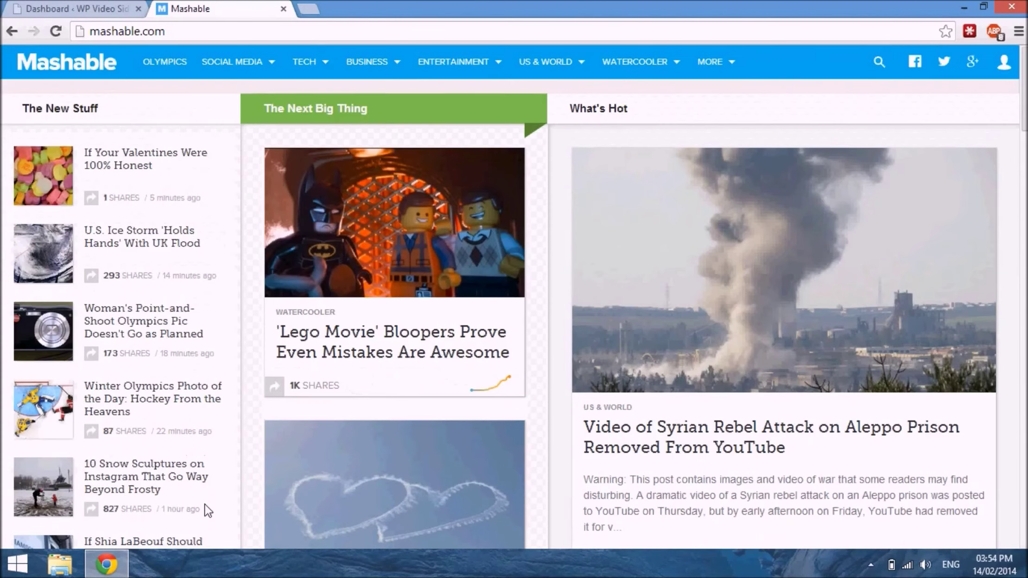
{"action": "mouse_move", "coordinate": [204, 503]}
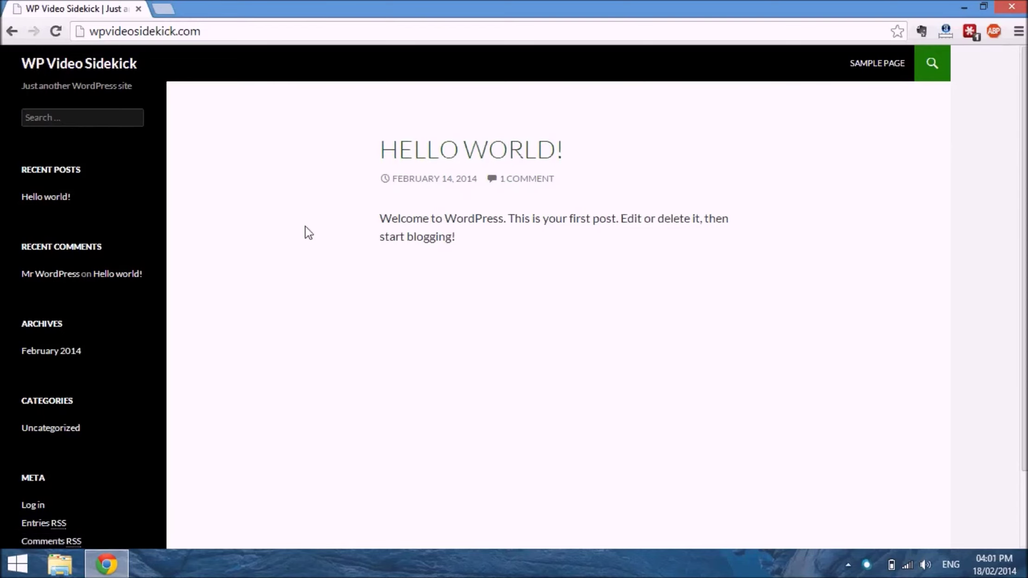
- Append /wp to the site address to reach wp-admin, then log in with the saved credentials
{"action": "left_click", "coordinate": [232, 41]}
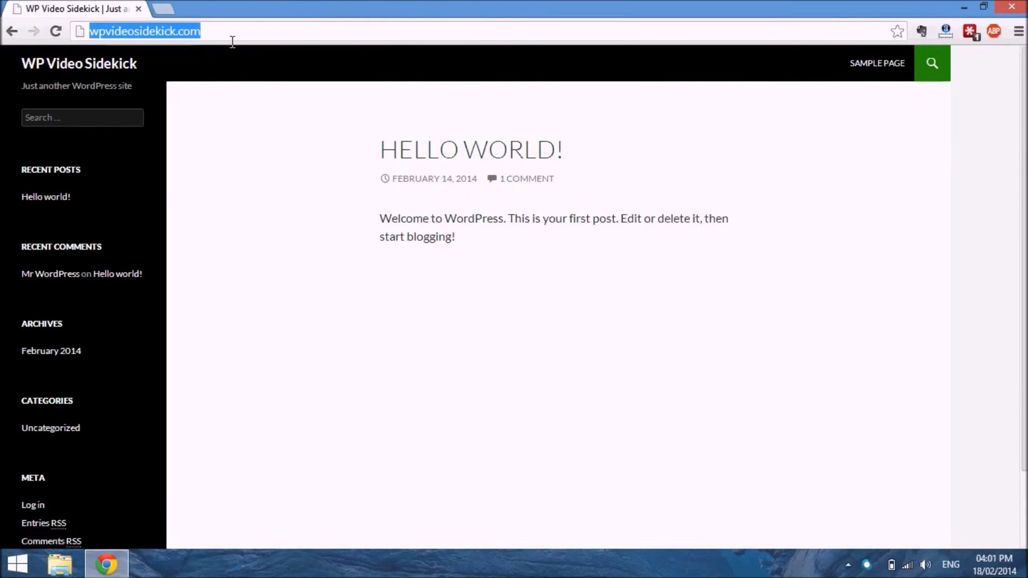
{"action": "left_click", "coordinate": [233, 41]}
{"action": "type", "text": "/"}
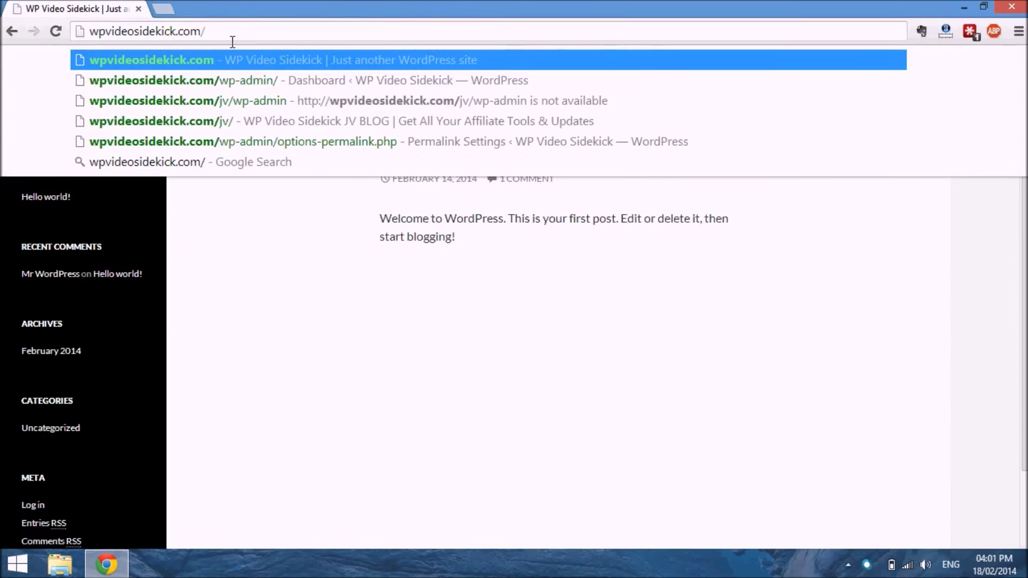
{"action": "type", "text": "wp-admin/"}
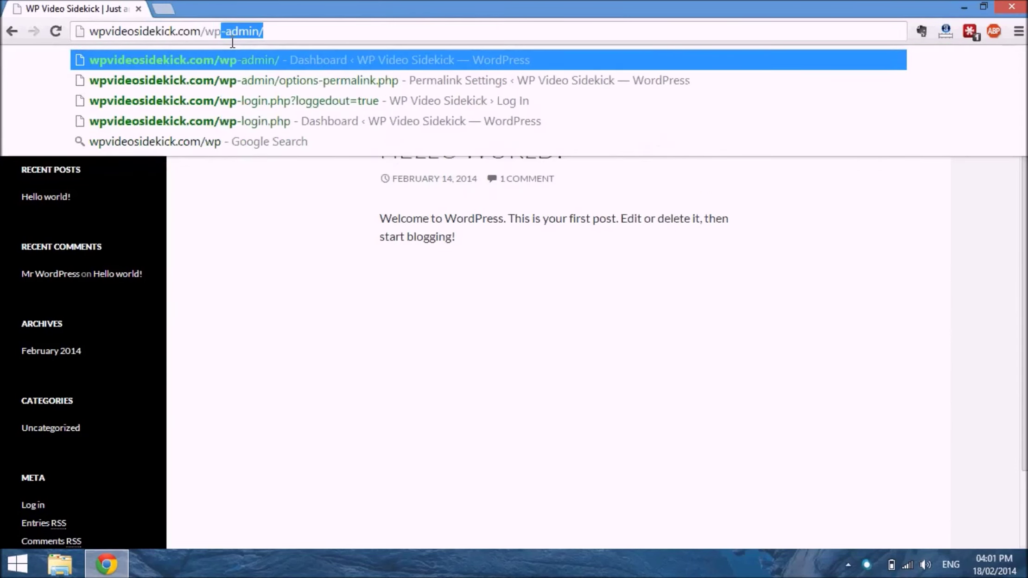
{"action": "key", "text": "Return"}
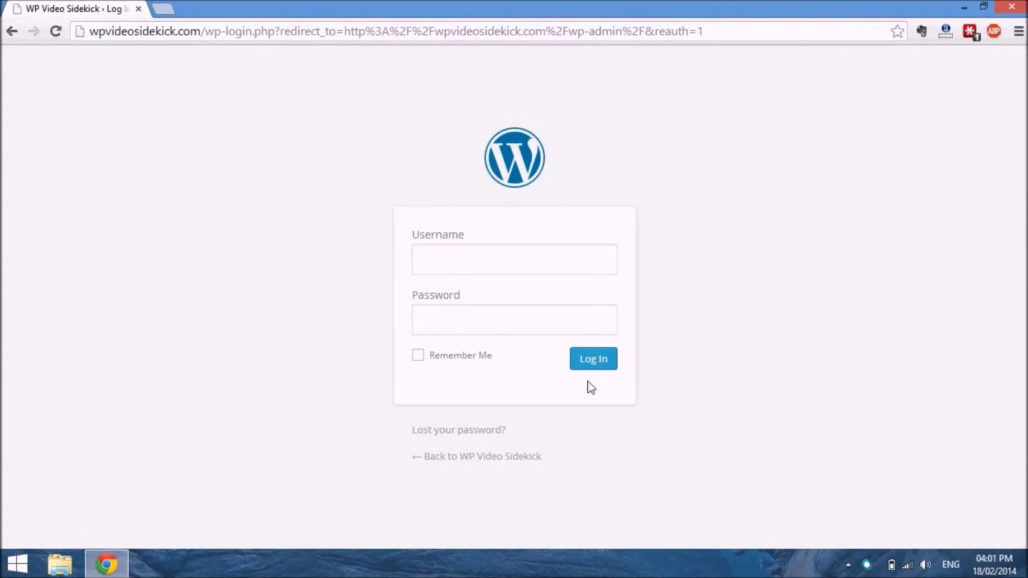
{"action": "left_click", "coordinate": [594, 363]}
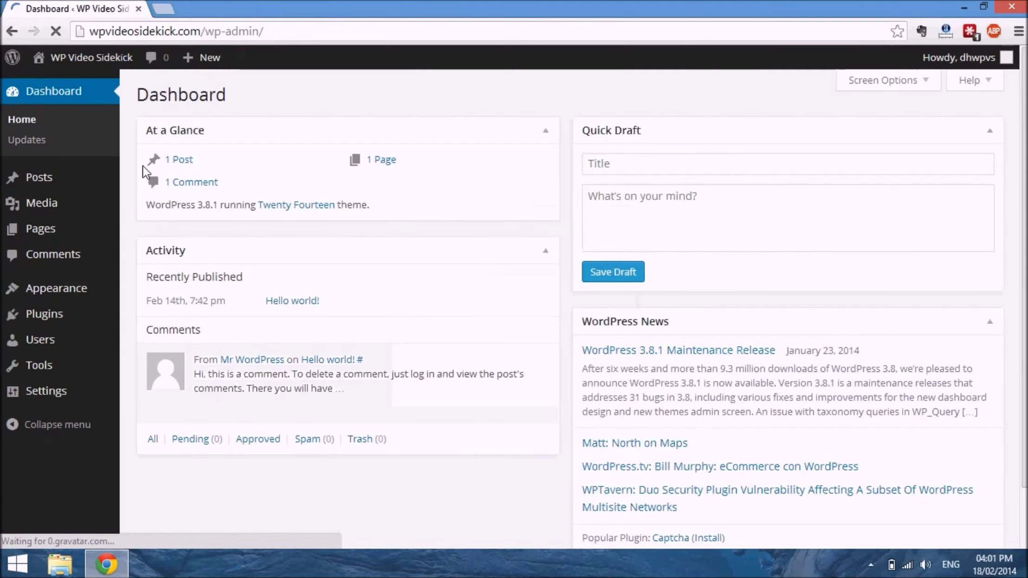
- Open the Posts list, holding only Hello world!, and start a new post
{"action": "mouse_move", "coordinate": [41, 184]}
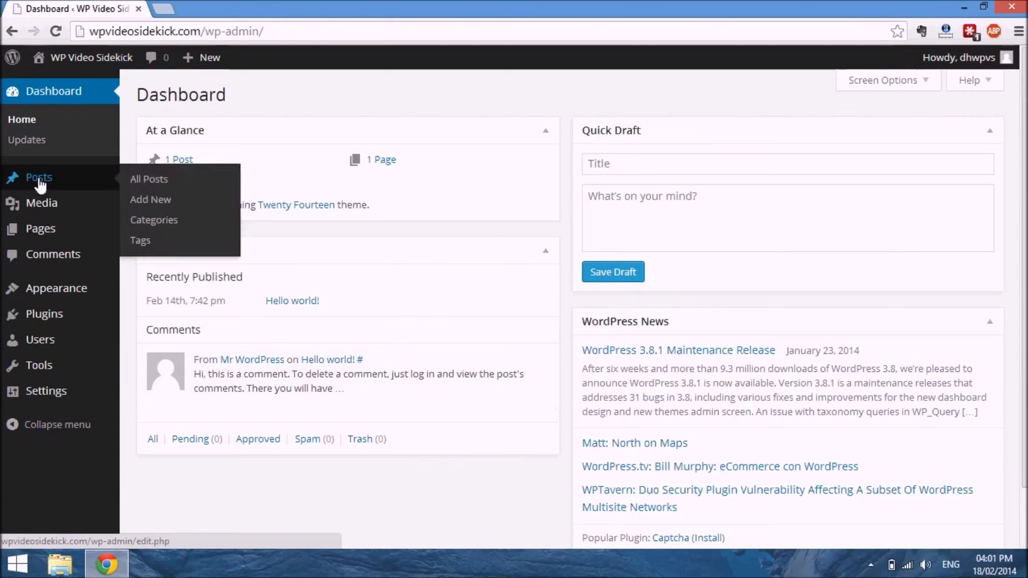
{"action": "left_click", "coordinate": [37, 181]}
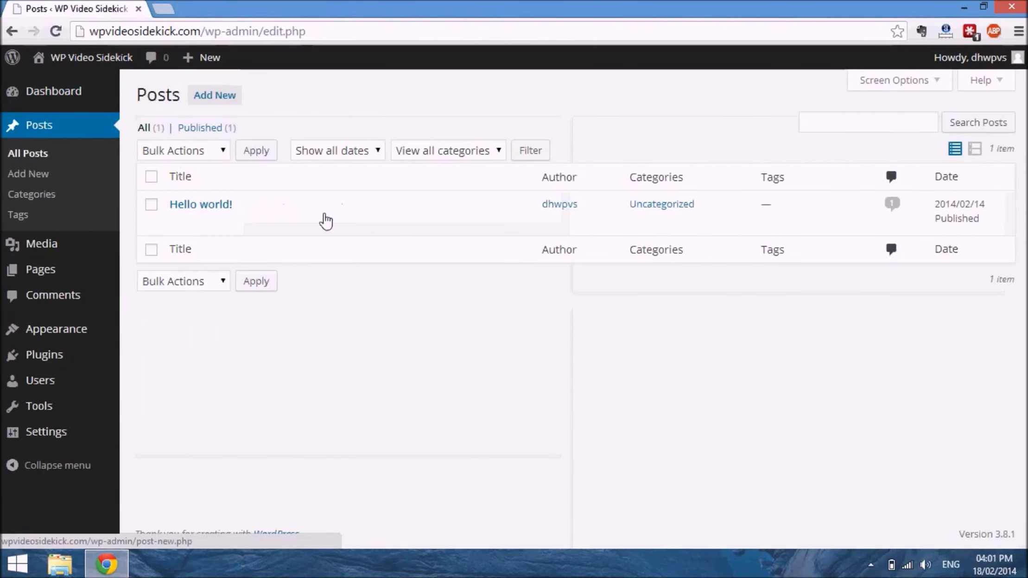
{"action": "mouse_move", "coordinate": [394, 221]}
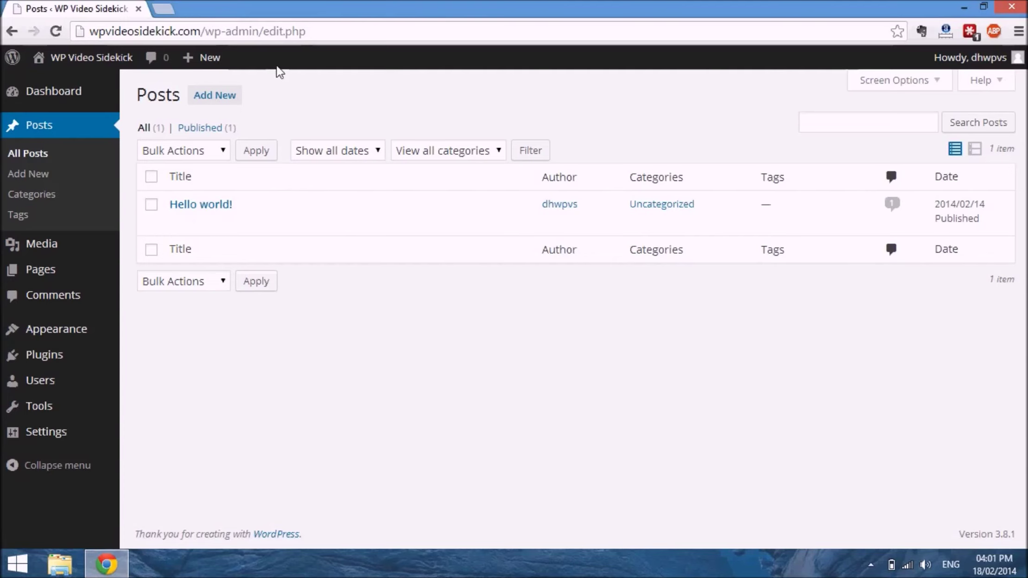
{"action": "left_click", "coordinate": [229, 97]}
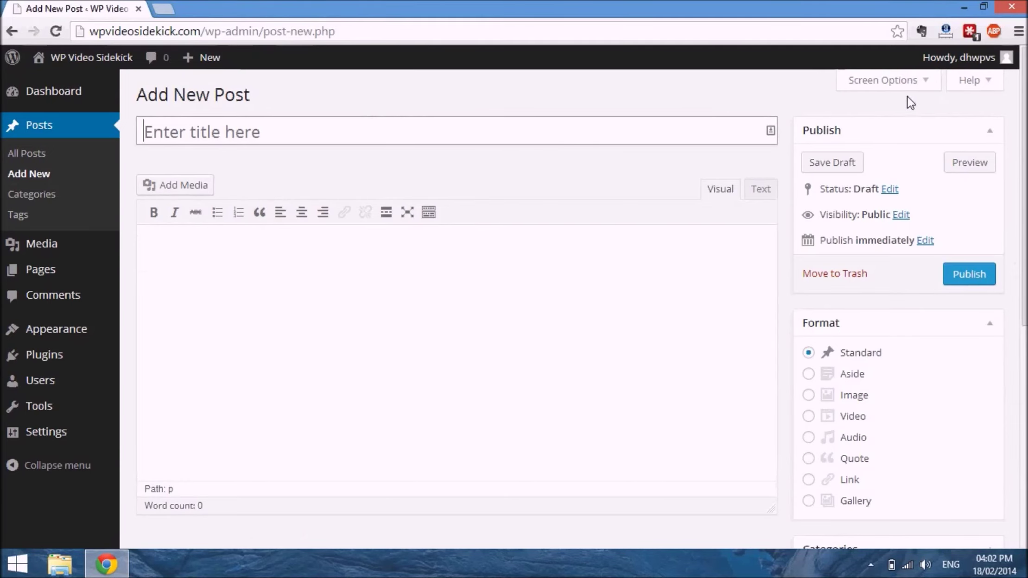
- Show the Screen Options panel on the Add New Post editor
{"action": "left_click", "coordinate": [929, 87]}
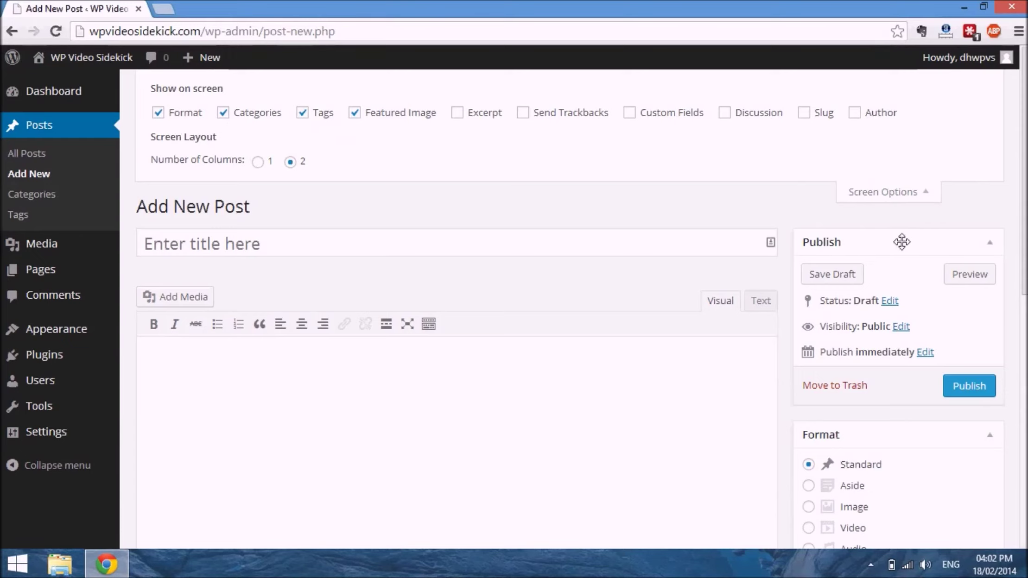
{"action": "scroll", "coordinate": [917, 232], "scroll_direction": "down", "scroll_amount": 3}
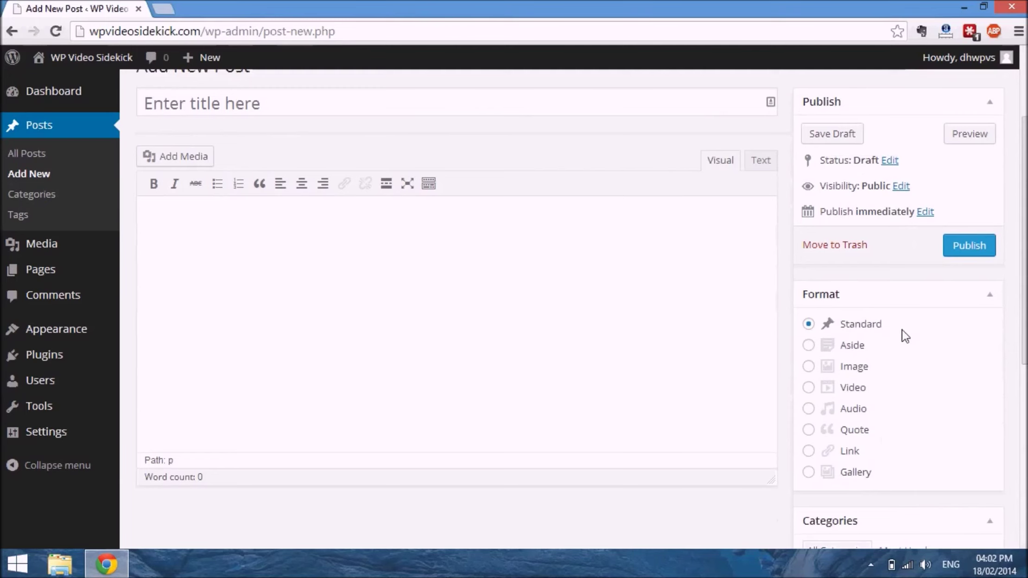
{"action": "scroll", "coordinate": [905, 336], "scroll_direction": "down", "scroll_amount": 5}
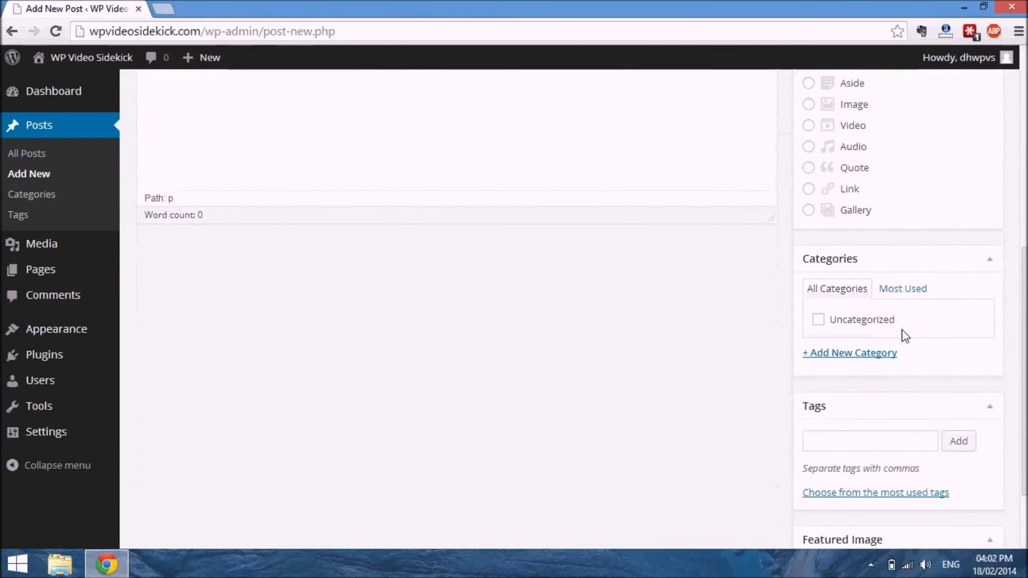
{"action": "scroll", "coordinate": [910, 464], "scroll_direction": "up", "scroll_amount": 8}
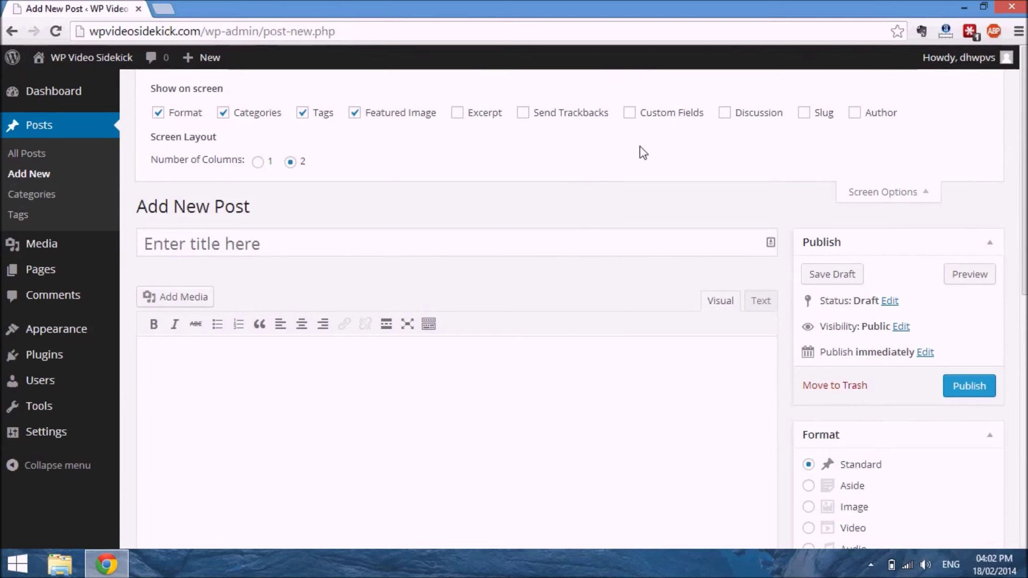
- Enable the Discussion box, with comments and trackbacks/pingbacks allowed, on the post editor
{"action": "left_click", "coordinate": [725, 113]}
{"action": "scroll", "coordinate": [604, 534], "scroll_direction": "down", "scroll_amount": 5}
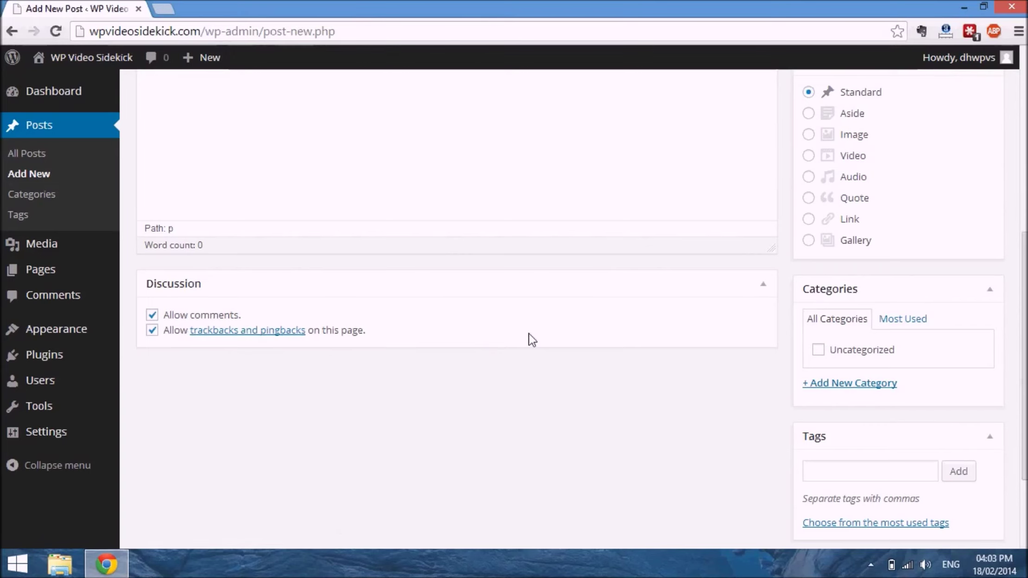
{"action": "scroll", "coordinate": [532, 339], "scroll_direction": "up", "scroll_amount": 6}
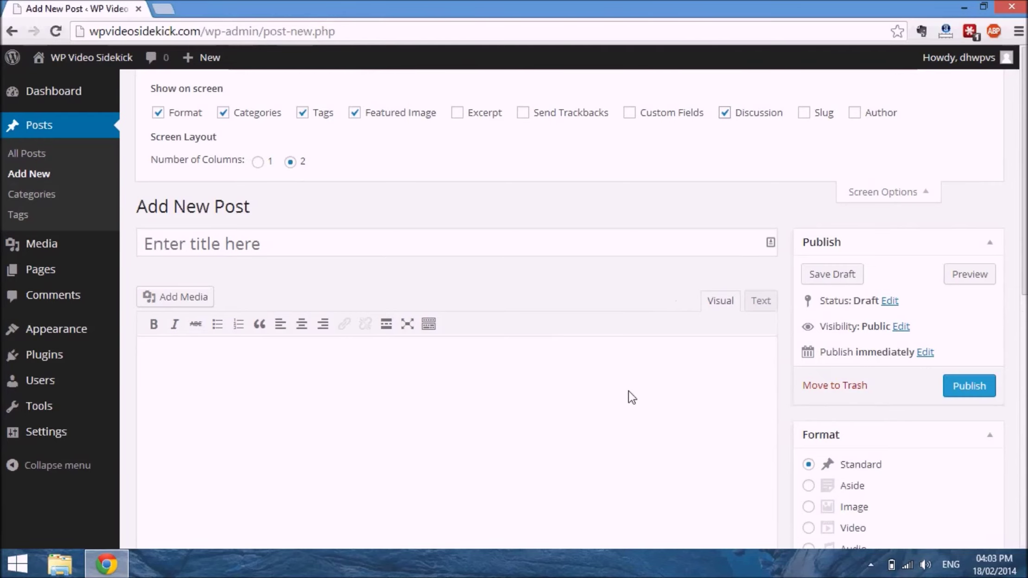
{"action": "scroll", "coordinate": [631, 396], "scroll_direction": "down", "scroll_amount": 4}
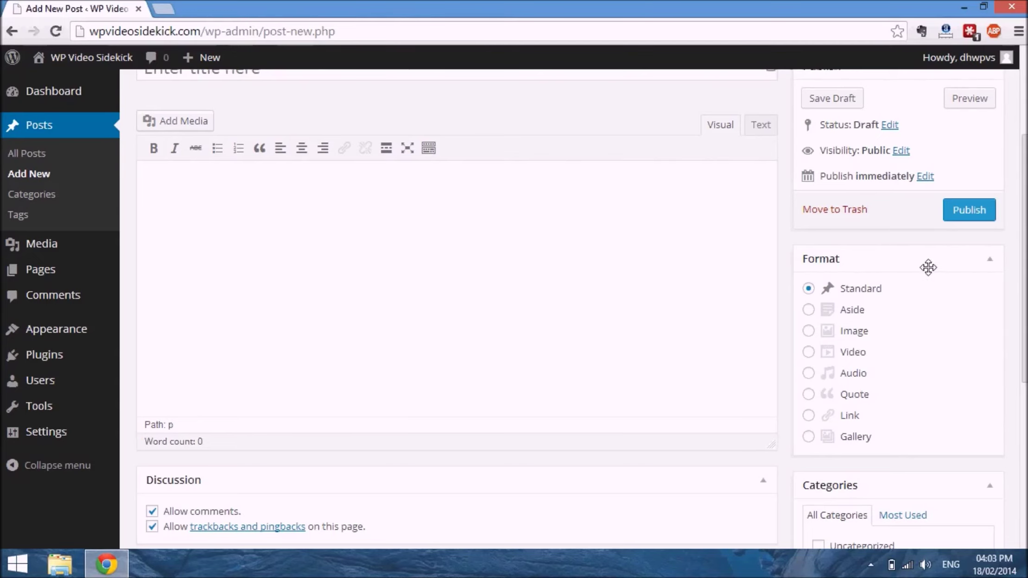
{"action": "scroll", "coordinate": [924, 265], "scroll_direction": "down", "scroll_amount": 3}
{"action": "scroll", "coordinate": [923, 266], "scroll_direction": "up", "scroll_amount": 3}
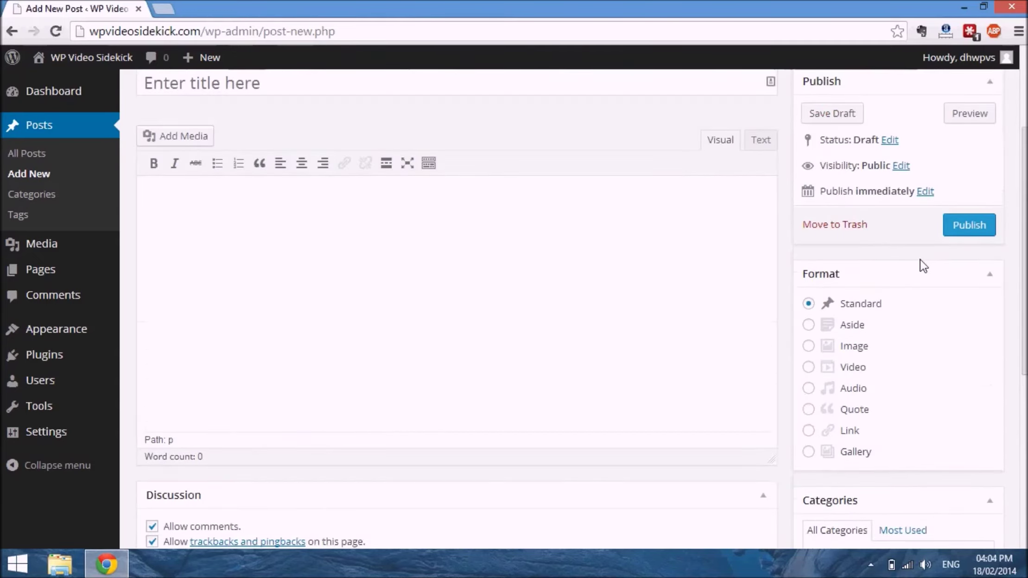
{"action": "scroll", "coordinate": [922, 265], "scroll_direction": "up", "scroll_amount": 3}
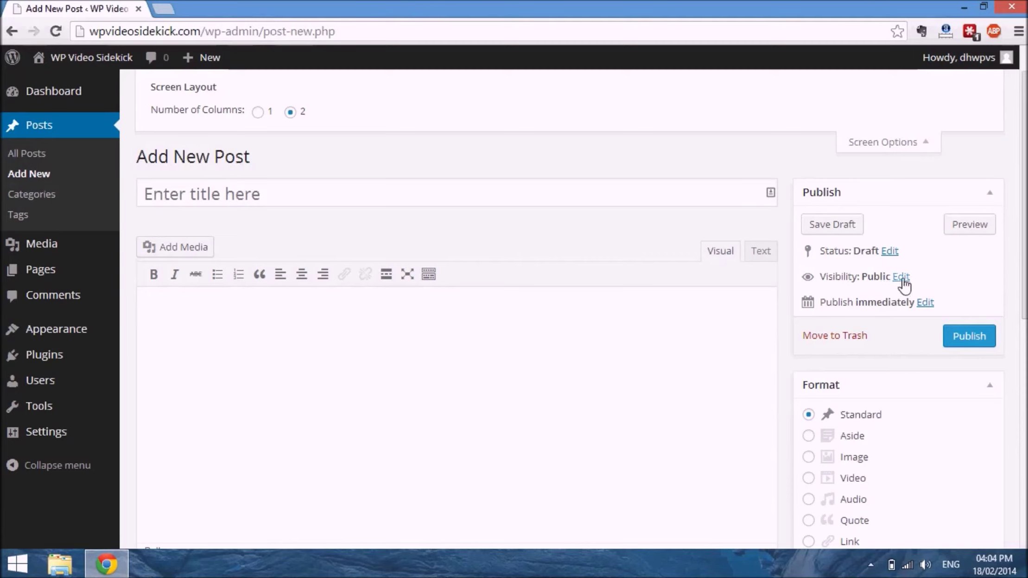
- Try Password protected and Private visibility for the post, then leave it Public
{"action": "left_click", "coordinate": [902, 277]}
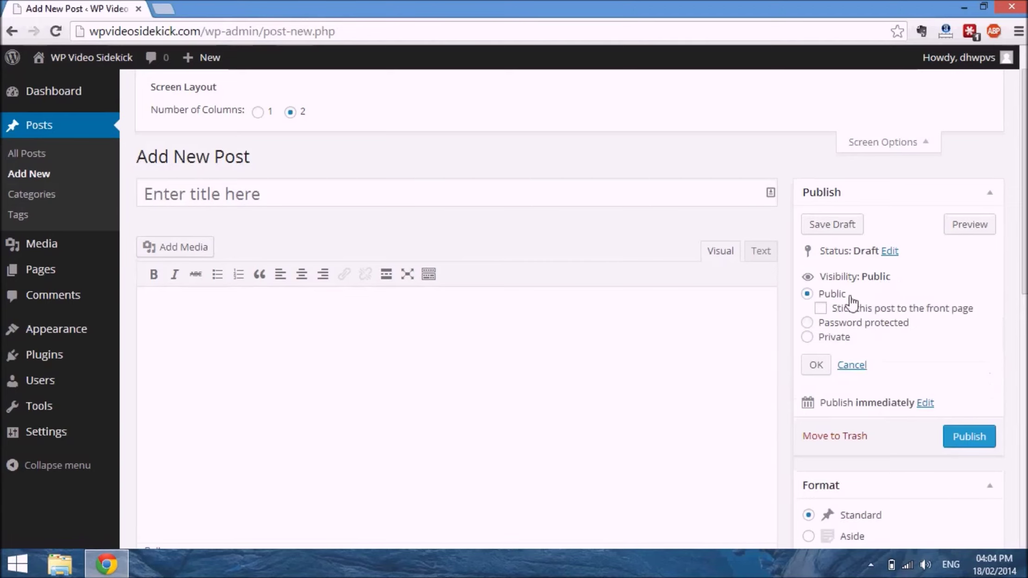
{"action": "left_click", "coordinate": [813, 324]}
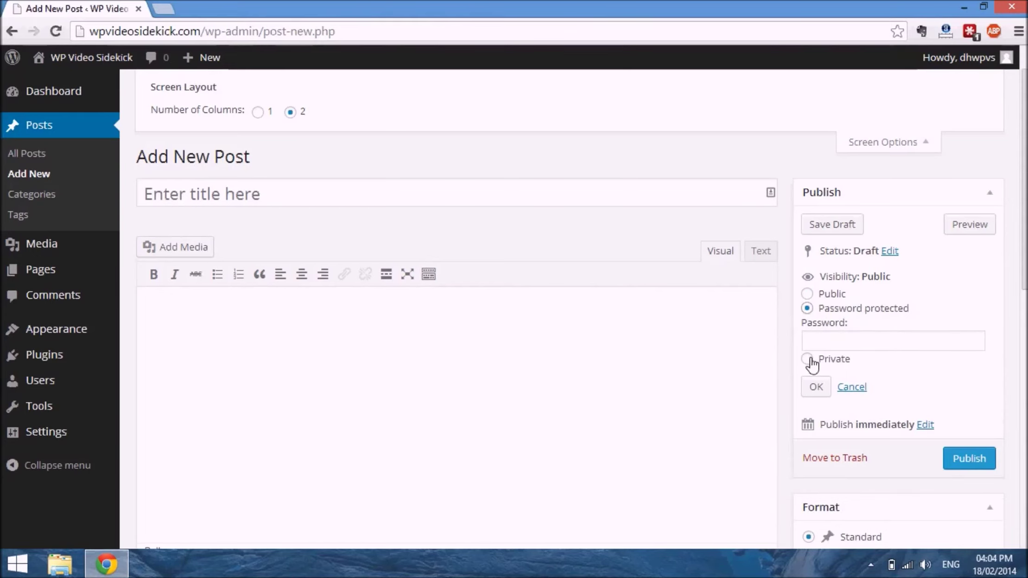
{"action": "left_click", "coordinate": [811, 359]}
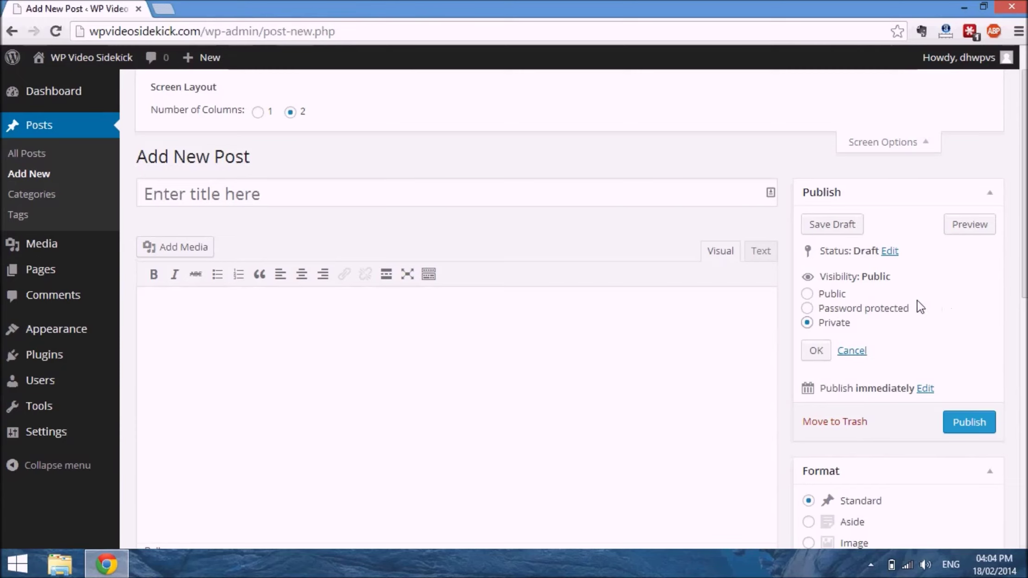
{"action": "left_click", "coordinate": [807, 308]}
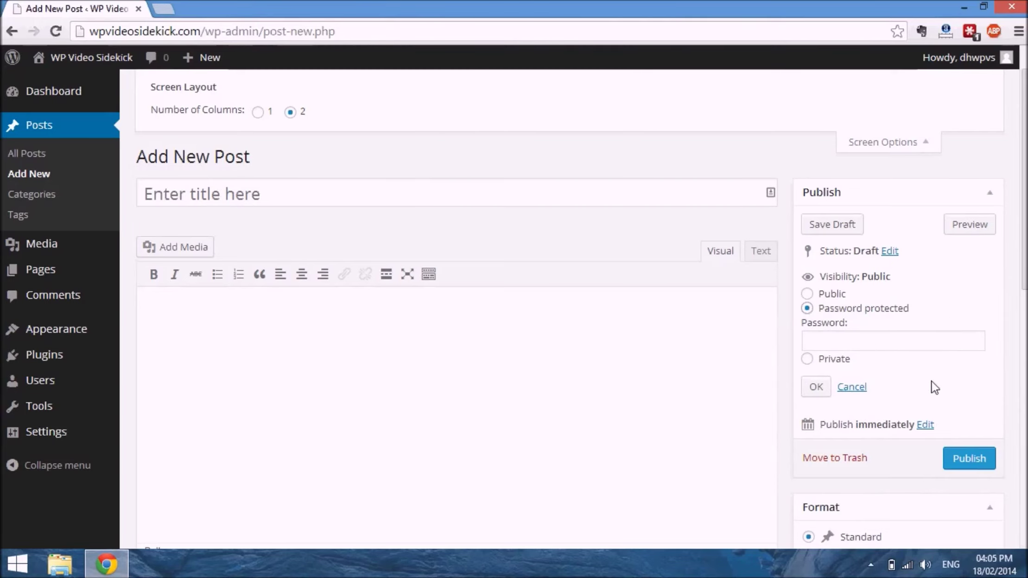
{"action": "scroll", "coordinate": [934, 388], "scroll_direction": "down", "scroll_amount": 3}
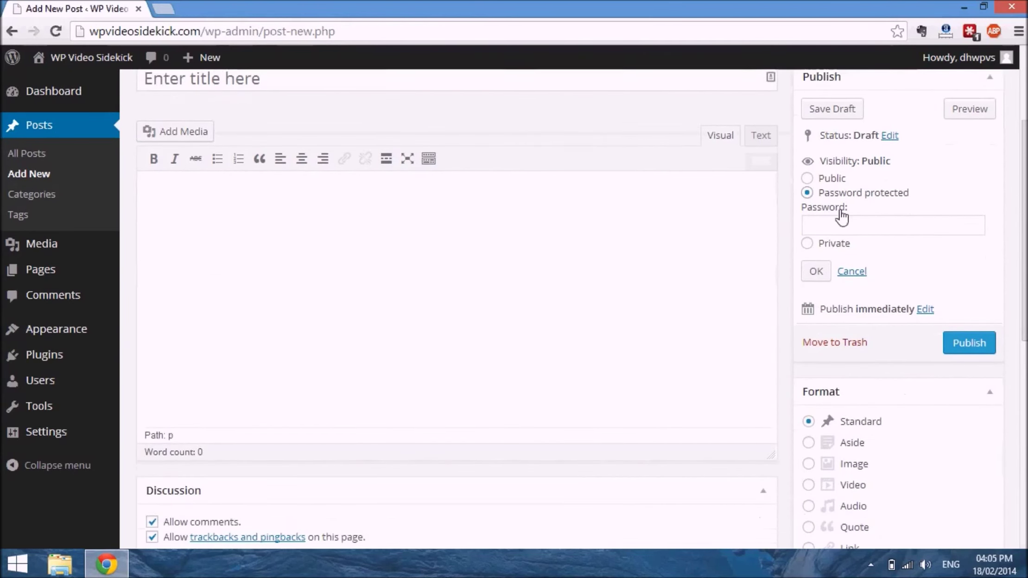
{"action": "left_click", "coordinate": [807, 179]}
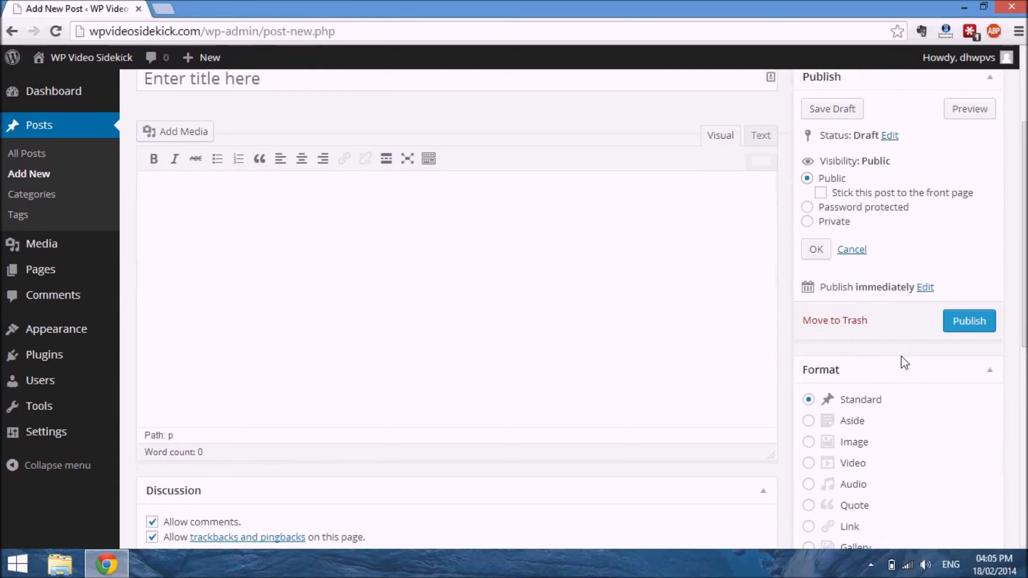
{"action": "scroll", "coordinate": [906, 362], "scroll_direction": "down", "scroll_amount": 3}
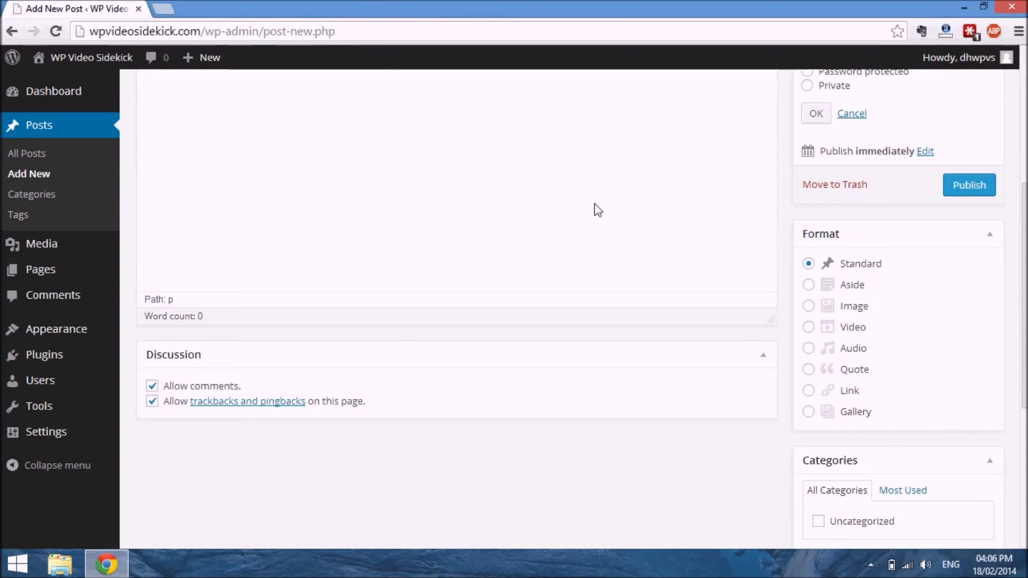
{"action": "scroll", "coordinate": [598, 210], "scroll_direction": "down", "scroll_amount": 2}
{"action": "scroll", "coordinate": [598, 210], "scroll_direction": "up", "scroll_amount": 4}
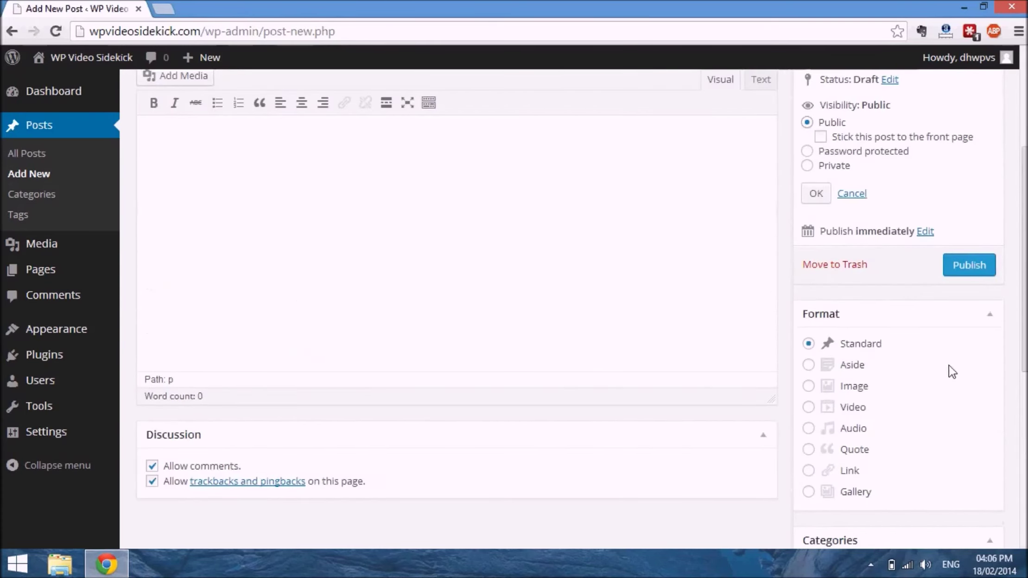
{"action": "scroll", "coordinate": [952, 372], "scroll_direction": "down", "scroll_amount": 4}
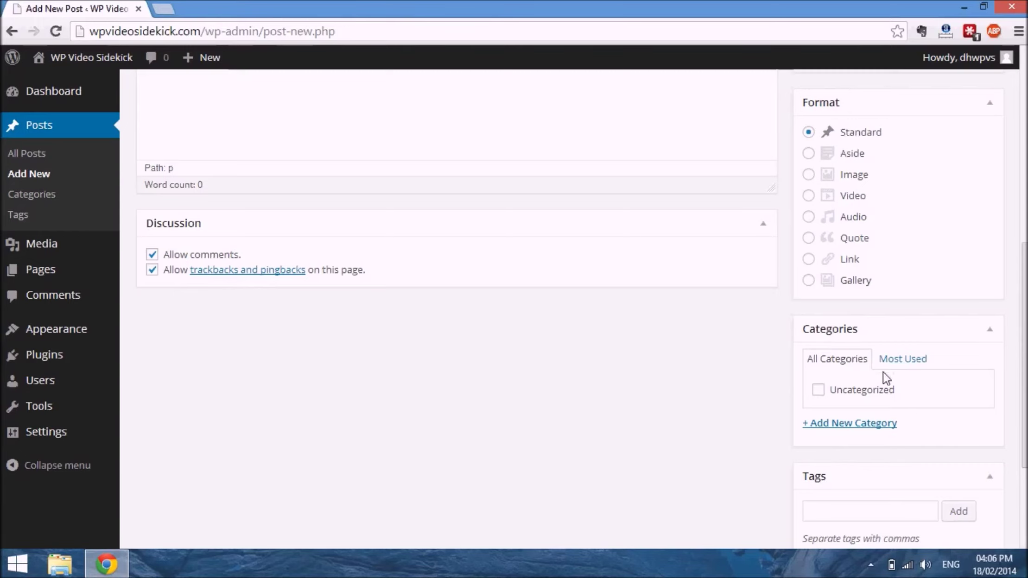
- Open the Add New Category form and place the cursor in the post's Tags field
{"action": "left_click", "coordinate": [832, 431]}
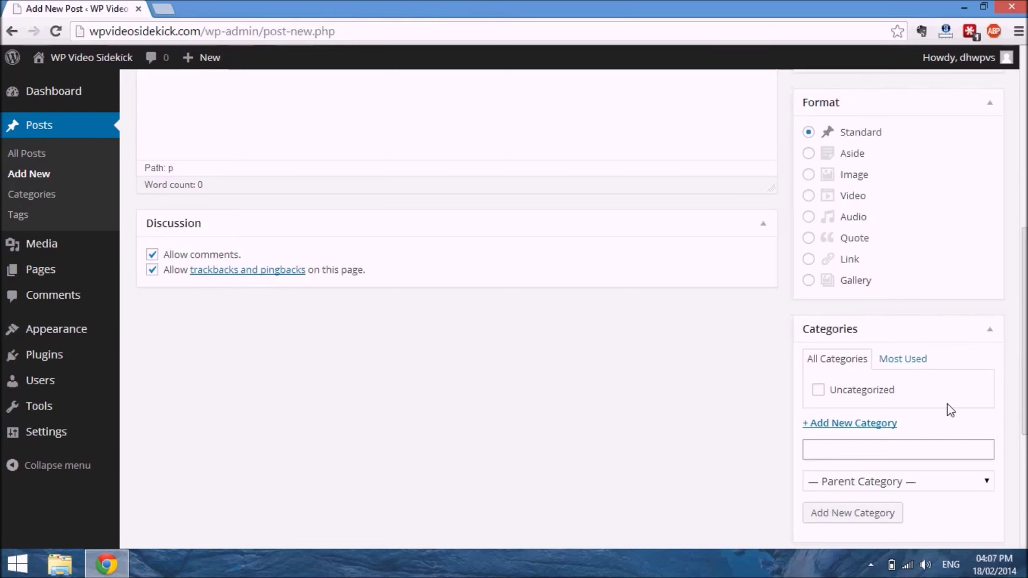
{"action": "scroll", "coordinate": [947, 404], "scroll_direction": "down", "scroll_amount": 3}
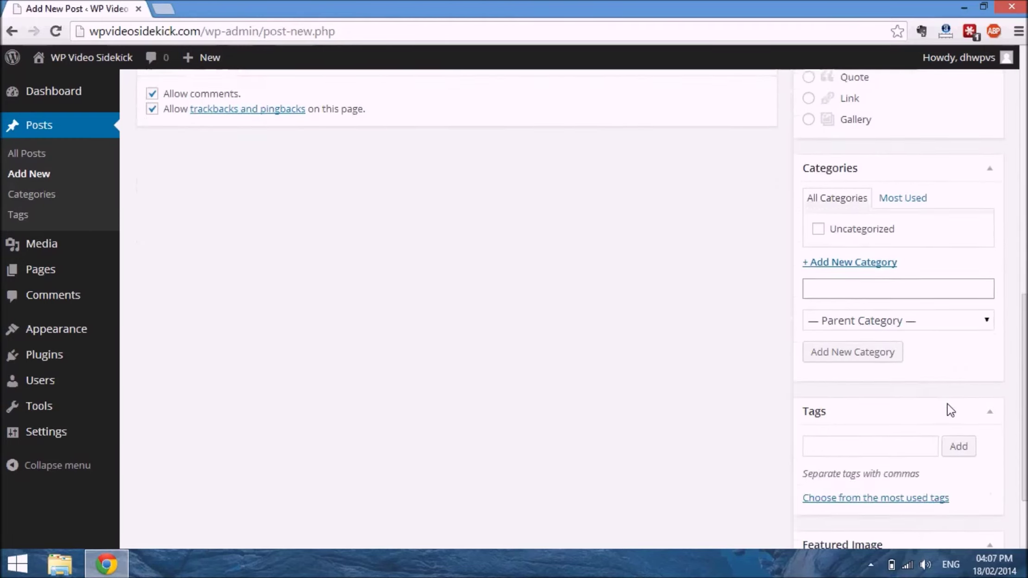
{"action": "scroll", "coordinate": [947, 404], "scroll_direction": "down", "scroll_amount": 1}
{"action": "left_click", "coordinate": [897, 407]}
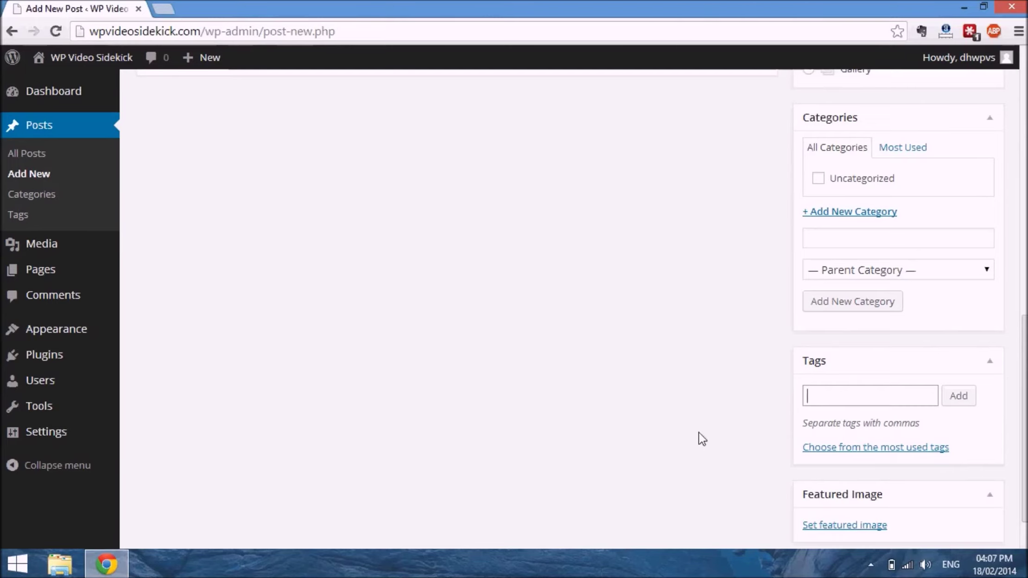
{"action": "scroll", "coordinate": [698, 433], "scroll_direction": "down", "scroll_amount": 2}
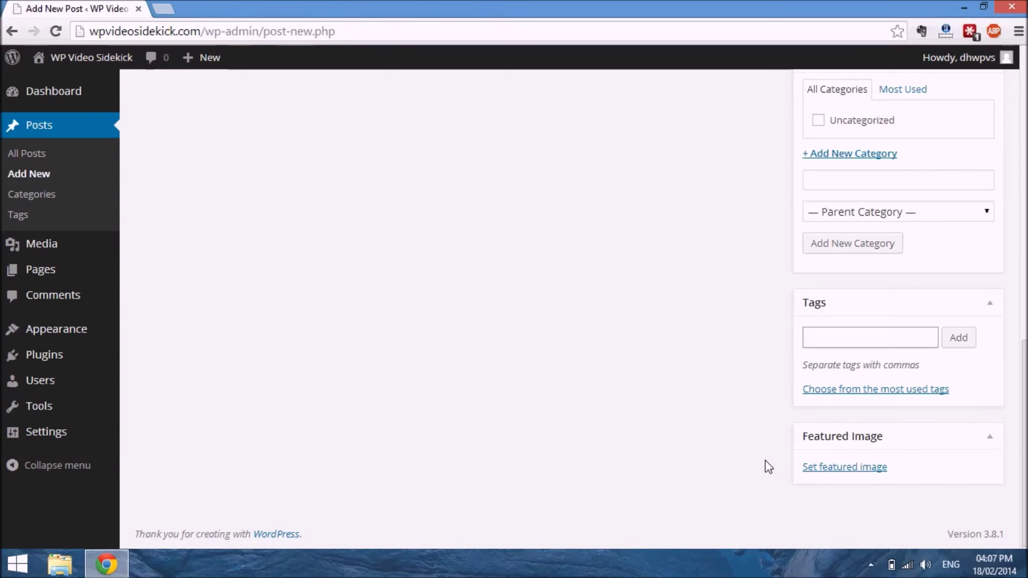
{"action": "scroll", "coordinate": [765, 461], "scroll_direction": "up", "scroll_amount": 15}
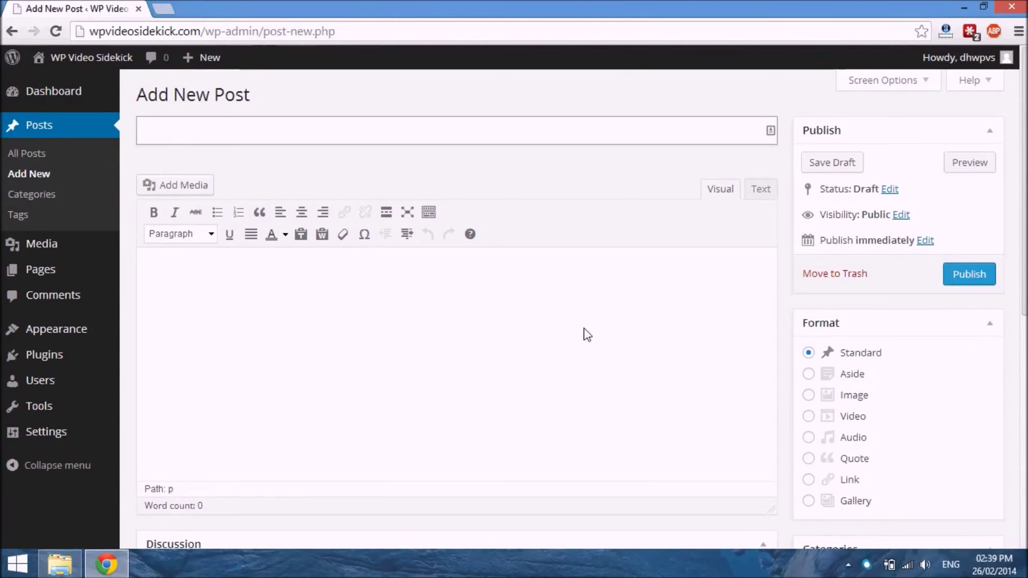
- Title the post 'Test Post' and paste a 60-word Lorem ipsum paragraph into its body
{"action": "type", "text": "Test Post"}
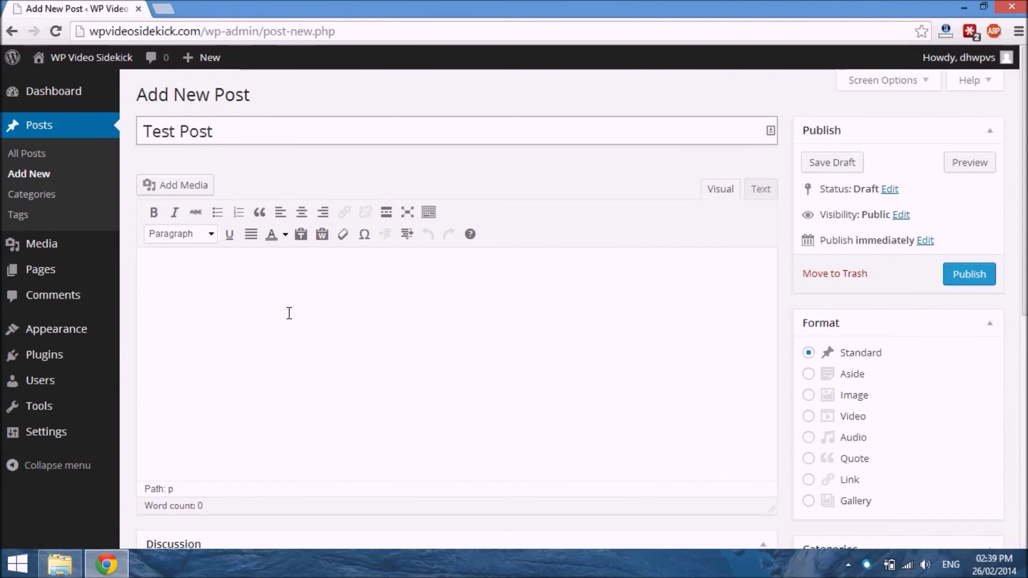
{"action": "left_click", "coordinate": [287, 314]}
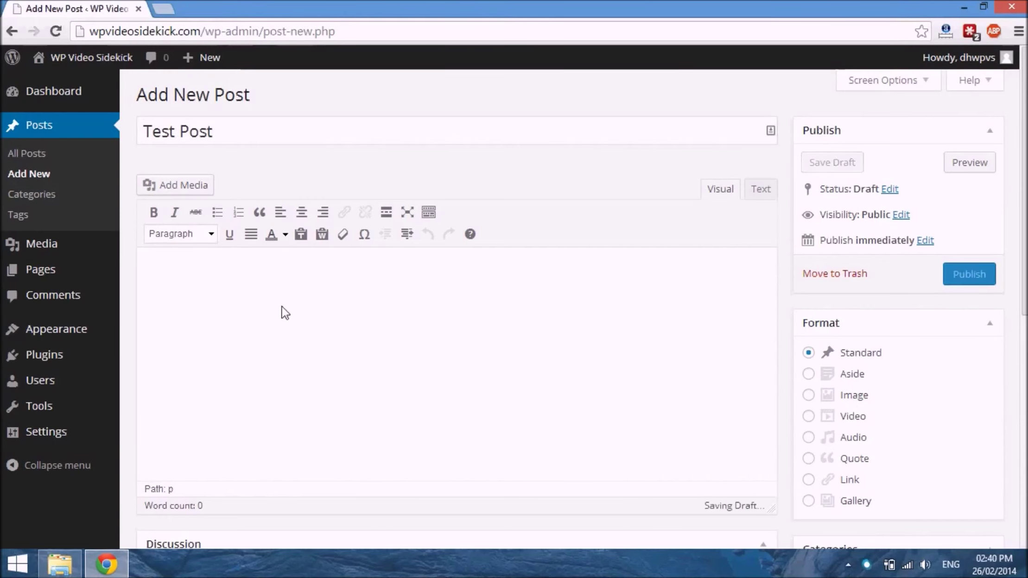
{"action": "type", "text": "Lorem ipsum dolor sit amet, consectetur adipiscing elit. Quisque eget sollicitudin diam. Curabitur eu venenatis diam, ac feugiat justo. Suspendisse convallis auctor turpis, porttitor facilisis justo porta adipiscing. Suspendisse potenti. Nam auctor vestibulum libero, sed placerat felis pulvinar et. Morbi tincidunt, urna nec porttitor mattis, erat lacus venenatis odio, ac commodo magna nisi in purus. Morbi viverra nec arcu id scelerisque."}
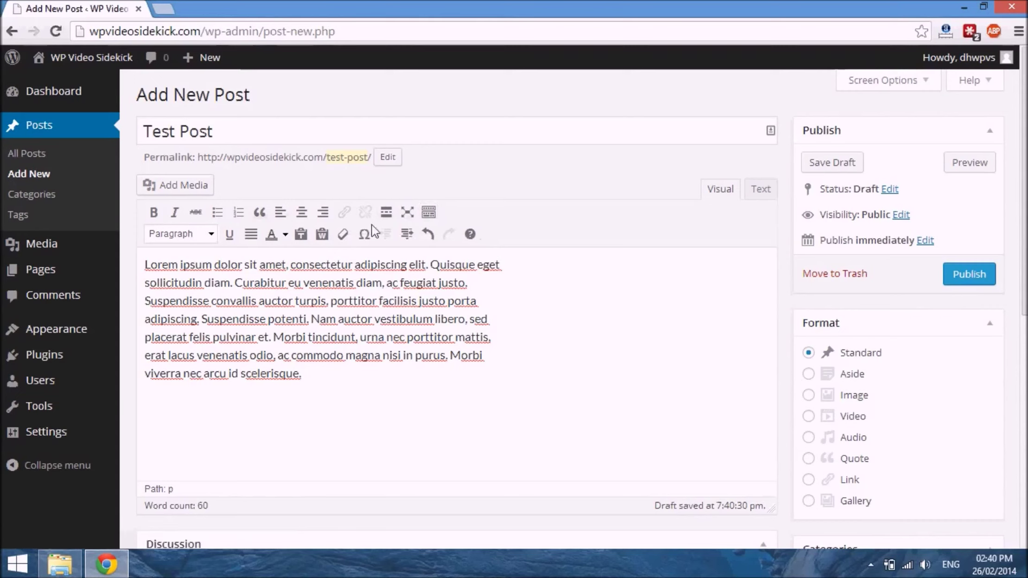
- Hide and re-show the Kitchen Sink toolbar row, and glance at the paragraph style list
{"action": "left_click", "coordinate": [427, 213]}
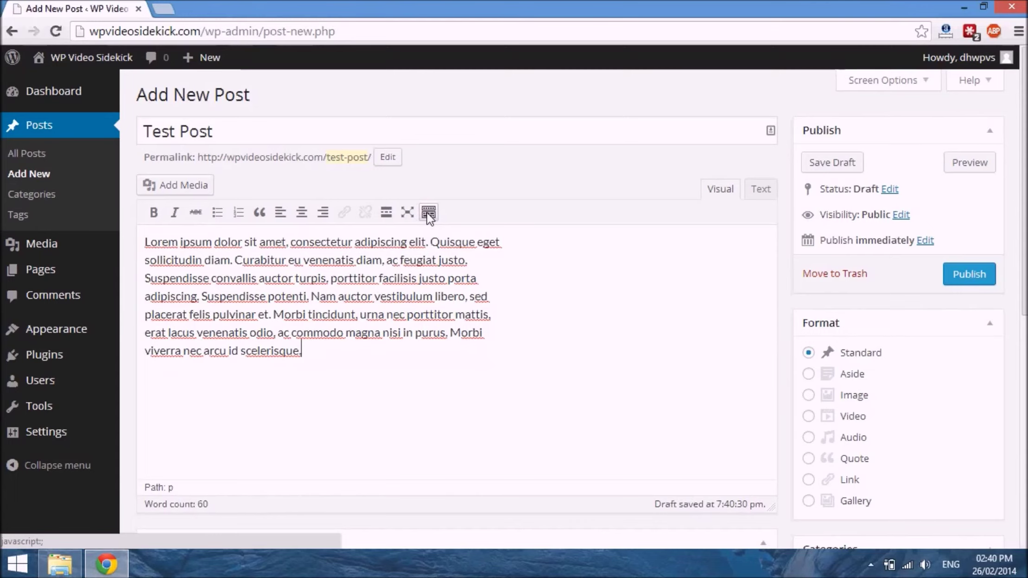
{"action": "left_click", "coordinate": [427, 212]}
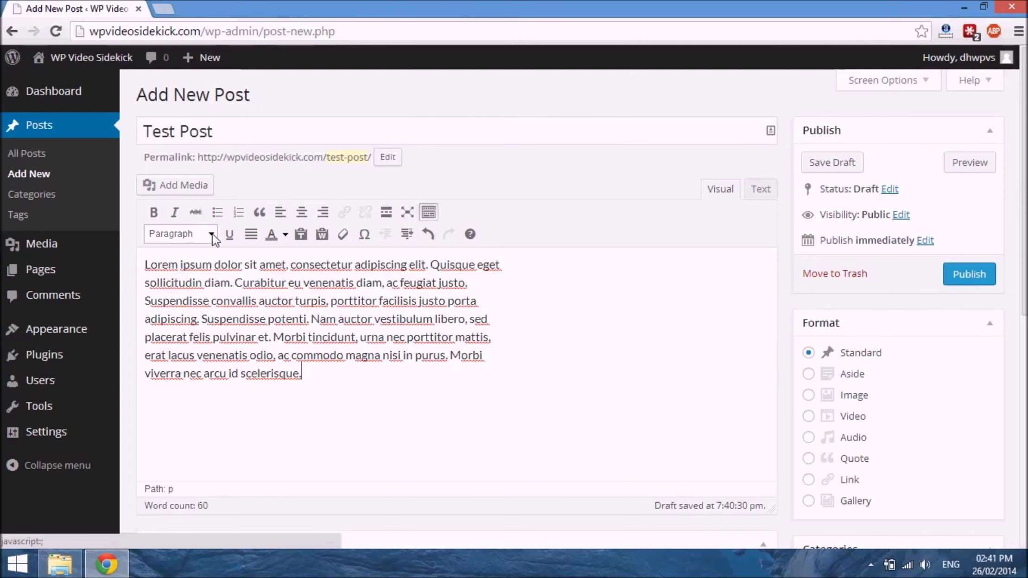
{"action": "left_click", "coordinate": [212, 234]}
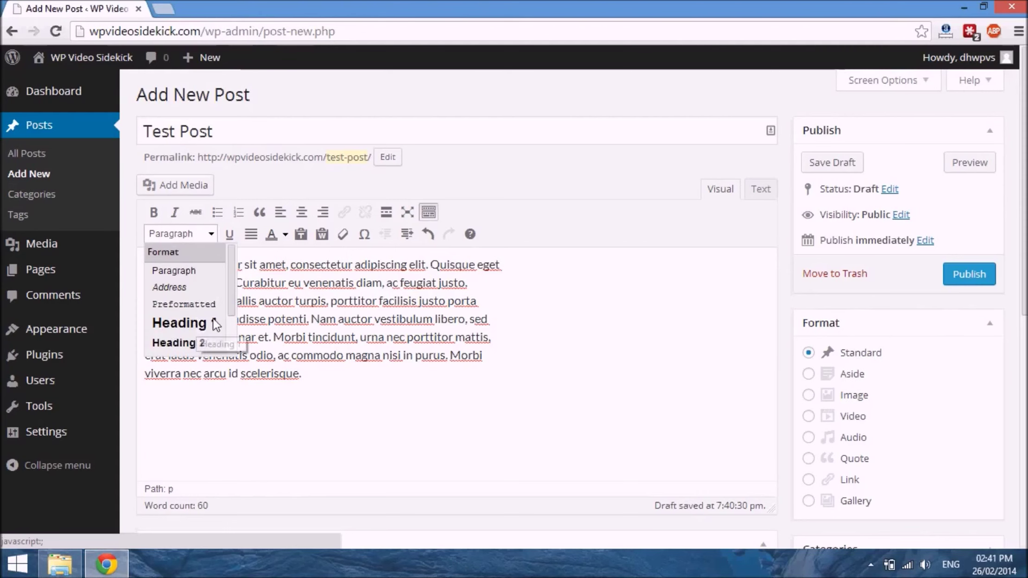
{"action": "left_click", "coordinate": [318, 306]}
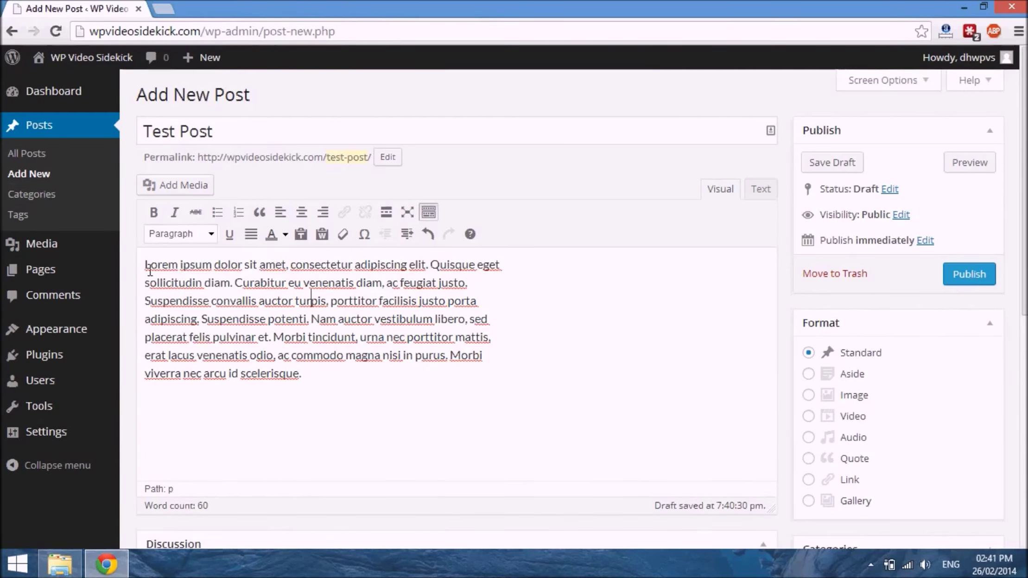
- Bold 'Lorem ipsum dolor sit amet' and begin a new paragraph at 'Suspendisse'
{"action": "left_click_drag", "start_coordinate": [147, 271], "coordinate": [289, 274]}
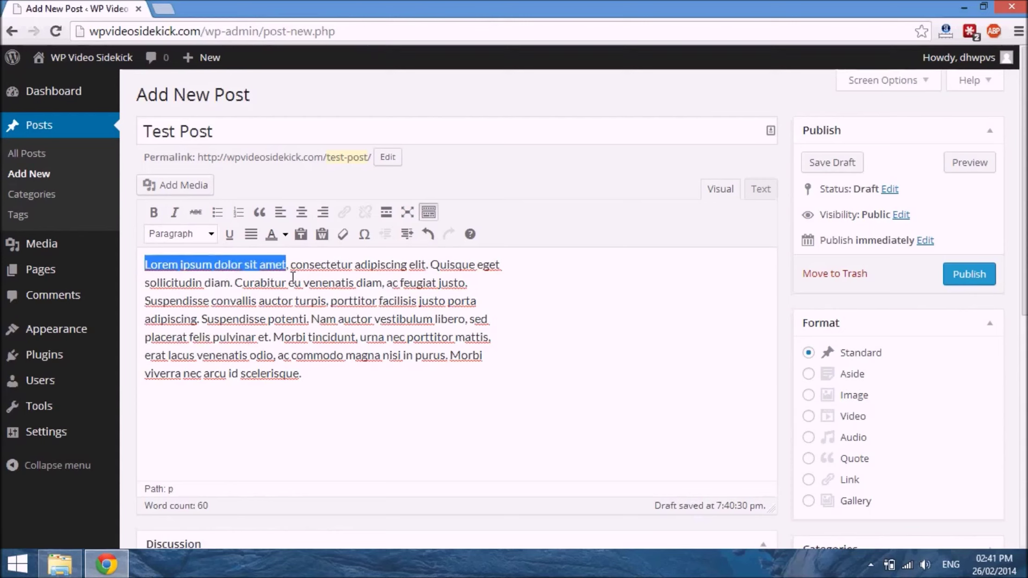
{"action": "left_click", "coordinate": [154, 212]}
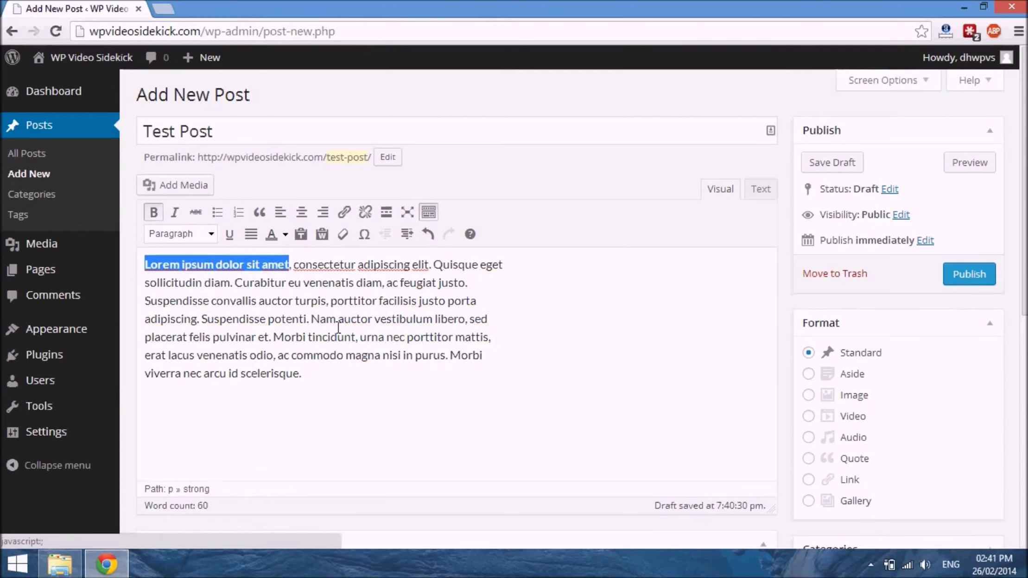
{"action": "left_click", "coordinate": [331, 300]}
{"action": "left_click", "coordinate": [148, 302]}
{"action": "key", "text": "Return"}
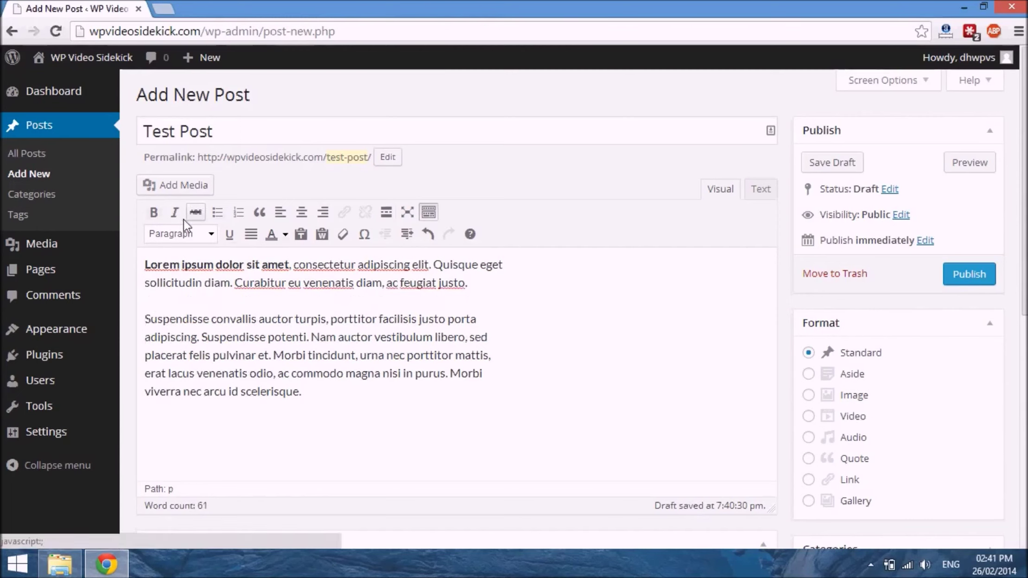
- Try block-quoting the 'Suspendisse' paragraph, then undo it
{"action": "left_click", "coordinate": [147, 319]}
{"action": "left_click_drag", "start_coordinate": [151, 329], "coordinate": [210, 324]}
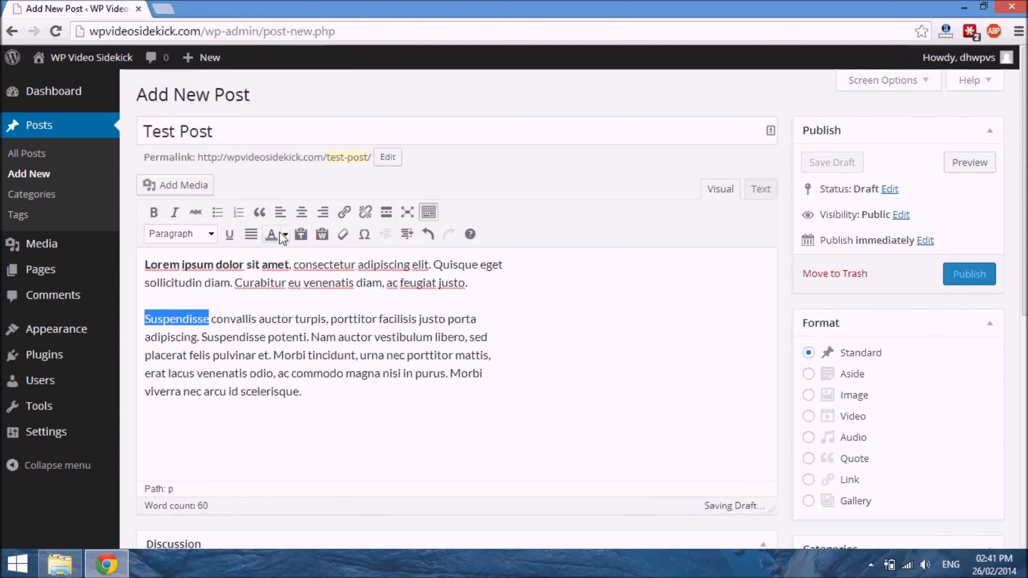
{"action": "left_click", "coordinate": [261, 216]}
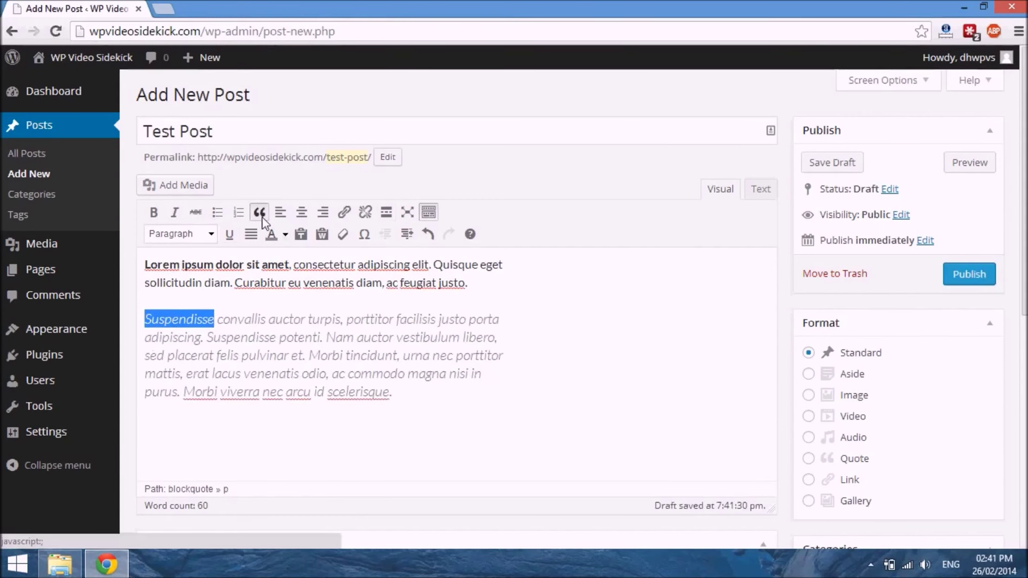
{"action": "key", "text": "ctrl+z"}
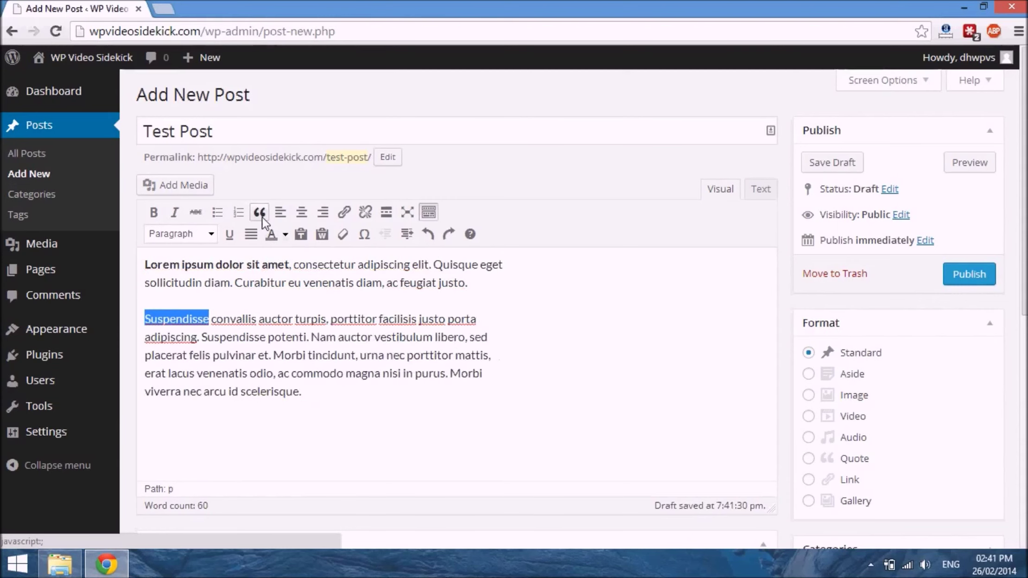
{"action": "left_click", "coordinate": [217, 324]}
- Break the paragraph after 'porta' and format the 'Suspendisse convallis… porta' line as a block quote
{"action": "left_click_drag", "start_coordinate": [145, 320], "coordinate": [482, 318]}
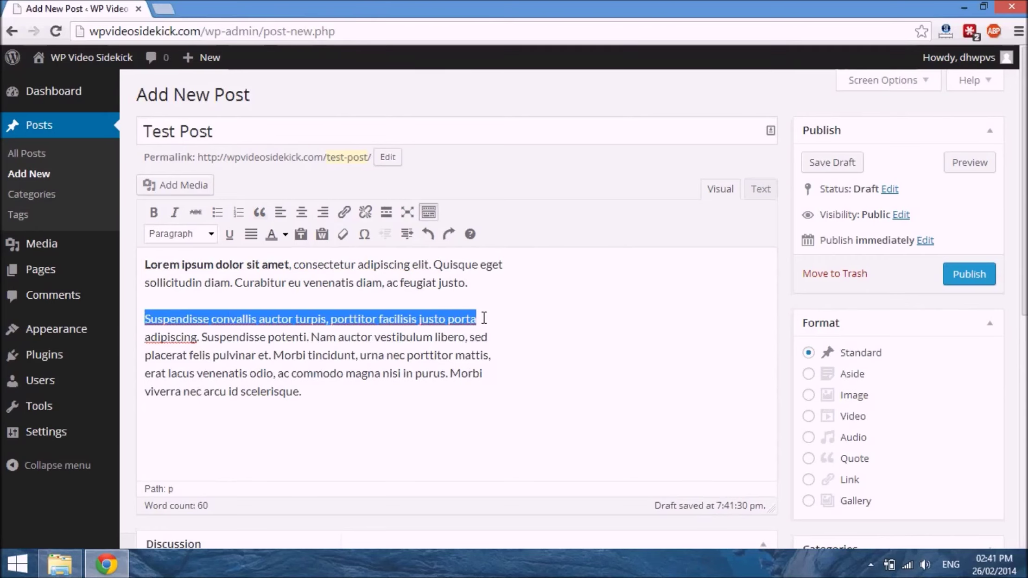
{"action": "left_click", "coordinate": [487, 323]}
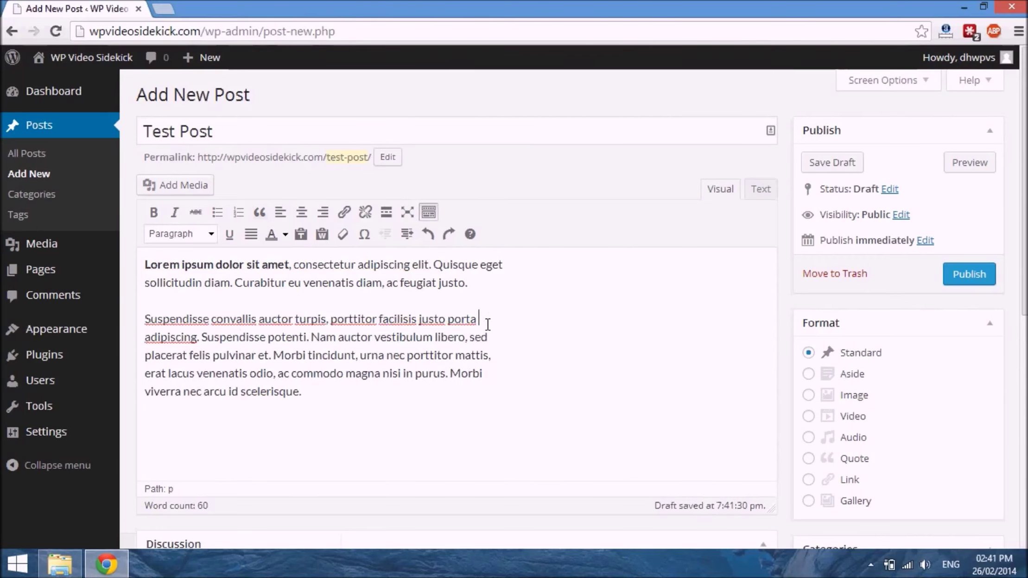
{"action": "key", "text": "Return"}
{"action": "left_click_drag", "start_coordinate": [480, 320], "coordinate": [143, 334]}
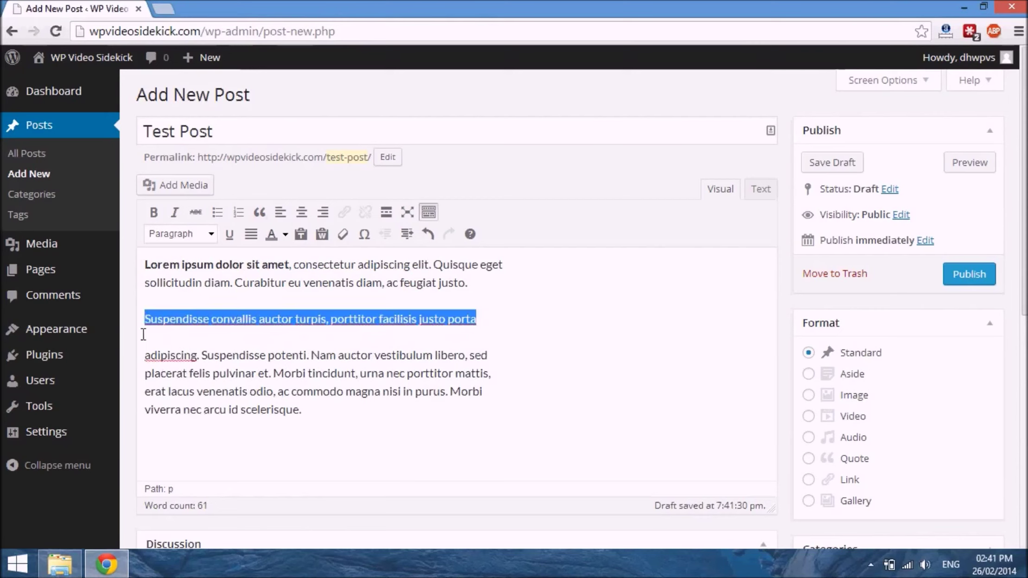
{"action": "left_click", "coordinate": [259, 212]}
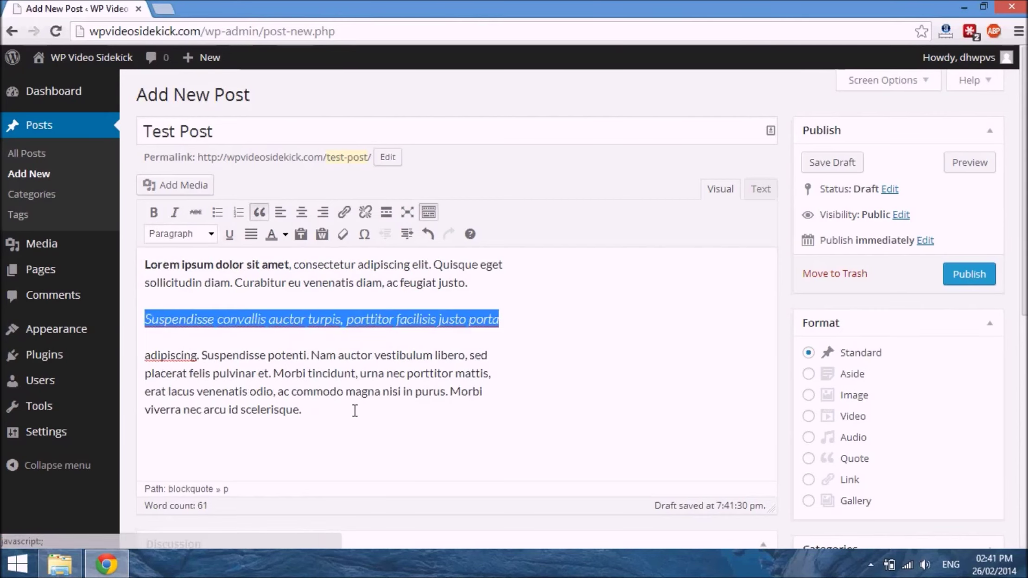
{"action": "left_click", "coordinate": [360, 373]}
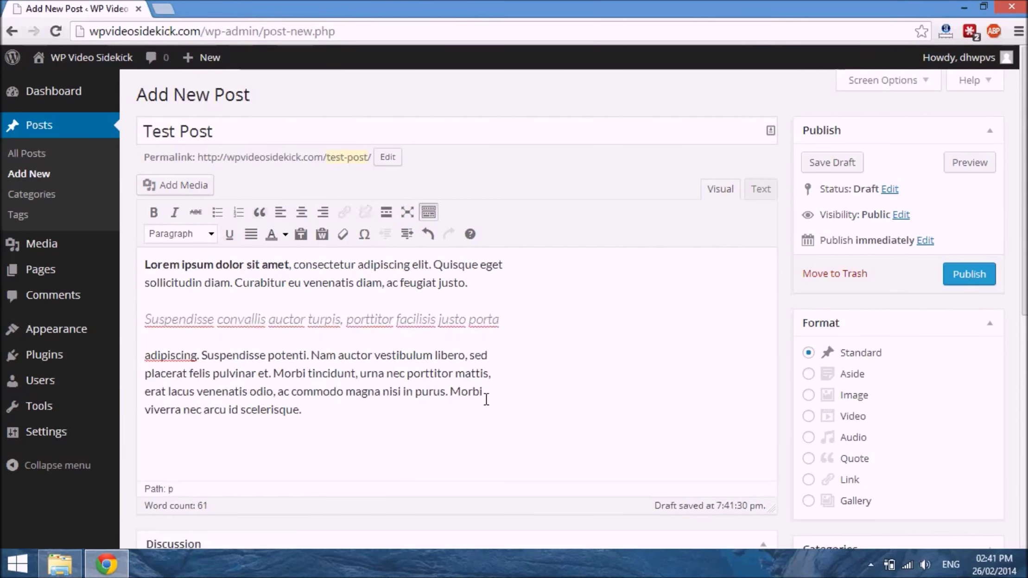
{"action": "double_click", "coordinate": [459, 397]}
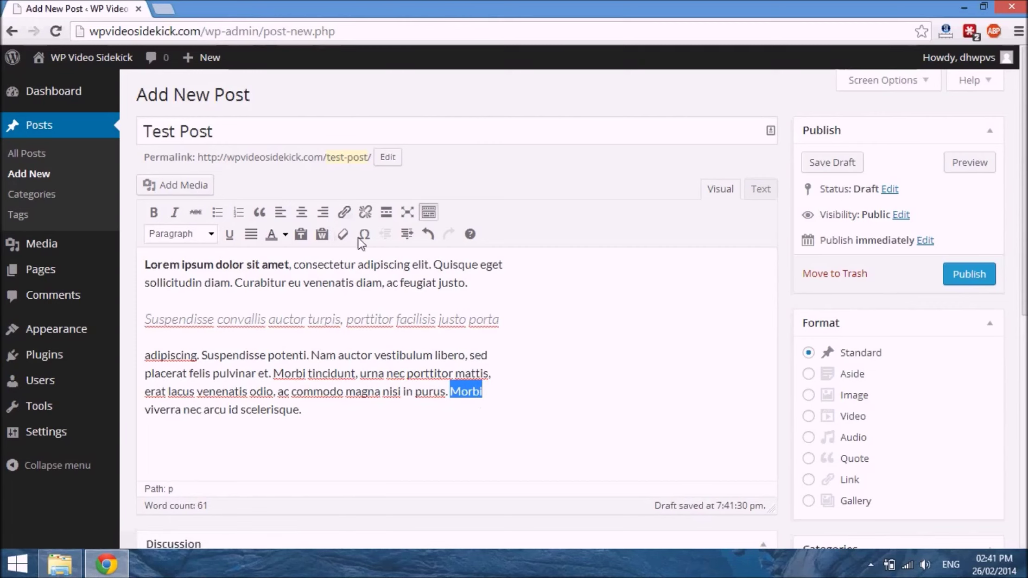
{"action": "left_click", "coordinate": [345, 214]}
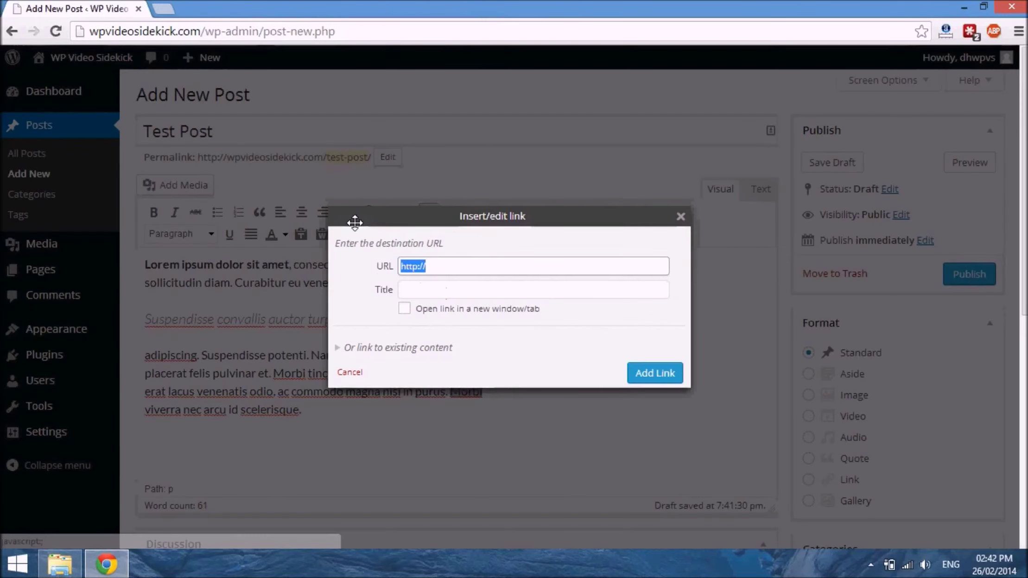
{"action": "left_click", "coordinate": [472, 275]}
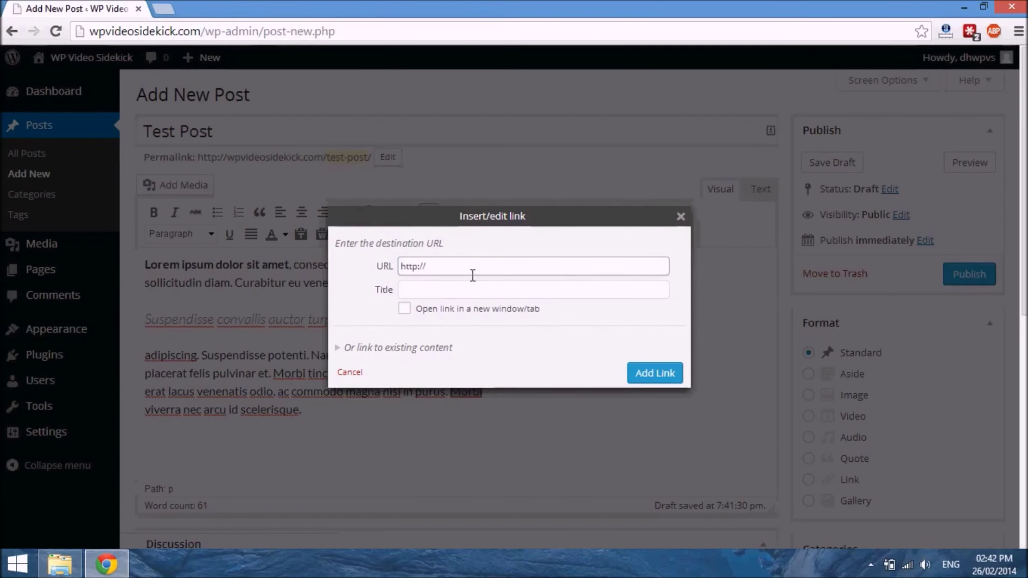
{"action": "type", "text": "google.com"}
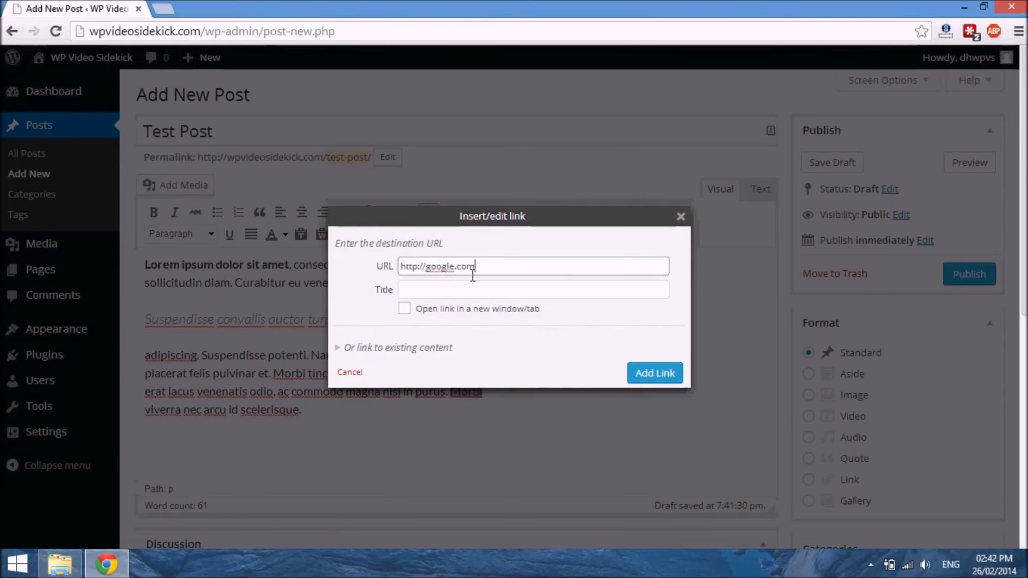
{"action": "left_click", "coordinate": [454, 292]}
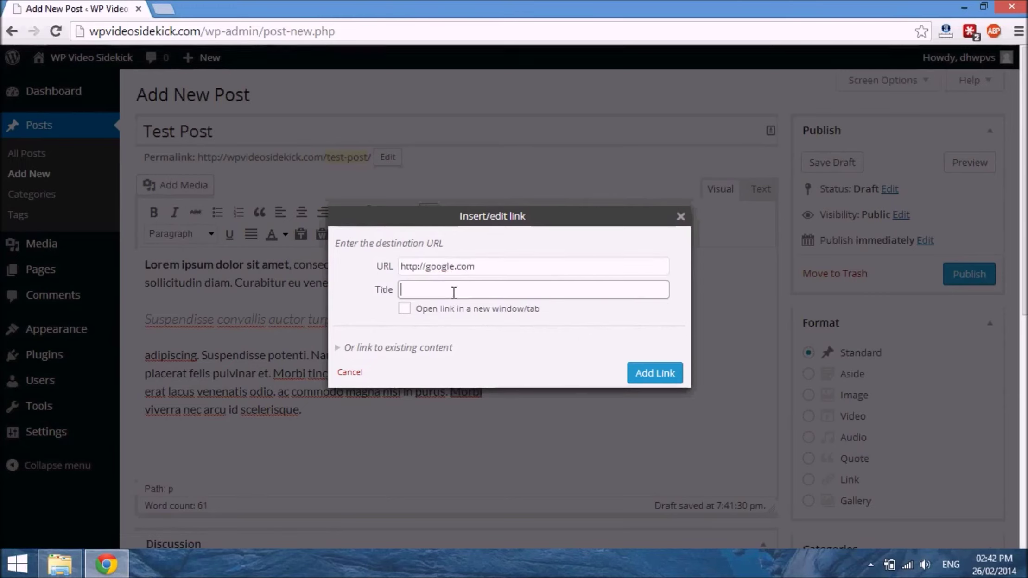
{"action": "left_click", "coordinate": [404, 308]}
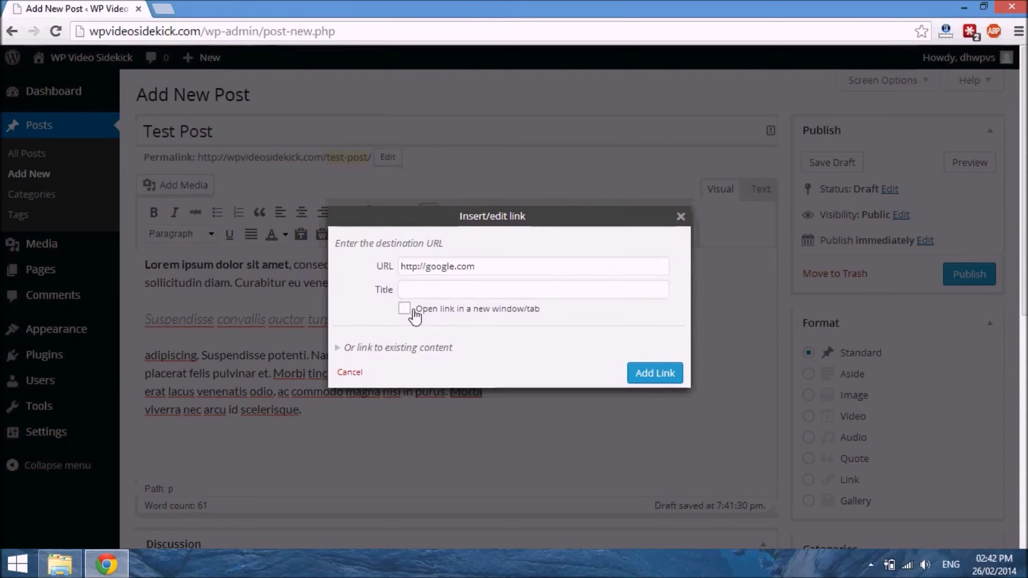
{"action": "left_click", "coordinate": [647, 382]}
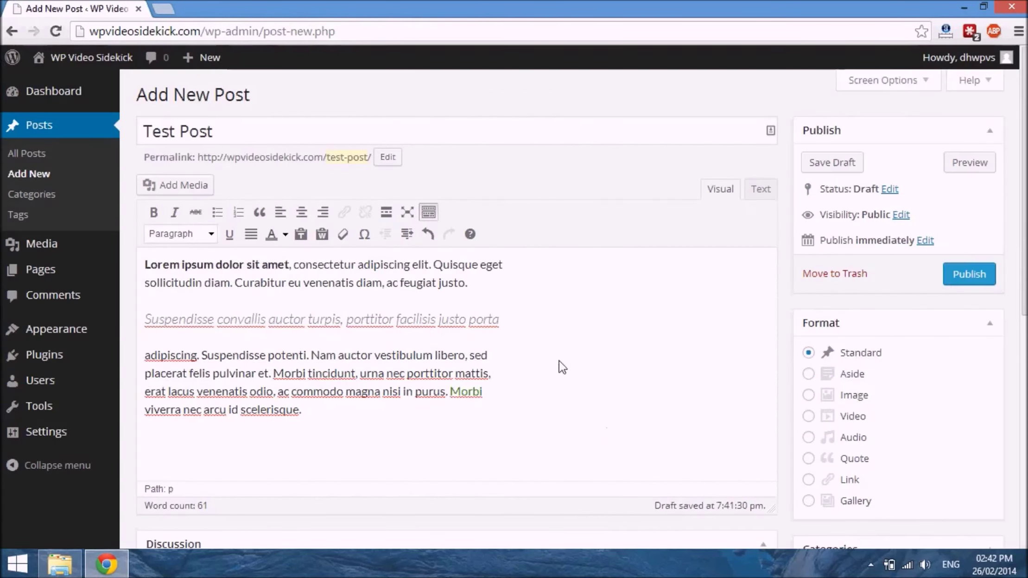
- Tick the Uncategorized category for Test Post, then return to the top of the editor
{"action": "scroll", "coordinate": [621, 374], "scroll_direction": "down", "scroll_amount": 5}
{"action": "scroll", "coordinate": [626, 376], "scroll_direction": "up", "scroll_amount": 5}
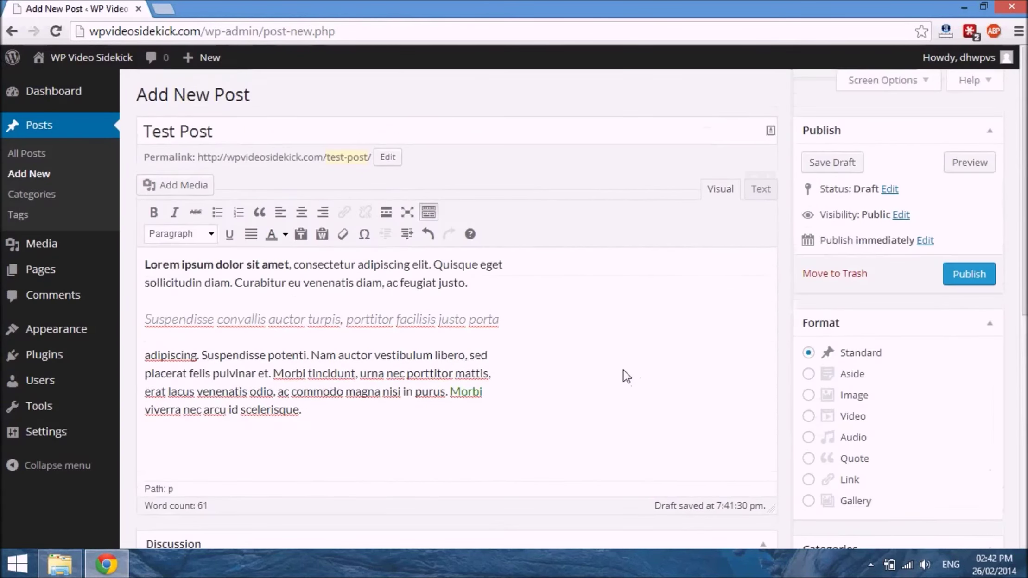
{"action": "scroll", "coordinate": [623, 370], "scroll_direction": "down", "scroll_amount": 4}
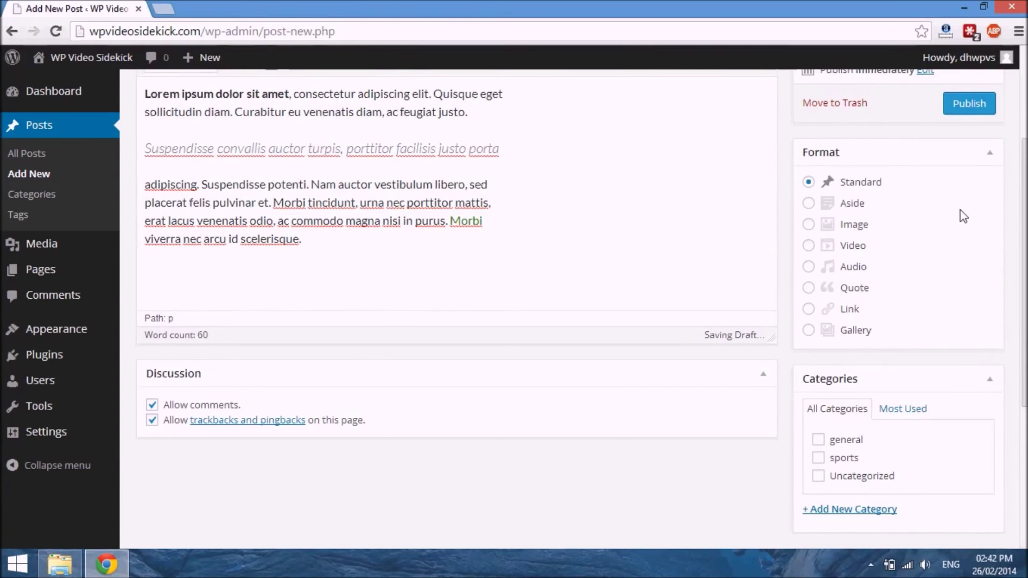
{"action": "scroll", "coordinate": [962, 215], "scroll_direction": "down", "scroll_amount": 2}
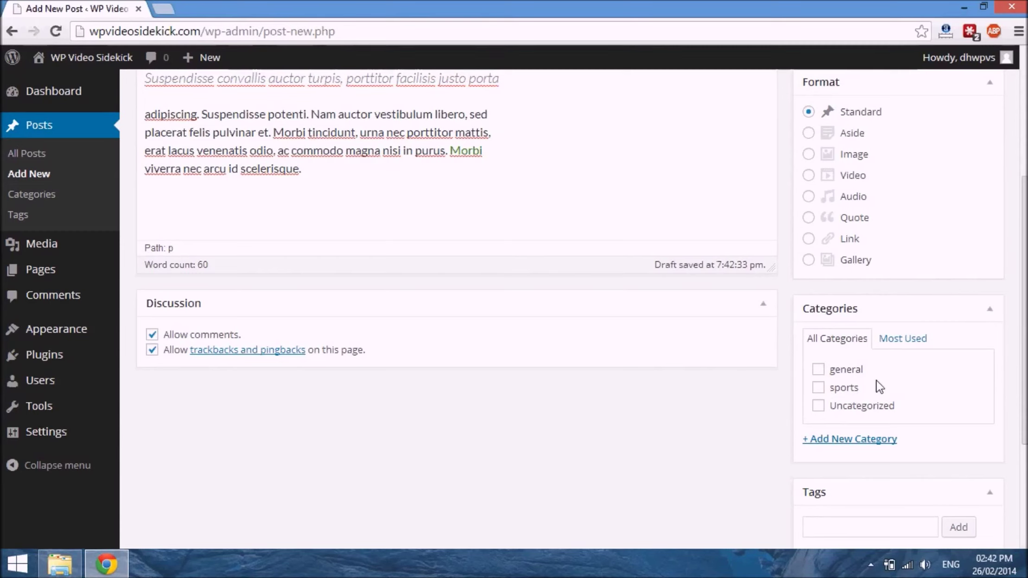
{"action": "left_click", "coordinate": [818, 405]}
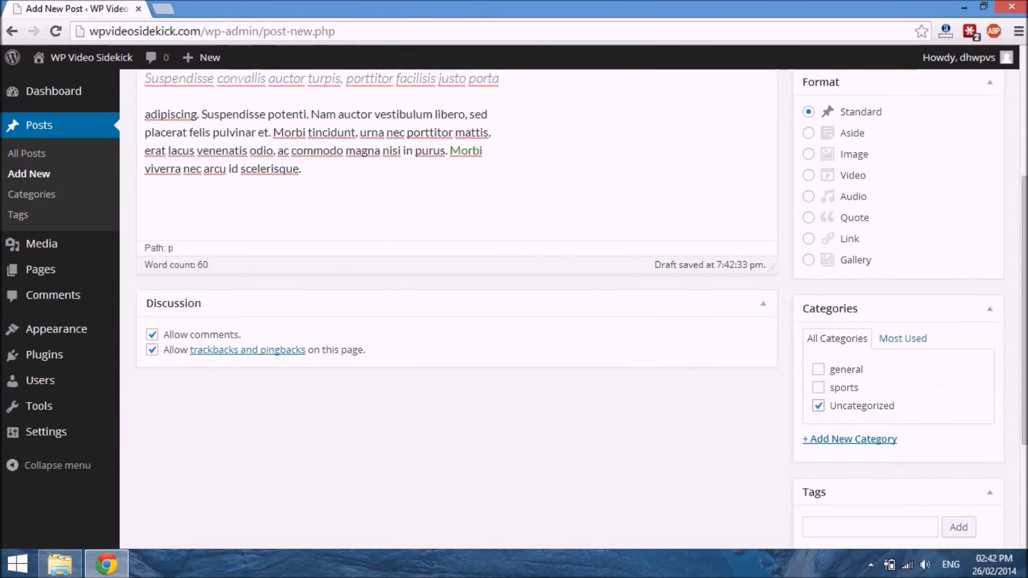
{"action": "scroll", "coordinate": [1023, 218], "scroll_direction": "down", "scroll_amount": 2}
{"action": "scroll", "coordinate": [579, 296], "scroll_direction": "down", "scroll_amount": 1}
{"action": "scroll", "coordinate": [579, 297], "scroll_direction": "up", "scroll_amount": 5}
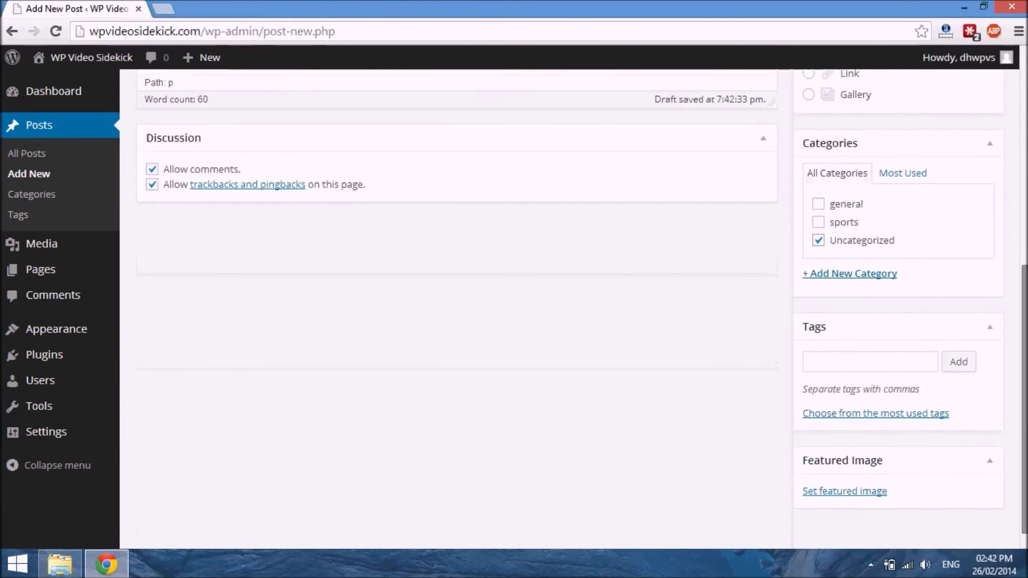
{"action": "scroll", "coordinate": [580, 296], "scroll_direction": "down", "scroll_amount": 5}
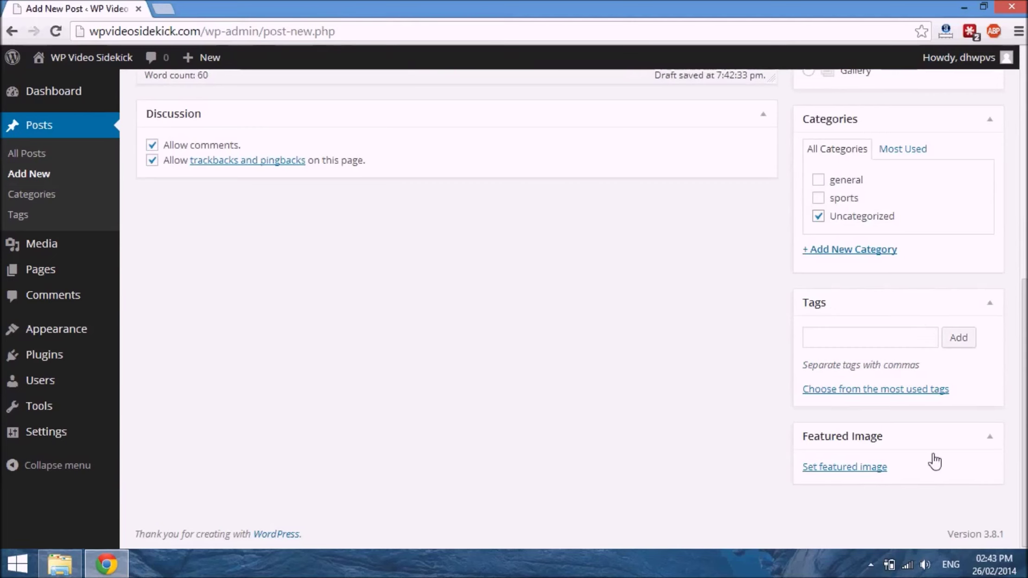
{"action": "left_click_drag", "start_coordinate": [1019, 409], "coordinate": [1009, 258]}
{"action": "scroll", "coordinate": [1009, 230], "scroll_direction": "up", "scroll_amount": 3}
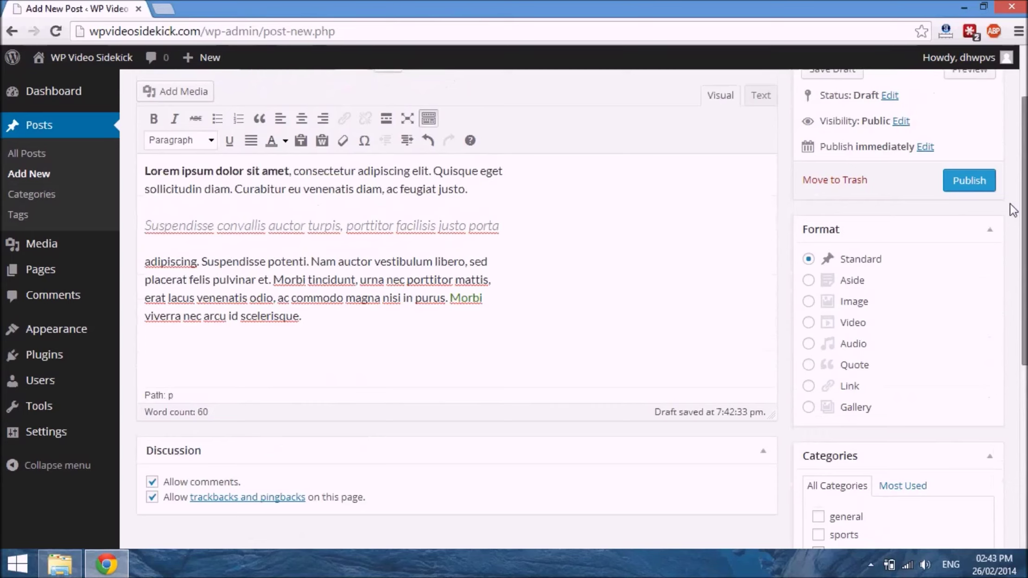
- Publish Test Post and confirm its permalink slug as 'test-post'
{"action": "left_click", "coordinate": [976, 280]}
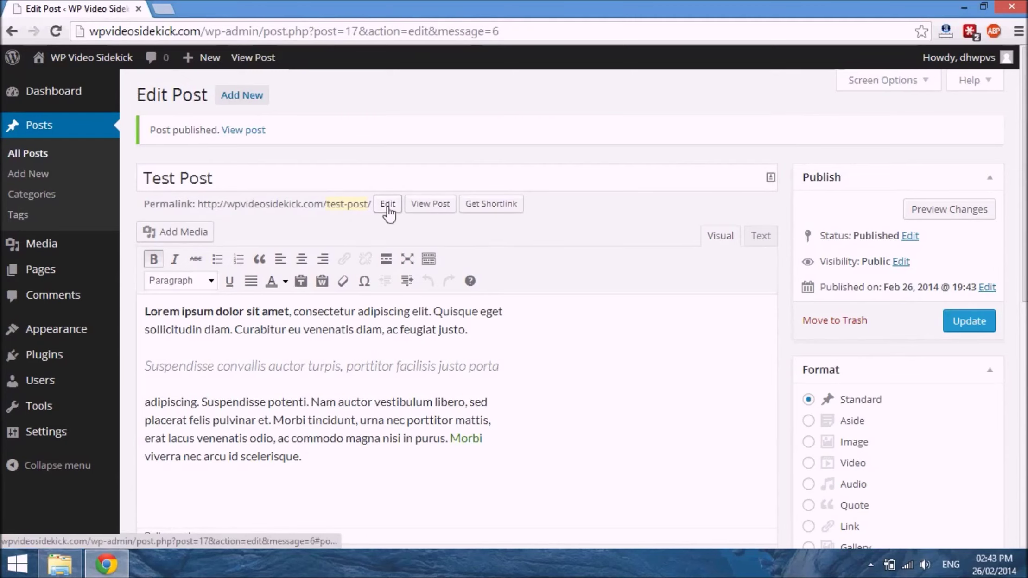
{"action": "left_click", "coordinate": [388, 204]}
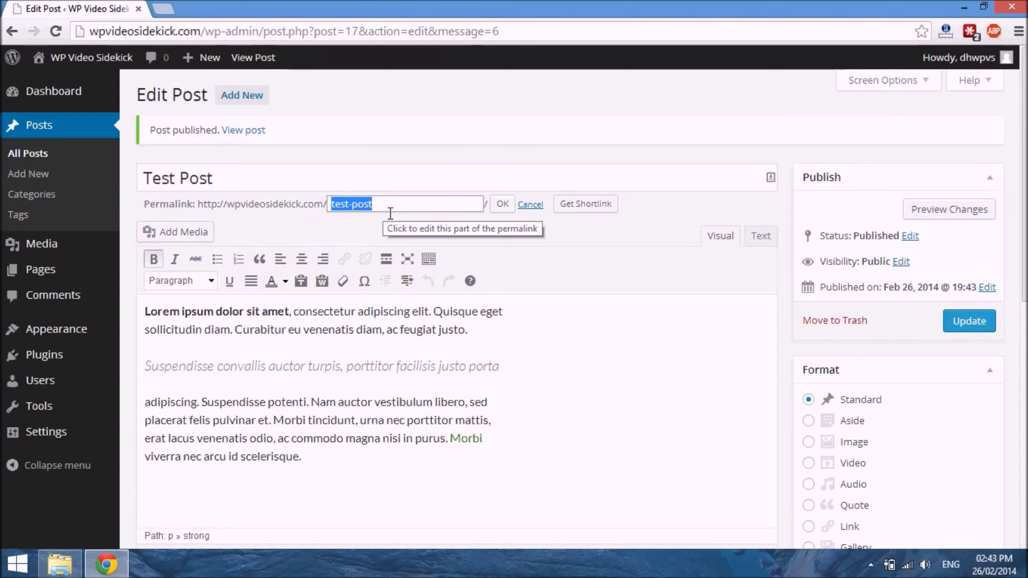
{"action": "left_click", "coordinate": [390, 209]}
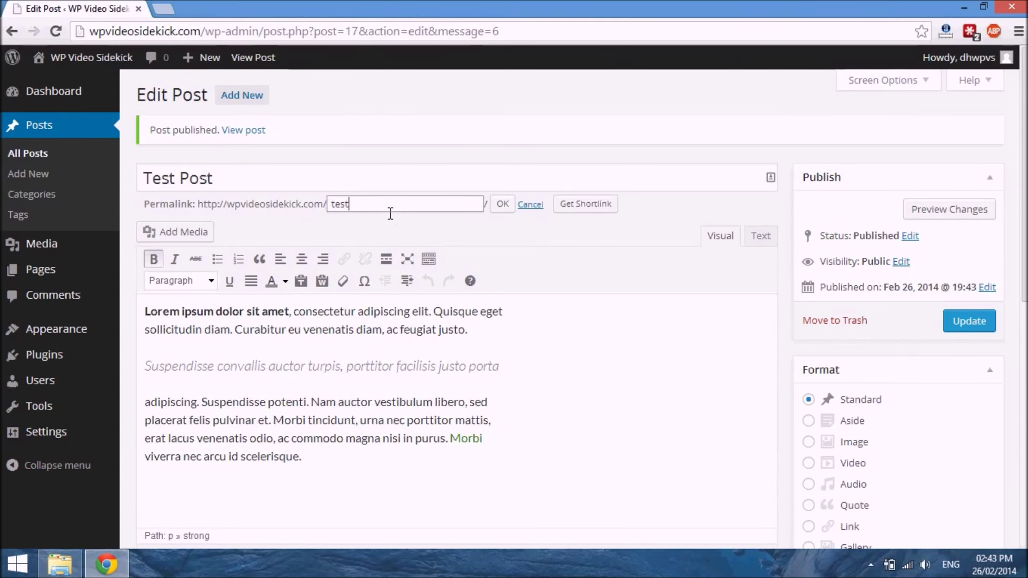
{"action": "type", "text": "po"}
{"action": "left_click", "coordinate": [504, 204]}
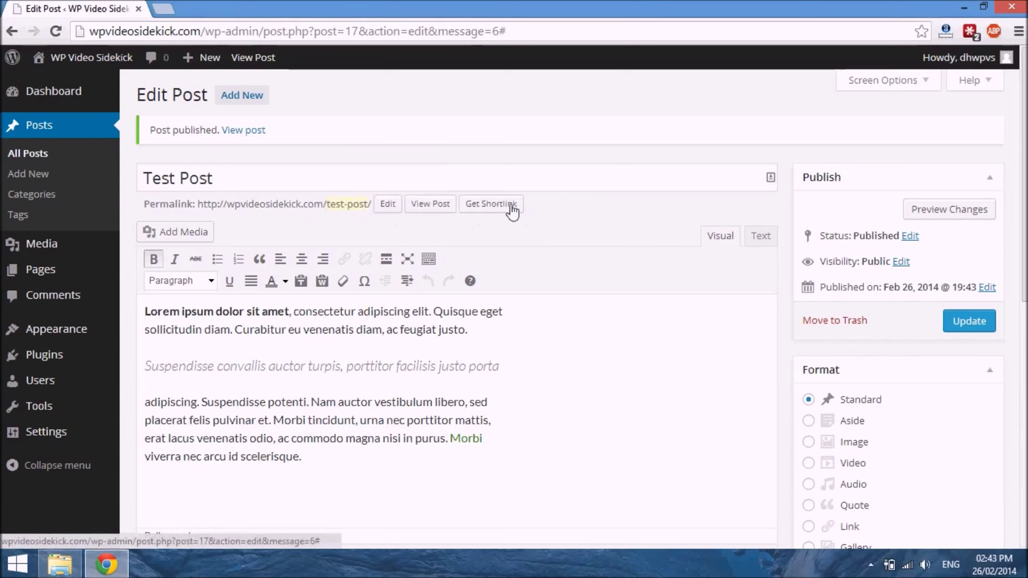
{"action": "right_click", "coordinate": [442, 210]}
- Open the live post, check the Morbi link reaches Google, then close it and return to Edit Post
{"action": "left_click", "coordinate": [459, 212]}
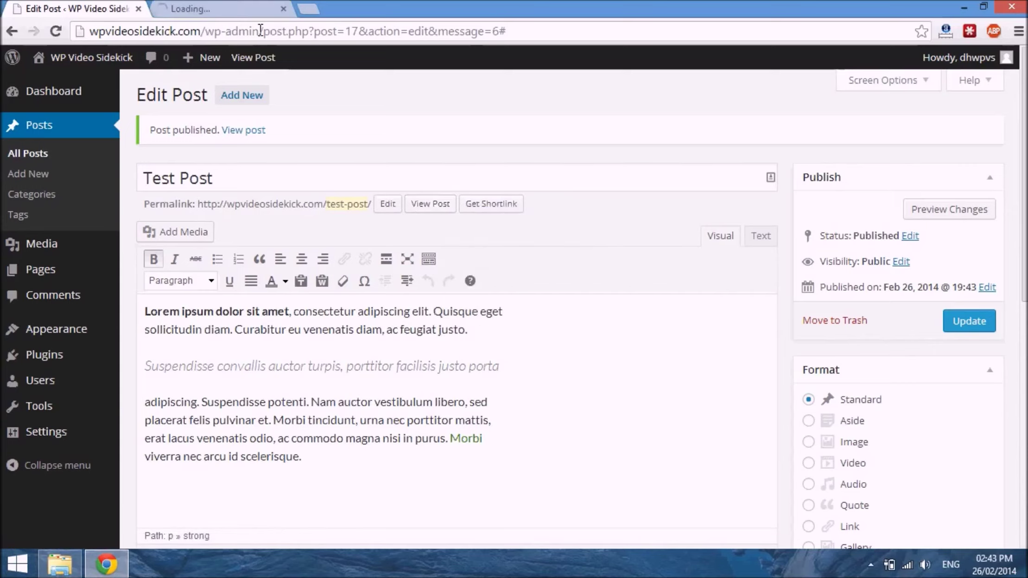
{"action": "left_click", "coordinate": [234, 10]}
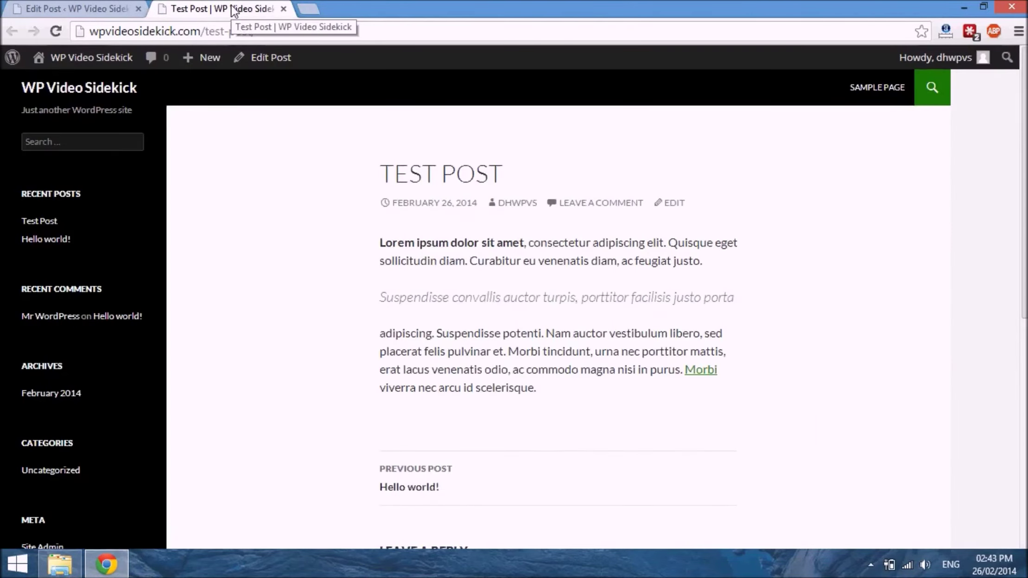
{"action": "scroll", "coordinate": [341, 345], "scroll_direction": "down", "scroll_amount": 5}
{"action": "scroll", "coordinate": [341, 345], "scroll_direction": "up", "scroll_amount": 5}
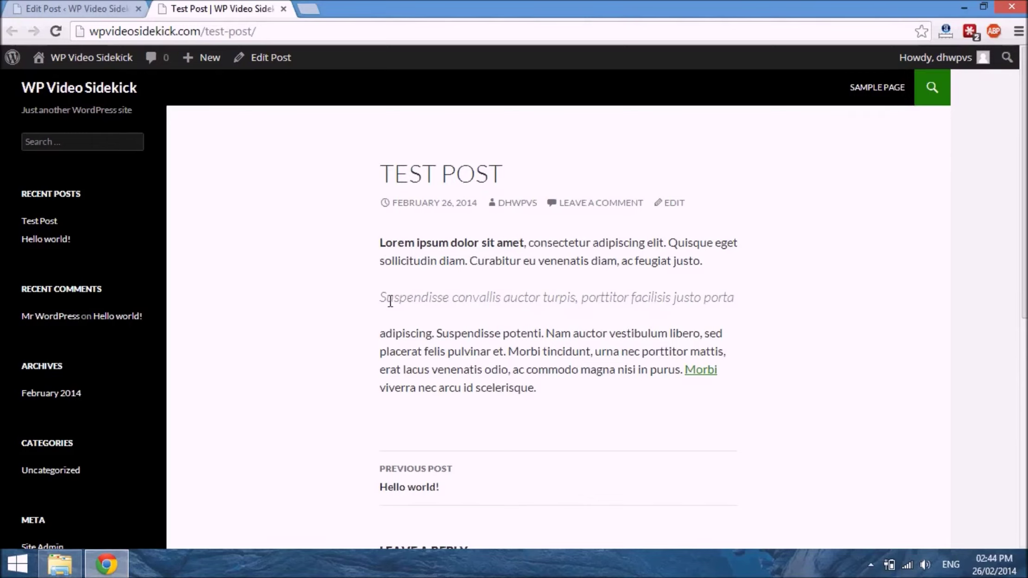
{"action": "left_click", "coordinate": [708, 376]}
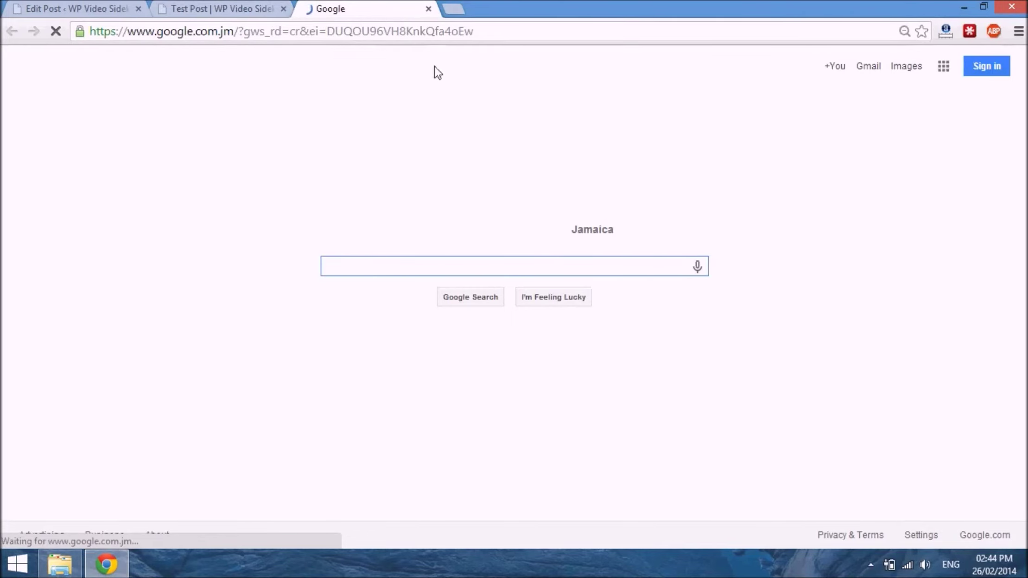
{"action": "left_click", "coordinate": [428, 9]}
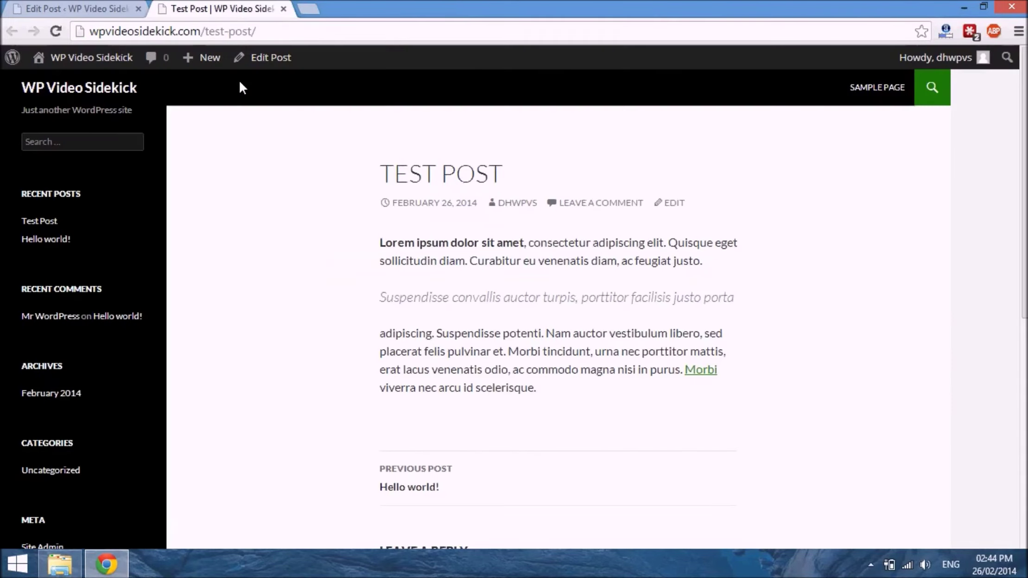
{"action": "left_click", "coordinate": [98, 8]}
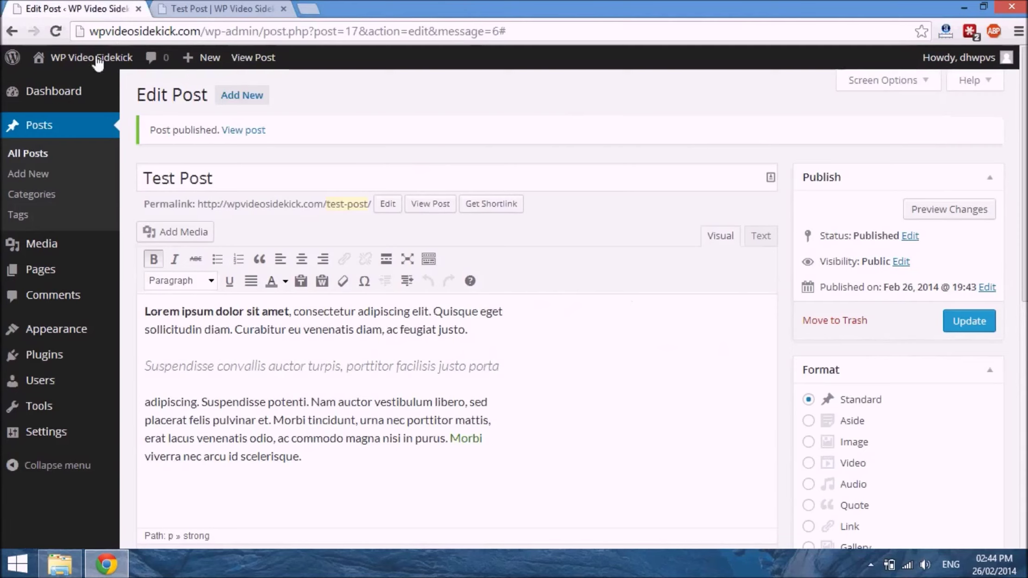
- Visit the live site homepage, then open the WordPress Dashboard from the site-name menu
{"action": "mouse_move", "coordinate": [92, 65]}
{"action": "left_click", "coordinate": [59, 84]}
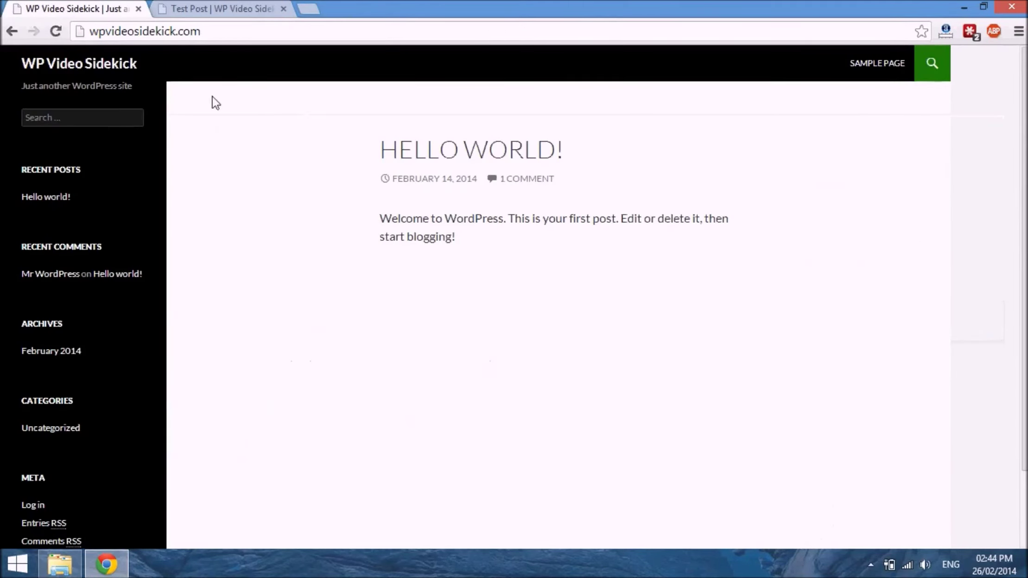
{"action": "left_click", "coordinate": [213, 9]}
{"action": "left_click", "coordinate": [296, 33]}
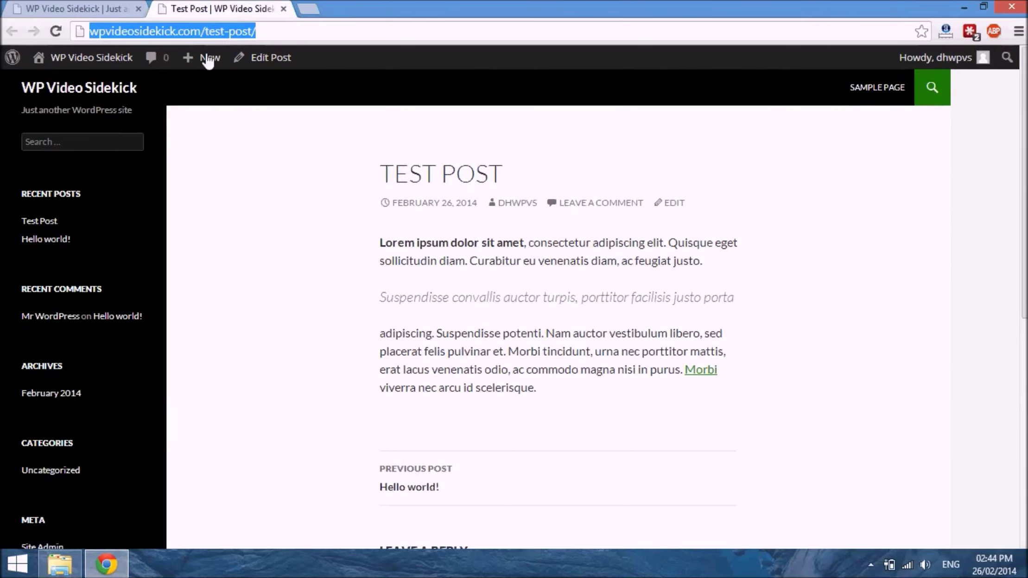
{"action": "mouse_move", "coordinate": [123, 57]}
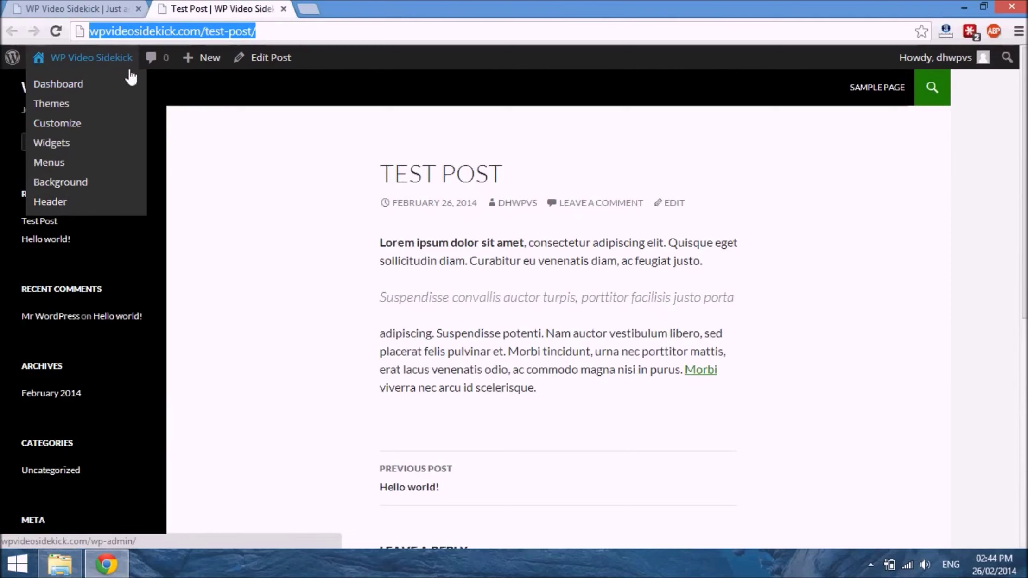
{"action": "mouse_move", "coordinate": [77, 70]}
{"action": "left_click", "coordinate": [44, 79]}
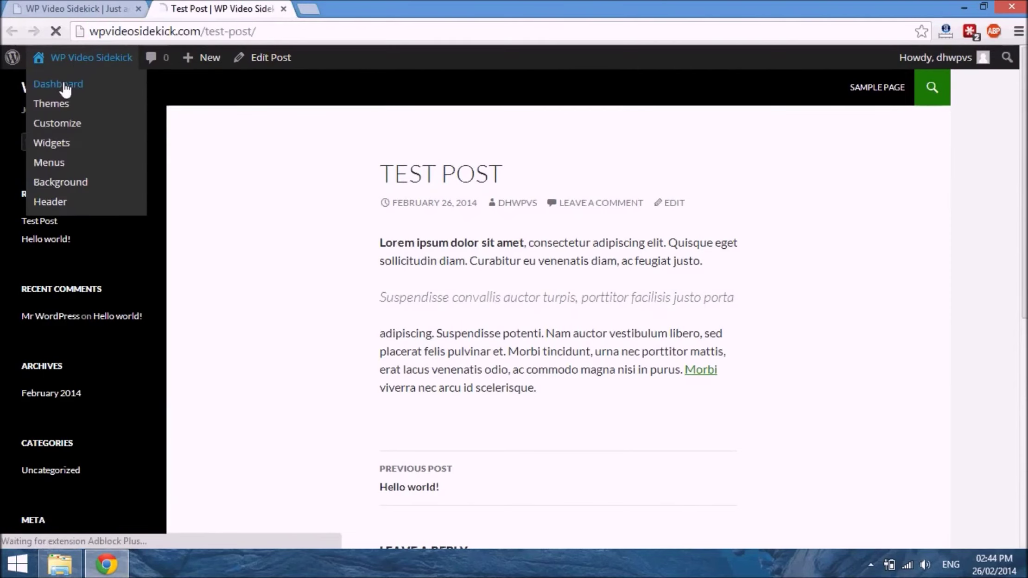
- Load wpvideosidekick.com in a new browser tab
{"action": "left_click", "coordinate": [309, 9]}
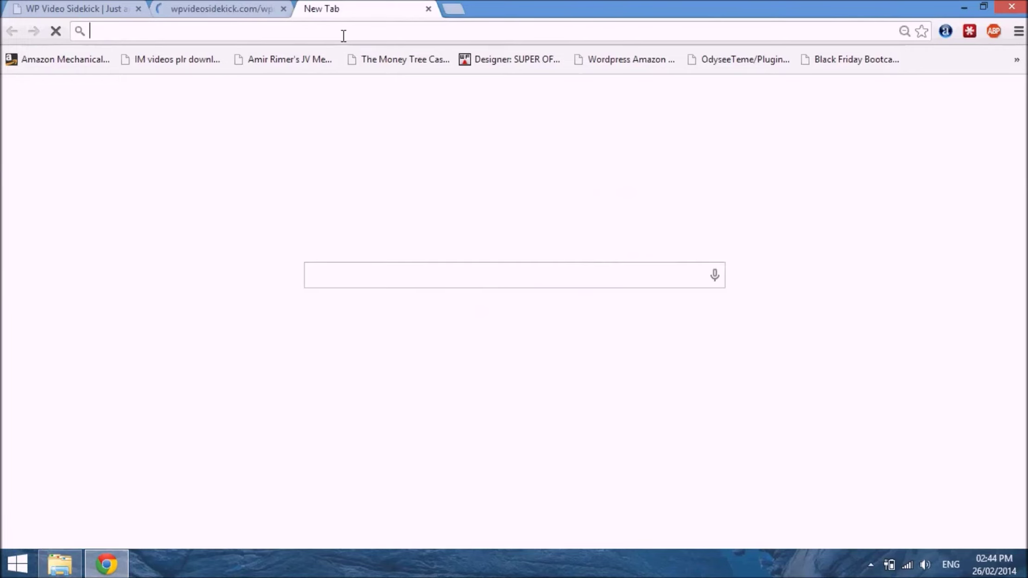
{"action": "type", "text": "wpv"}
{"action": "key", "text": "Return"}
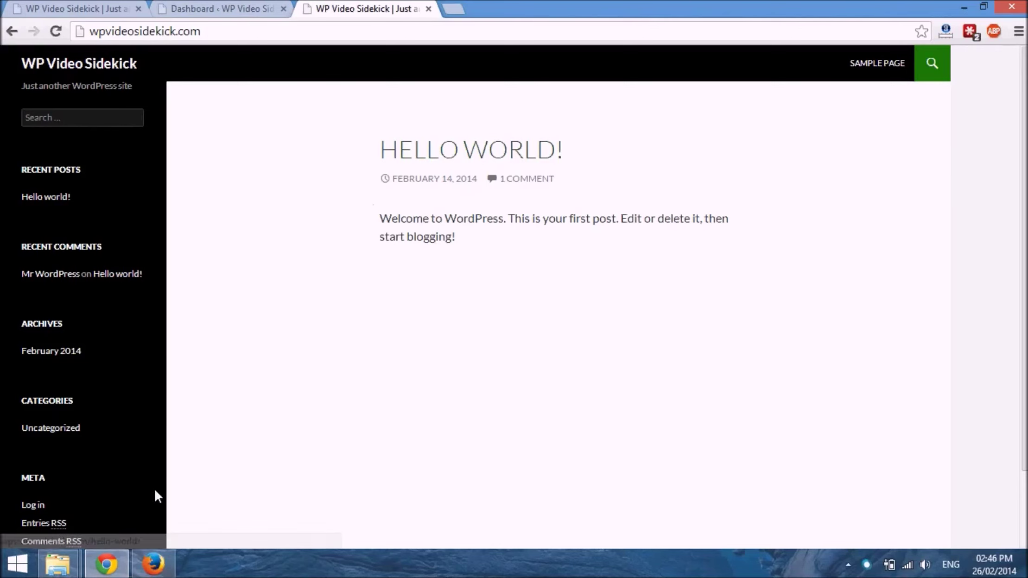
- In Firefox, load wpvideosidekick.com and scroll to check Test Post sits above Hello world!
{"action": "mouse_move", "coordinate": [152, 563]}
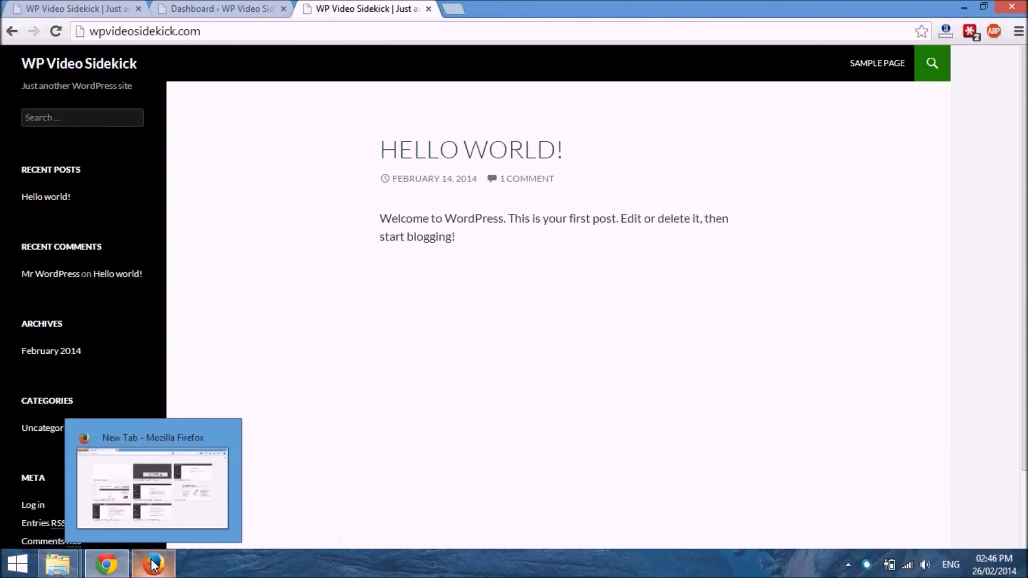
{"action": "left_click", "coordinate": [153, 563]}
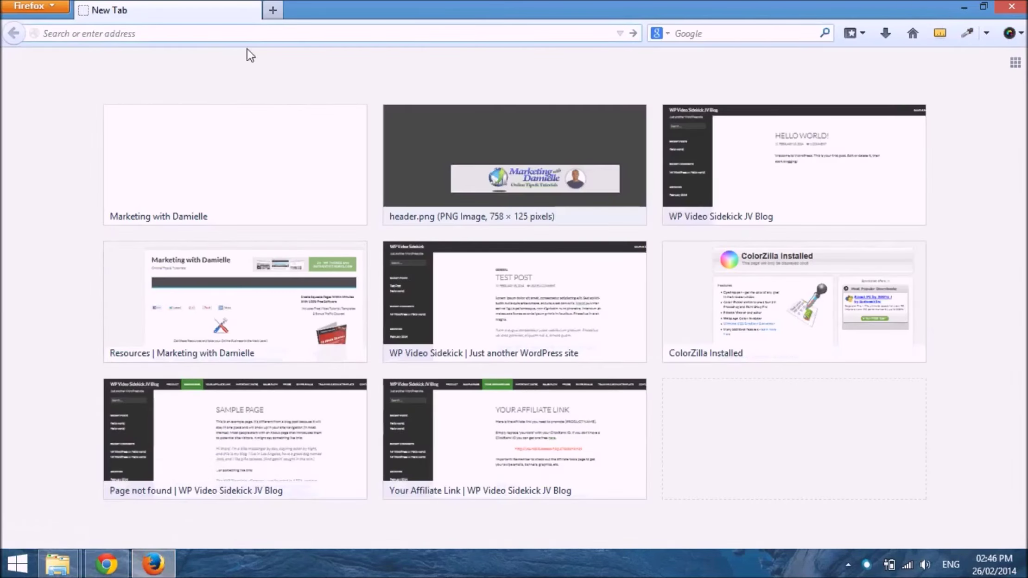
{"action": "type", "text": "wpvideosidekick.com/"}
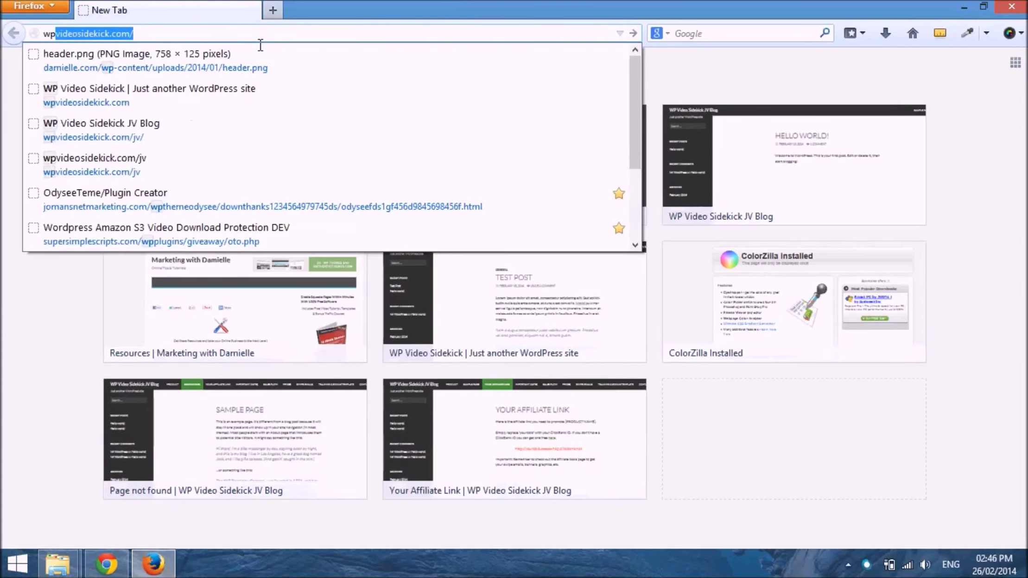
{"action": "key", "text": "Return"}
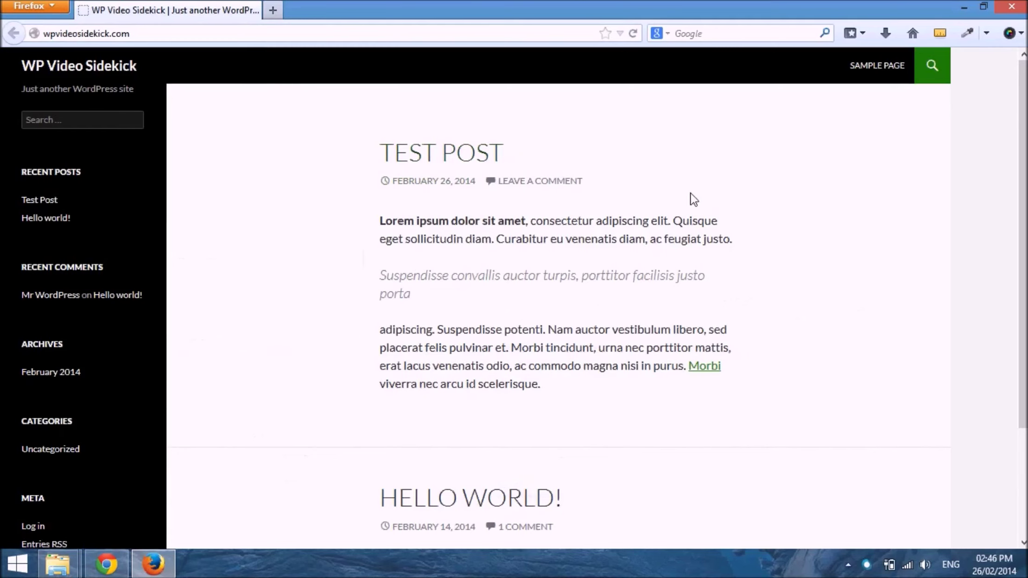
{"action": "scroll", "coordinate": [692, 199], "scroll_direction": "down", "scroll_amount": 2}
{"action": "scroll", "coordinate": [690, 197], "scroll_direction": "up", "scroll_amount": 2}
{"action": "scroll", "coordinate": [695, 200], "scroll_direction": "down", "scroll_amount": 3}
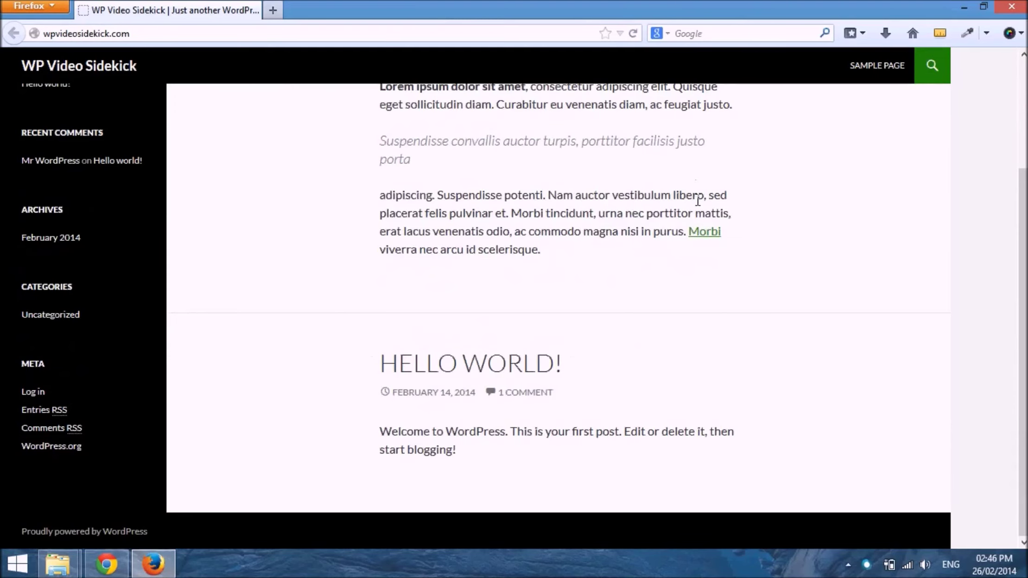
{"action": "scroll", "coordinate": [690, 348], "scroll_direction": "up", "scroll_amount": 3}
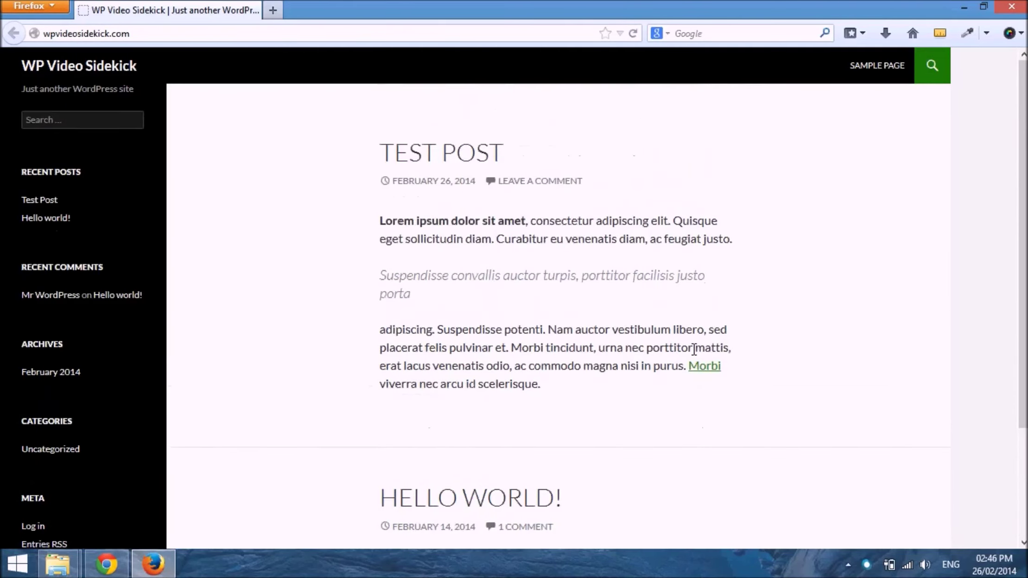
{"action": "scroll", "coordinate": [693, 348], "scroll_direction": "down", "scroll_amount": 3}
{"action": "scroll", "coordinate": [690, 348], "scroll_direction": "up", "scroll_amount": 3}
{"action": "scroll", "coordinate": [690, 349], "scroll_direction": "down", "scroll_amount": 3}
{"action": "scroll", "coordinate": [690, 349], "scroll_direction": "up", "scroll_amount": 3}
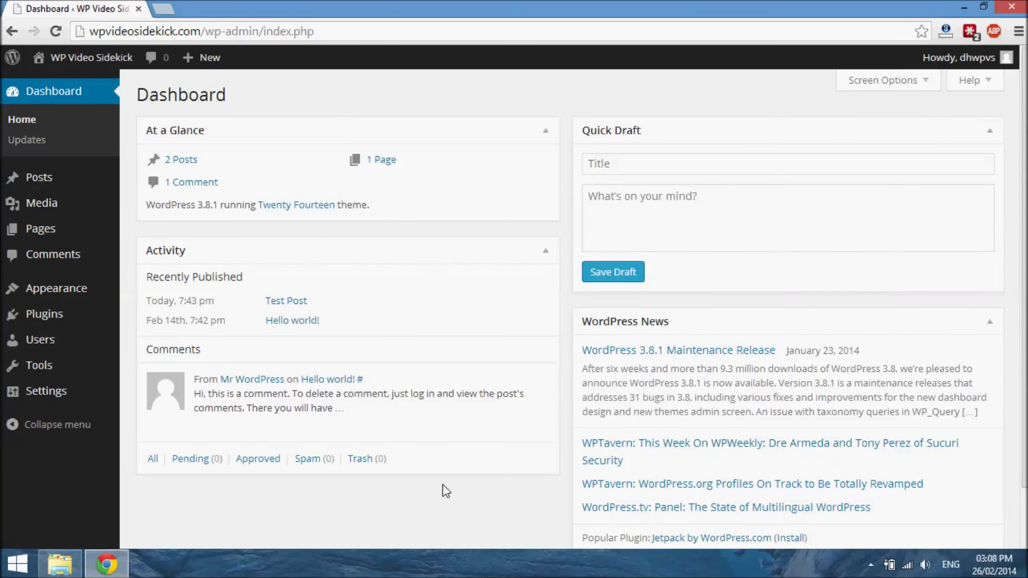
- Open All Pages from the Dashboard sidebar, listing only Sample Page
{"action": "left_click", "coordinate": [42, 221]}
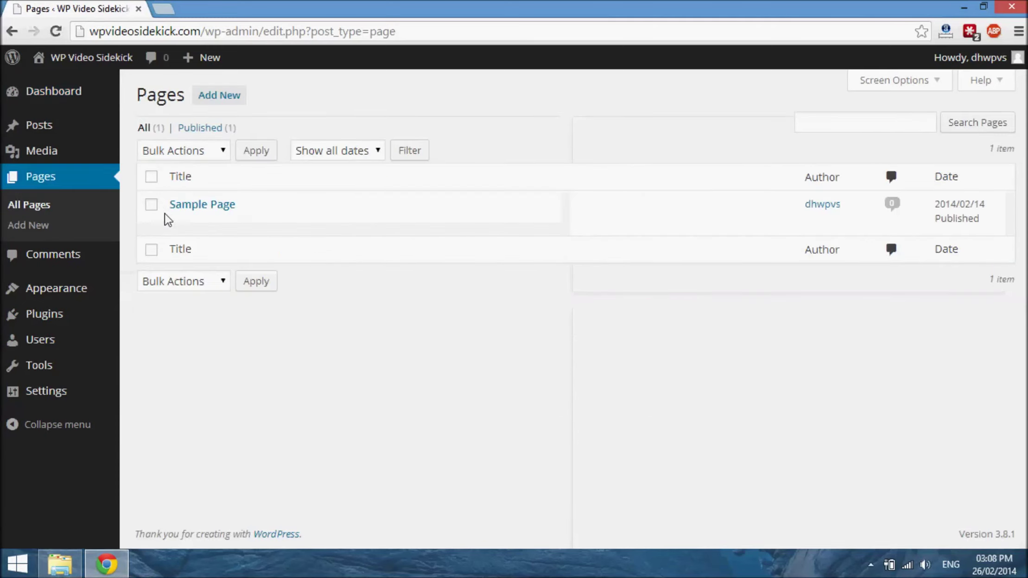
{"action": "mouse_move", "coordinate": [168, 219]}
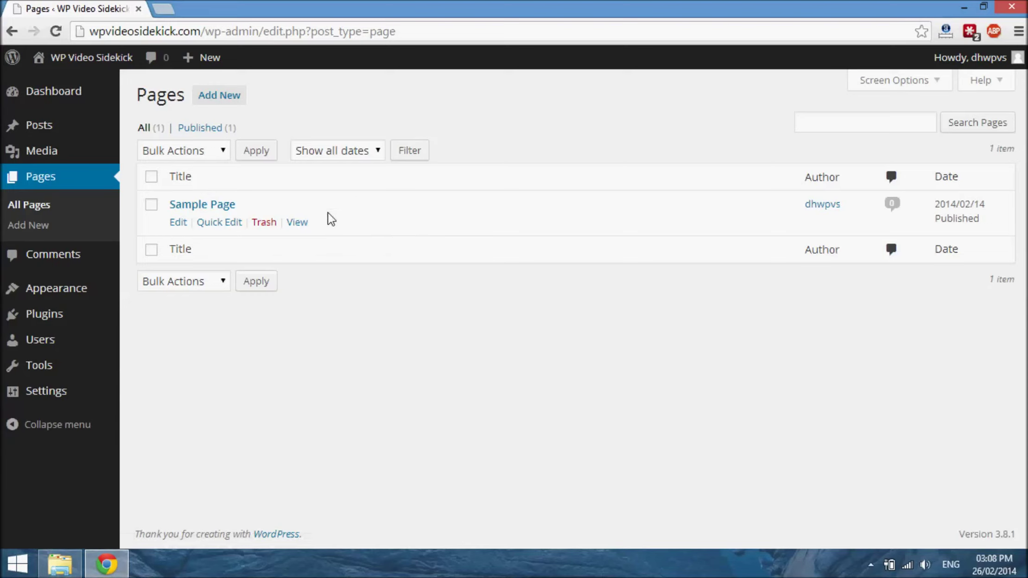
- Create a new page titled 'About Me' and paste the Lorem ipsum paragraph as its content
{"action": "left_click", "coordinate": [216, 99]}
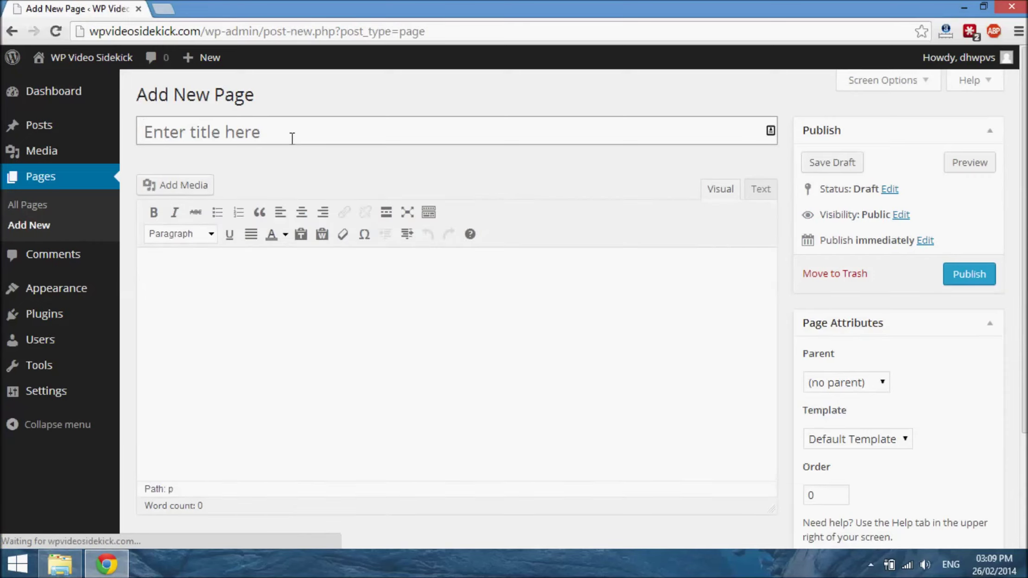
{"action": "type", "text": "About "}
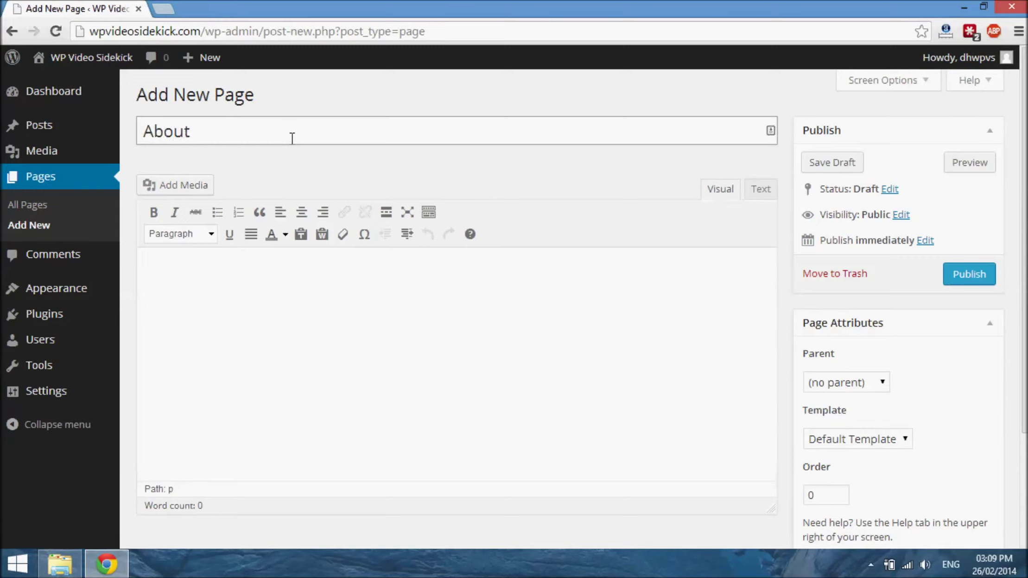
{"action": "type", "text": "Me"}
{"action": "left_click", "coordinate": [237, 288]}
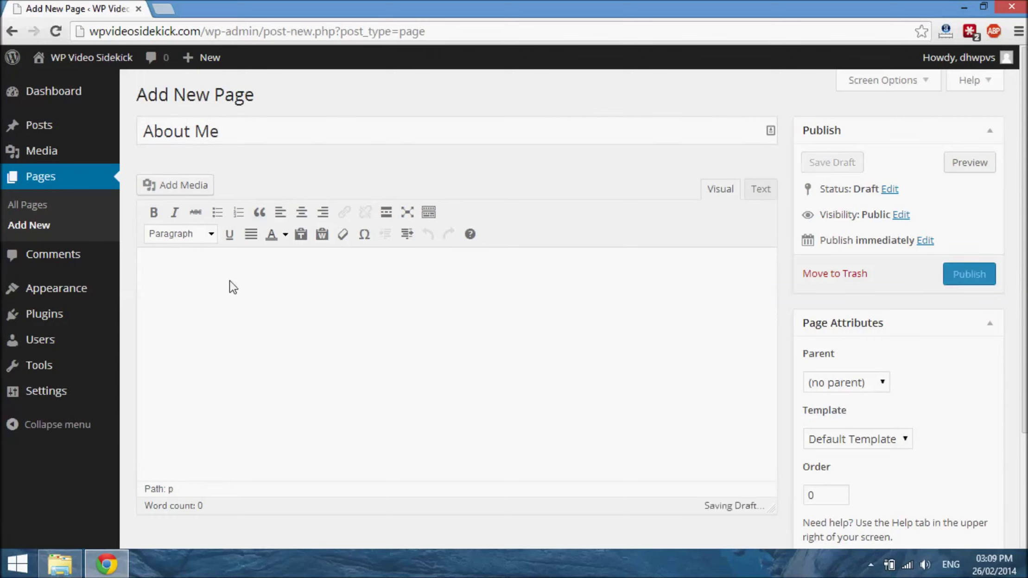
{"action": "type", "text": "Vestibulum ante ipsum primis in faucibus orci luctus et ultrices posuere cubilia Curae; Suspendisse at nibh ipsum. Interdum et malesuada fames ac ante ipsum primis in faucibus. Etiam placerat suscipit nisl, vitae rhoncus ligula condimentum a. Ut rhoncus est sapien, et luctus justo sollicitudin suscipit. Donec tortor libero, tempor ut massa a, iaculis euismod tellus. Pellentesque habitant morbi tristique senectus et netus et malesuada fames ac turpis egestas. Quisque venenatis enim ligula. In in dapibus felis. Donec lacinia volutpat diam et varius. Proin vel lectus odio. Vestibulum et elementum justo, eu sagittis ipsum. Aenean volutpat elit suscipit metus laoreet tincidunt nec ac libero. Morbi sapien tellus, posuere sed elit eu, sollicitudin ullamcorper risus."}
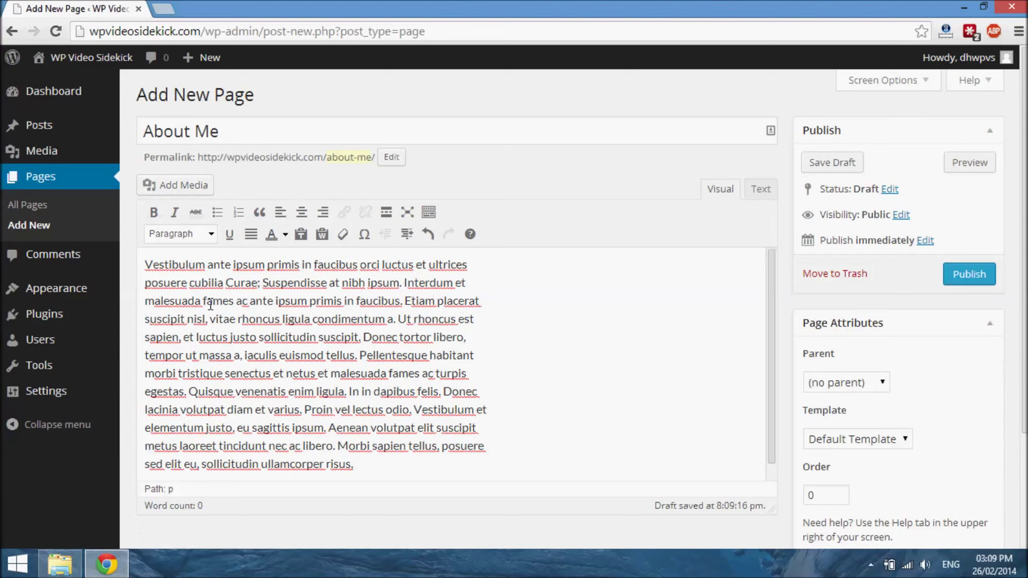
- Split the opening line off into its own paragraph, undoing an early Heading 1 attempt
{"action": "left_click_drag", "start_coordinate": [146, 265], "coordinate": [480, 269]}
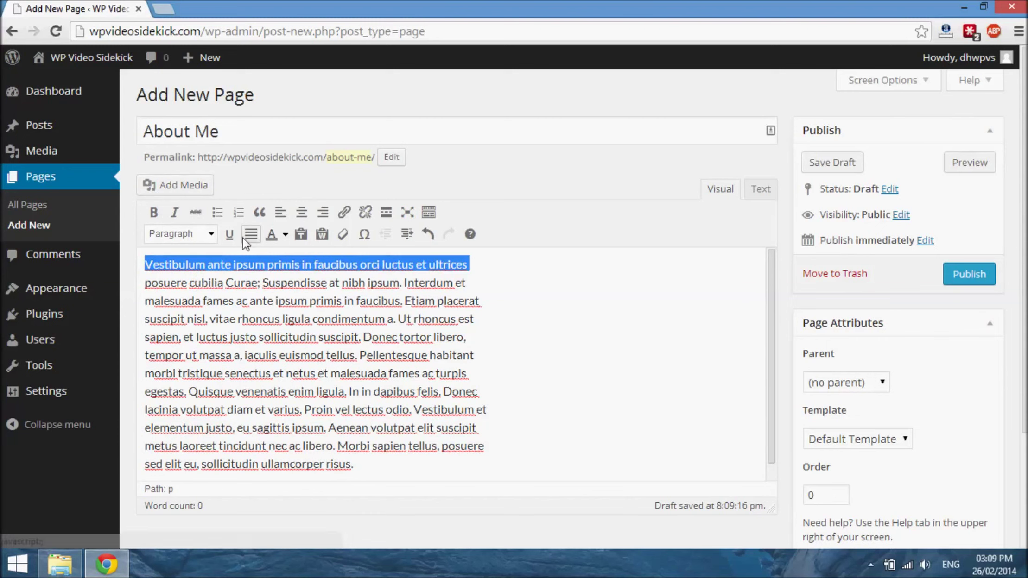
{"action": "left_click", "coordinate": [210, 234]}
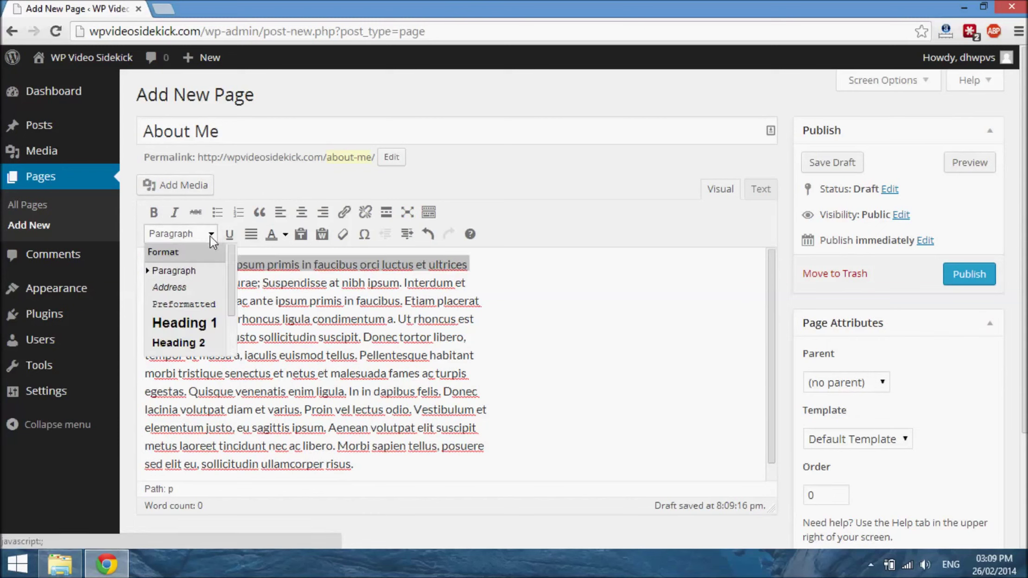
{"action": "left_click", "coordinate": [195, 324]}
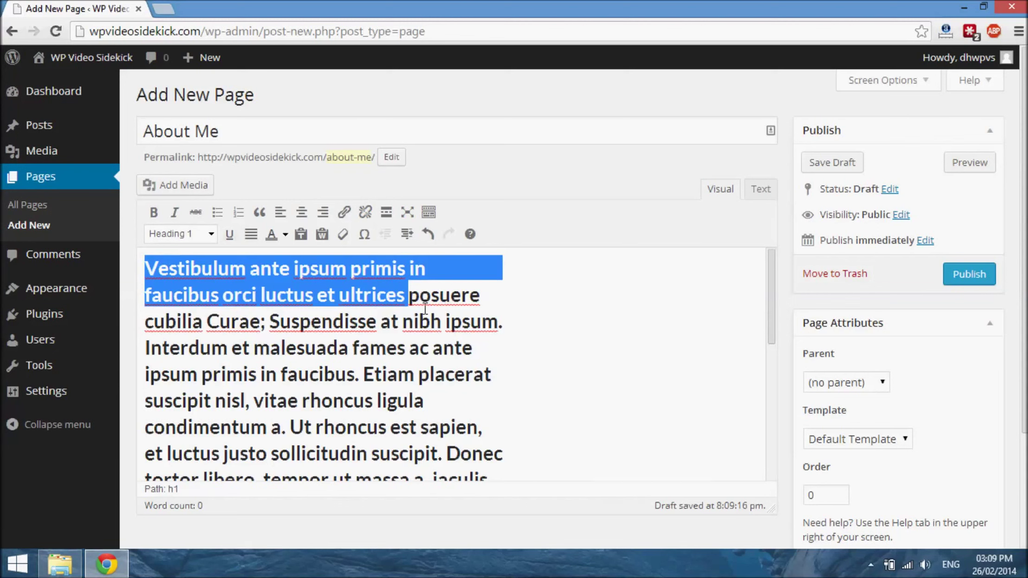
{"action": "left_click", "coordinate": [419, 299]}
{"action": "key", "text": "ctrl+z"}
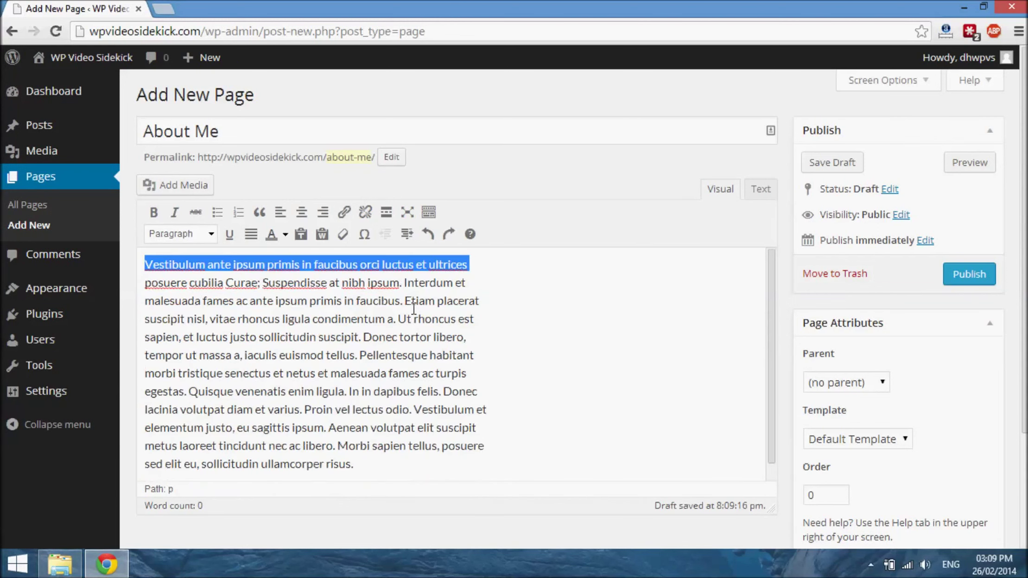
{"action": "key", "text": "Right"}
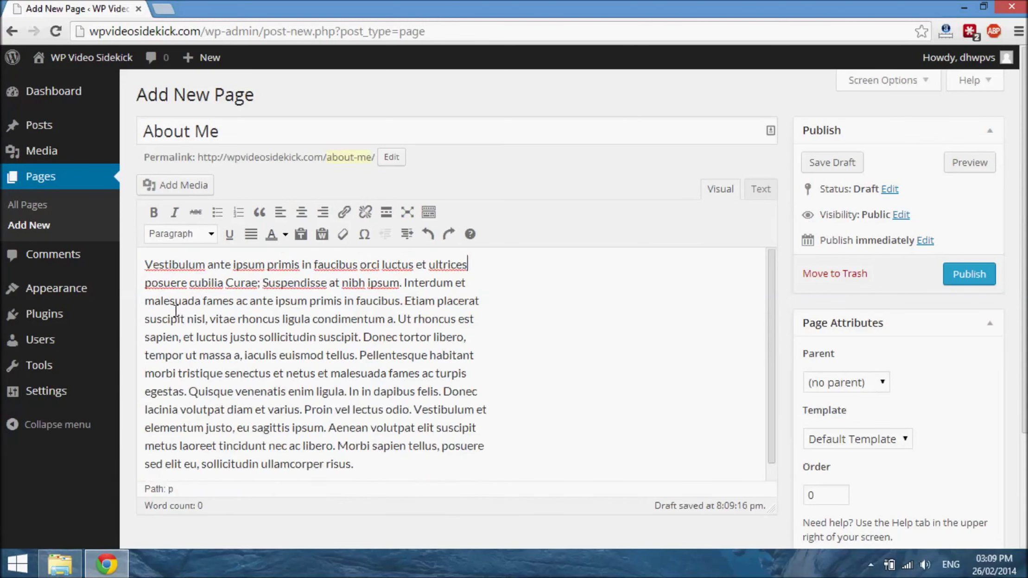
{"action": "left_click", "coordinate": [151, 296]}
{"action": "key", "text": "Up"}
{"action": "key", "text": "Return"}
- Format the opening line as a centred Heading 1
{"action": "key", "text": "Up"}
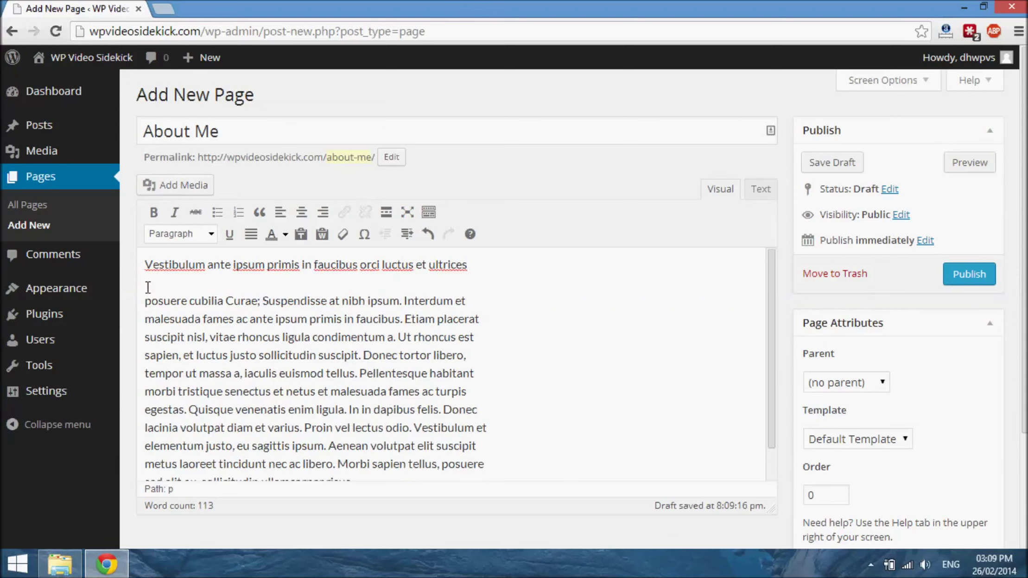
{"action": "key", "text": "Up"}
{"action": "left_click_drag", "start_coordinate": [241, 291], "coordinate": [474, 270]}
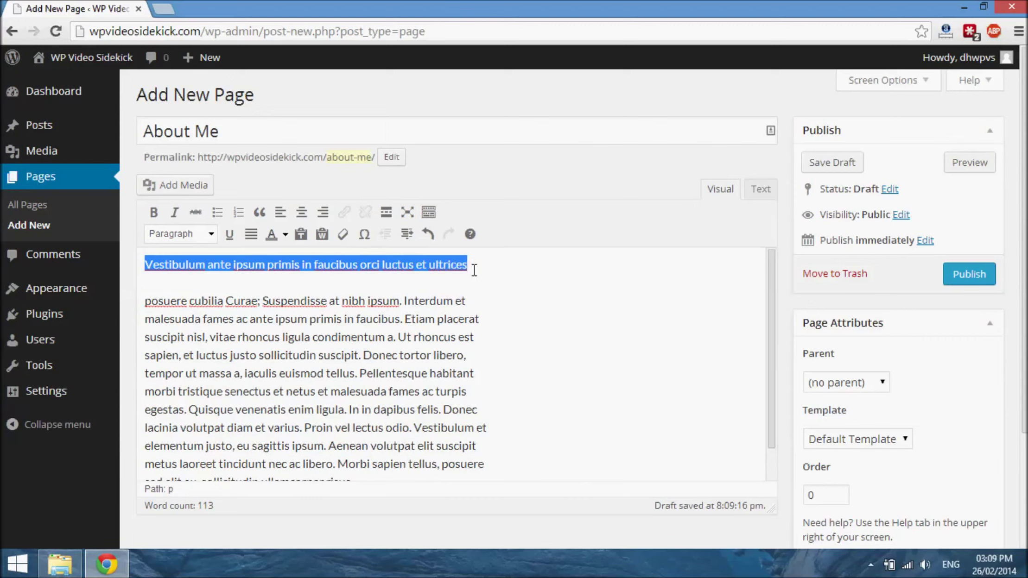
{"action": "left_click", "coordinate": [213, 236]}
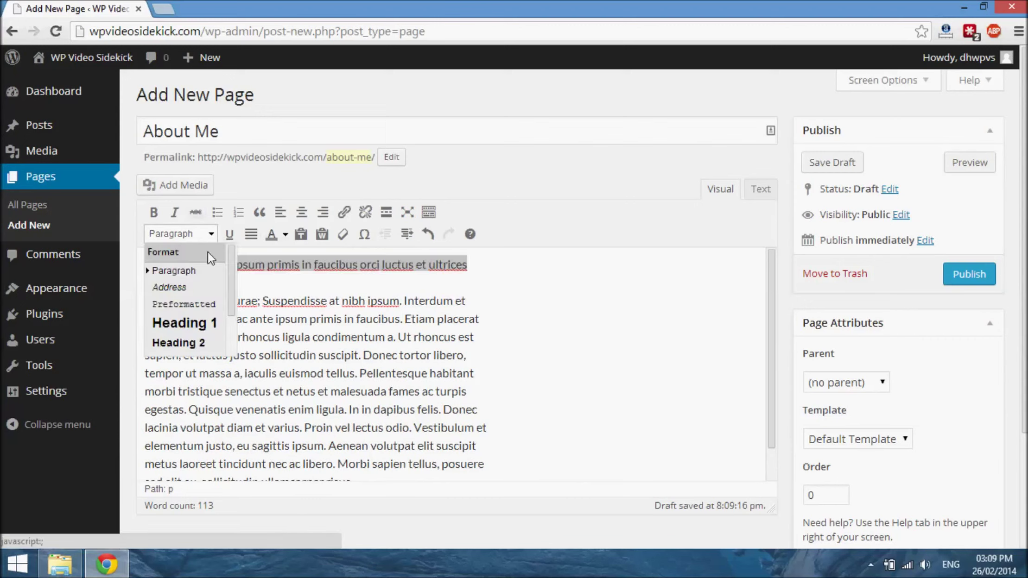
{"action": "left_click", "coordinate": [190, 323]}
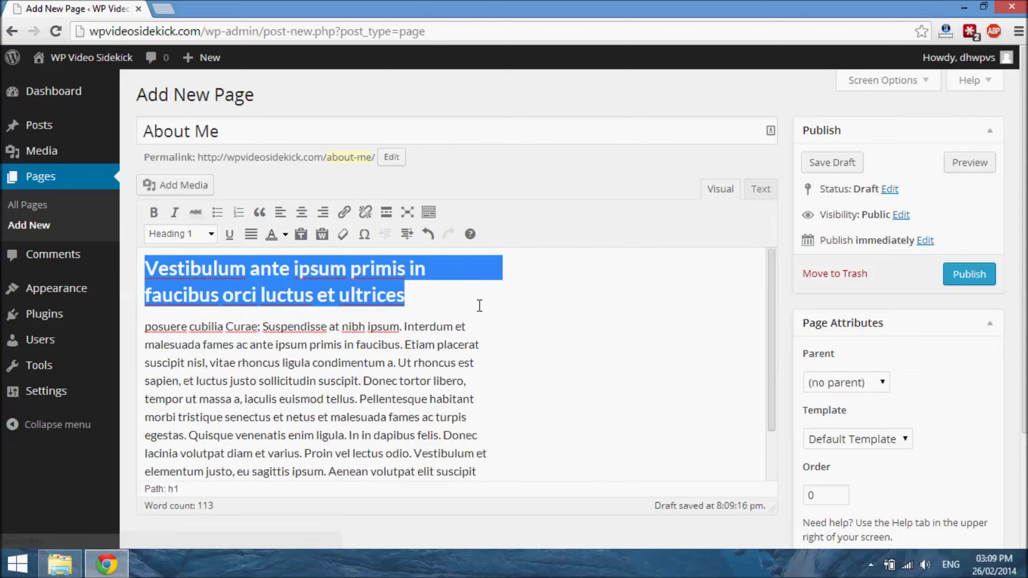
{"action": "left_click", "coordinate": [442, 305]}
{"action": "left_click_drag", "start_coordinate": [147, 276], "coordinate": [409, 300]}
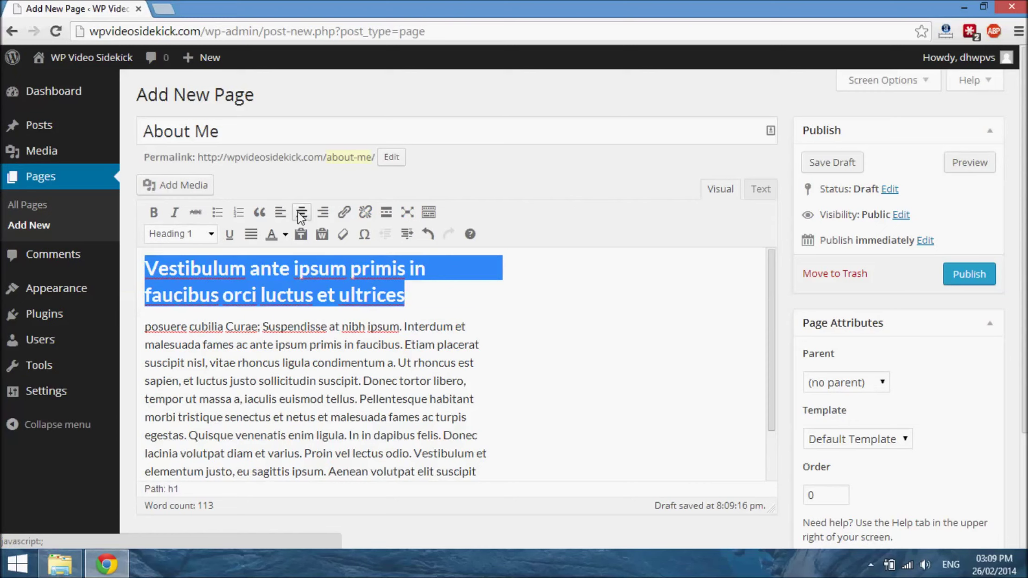
{"action": "left_click", "coordinate": [301, 216]}
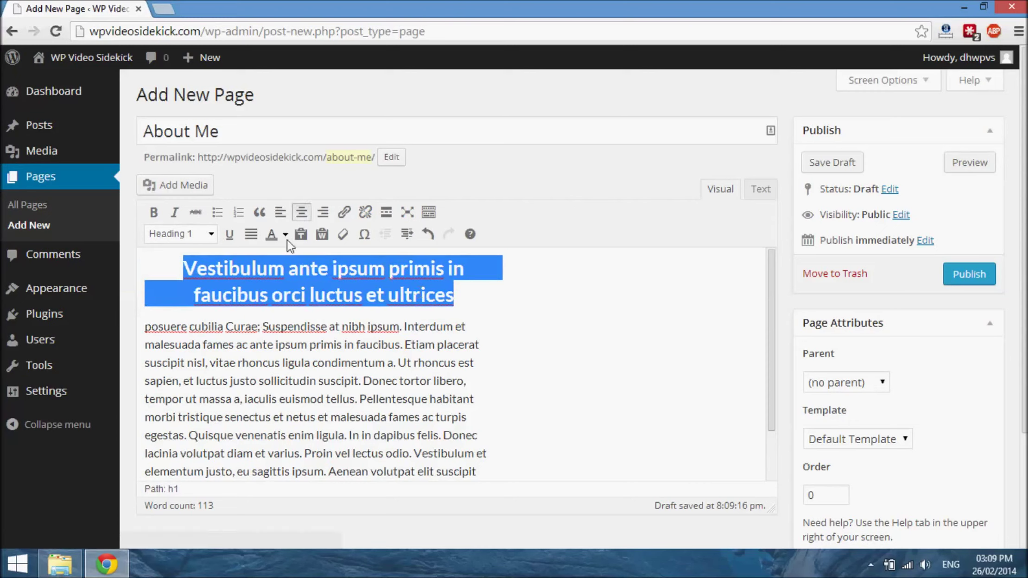
{"action": "left_click", "coordinate": [488, 300]}
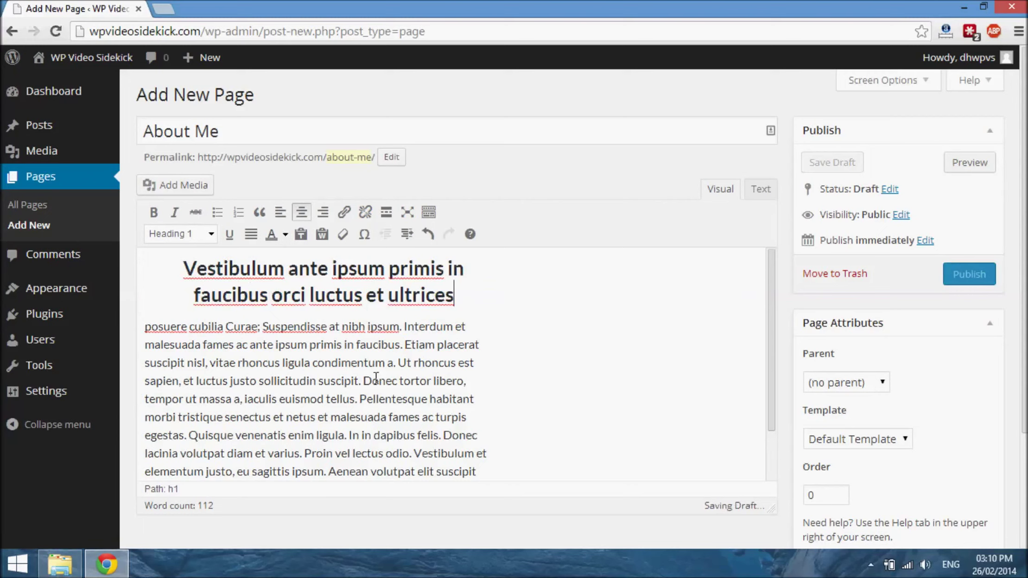
- Underline the phrase 'Donec tortor libero'
{"action": "left_click_drag", "start_coordinate": [364, 381], "coordinate": [469, 388]}
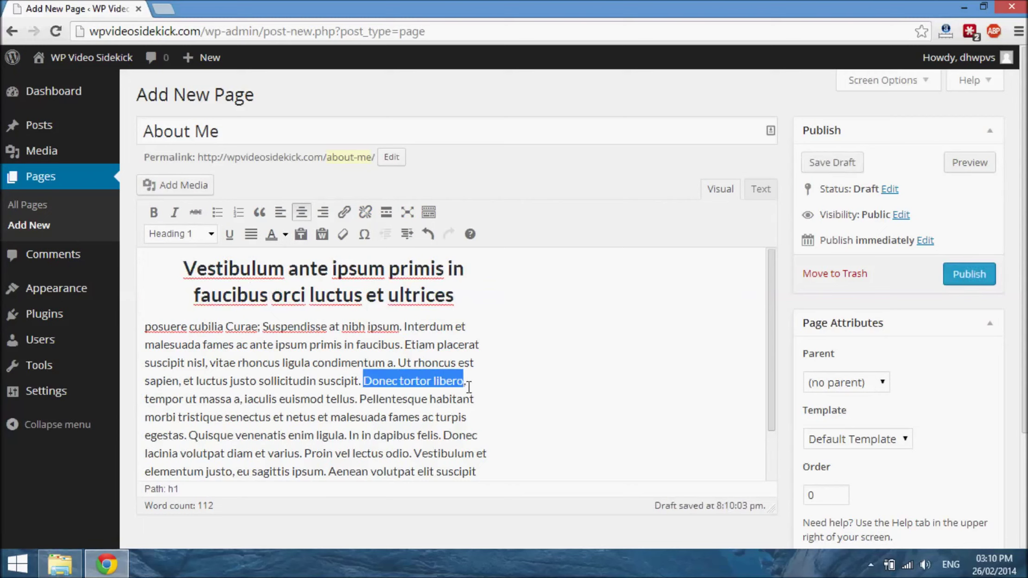
{"action": "left_click", "coordinate": [229, 234]}
{"action": "left_click", "coordinate": [434, 435]}
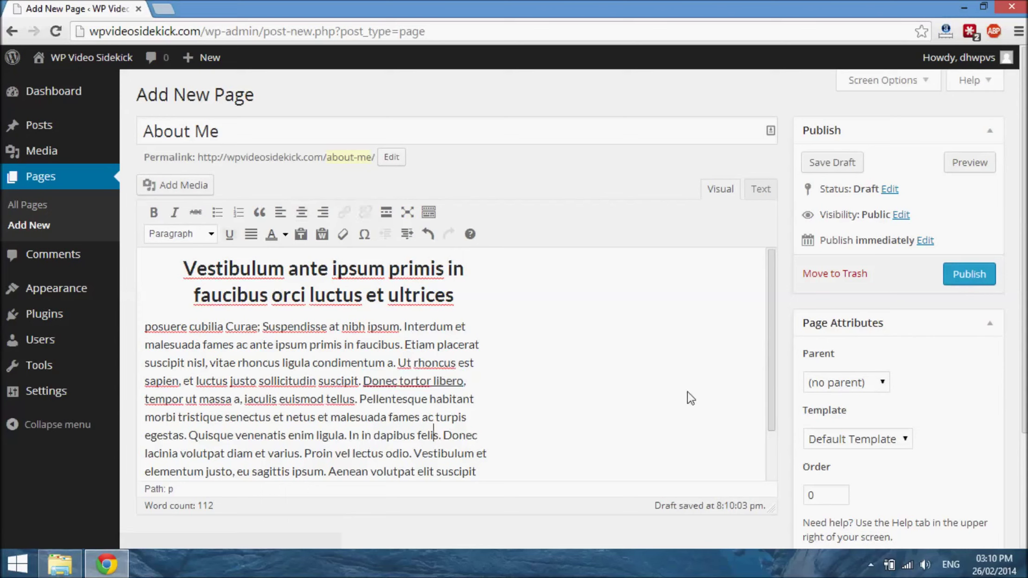
{"action": "left_click_drag", "start_coordinate": [768, 362], "coordinate": [767, 290]}
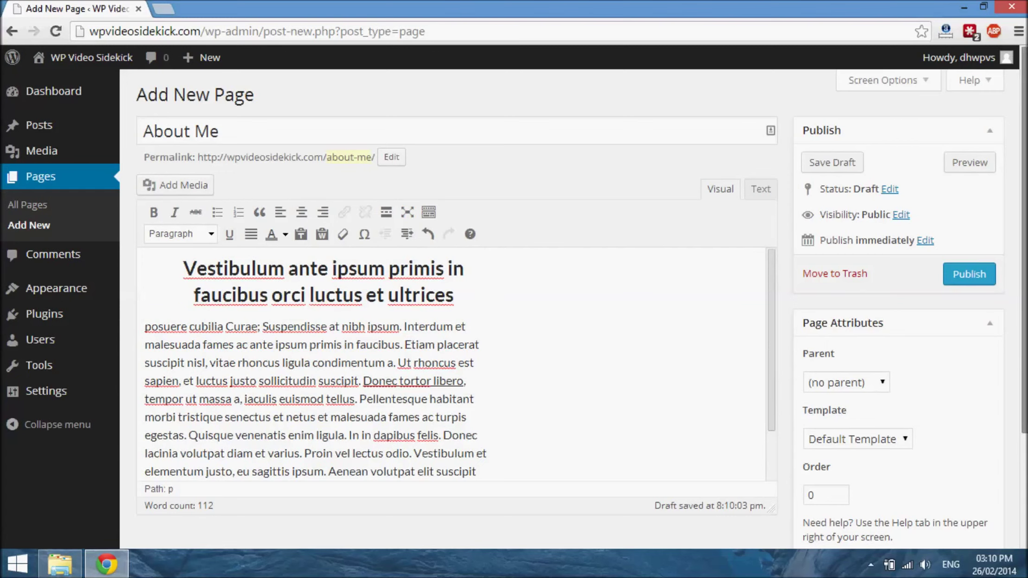
- Enable the Author box in Screen Options and leave the page's author unchanged
{"action": "scroll", "coordinate": [1023, 342], "scroll_direction": "down", "scroll_amount": 1}
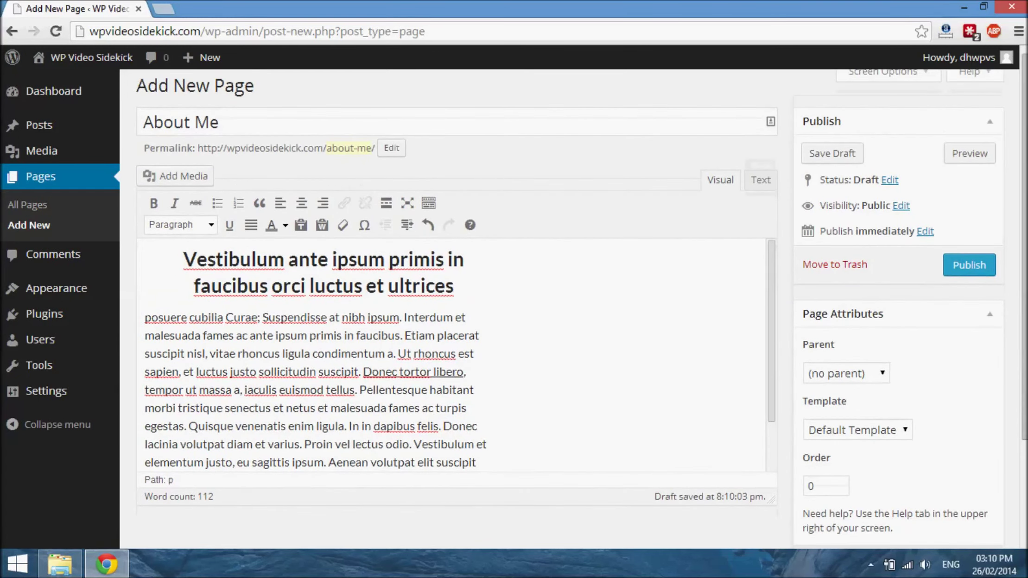
{"action": "scroll", "coordinate": [1025, 289], "scroll_direction": "down", "scroll_amount": 2}
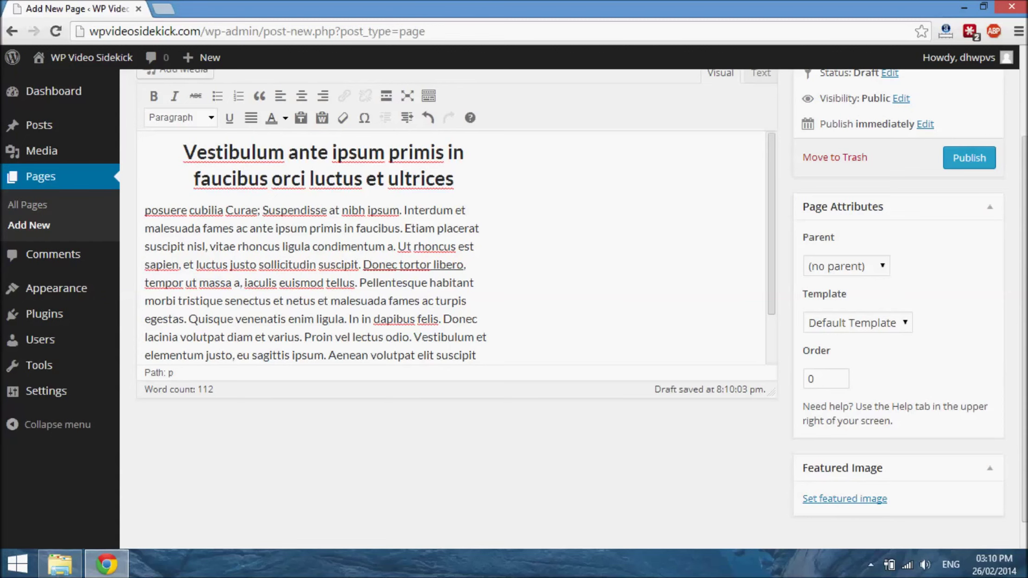
{"action": "scroll", "coordinate": [891, 267], "scroll_direction": "up", "scroll_amount": 1}
{"action": "scroll", "coordinate": [891, 266], "scroll_direction": "up", "scroll_amount": 3}
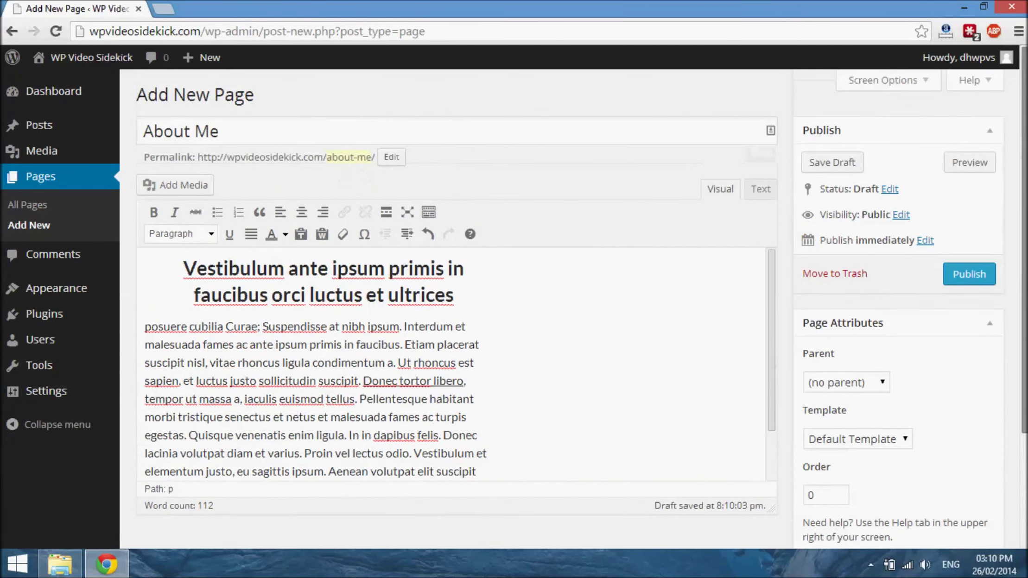
{"action": "left_click", "coordinate": [923, 88]}
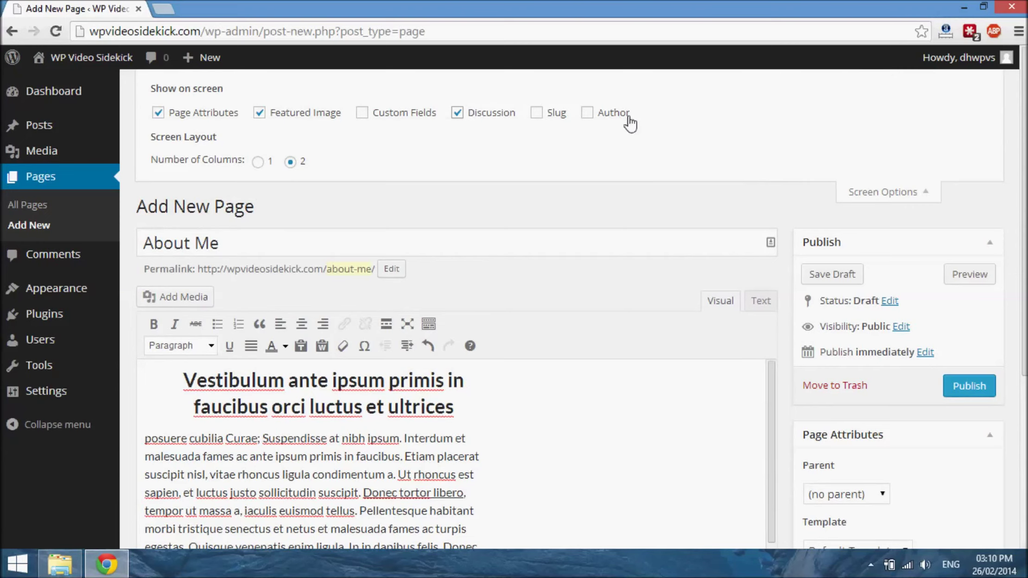
{"action": "left_click", "coordinate": [592, 113]}
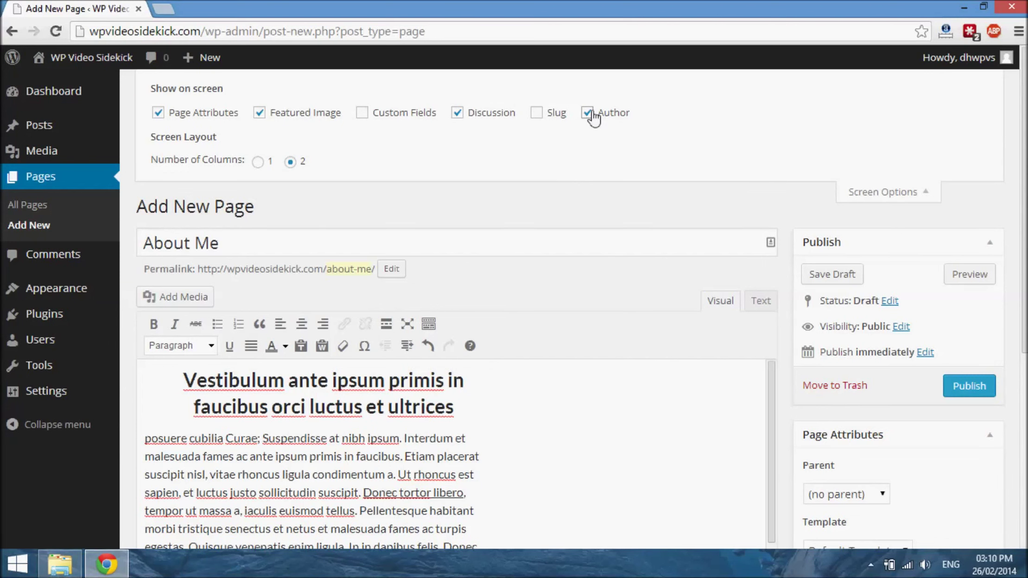
{"action": "scroll", "coordinate": [700, 134], "scroll_direction": "down", "scroll_amount": 8}
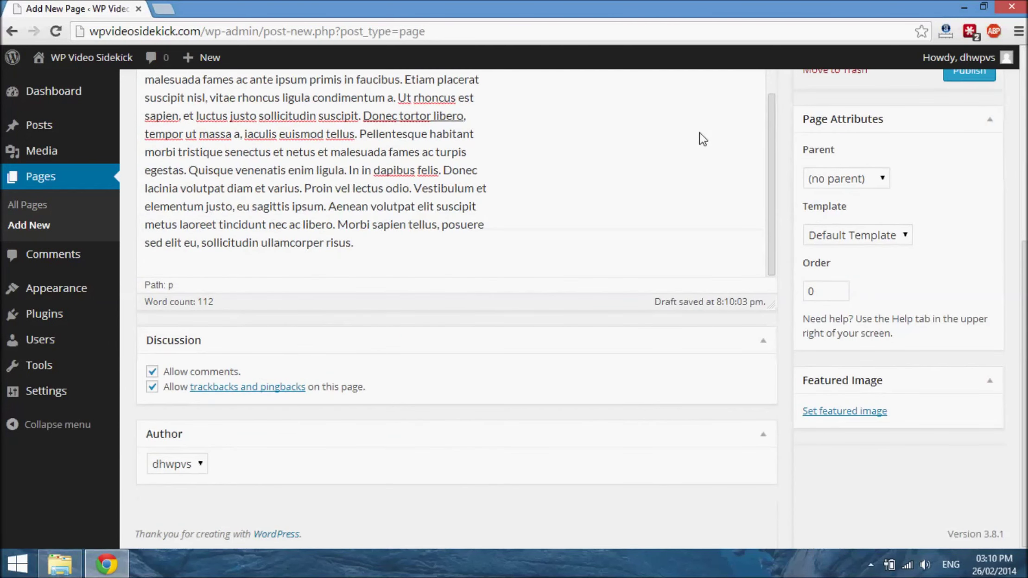
{"action": "left_click", "coordinate": [201, 465]}
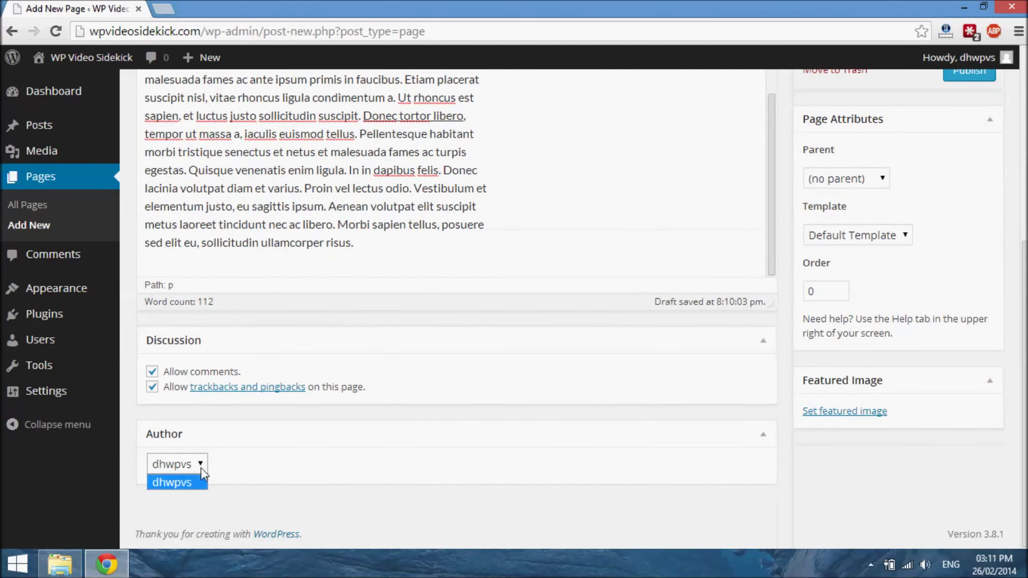
{"action": "left_click", "coordinate": [201, 469]}
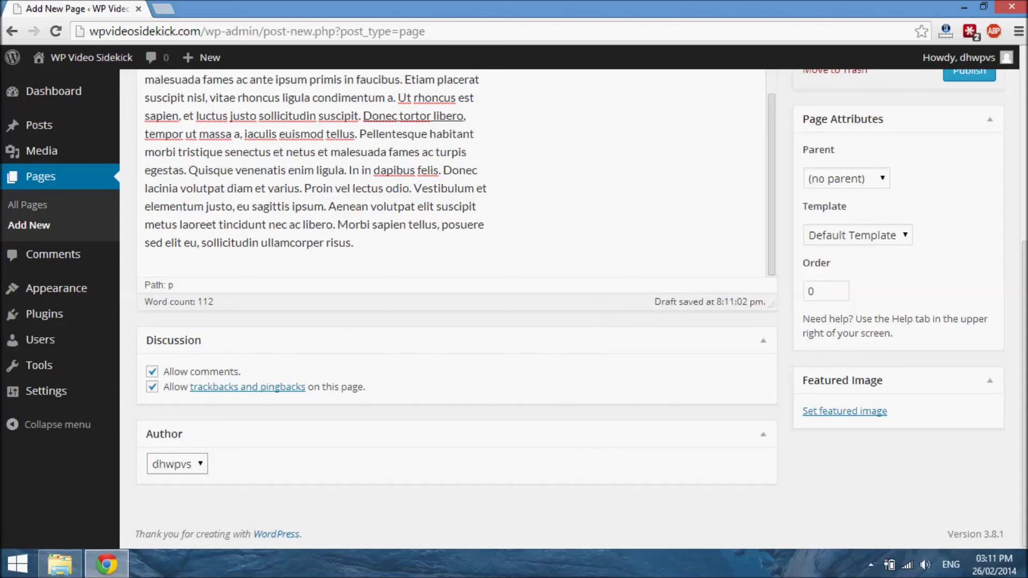
{"action": "scroll", "coordinate": [904, 257], "scroll_direction": "up", "scroll_amount": 1}
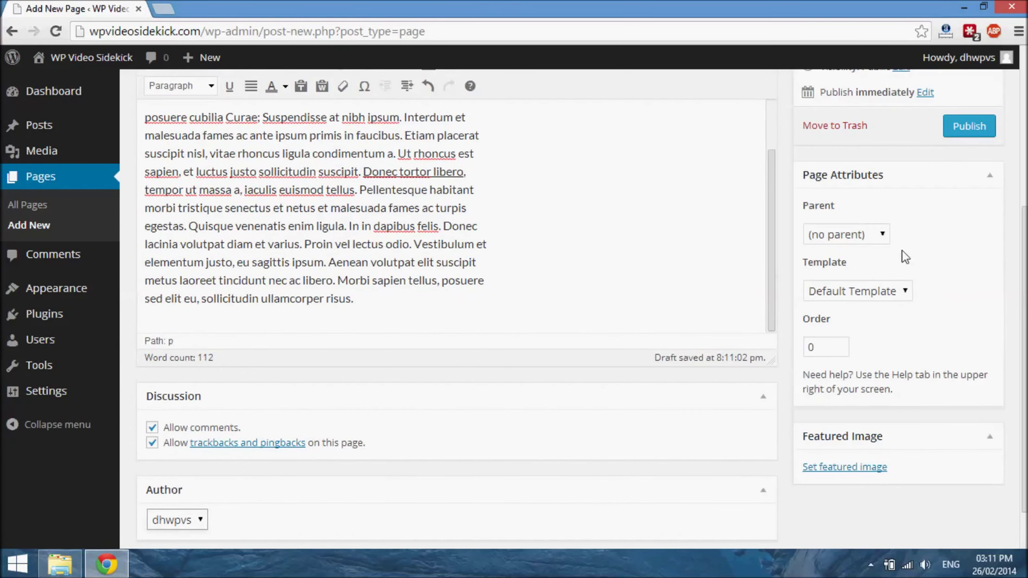
{"action": "left_click", "coordinate": [876, 239]}
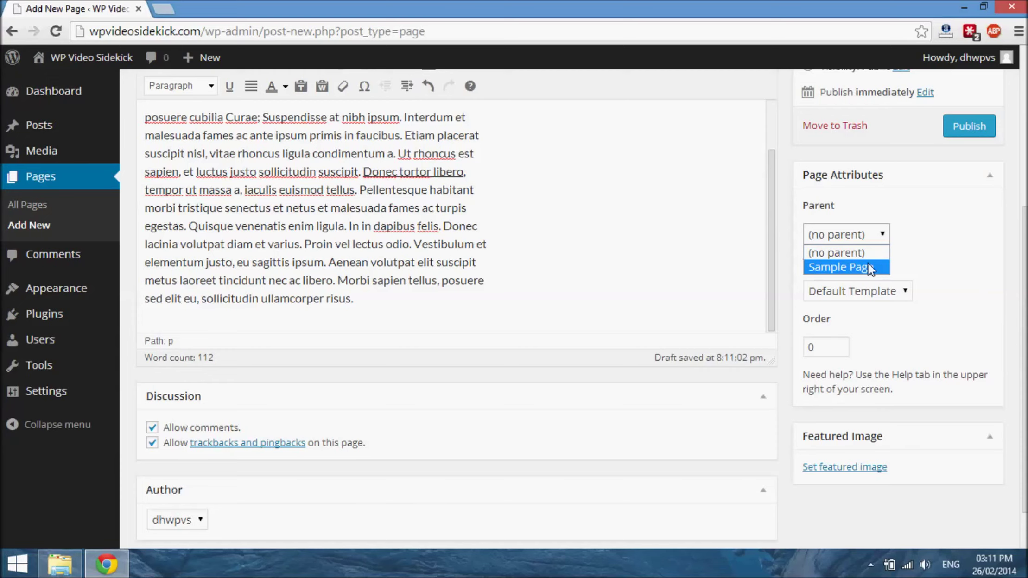
{"action": "left_click", "coordinate": [929, 260]}
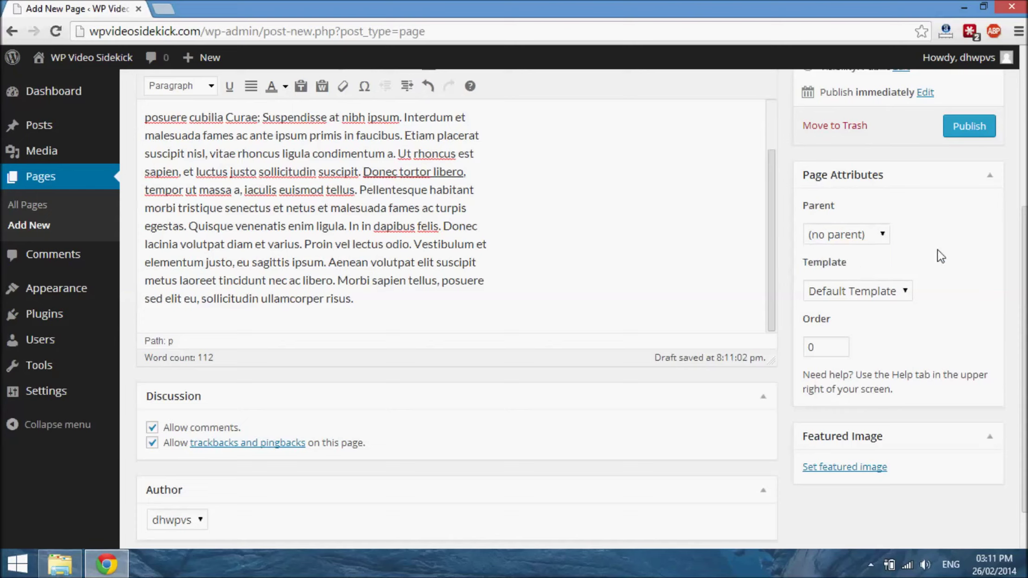
{"action": "left_click", "coordinate": [905, 292]}
{"action": "left_click", "coordinate": [907, 291]}
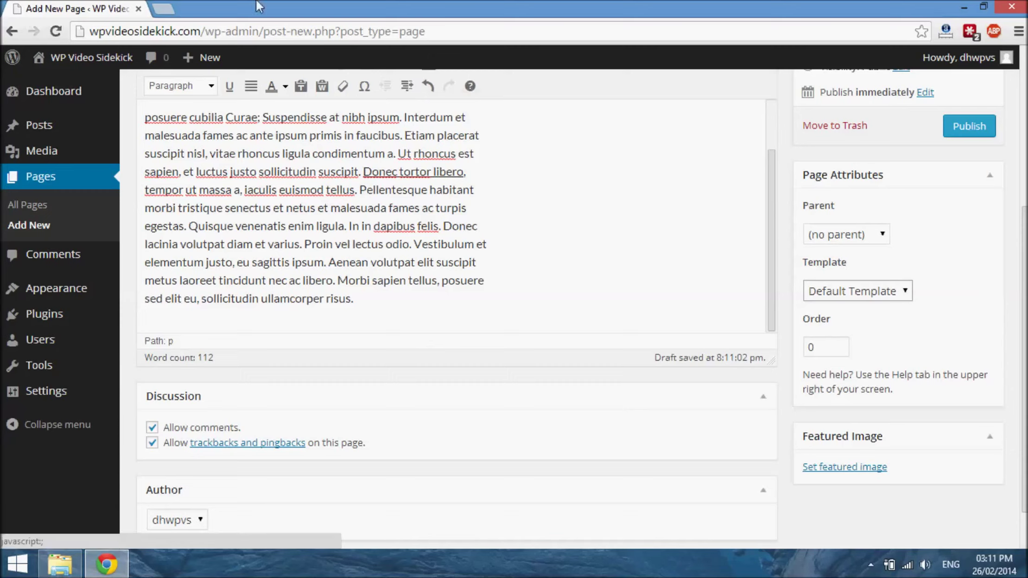
- View wpvideosidekick.com's Sample Page in a new tab, then switch back to the About Me editor
{"action": "left_click", "coordinate": [165, 9]}
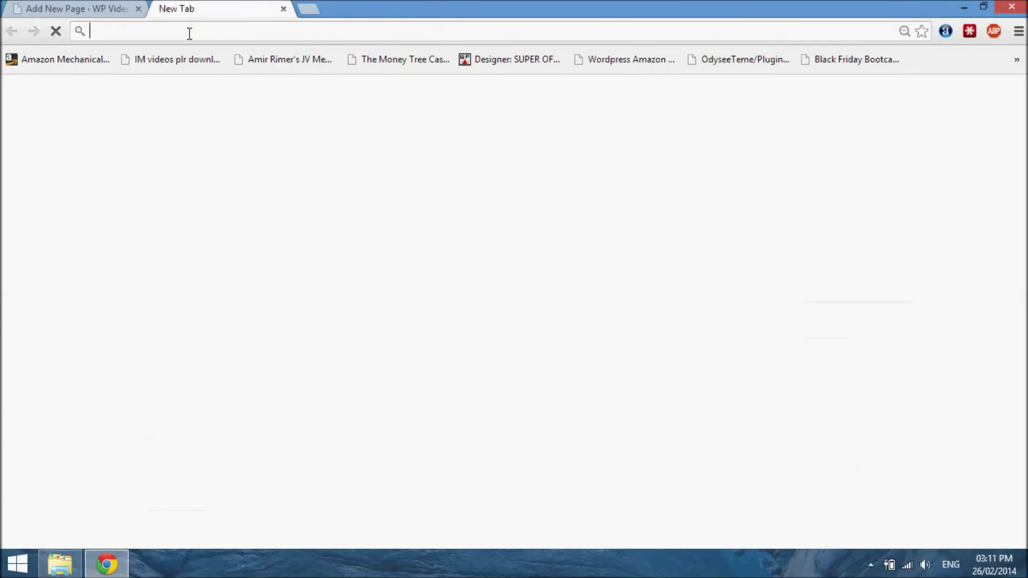
{"action": "type", "text": "wpvideosidekick.com"}
{"action": "key", "text": "Return"}
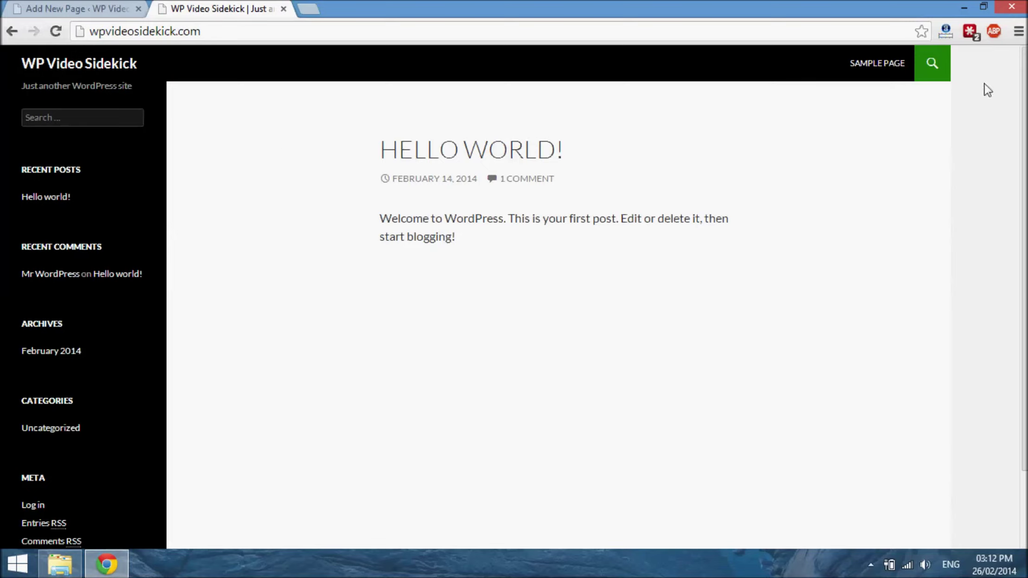
{"action": "left_click", "coordinate": [890, 68]}
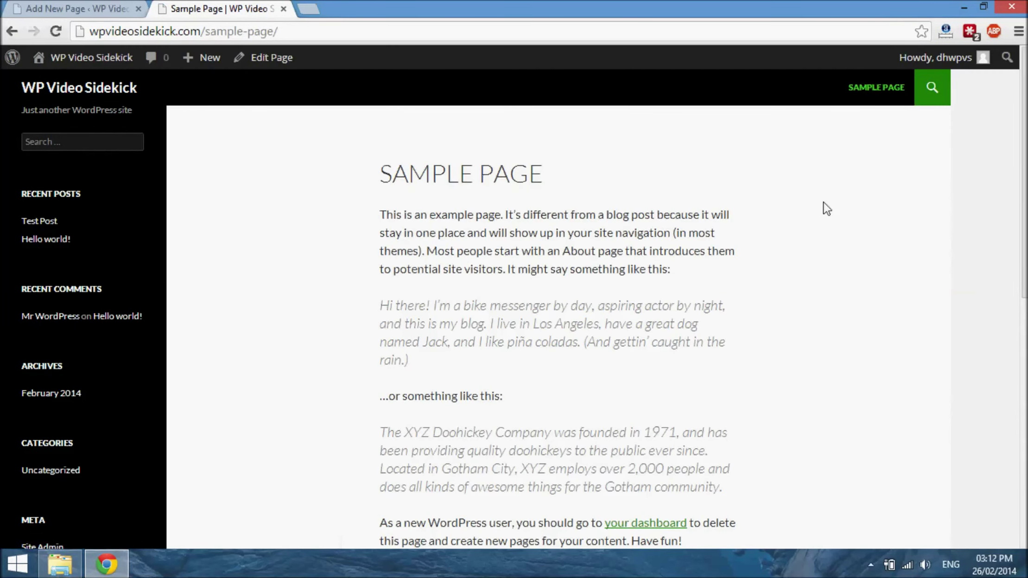
{"action": "scroll", "coordinate": [830, 267], "scroll_direction": "down", "scroll_amount": 5}
{"action": "scroll", "coordinate": [830, 267], "scroll_direction": "up", "scroll_amount": 5}
{"action": "scroll", "coordinate": [830, 267], "scroll_direction": "down", "scroll_amount": 8}
{"action": "scroll", "coordinate": [830, 266], "scroll_direction": "up", "scroll_amount": 8}
{"action": "scroll", "coordinate": [958, 378], "scroll_direction": "down", "scroll_amount": 15}
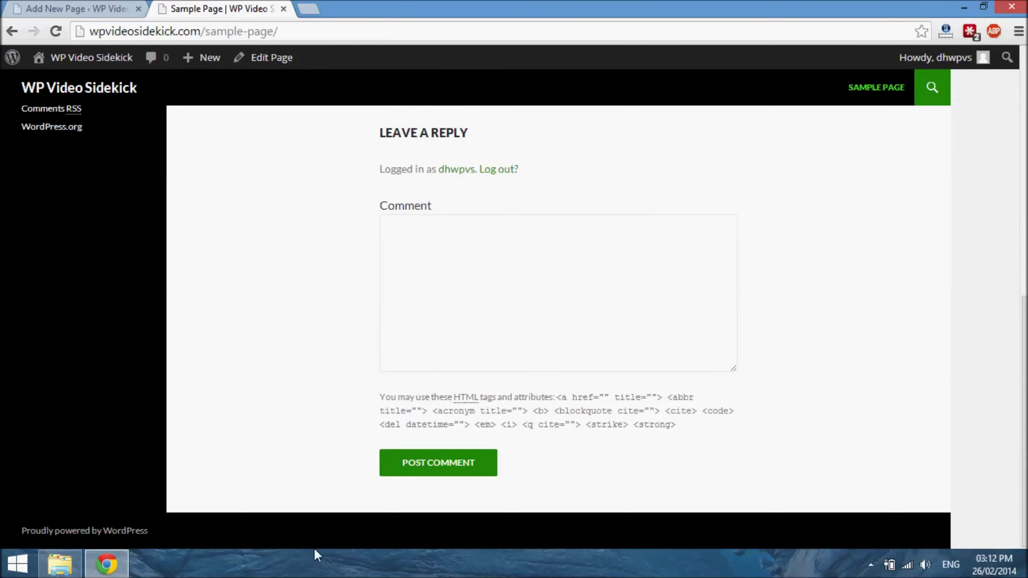
{"action": "scroll", "coordinate": [820, 290], "scroll_direction": "up", "scroll_amount": 15}
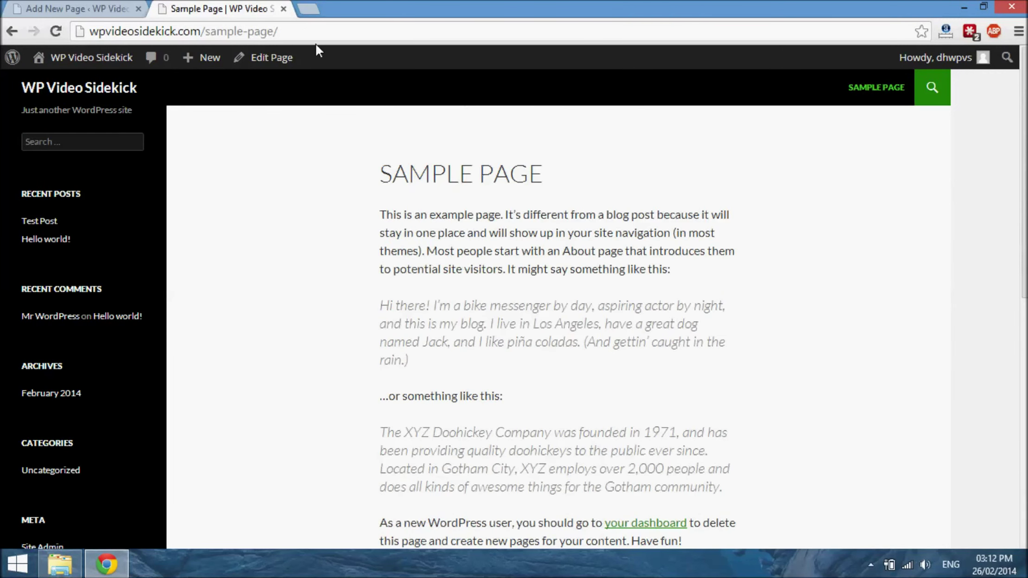
{"action": "left_click", "coordinate": [55, 8]}
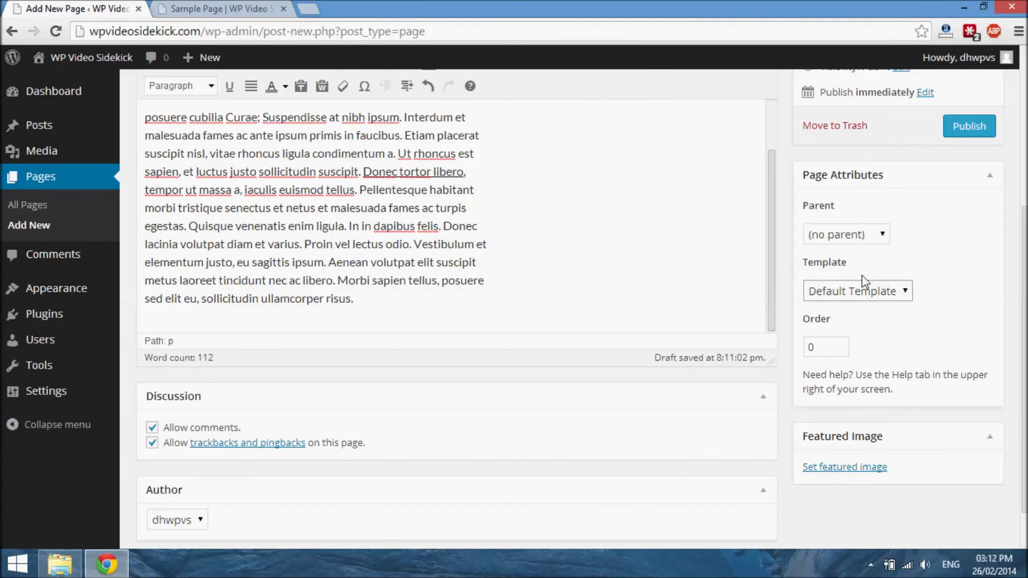
- Browse the page template list but keep Default Template
{"action": "left_click", "coordinate": [901, 292]}
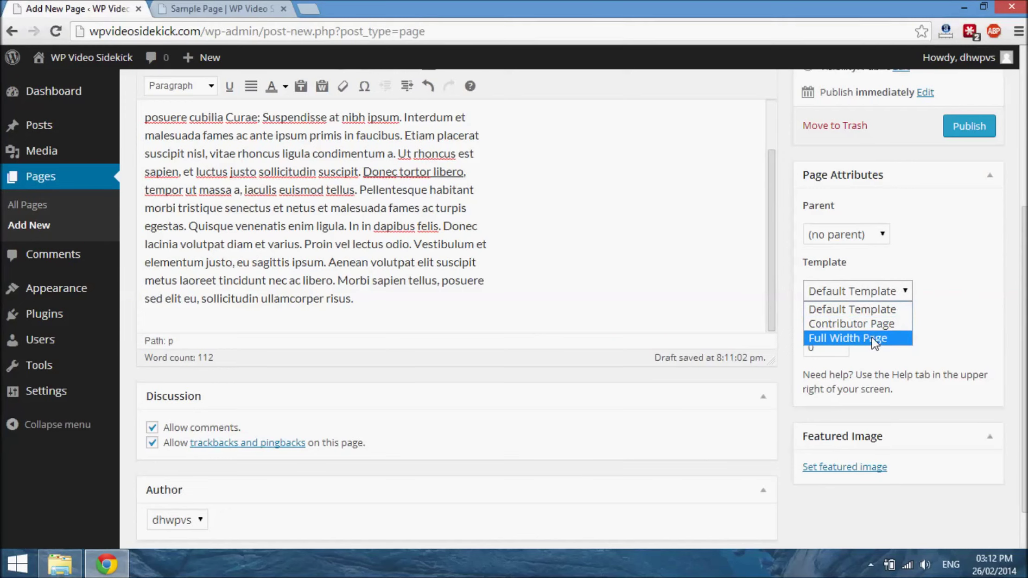
{"action": "key", "text": "Up"}
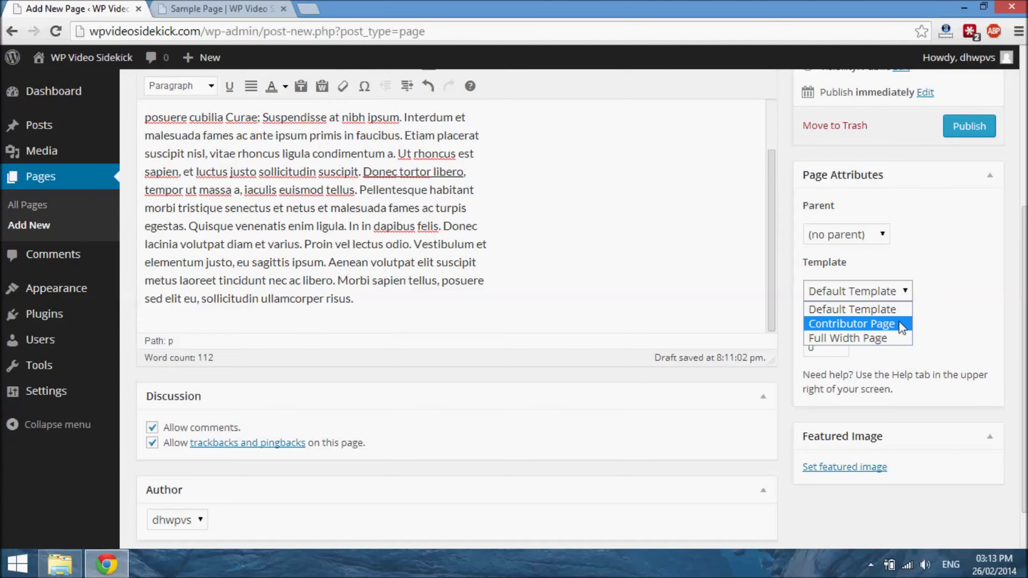
{"action": "left_click", "coordinate": [934, 316]}
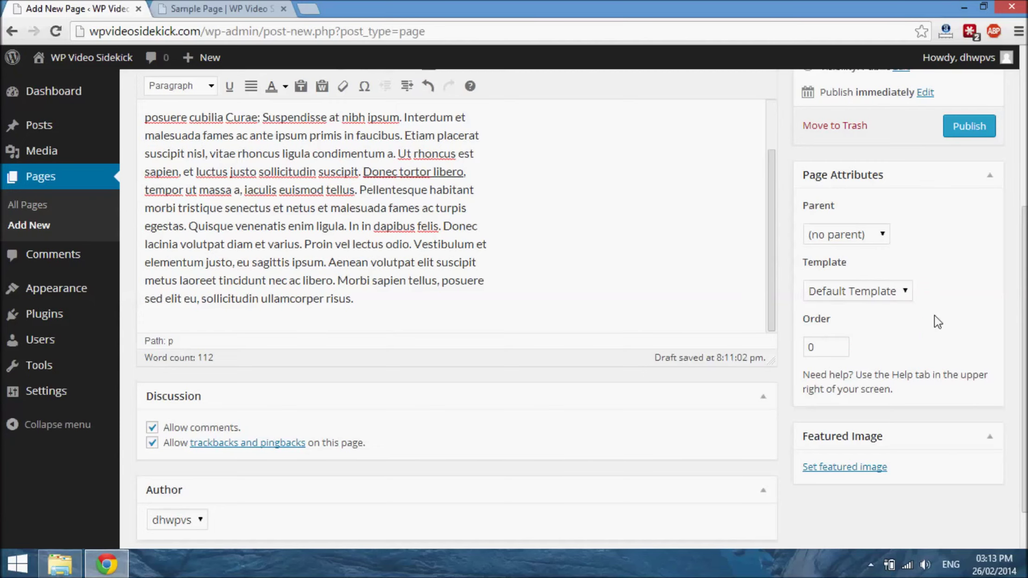
- Uncheck Allow comments and Allow trackbacks and pingbacks in the Discussion box
{"action": "scroll", "coordinate": [938, 320], "scroll_direction": "down", "scroll_amount": 1}
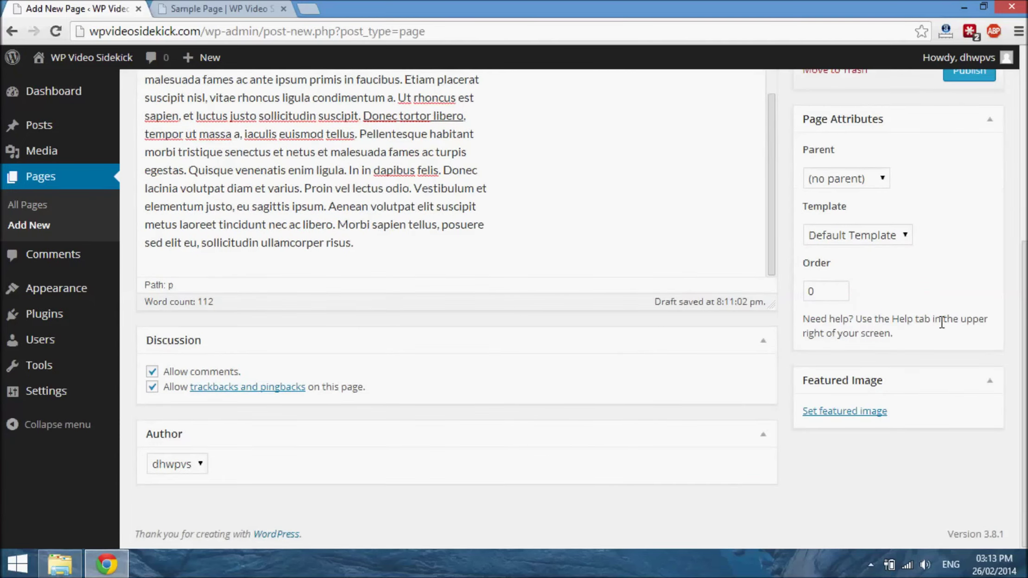
{"action": "scroll", "coordinate": [942, 323], "scroll_direction": "up", "scroll_amount": 8}
{"action": "scroll", "coordinate": [942, 323], "scroll_direction": "down", "scroll_amount": 8}
{"action": "scroll", "coordinate": [967, 252], "scroll_direction": "up", "scroll_amount": 6}
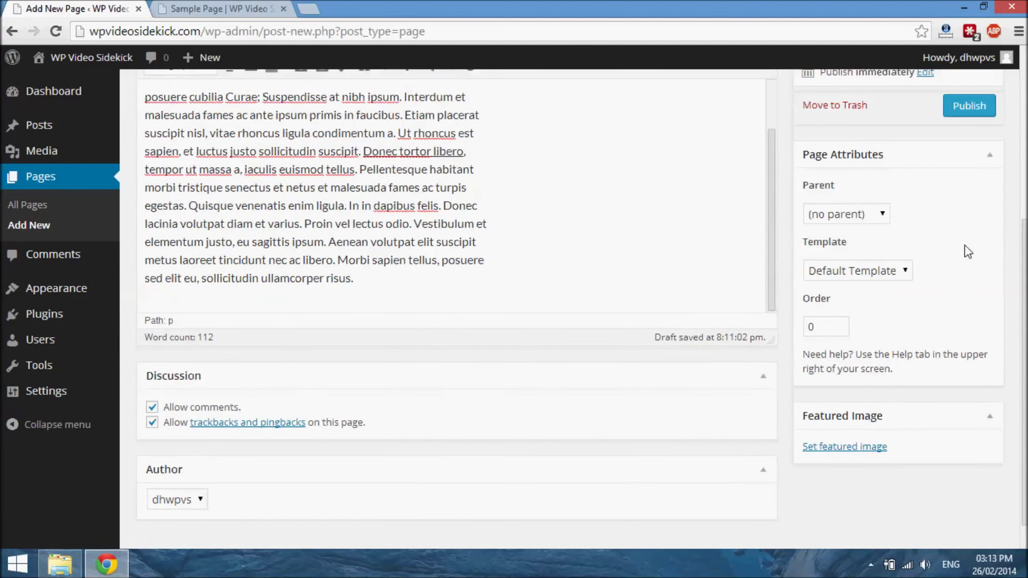
{"action": "scroll", "coordinate": [967, 251], "scroll_direction": "down", "scroll_amount": 5}
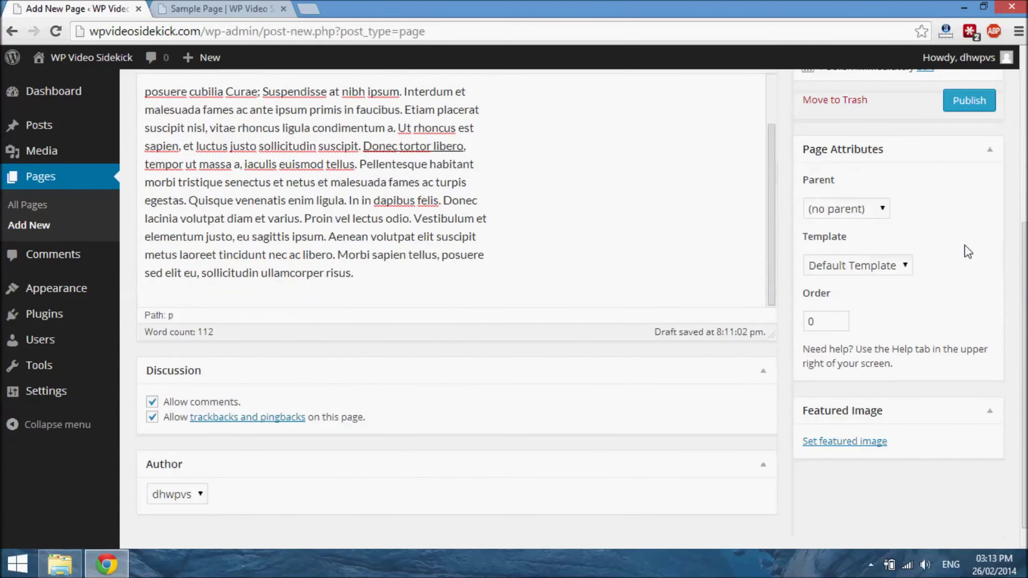
{"action": "scroll", "coordinate": [968, 251], "scroll_direction": "down", "scroll_amount": 1}
{"action": "scroll", "coordinate": [968, 251], "scroll_direction": "up", "scroll_amount": 8}
{"action": "scroll", "coordinate": [967, 252], "scroll_direction": "down", "scroll_amount": 8}
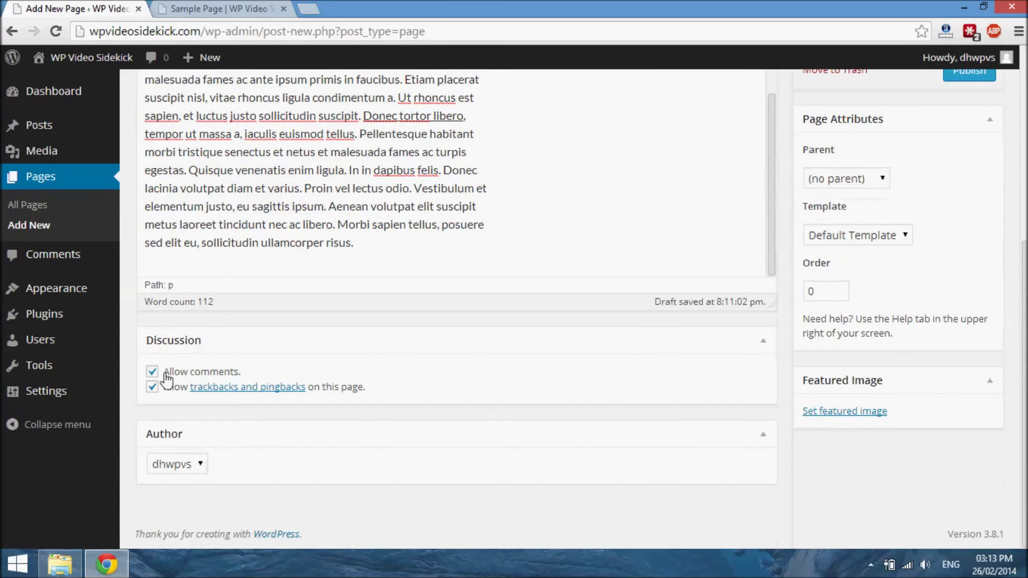
{"action": "left_click", "coordinate": [152, 372]}
{"action": "left_click", "coordinate": [154, 386]}
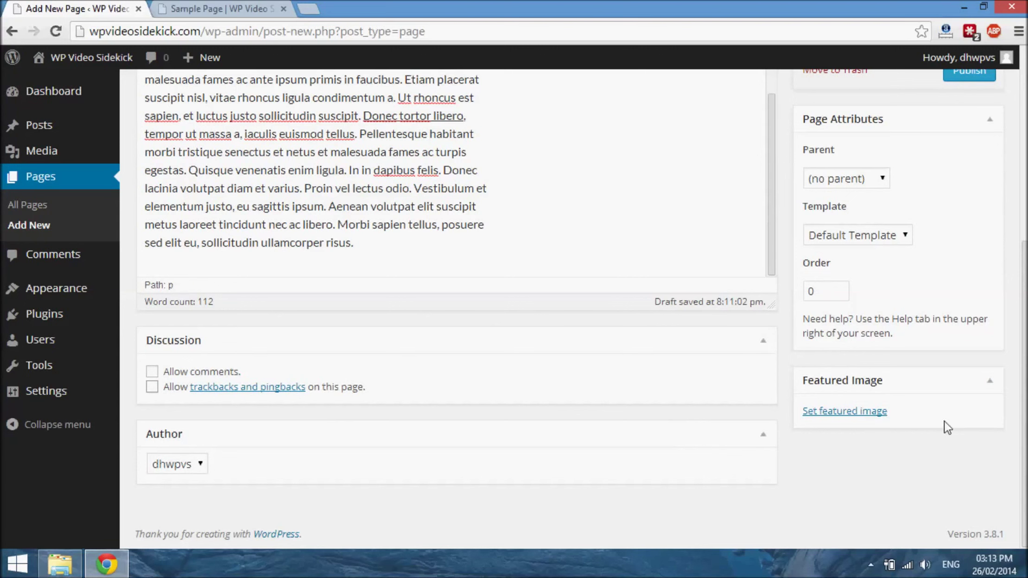
{"action": "left_click_drag", "start_coordinate": [1023, 408], "coordinate": [1023, 236]}
- Publish the About Me page from the Publish box
{"action": "left_click", "coordinate": [882, 92]}
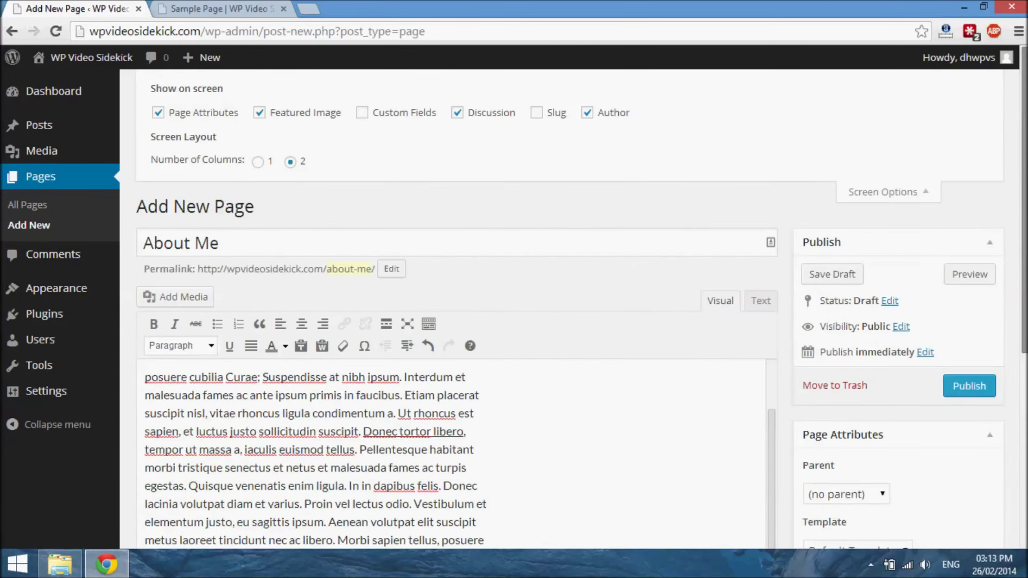
{"action": "scroll", "coordinate": [962, 319], "scroll_direction": "down", "scroll_amount": 1}
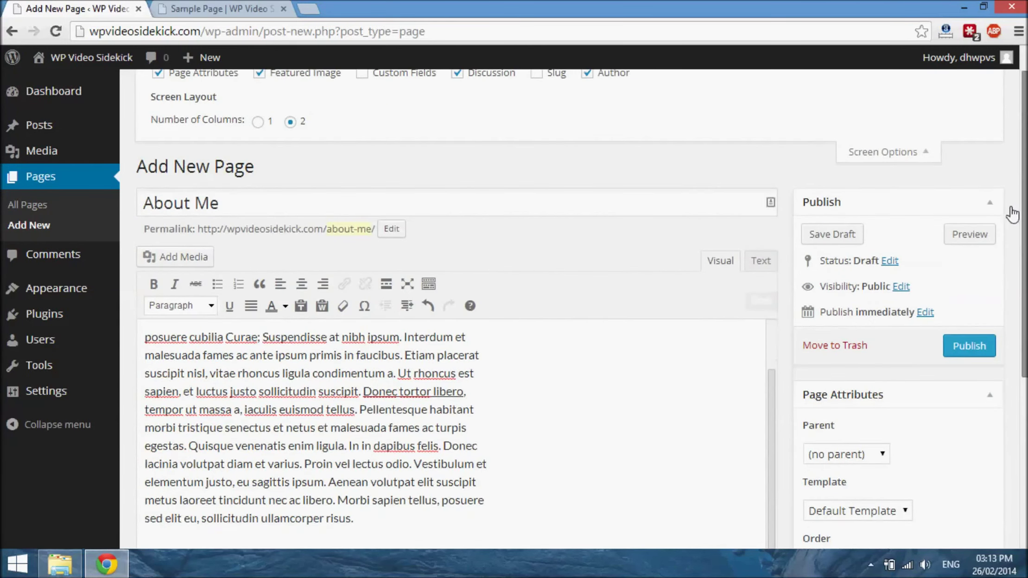
{"action": "left_click", "coordinate": [957, 348]}
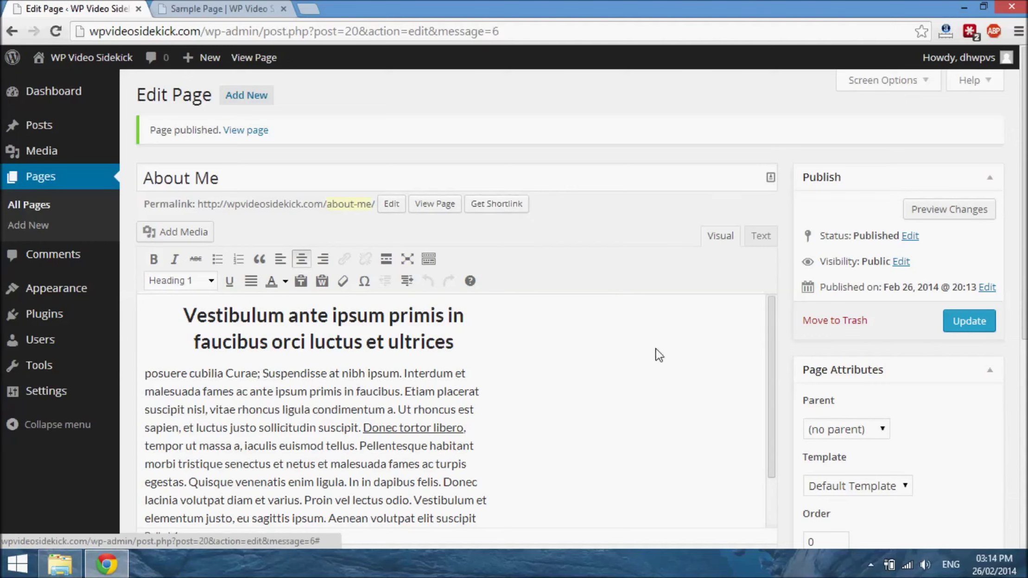
- Open the live About Me page in a new tab, review it, then return to the Sample Page tab
{"action": "right_click", "coordinate": [445, 205]}
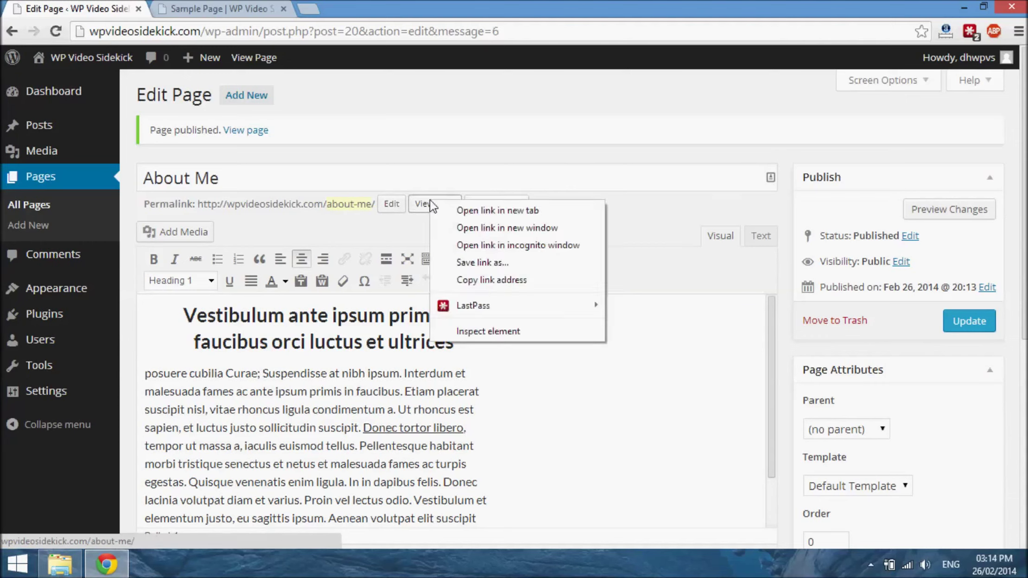
{"action": "left_click", "coordinate": [468, 210]}
{"action": "left_click", "coordinate": [238, 10]}
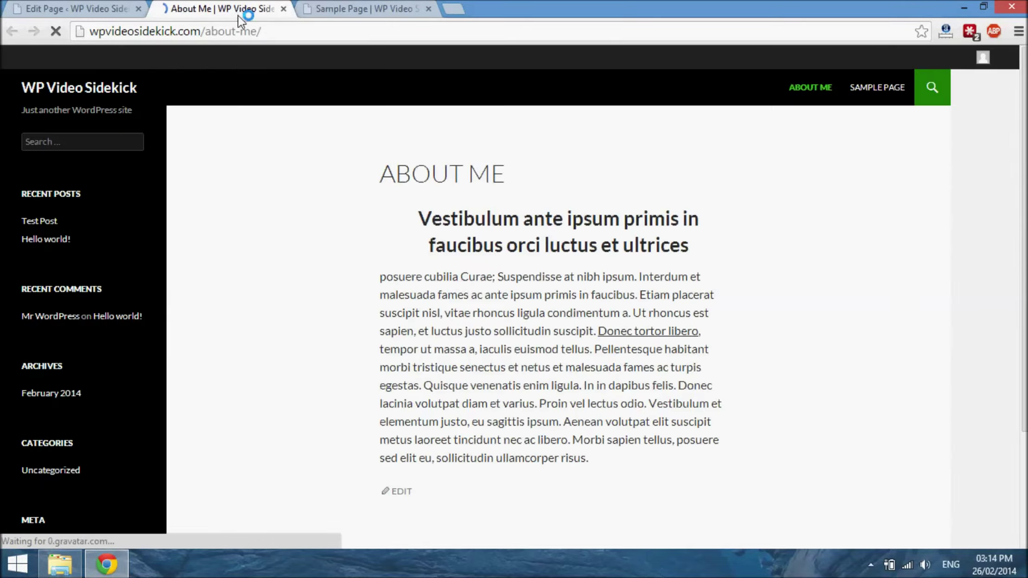
{"action": "scroll", "coordinate": [380, 269], "scroll_direction": "down", "scroll_amount": 1}
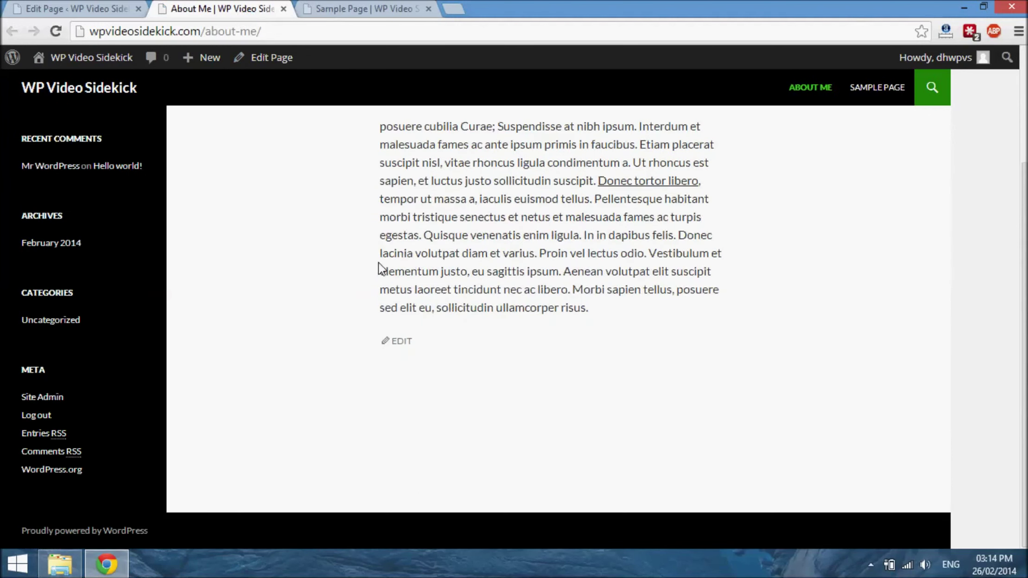
{"action": "scroll", "coordinate": [381, 269], "scroll_direction": "up", "scroll_amount": 3}
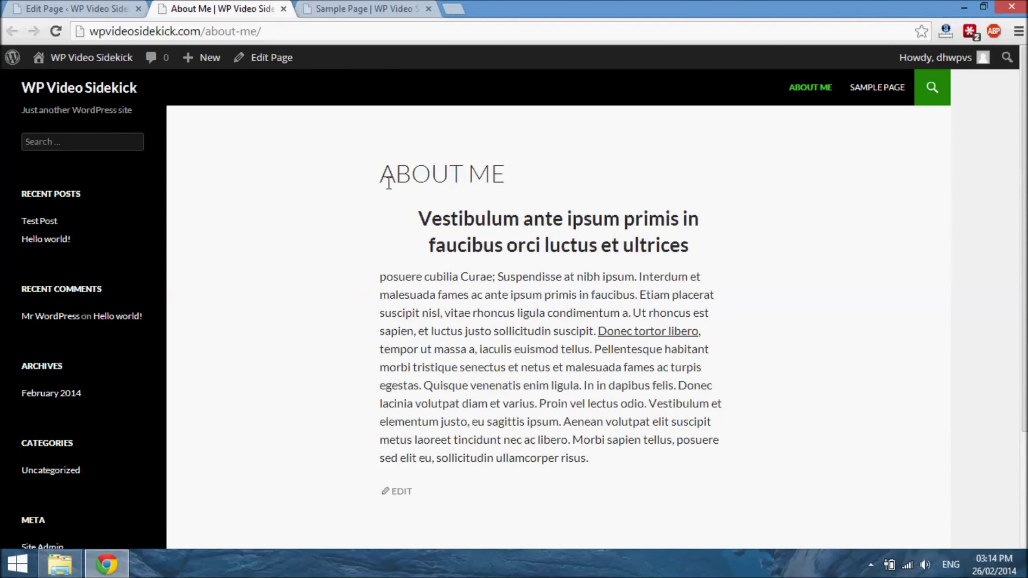
{"action": "left_click_drag", "start_coordinate": [388, 180], "coordinate": [517, 181]}
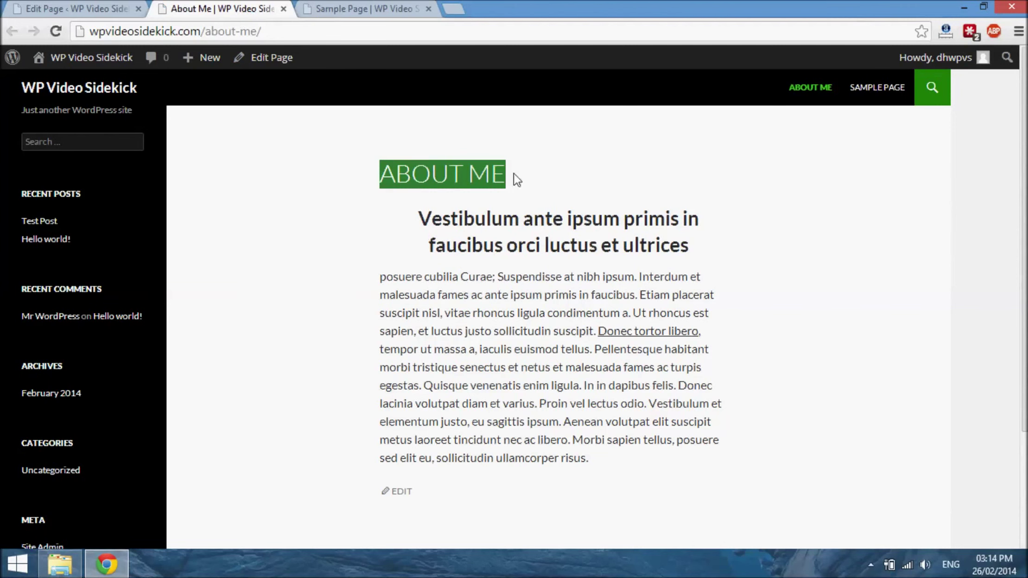
{"action": "left_click", "coordinate": [551, 183]}
{"action": "scroll", "coordinate": [421, 262], "scroll_direction": "down", "scroll_amount": 3}
{"action": "scroll", "coordinate": [424, 265], "scroll_direction": "up", "scroll_amount": 3}
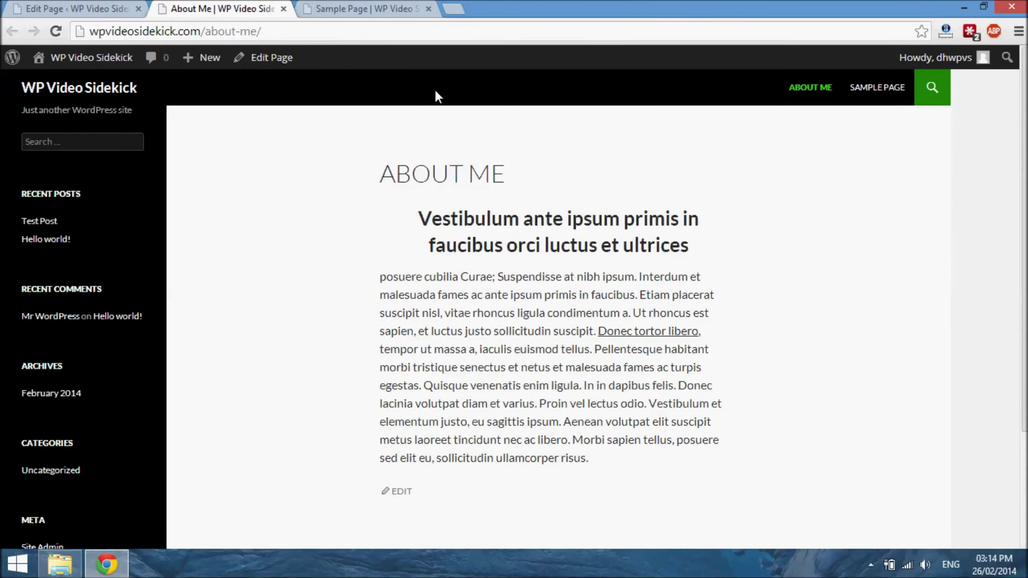
{"action": "left_click", "coordinate": [339, 7]}
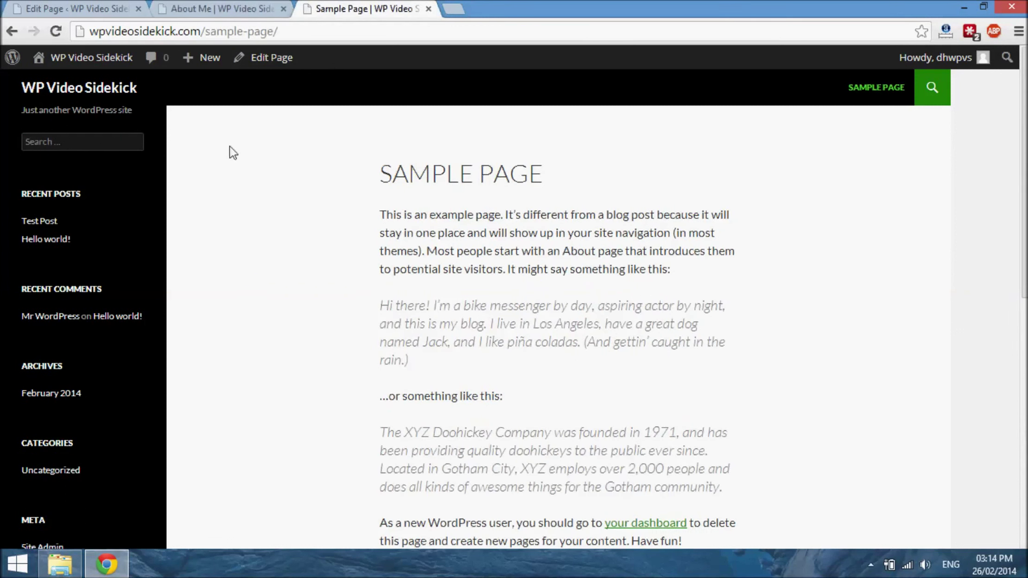
- Go to the admin Dashboard, then use Visit Site to open the public home page
{"action": "mouse_move", "coordinate": [110, 66]}
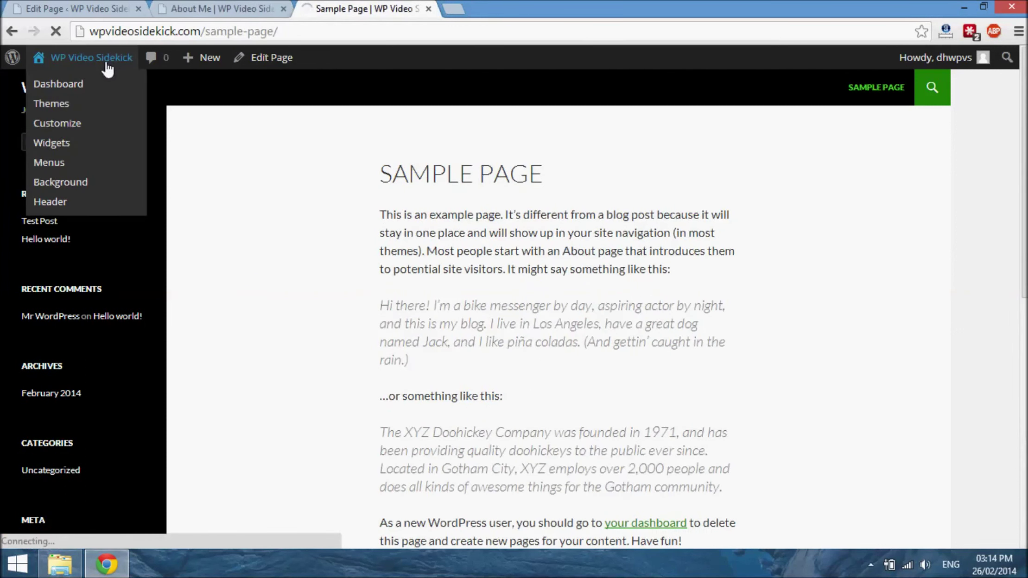
{"action": "left_click", "coordinate": [85, 88]}
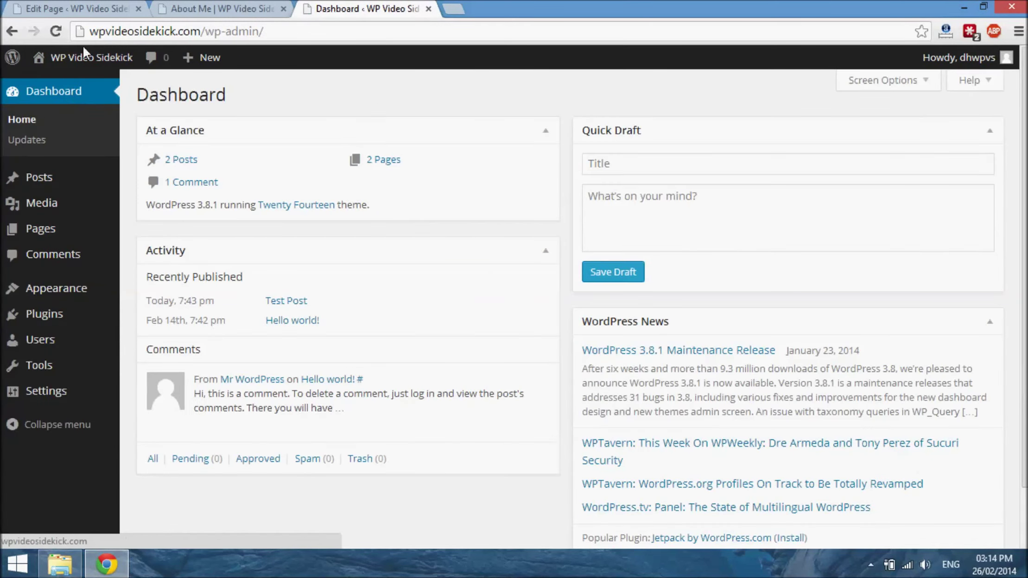
{"action": "mouse_move", "coordinate": [86, 58]}
{"action": "left_click", "coordinate": [62, 84]}
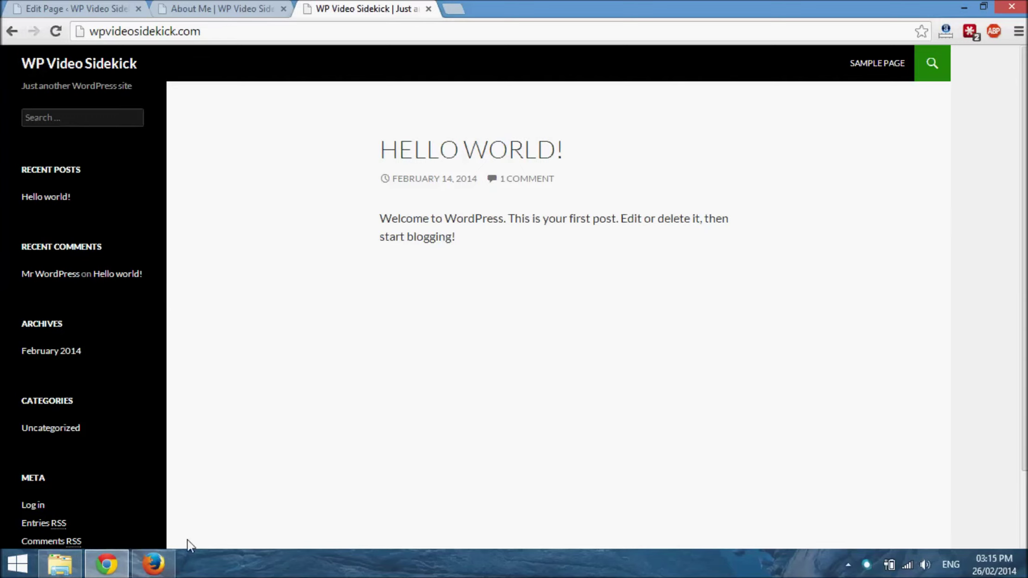
- In Firefox, load wpvideosidekick.com from the address bar
{"action": "left_click", "coordinate": [153, 564]}
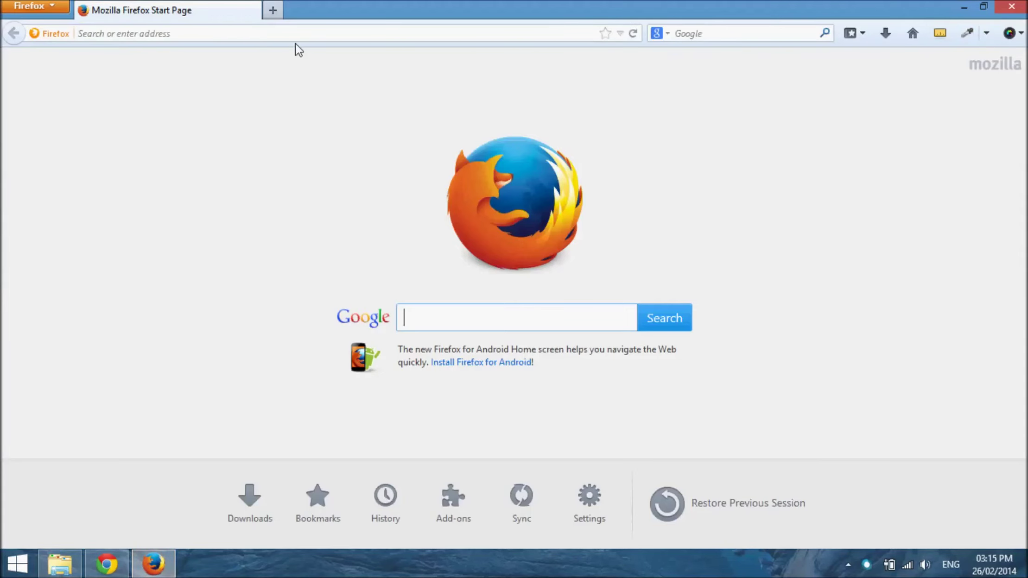
{"action": "left_click", "coordinate": [309, 41]}
{"action": "type", "text": "wpvideosidekick.com/"}
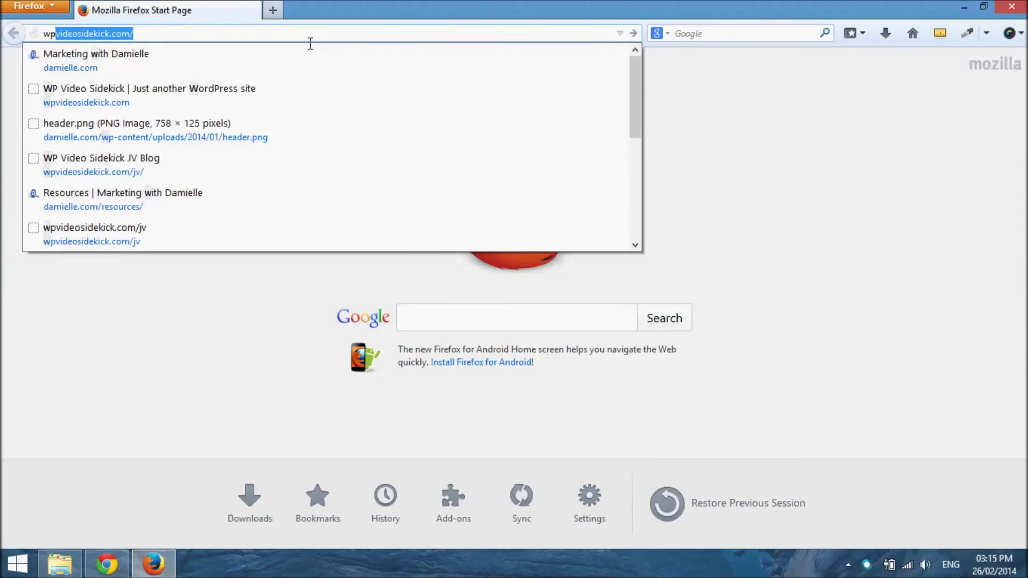
{"action": "key", "text": "Return"}
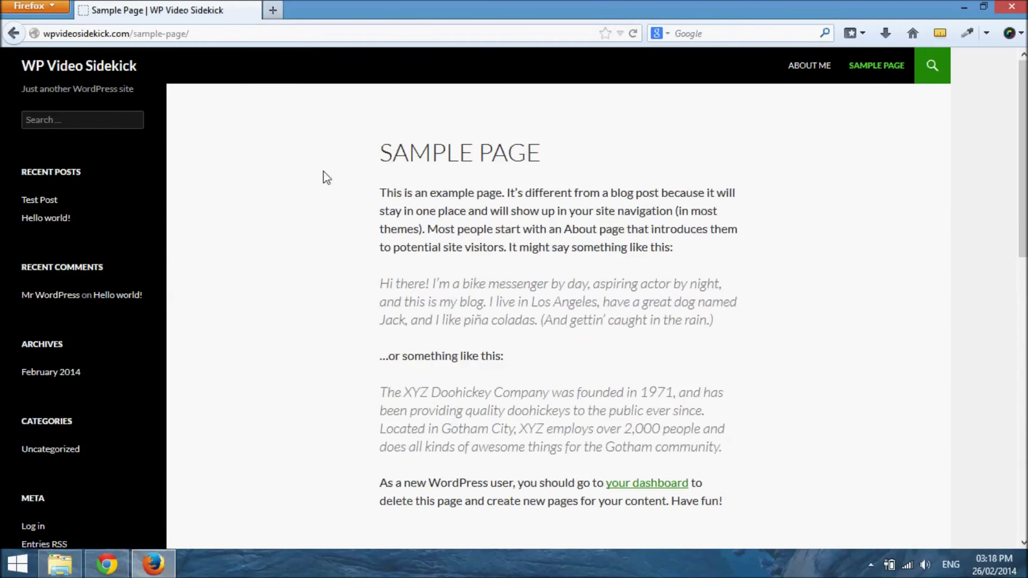
- Reload, go to the site's home page, and open ABOUT ME from the top navigation
{"action": "left_click", "coordinate": [632, 34]}
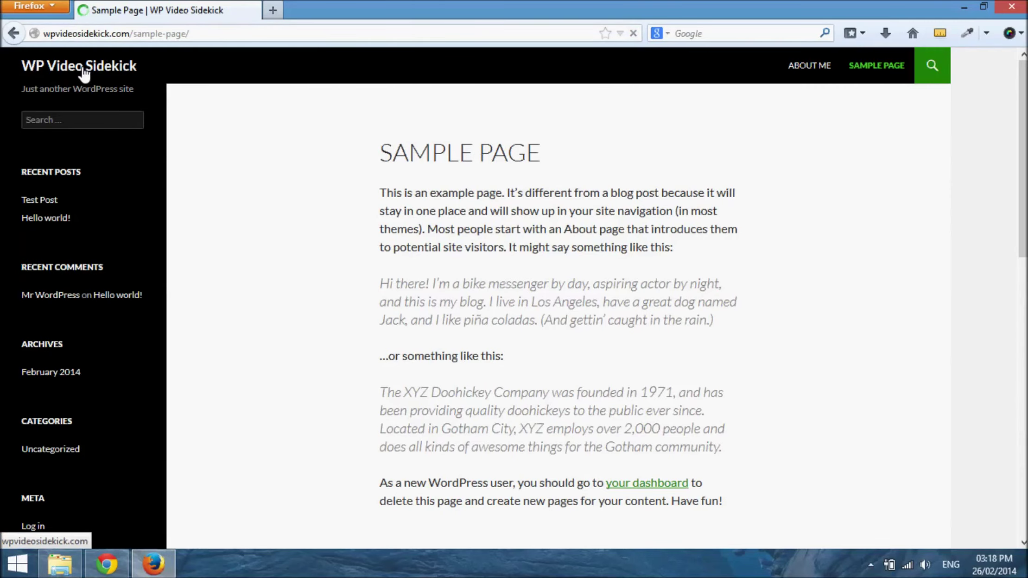
{"action": "left_click", "coordinate": [84, 73]}
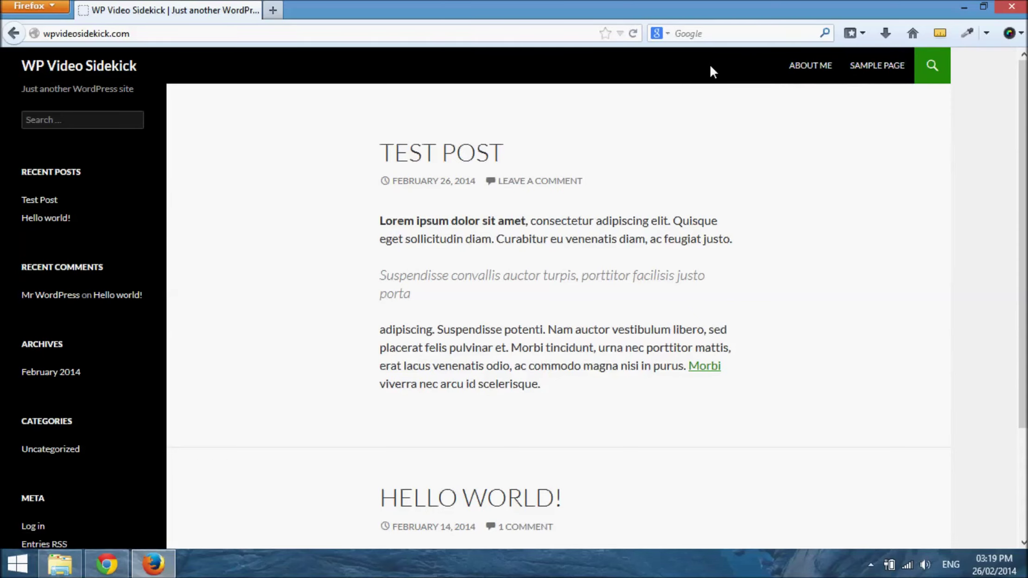
{"action": "left_click", "coordinate": [825, 70]}
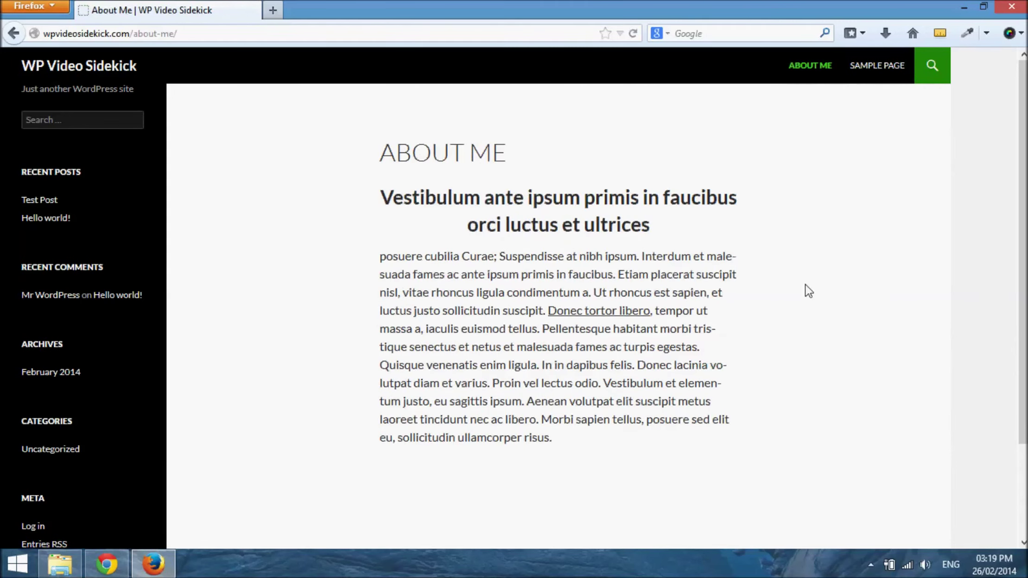
- Scroll down and back up through the live About Me page in Chrome
{"action": "scroll", "coordinate": [805, 305], "scroll_direction": "down", "scroll_amount": 1}
{"action": "scroll", "coordinate": [806, 305], "scroll_direction": "down", "scroll_amount": 2}
{"action": "scroll", "coordinate": [806, 304], "scroll_direction": "up", "scroll_amount": 2}
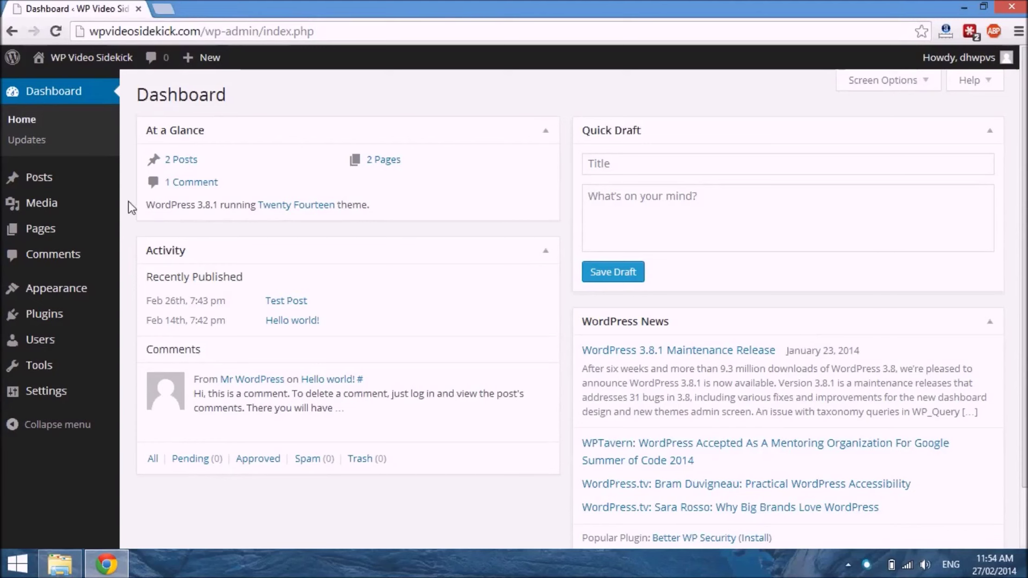
- Go to the Media Library and choose Add New to start uploading media
{"action": "mouse_move", "coordinate": [51, 209]}
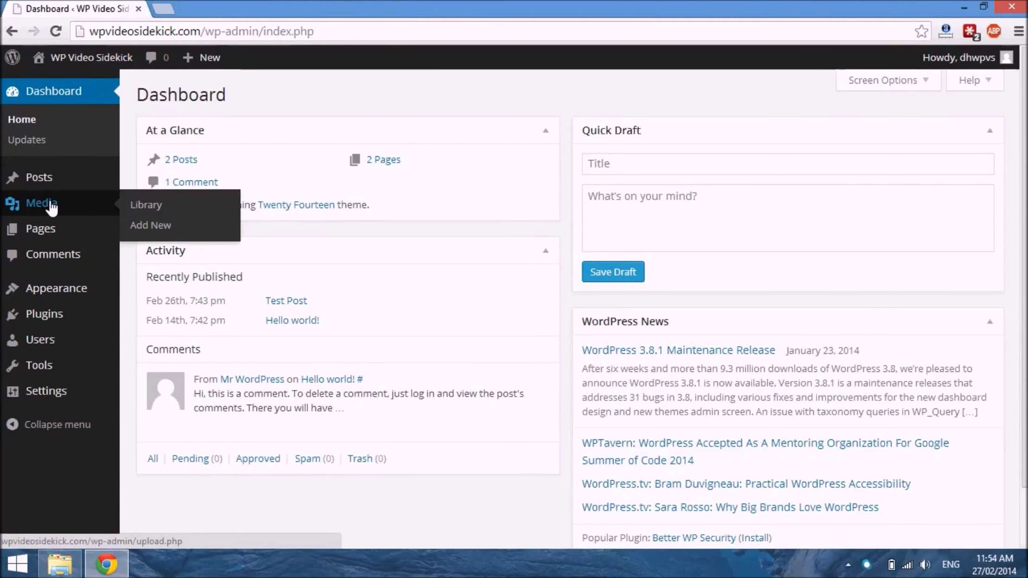
{"action": "left_click", "coordinate": [47, 205]}
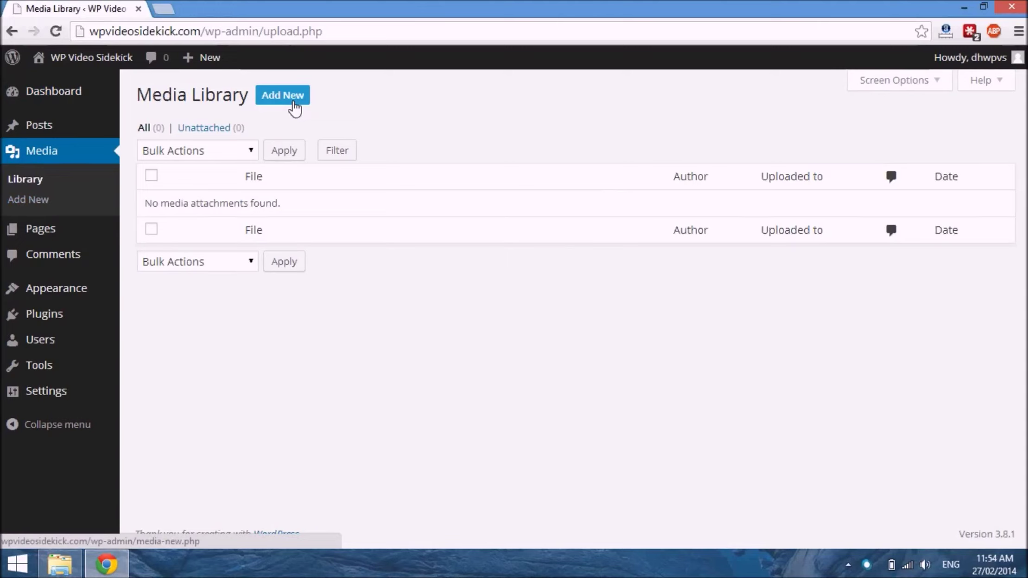
{"action": "left_click", "coordinate": [292, 97]}
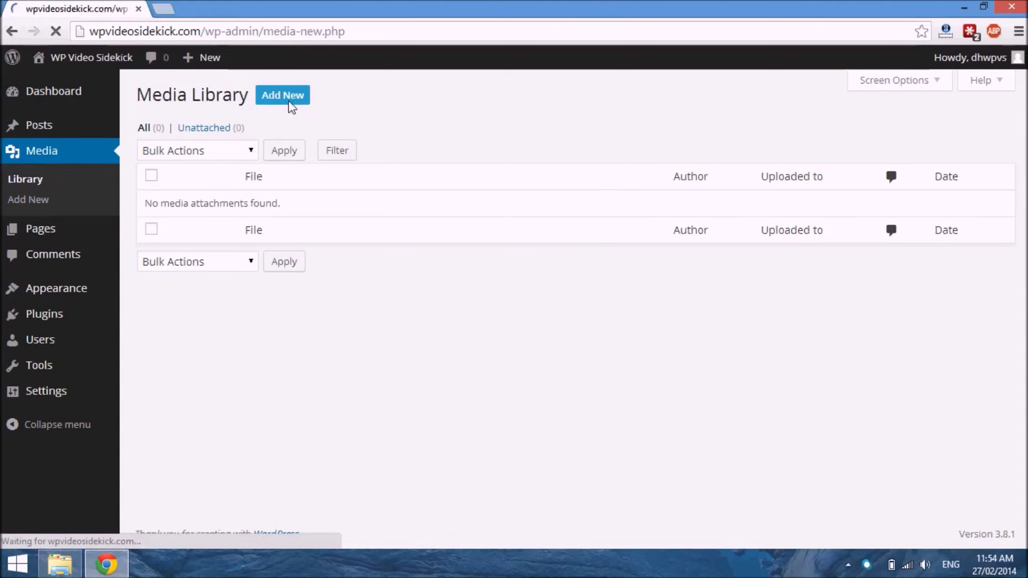
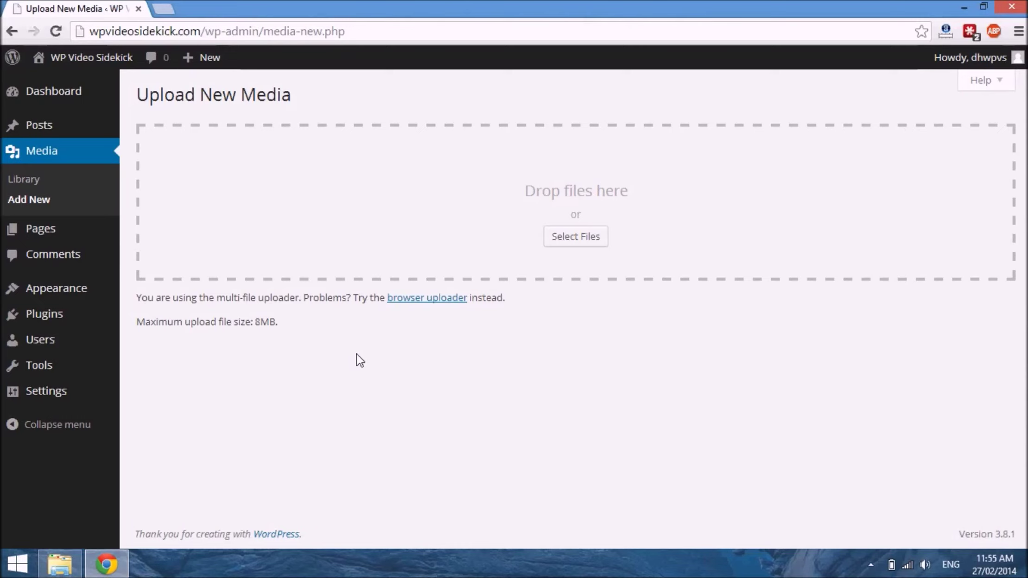
- Drag lights.mp4 and testdoc.docx from the desktop into the Drop files here zone
{"action": "left_click", "coordinate": [983, 6]}
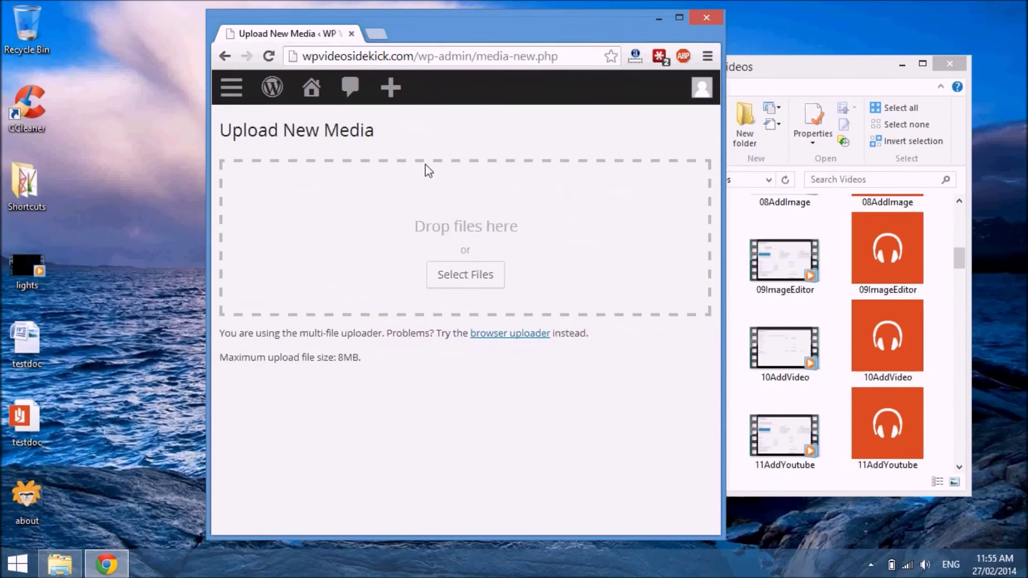
{"action": "left_click_drag", "start_coordinate": [27, 273], "coordinate": [412, 278]}
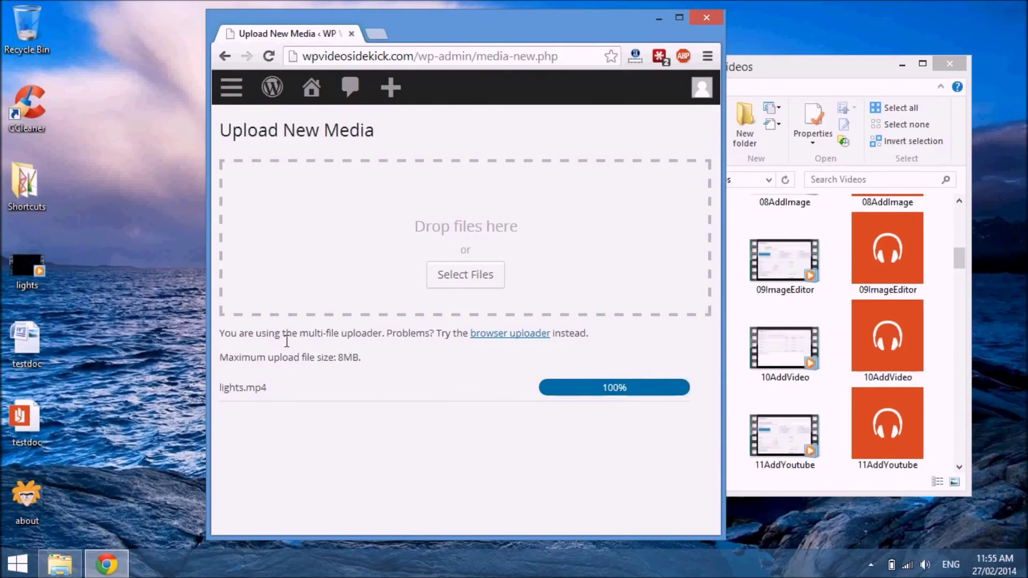
{"action": "left_click", "coordinate": [37, 342]}
{"action": "left_click_drag", "start_coordinate": [37, 341], "coordinate": [392, 242]}
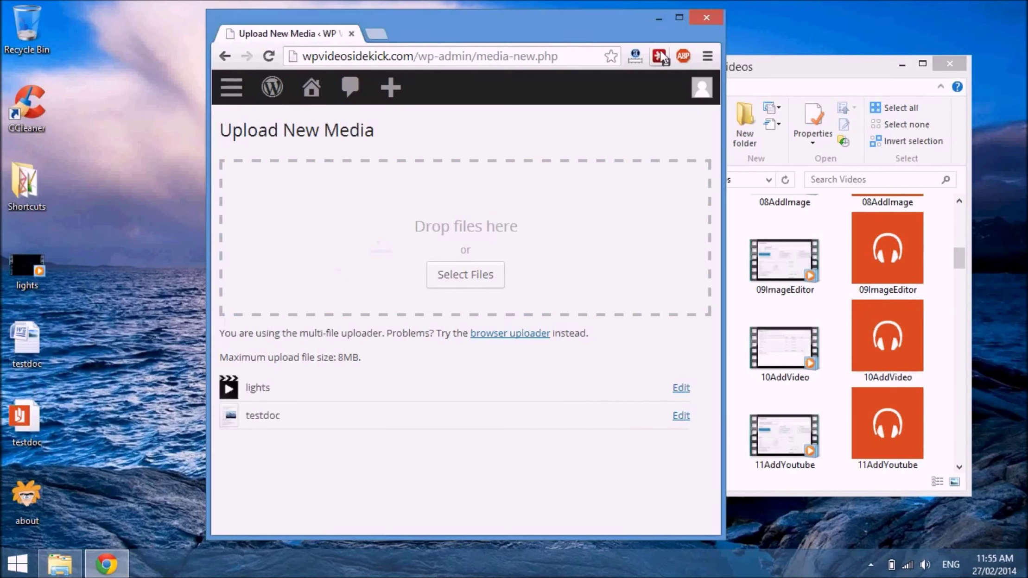
{"action": "left_click", "coordinate": [679, 19]}
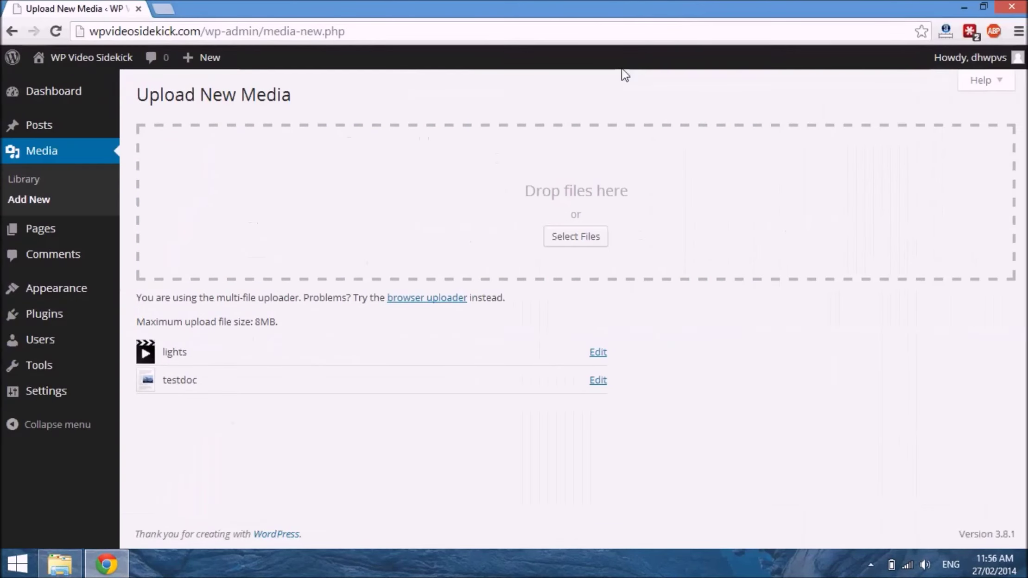
- Upload another testdoc Word file chosen from the Desktop
{"action": "left_click", "coordinate": [575, 241]}
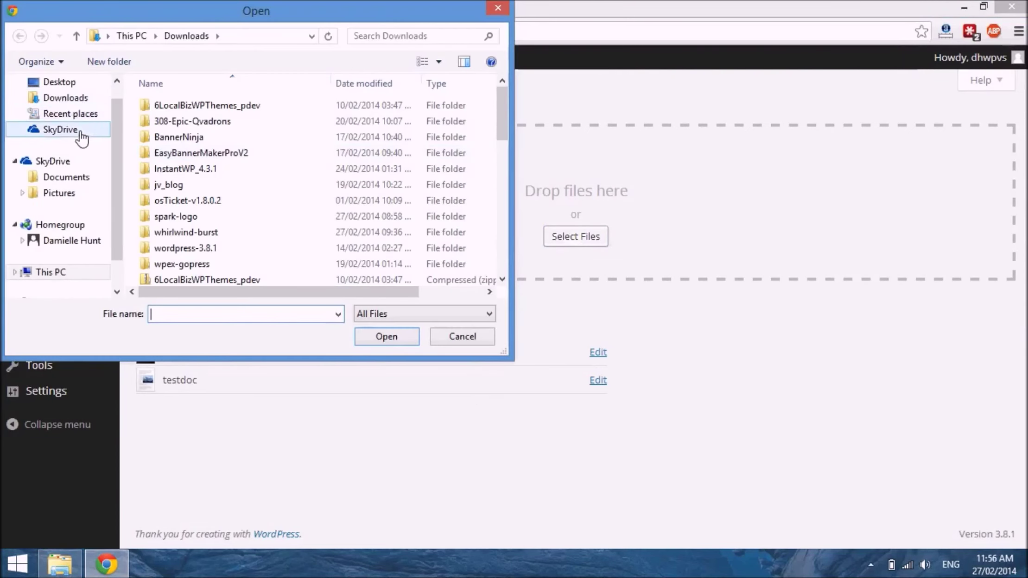
{"action": "left_click", "coordinate": [68, 83]}
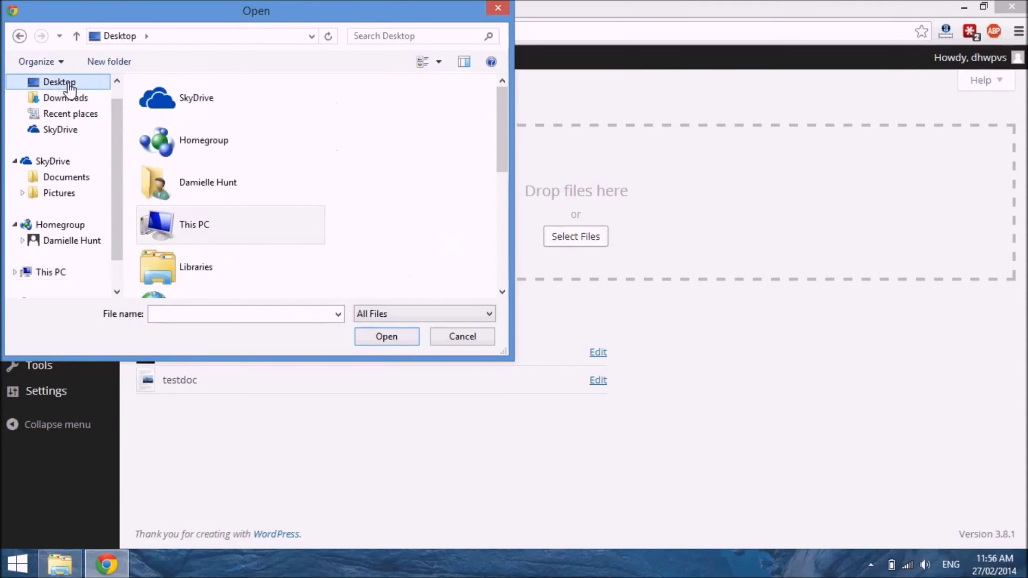
{"action": "left_click_drag", "start_coordinate": [503, 140], "coordinate": [502, 230]}
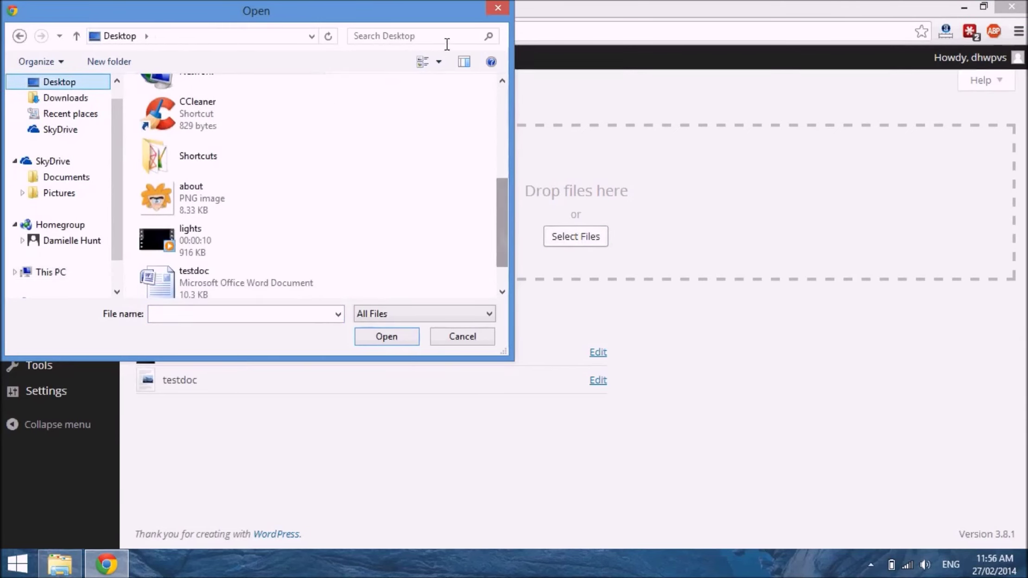
{"action": "left_click_drag", "start_coordinate": [422, 8], "coordinate": [698, 65]}
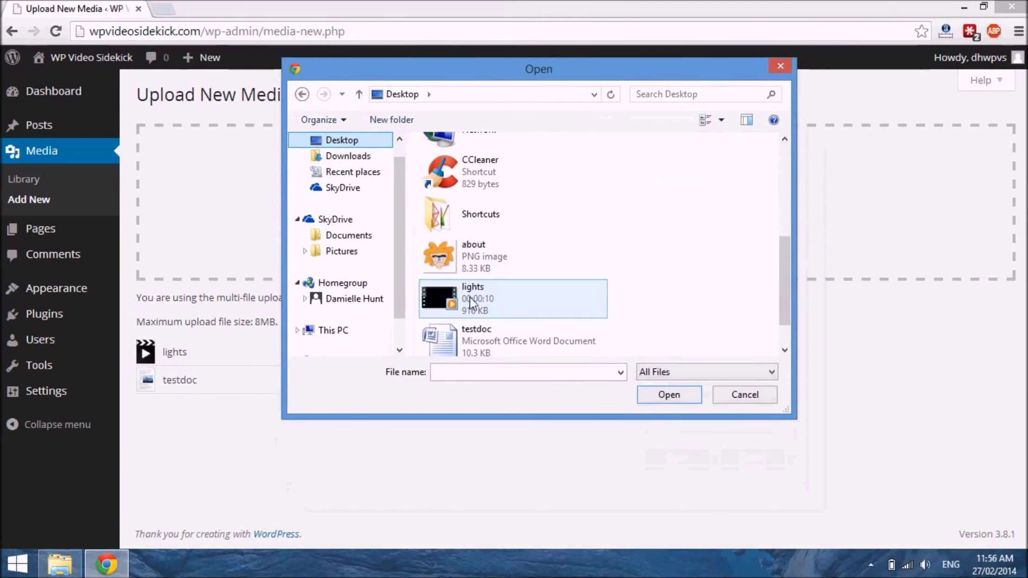
{"action": "left_click", "coordinate": [449, 338]}
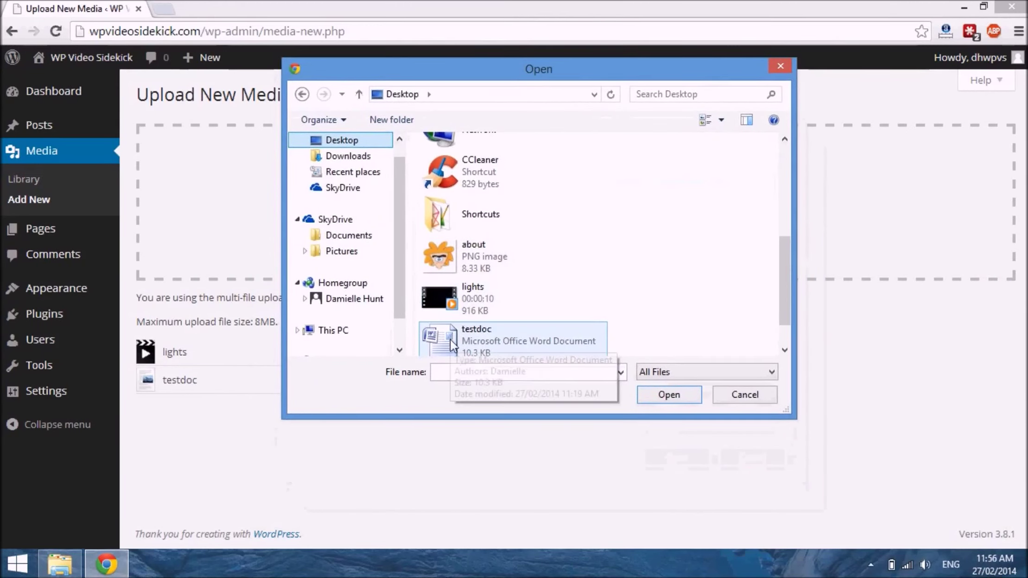
{"action": "left_click", "coordinate": [668, 395]}
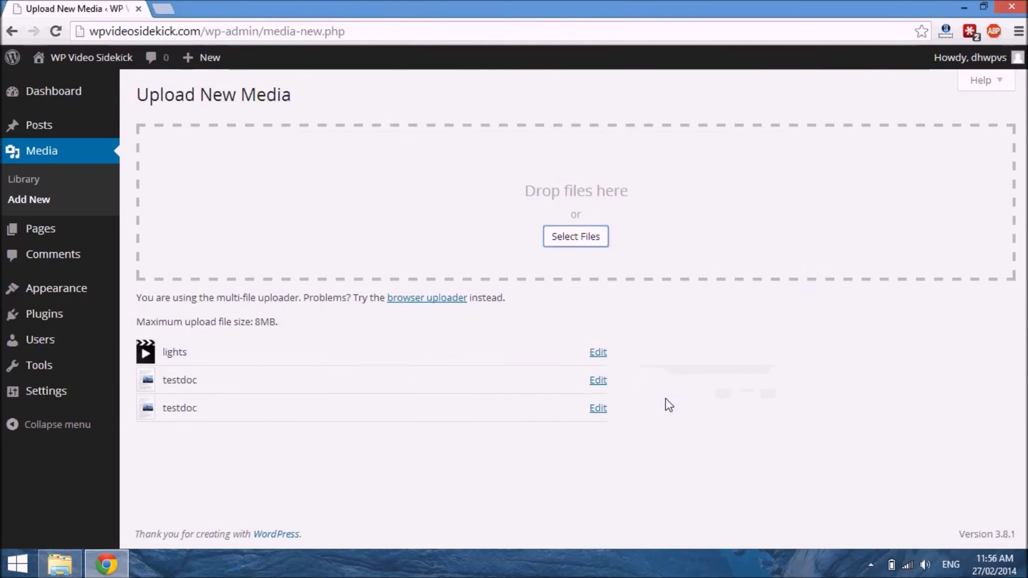
- Upload the about PNG image
{"action": "left_click", "coordinate": [581, 246]}
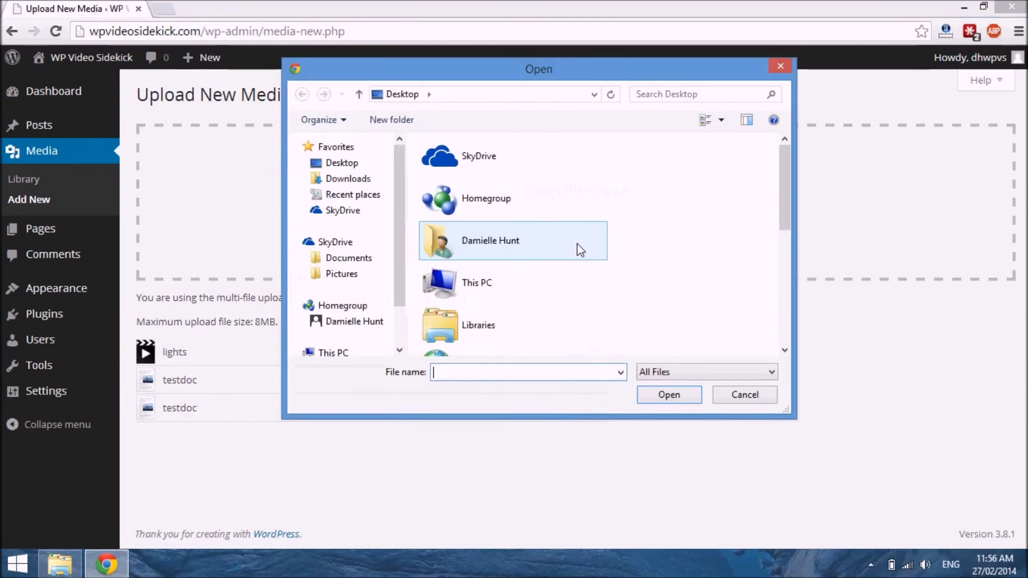
{"action": "left_click_drag", "start_coordinate": [784, 214], "coordinate": [786, 308]}
{"action": "left_click", "coordinate": [477, 221]}
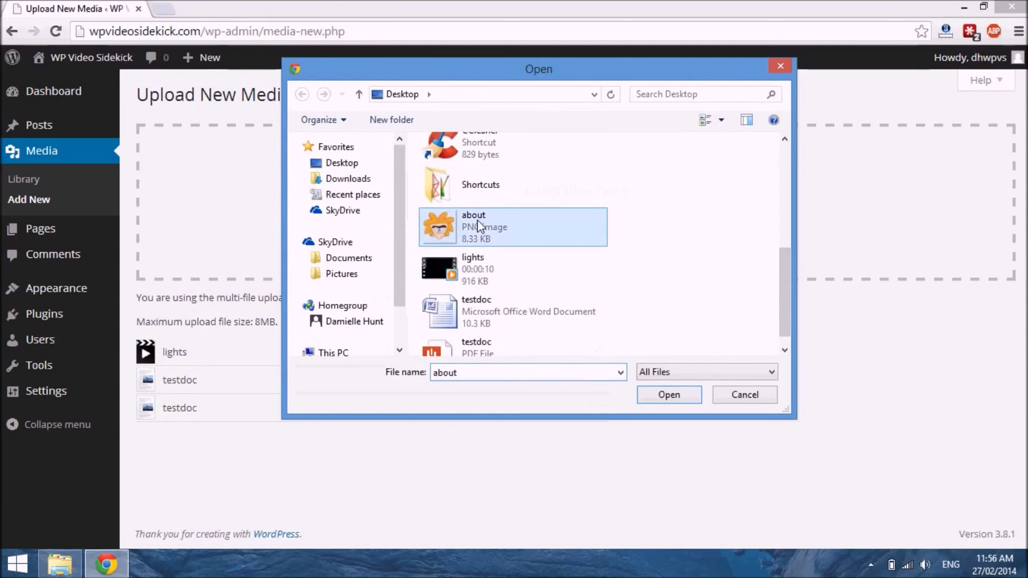
{"action": "left_click", "coordinate": [674, 394]}
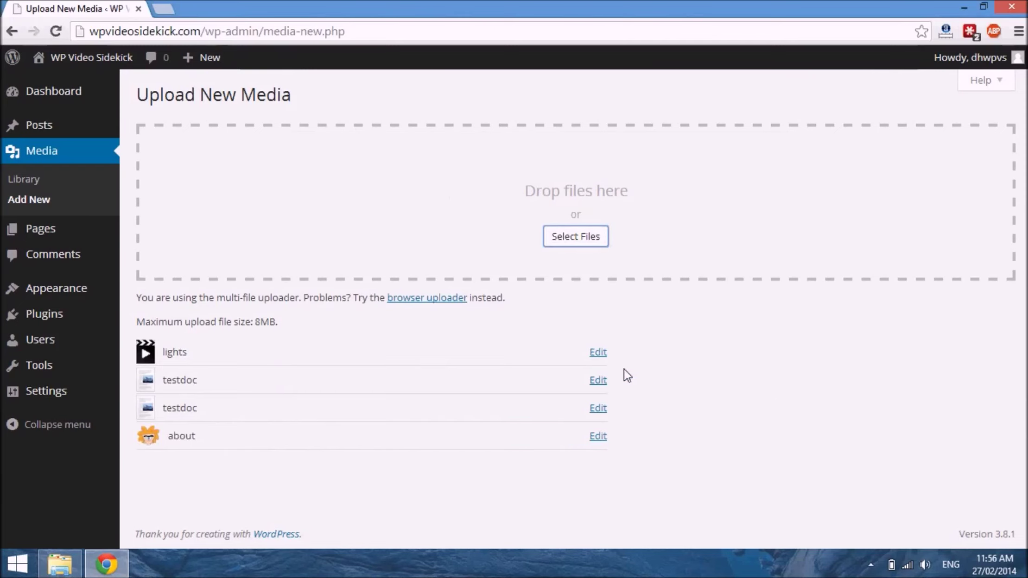
- Upload the testdoc PDF file
{"action": "left_click", "coordinate": [592, 249]}
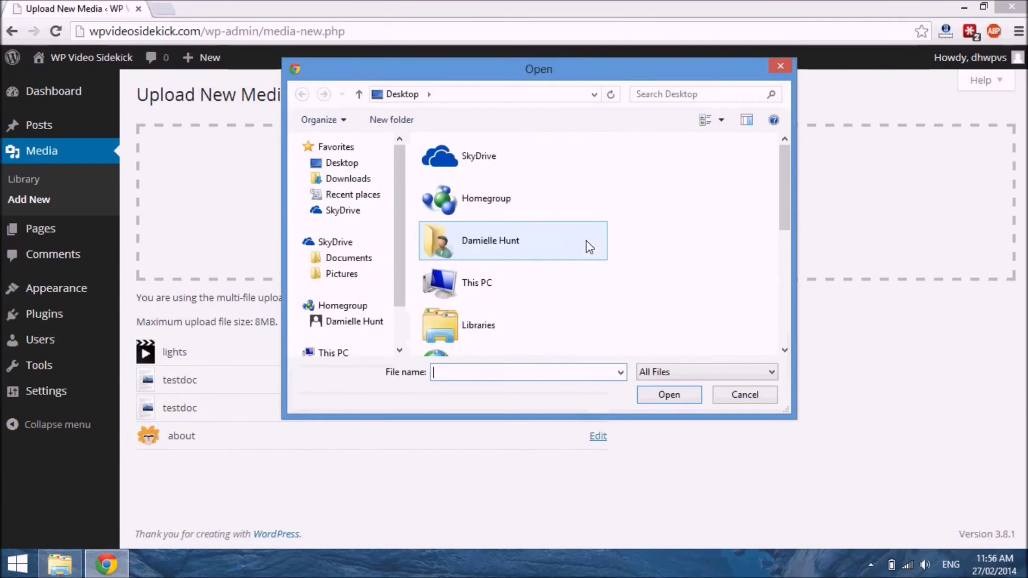
{"action": "left_click_drag", "start_coordinate": [779, 182], "coordinate": [803, 299]}
{"action": "left_click", "coordinate": [459, 331]}
{"action": "left_click", "coordinate": [663, 394]}
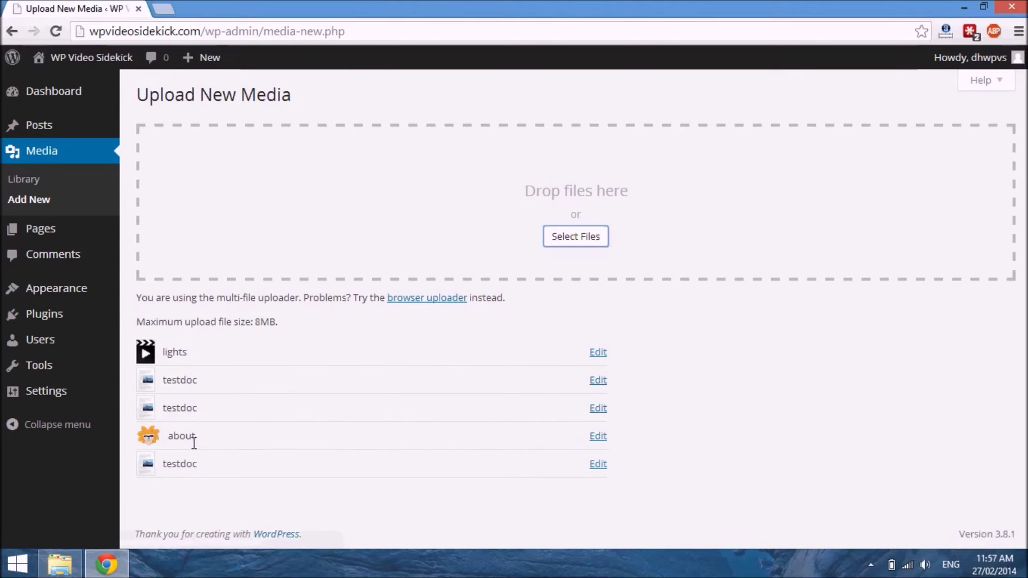
- Open the about image's Edit Media page, preview its attachment page, then go back
{"action": "left_click", "coordinate": [599, 436]}
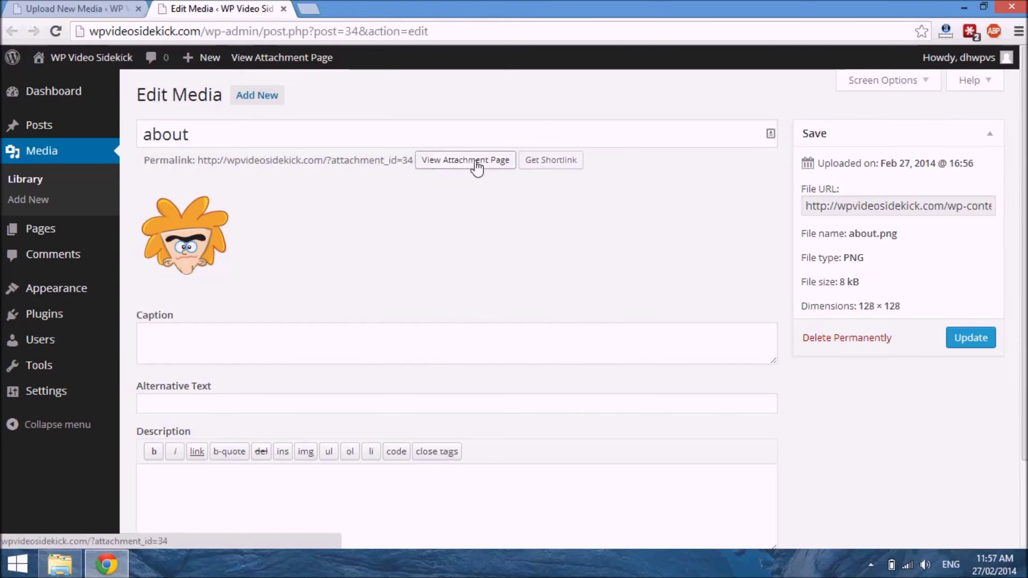
{"action": "left_click", "coordinate": [471, 161]}
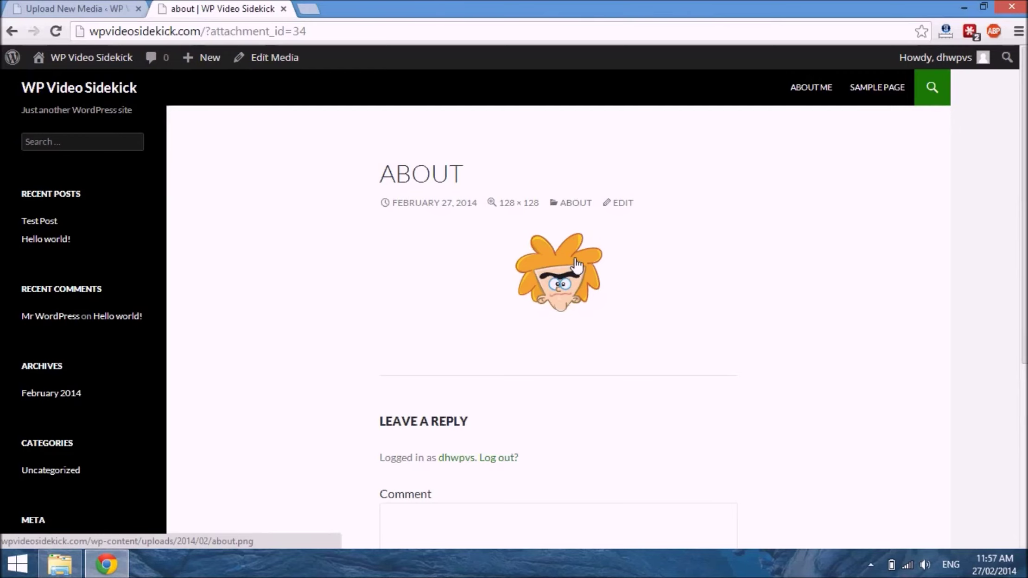
{"action": "left_click", "coordinate": [12, 33]}
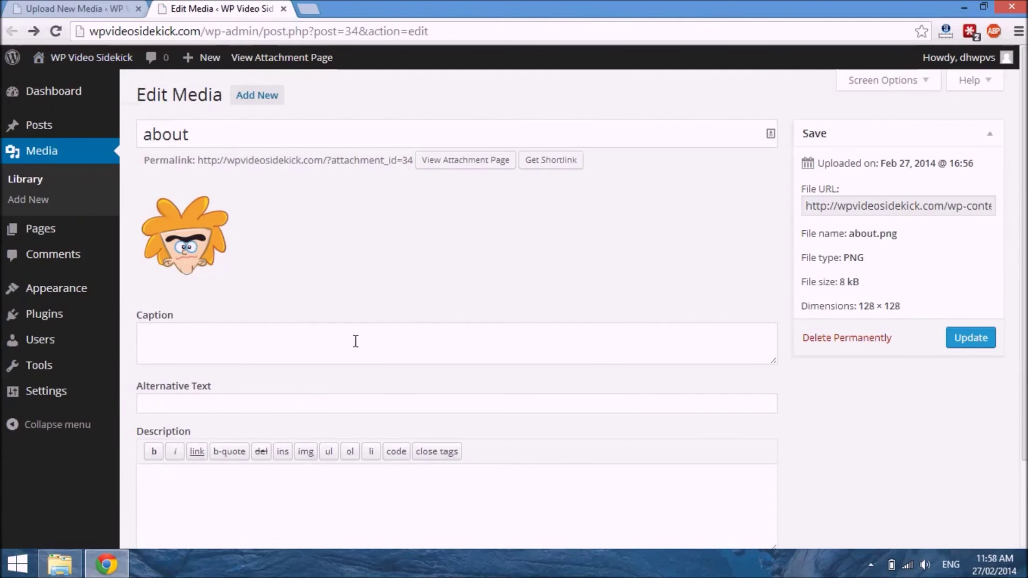
- Enter 'My Name' as the about image's caption
{"action": "left_click", "coordinate": [317, 344]}
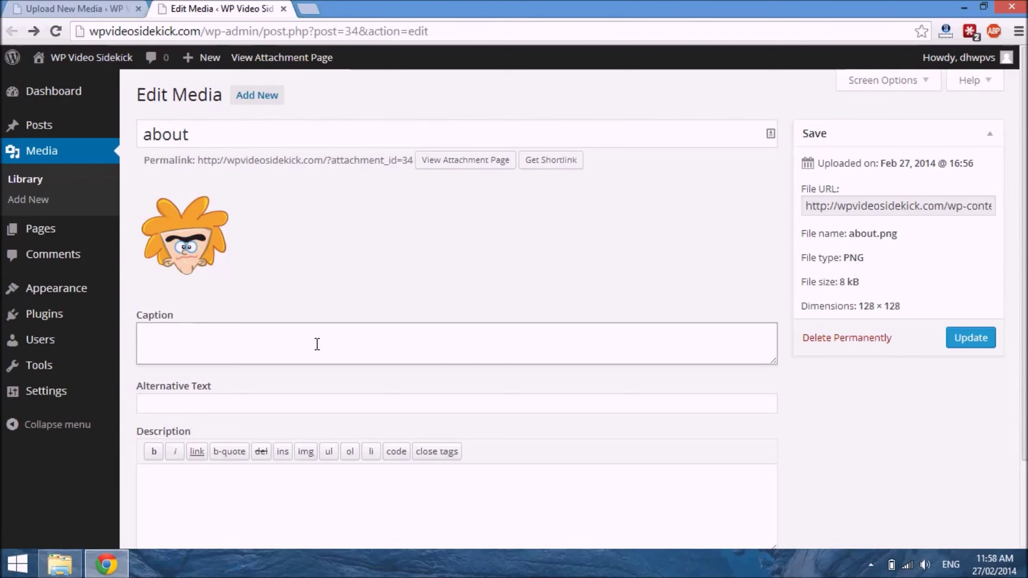
{"action": "type", "text": "My Name"}
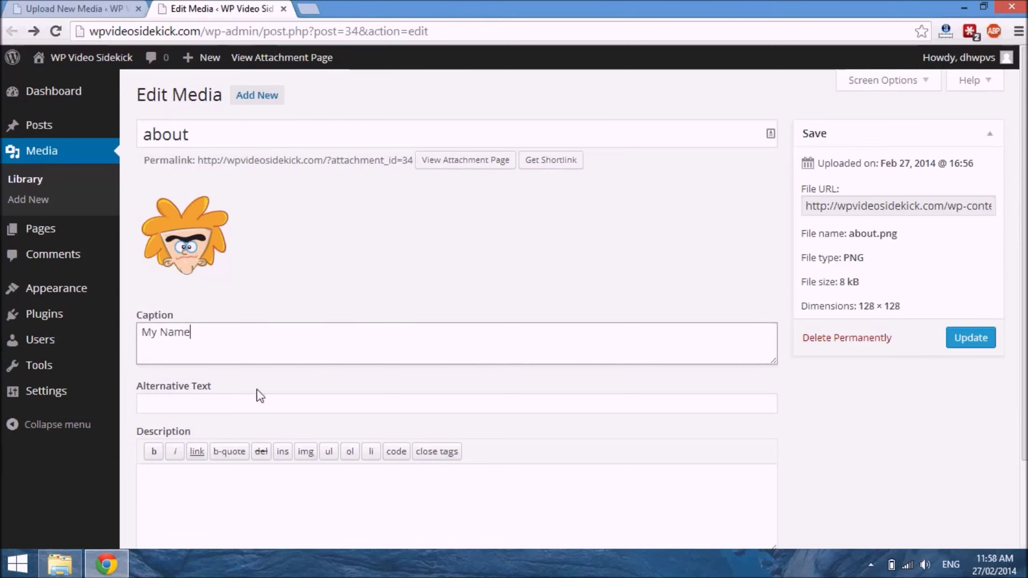
{"action": "left_click", "coordinate": [258, 408]}
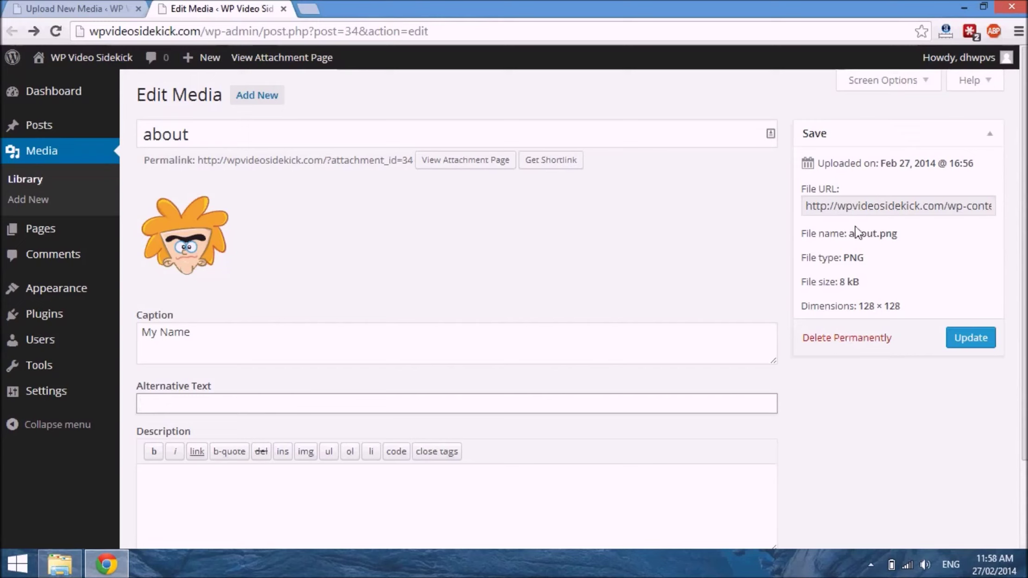
- Copy the about image's File URL and load about.png directly in a new tab
{"action": "left_click", "coordinate": [840, 209]}
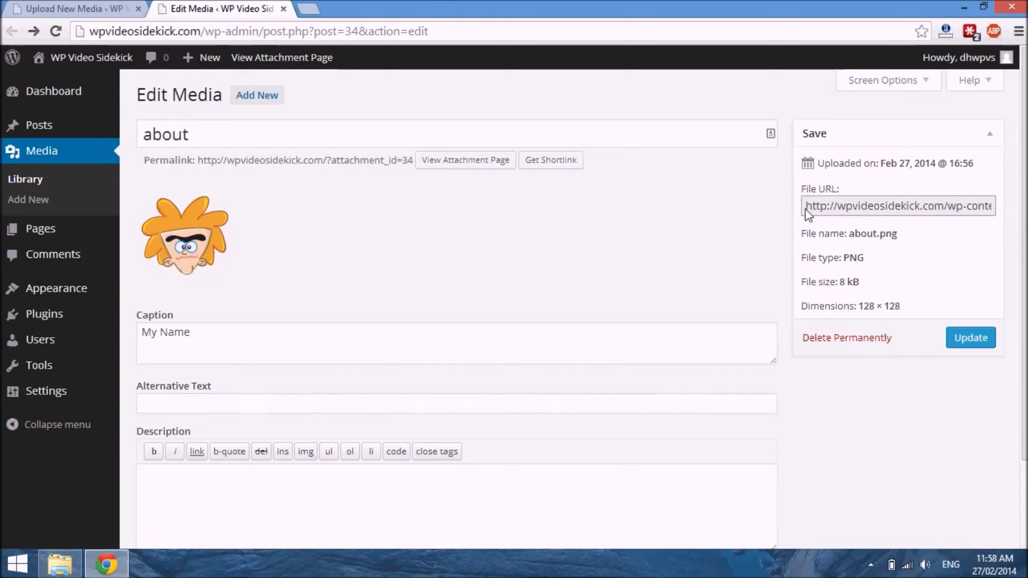
{"action": "left_click_drag", "start_coordinate": [804, 209], "coordinate": [1009, 218]}
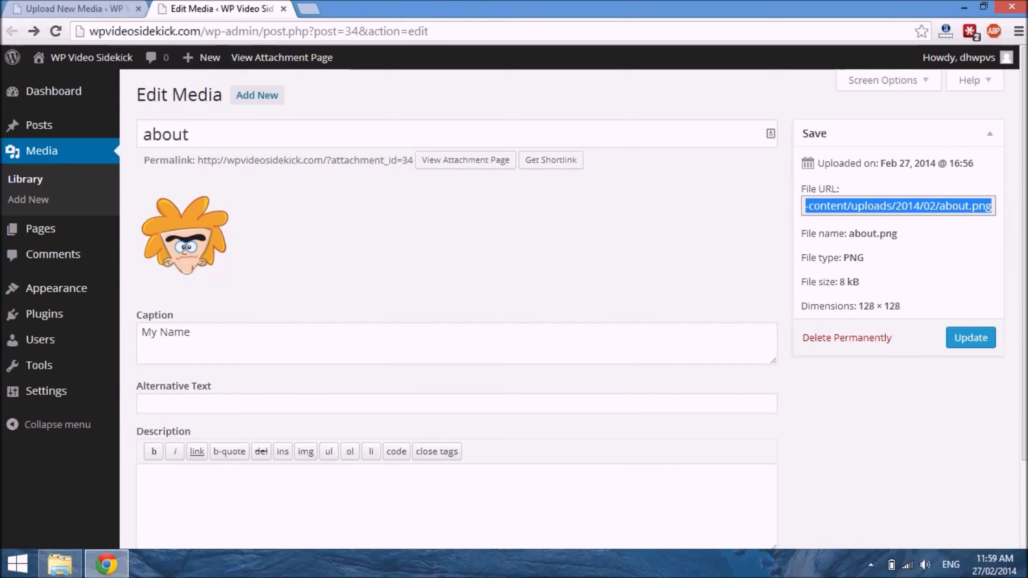
{"action": "right_click", "coordinate": [974, 214]}
{"action": "left_click", "coordinate": [762, 278]}
{"action": "left_click", "coordinate": [309, 10]}
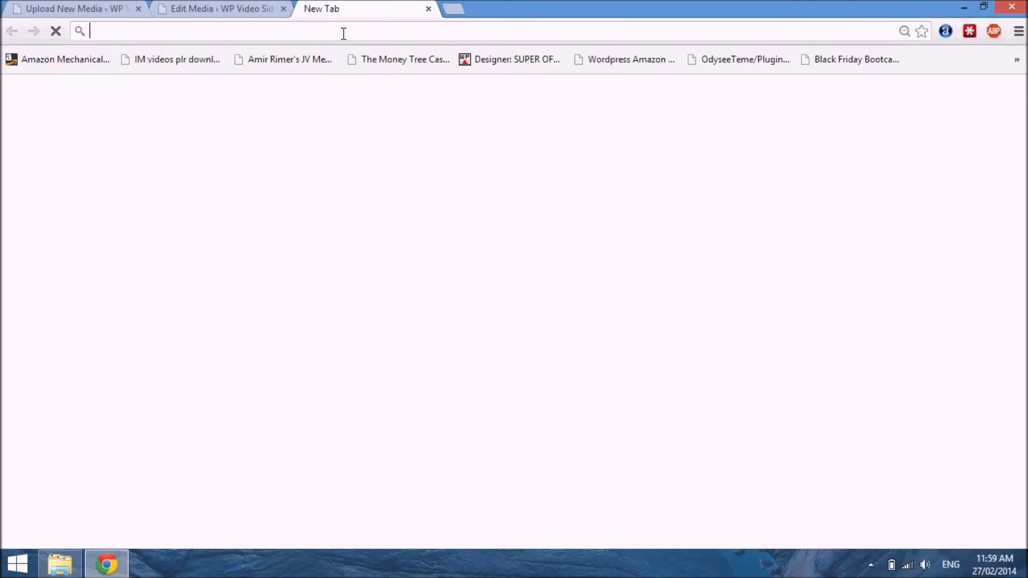
{"action": "key", "text": "ctrl+v"}
{"action": "key", "text": "Return"}
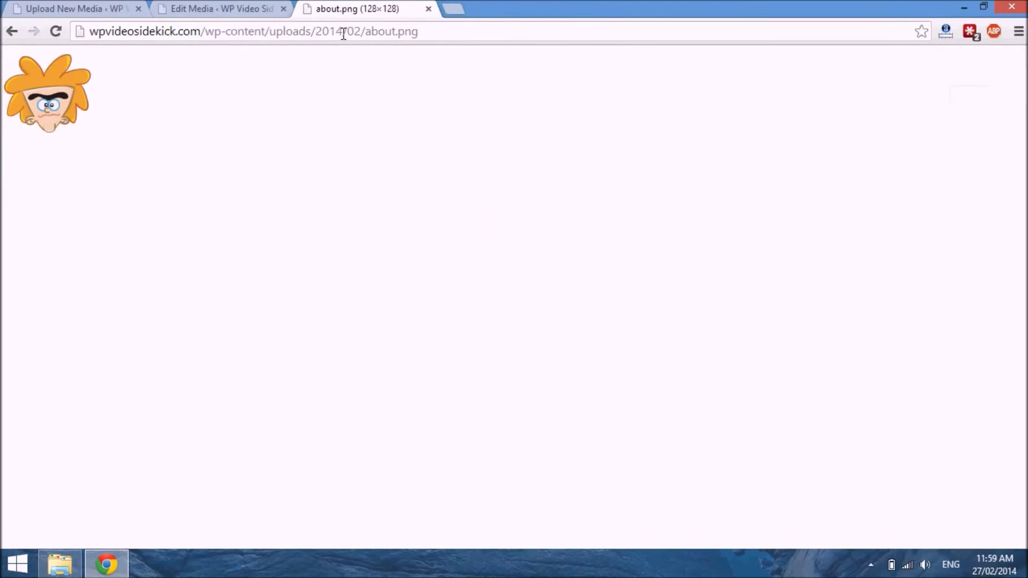
{"action": "left_click", "coordinate": [215, 10]}
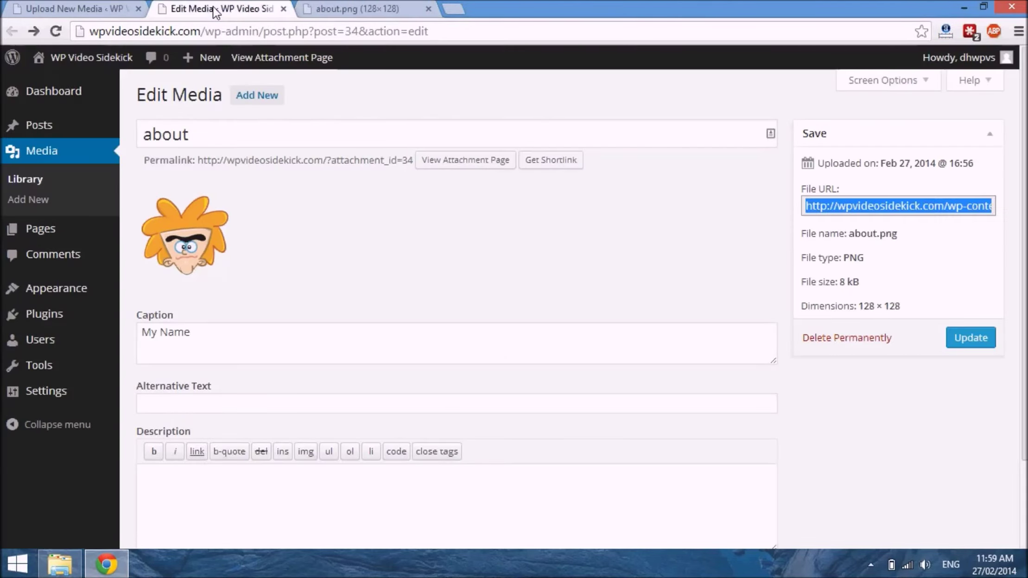
{"action": "left_click", "coordinate": [357, 9]}
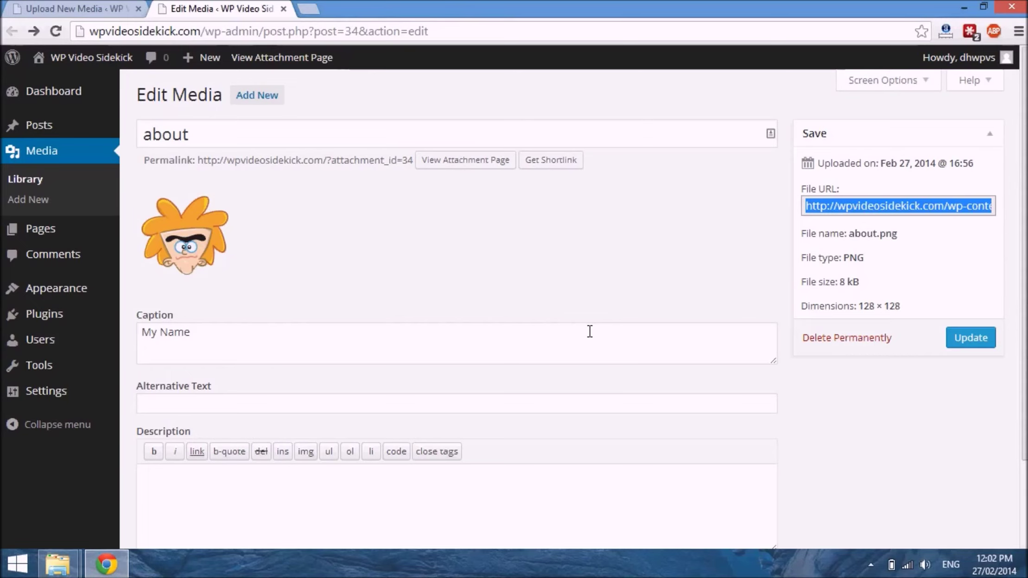
- Open the lights video's edit page and play, then pause, its preview
{"action": "left_click", "coordinate": [26, 178]}
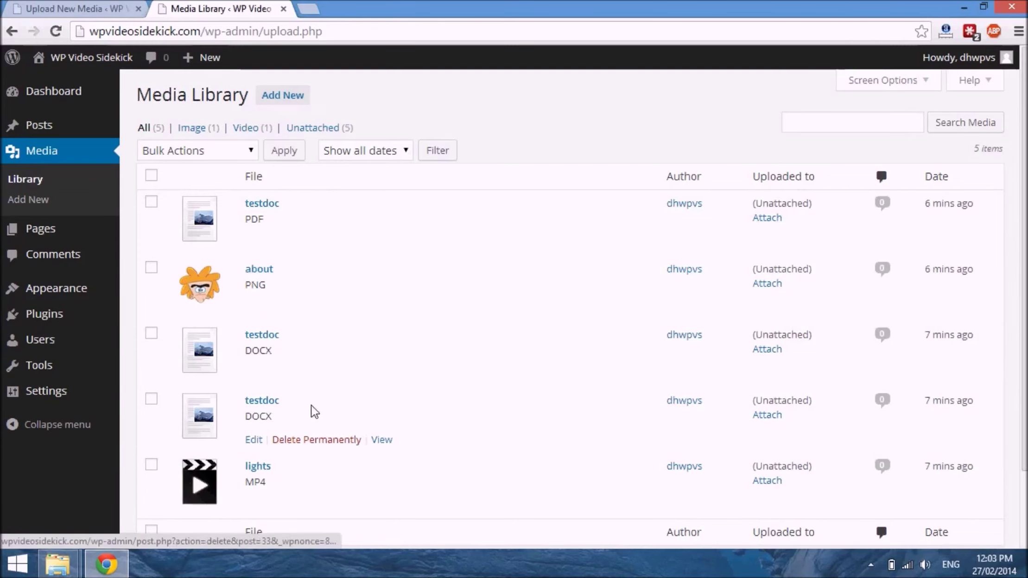
{"action": "scroll", "coordinate": [311, 409], "scroll_direction": "down", "scroll_amount": 2}
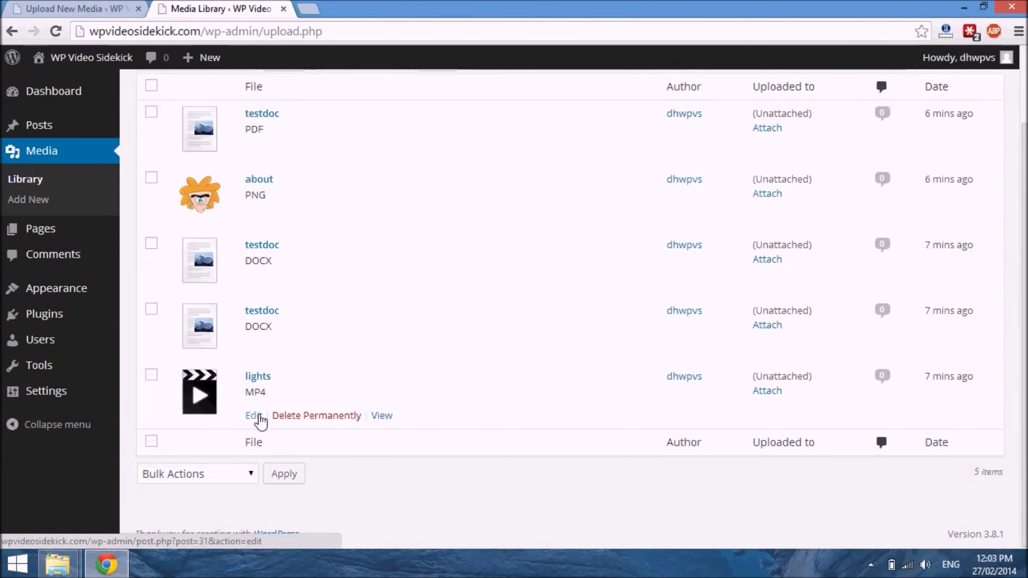
{"action": "left_click", "coordinate": [260, 416]}
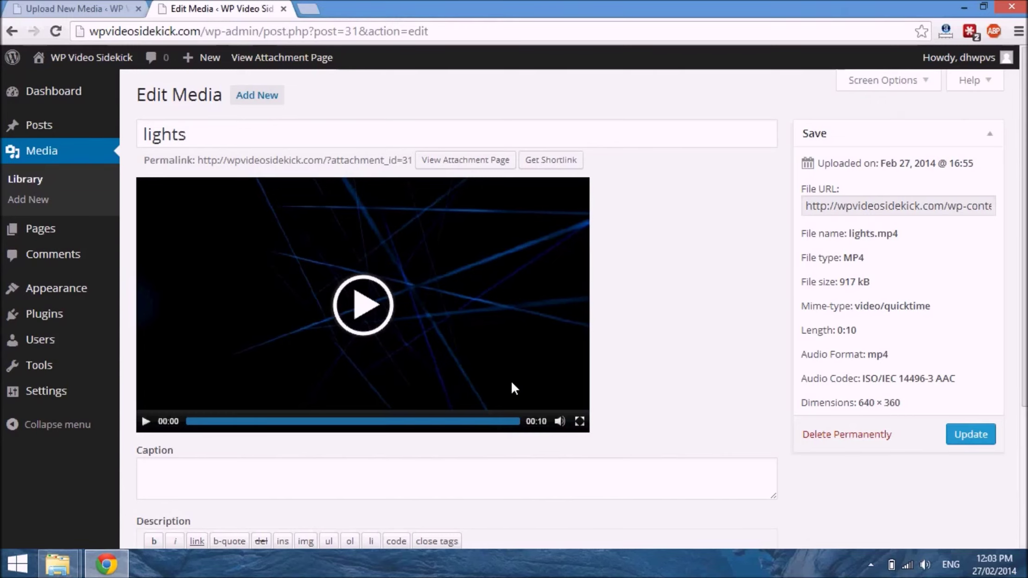
{"action": "left_click", "coordinate": [359, 297]}
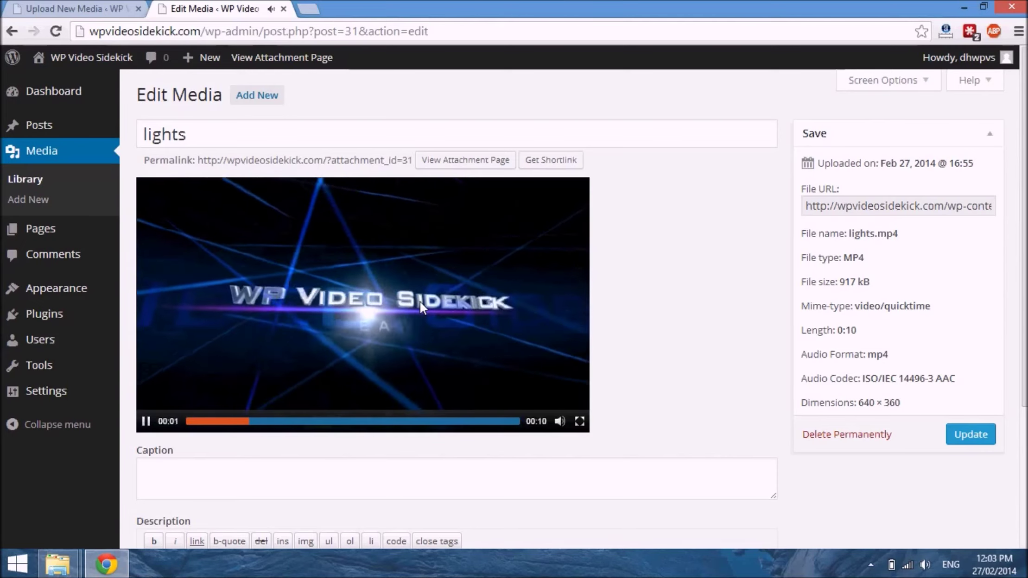
{"action": "left_click", "coordinate": [420, 301]}
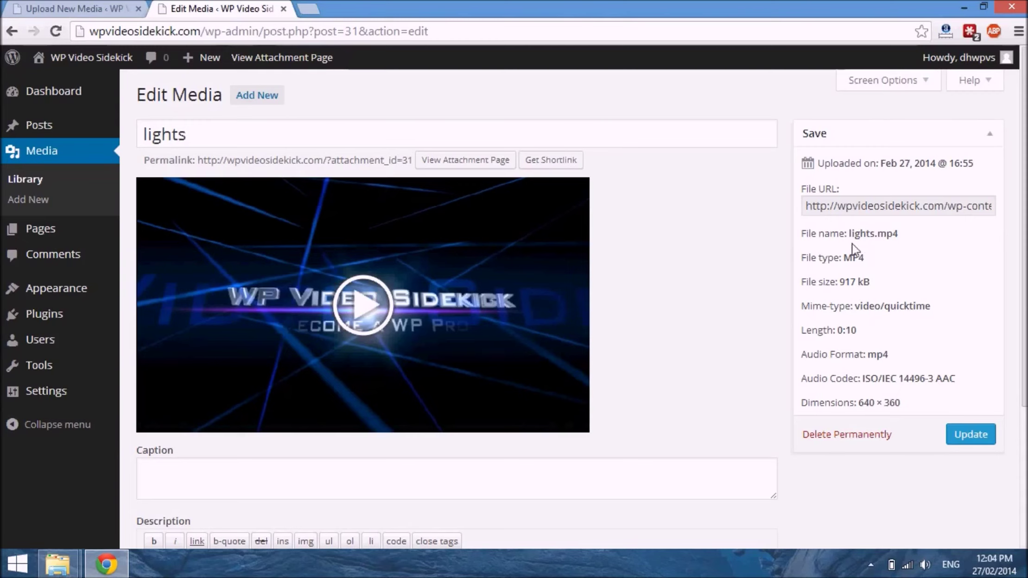
- Return to Media > Library, showing all five uploaded files
{"action": "left_click", "coordinate": [870, 207]}
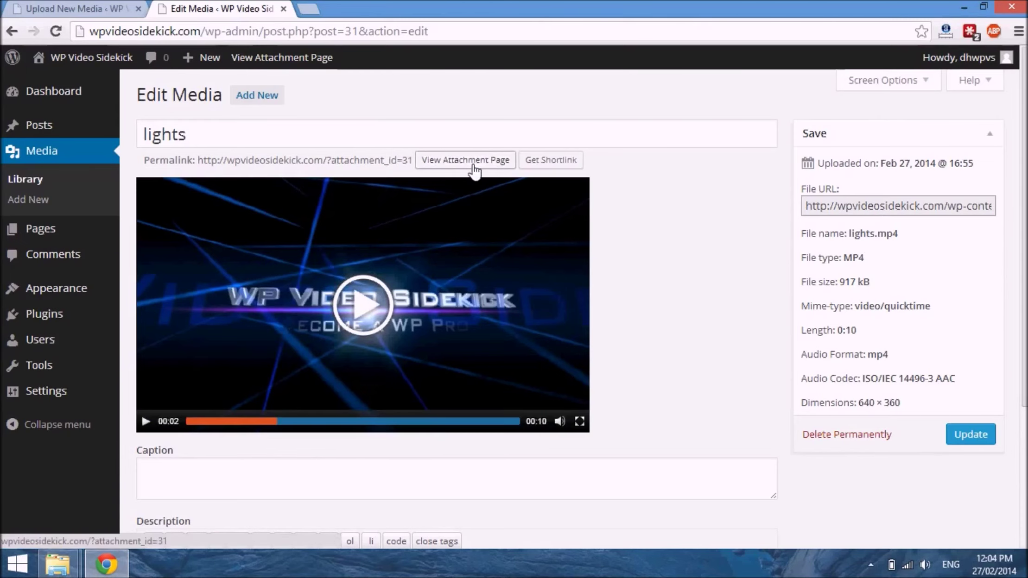
{"action": "scroll", "coordinate": [649, 216], "scroll_direction": "down", "scroll_amount": 2}
{"action": "scroll", "coordinate": [648, 215], "scroll_direction": "up", "scroll_amount": 2}
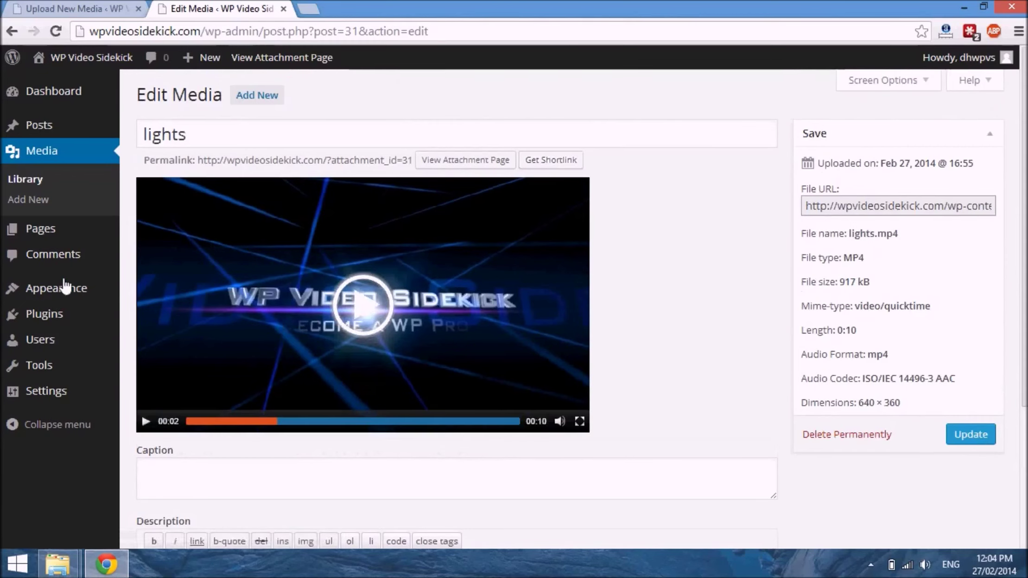
{"action": "mouse_move", "coordinate": [47, 292]}
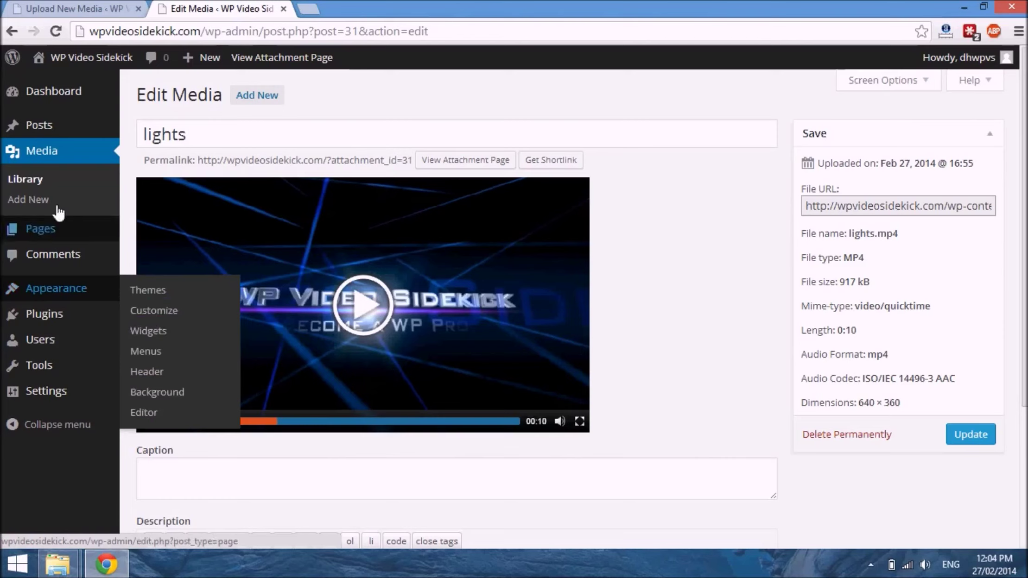
{"action": "left_click", "coordinate": [25, 183]}
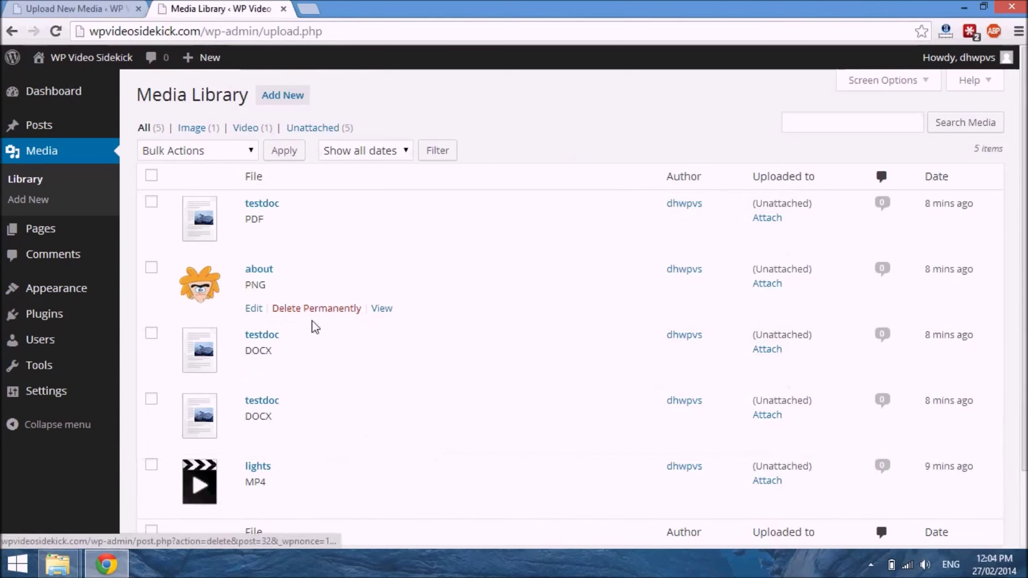
{"action": "scroll", "coordinate": [308, 441], "scroll_direction": "down", "scroll_amount": 2}
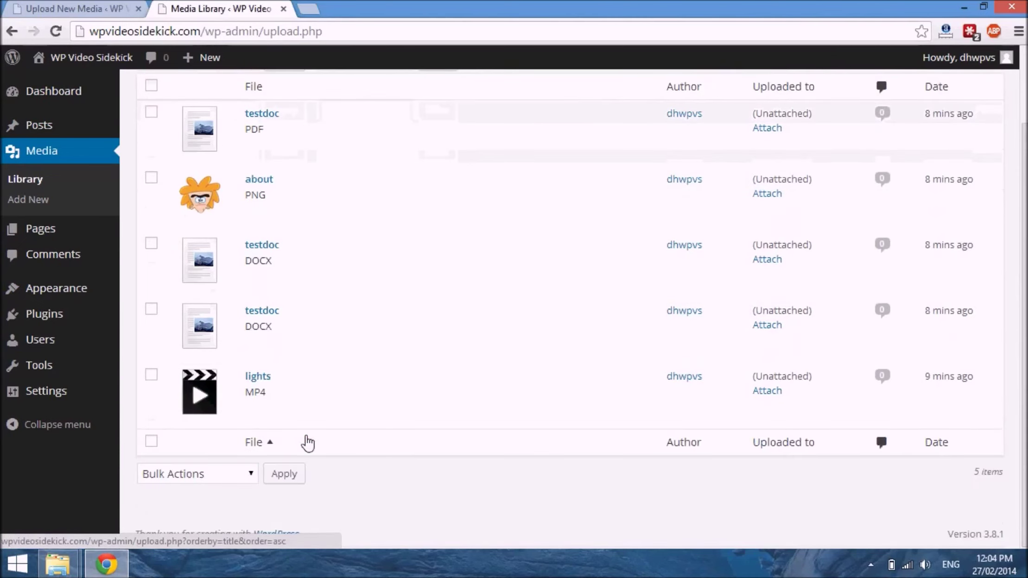
{"action": "scroll", "coordinate": [307, 442], "scroll_direction": "up", "scroll_amount": 1}
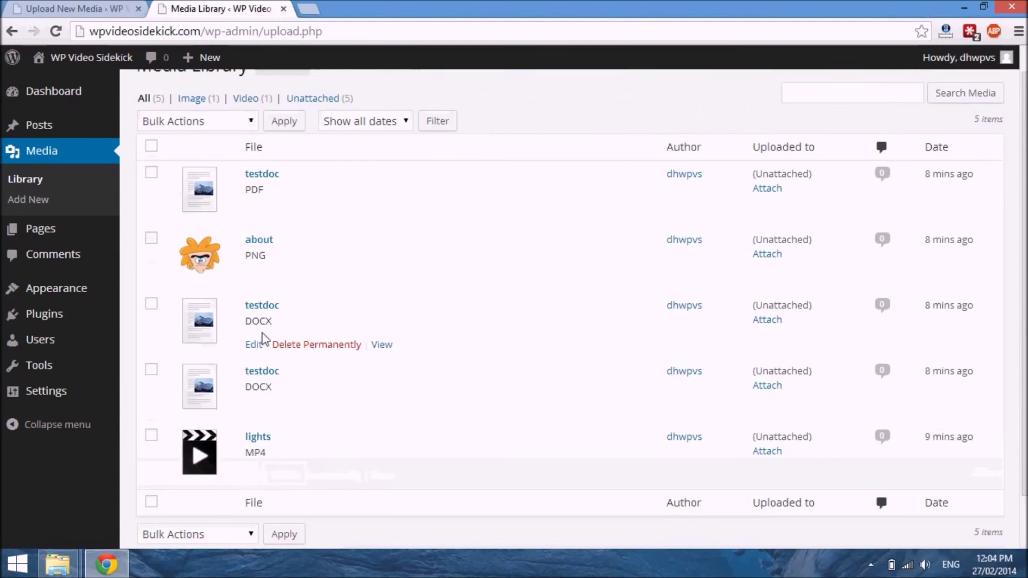
- Open testdoc1.docx's Edit Media page and select its entire File URL
{"action": "left_click", "coordinate": [254, 345]}
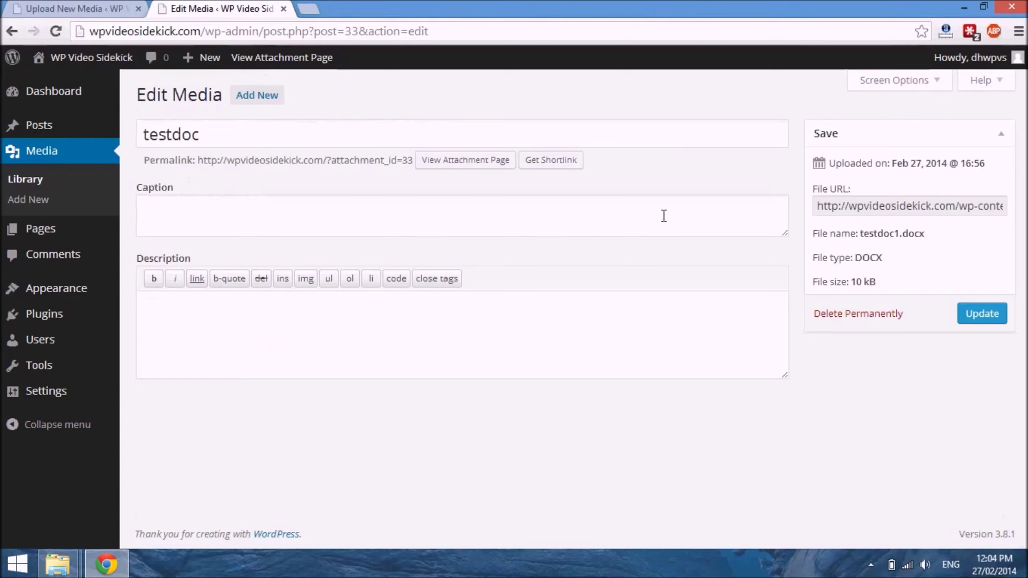
{"action": "left_click", "coordinate": [480, 209]}
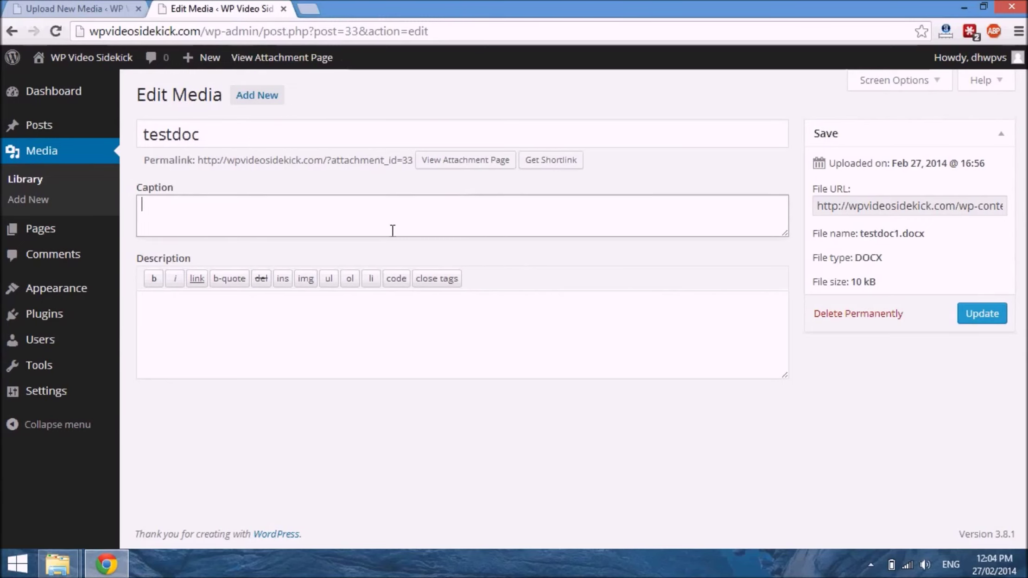
{"action": "left_click", "coordinate": [864, 206]}
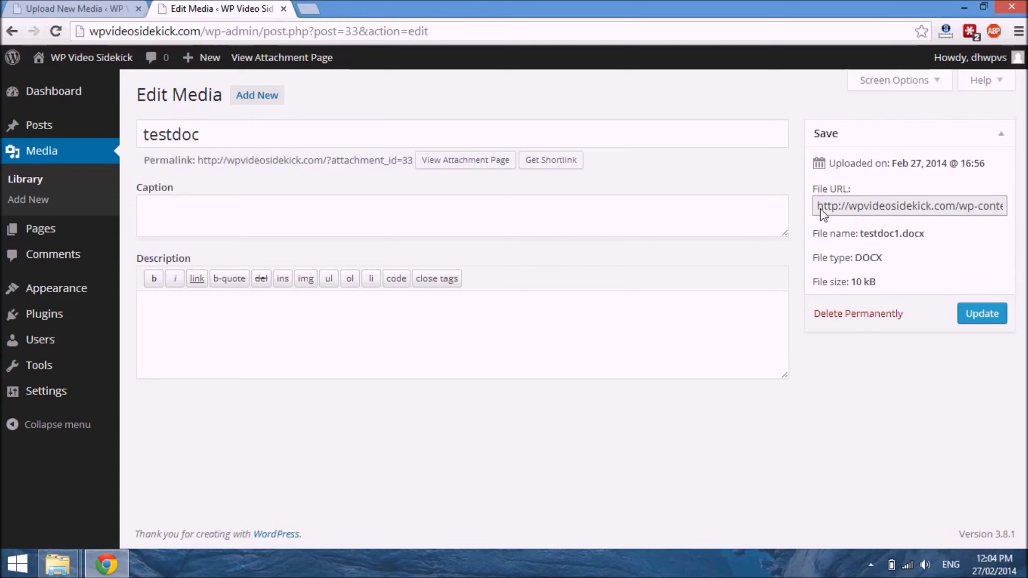
{"action": "left_click_drag", "start_coordinate": [852, 211], "coordinate": [1004, 207]}
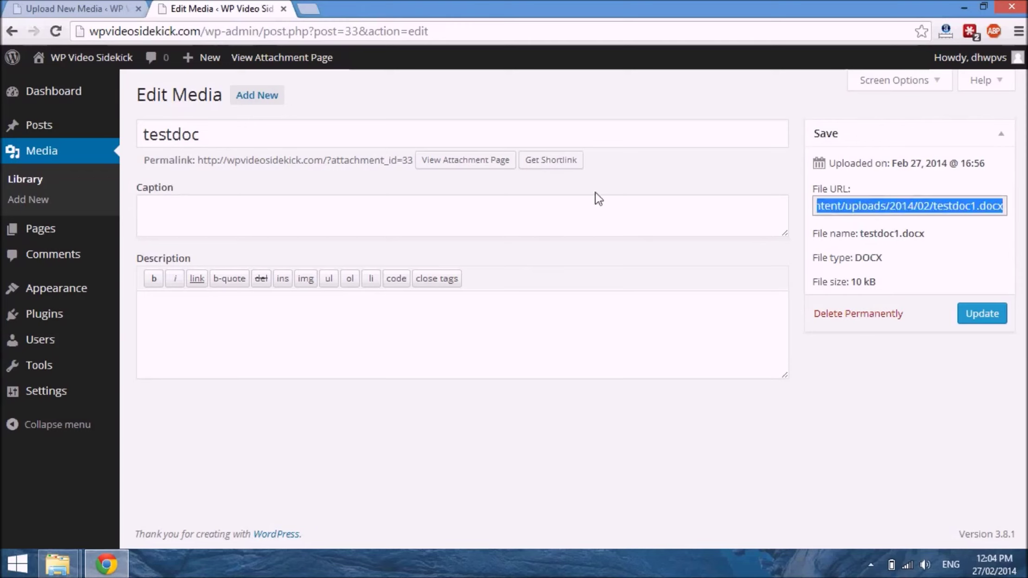
- View the testdoc attachment page and download testdoc1.docx from its link
{"action": "left_click", "coordinate": [457, 159]}
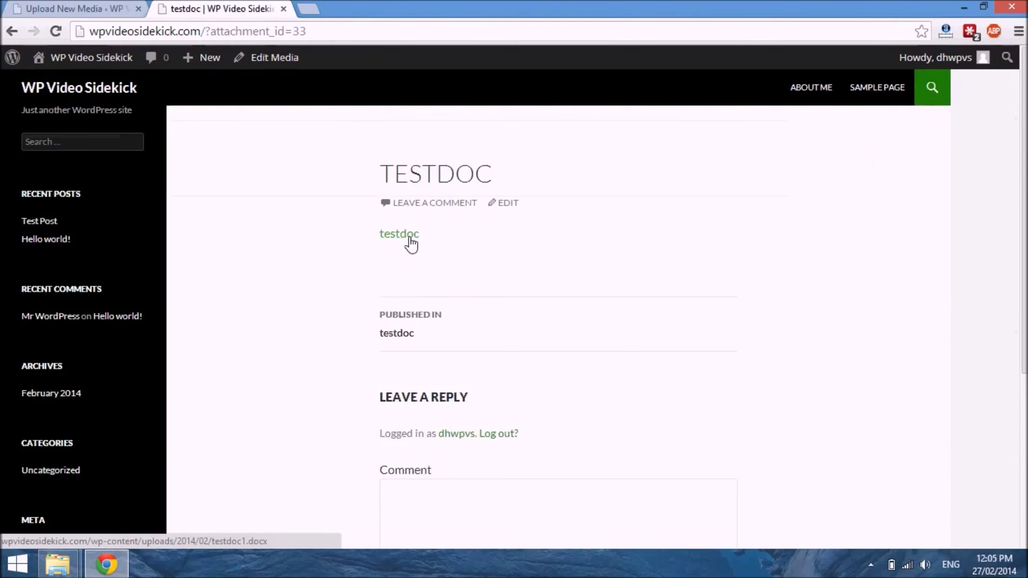
{"action": "left_click", "coordinate": [410, 238]}
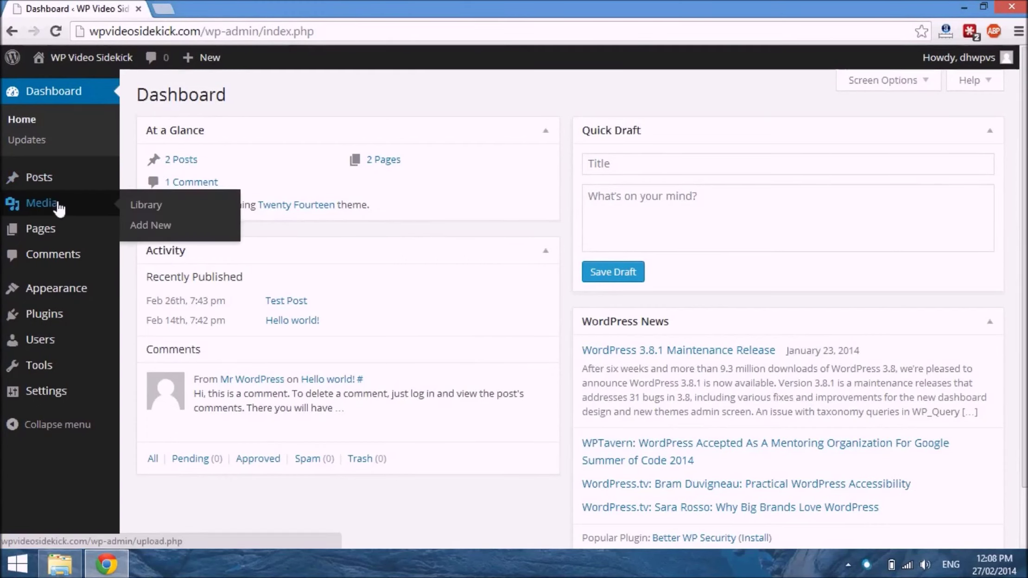
- Open the About Me page from Pages for editing and click into its body text
{"action": "mouse_move", "coordinate": [58, 186]}
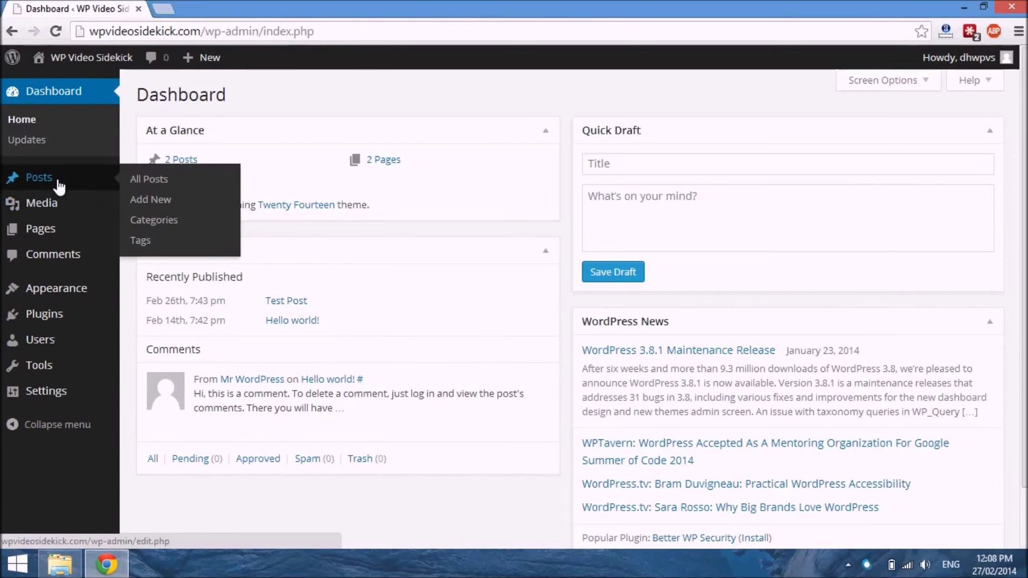
{"action": "mouse_move", "coordinate": [54, 233]}
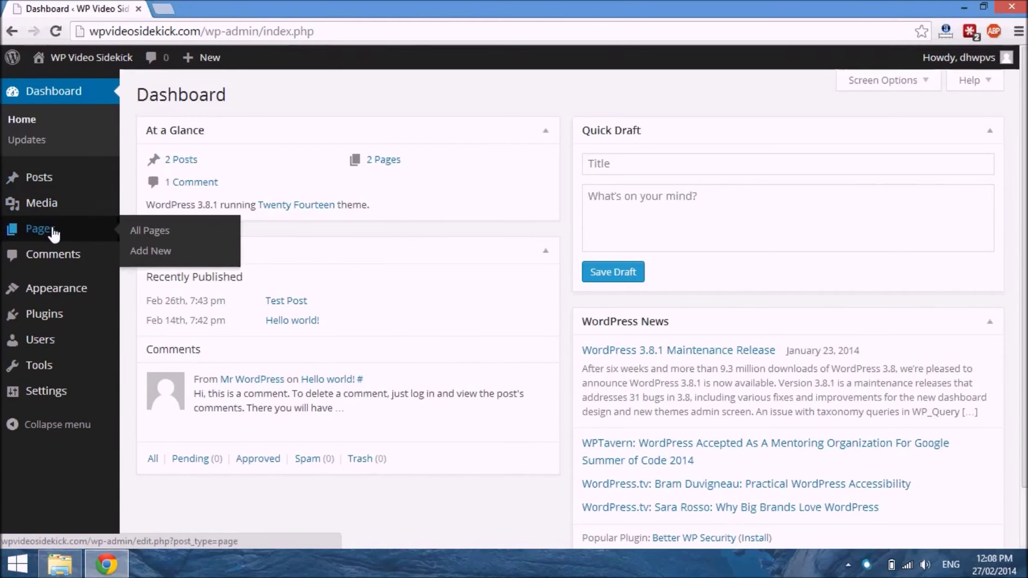
{"action": "left_click", "coordinate": [52, 230]}
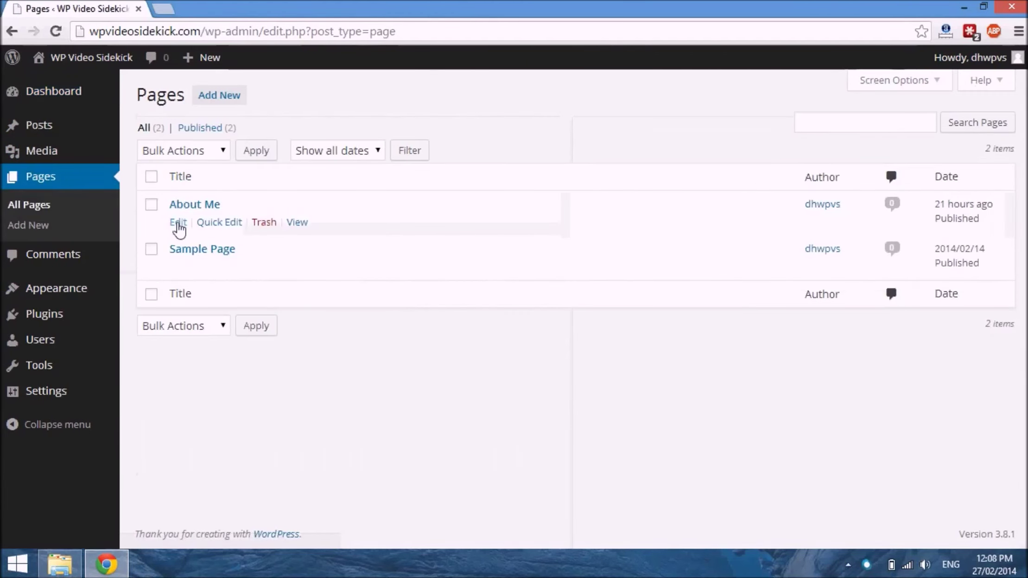
{"action": "left_click", "coordinate": [179, 225]}
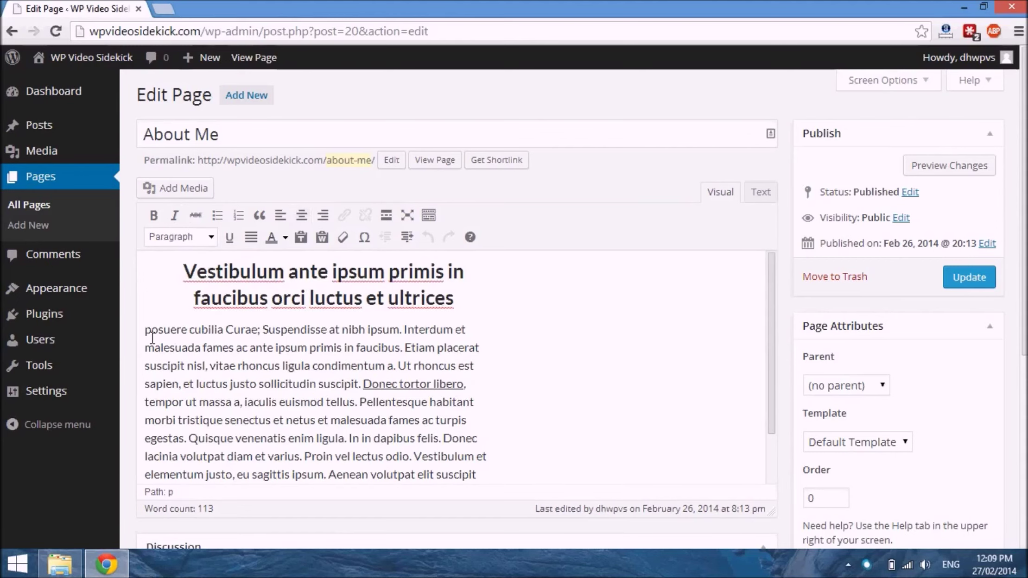
{"action": "left_click", "coordinate": [205, 321]}
- Put the caret at the start of the About Me paragraph and open Add Media
{"action": "key", "text": "Home"}
{"action": "left_click", "coordinate": [179, 190]}
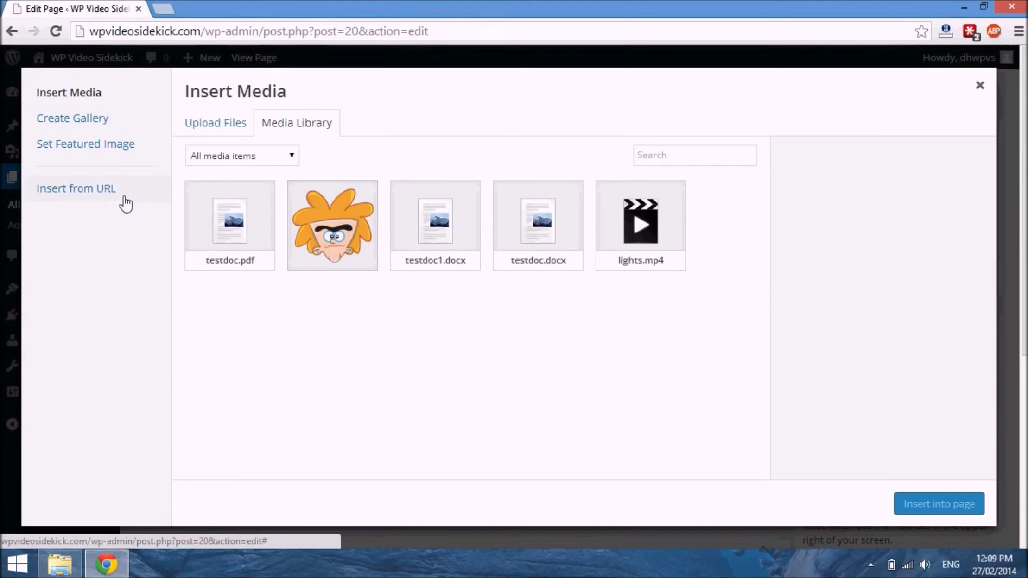
- Check the Insert from URL field, then switch the media inserter to the Upload Files pane
{"action": "left_click", "coordinate": [85, 198]}
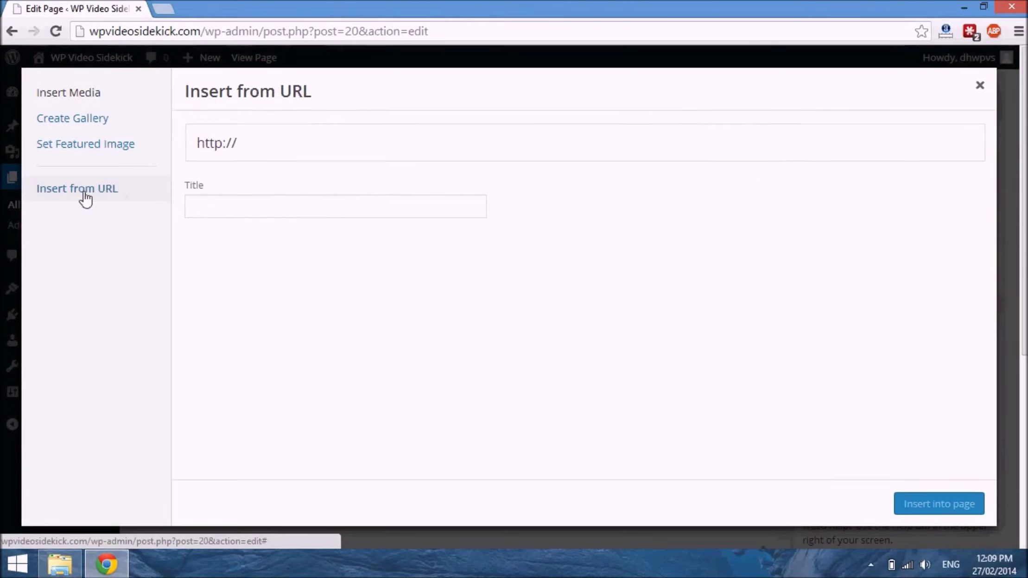
{"action": "left_click", "coordinate": [281, 151]}
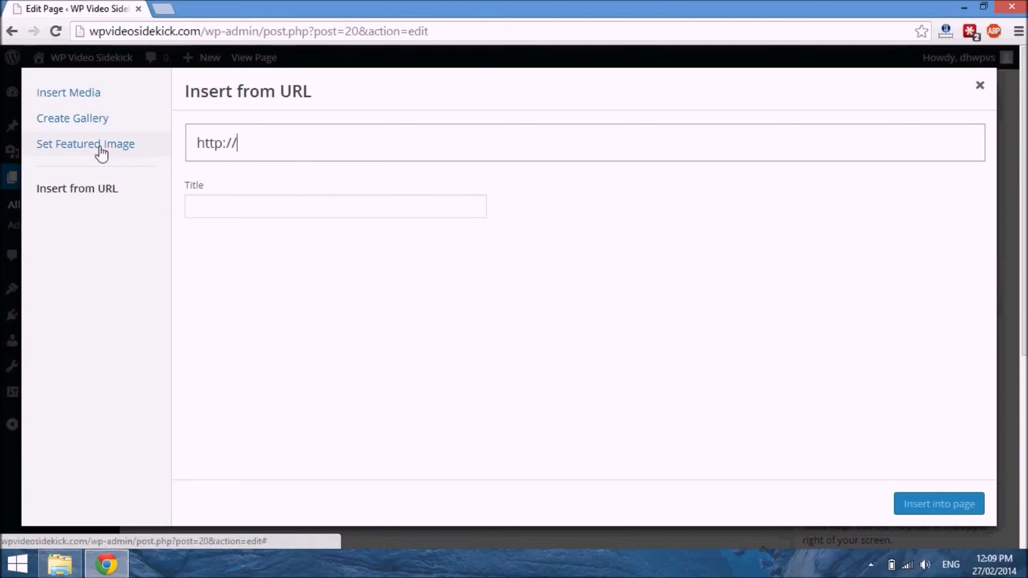
{"action": "left_click", "coordinate": [96, 99]}
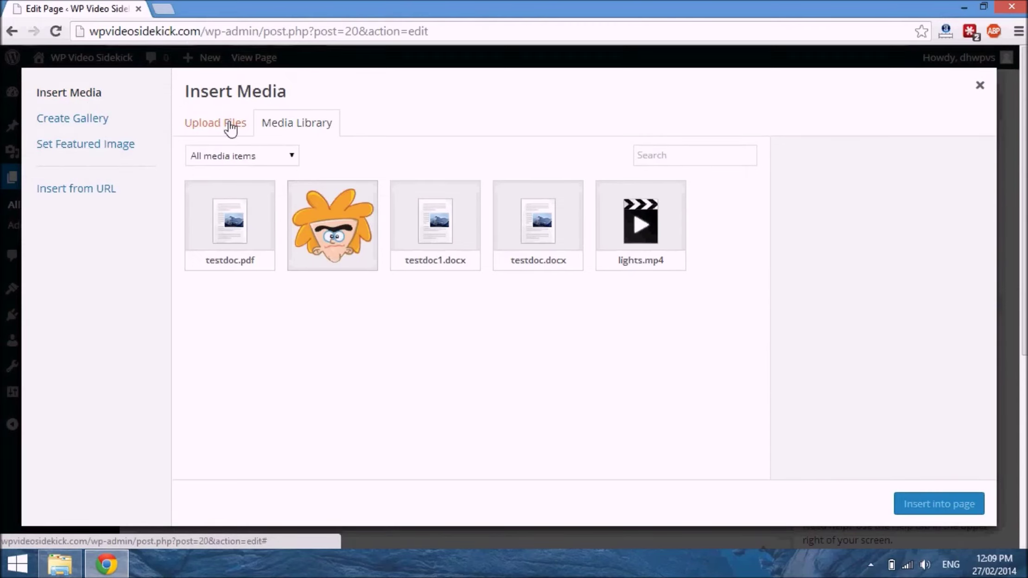
{"action": "left_click", "coordinate": [230, 130]}
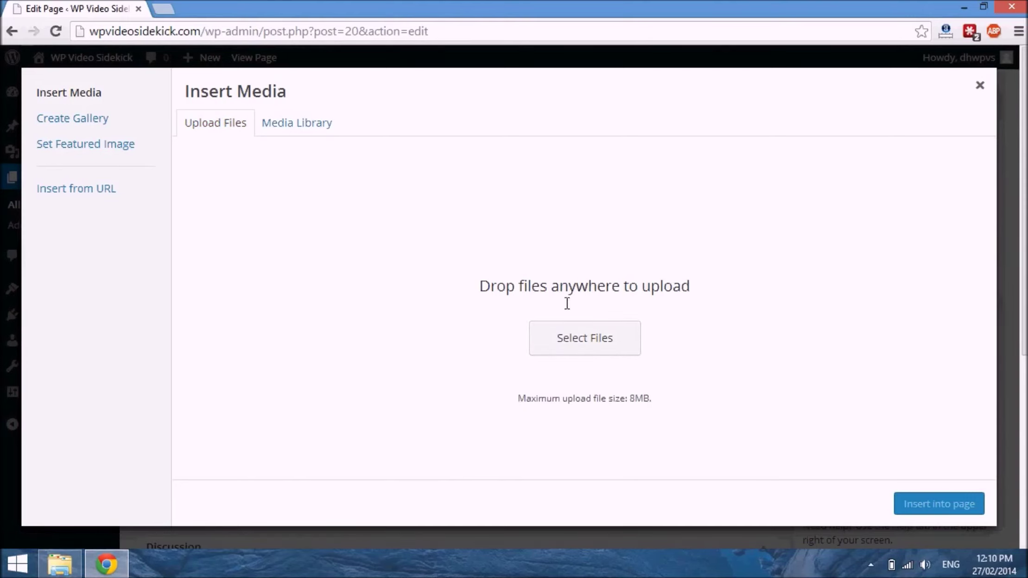
- Cancel the file upload and pick the cartoon about.png image from the Media Library
{"action": "left_click", "coordinate": [585, 339]}
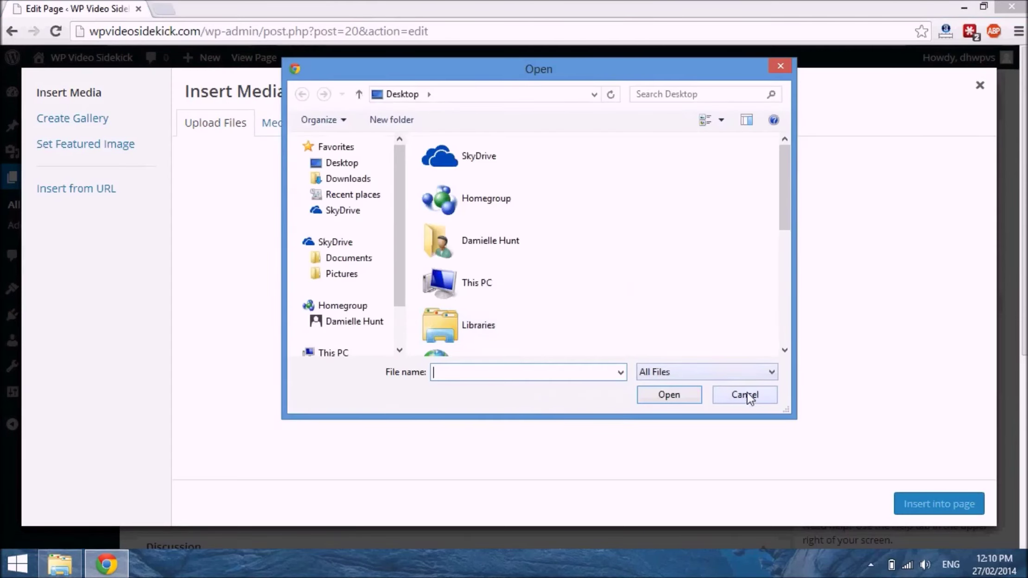
{"action": "left_click", "coordinate": [742, 395]}
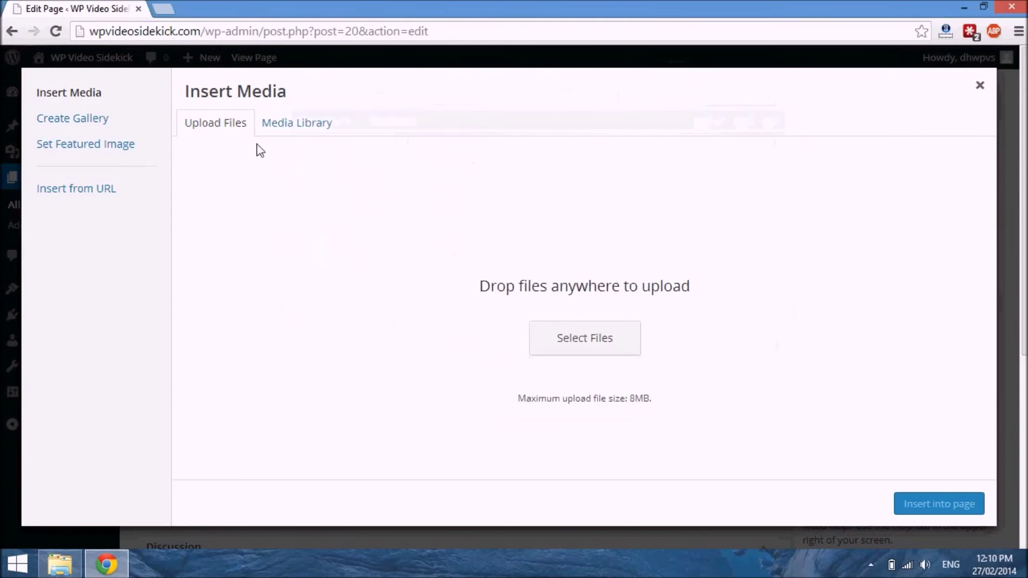
{"action": "left_click", "coordinate": [295, 135]}
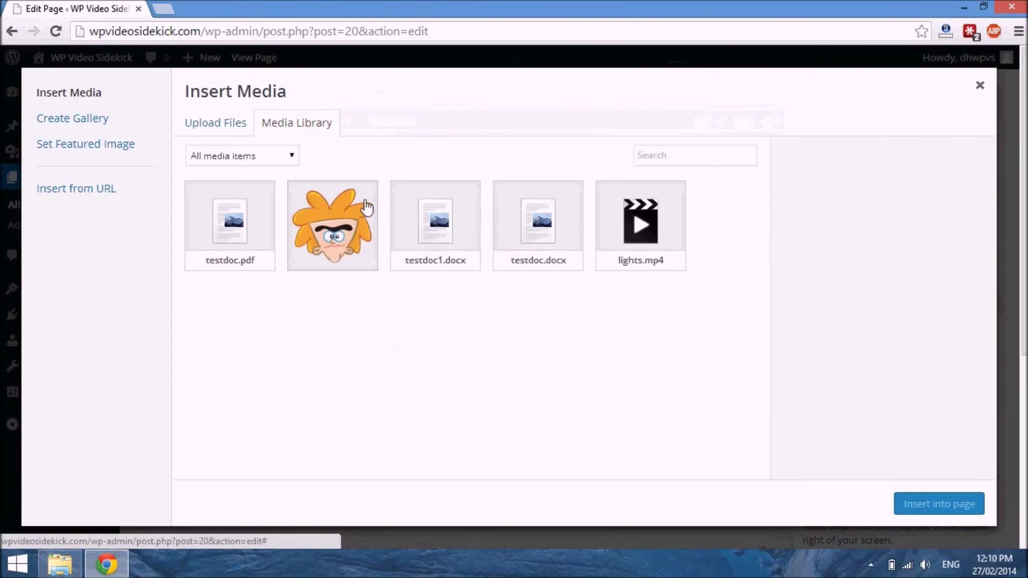
{"action": "left_click", "coordinate": [351, 225]}
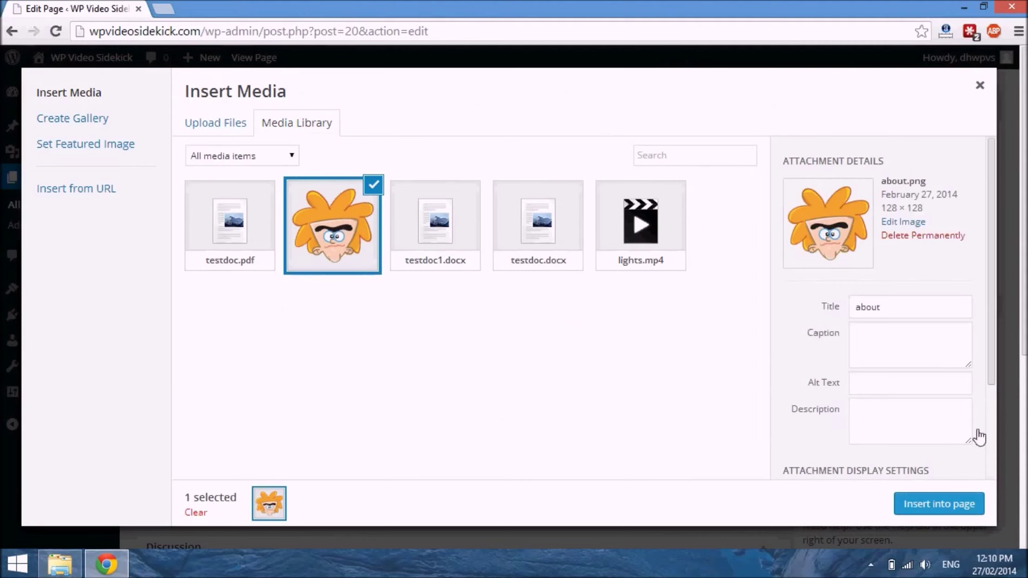
- Retitle the about.png image 'My name' and give it the caption 'My Name'
{"action": "left_click", "coordinate": [903, 318]}
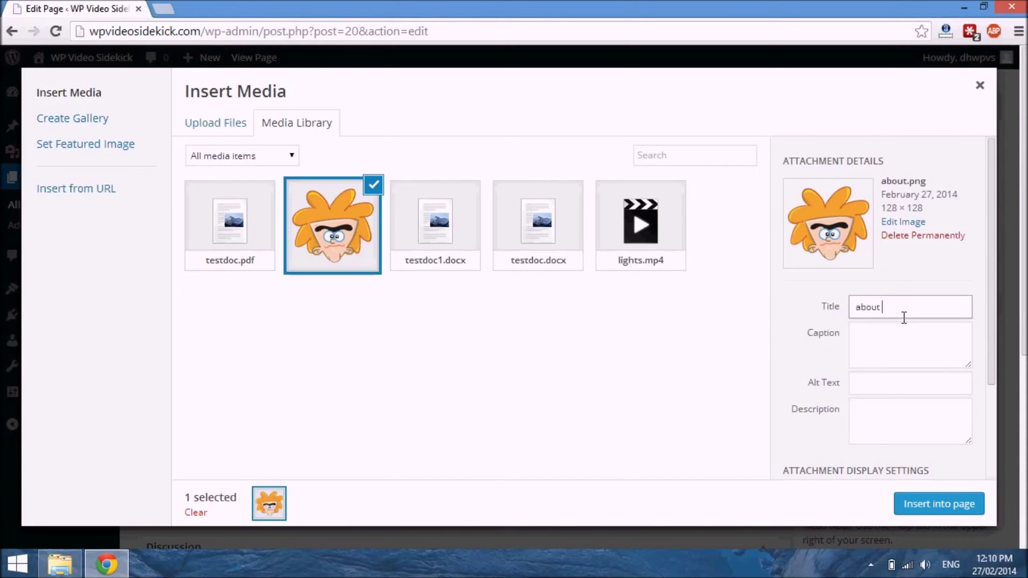
{"action": "key", "text": "BackSpace"}
{"action": "key", "text": "BackSpace"}
{"action": "key", "text": "BackSpace"}
{"action": "key", "text": "BackSpace"}
{"action": "key", "text": "BackSpace"}
{"action": "key", "text": "BackSpace"}
{"action": "type", "text": "My name"}
{"action": "left_click", "coordinate": [882, 346]}
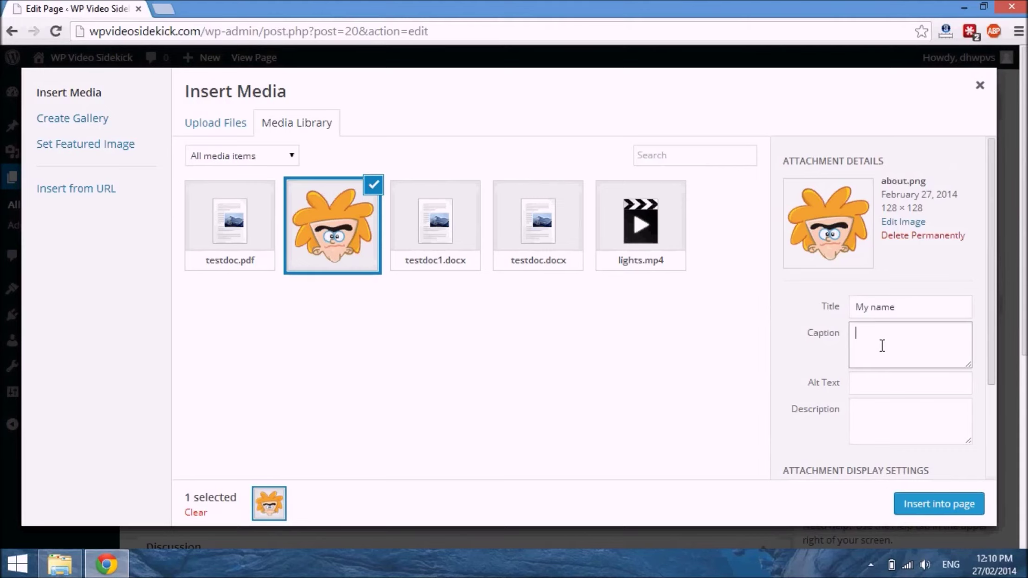
{"action": "type", "text": "My Name"}
- Set the image's alt text to 'my name' and close the media window without inserting
{"action": "left_click", "coordinate": [877, 395]}
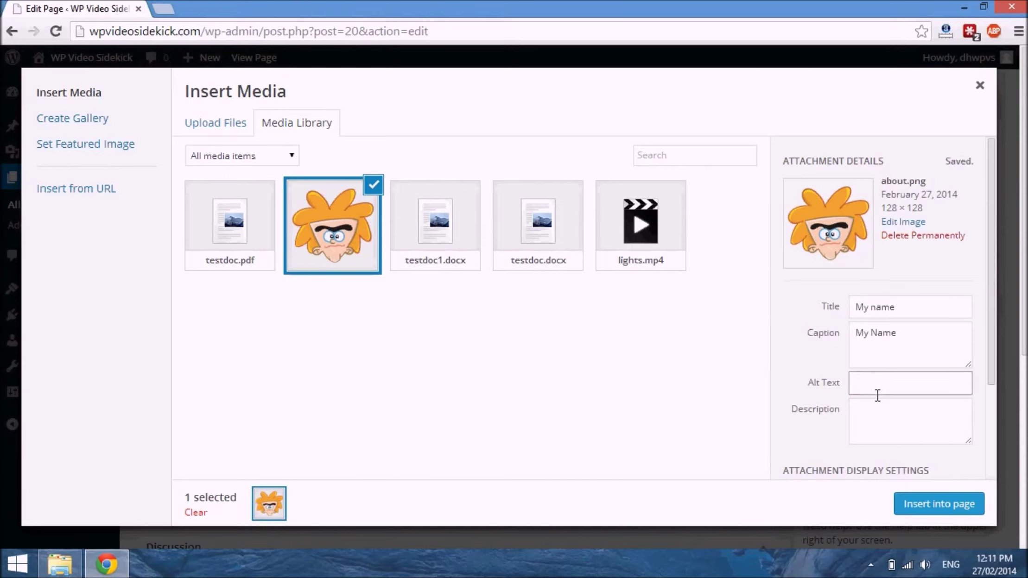
{"action": "type", "text": "my name"}
{"action": "left_click", "coordinate": [901, 432]}
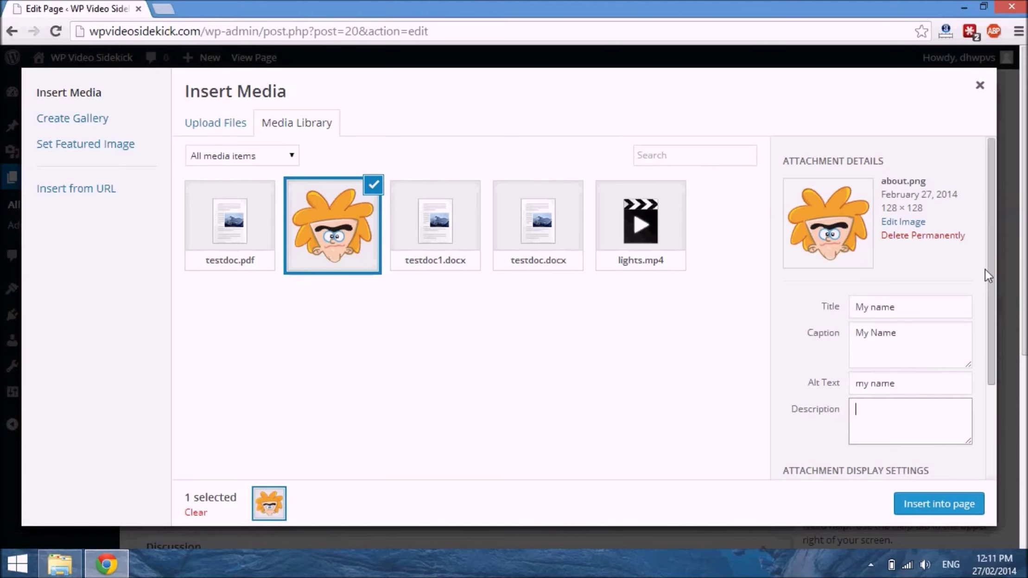
{"action": "scroll", "coordinate": [1002, 362], "scroll_direction": "down", "scroll_amount": 1}
{"action": "scroll", "coordinate": [1000, 353], "scroll_direction": "down", "scroll_amount": 3}
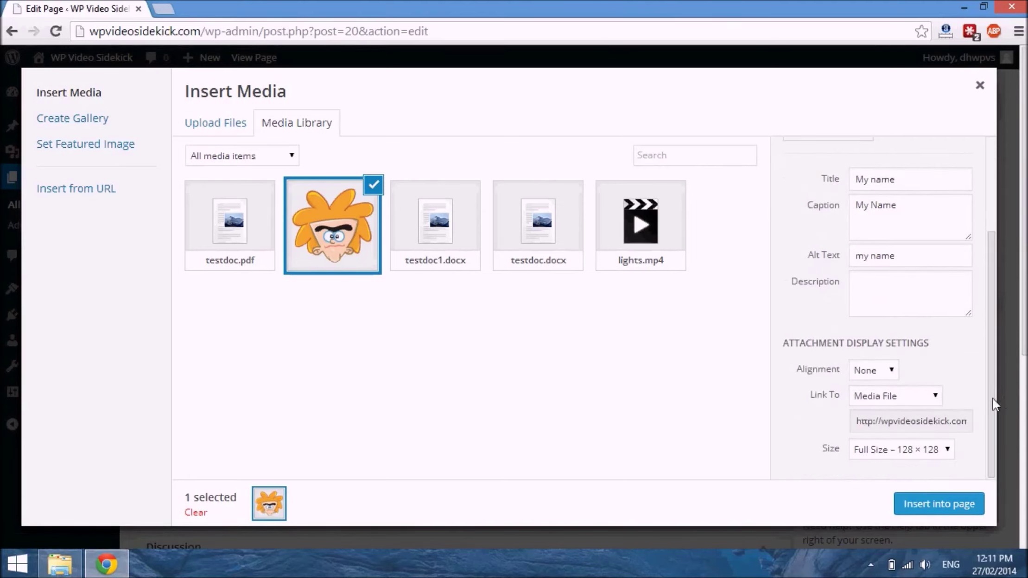
{"action": "double_click", "coordinate": [999, 392]}
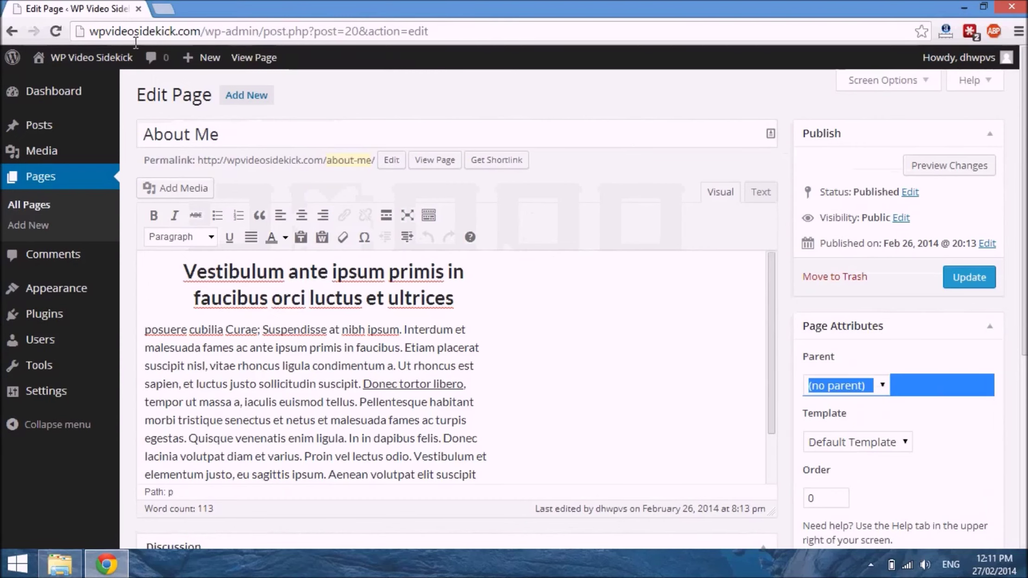
- Go back to Pages, edit the About Me page, and bring up Add Media
{"action": "left_click", "coordinate": [22, 34]}
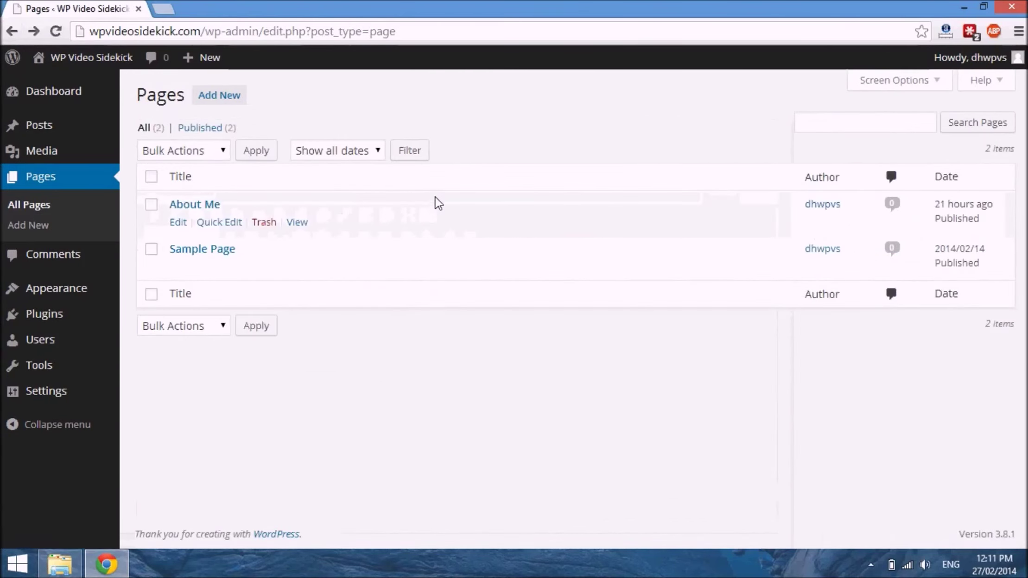
{"action": "left_click", "coordinate": [179, 224]}
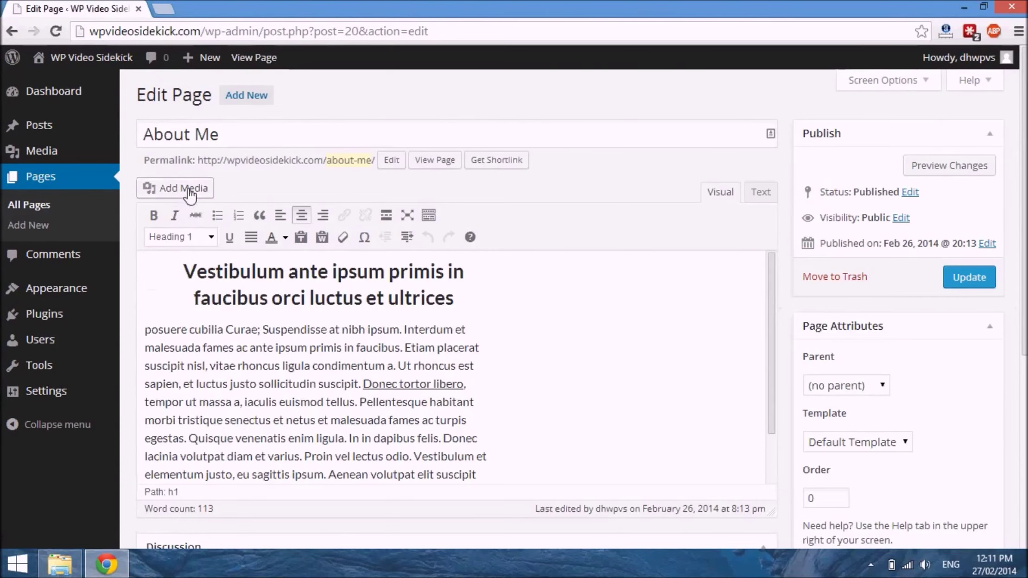
{"action": "left_click", "coordinate": [190, 195]}
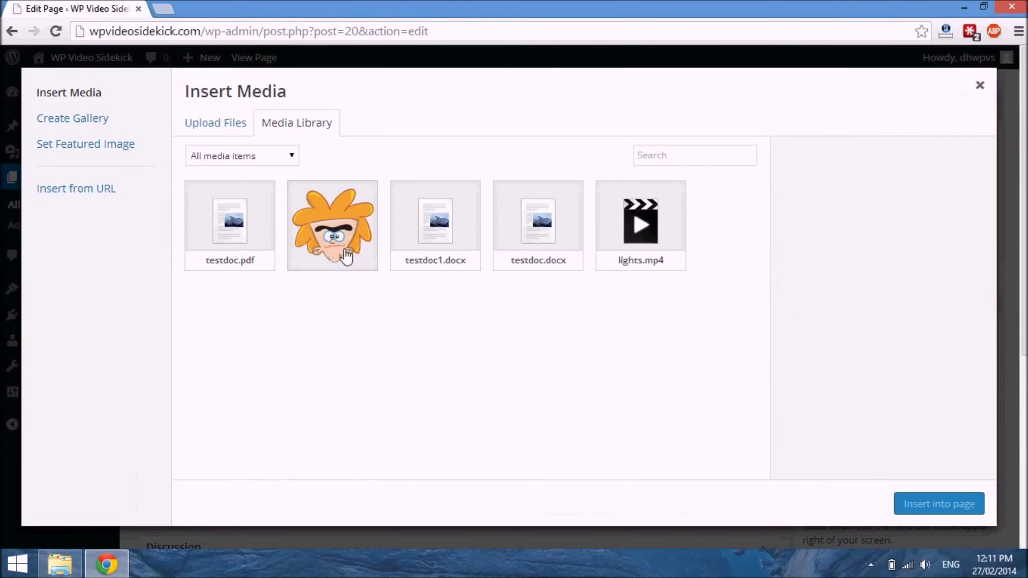
- Select about.png and set its alignment to Left, linked to the Media File at full size
{"action": "left_click", "coordinate": [346, 255]}
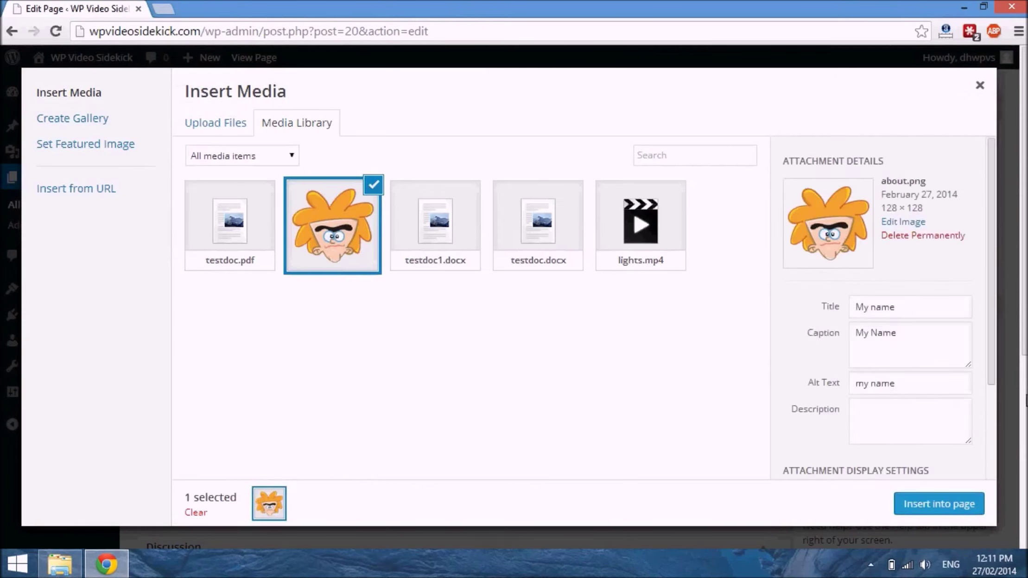
{"action": "scroll", "coordinate": [996, 395], "scroll_direction": "down", "scroll_amount": 2}
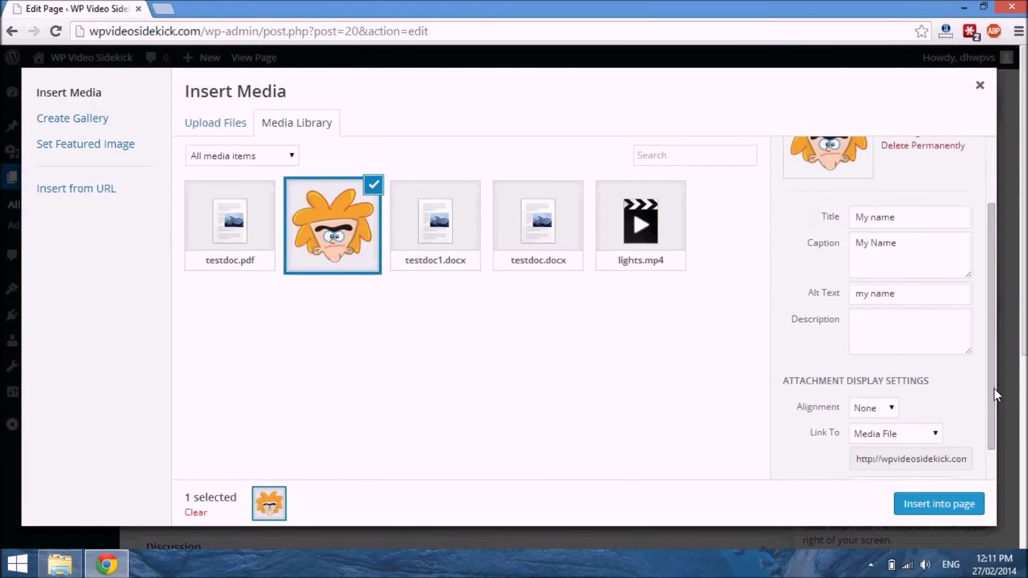
{"action": "scroll", "coordinate": [996, 408], "scroll_direction": "down", "scroll_amount": 1}
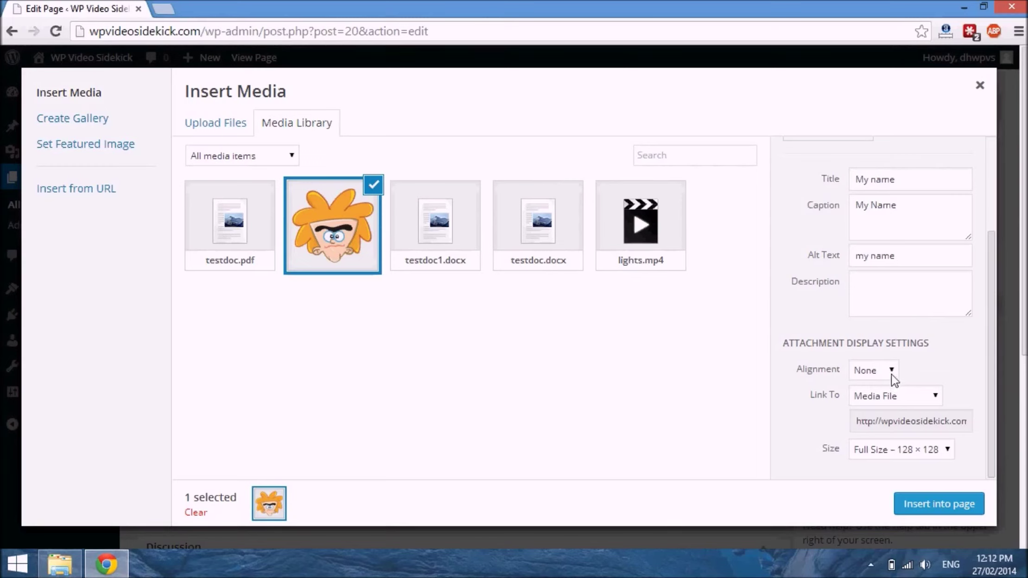
{"action": "left_click", "coordinate": [890, 373]}
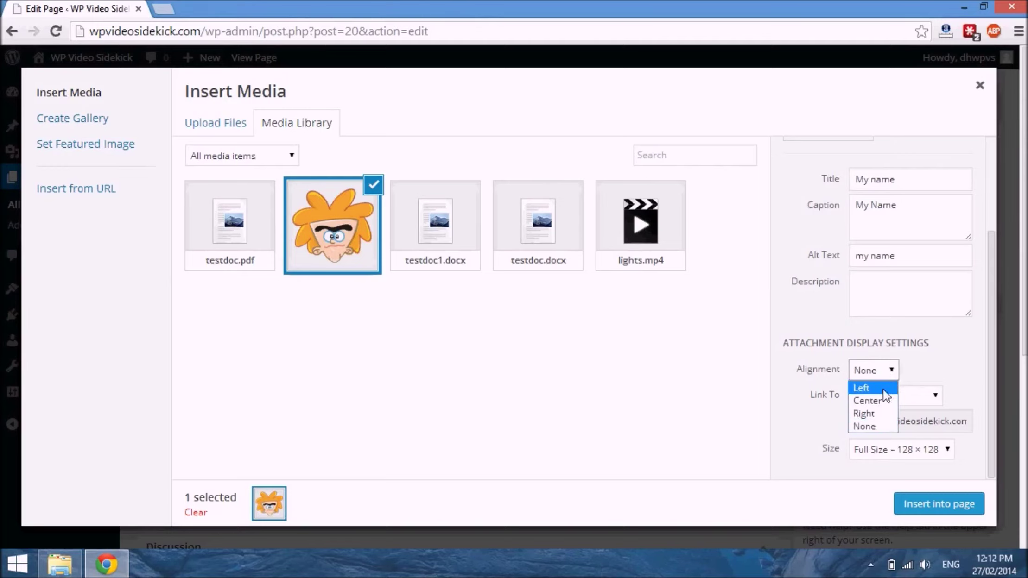
{"action": "left_click", "coordinate": [883, 391]}
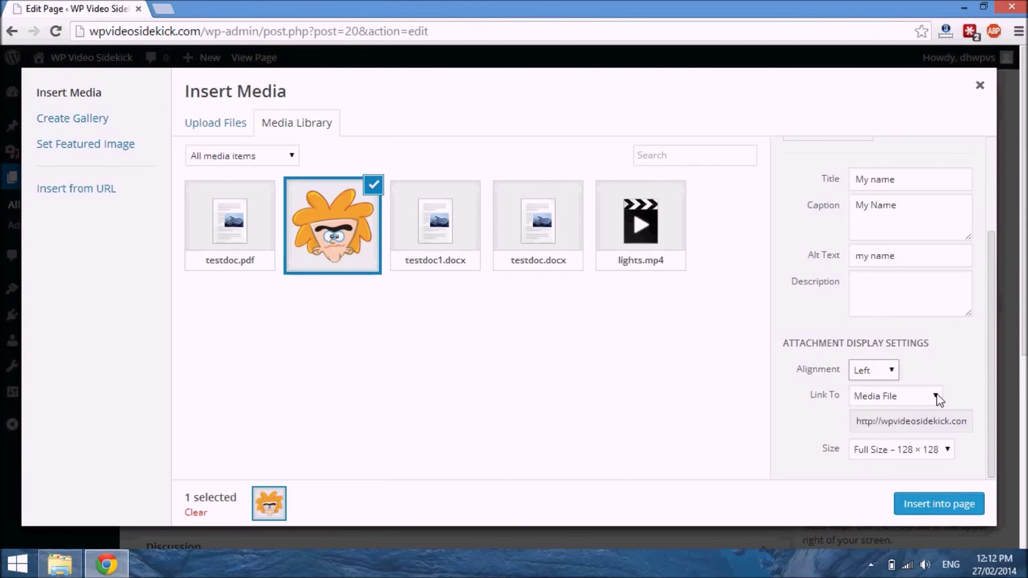
{"action": "left_click", "coordinate": [914, 425]}
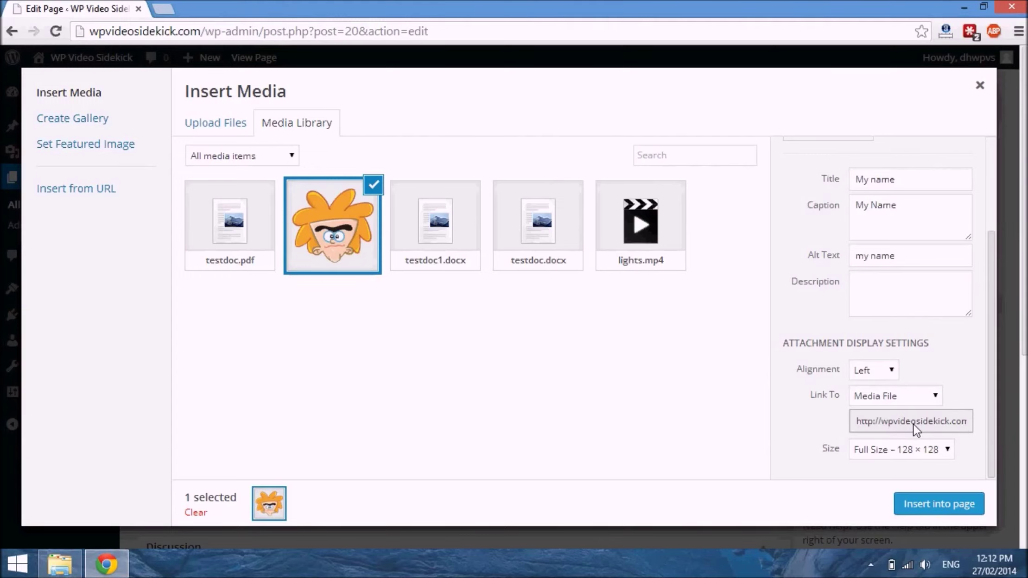
{"action": "double_click", "coordinate": [891, 422]}
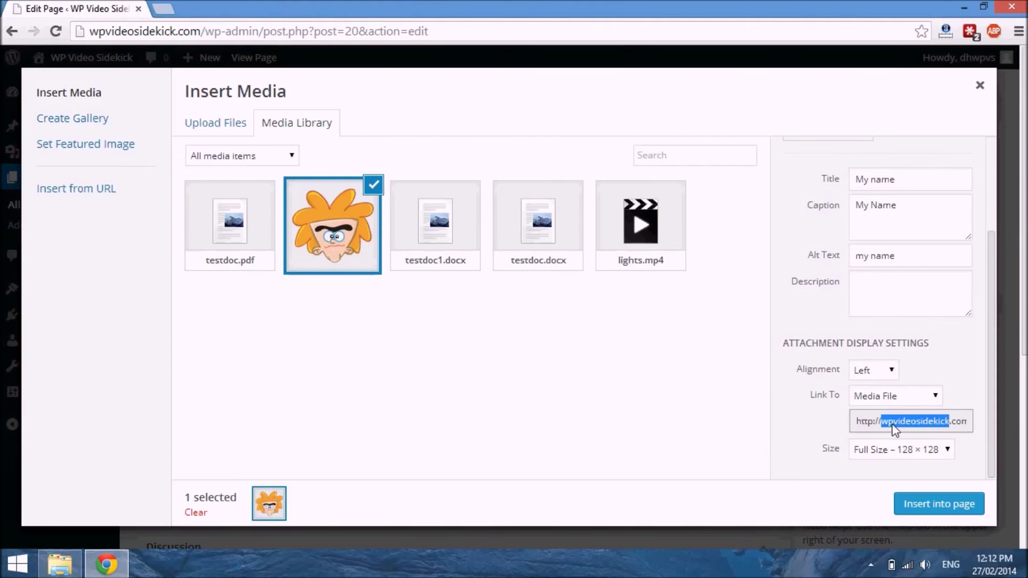
{"action": "left_click", "coordinate": [891, 423]}
{"action": "left_click", "coordinate": [947, 450]}
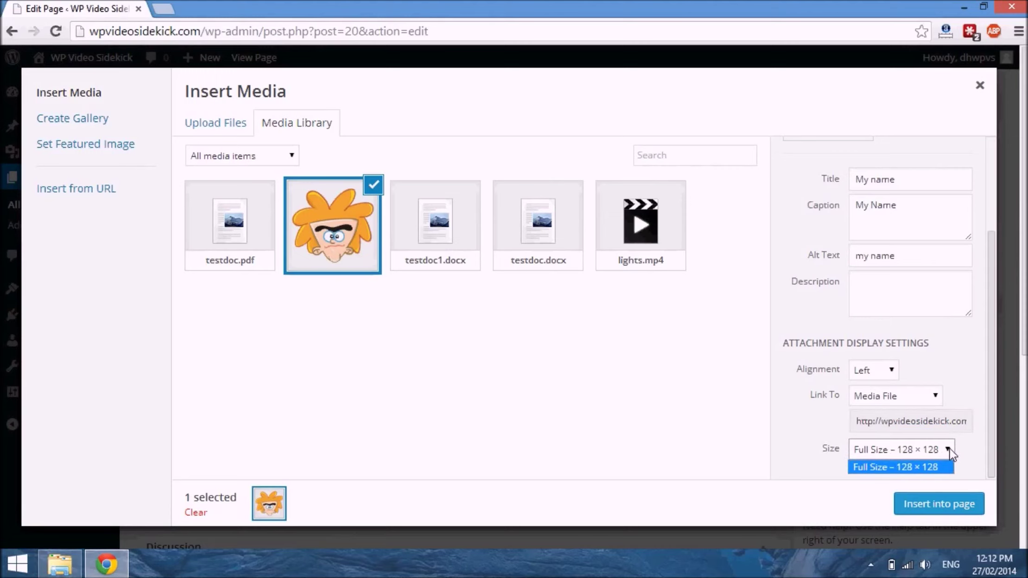
{"action": "left_click", "coordinate": [850, 467]}
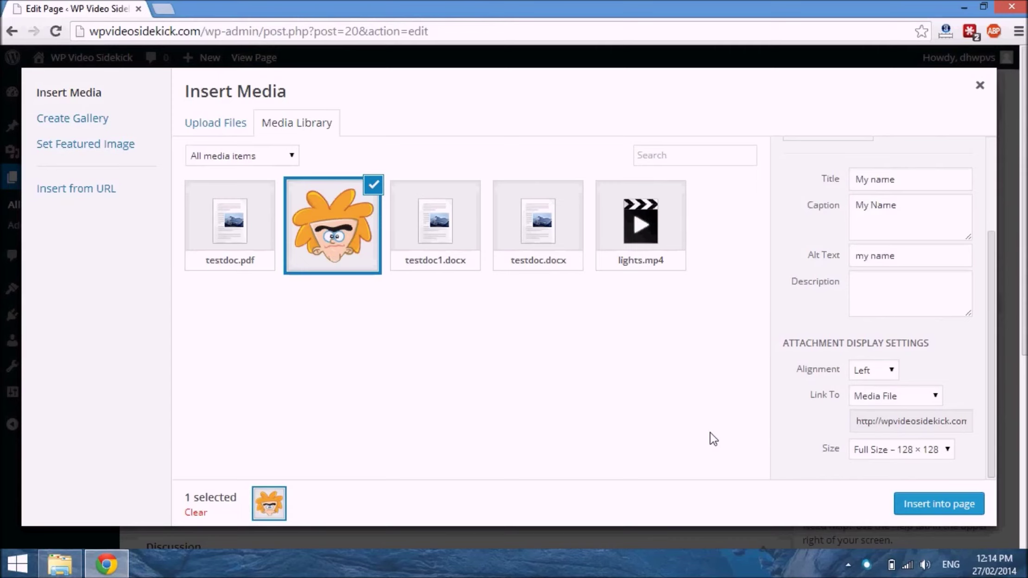
{"action": "left_click", "coordinate": [947, 451]}
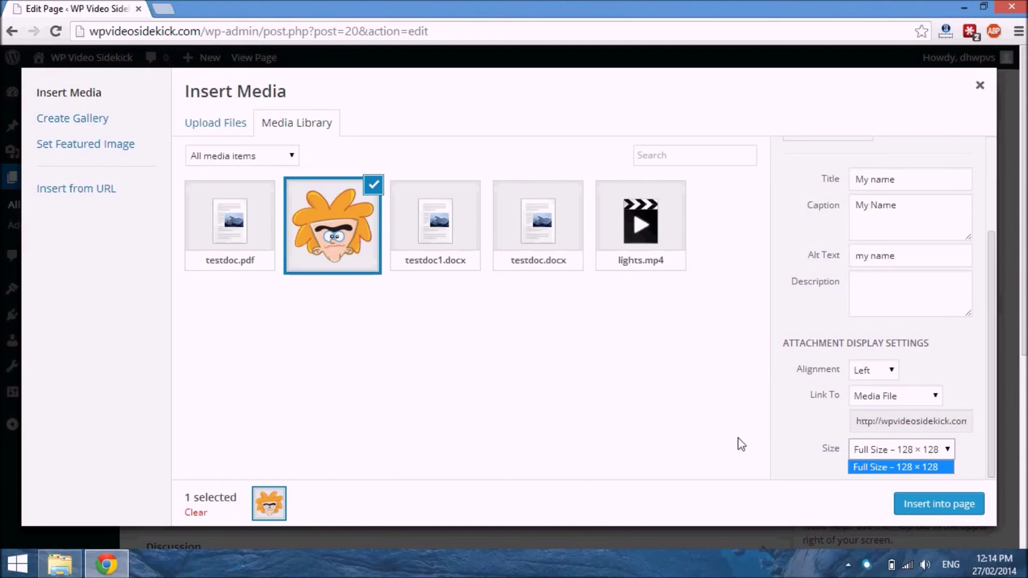
{"action": "left_click", "coordinate": [683, 439]}
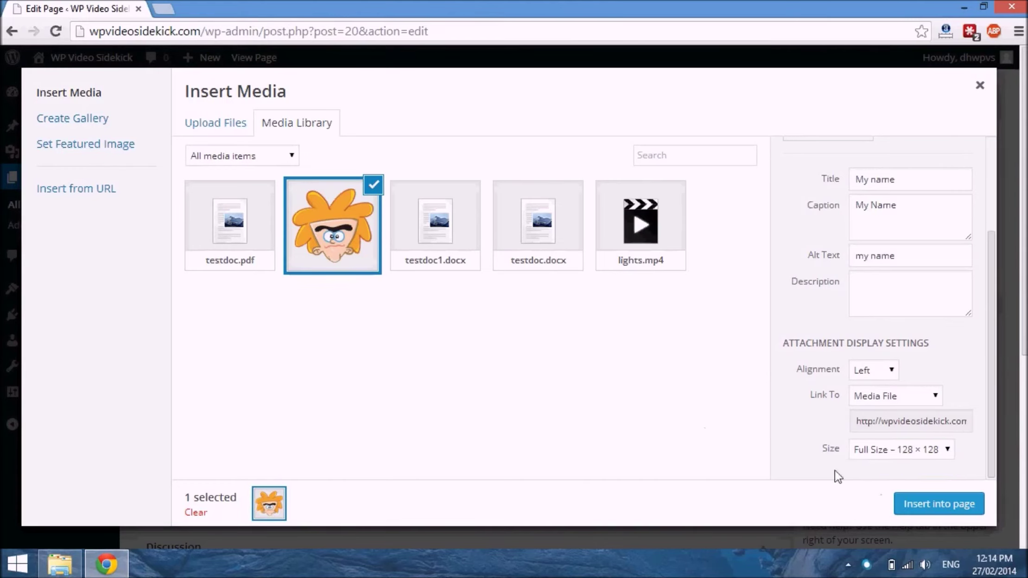
- Insert the captioned cartoon image at the top of About Me and open its Edit Image settings
{"action": "left_click", "coordinate": [936, 504]}
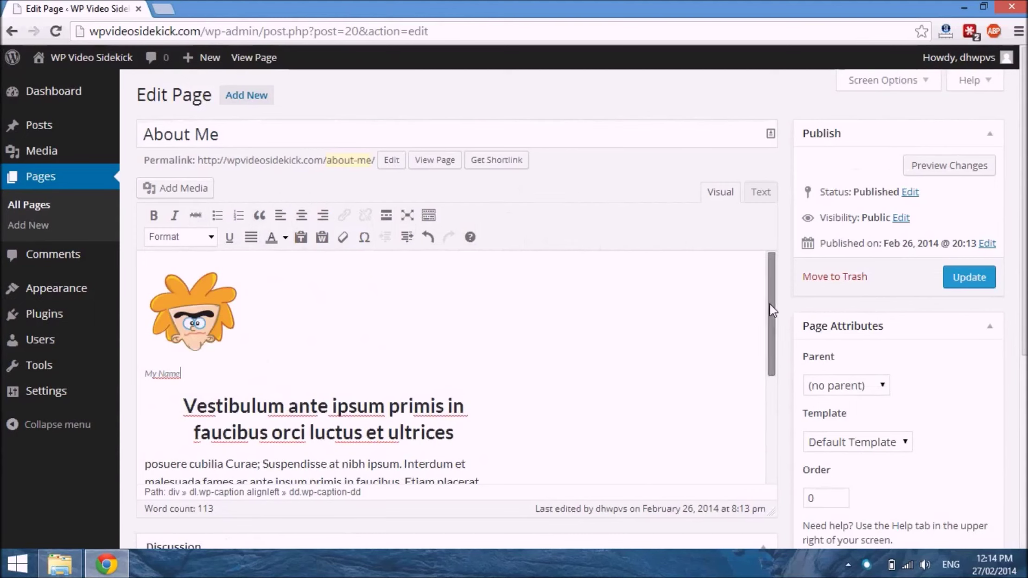
{"action": "scroll", "coordinate": [769, 303], "scroll_direction": "down", "scroll_amount": 3}
{"action": "scroll", "coordinate": [767, 254], "scroll_direction": "up", "scroll_amount": 3}
{"action": "left_click_drag", "start_coordinate": [779, 301], "coordinate": [776, 156]}
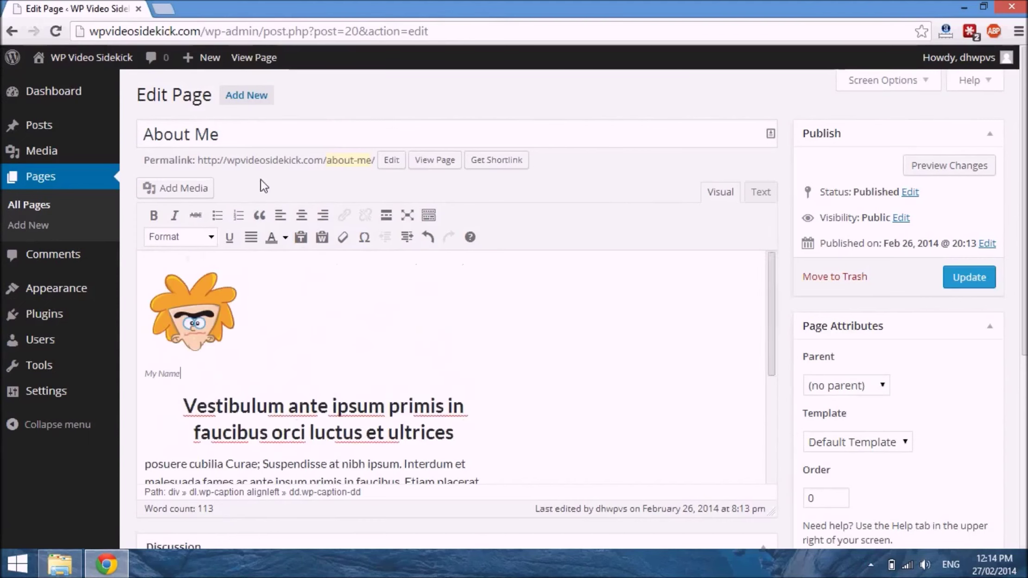
{"action": "left_click", "coordinate": [196, 313]}
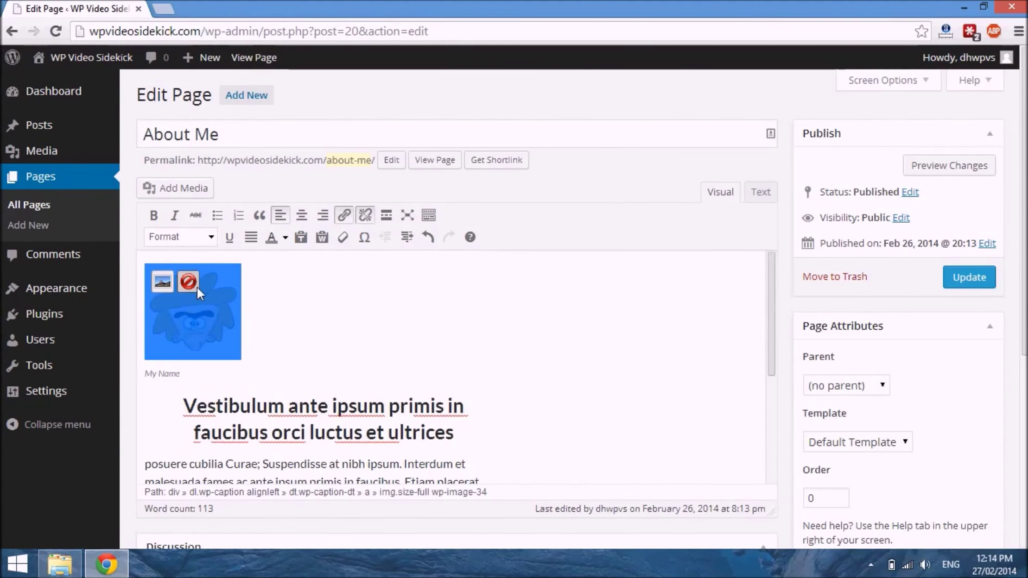
{"action": "left_click_drag", "start_coordinate": [197, 286], "coordinate": [202, 315]}
{"action": "left_click", "coordinate": [201, 318]}
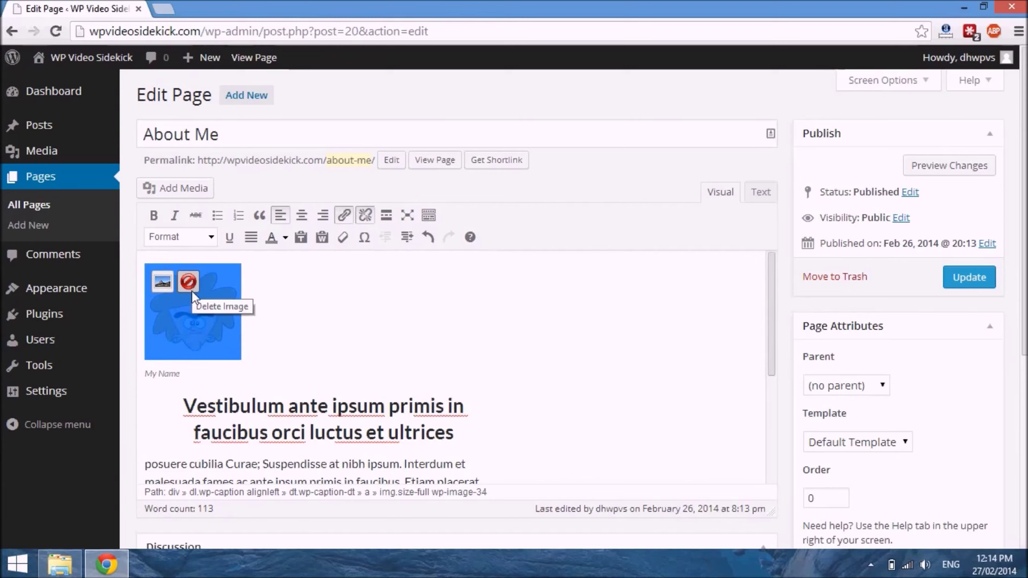
{"action": "left_click", "coordinate": [162, 282]}
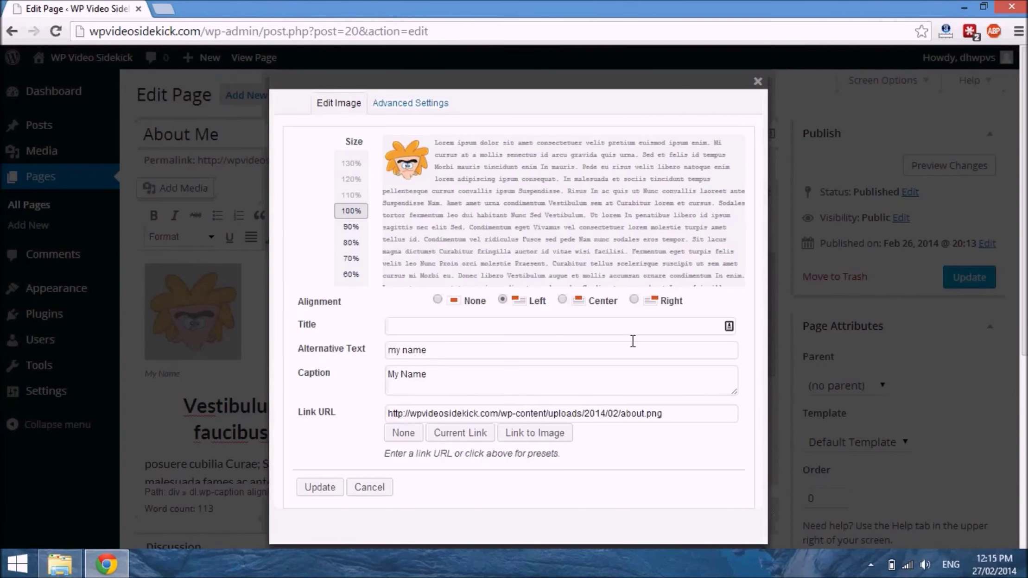
- Choose Right alignment and try image sizes 90%, 70% and 60% before returning to 100%
{"action": "left_click", "coordinate": [633, 301]}
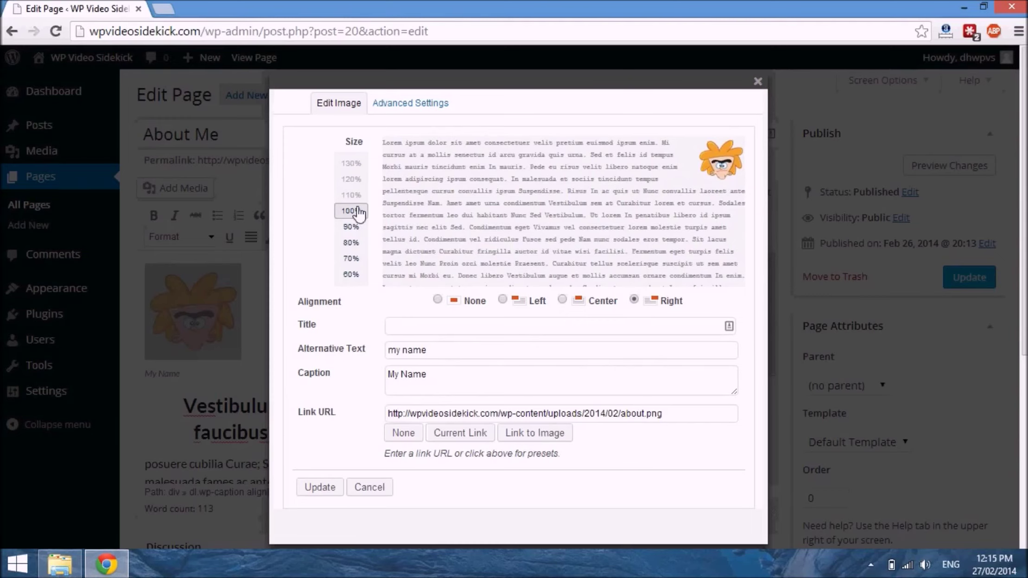
{"action": "left_click", "coordinate": [353, 225]}
{"action": "left_click", "coordinate": [359, 264]}
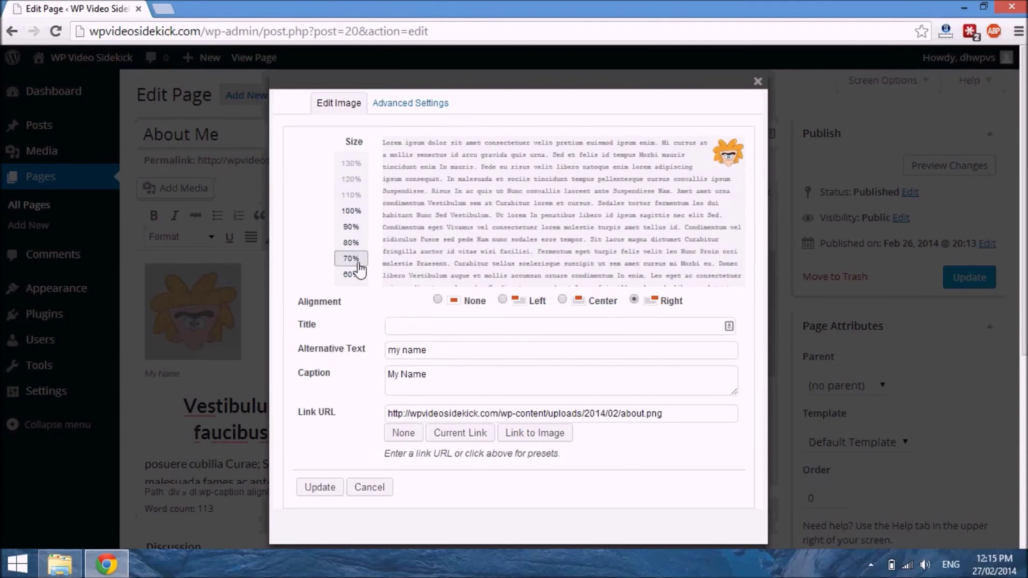
{"action": "left_click", "coordinate": [359, 277]}
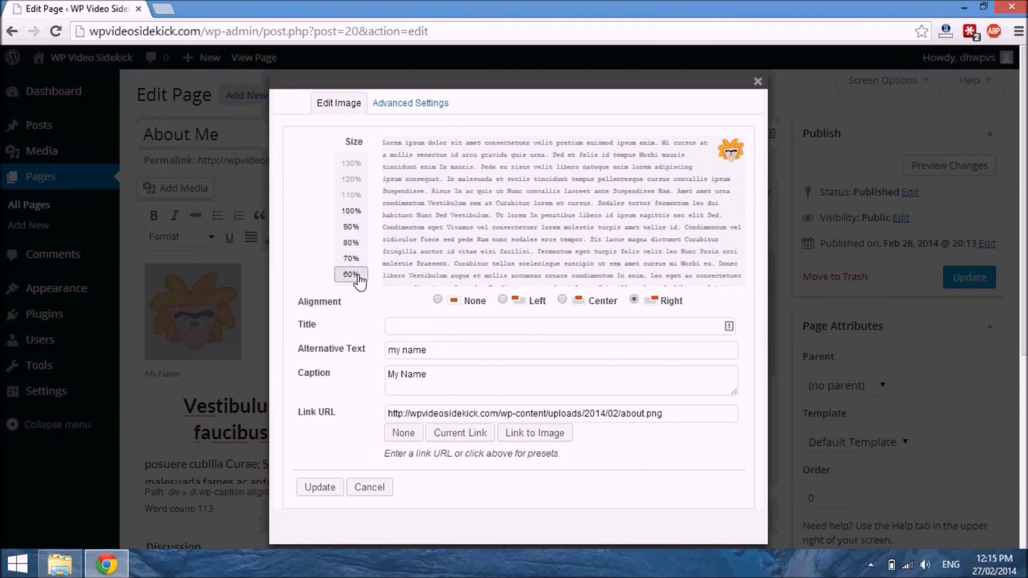
{"action": "left_click", "coordinate": [359, 243]}
{"action": "left_click", "coordinate": [360, 213]}
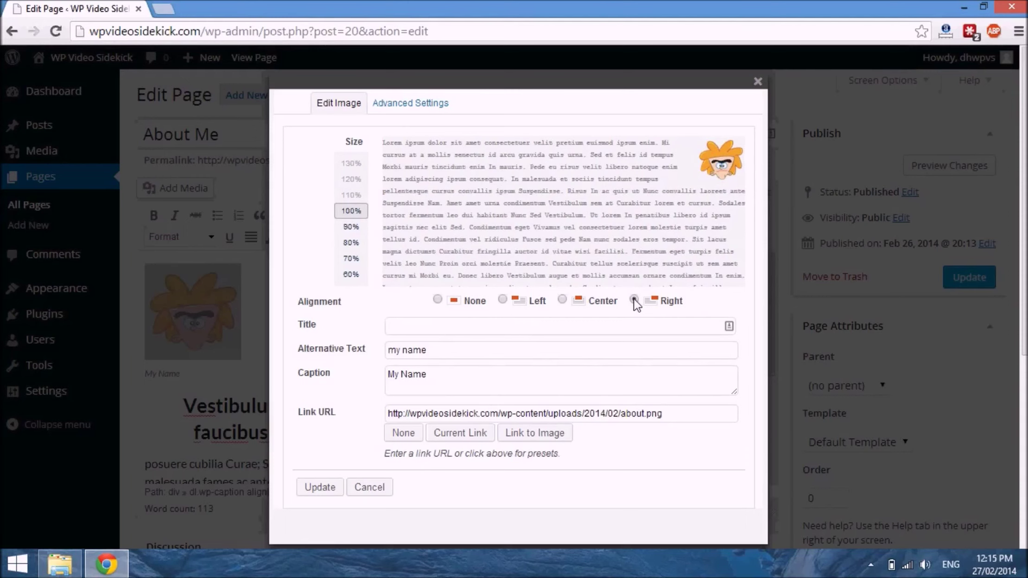
- Try center and left alignment, settle on Right, and update the image
{"action": "left_click", "coordinate": [562, 300]}
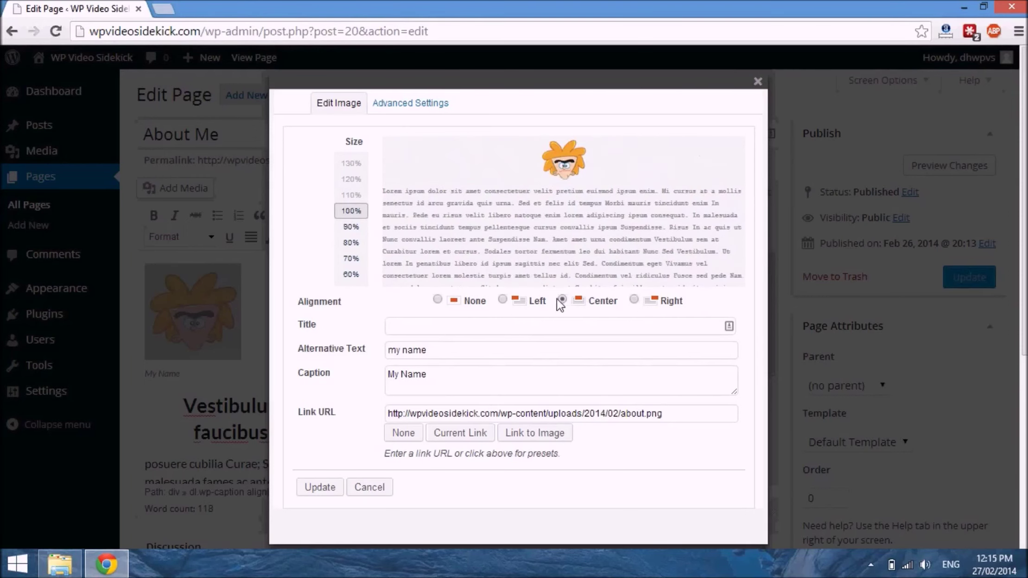
{"action": "left_click", "coordinate": [504, 301]}
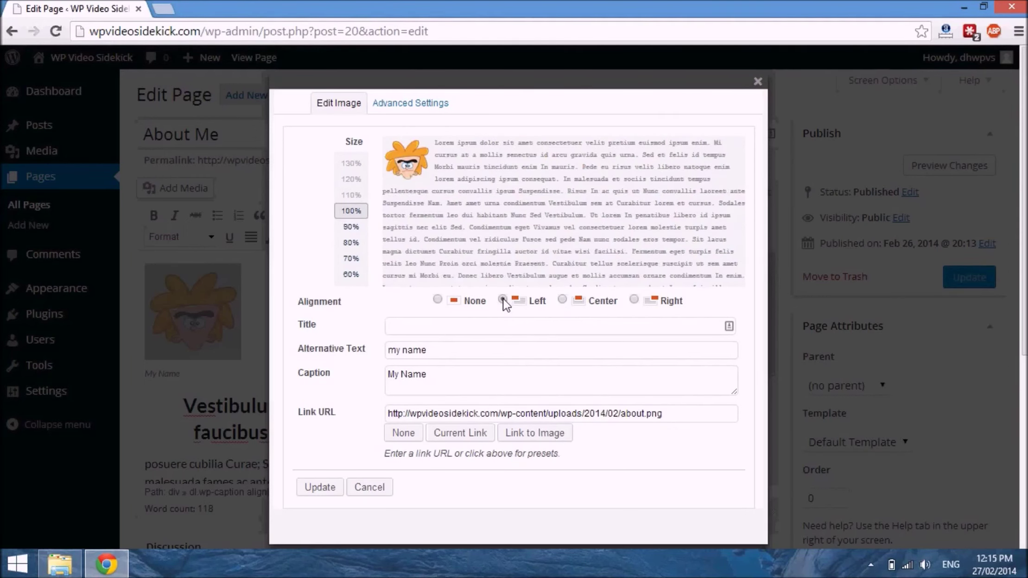
{"action": "left_click", "coordinate": [634, 300]}
{"action": "left_click", "coordinate": [325, 488]}
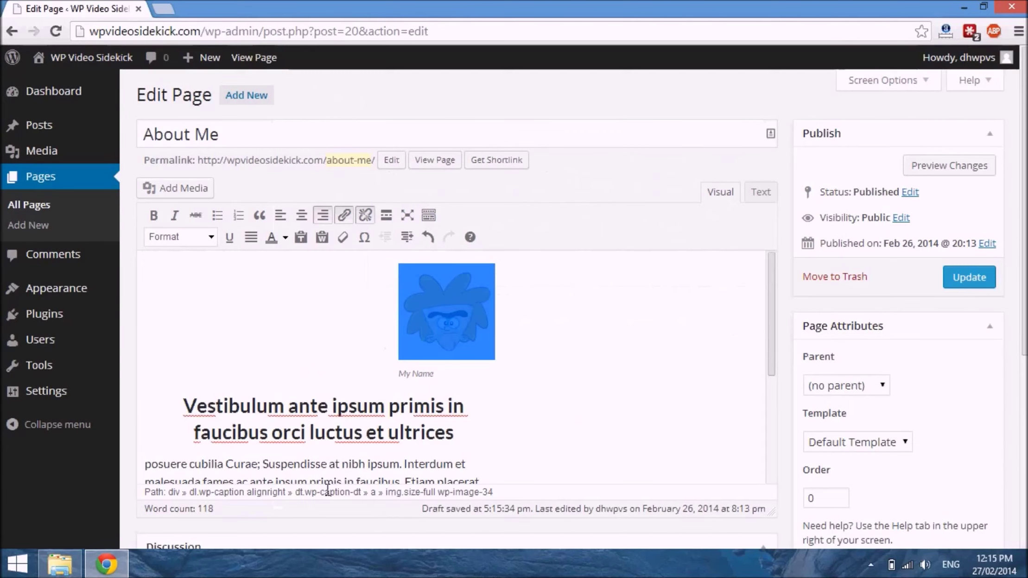
- Delete the cartoon image and its 'My Name' caption from above the heading
{"action": "left_click_drag", "start_coordinate": [771, 281], "coordinate": [775, 222]}
{"action": "left_click", "coordinate": [464, 330]}
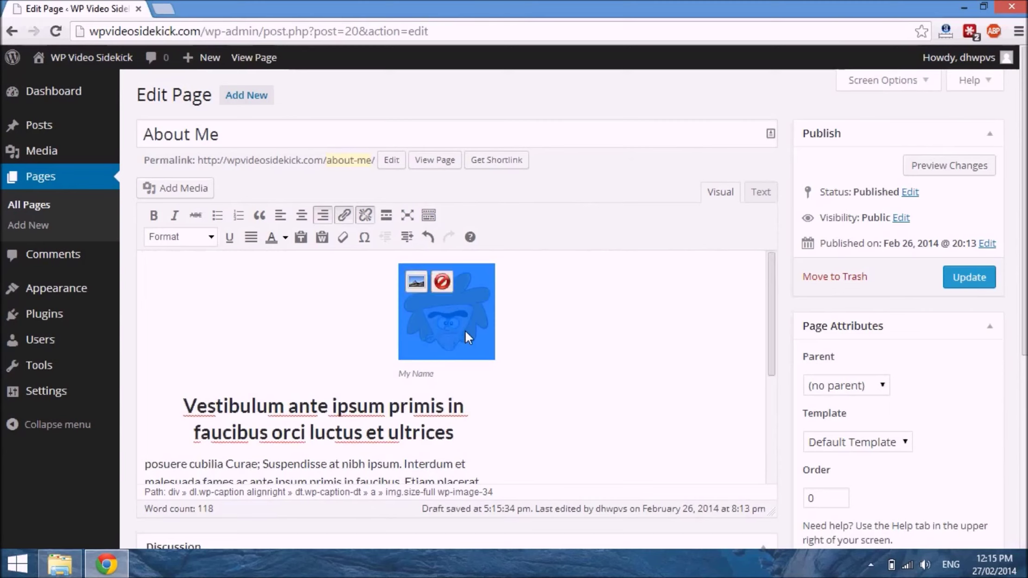
{"action": "left_click", "coordinate": [449, 290]}
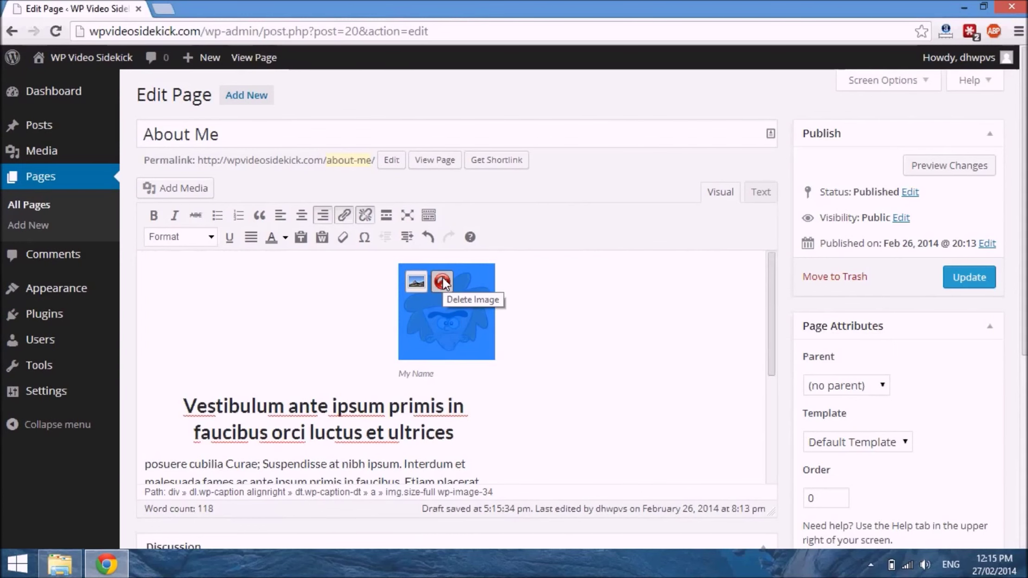
{"action": "left_click", "coordinate": [443, 282]}
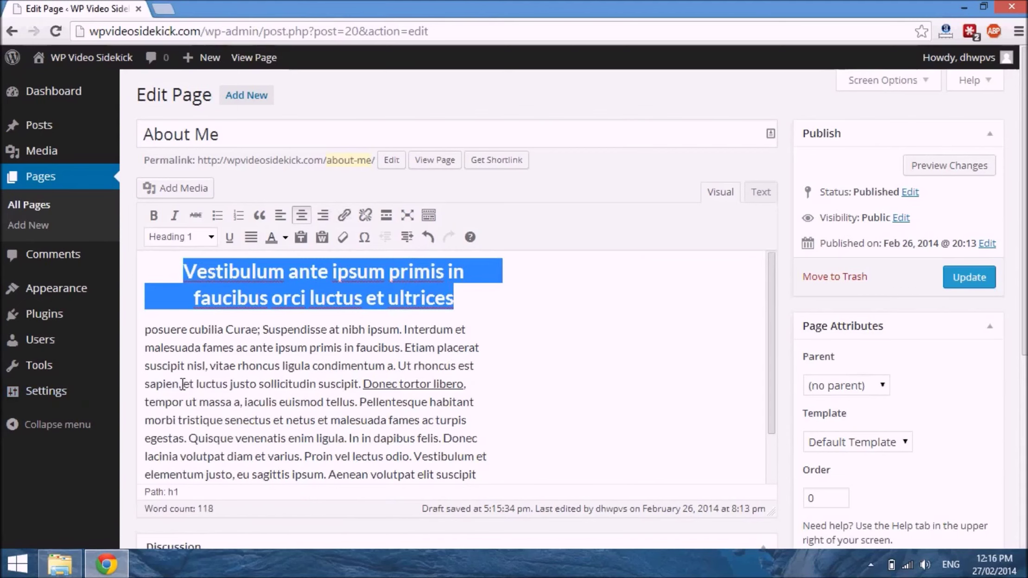
- Place the insertion point before 'tempor' and bring up the media library
{"action": "left_click", "coordinate": [152, 387]}
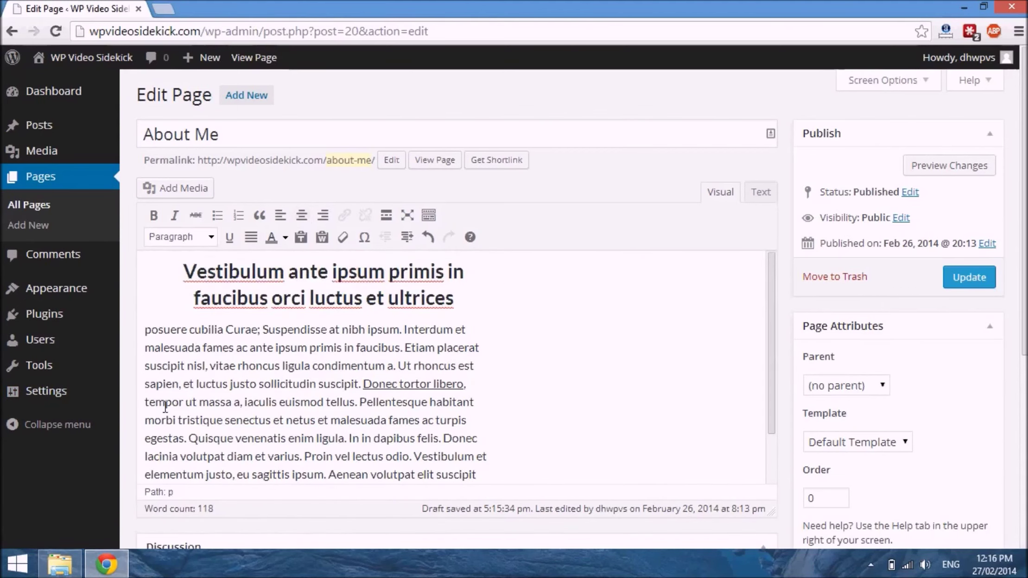
{"action": "left_click", "coordinate": [146, 402]}
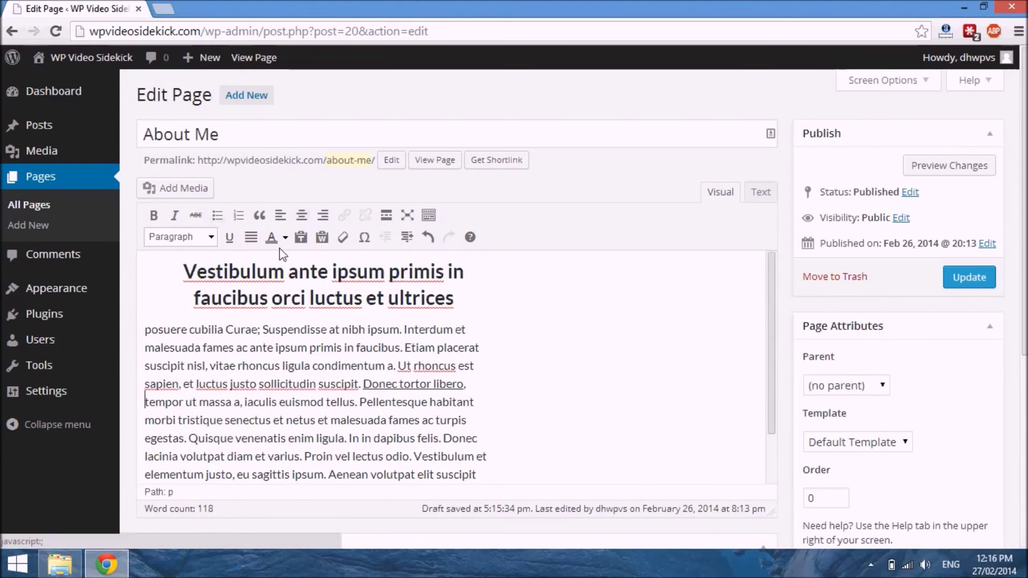
{"action": "left_click", "coordinate": [183, 188]}
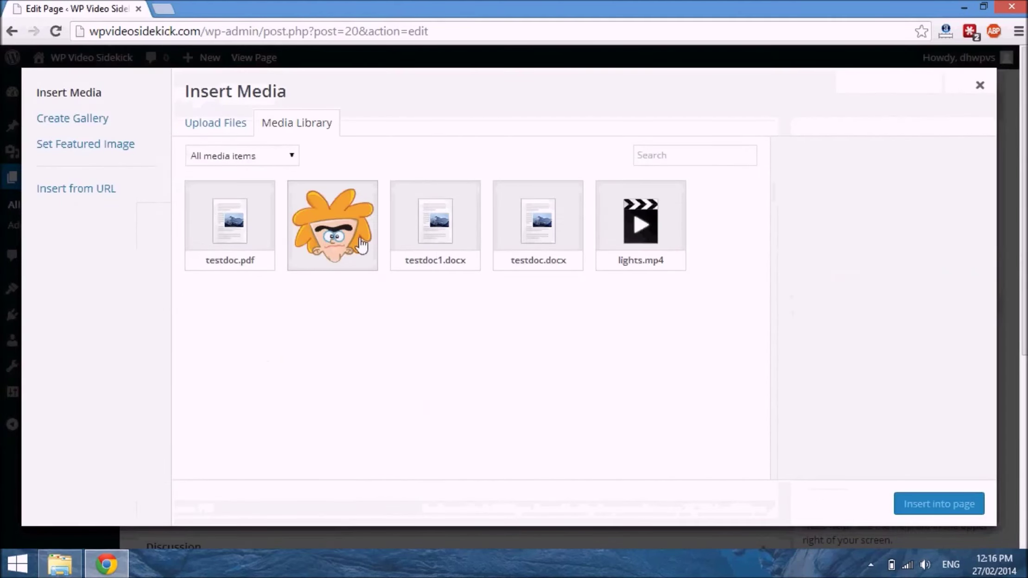
- Insert about.png into the page before the 'tempor ut massa' paragraph
{"action": "left_click", "coordinate": [361, 245]}
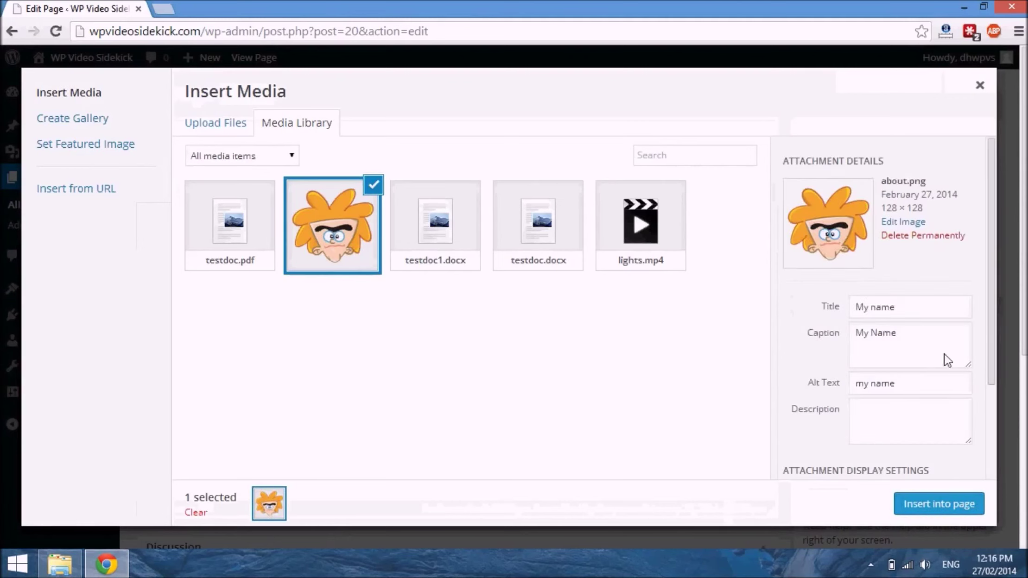
{"action": "left_click_drag", "start_coordinate": [988, 302], "coordinate": [987, 436]}
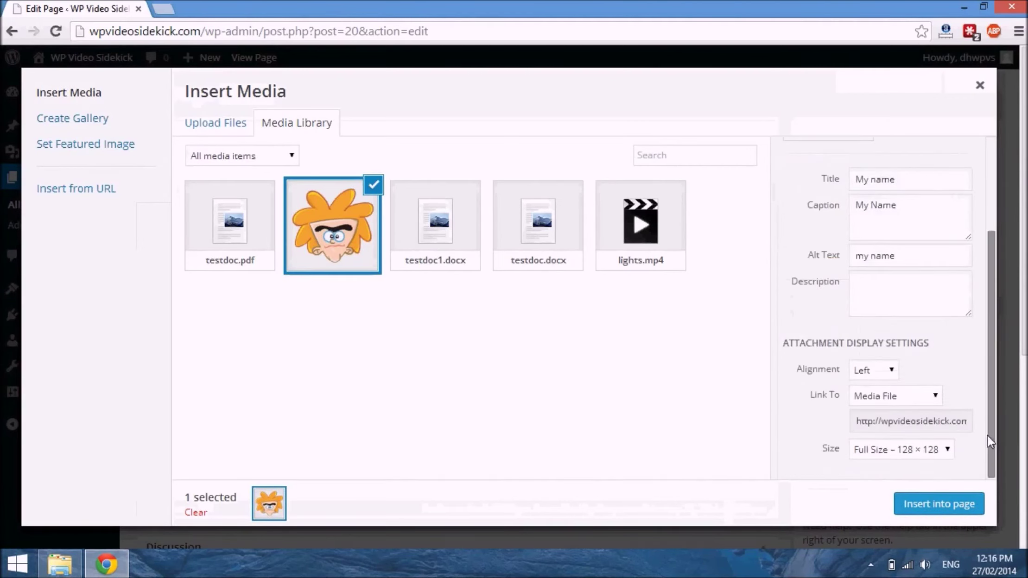
{"action": "left_click", "coordinate": [936, 507]}
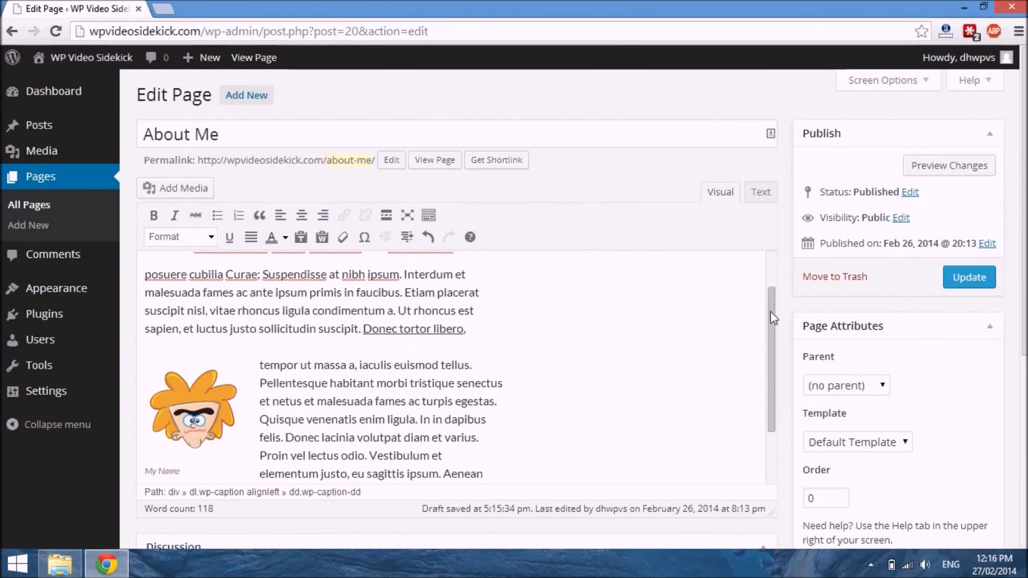
- Check the left-aligned image with its 'My Name' caption beside the 'tempor' text
{"action": "scroll", "coordinate": [769, 296], "scroll_direction": "up", "scroll_amount": 1}
{"action": "scroll", "coordinate": [770, 338], "scroll_direction": "down", "scroll_amount": 1}
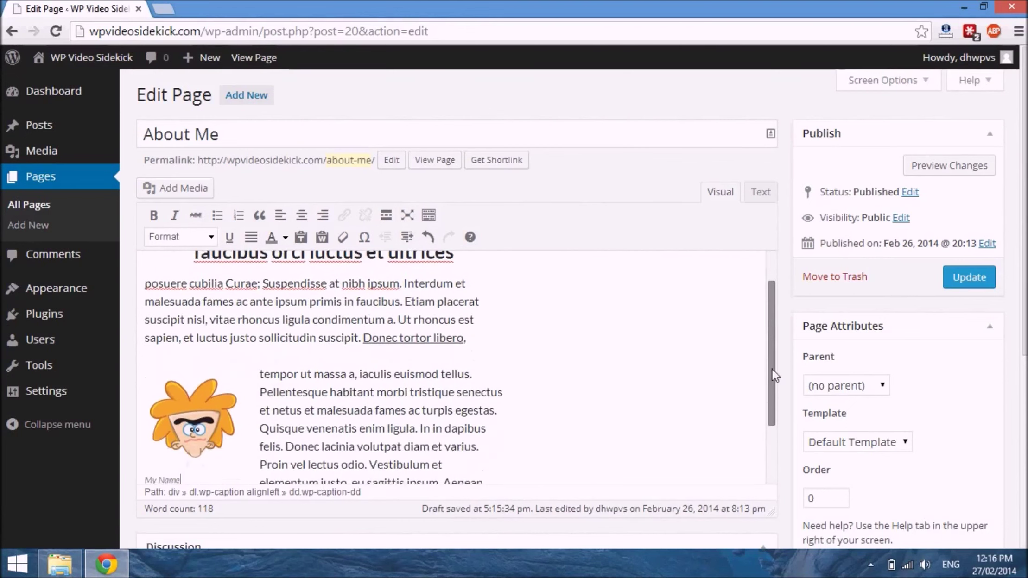
{"action": "scroll", "coordinate": [771, 394], "scroll_direction": "down", "scroll_amount": 2}
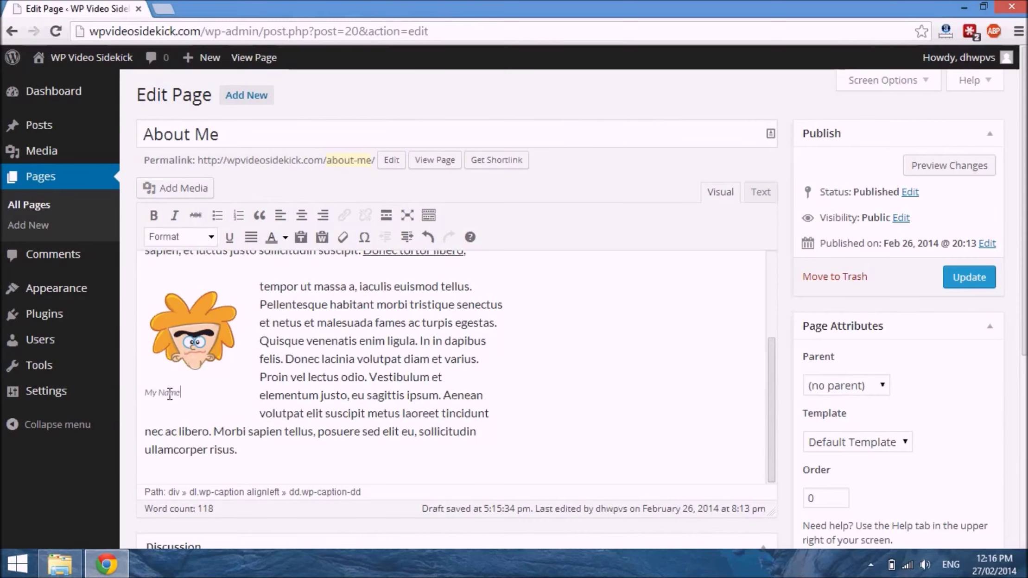
{"action": "left_click_drag", "start_coordinate": [152, 397], "coordinate": [192, 401]}
{"action": "key", "text": "Up"}
{"action": "key", "text": "Down"}
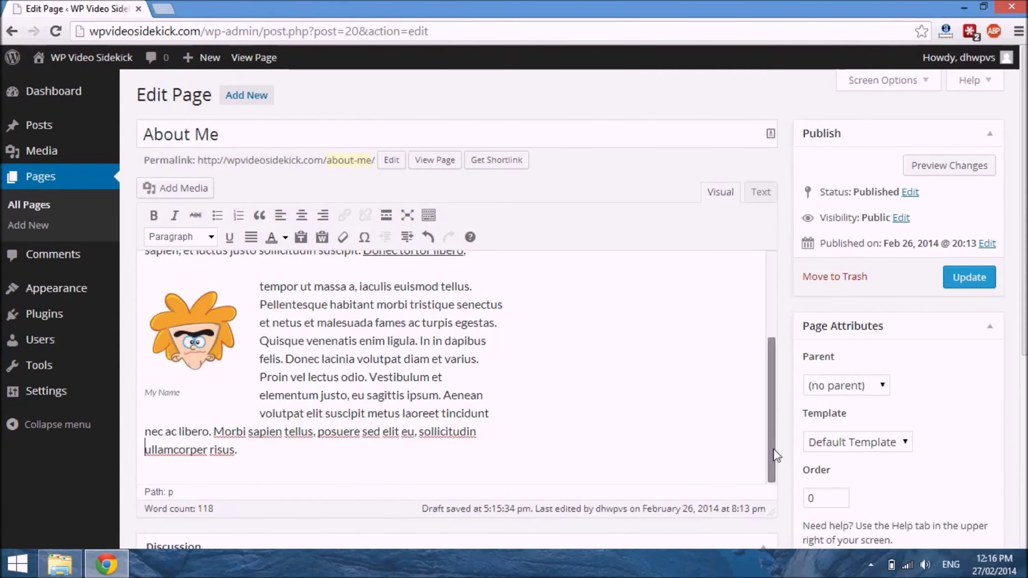
{"action": "left_click_drag", "start_coordinate": [772, 450], "coordinate": [769, 256]}
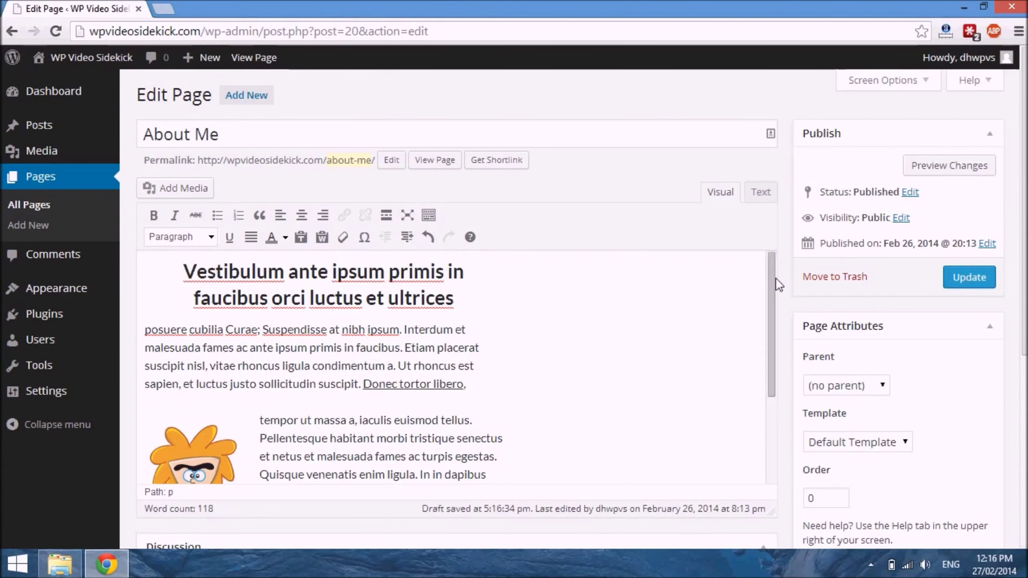
{"action": "scroll", "coordinate": [772, 278], "scroll_direction": "down", "scroll_amount": 3}
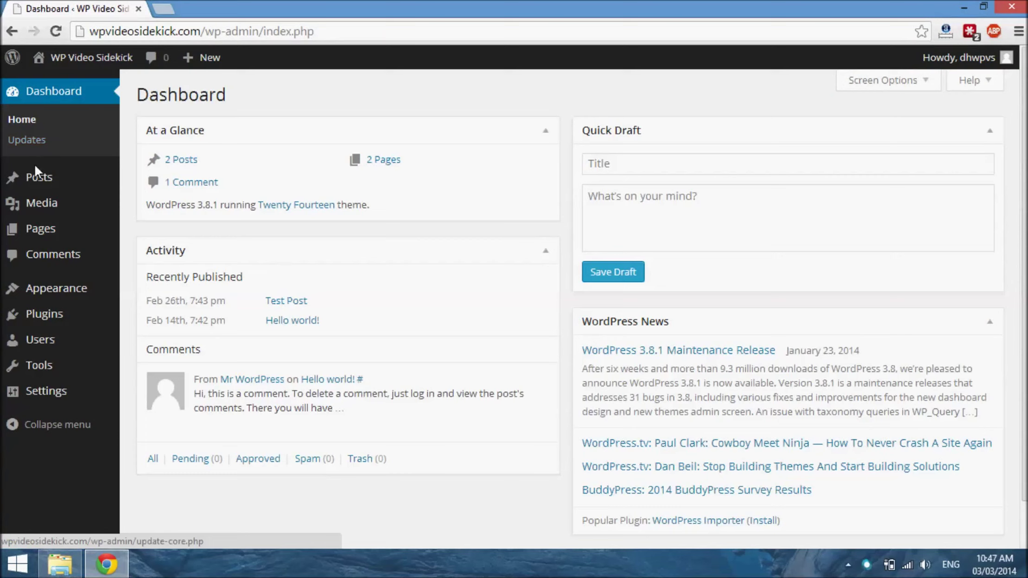
- Create a new post titled 'Video'
{"action": "left_click", "coordinate": [37, 179]}
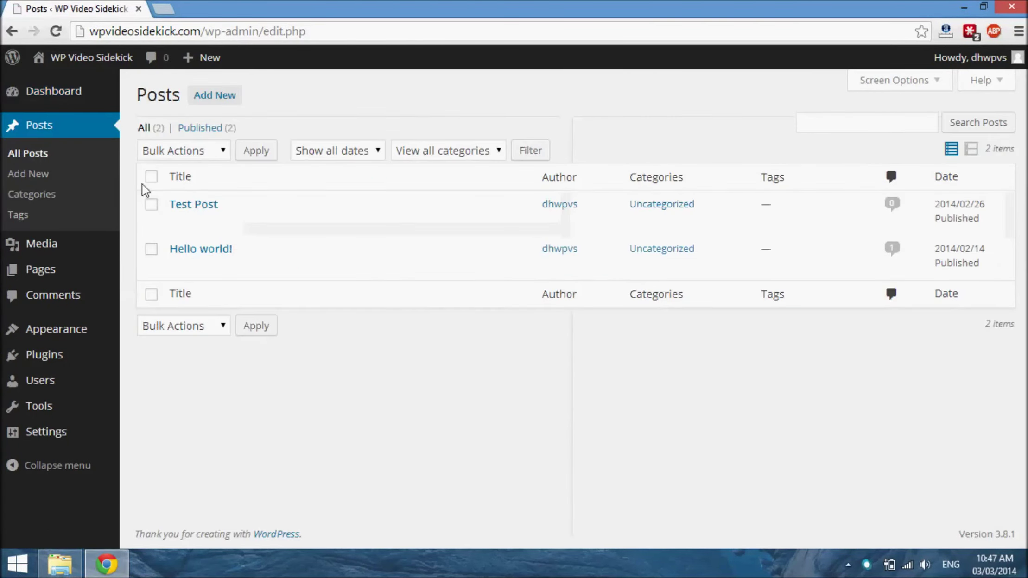
{"action": "left_click", "coordinate": [216, 102]}
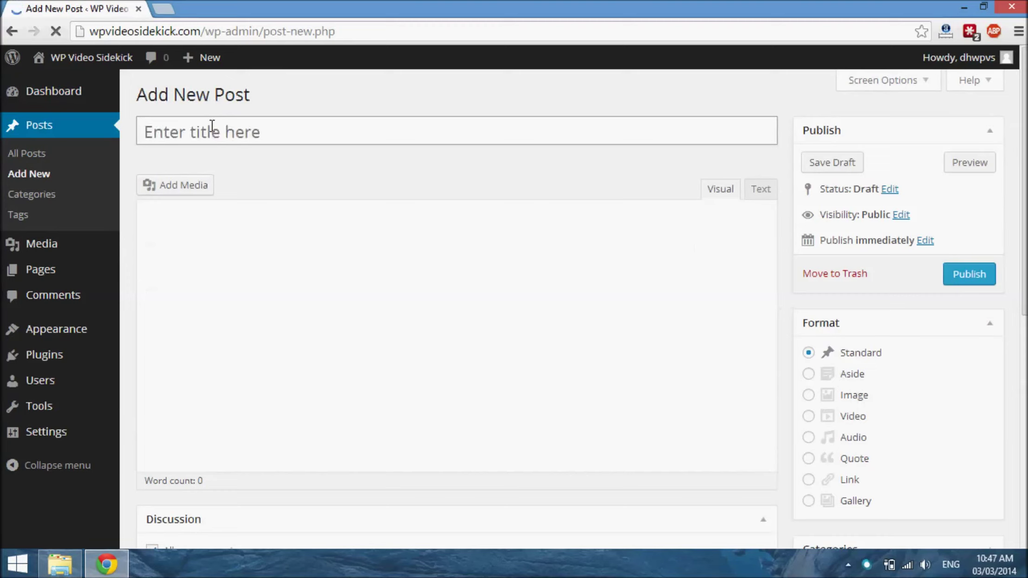
{"action": "type", "text": "Video"}
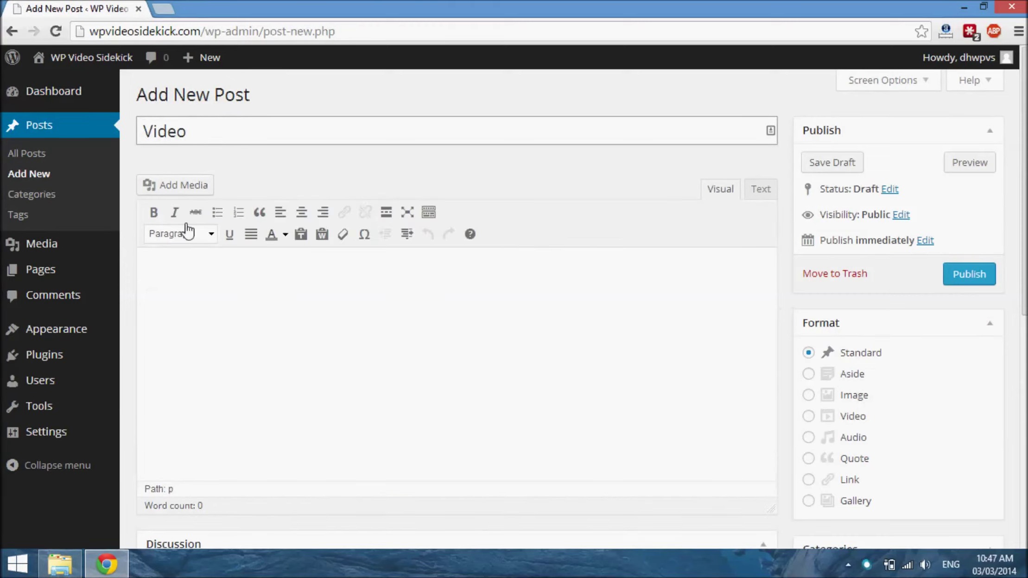
- Write 'This is a video about' in the body, center it, and start a new line
{"action": "left_click", "coordinate": [186, 264]}
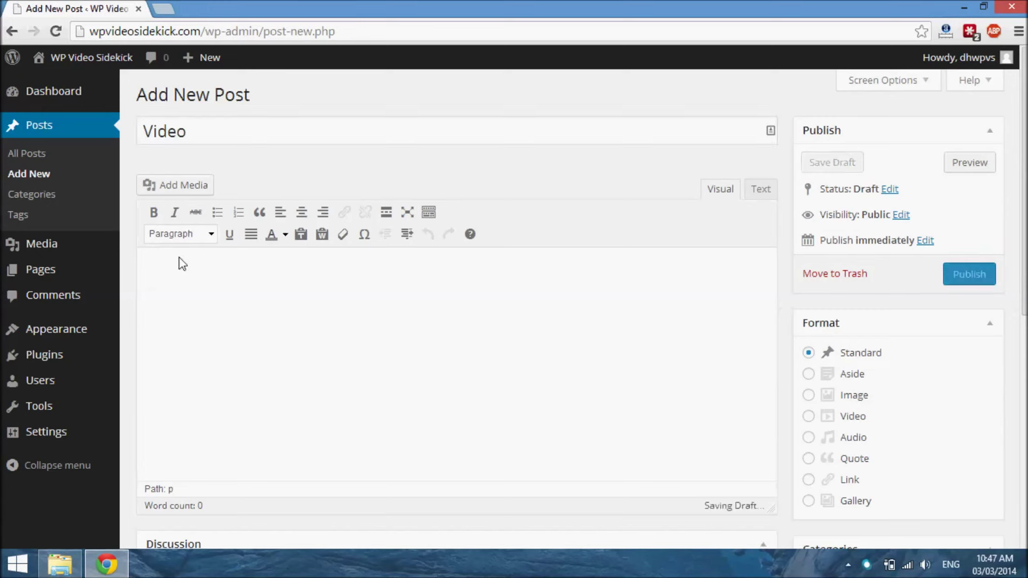
{"action": "type", "text": "This is a vide"}
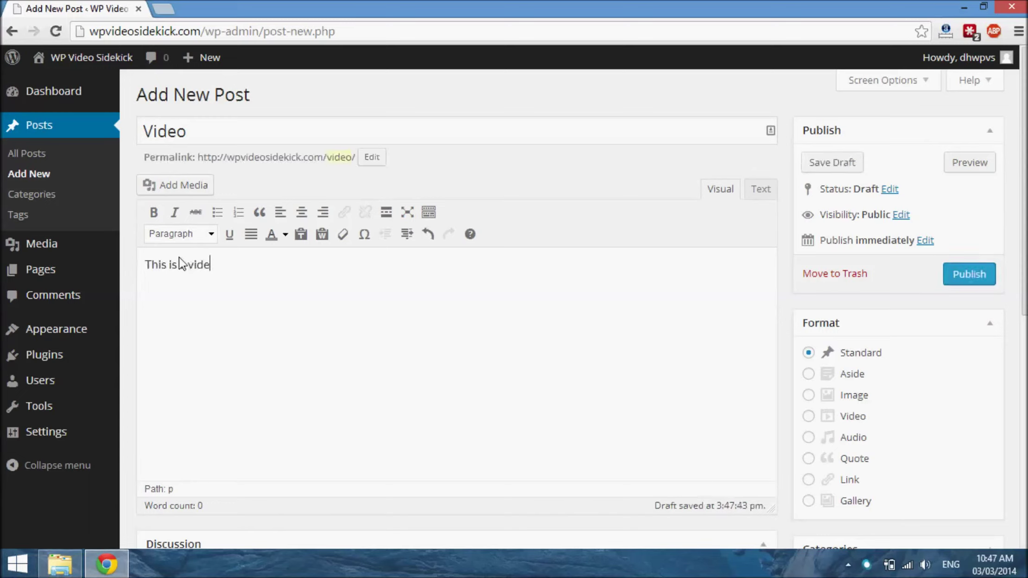
{"action": "type", "text": "o about"}
{"action": "left_click_drag", "start_coordinate": [145, 266], "coordinate": [270, 276]}
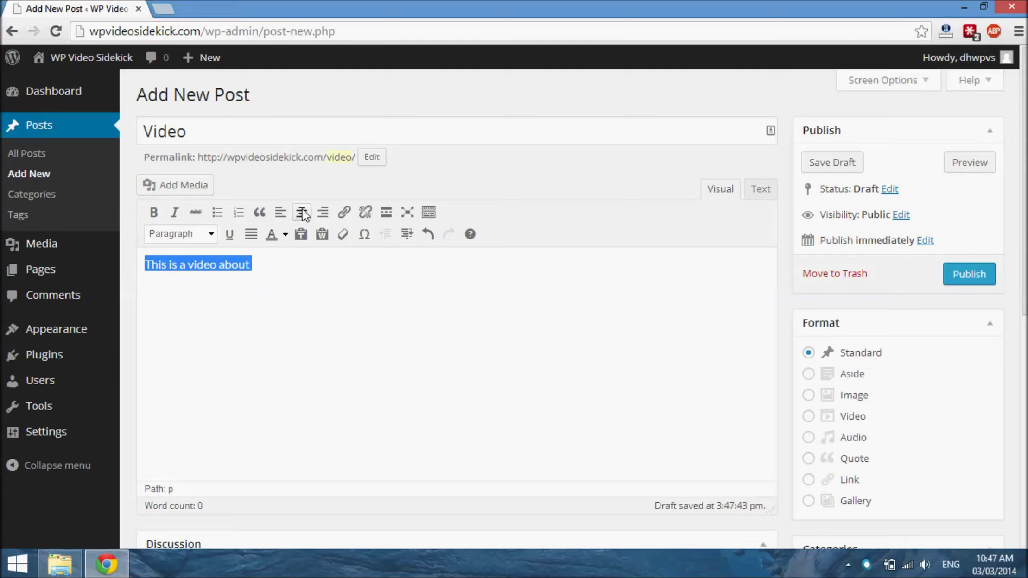
{"action": "left_click", "coordinate": [302, 212]}
{"action": "left_click", "coordinate": [413, 278]}
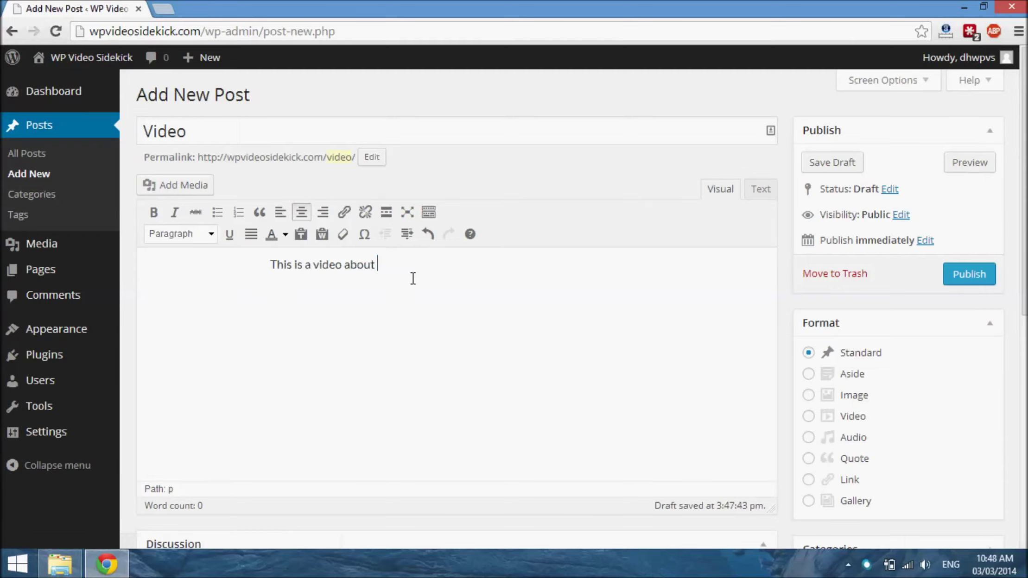
{"action": "key", "text": "Return"}
{"action": "mouse_move", "coordinate": [56, 84]}
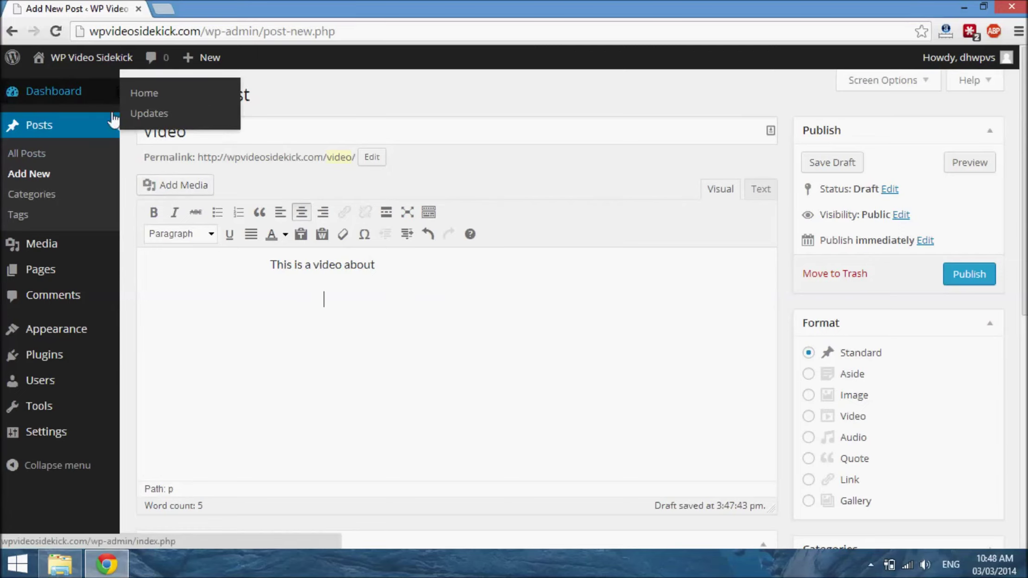
- Insert lights.mp4 from the Media Library into the post as an embedded 640 × 360 video player
{"action": "left_click", "coordinate": [169, 186]}
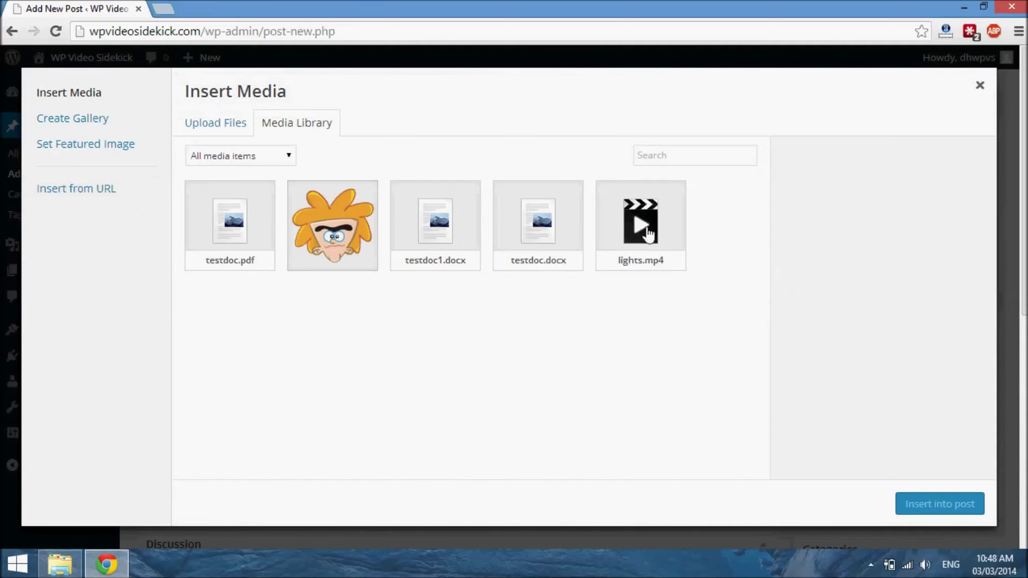
{"action": "left_click", "coordinate": [78, 190]}
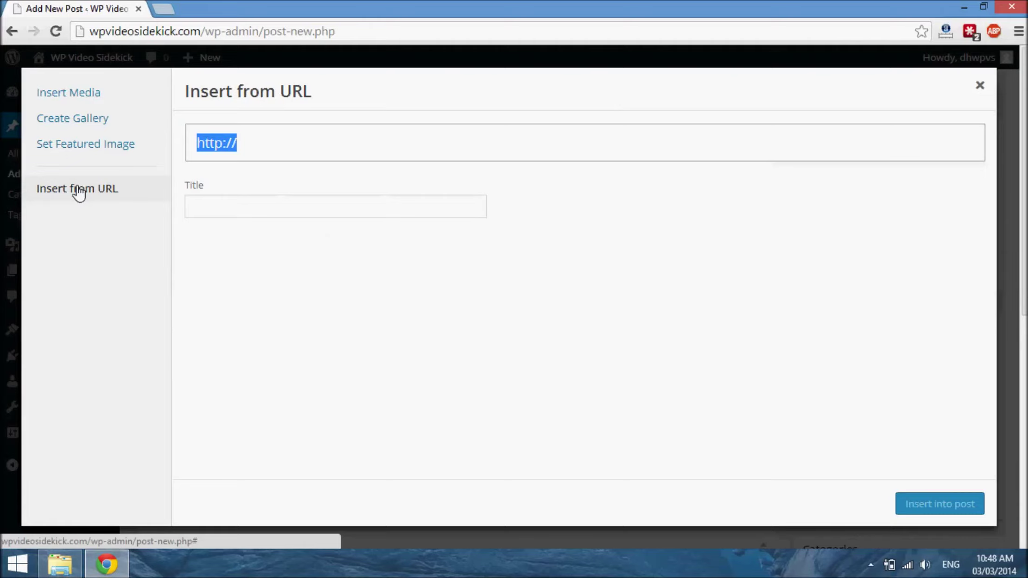
{"action": "left_click", "coordinate": [219, 299]}
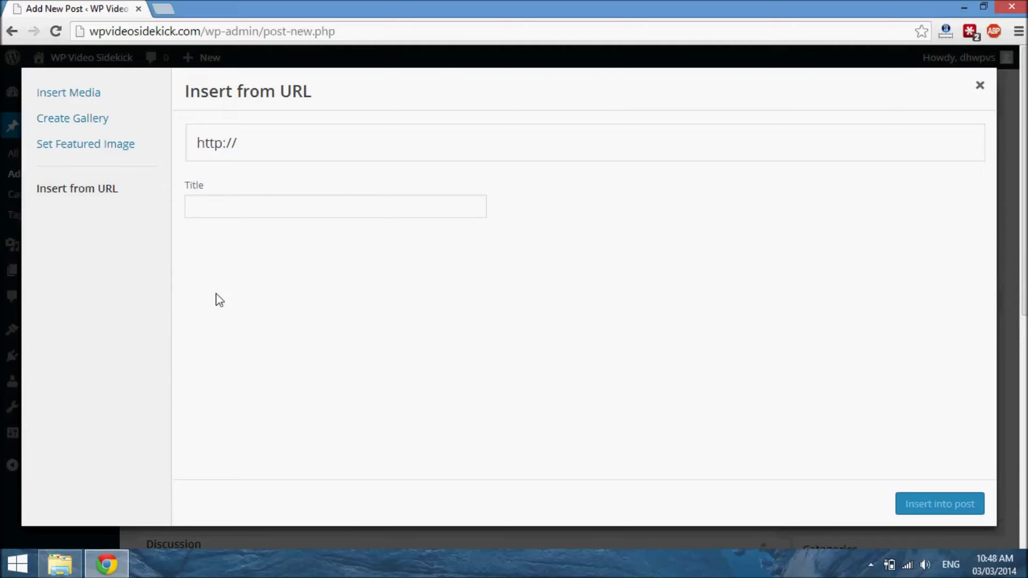
{"action": "left_click", "coordinate": [266, 159]}
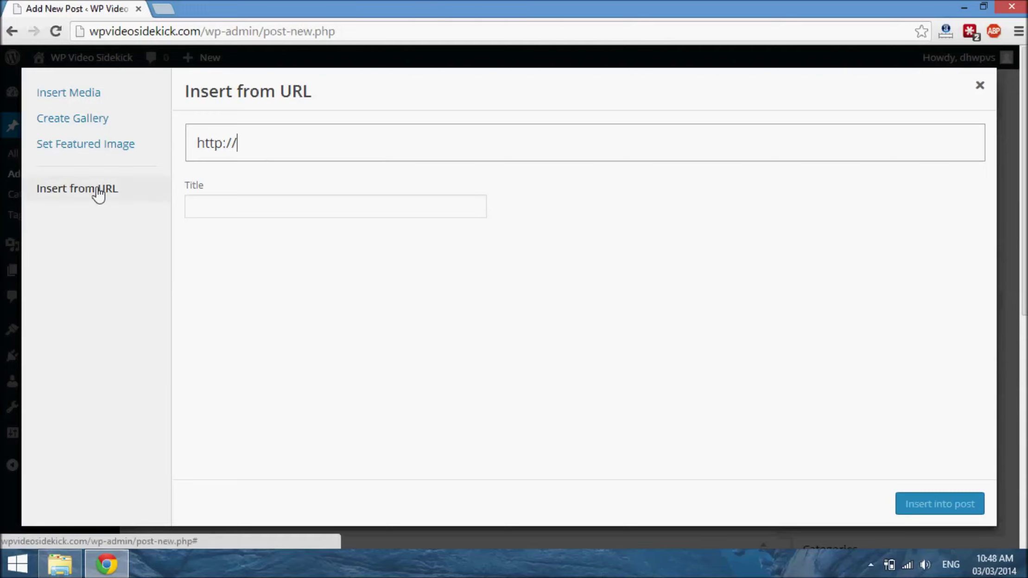
{"action": "left_click", "coordinate": [101, 96]}
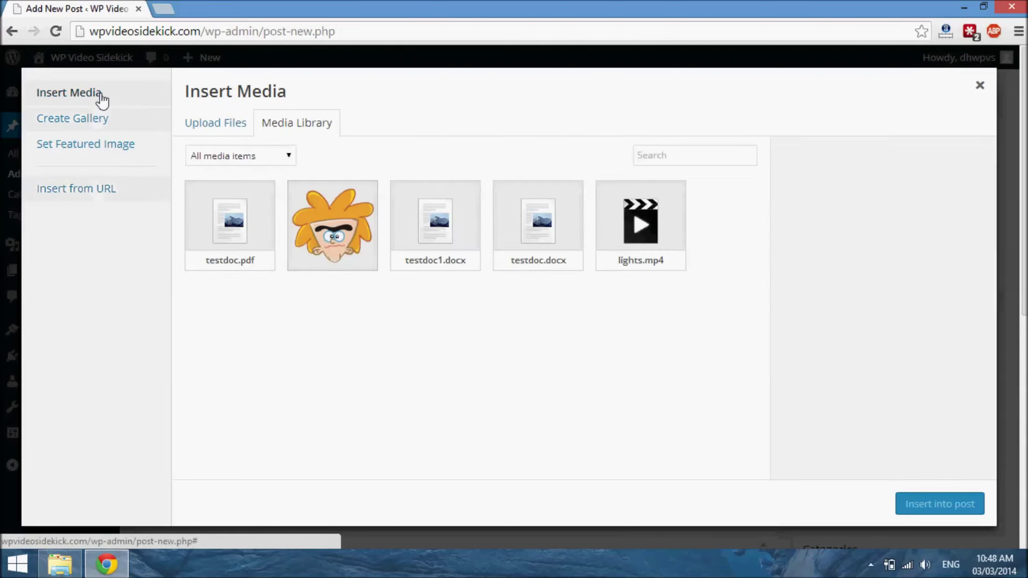
{"action": "left_click", "coordinate": [660, 251]}
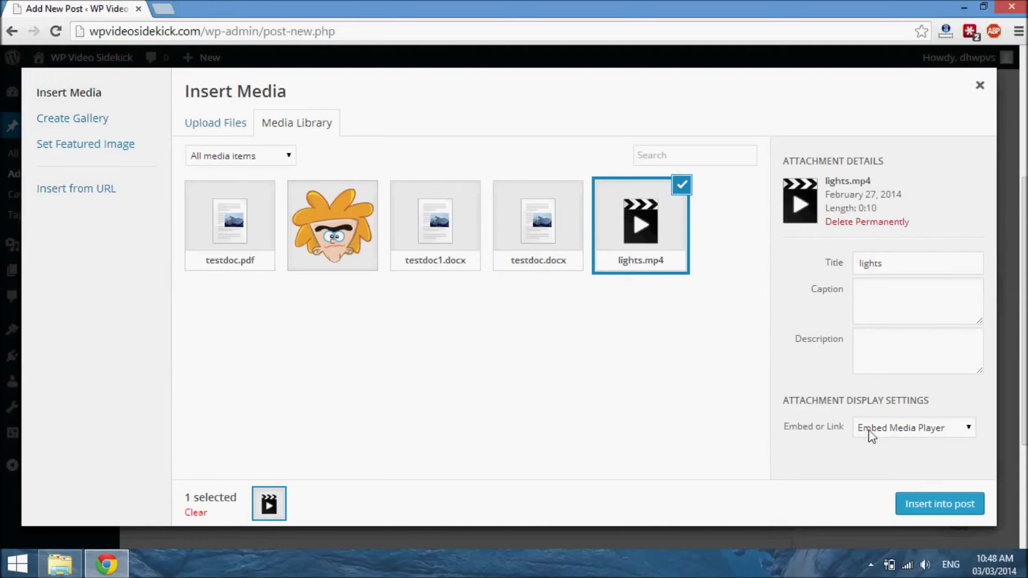
{"action": "left_click", "coordinate": [924, 431]}
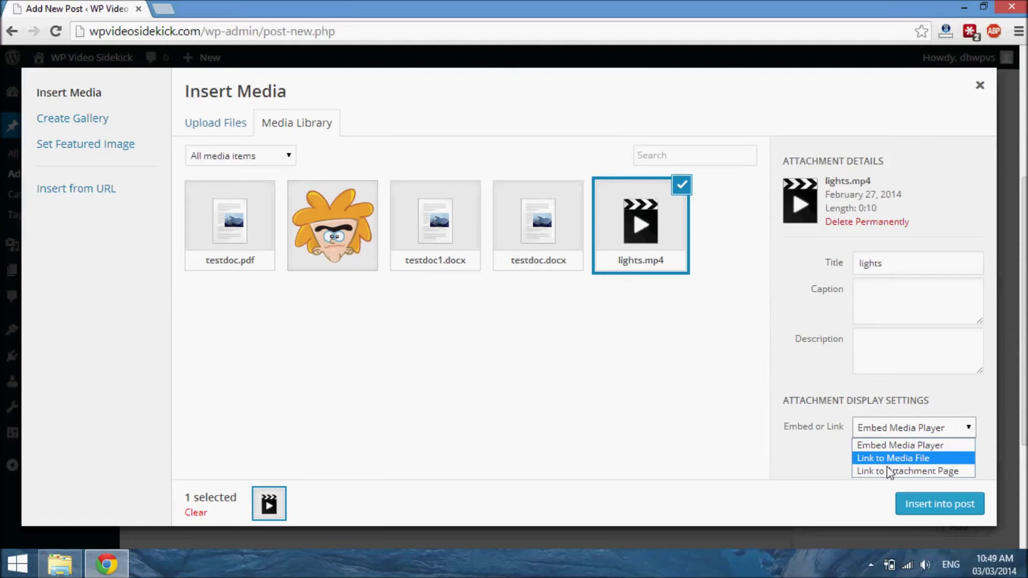
{"action": "left_click", "coordinate": [586, 386]}
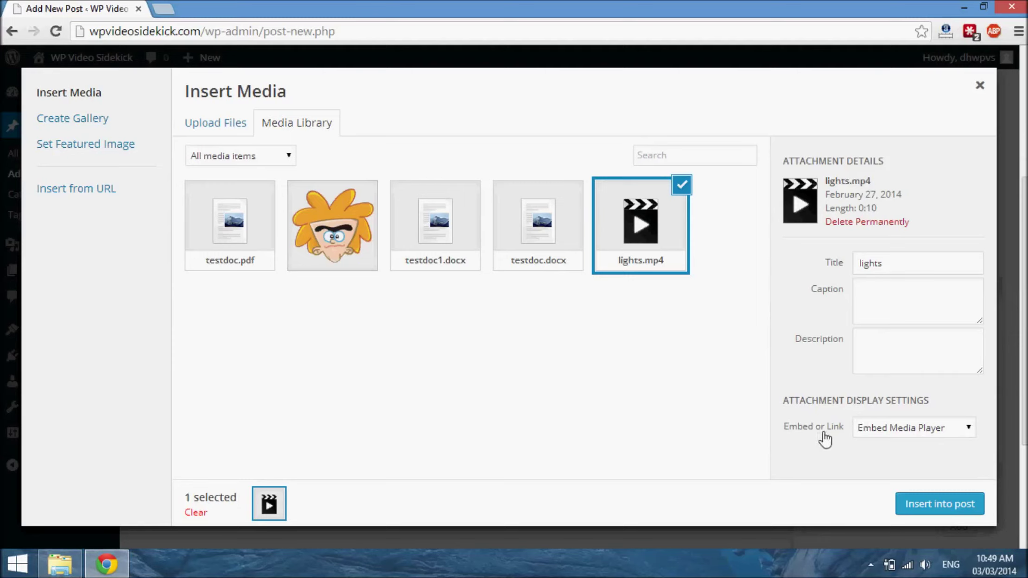
{"action": "left_click", "coordinate": [927, 505]}
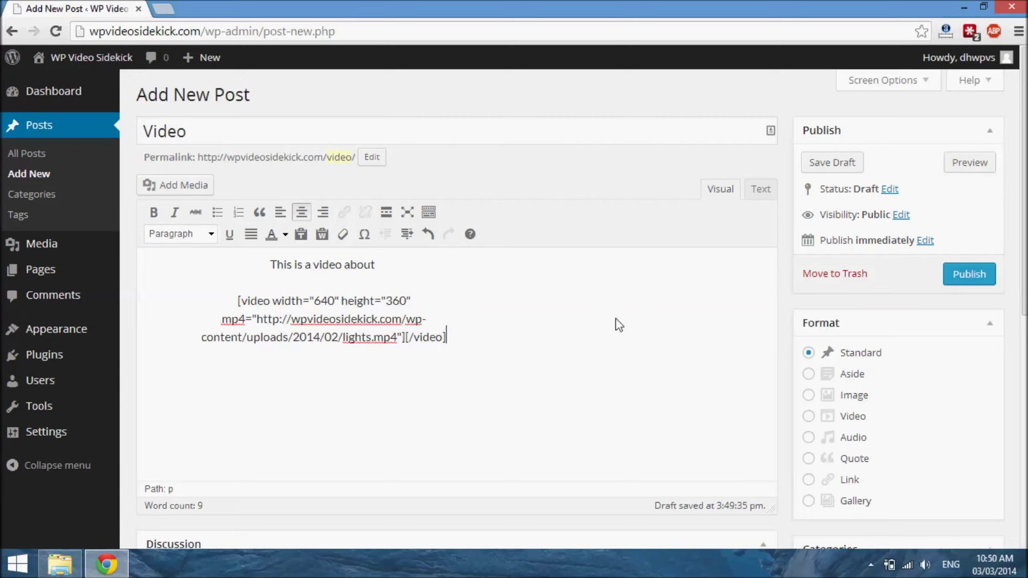
- Publish the Video post and view its live page with the lights video player
{"action": "left_click", "coordinate": [977, 280]}
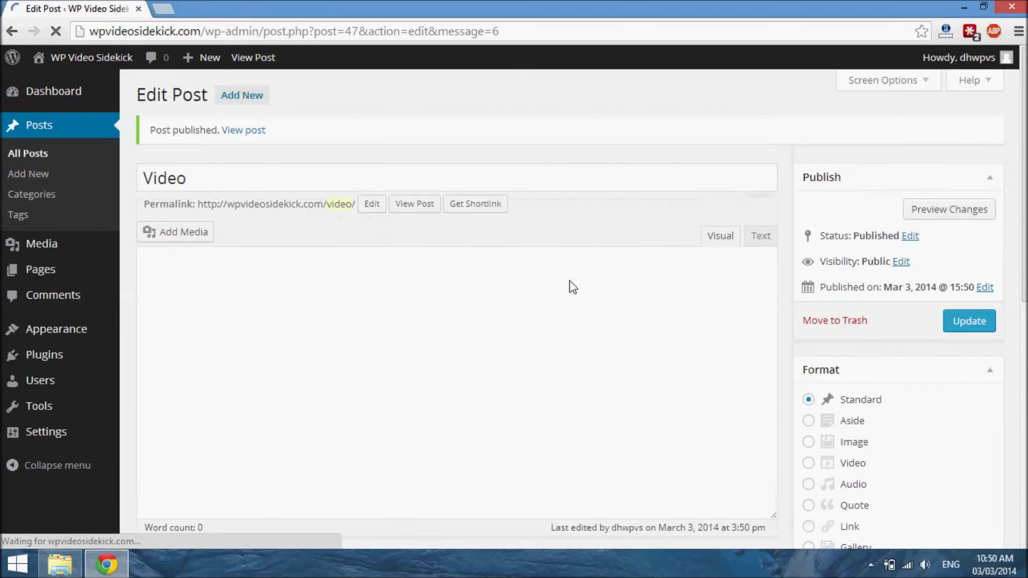
{"action": "left_click", "coordinate": [416, 204]}
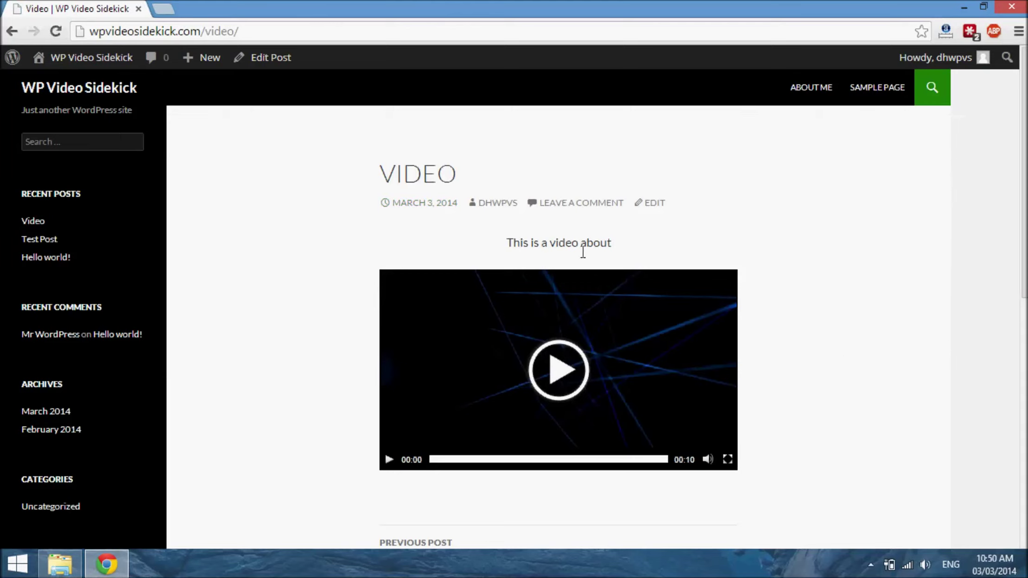
{"action": "left_click", "coordinate": [570, 377]}
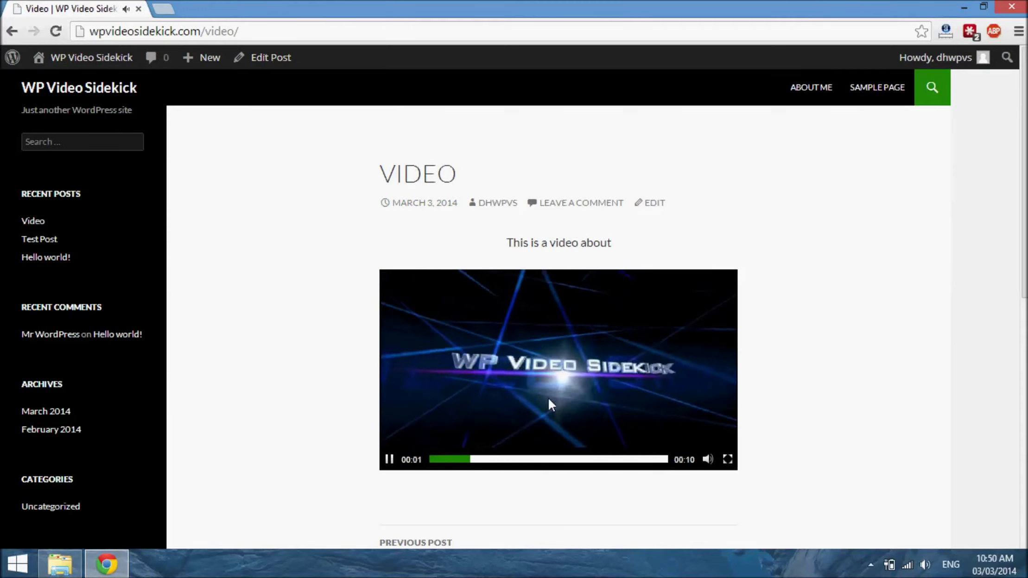
{"action": "left_click", "coordinate": [602, 389]}
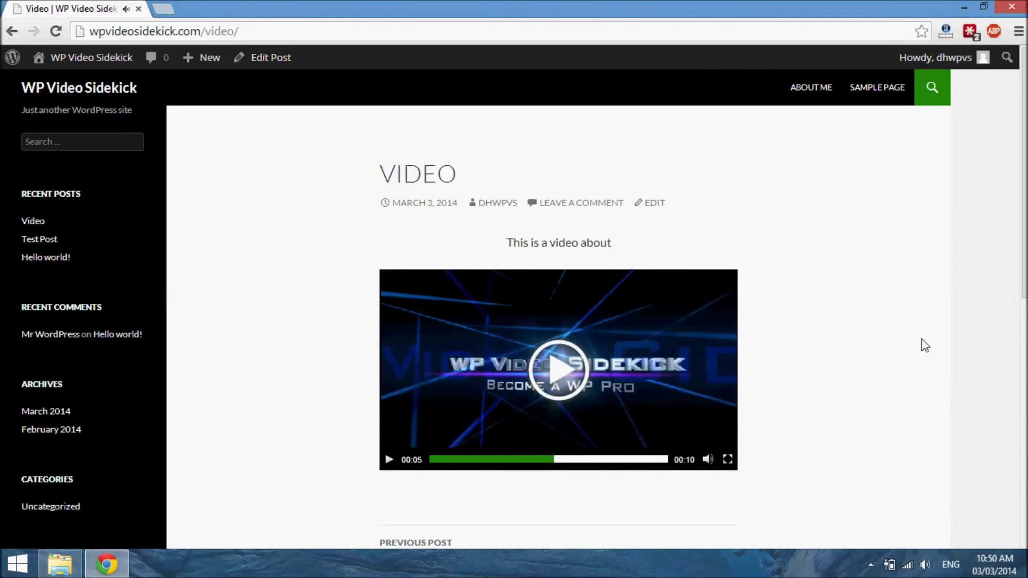
{"action": "scroll", "coordinate": [922, 343], "scroll_direction": "down", "scroll_amount": 5}
{"action": "scroll", "coordinate": [922, 340], "scroll_direction": "up", "scroll_amount": 5}
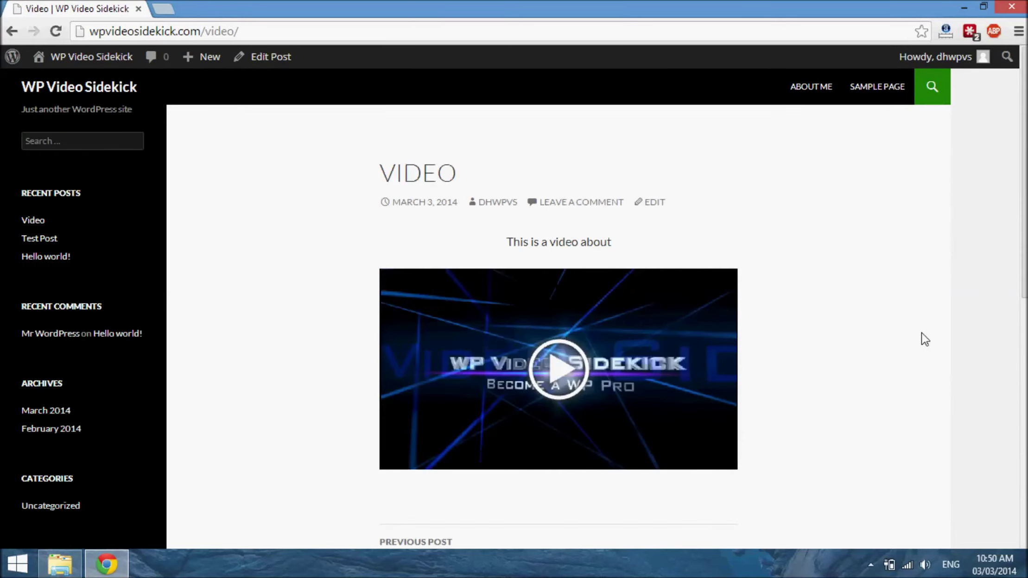
{"action": "left_click", "coordinate": [10, 32]}
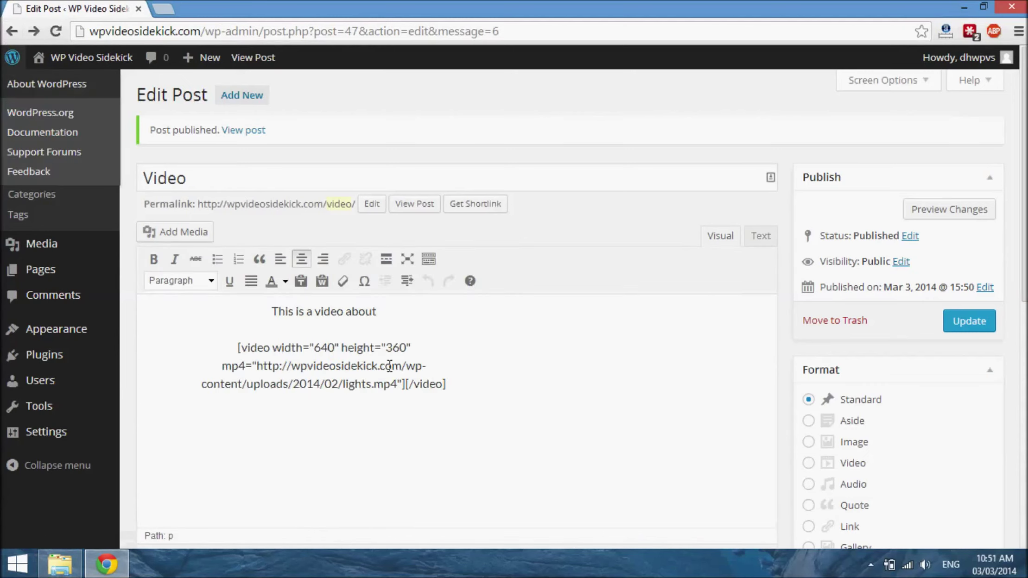
- Change the video shortcode to width 740 and height 460, update, and view the post
{"action": "left_click", "coordinate": [325, 355]}
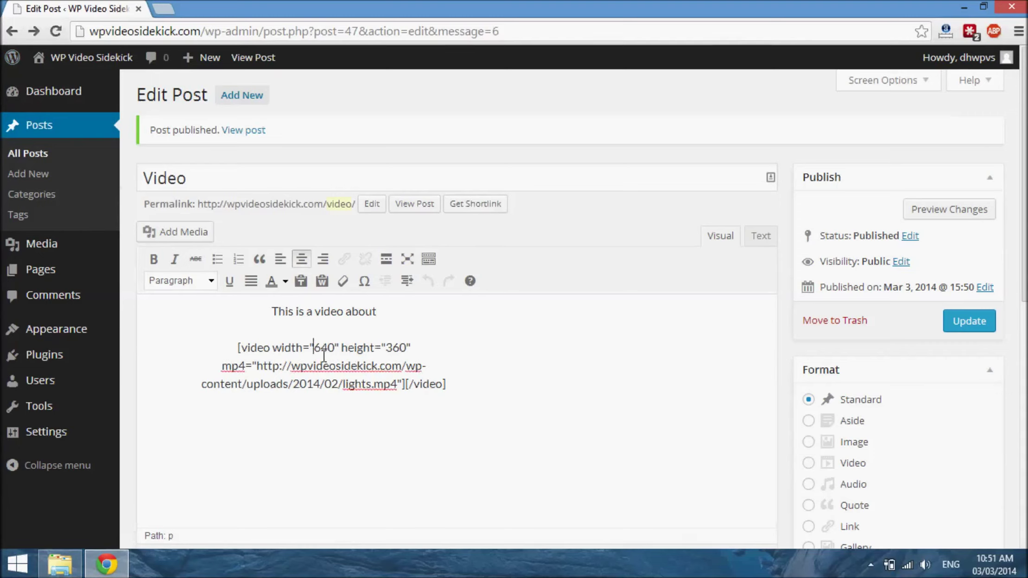
{"action": "type", "text": "7"}
{"action": "key", "text": "Delete"}
{"action": "left_click", "coordinate": [394, 356]}
{"action": "type", "text": "4"}
{"action": "key", "text": "Delete"}
{"action": "left_click", "coordinate": [961, 332]}
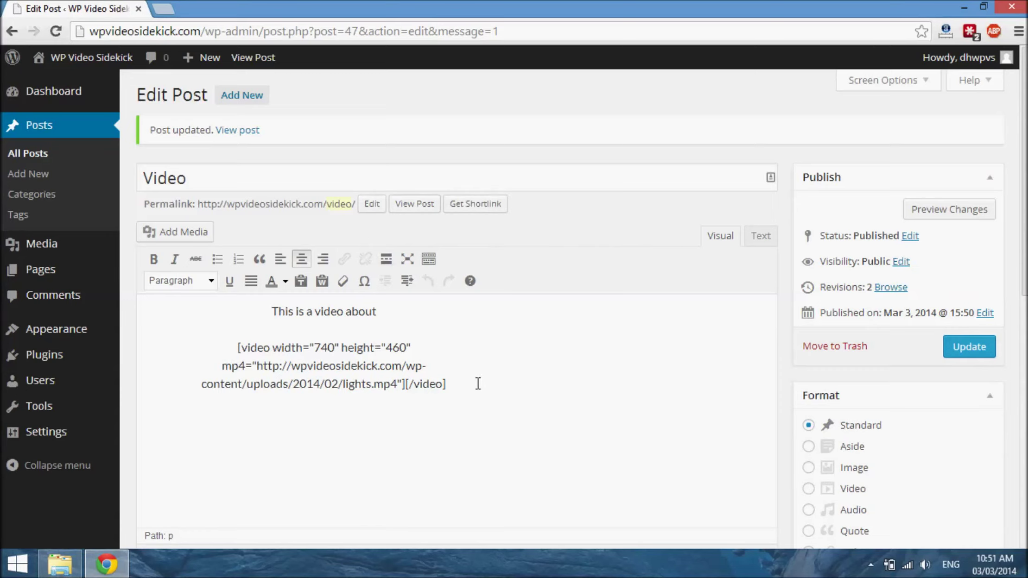
{"action": "left_click", "coordinate": [415, 206]}
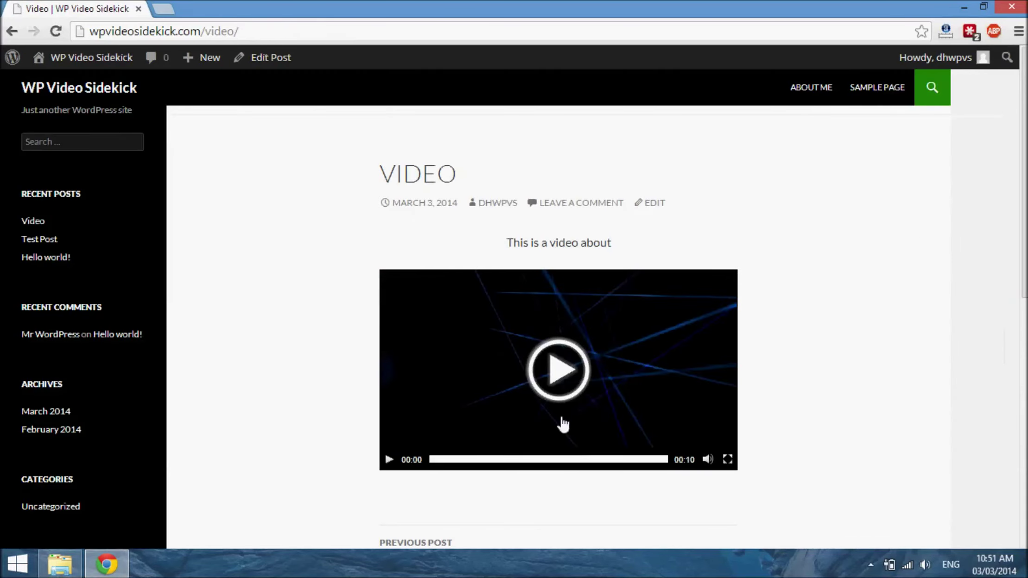
- Play and then pause the resized lights video on the live post
{"action": "left_click", "coordinate": [575, 377]}
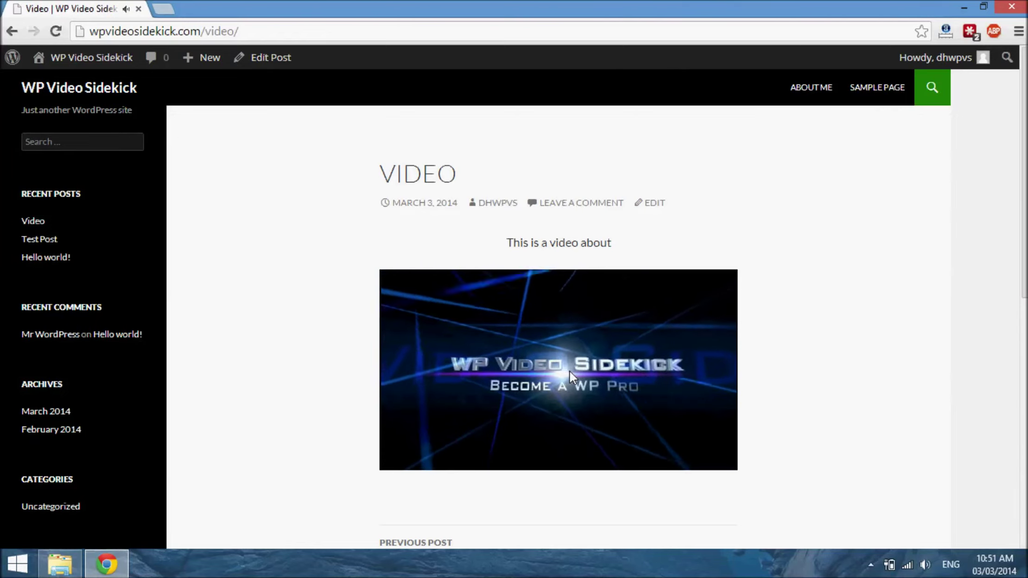
{"action": "left_click", "coordinate": [584, 389]}
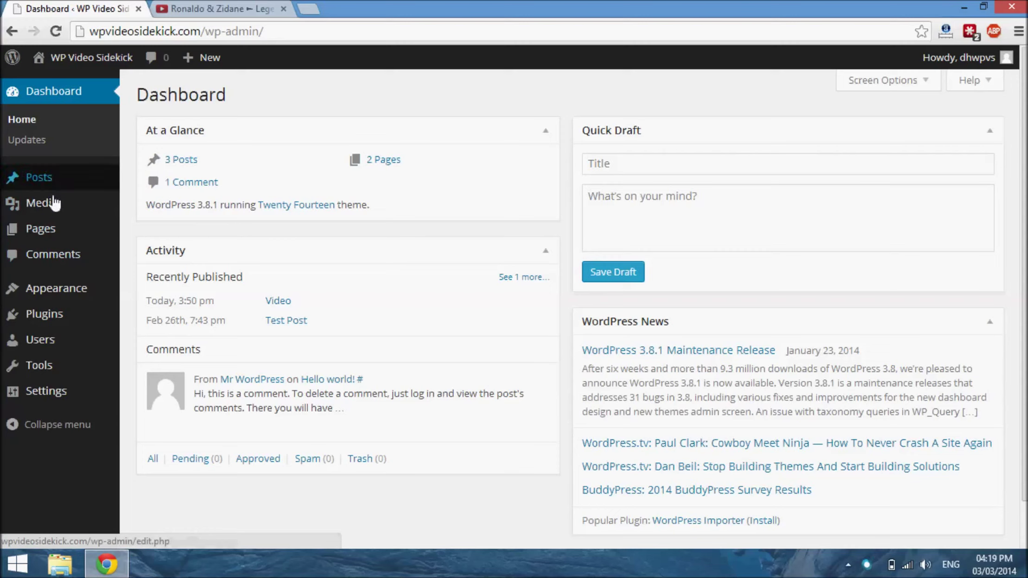
- Add a new page titled 'Video', then switch to the YouTube video tab
{"action": "mouse_move", "coordinate": [51, 234]}
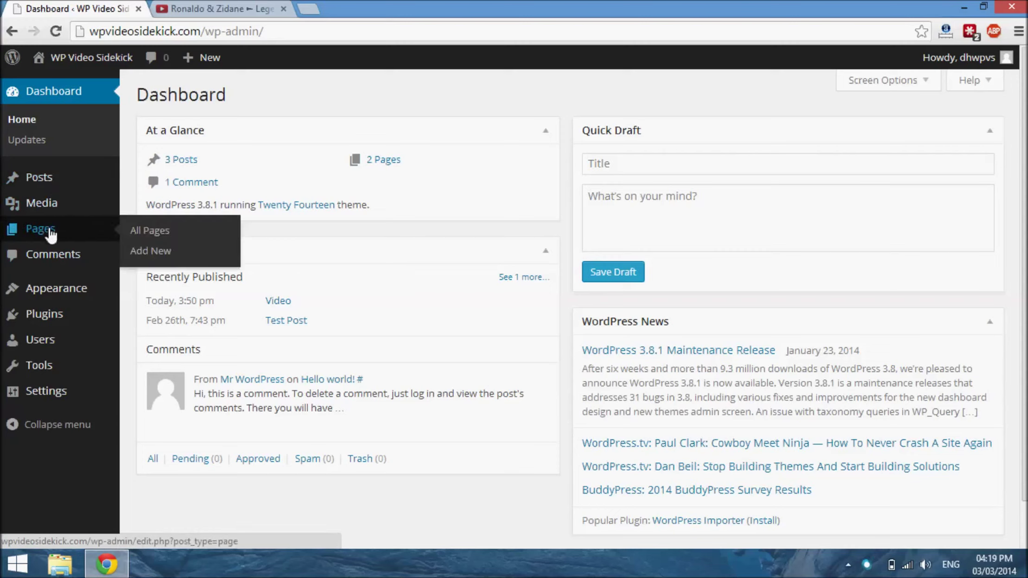
{"action": "left_click", "coordinate": [142, 254]}
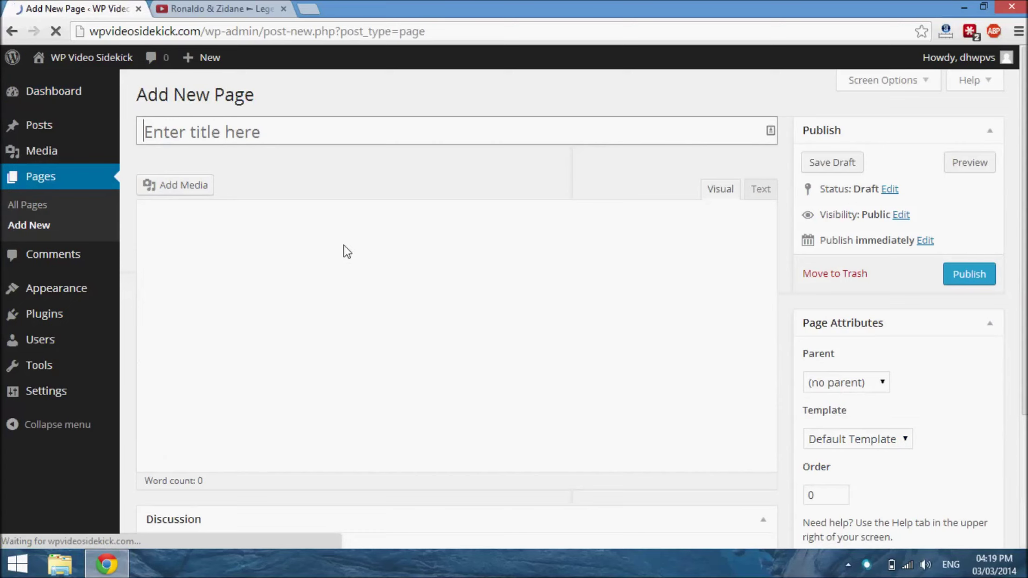
{"action": "type", "text": "Video"}
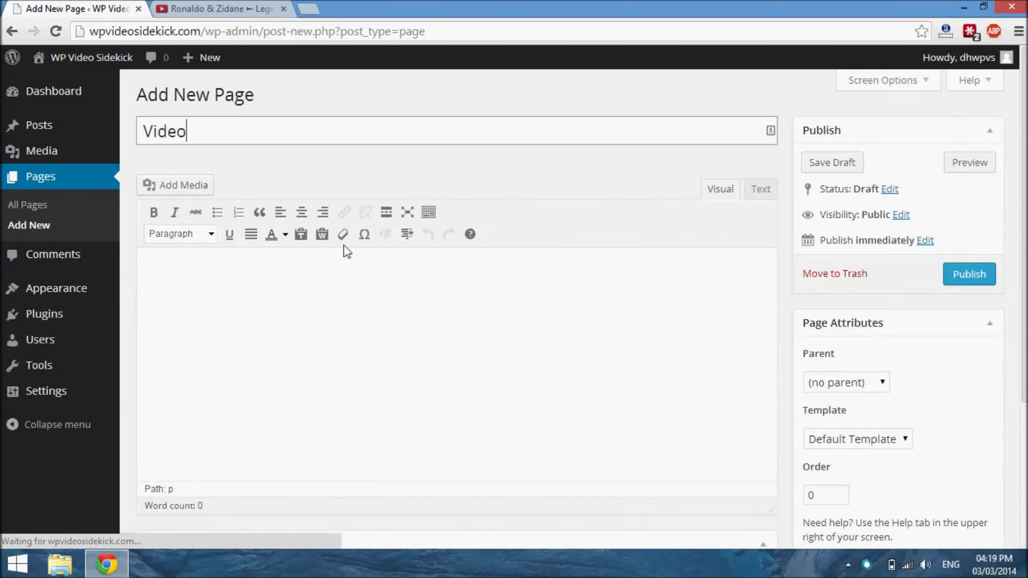
{"action": "left_click", "coordinate": [320, 307]}
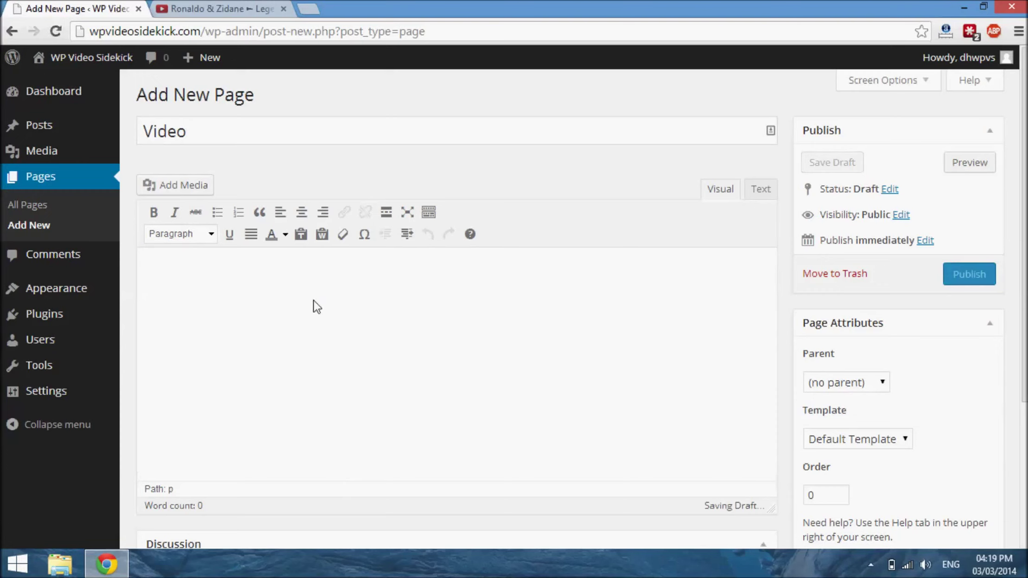
{"action": "left_click", "coordinate": [193, 10]}
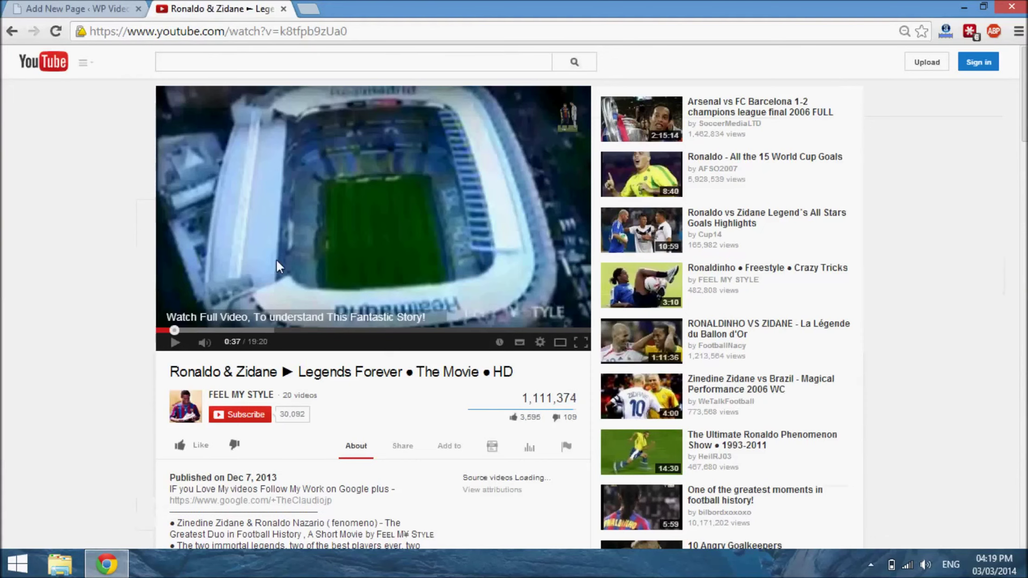
- Copy the video's iframe embed code from YouTube's Share > Embed panel
{"action": "scroll", "coordinate": [371, 187], "scroll_direction": "down", "scroll_amount": 1}
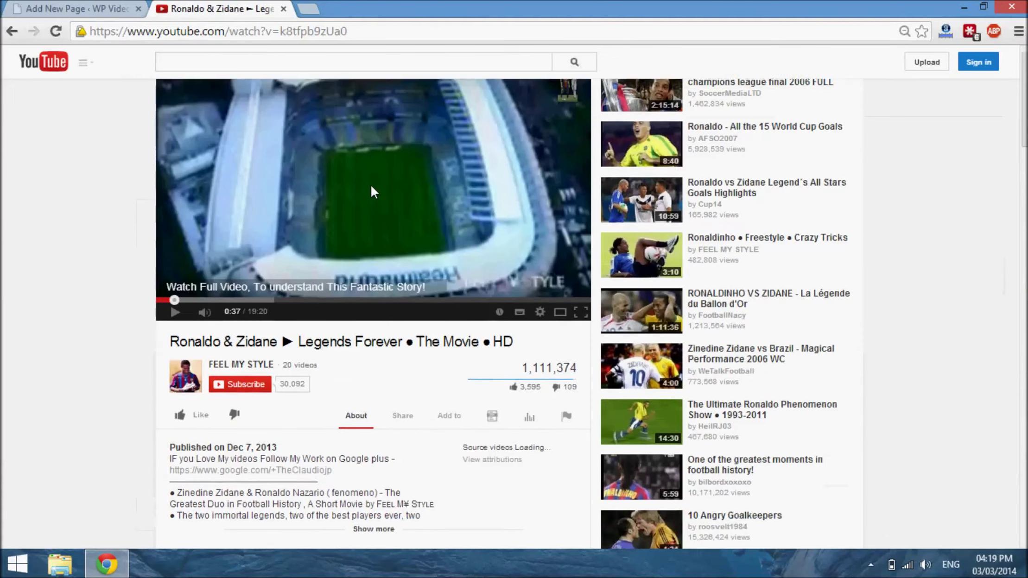
{"action": "scroll", "coordinate": [373, 192], "scroll_direction": "down", "scroll_amount": 2}
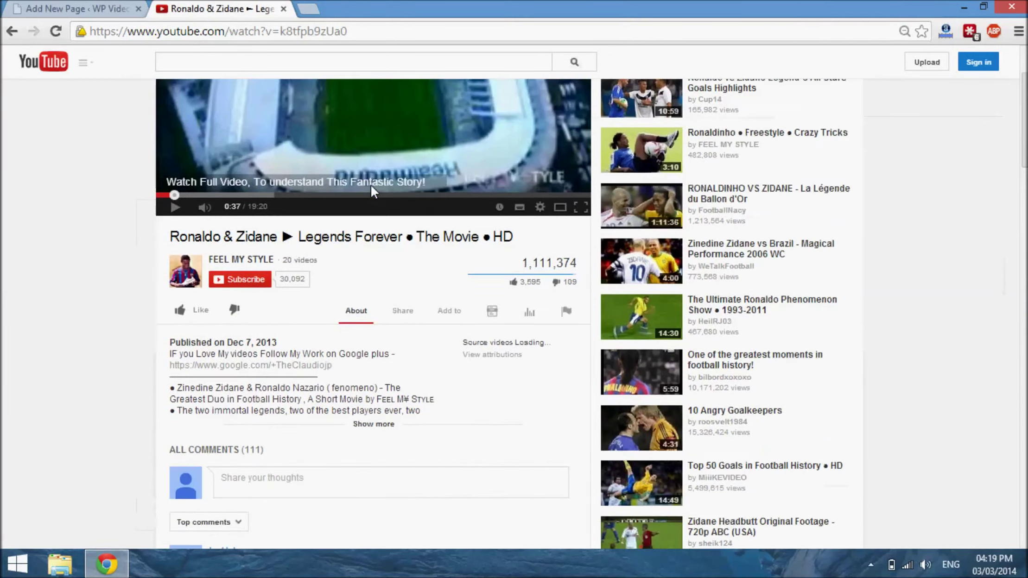
{"action": "left_click", "coordinate": [413, 315]}
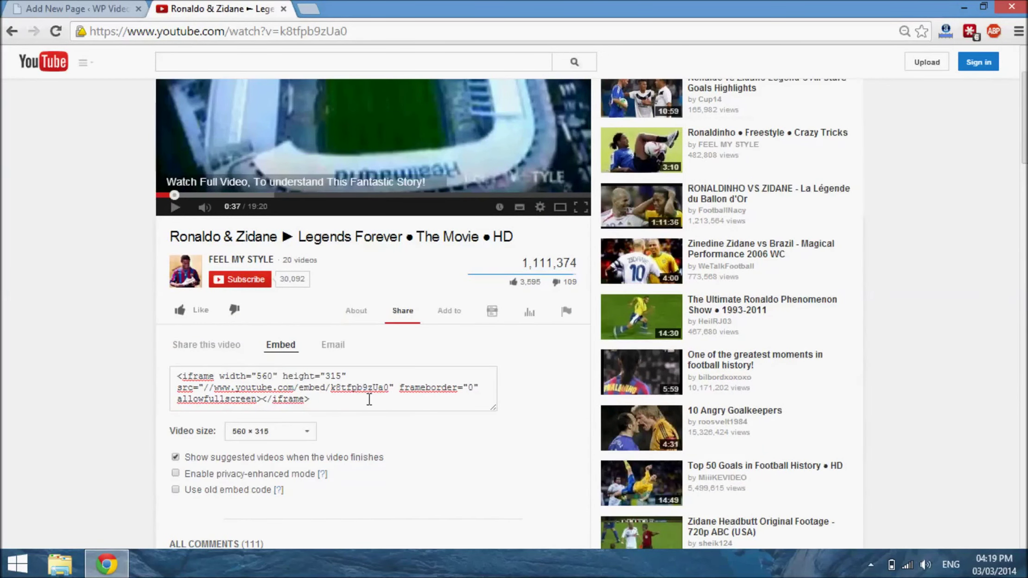
{"action": "left_click", "coordinate": [291, 345]}
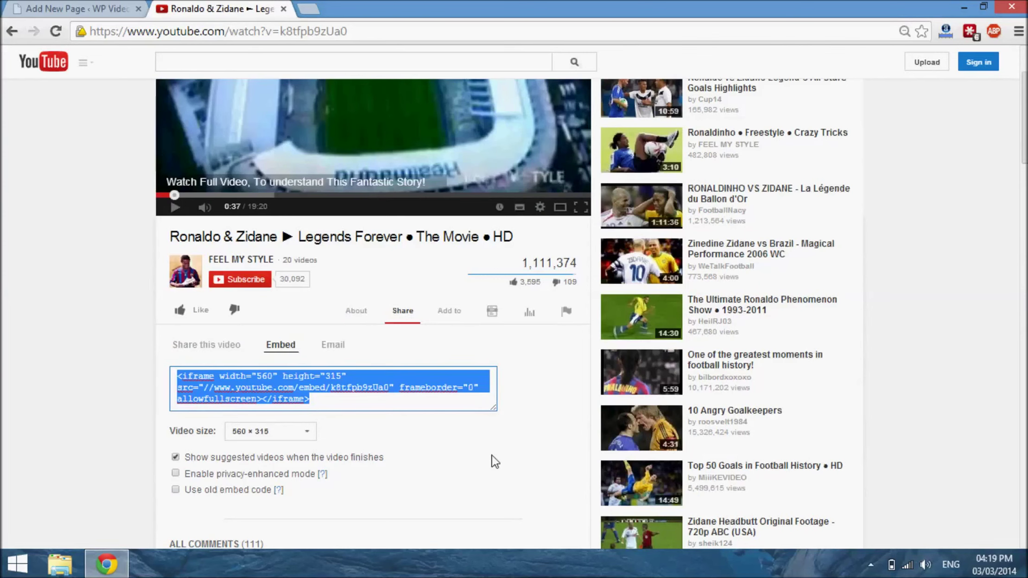
{"action": "scroll", "coordinate": [528, 466], "scroll_direction": "down", "scroll_amount": 2}
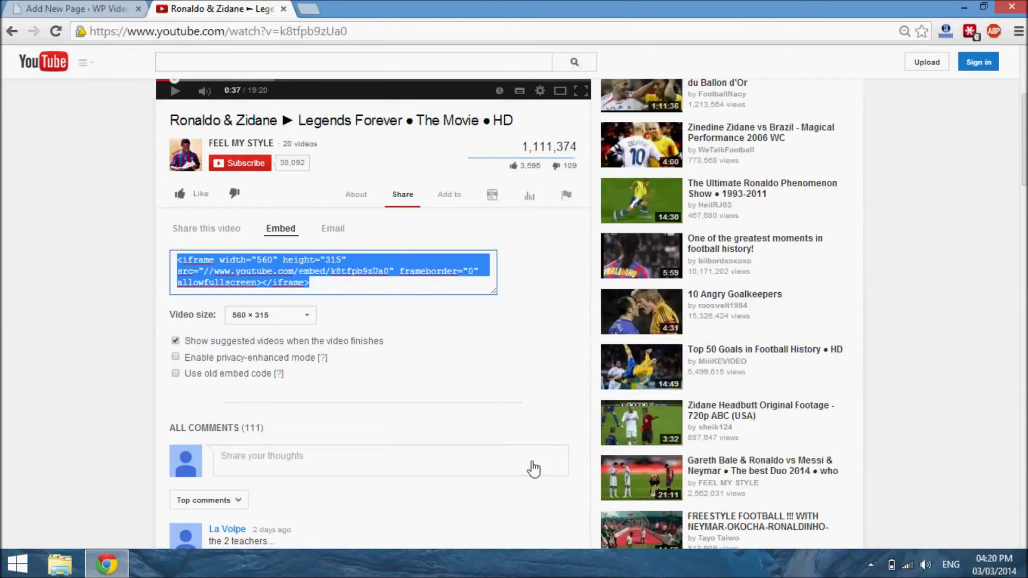
{"action": "right_click", "coordinate": [280, 282]}
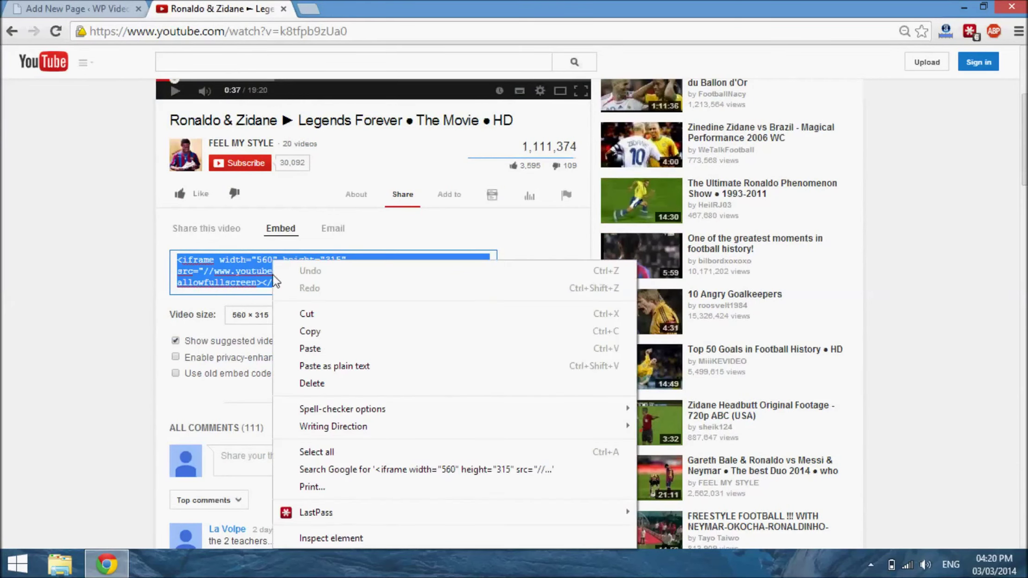
{"action": "left_click", "coordinate": [316, 333]}
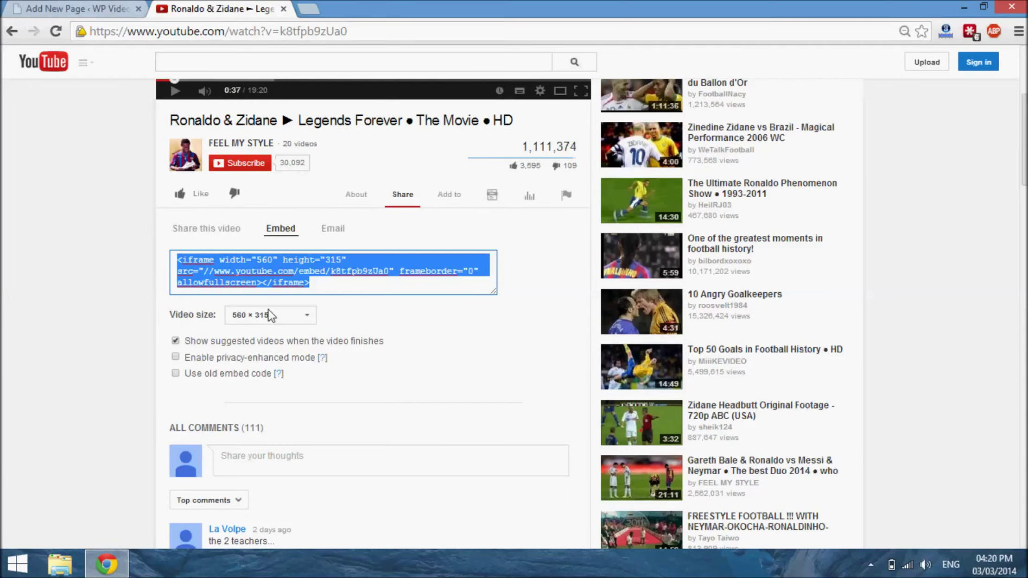
- Untick Show suggested videos and go back to the WordPress page
{"action": "scroll", "coordinate": [471, 430], "scroll_direction": "down", "scroll_amount": 1}
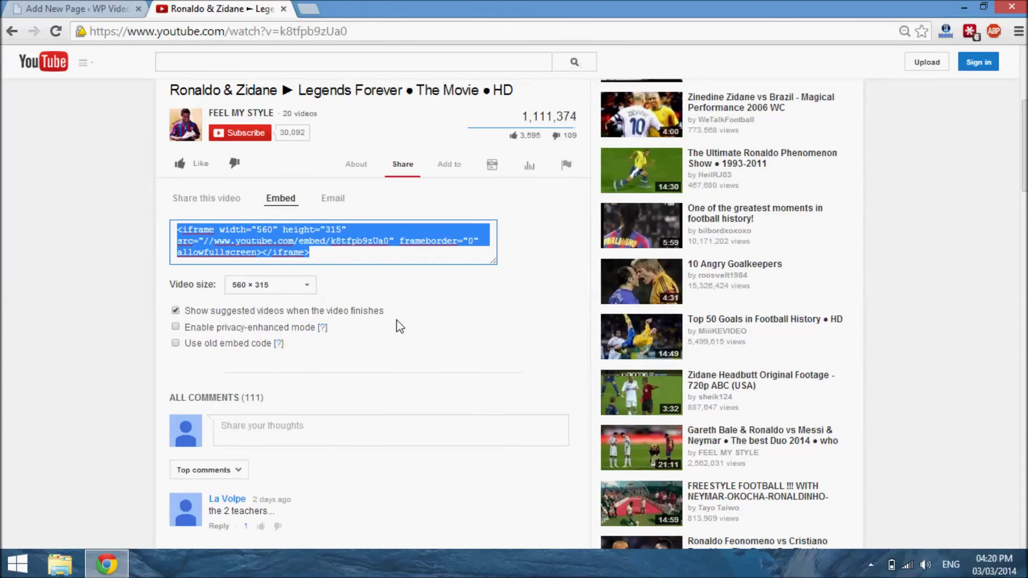
{"action": "left_click", "coordinate": [175, 311]}
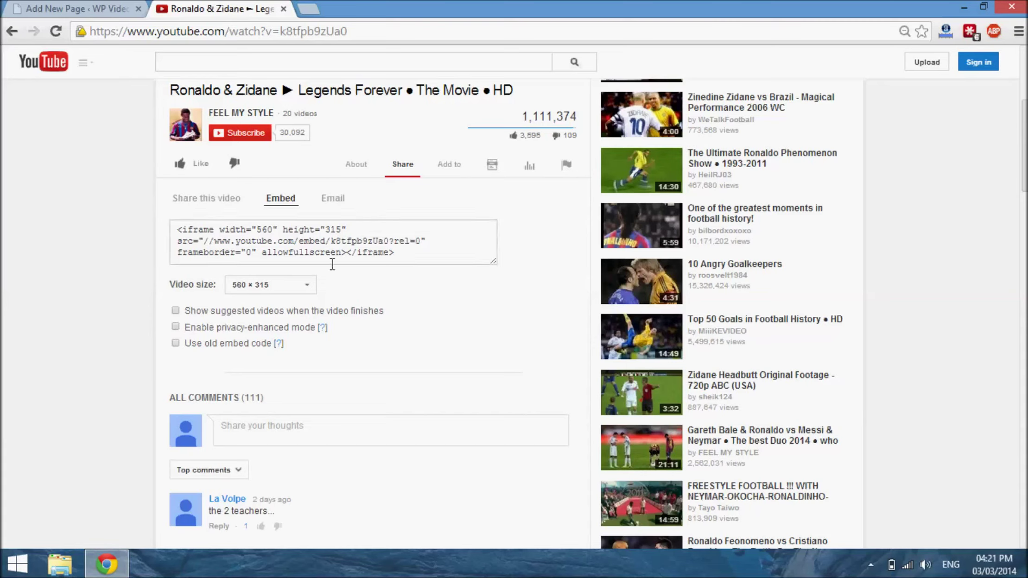
{"action": "left_click", "coordinate": [96, 8]}
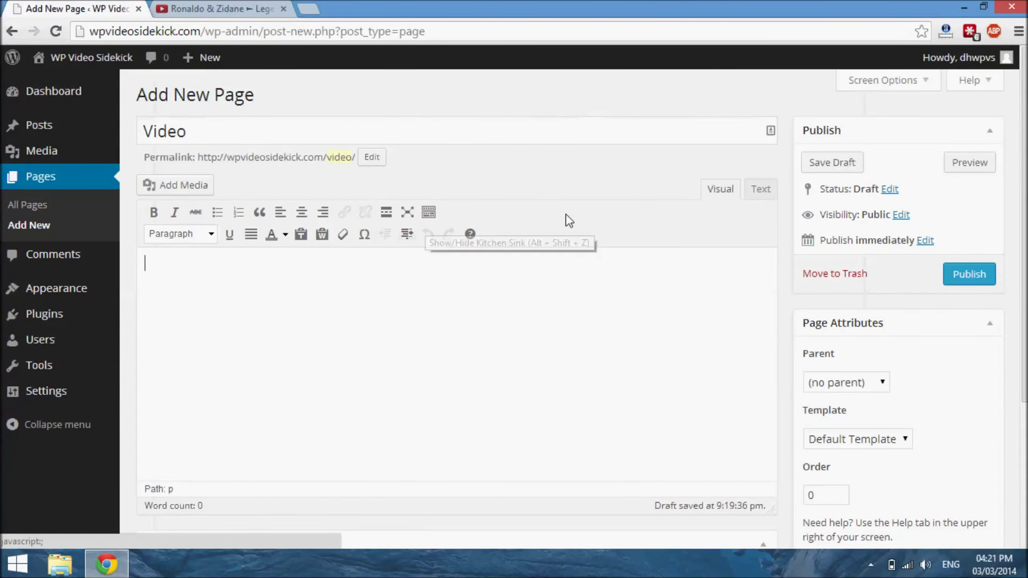
- Paste the YouTube iframe embed code into the page body through the Text editor
{"action": "left_click", "coordinate": [637, 257]}
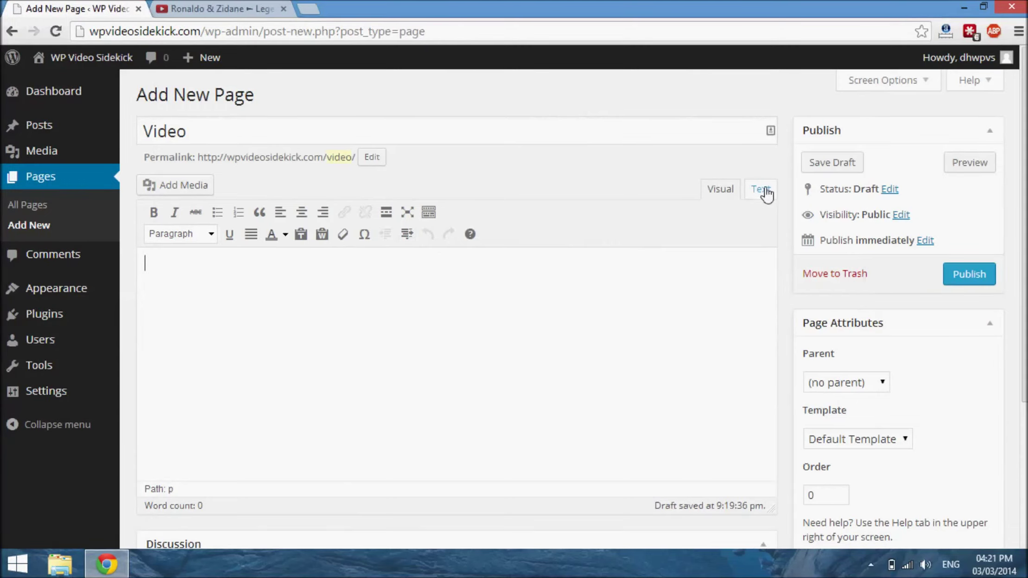
{"action": "left_click", "coordinate": [764, 190]}
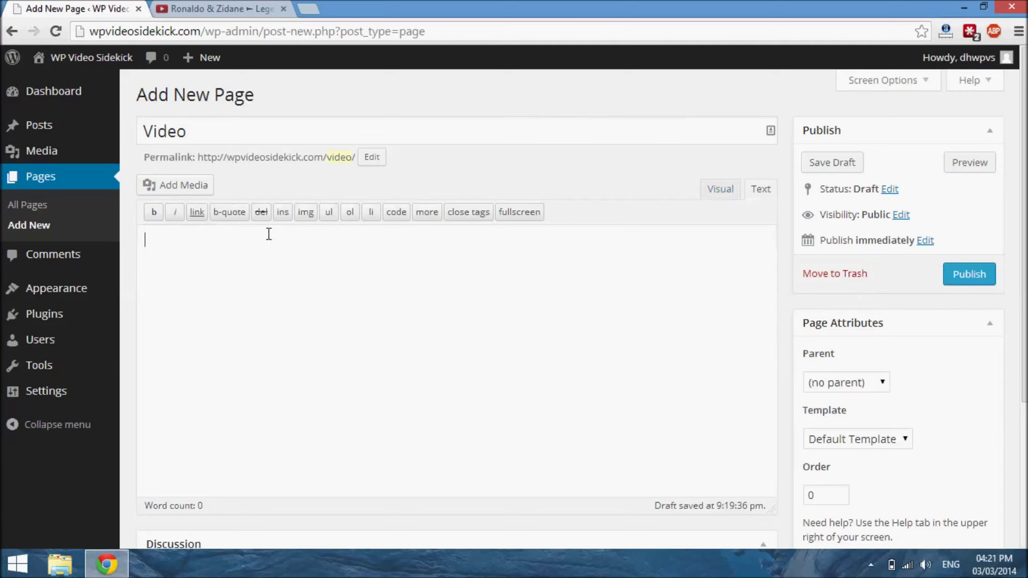
{"action": "key", "text": "ctrl+v"}
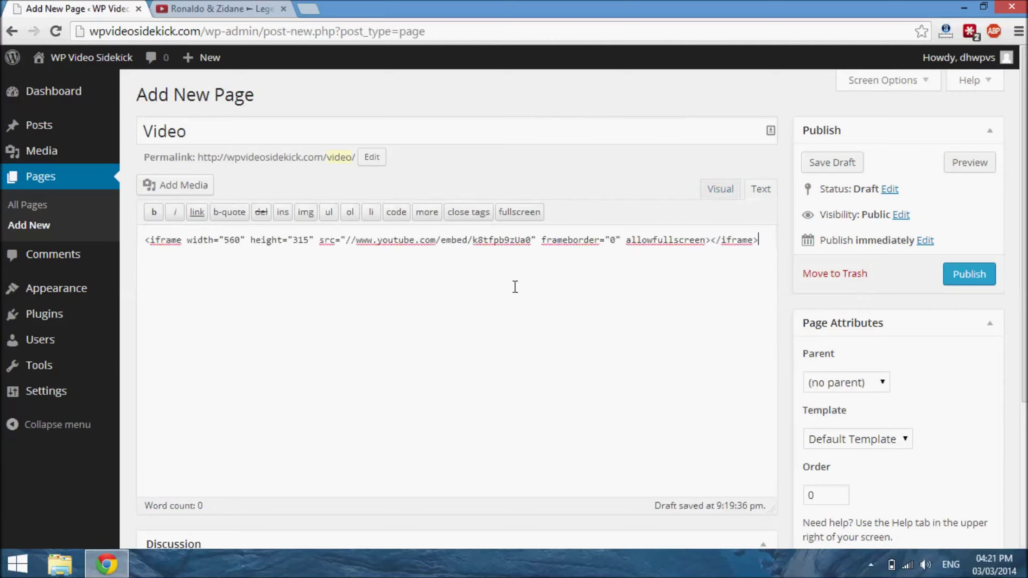
{"action": "left_click", "coordinate": [721, 191]}
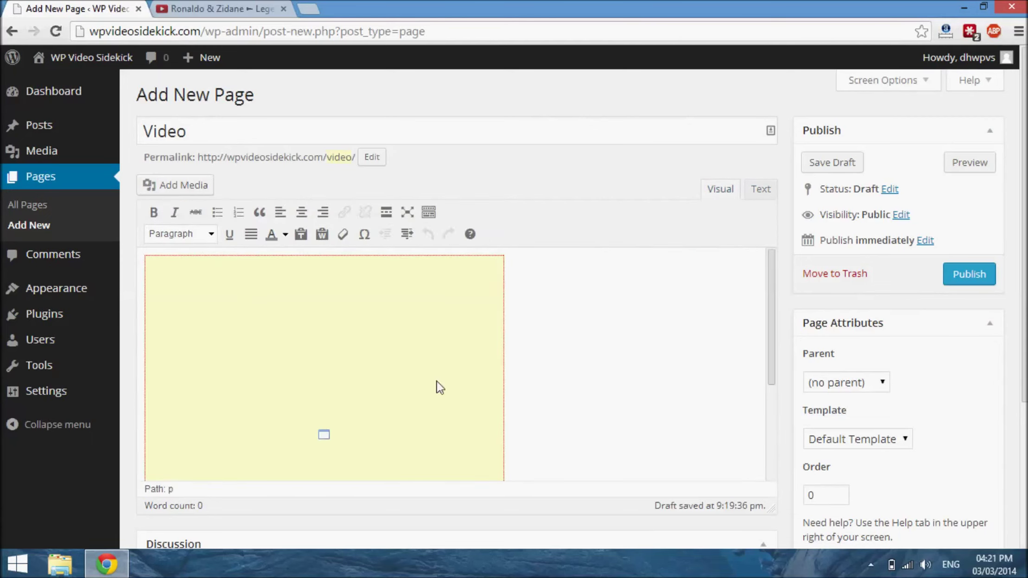
{"action": "scroll", "coordinate": [577, 339], "scroll_direction": "down", "scroll_amount": 5}
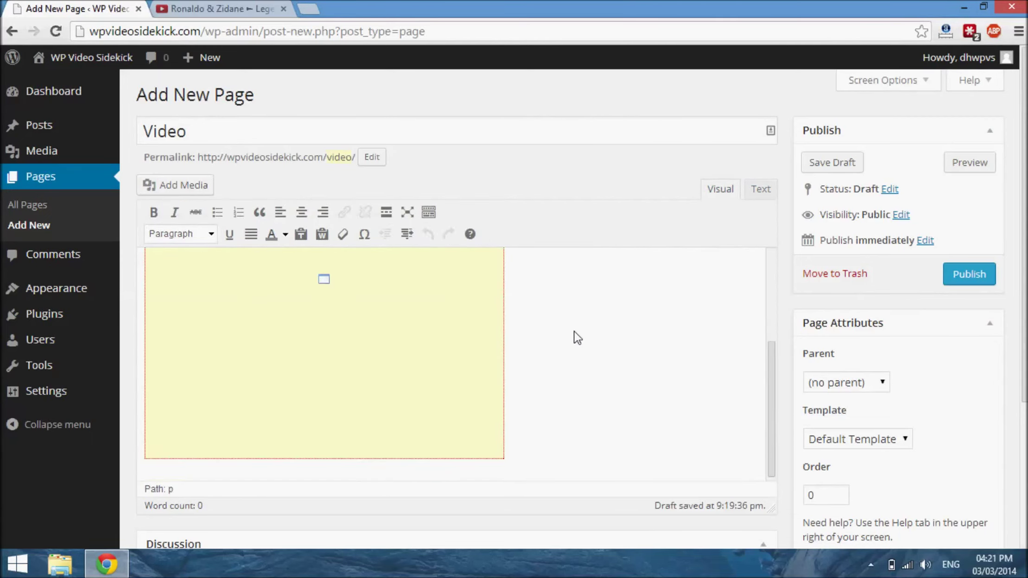
{"action": "scroll", "coordinate": [576, 338], "scroll_direction": "up", "scroll_amount": 4}
{"action": "scroll", "coordinate": [577, 337], "scroll_direction": "down", "scroll_amount": 5}
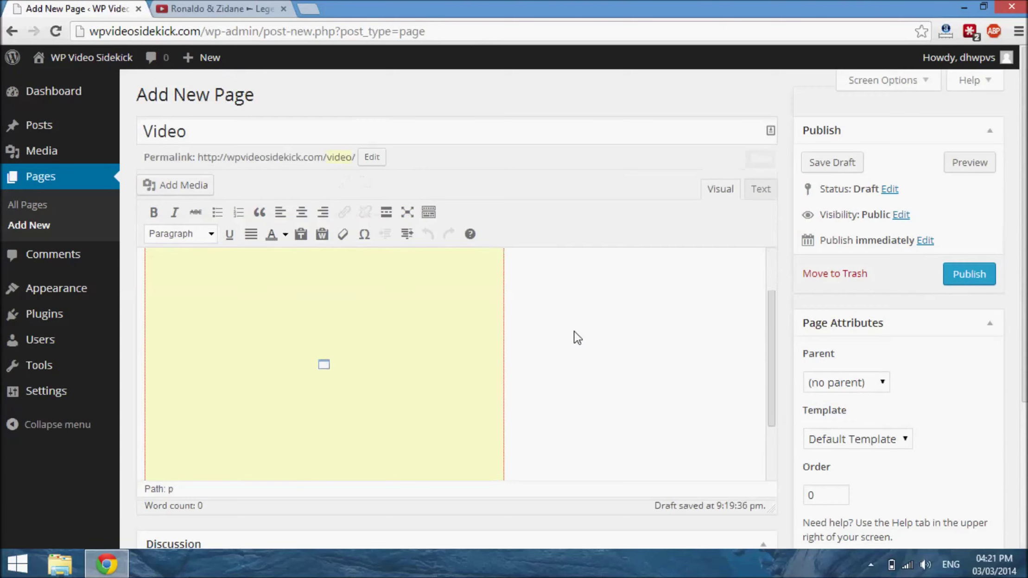
{"action": "scroll", "coordinate": [576, 338], "scroll_direction": "up", "scroll_amount": 3}
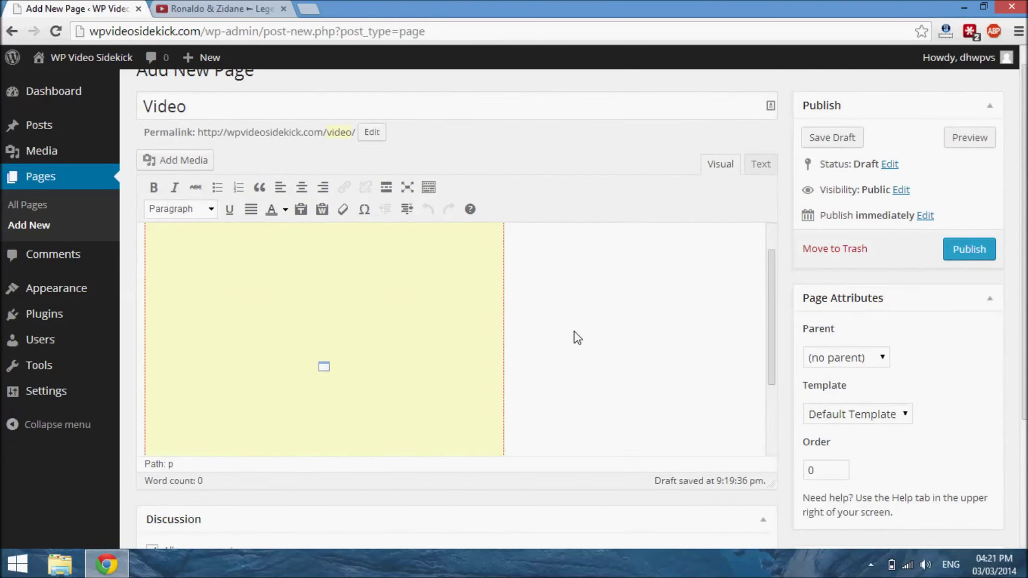
{"action": "scroll", "coordinate": [577, 337], "scroll_direction": "up", "scroll_amount": 2}
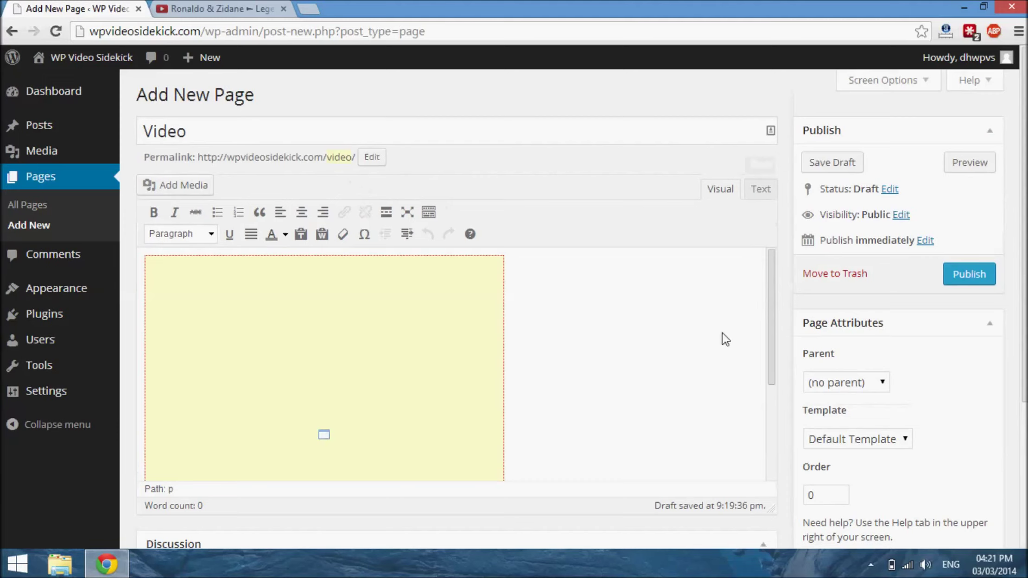
{"action": "scroll", "coordinate": [621, 391], "scroll_direction": "down", "scroll_amount": 4}
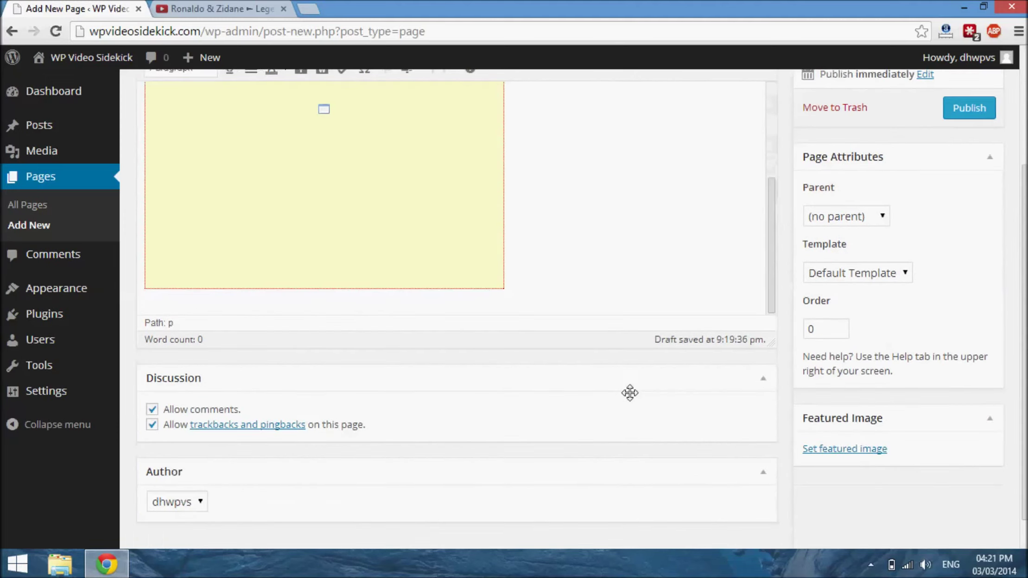
- Add a centred 'Another Video' caption below the embed, then return to YouTube
{"action": "left_click", "coordinate": [496, 309]}
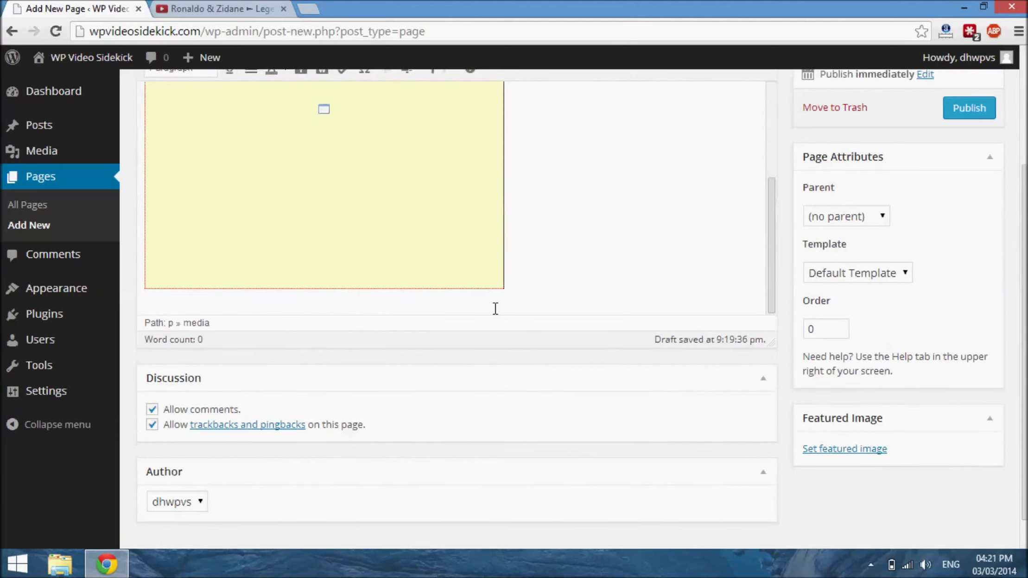
{"action": "key", "text": "Return"}
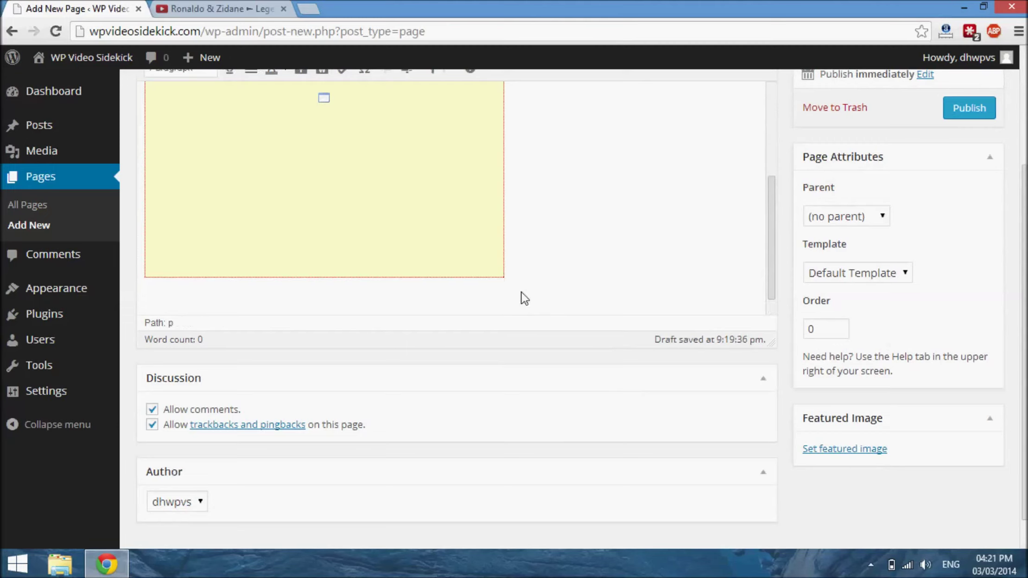
{"action": "type", "text": "Another Video"}
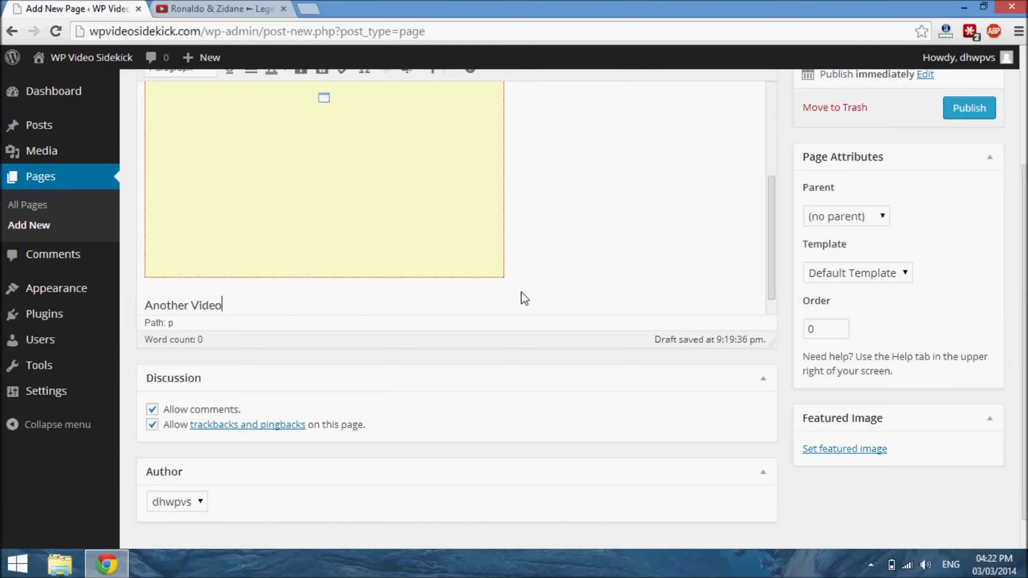
{"action": "left_click_drag", "start_coordinate": [234, 317], "coordinate": [154, 306]}
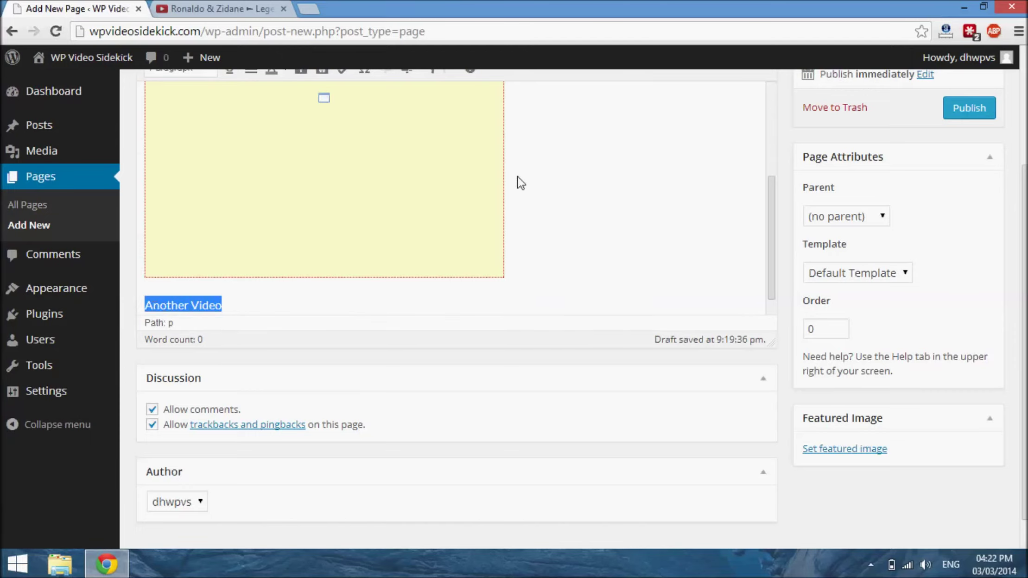
{"action": "scroll", "coordinate": [518, 181], "scroll_direction": "up", "scroll_amount": 4}
{"action": "left_click", "coordinate": [301, 212]}
{"action": "scroll", "coordinate": [672, 396], "scroll_direction": "down", "scroll_amount": 4}
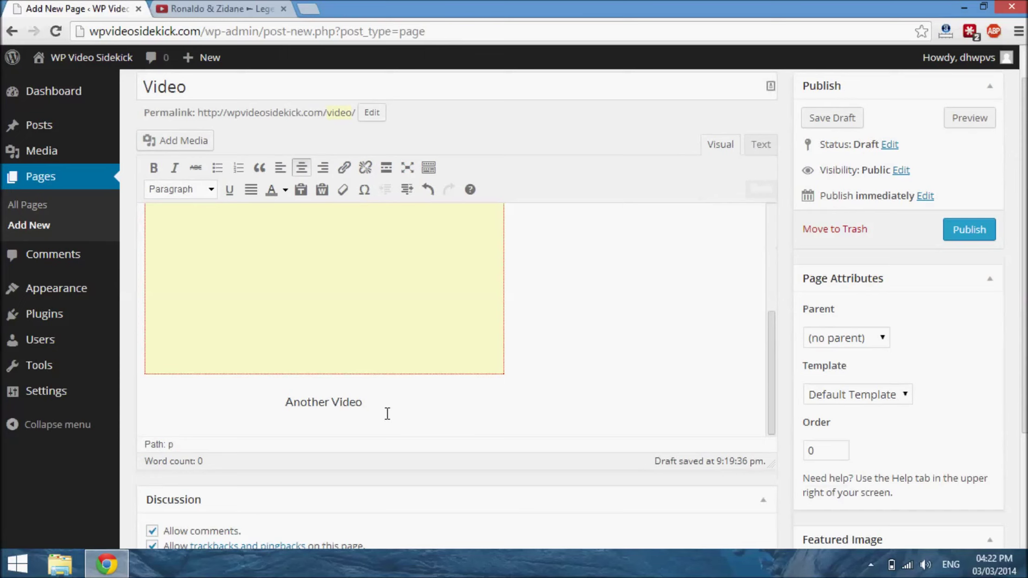
{"action": "key", "text": "Return"}
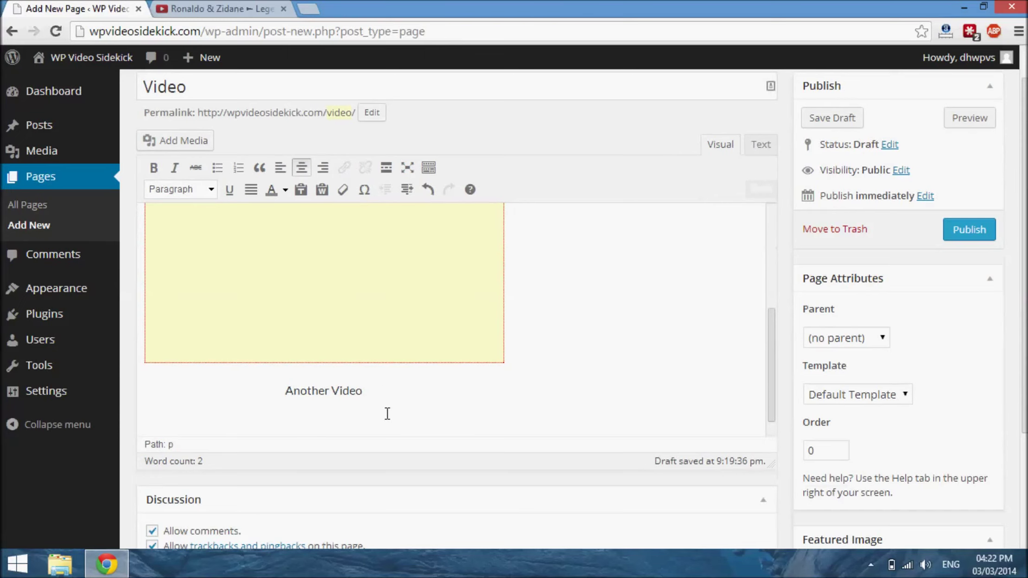
{"action": "left_click", "coordinate": [234, 9]}
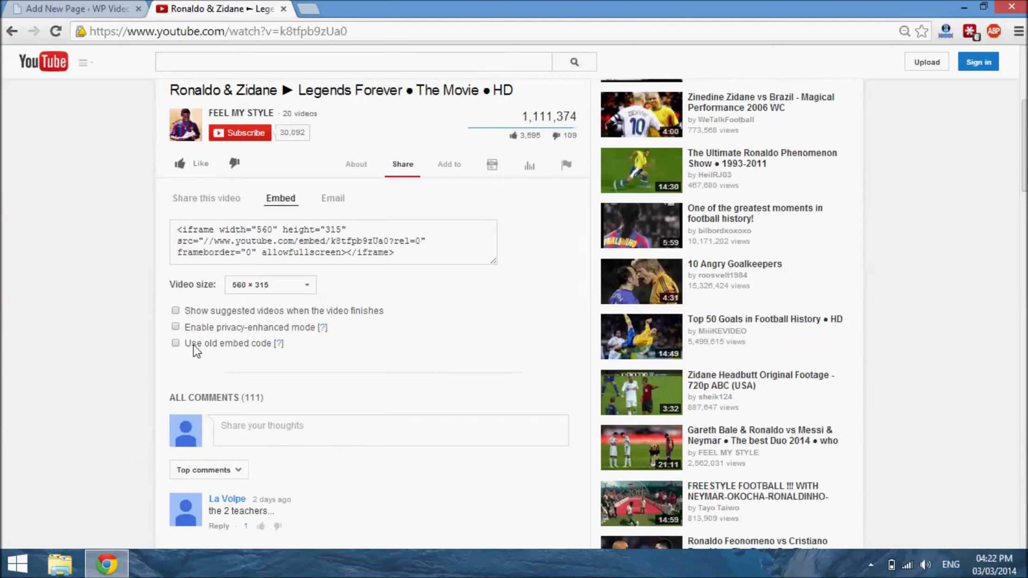
- Switch YouTube's embed to the old object code and copy it
{"action": "left_click", "coordinate": [299, 285]}
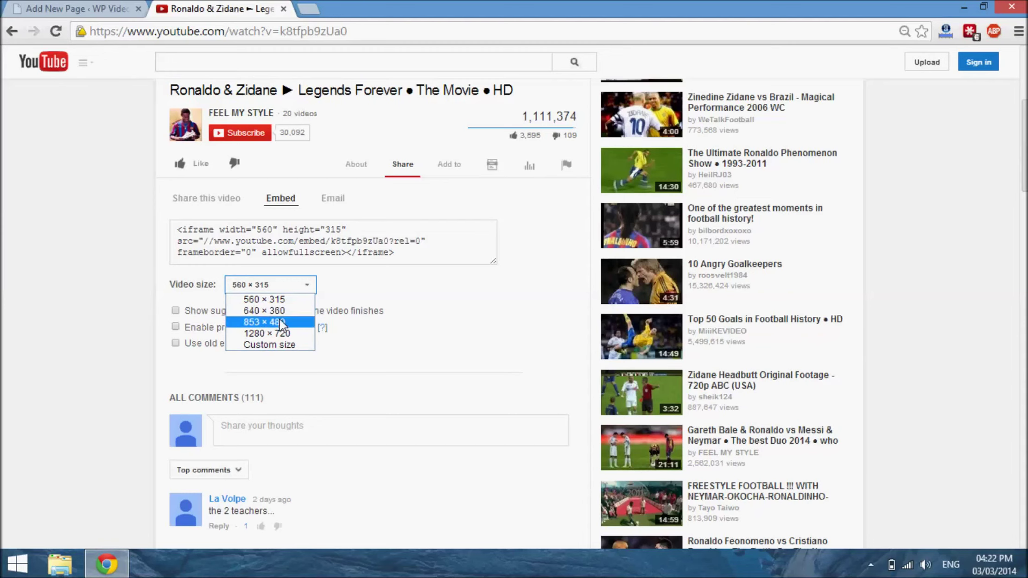
{"action": "left_click", "coordinate": [275, 345]}
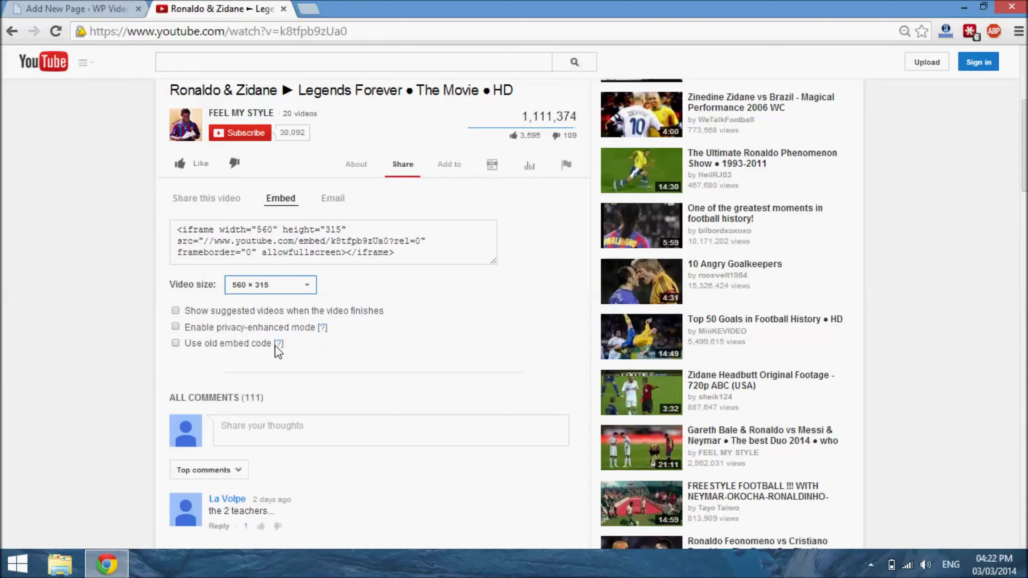
{"action": "left_click", "coordinate": [358, 292]}
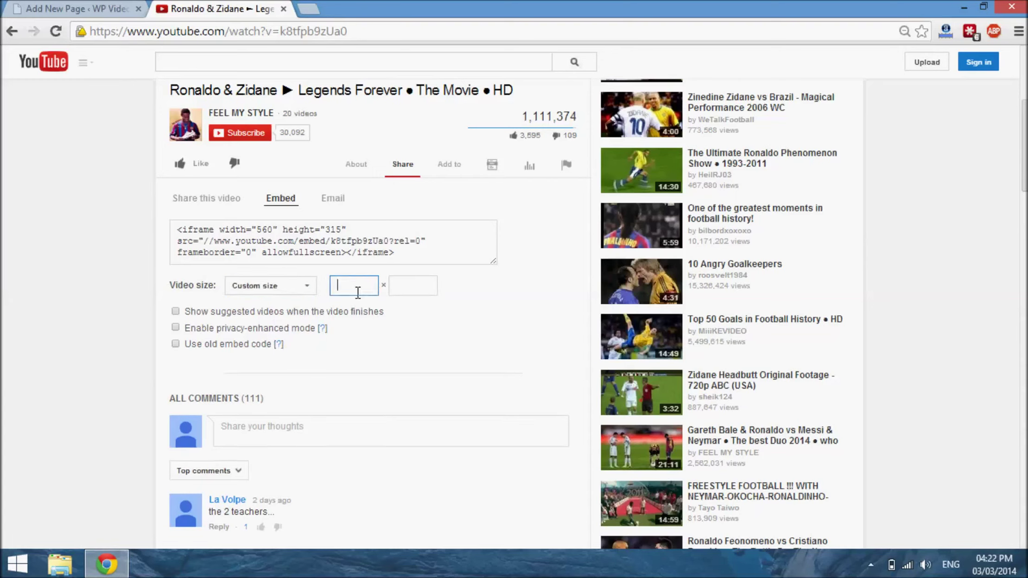
{"action": "left_click", "coordinate": [413, 288]}
{"action": "left_click", "coordinate": [304, 287]}
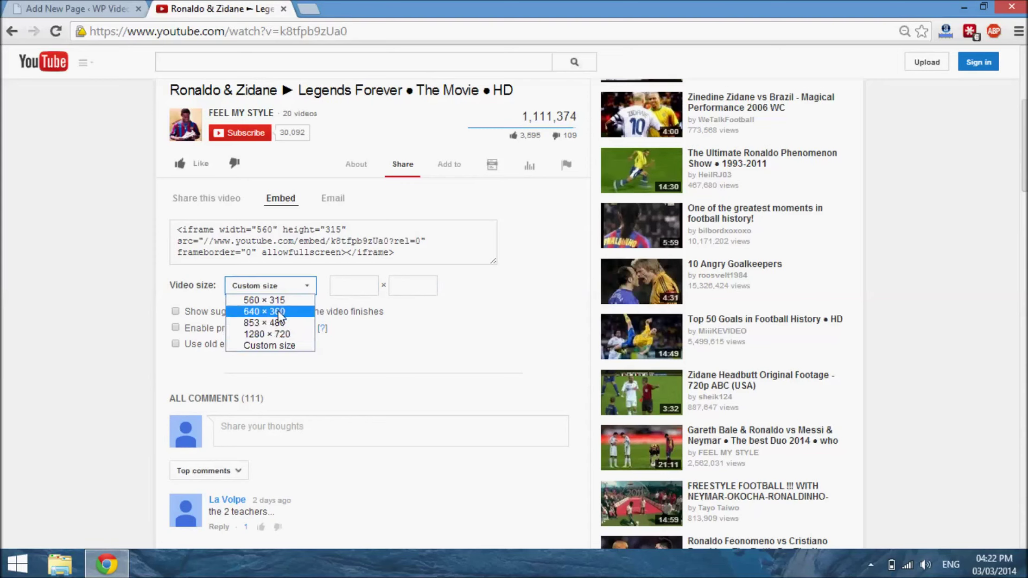
{"action": "left_click", "coordinate": [223, 367]}
{"action": "left_click", "coordinate": [175, 344]}
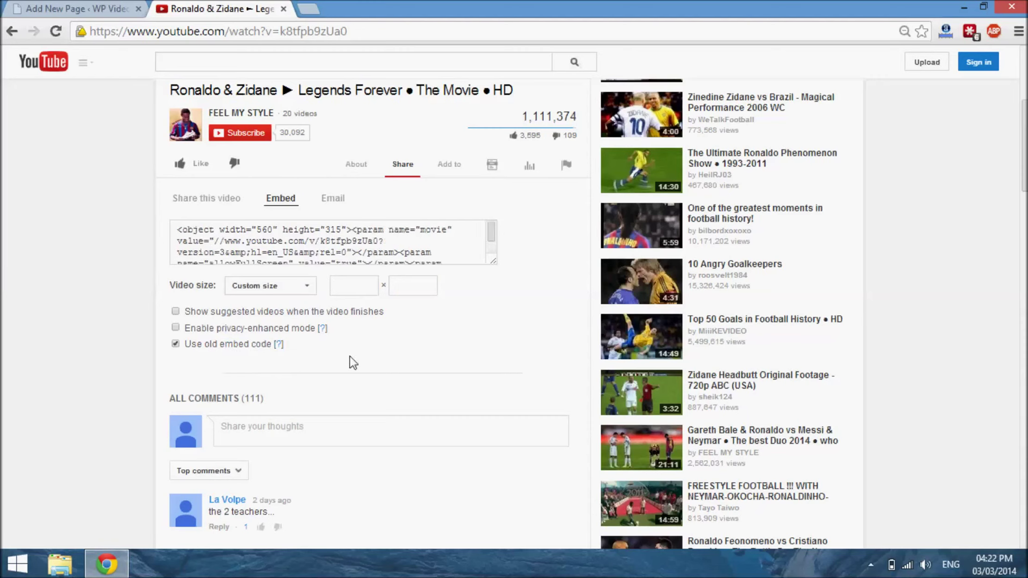
{"action": "mouse_move", "coordinate": [493, 237]}
{"action": "left_mouse_down"}
{"action": "mouse_move", "coordinate": [495, 266]}
{"action": "mouse_move", "coordinate": [491, 224]}
{"action": "left_mouse_up"}
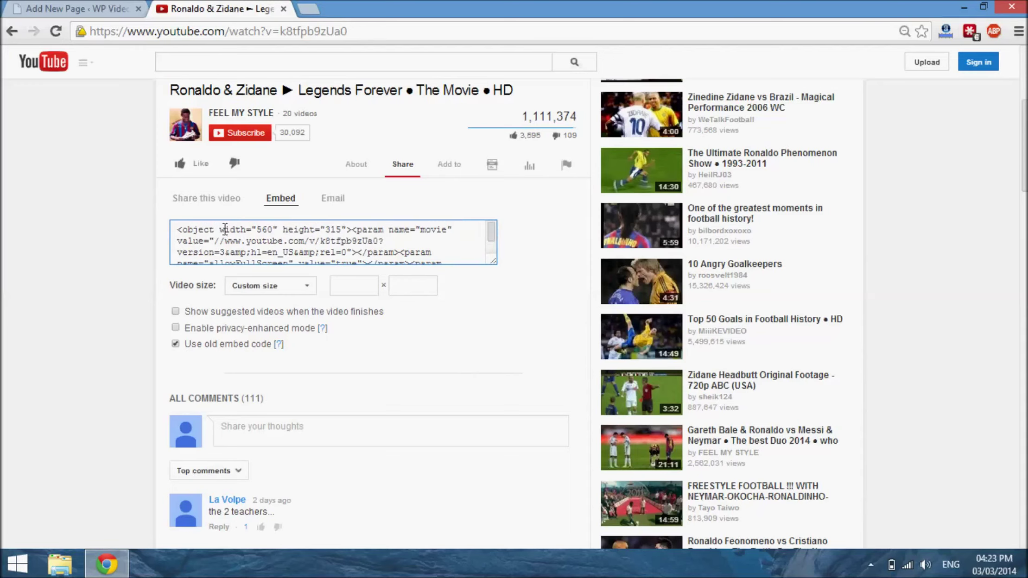
{"action": "left_click_drag", "start_coordinate": [177, 229], "coordinate": [332, 277]}
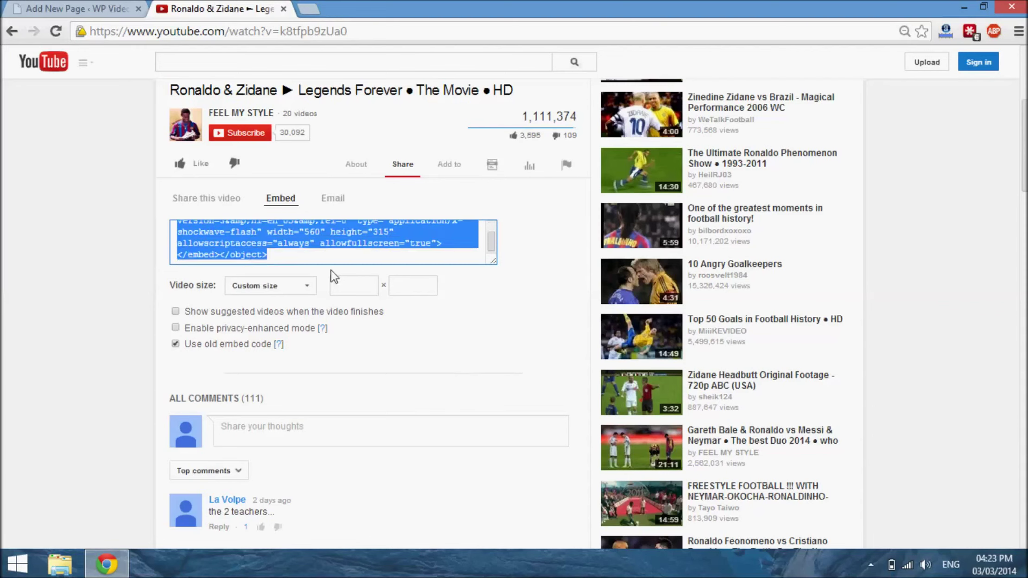
{"action": "right_click", "coordinate": [289, 233]}
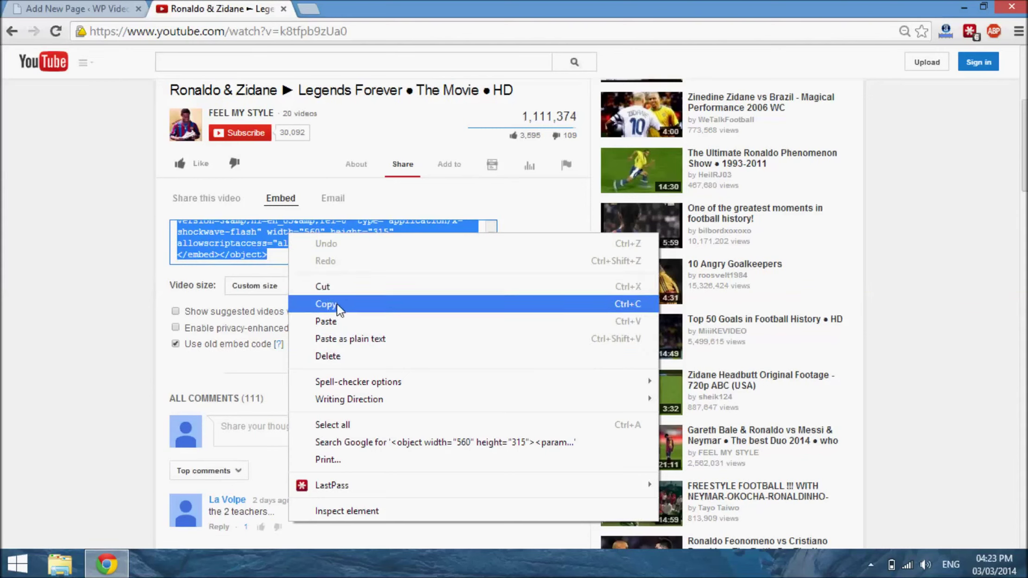
{"action": "left_click", "coordinate": [337, 304]}
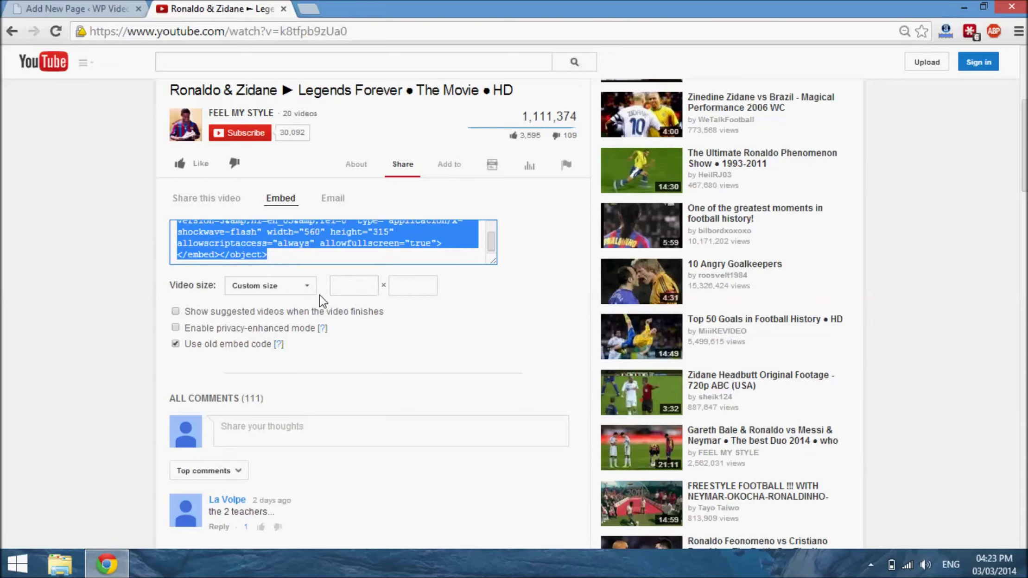
- Set the embed size to 640 × 360, copy the old code again, and return to WordPress
{"action": "left_click", "coordinate": [517, 315]}
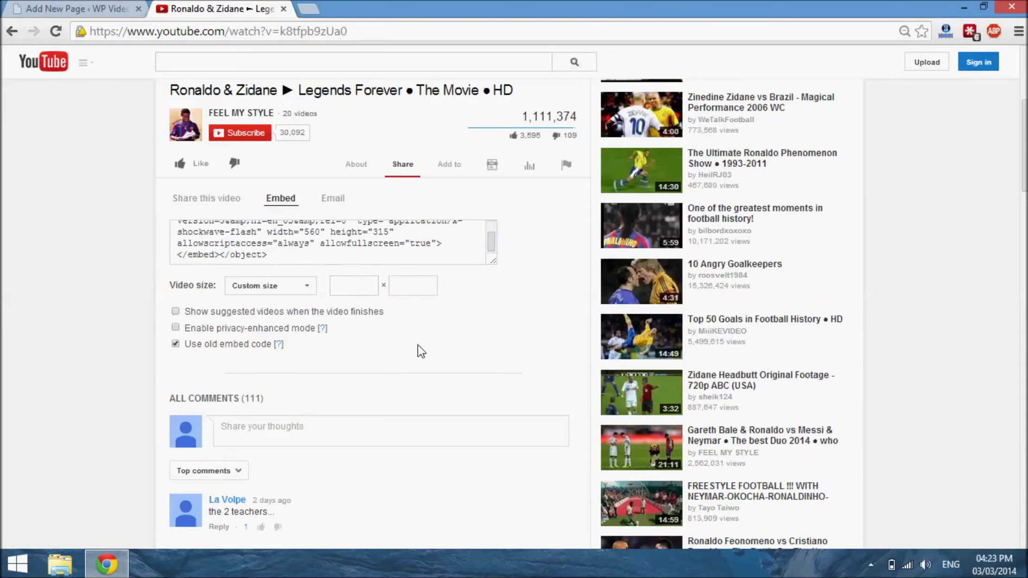
{"action": "left_click", "coordinate": [303, 289]}
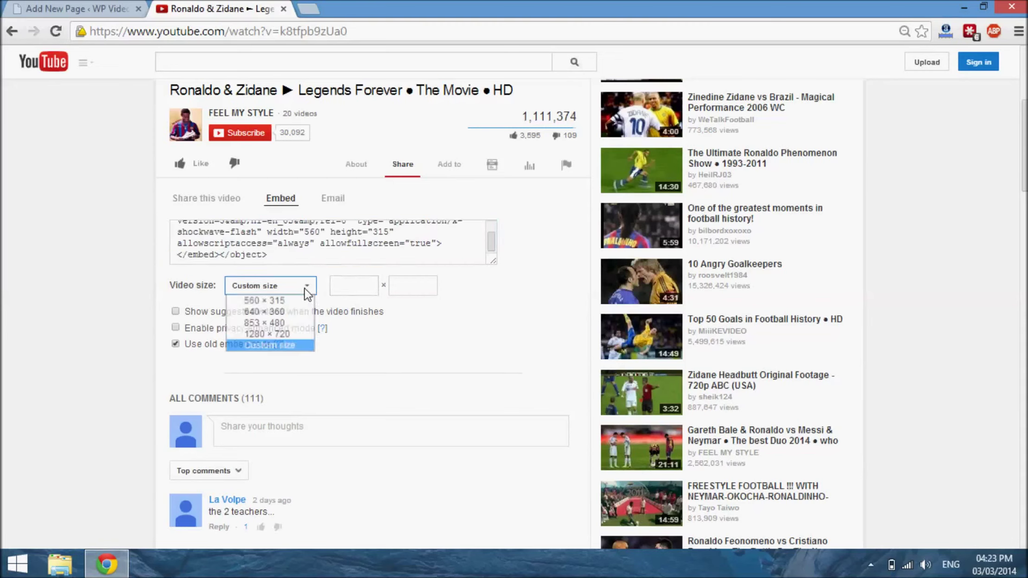
{"action": "left_click", "coordinate": [277, 315]}
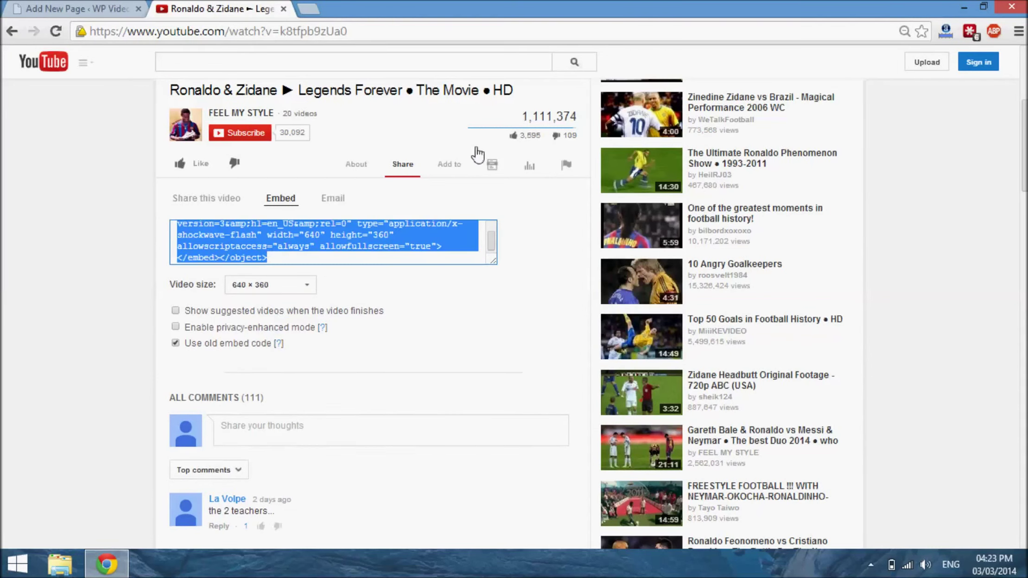
{"action": "right_click", "coordinate": [282, 252]}
{"action": "left_click", "coordinate": [324, 313]}
{"action": "scroll", "coordinate": [366, 260], "scroll_direction": "up", "scroll_amount": 5}
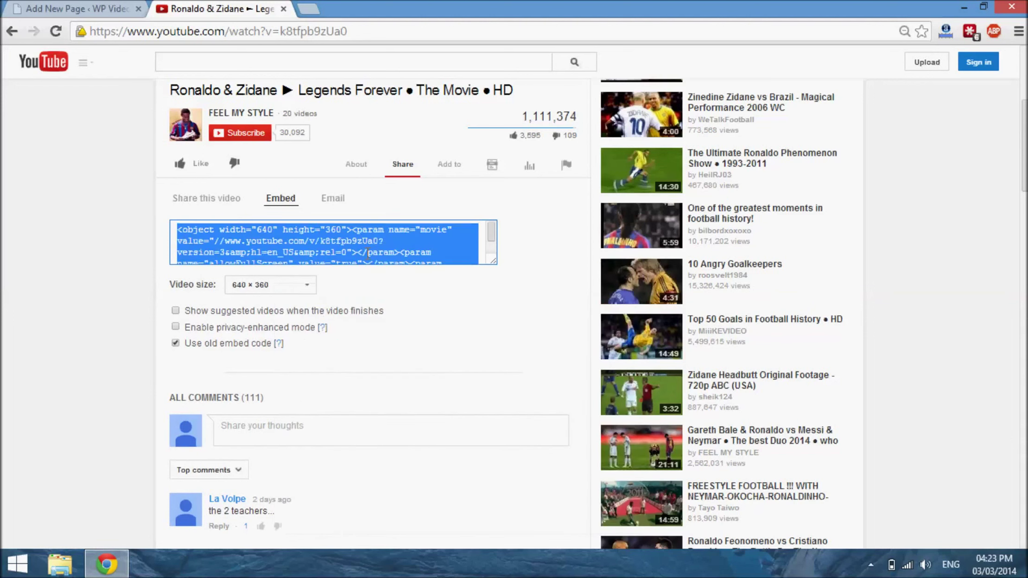
{"action": "scroll", "coordinate": [363, 253], "scroll_direction": "up", "scroll_amount": 3}
{"action": "scroll", "coordinate": [364, 252], "scroll_direction": "down", "scroll_amount": 10}
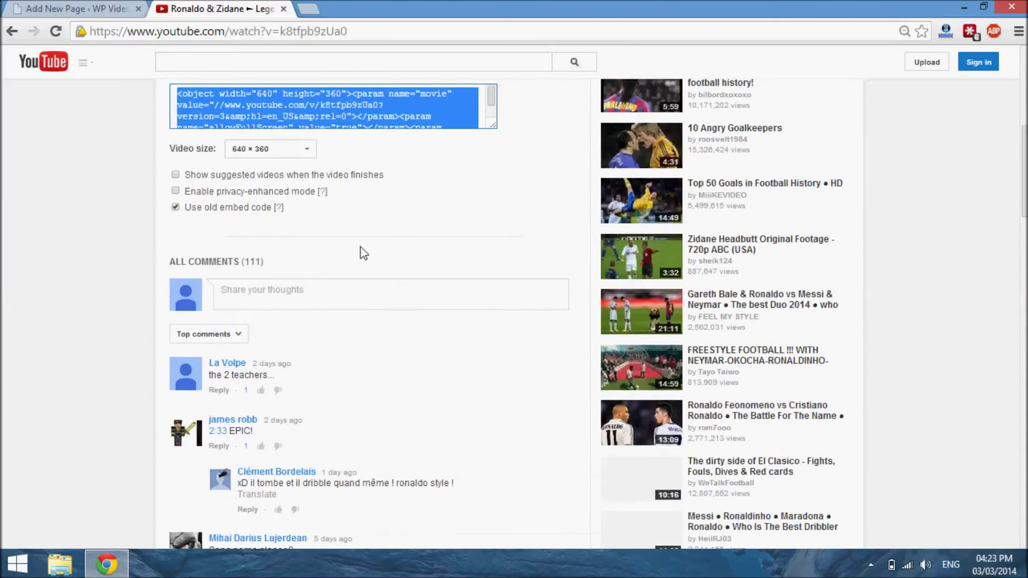
{"action": "scroll", "coordinate": [360, 252], "scroll_direction": "up", "scroll_amount": 10}
{"action": "scroll", "coordinate": [360, 253], "scroll_direction": "down", "scroll_amount": 4}
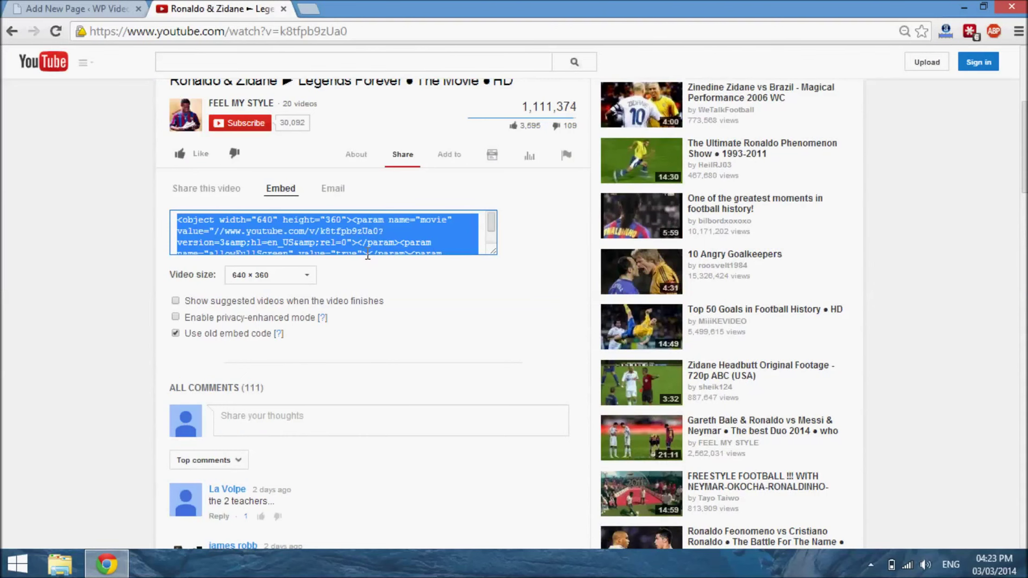
{"action": "scroll", "coordinate": [367, 254], "scroll_direction": "down", "scroll_amount": 3}
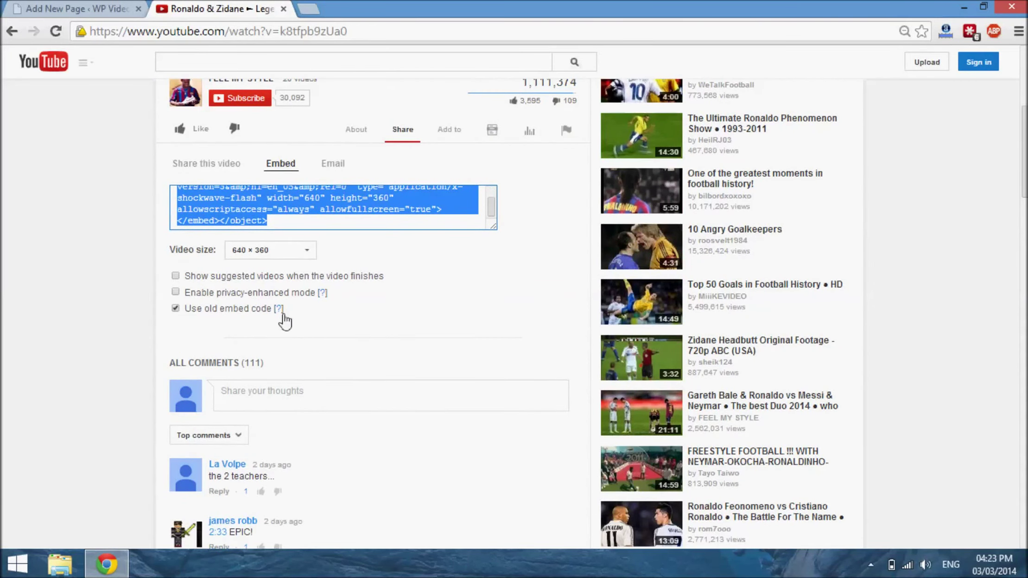
{"action": "left_click", "coordinate": [106, 10]}
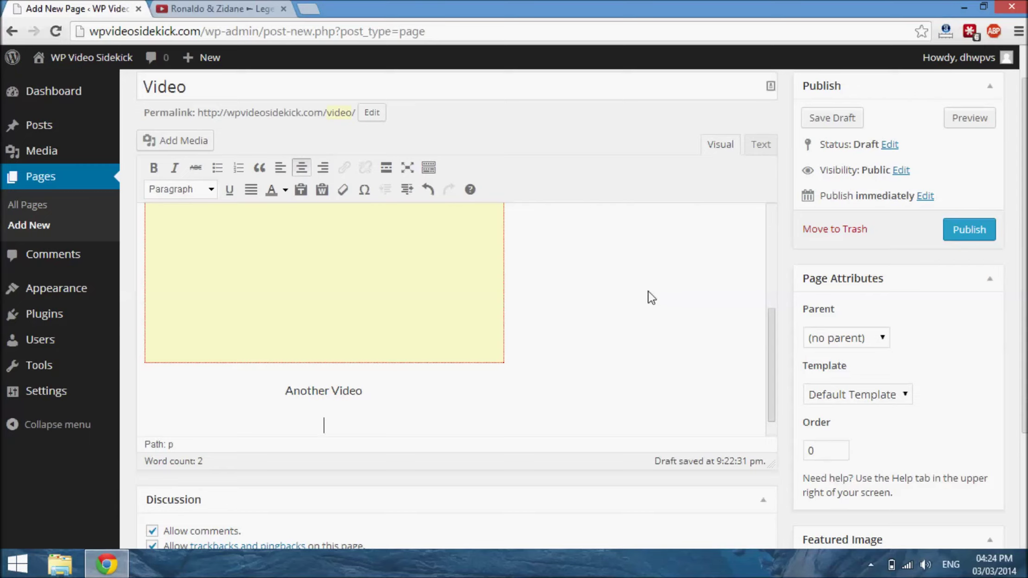
- Replace a line of placeholder x's under 'Another Video' with the copied old object embed code
{"action": "type", "text": "xxxxxxxxxxxxxxxxxxxx"}
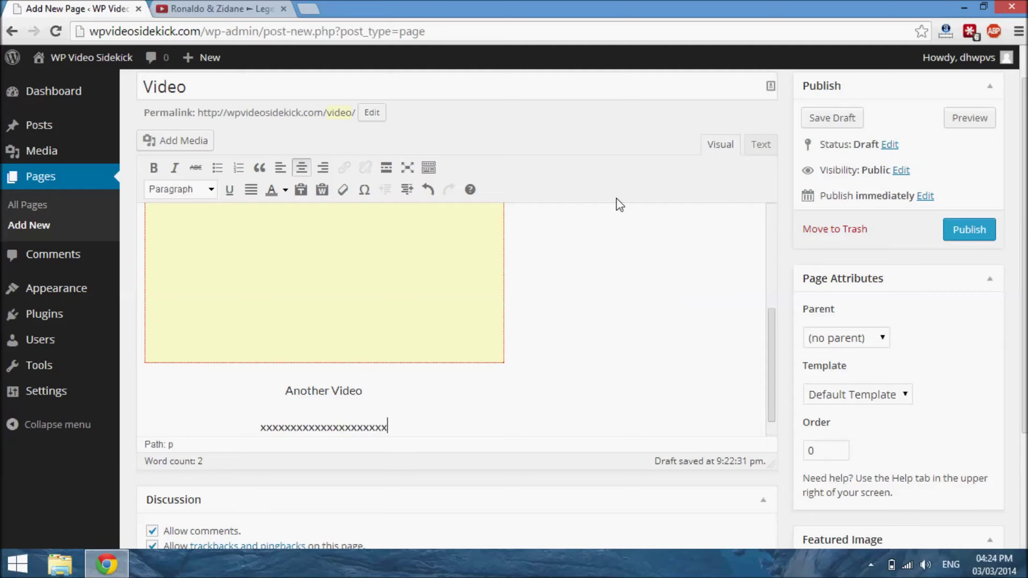
{"action": "left_click", "coordinate": [764, 145]}
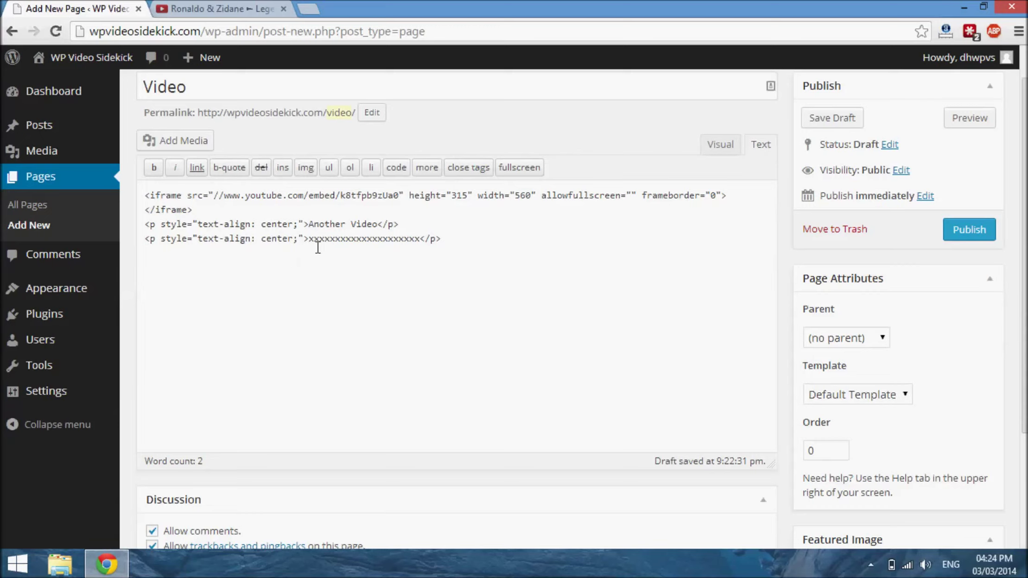
{"action": "left_click_drag", "start_coordinate": [317, 247], "coordinate": [426, 244]}
{"action": "right_click", "coordinate": [423, 245]}
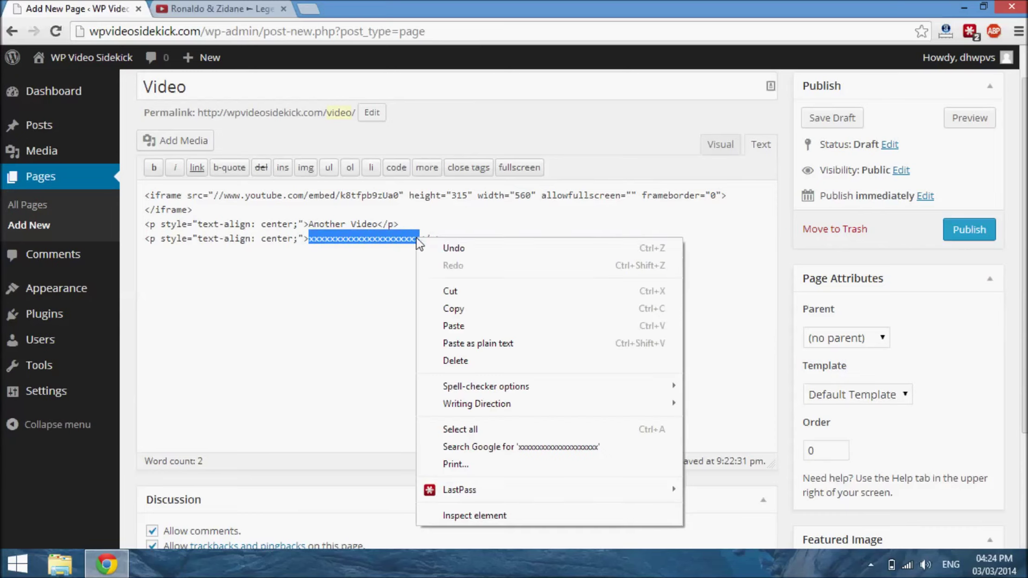
{"action": "left_click", "coordinate": [453, 325]}
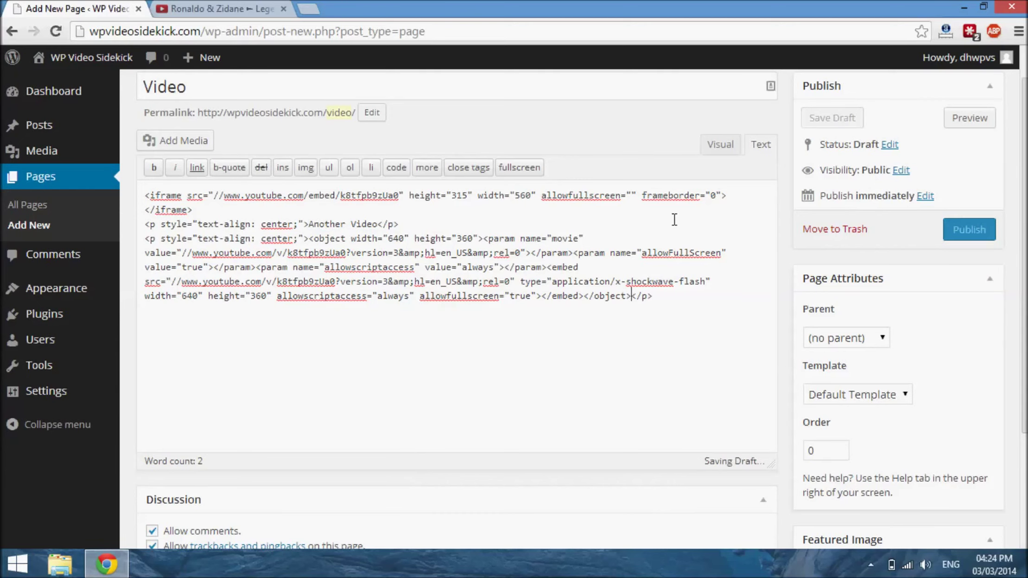
{"action": "left_click", "coordinate": [721, 146]}
- Publish the Video page containing both YouTube embeds
{"action": "scroll", "coordinate": [569, 342], "scroll_direction": "down", "scroll_amount": 7}
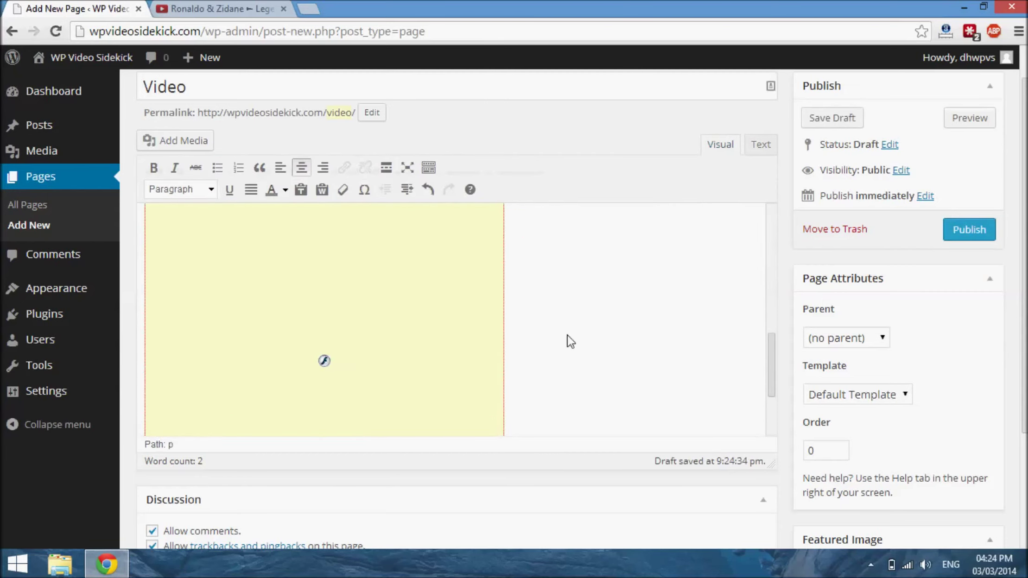
{"action": "scroll", "coordinate": [574, 343], "scroll_direction": "up", "scroll_amount": 3}
{"action": "scroll", "coordinate": [570, 341], "scroll_direction": "down", "scroll_amount": 3}
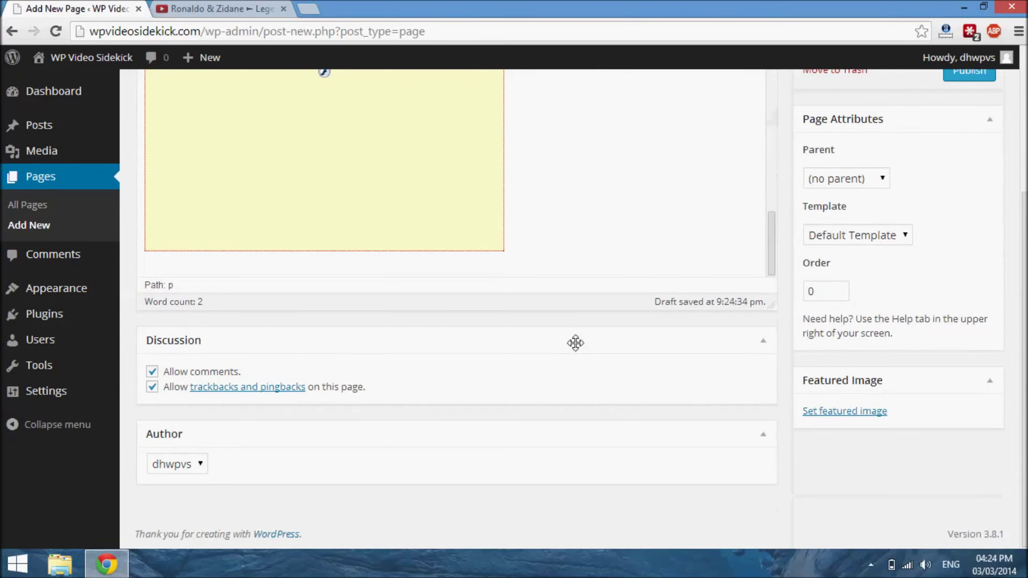
{"action": "scroll", "coordinate": [575, 342], "scroll_direction": "up", "scroll_amount": 6}
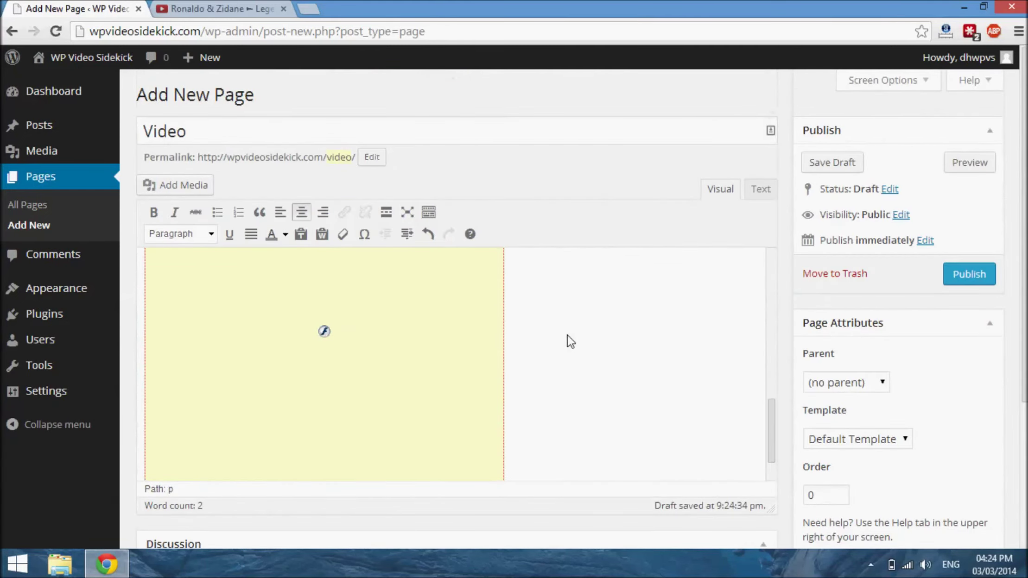
{"action": "scroll", "coordinate": [569, 341], "scroll_direction": "down", "scroll_amount": 6}
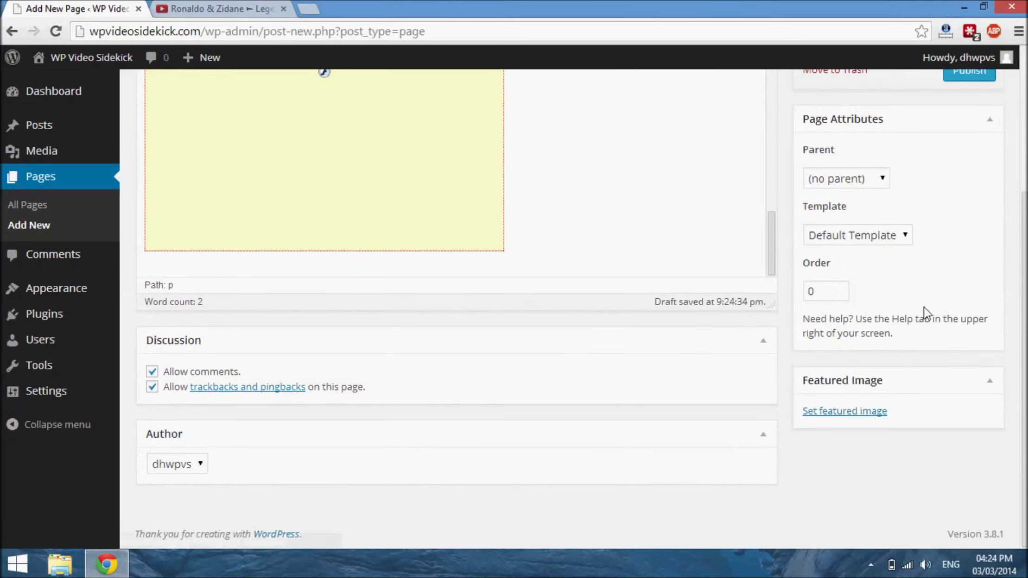
{"action": "scroll", "coordinate": [924, 313], "scroll_direction": "up", "scroll_amount": 4}
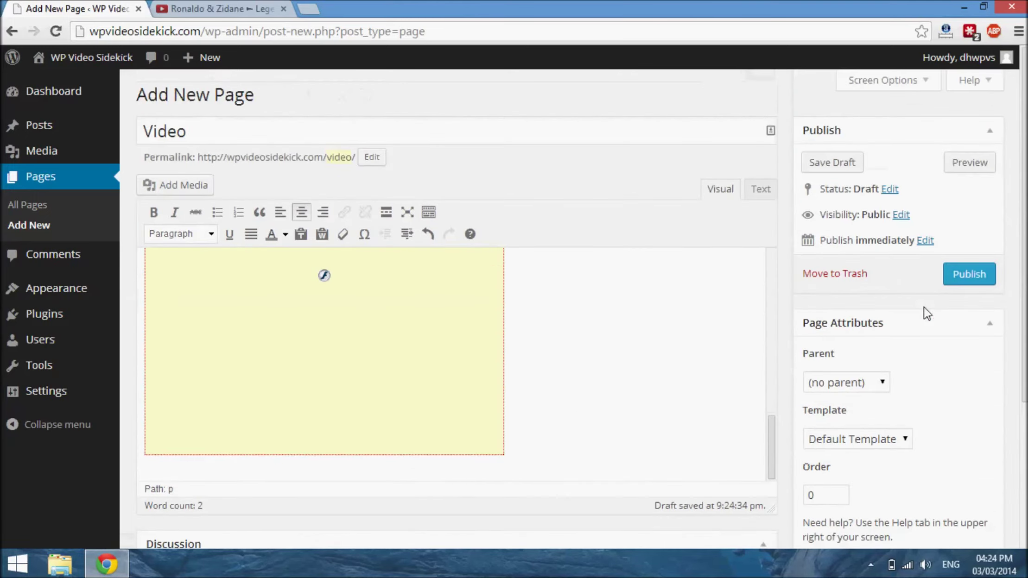
{"action": "left_click", "coordinate": [971, 274]}
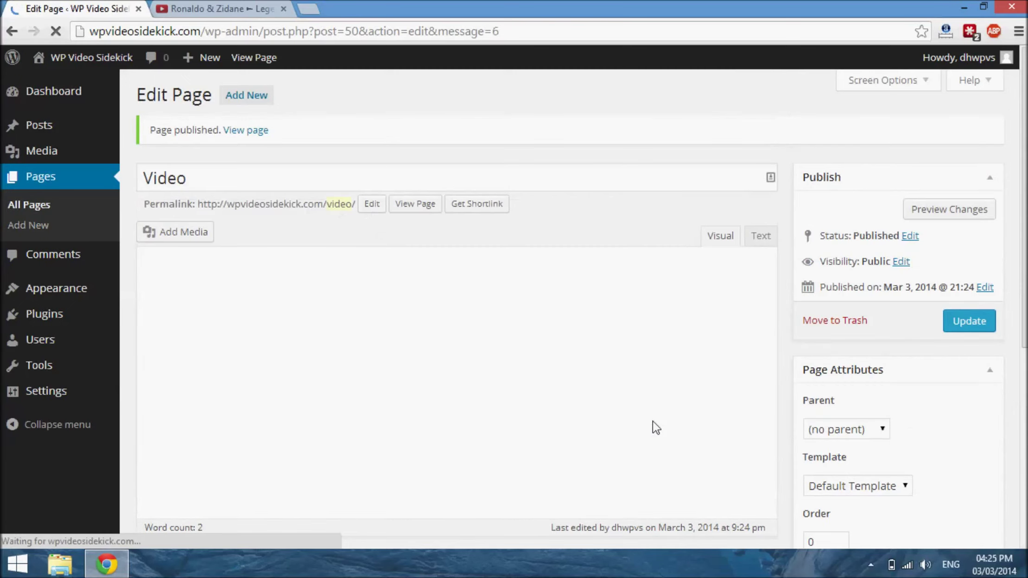
{"action": "left_click", "coordinate": [258, 132]}
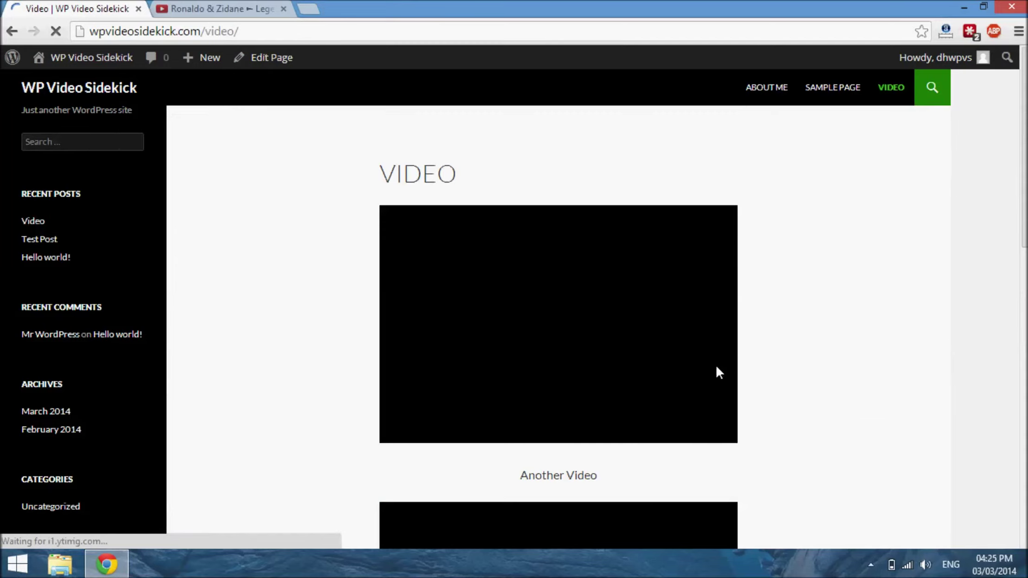
{"action": "scroll", "coordinate": [718, 373], "scroll_direction": "down", "scroll_amount": 10}
{"action": "scroll", "coordinate": [723, 373], "scroll_direction": "up", "scroll_amount": 10}
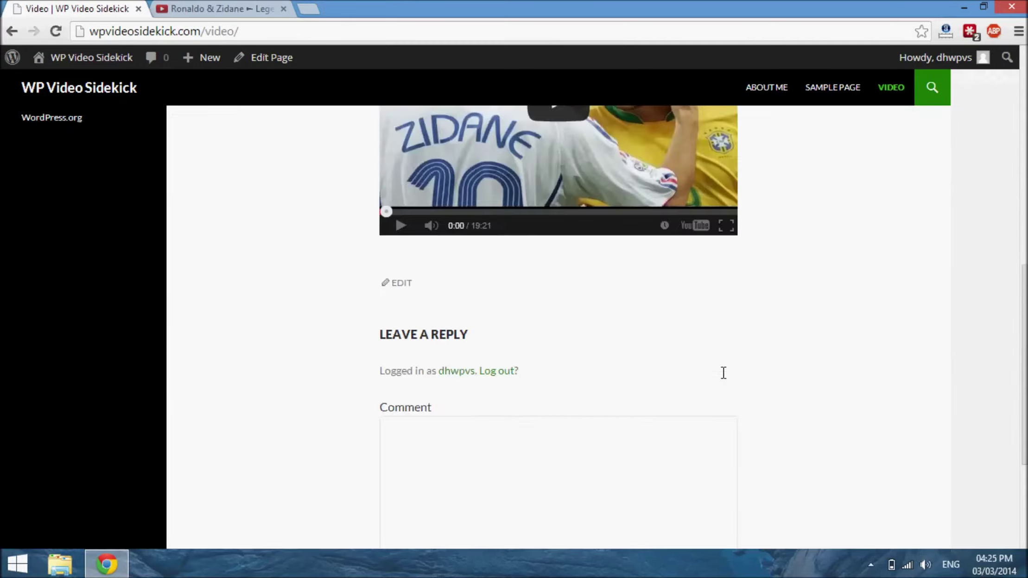
{"action": "scroll", "coordinate": [722, 373], "scroll_direction": "up", "scroll_amount": 2}
{"action": "scroll", "coordinate": [720, 373], "scroll_direction": "down", "scroll_amount": 6}
{"action": "scroll", "coordinate": [718, 372], "scroll_direction": "up", "scroll_amount": 3}
{"action": "scroll", "coordinate": [717, 371], "scroll_direction": "up", "scroll_amount": 3}
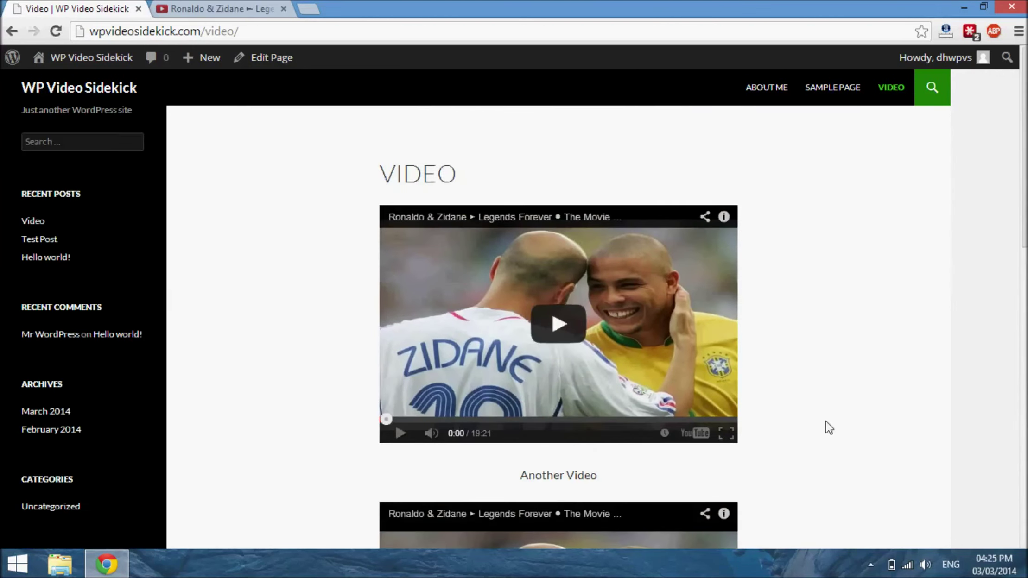
{"action": "scroll", "coordinate": [848, 420], "scroll_direction": "down", "scroll_amount": 8}
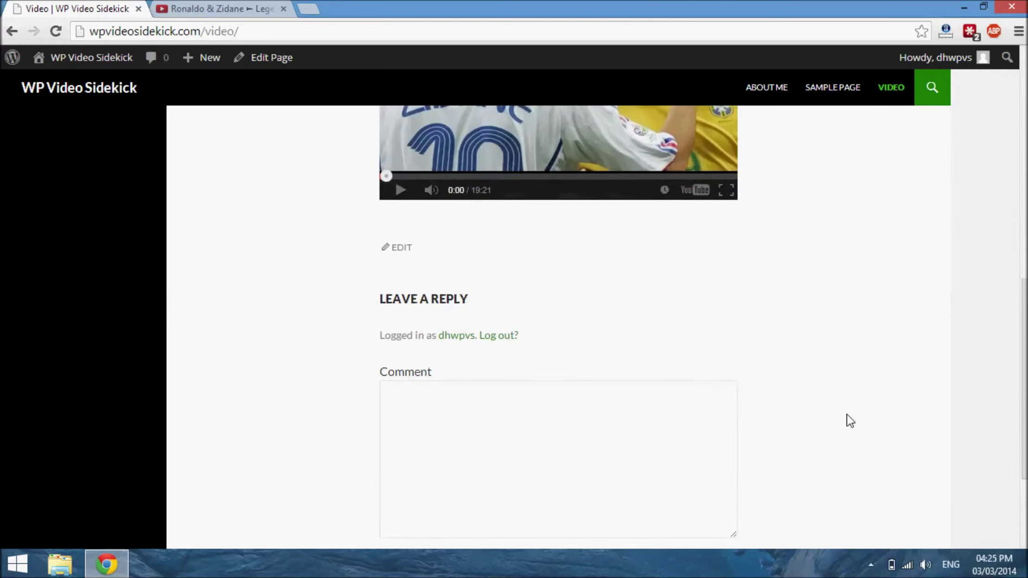
{"action": "scroll", "coordinate": [848, 419], "scroll_direction": "up", "scroll_amount": 8}
{"action": "scroll", "coordinate": [849, 420], "scroll_direction": "down", "scroll_amount": 7}
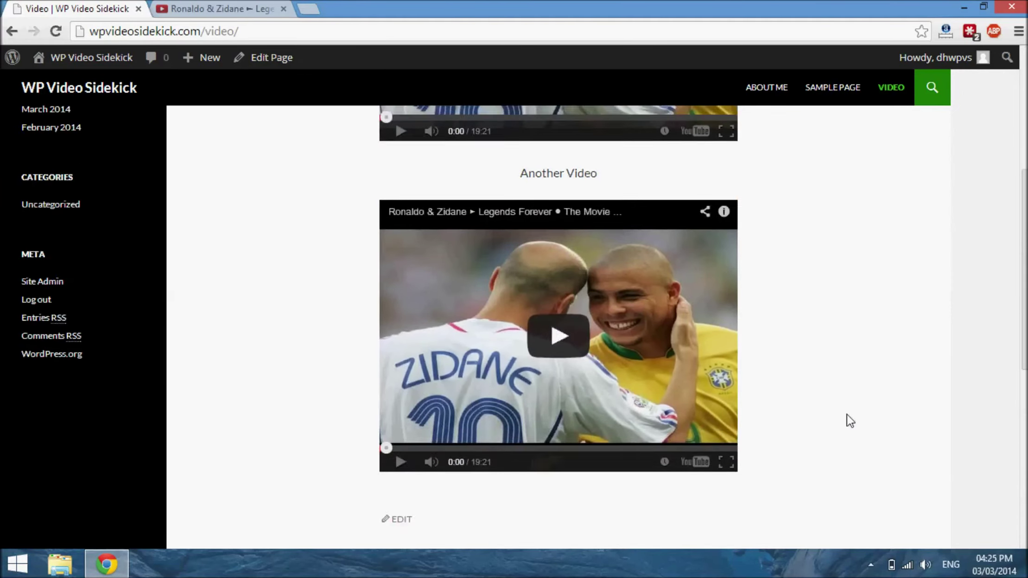
{"action": "scroll", "coordinate": [850, 420], "scroll_direction": "up", "scroll_amount": 11}
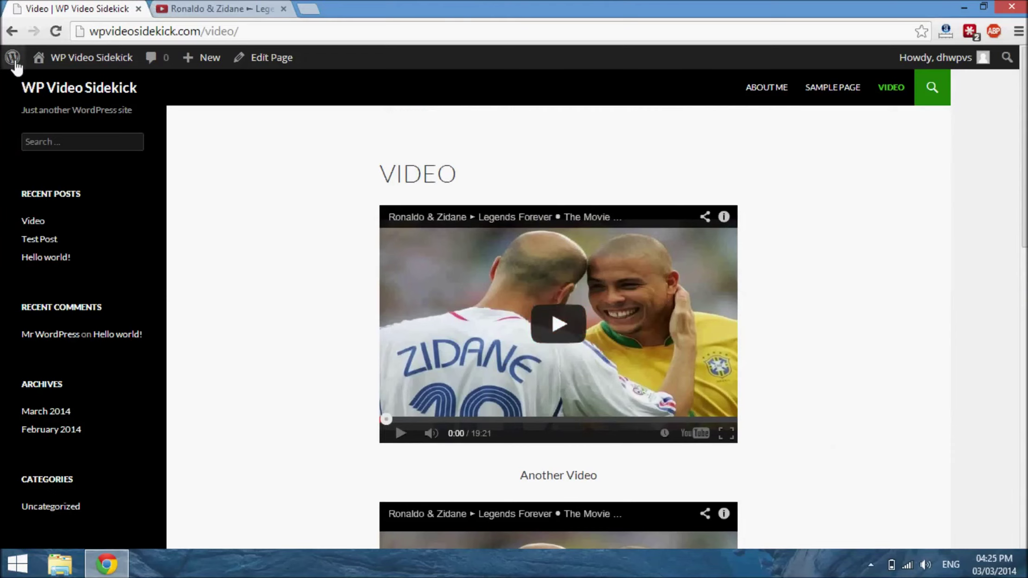
{"action": "left_click", "coordinate": [11, 32]}
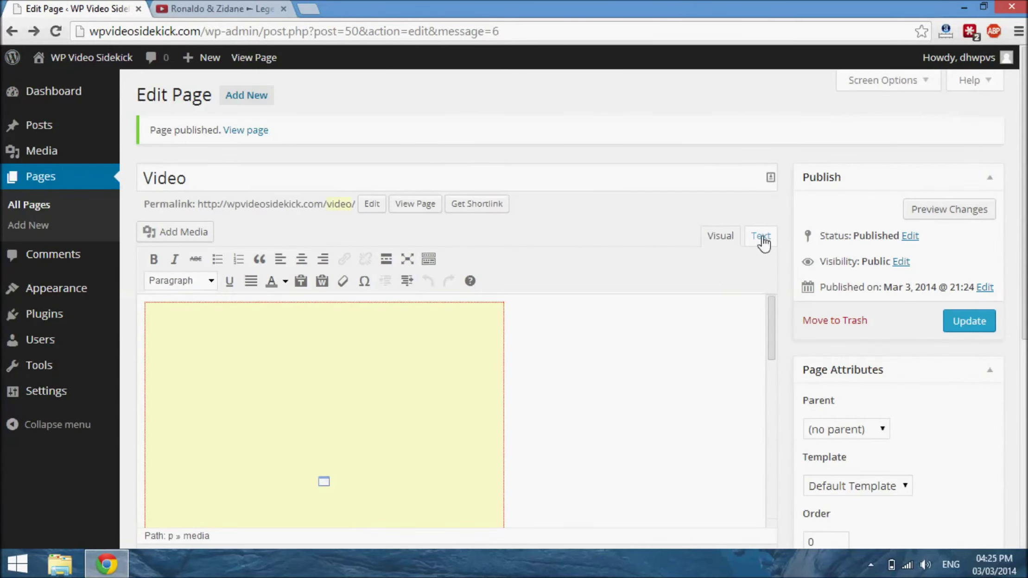
{"action": "left_click", "coordinate": [762, 239]}
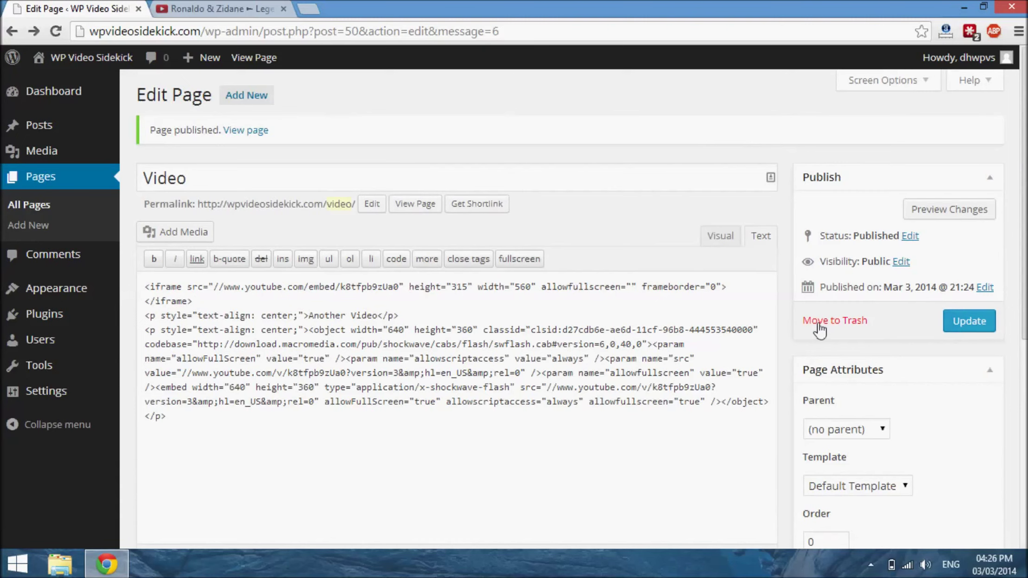
{"action": "left_click", "coordinate": [714, 242]}
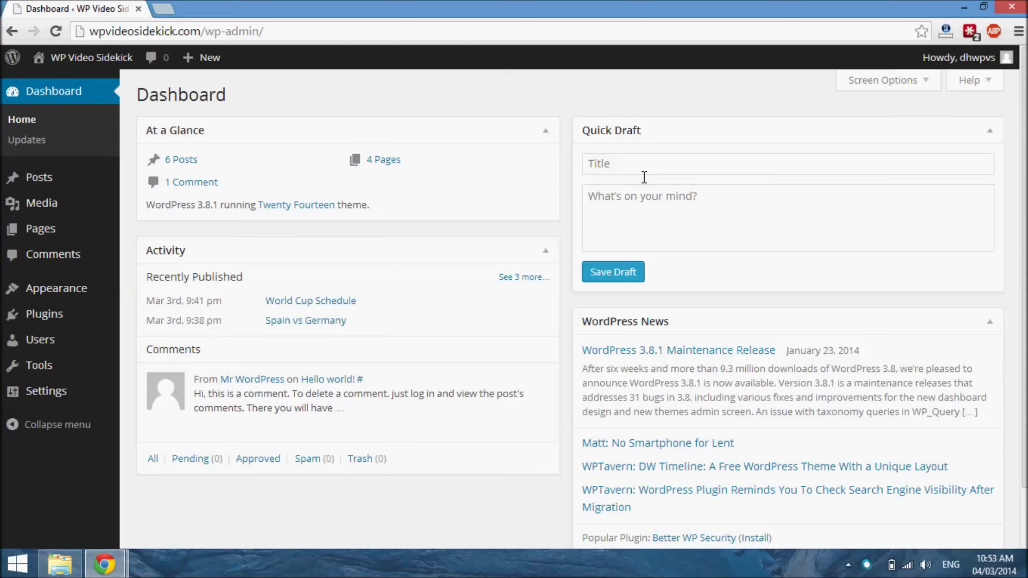
- Switch to the public-site window and reload the WP Video Sidekick home page, headed by World Cup Schedule
{"action": "left_click", "coordinate": [106, 566]}
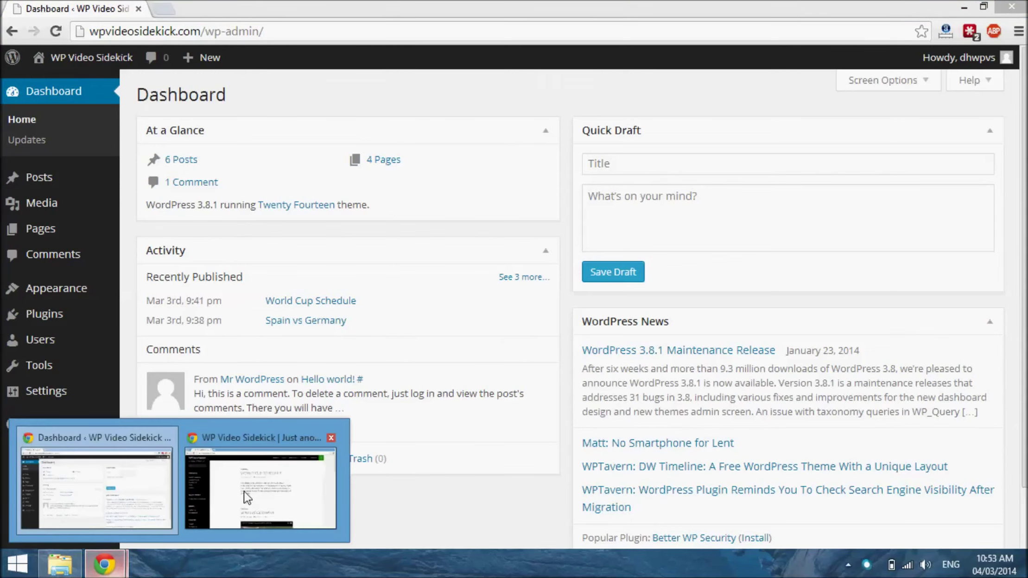
{"action": "left_click", "coordinate": [247, 498]}
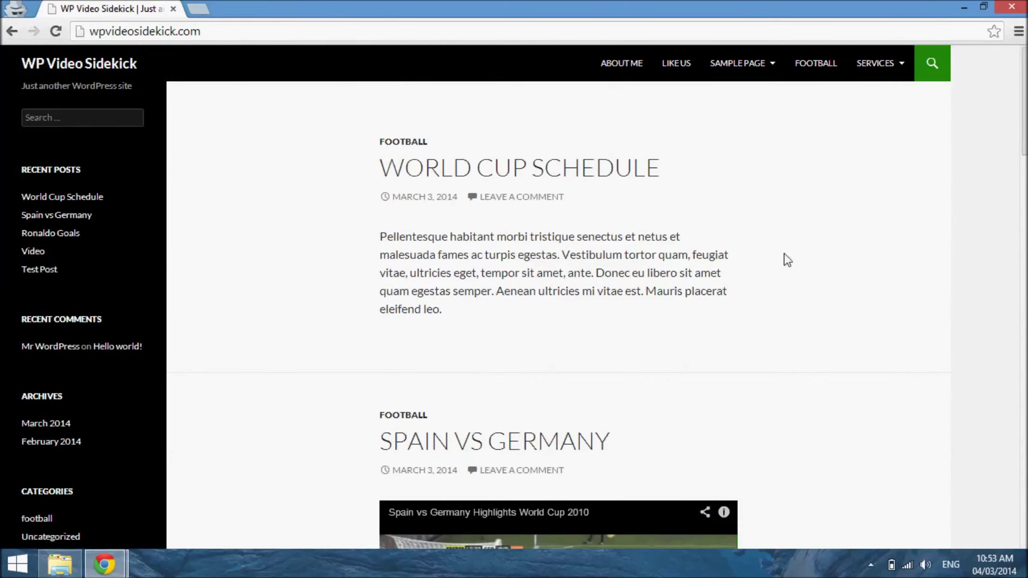
{"action": "left_click", "coordinate": [103, 69]}
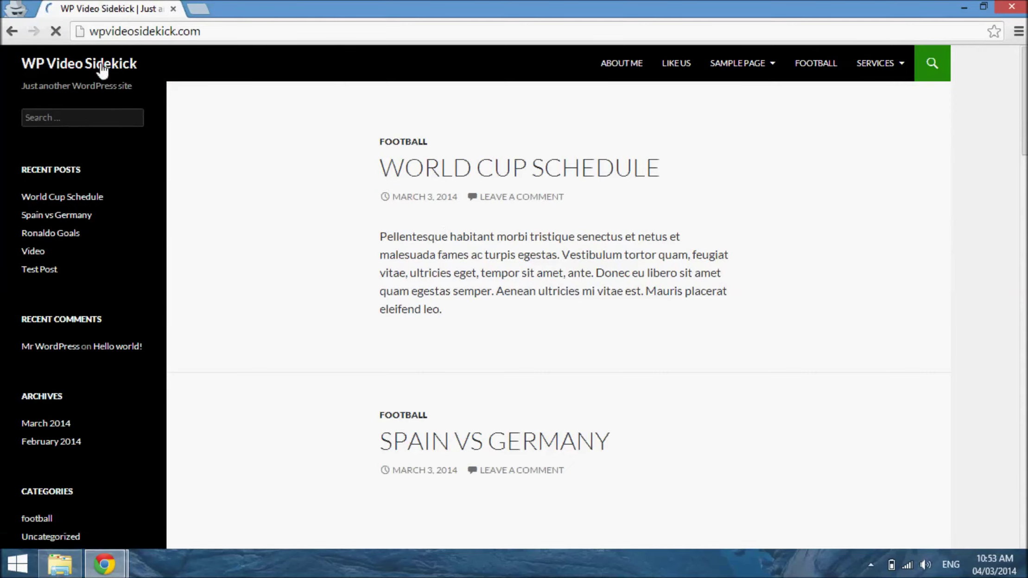
{"action": "scroll", "coordinate": [275, 306], "scroll_direction": "down", "scroll_amount": 15}
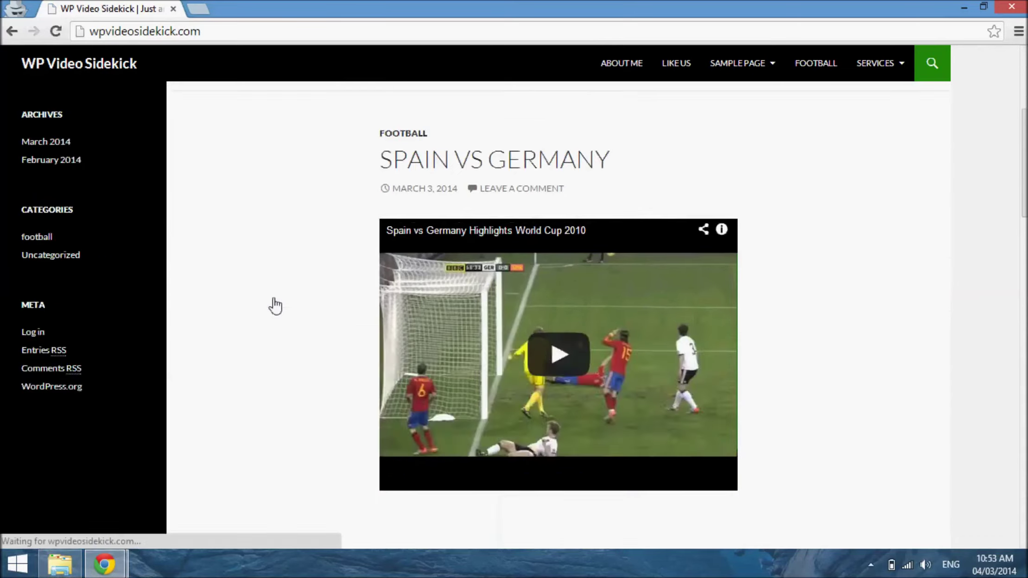
{"action": "scroll", "coordinate": [269, 299], "scroll_direction": "down", "scroll_amount": 2}
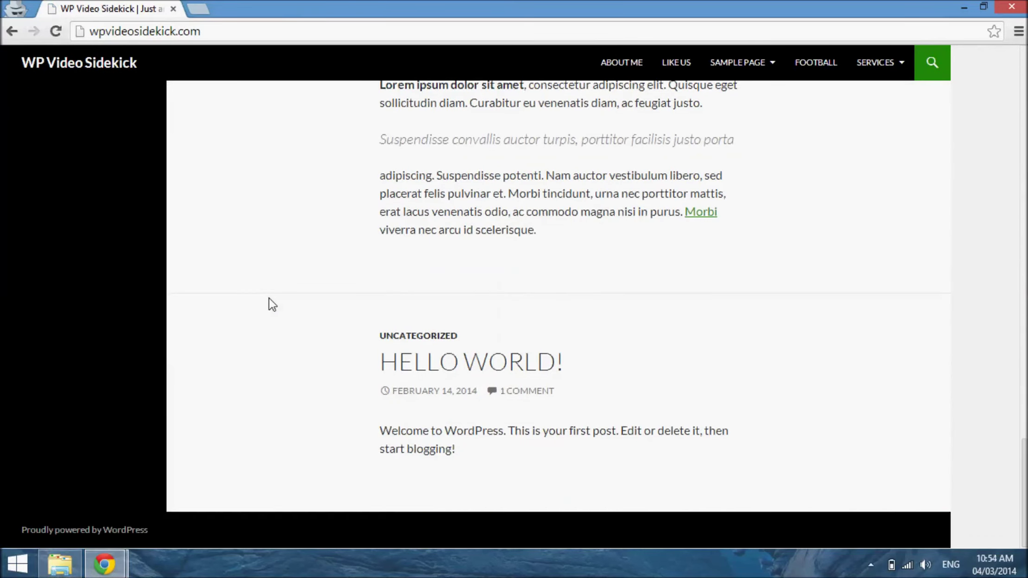
{"action": "scroll", "coordinate": [268, 299], "scroll_direction": "up", "scroll_amount": 12}
{"action": "scroll", "coordinate": [269, 298], "scroll_direction": "up", "scroll_amount": 8}
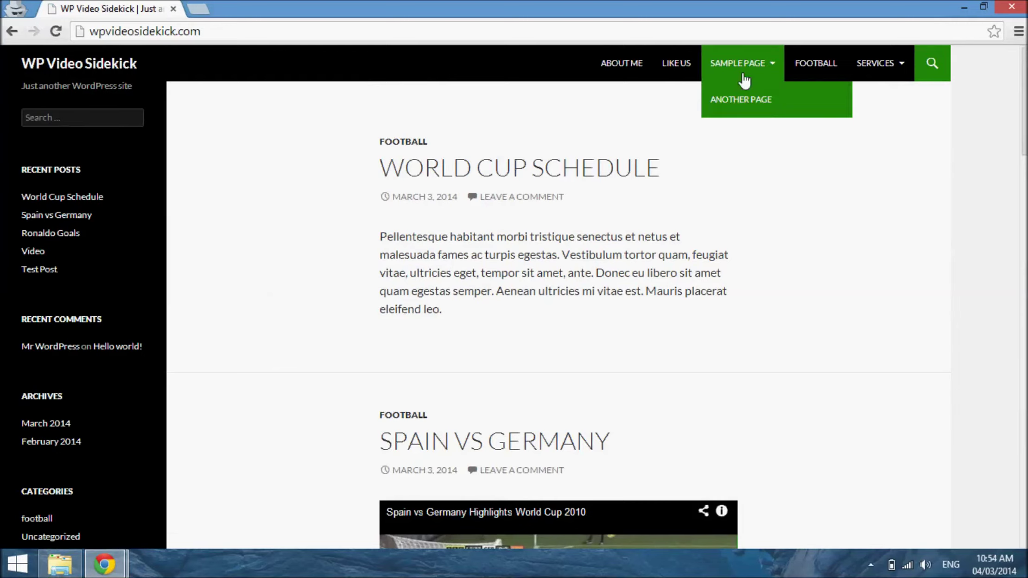
{"action": "mouse_move", "coordinate": [916, 84]}
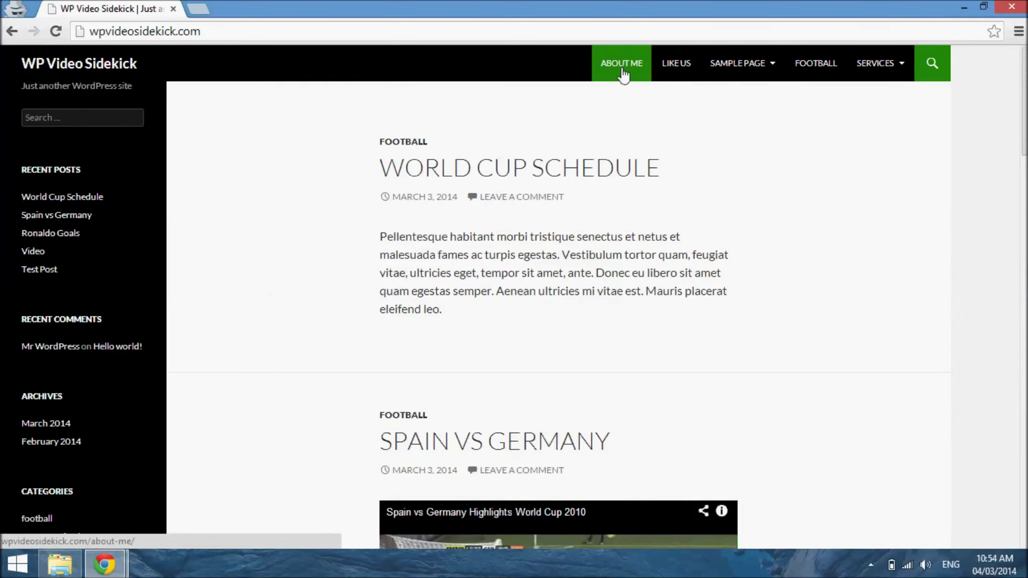
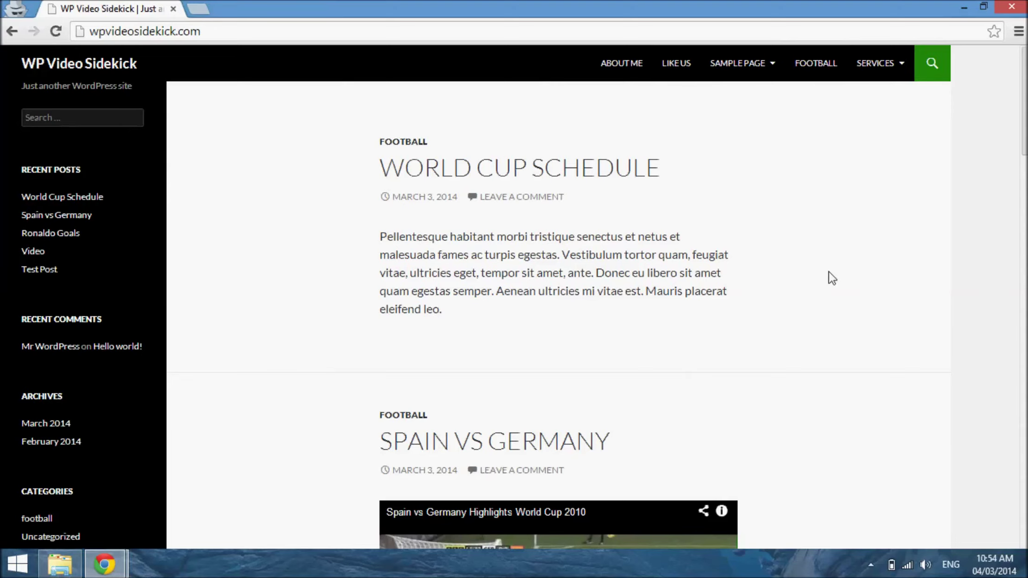
- Switch to the WordPress admin window and open the Reading settings
{"action": "scroll", "coordinate": [866, 203], "scroll_direction": "down", "scroll_amount": 5}
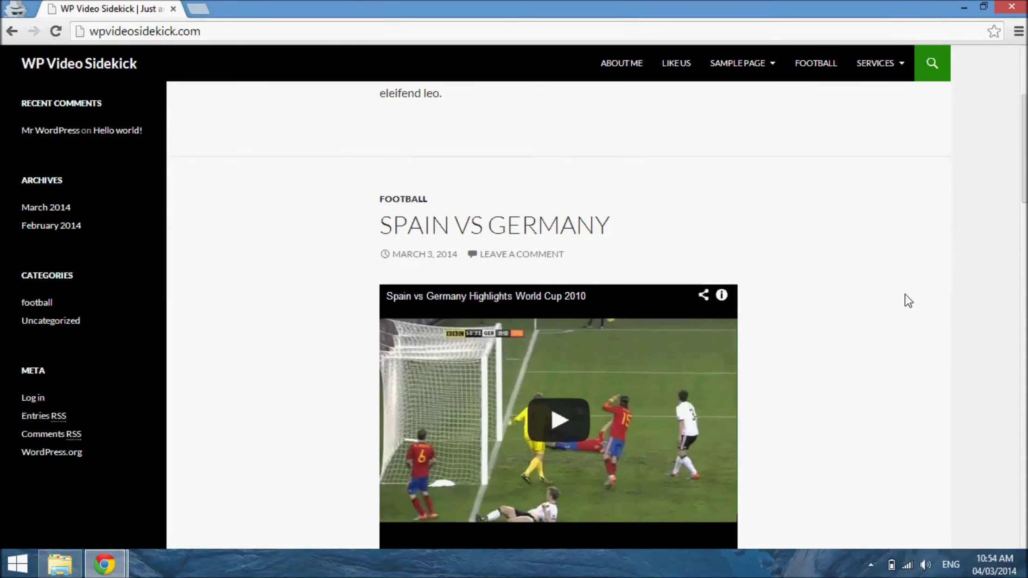
{"action": "scroll", "coordinate": [908, 302], "scroll_direction": "up", "scroll_amount": 5}
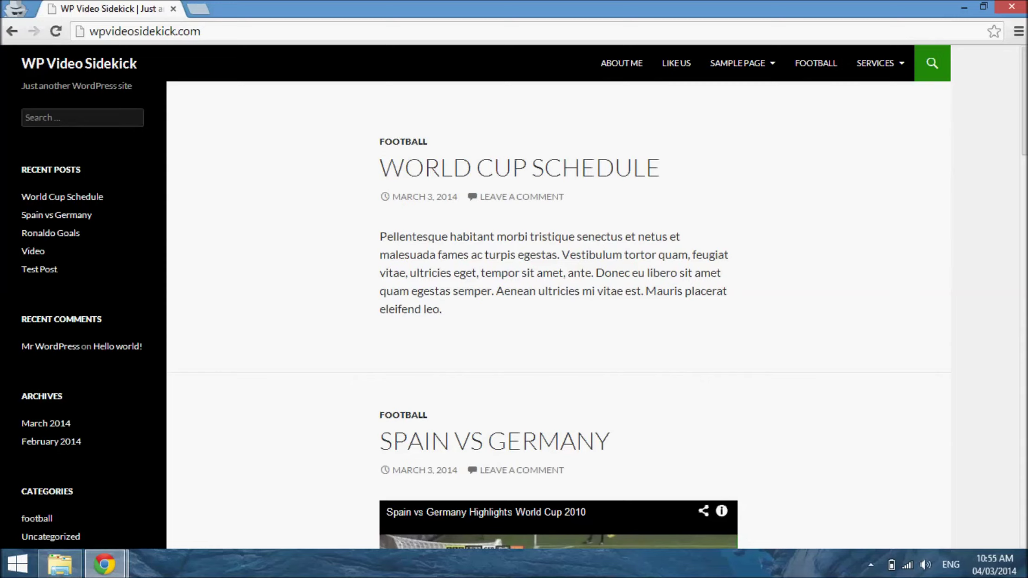
{"action": "left_click", "coordinate": [113, 570]}
{"action": "left_click", "coordinate": [130, 487]}
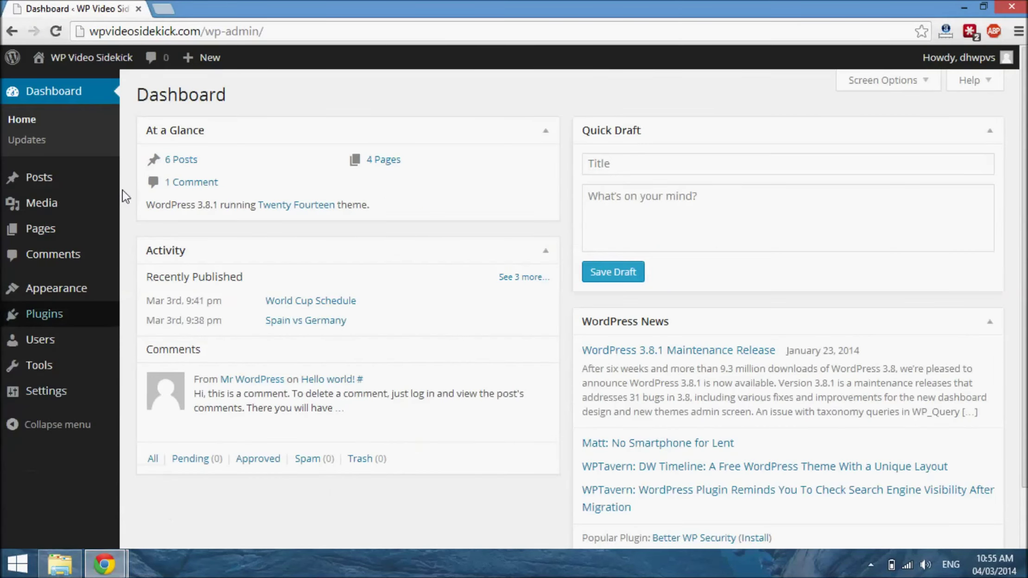
{"action": "mouse_move", "coordinate": [64, 288]}
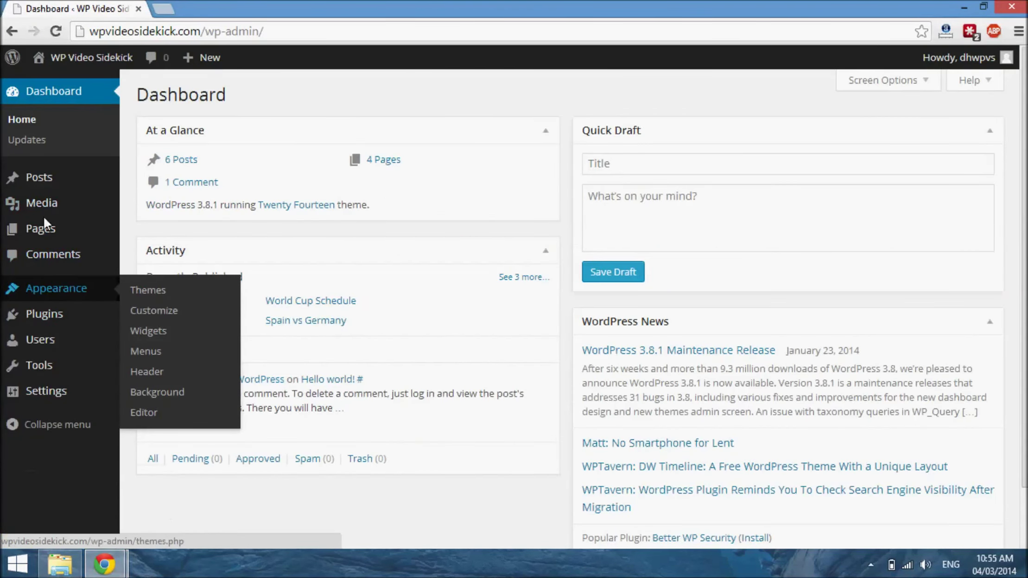
{"action": "mouse_move", "coordinate": [51, 391]}
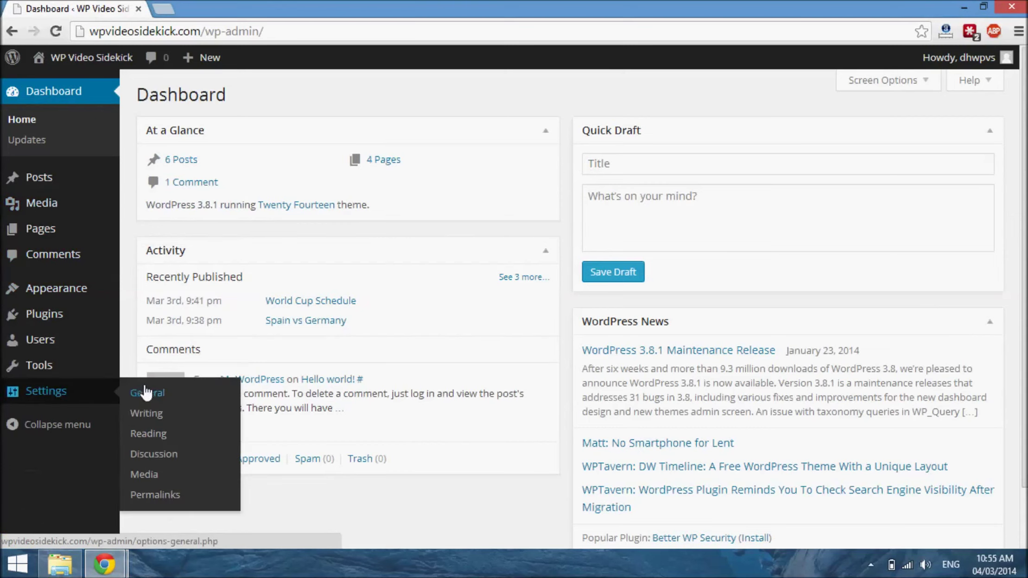
{"action": "left_click", "coordinate": [155, 438]}
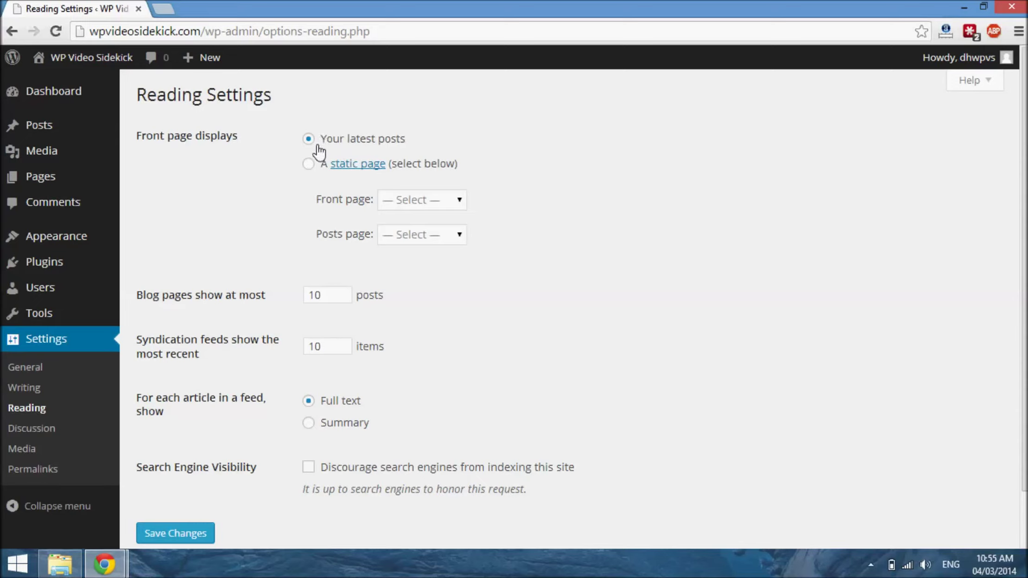
- Set the front page to the static page About Me and save the settings
{"action": "left_click", "coordinate": [311, 166]}
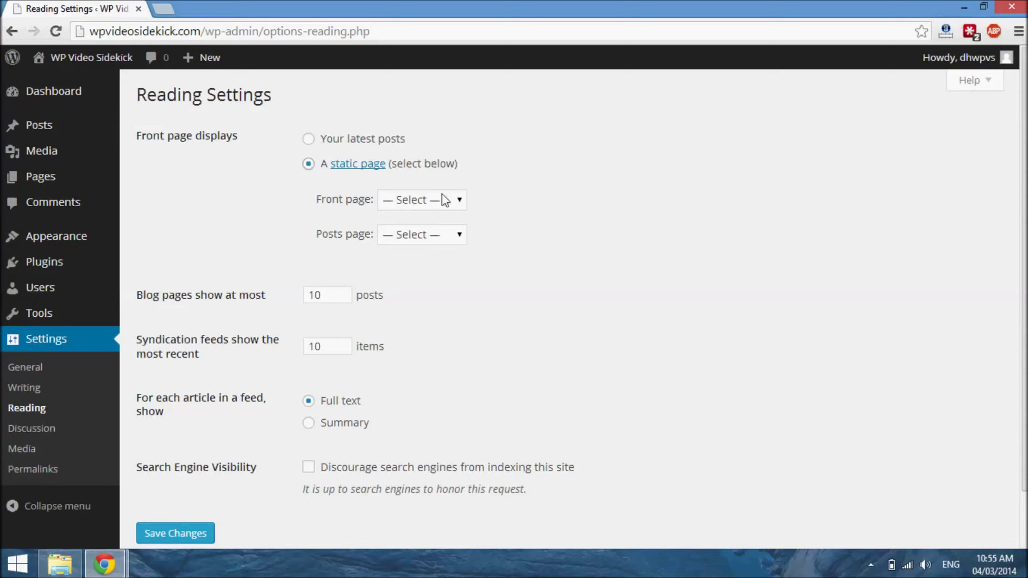
{"action": "left_click", "coordinate": [461, 204]}
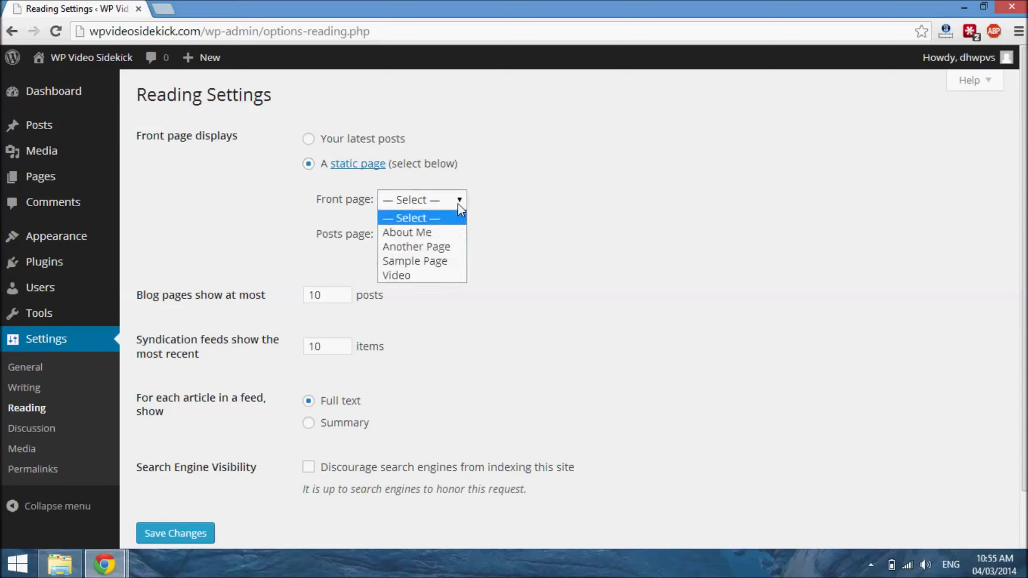
{"action": "left_click", "coordinate": [427, 234]}
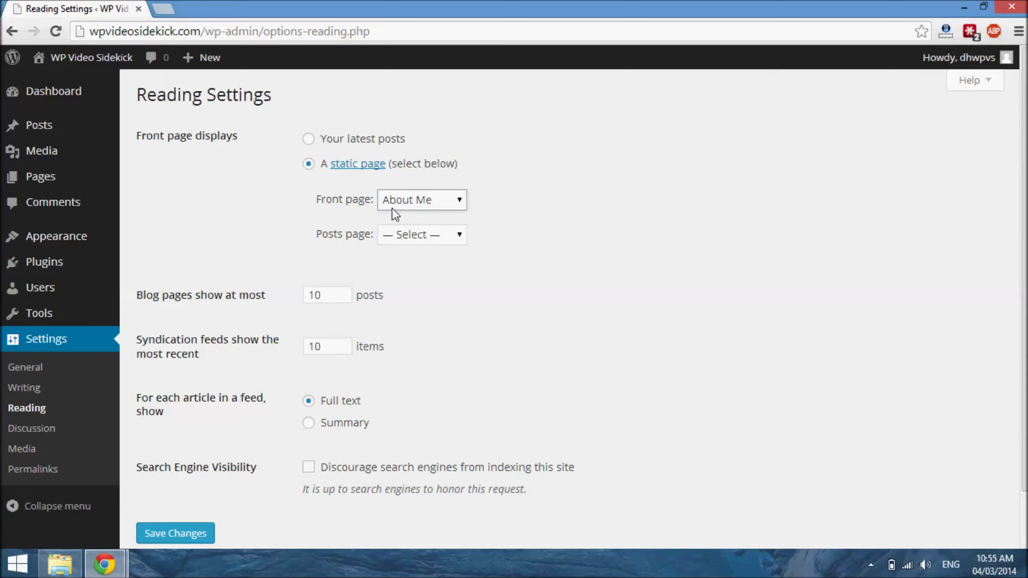
{"action": "left_click", "coordinate": [200, 533]}
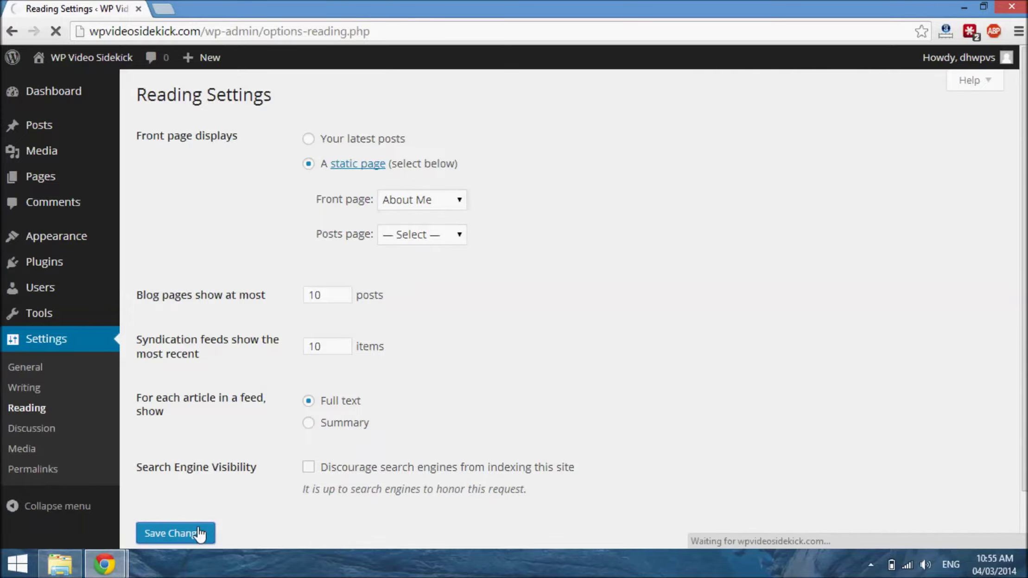
{"action": "mouse_move", "coordinate": [119, 565]}
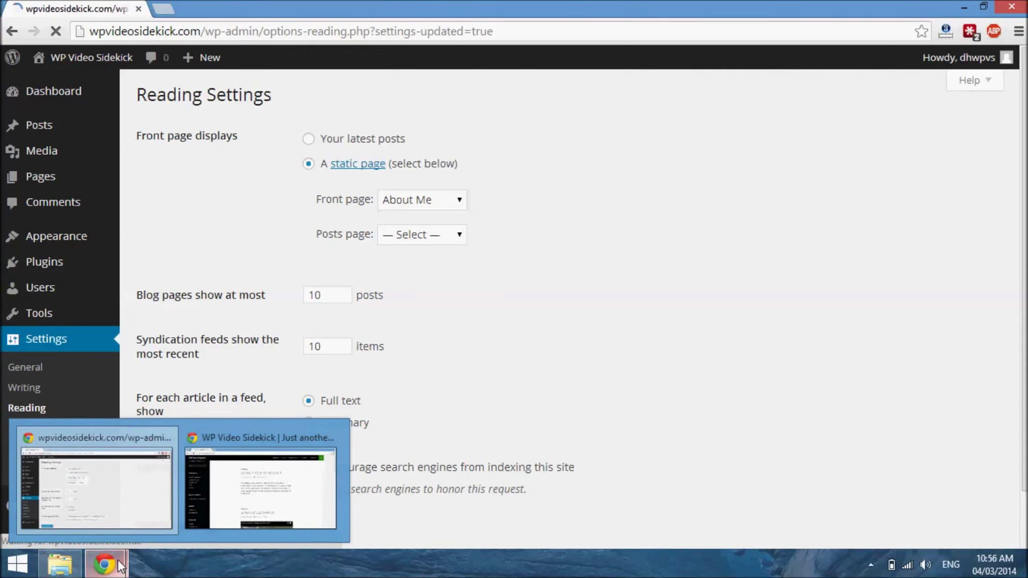
{"action": "left_click", "coordinate": [119, 565]}
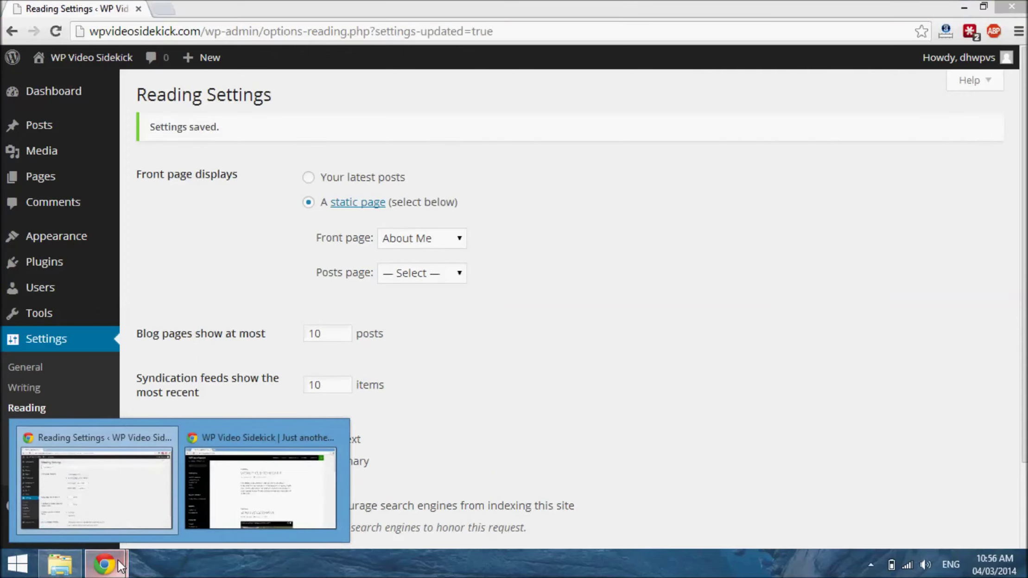
- Reload the live site and confirm its home page now displays About Me
{"action": "left_click", "coordinate": [265, 480]}
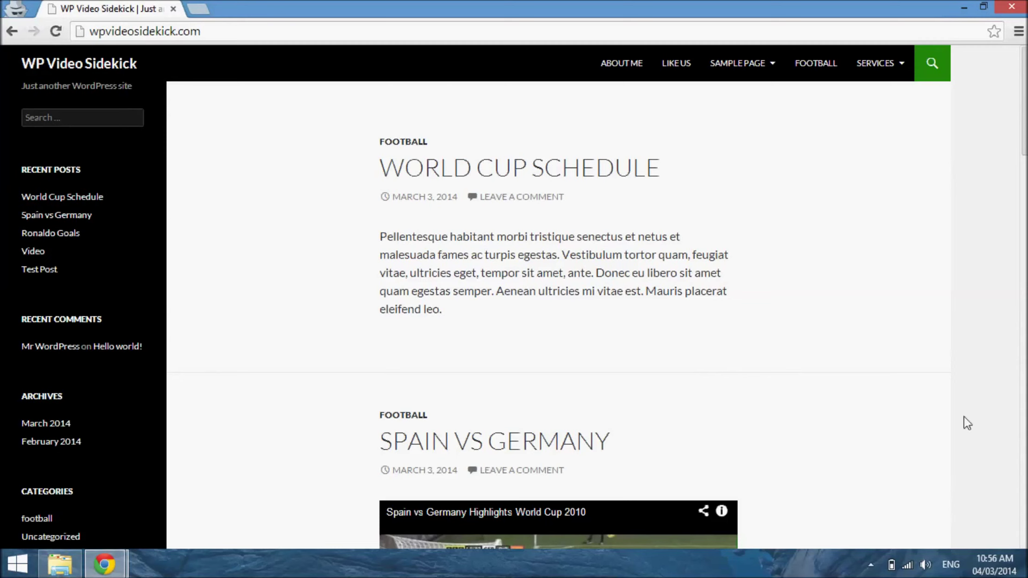
{"action": "scroll", "coordinate": [427, 451], "scroll_direction": "down", "scroll_amount": 1}
{"action": "scroll", "coordinate": [426, 451], "scroll_direction": "down", "scroll_amount": 4}
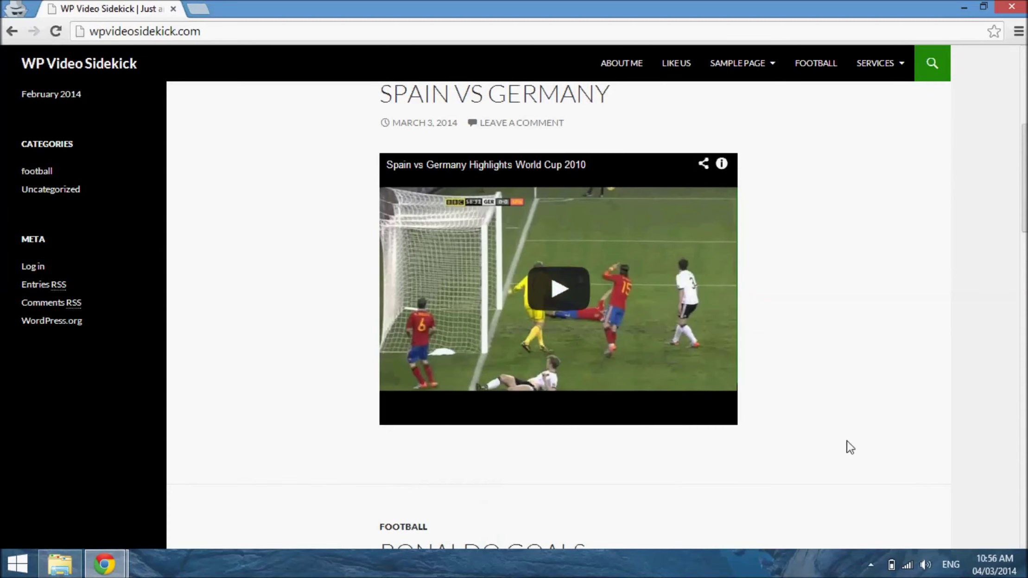
{"action": "scroll", "coordinate": [883, 418], "scroll_direction": "up", "scroll_amount": 5}
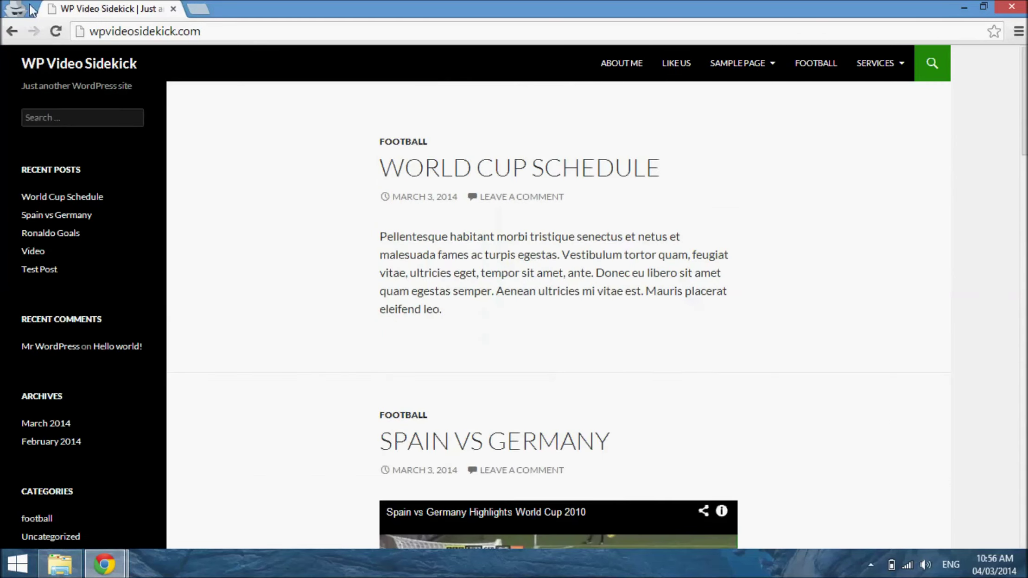
{"action": "left_click", "coordinate": [56, 31]}
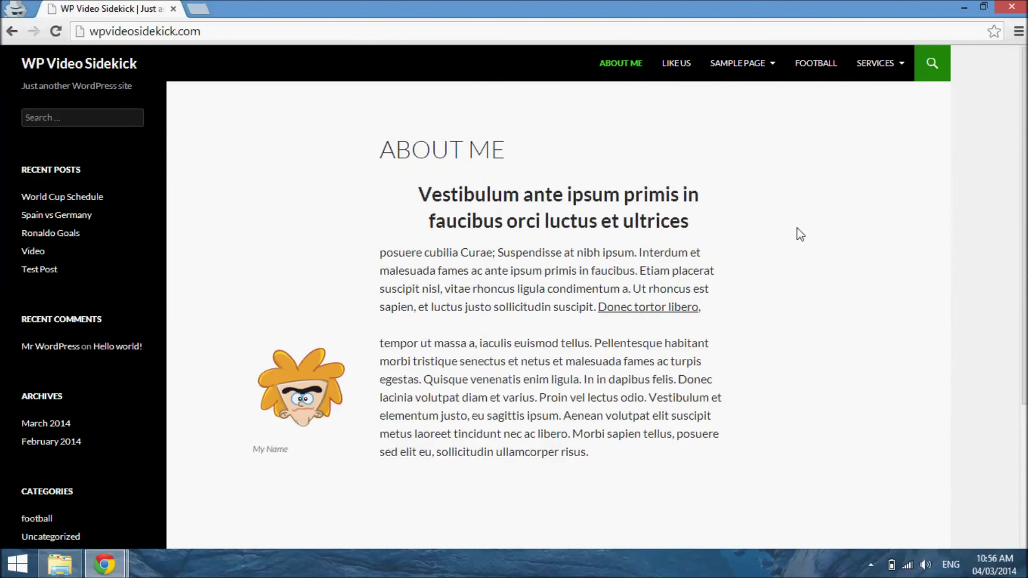
{"action": "scroll", "coordinate": [800, 229], "scroll_direction": "down", "scroll_amount": 3}
{"action": "scroll", "coordinate": [799, 229], "scroll_direction": "up", "scroll_amount": 3}
{"action": "left_click", "coordinate": [105, 565]}
- Add a new page titled 'Blog' and publish it
{"action": "left_click", "coordinate": [124, 503]}
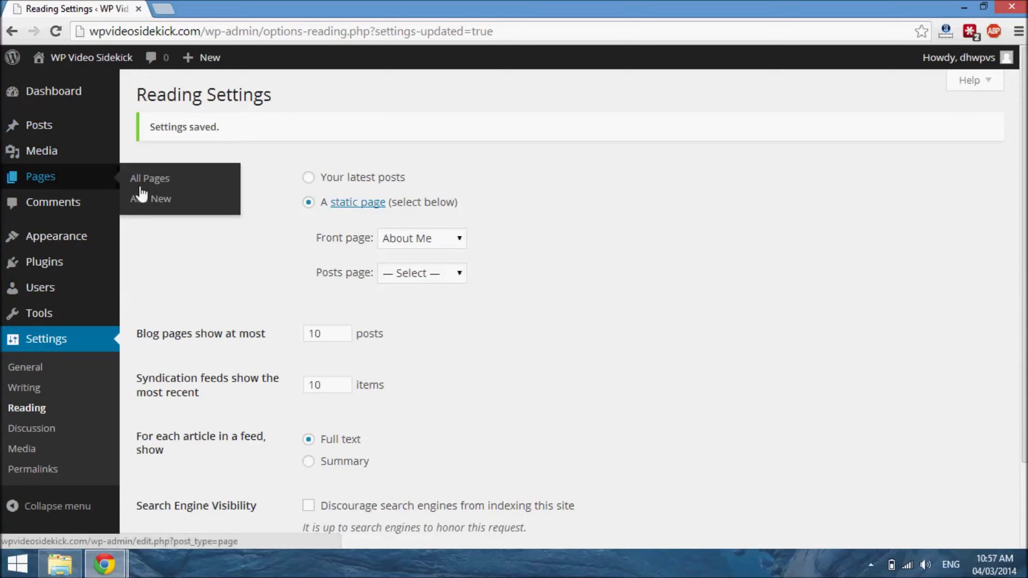
{"action": "left_click", "coordinate": [139, 198]}
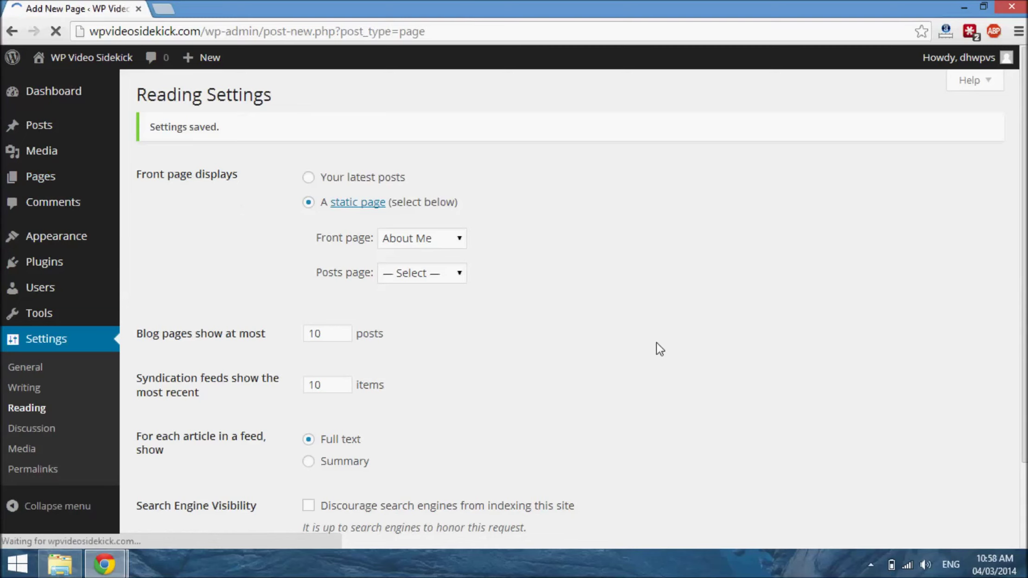
{"action": "left_click", "coordinate": [333, 141]}
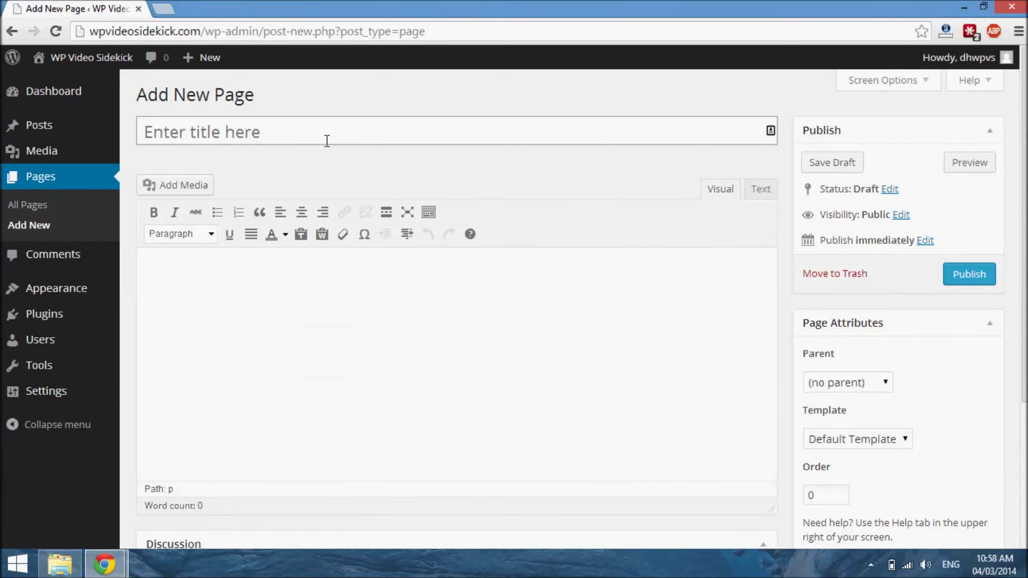
{"action": "type", "text": "Blog"}
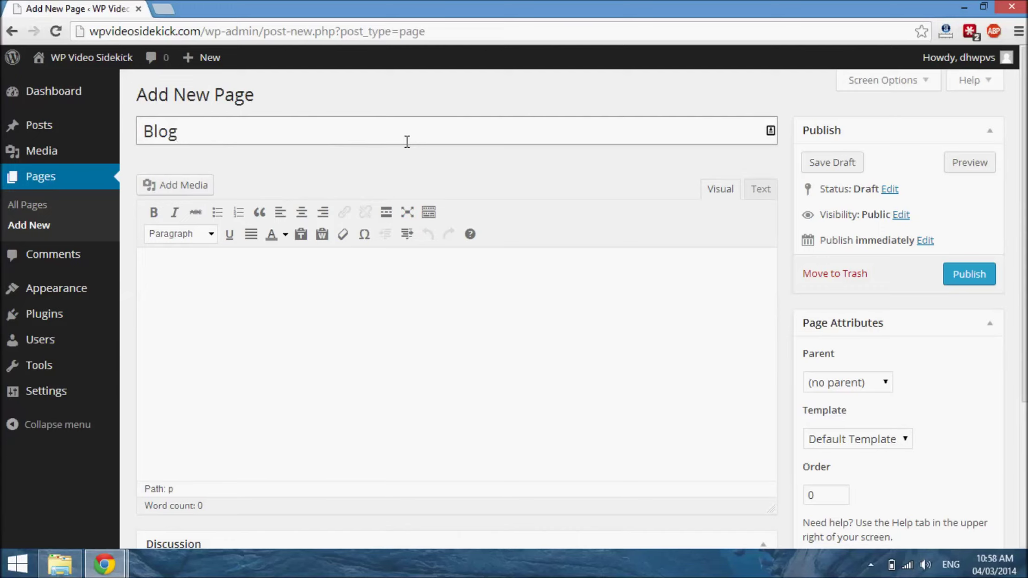
{"action": "left_click", "coordinate": [243, 298]}
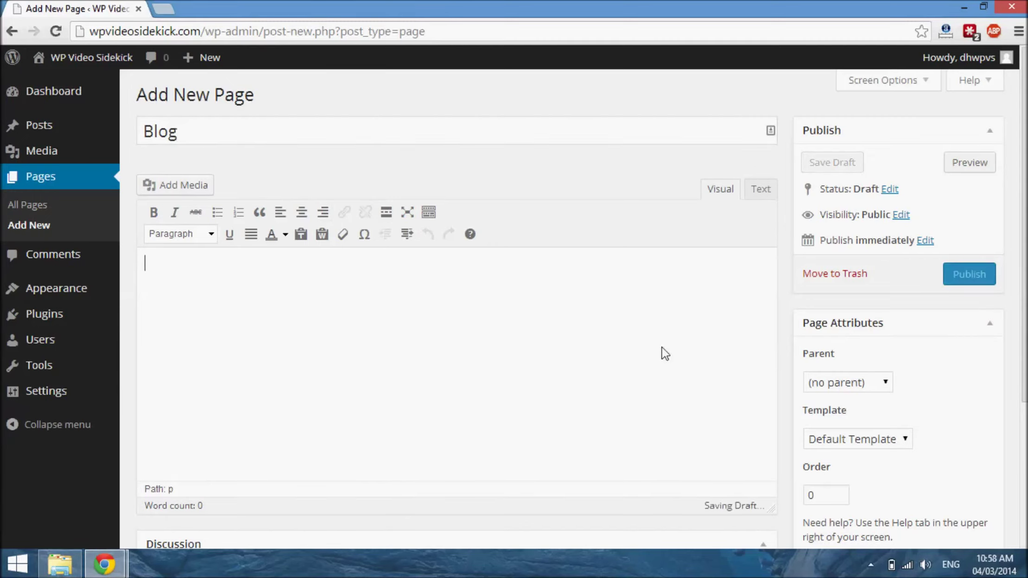
{"action": "scroll", "coordinate": [987, 403], "scroll_direction": "down", "scroll_amount": 2}
{"action": "scroll", "coordinate": [987, 403], "scroll_direction": "down", "scroll_amount": 3}
{"action": "scroll", "coordinate": [985, 341], "scroll_direction": "up", "scroll_amount": 5}
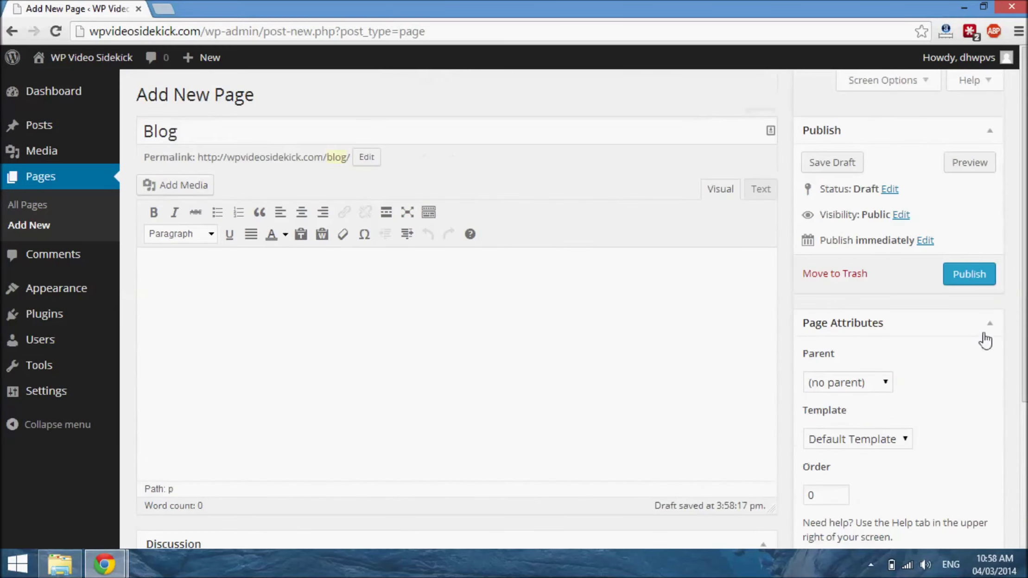
{"action": "left_click", "coordinate": [977, 286]}
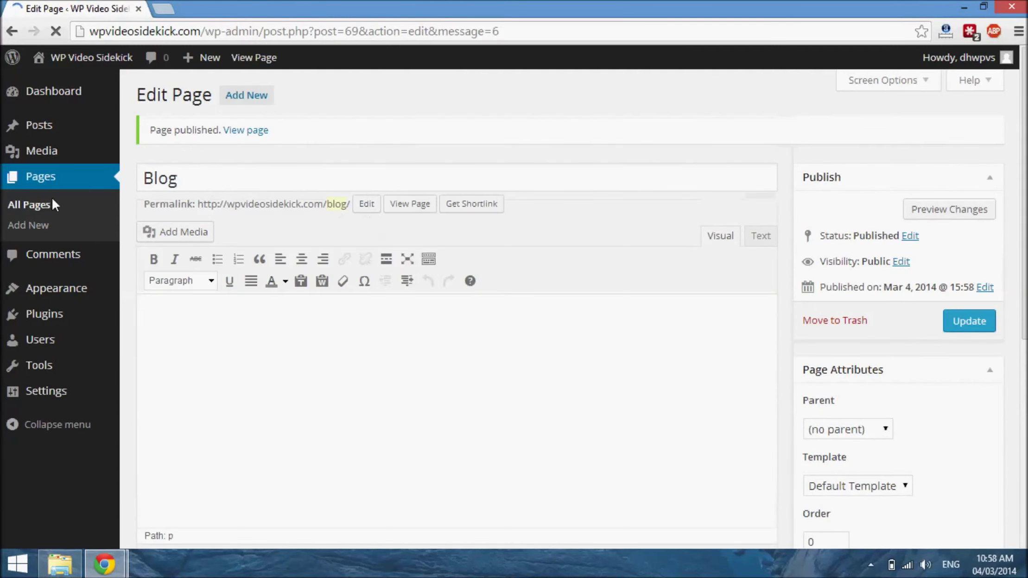
- In Reading settings, choose Blog as the posts page
{"action": "mouse_move", "coordinate": [47, 396]}
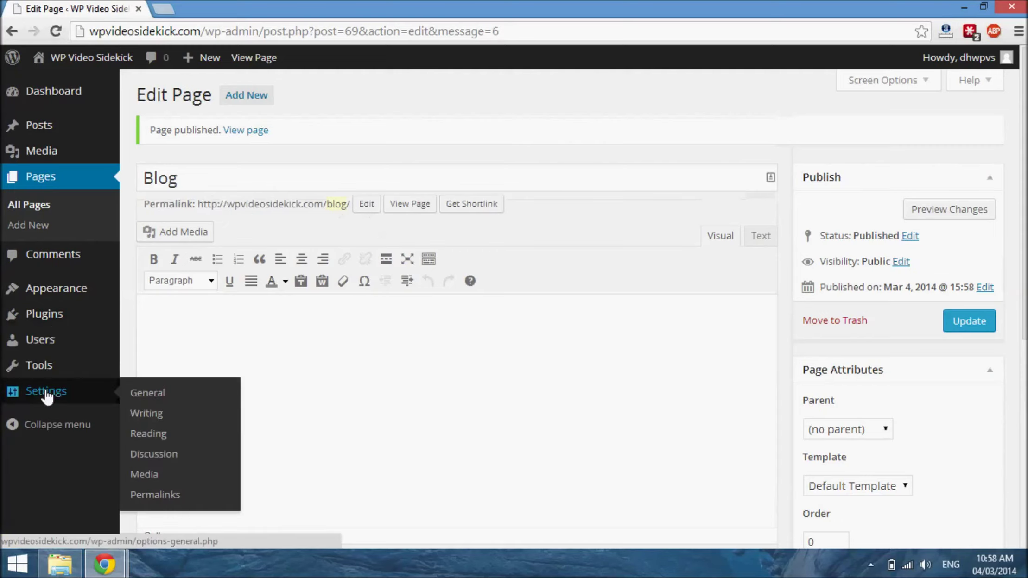
{"action": "left_click", "coordinate": [147, 435]}
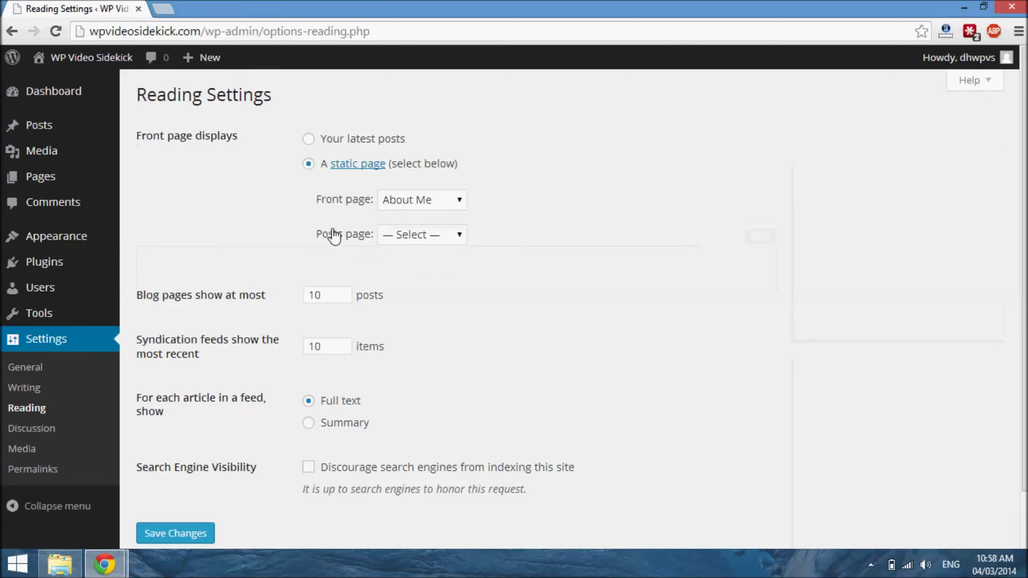
{"action": "left_click", "coordinate": [459, 236]}
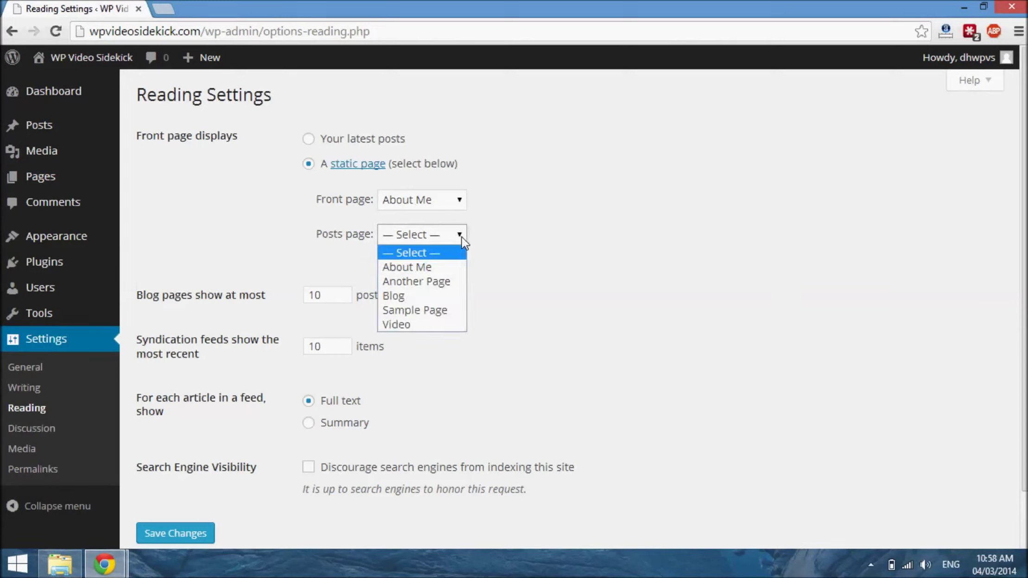
{"action": "left_click", "coordinate": [419, 298]}
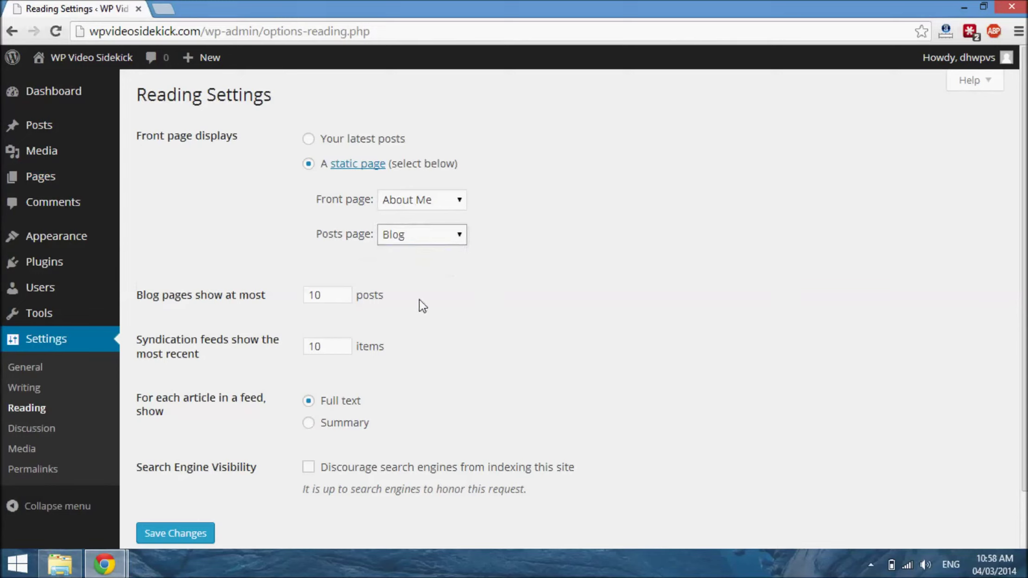
- Lower 'Blog pages show at most' to 5 posts
{"action": "scroll", "coordinate": [637, 407], "scroll_direction": "down", "scroll_amount": 2}
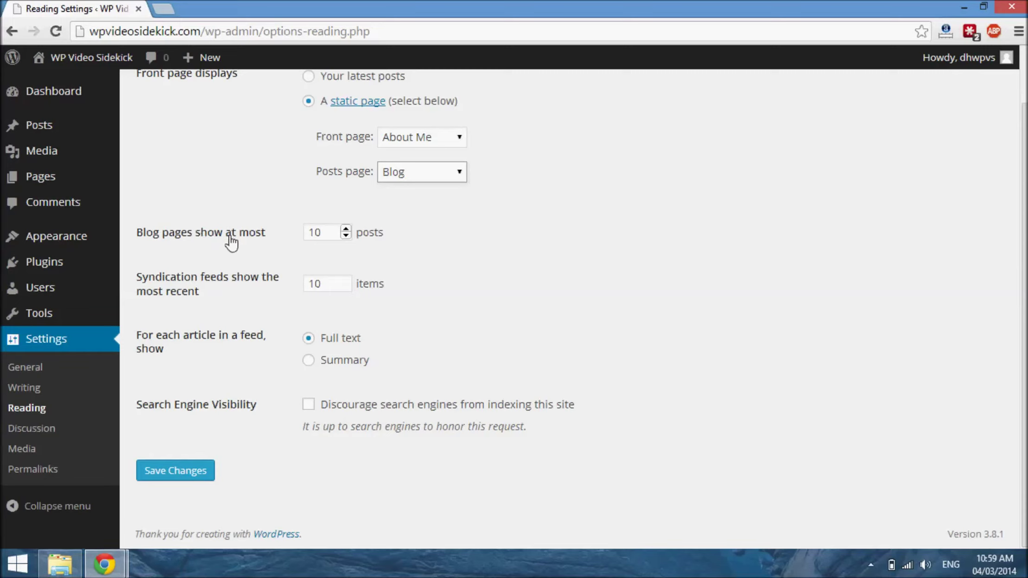
{"action": "left_click", "coordinate": [345, 235]}
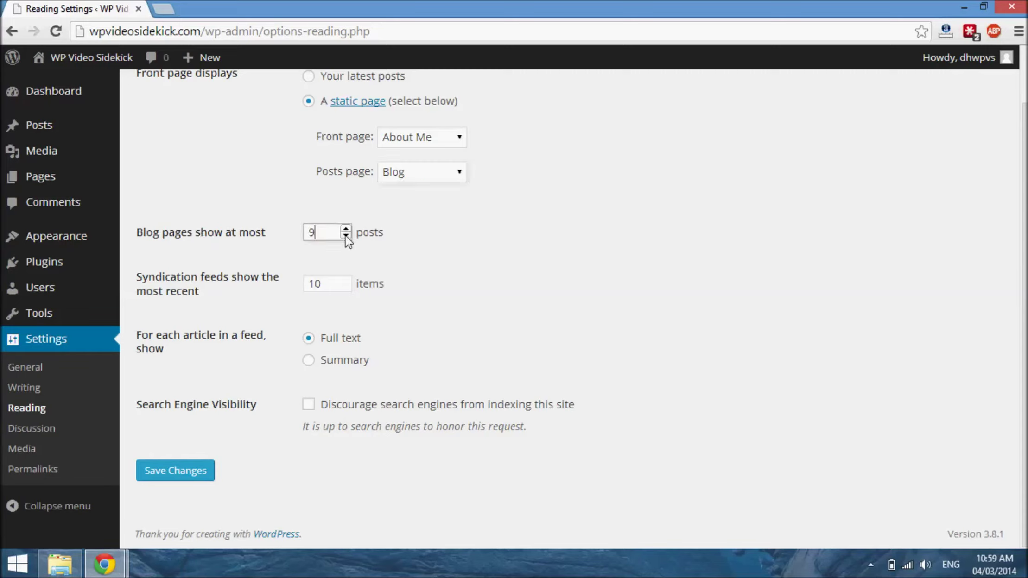
{"action": "left_click", "coordinate": [345, 236]}
{"action": "left_click", "coordinate": [346, 236]}
{"action": "left_click", "coordinate": [345, 235]}
{"action": "left_click", "coordinate": [345, 235]}
{"action": "left_click", "coordinate": [573, 264]}
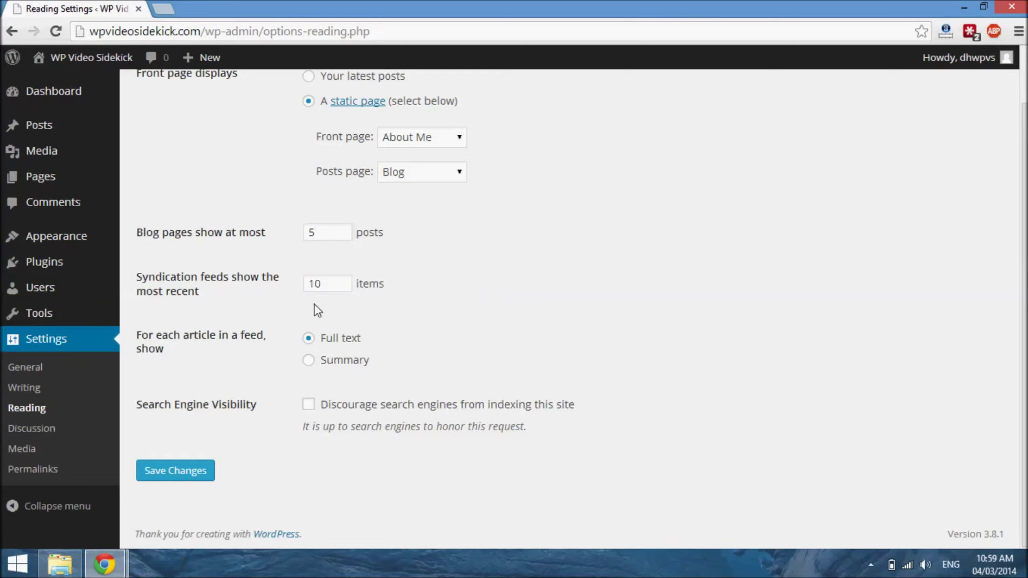
- Lower 'Syndication feeds show the most recent' to 5 items
{"action": "left_click", "coordinate": [345, 280]}
{"action": "left_click", "coordinate": [345, 280]}
{"action": "left_click", "coordinate": [346, 287]}
{"action": "left_click", "coordinate": [346, 286]}
{"action": "left_click", "coordinate": [345, 287]}
{"action": "left_click", "coordinate": [345, 286]}
{"action": "left_click", "coordinate": [346, 287]}
{"action": "left_click", "coordinate": [346, 286]}
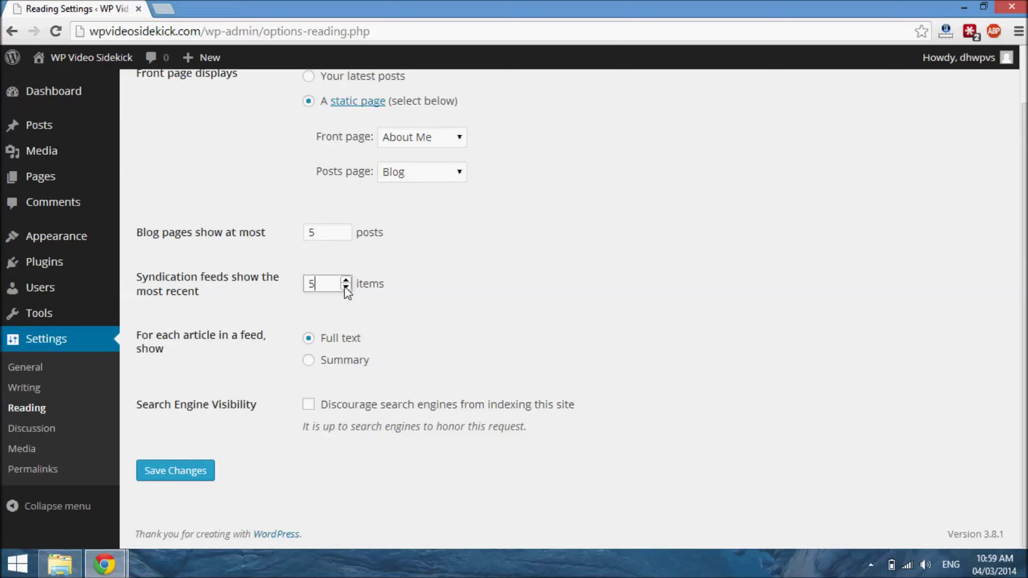
{"action": "left_click", "coordinate": [620, 353]}
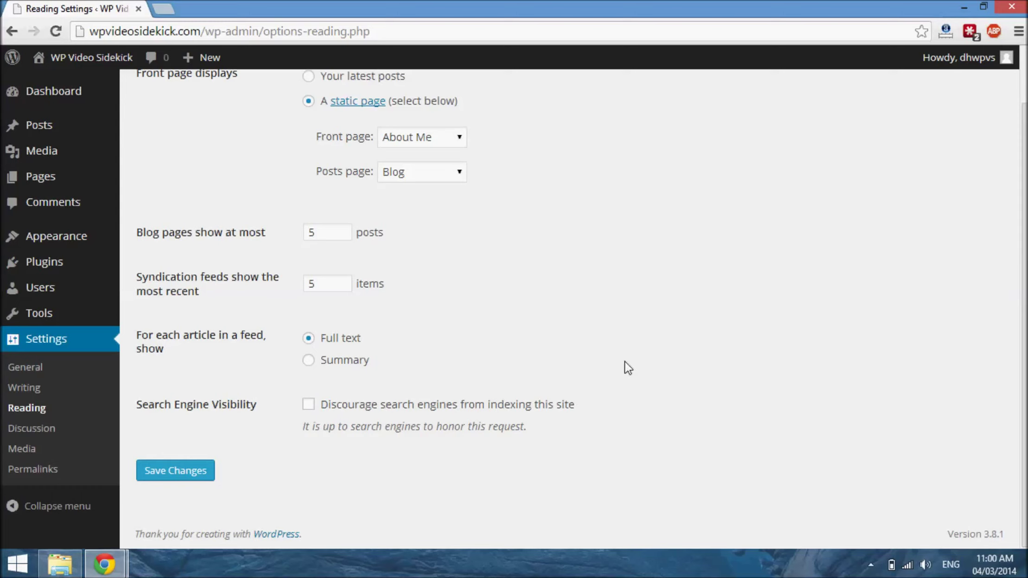
- Save the Reading settings with Blog as posts page and 5-item limits, then go to Appearance > Menus
{"action": "scroll", "coordinate": [626, 363], "scroll_direction": "up", "scroll_amount": 2}
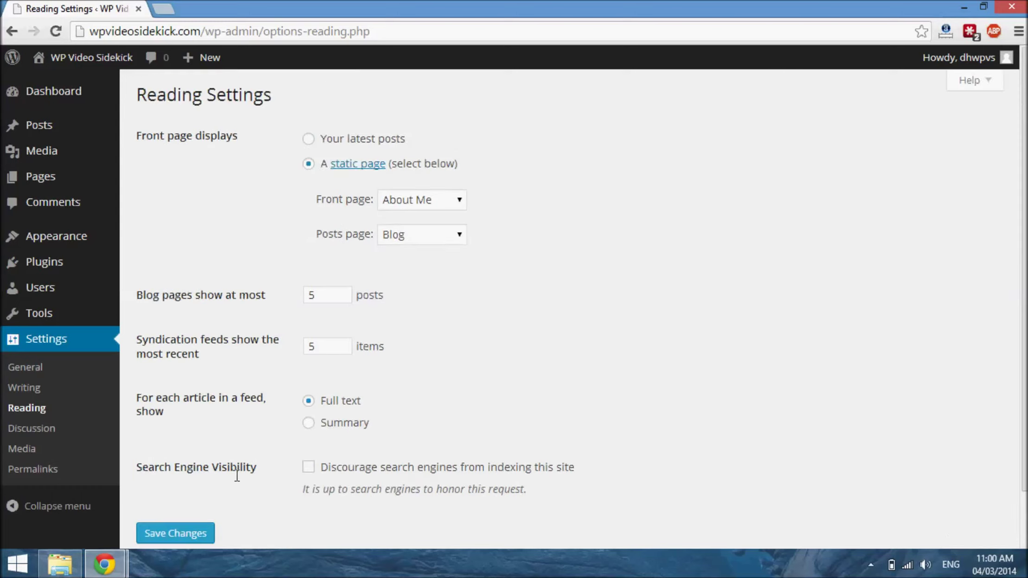
{"action": "left_click", "coordinate": [203, 534]}
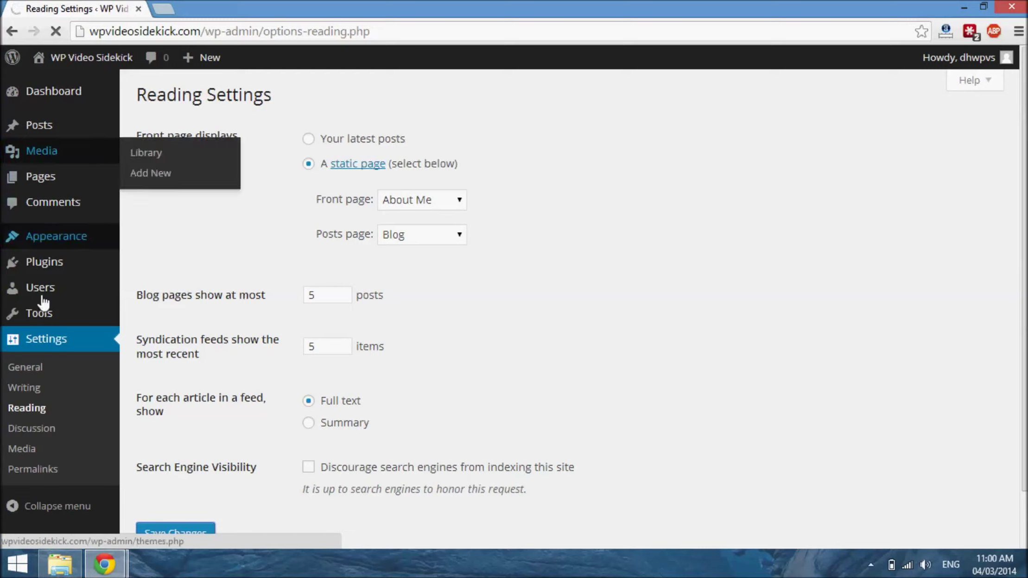
{"action": "mouse_move", "coordinate": [58, 237]}
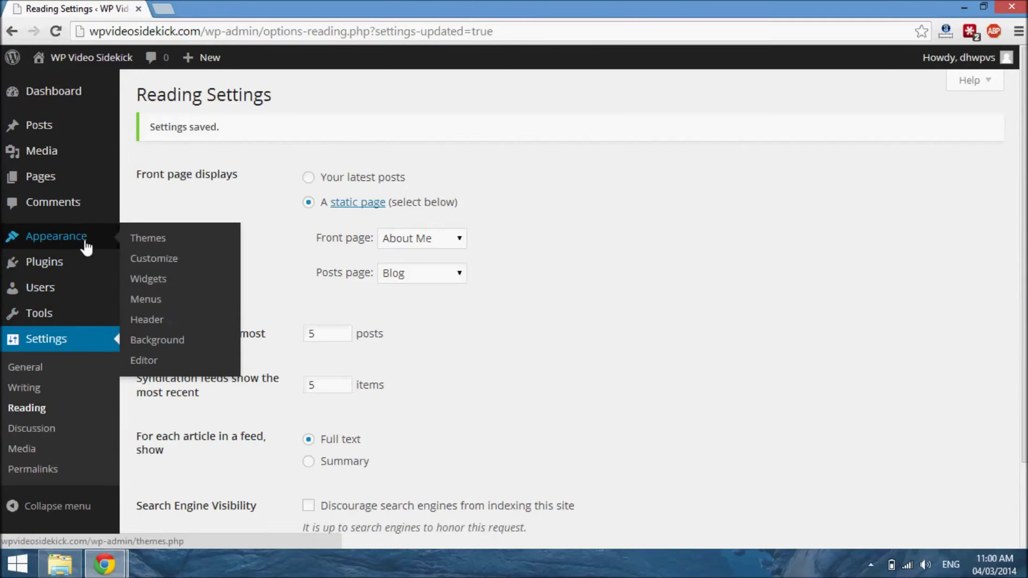
{"action": "left_click", "coordinate": [141, 300]}
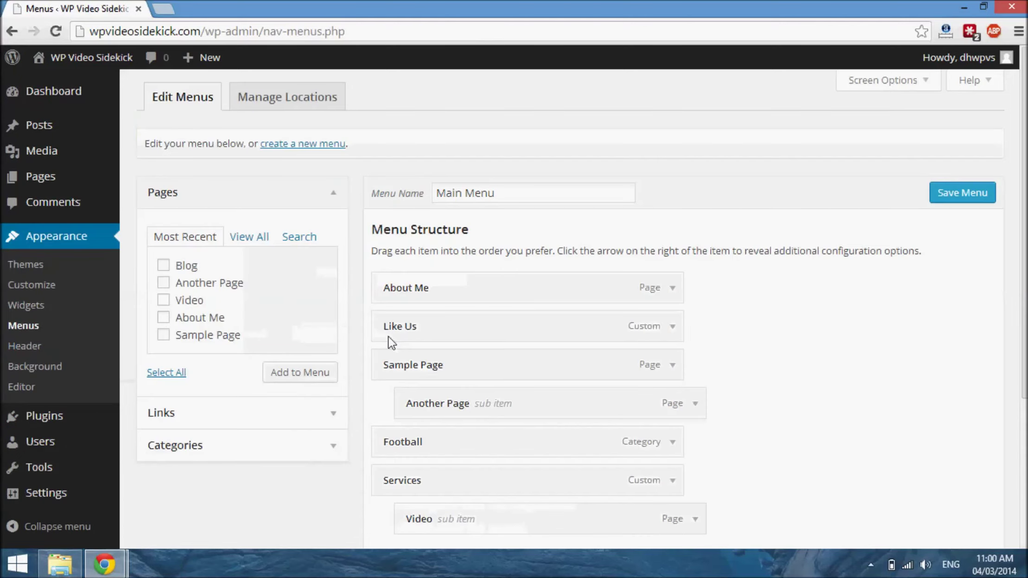
- Add the Blog page to the end of the Main Menu, after Services and Video, and save
{"action": "left_click", "coordinate": [166, 265]}
{"action": "left_click", "coordinate": [289, 376]}
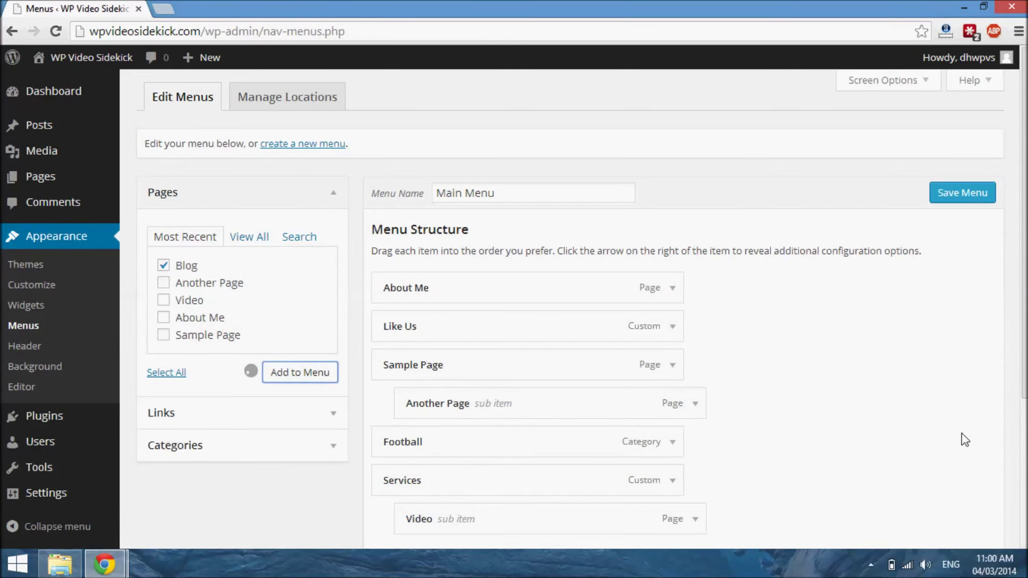
{"action": "scroll", "coordinate": [695, 203], "scroll_direction": "down", "scroll_amount": 3}
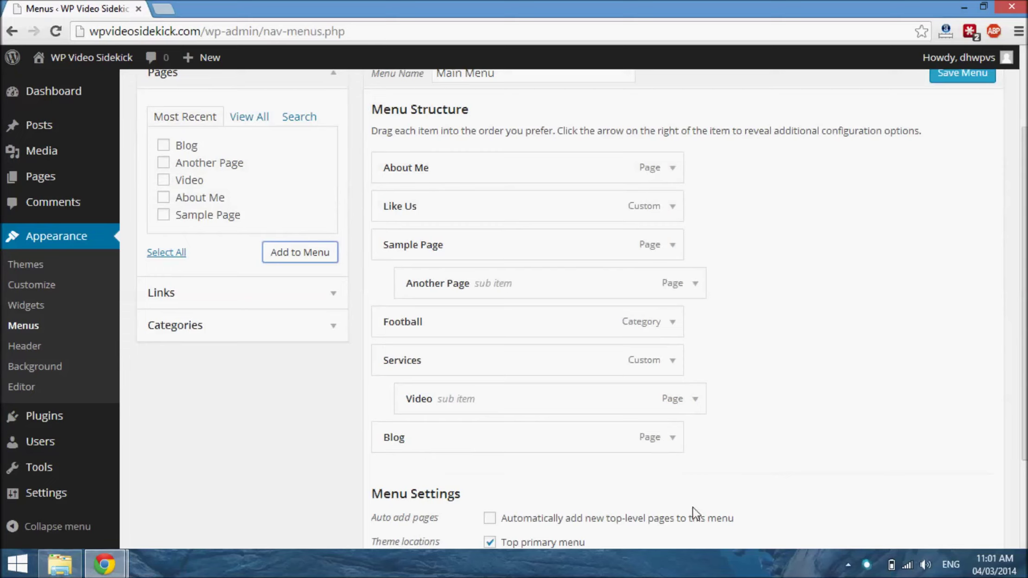
{"action": "mouse_move", "coordinate": [484, 446]}
{"action": "left_mouse_down"}
{"action": "mouse_move", "coordinate": [497, 193]}
{"action": "mouse_move", "coordinate": [470, 474]}
{"action": "mouse_move", "coordinate": [489, 447]}
{"action": "left_mouse_up"}
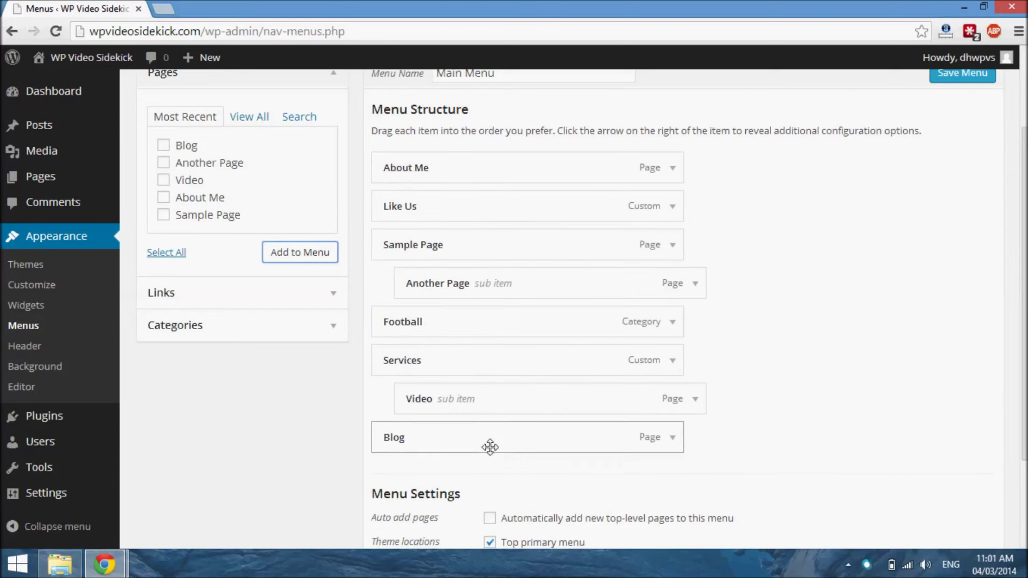
{"action": "left_click", "coordinate": [973, 74]}
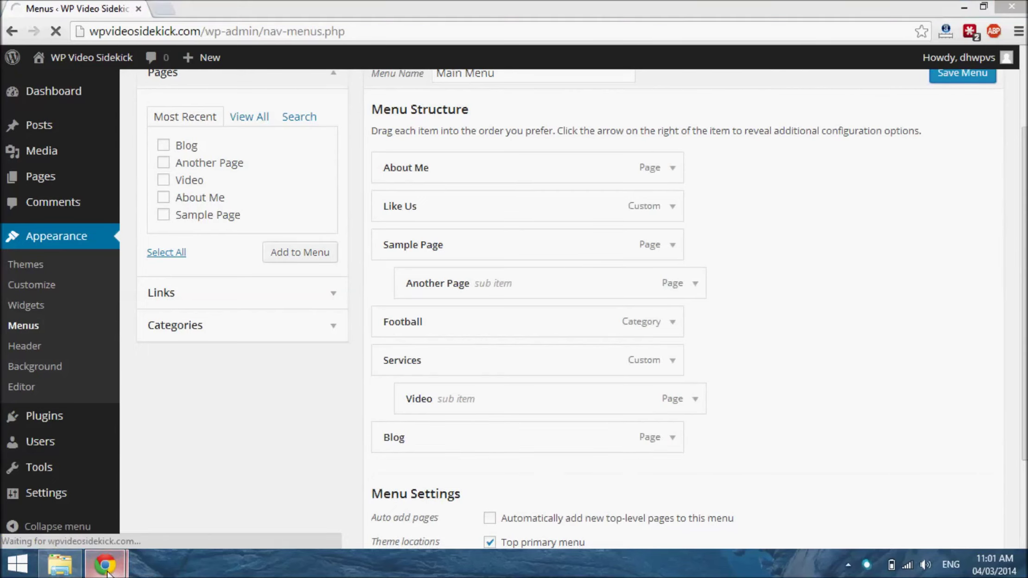
{"action": "mouse_move", "coordinate": [104, 564]}
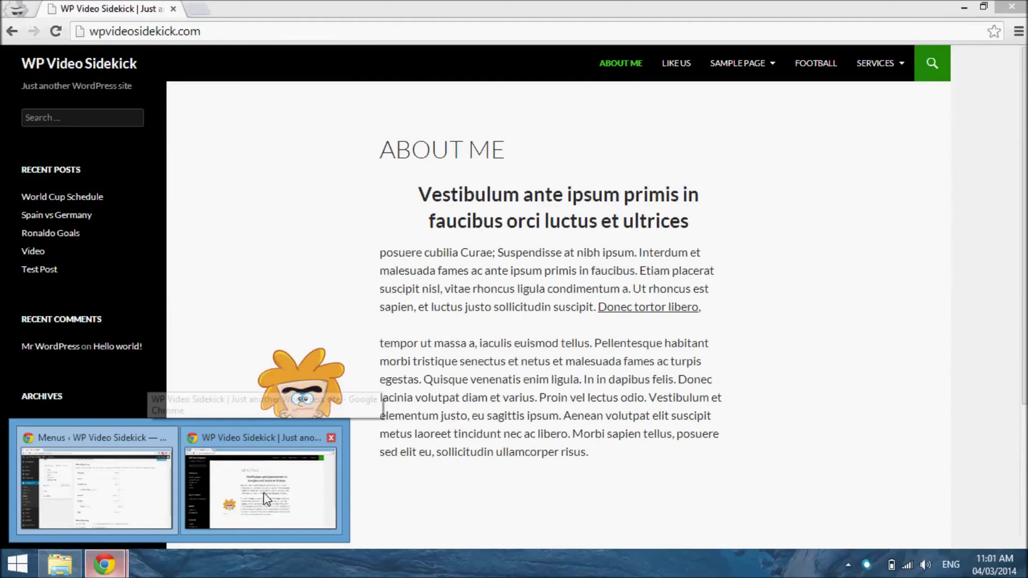
- Reload the live site so the updated top menu with BLOG appears
{"action": "left_click", "coordinate": [263, 493]}
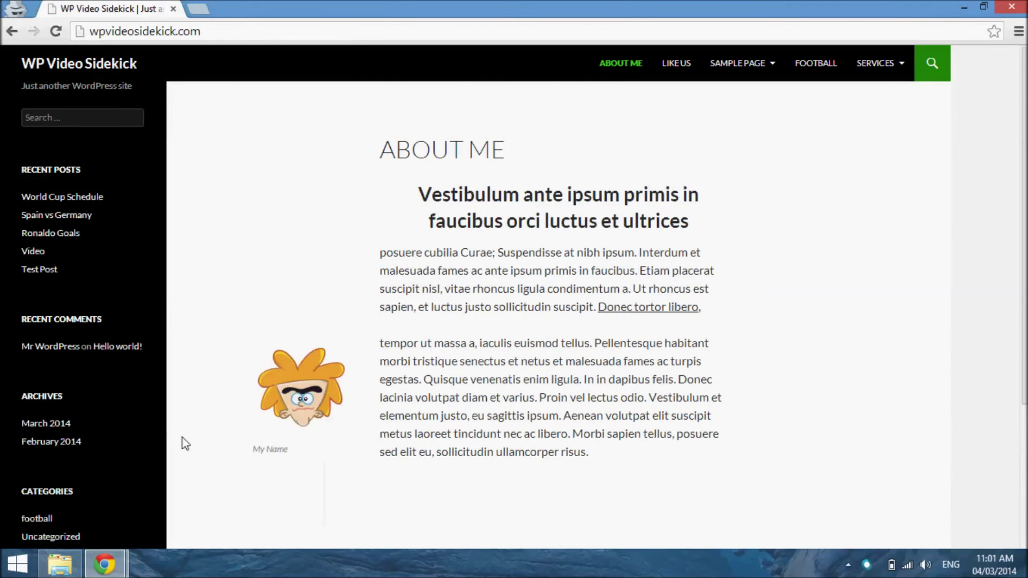
{"action": "left_click", "coordinate": [56, 31]}
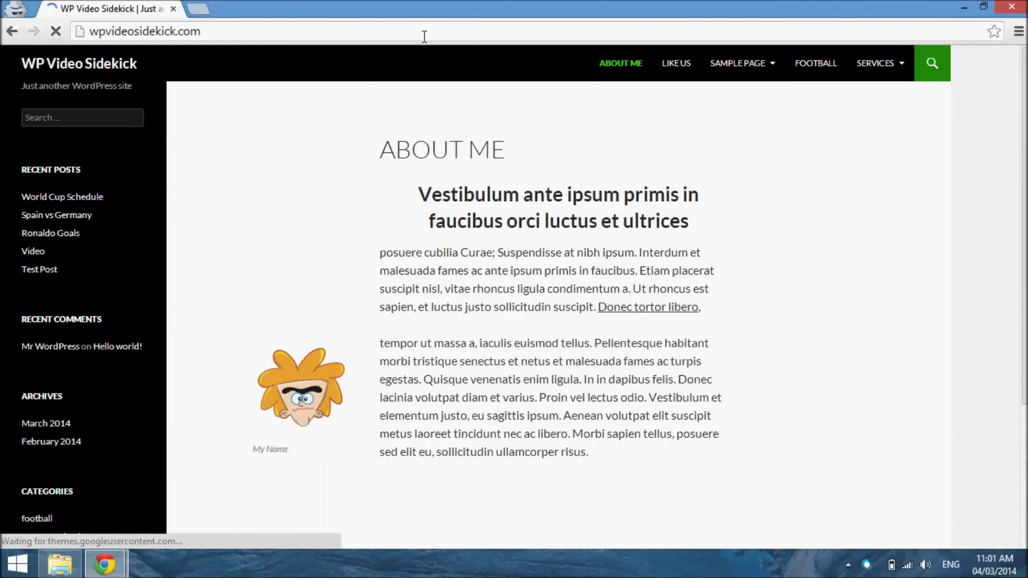
{"action": "mouse_move", "coordinate": [104, 563]}
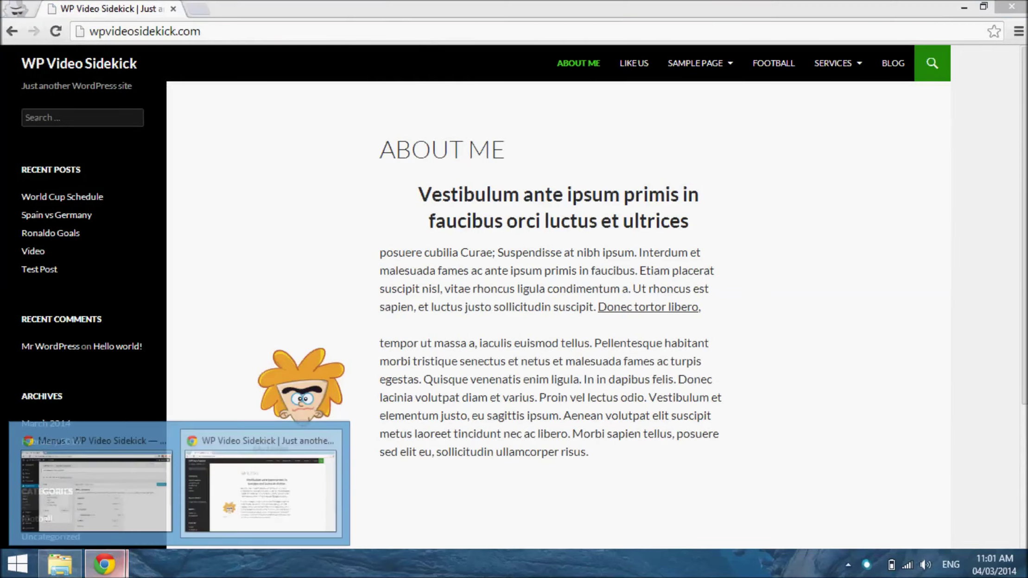
{"action": "left_click", "coordinate": [104, 503]}
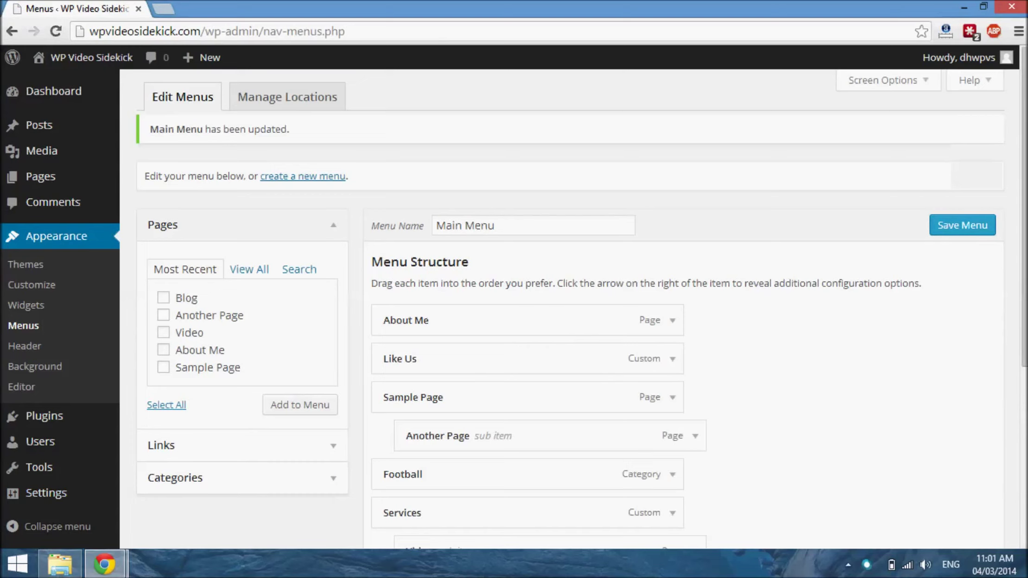
{"action": "scroll", "coordinate": [1021, 338], "scroll_direction": "down", "scroll_amount": 3}
{"action": "scroll", "coordinate": [1021, 337], "scroll_direction": "down", "scroll_amount": 1}
{"action": "scroll", "coordinate": [1021, 338], "scroll_direction": "up", "scroll_amount": 3}
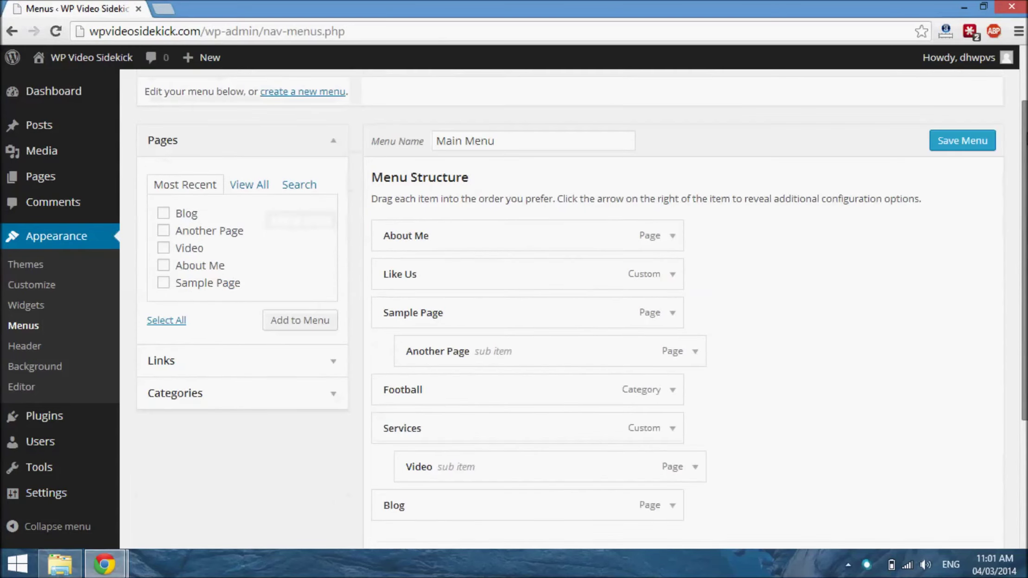
{"action": "scroll", "coordinate": [1020, 338], "scroll_direction": "up", "scroll_amount": 2}
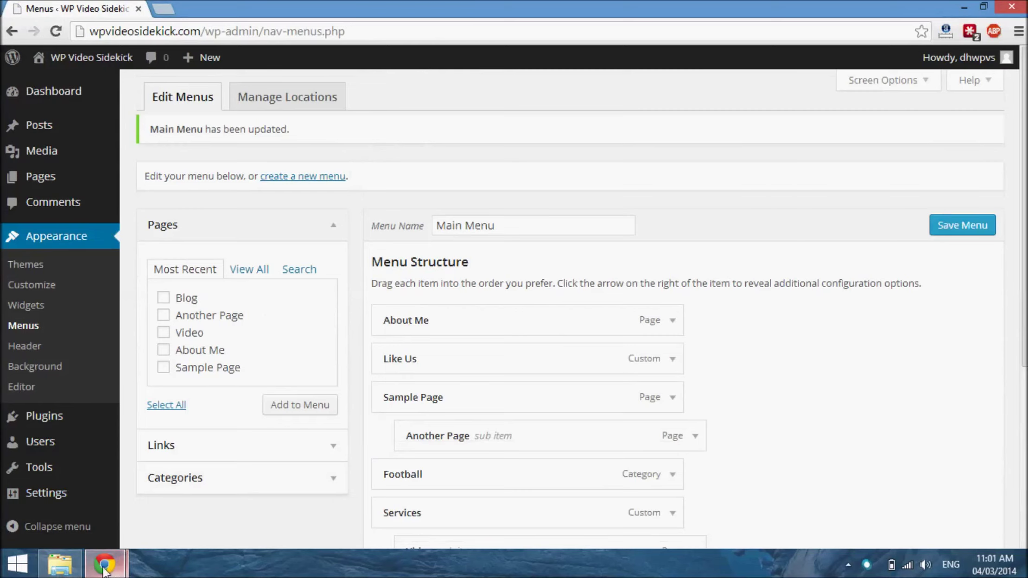
{"action": "mouse_move", "coordinate": [104, 570]}
{"action": "left_click", "coordinate": [213, 492]}
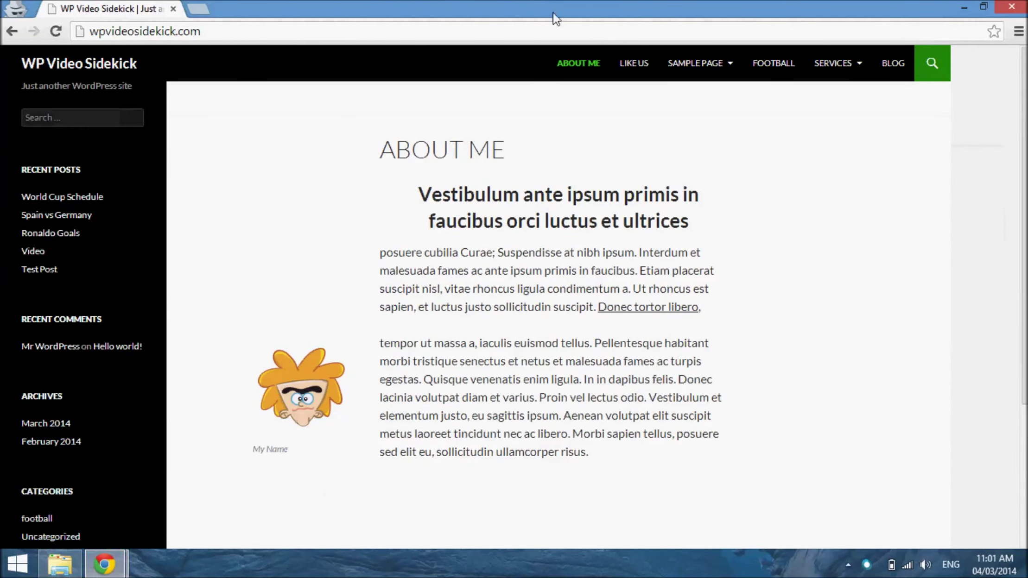
{"action": "left_click", "coordinate": [56, 31]}
- Open BLOG from the site's top menu and scroll through its posts
{"action": "left_click", "coordinate": [901, 64]}
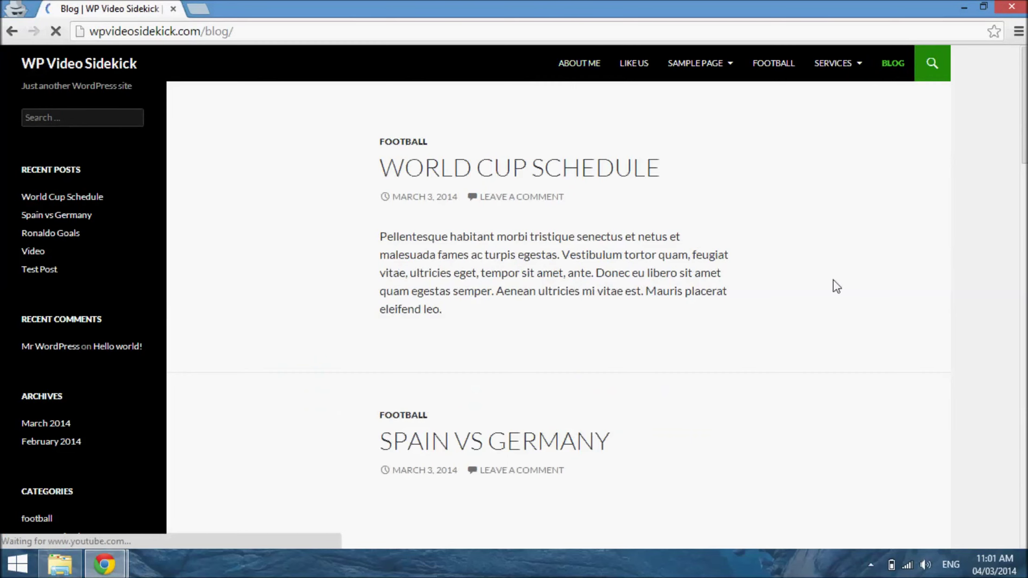
{"action": "scroll", "coordinate": [836, 286], "scroll_direction": "down", "scroll_amount": 15}
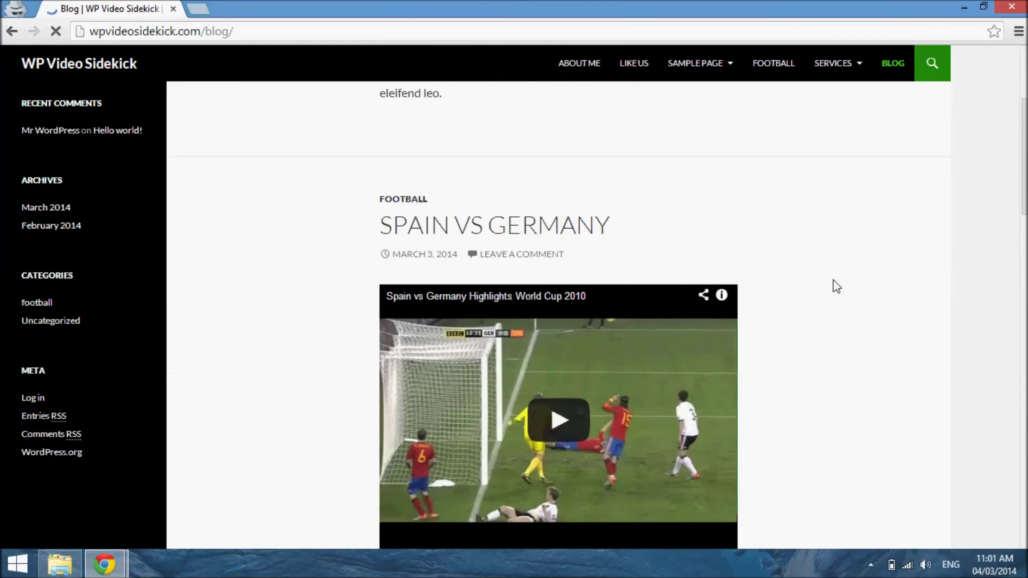
{"action": "scroll", "coordinate": [836, 286], "scroll_direction": "down", "scroll_amount": 10}
{"action": "scroll", "coordinate": [836, 286], "scroll_direction": "up", "scroll_amount": 15}
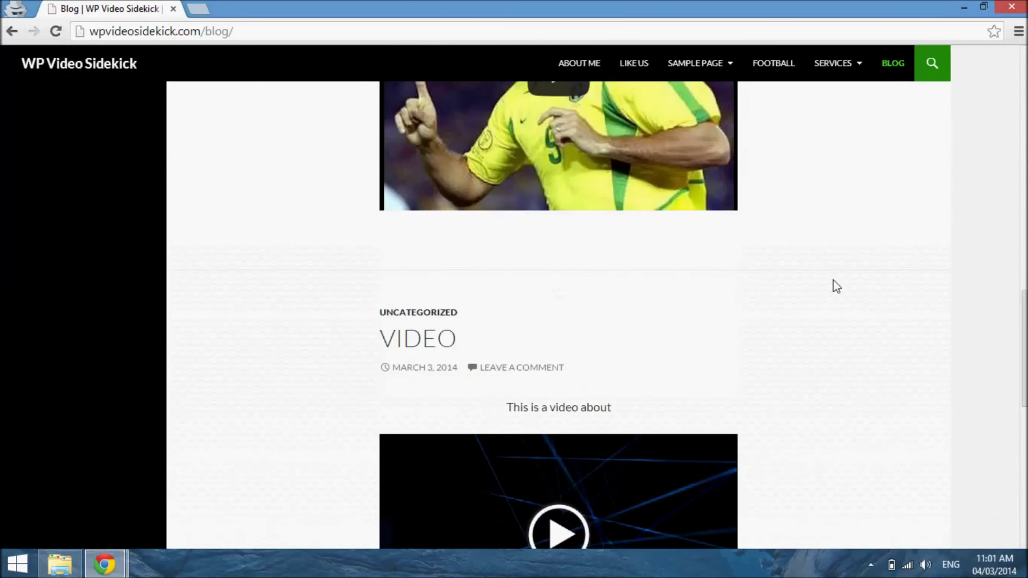
{"action": "scroll", "coordinate": [836, 287], "scroll_direction": "up", "scroll_amount": 15}
{"action": "scroll", "coordinate": [836, 287], "scroll_direction": "down", "scroll_amount": 10}
{"action": "scroll", "coordinate": [836, 286], "scroll_direction": "up", "scroll_amount": 10}
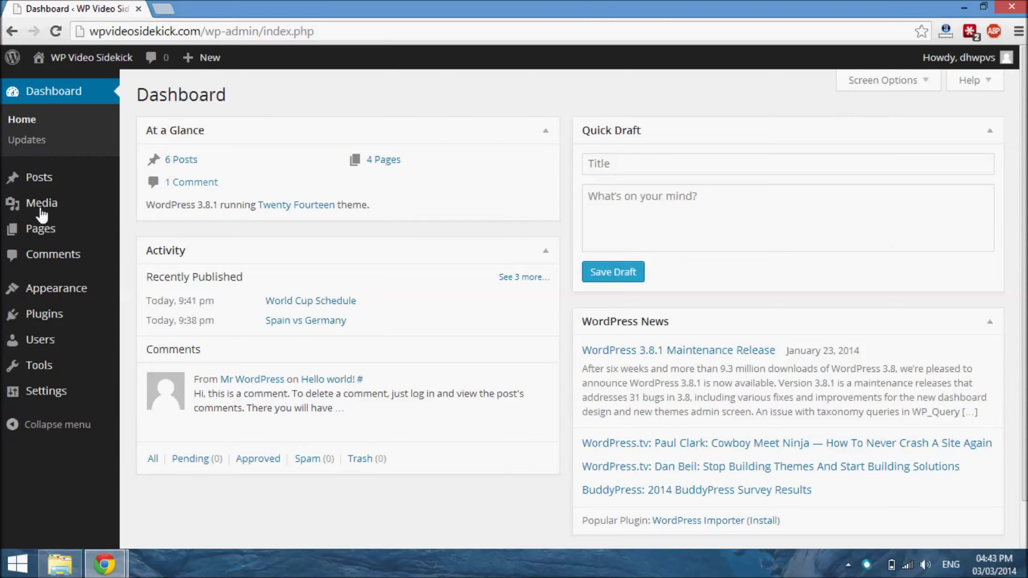
- Go to Appearance > Menus from the Dashboard
{"action": "mouse_move", "coordinate": [61, 292]}
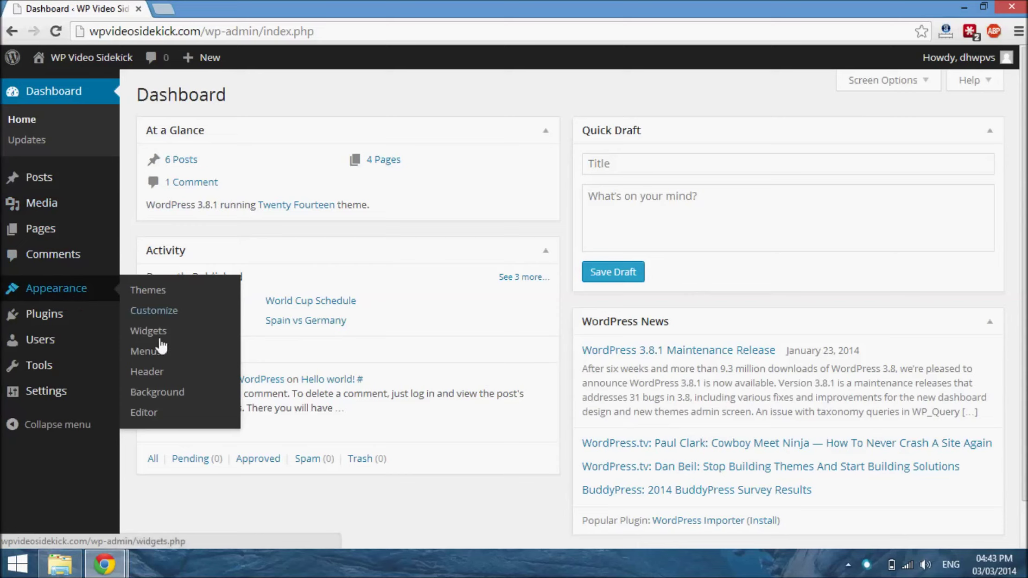
{"action": "left_click", "coordinate": [151, 351]}
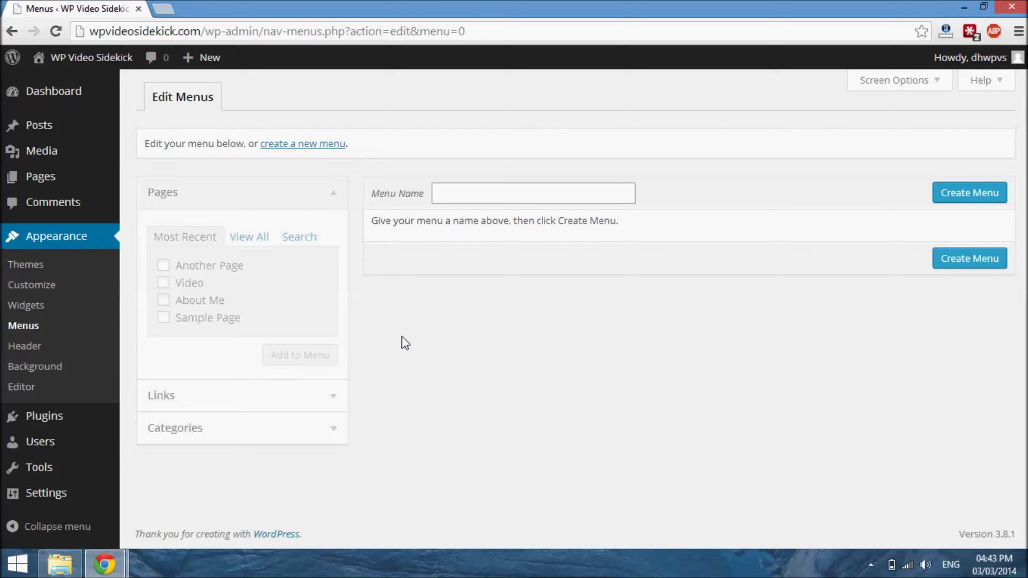
- Bring up the WP Video Sidekick live site window to view its top bar pages
{"action": "left_click", "coordinate": [104, 564]}
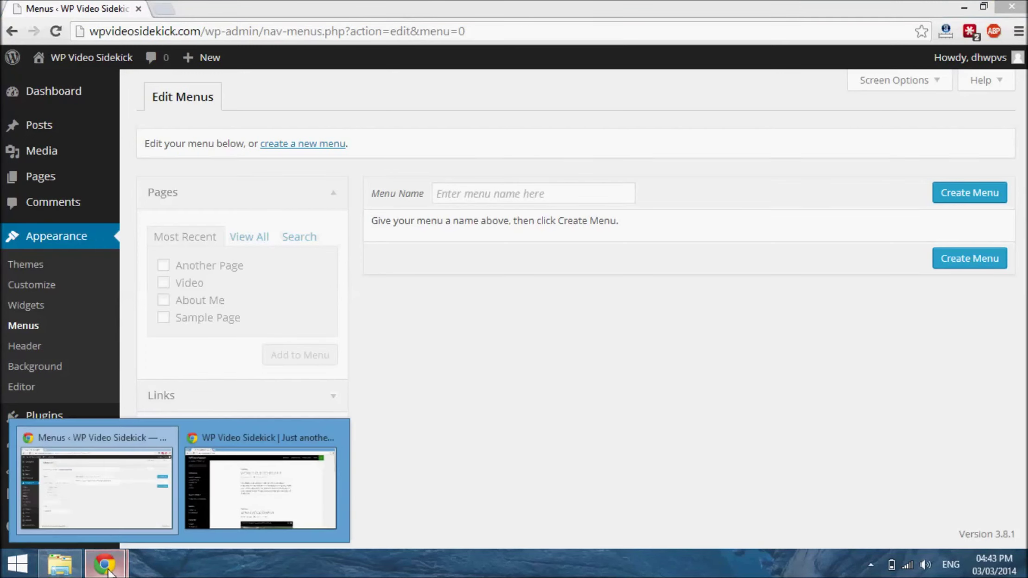
{"action": "left_click", "coordinate": [244, 485]}
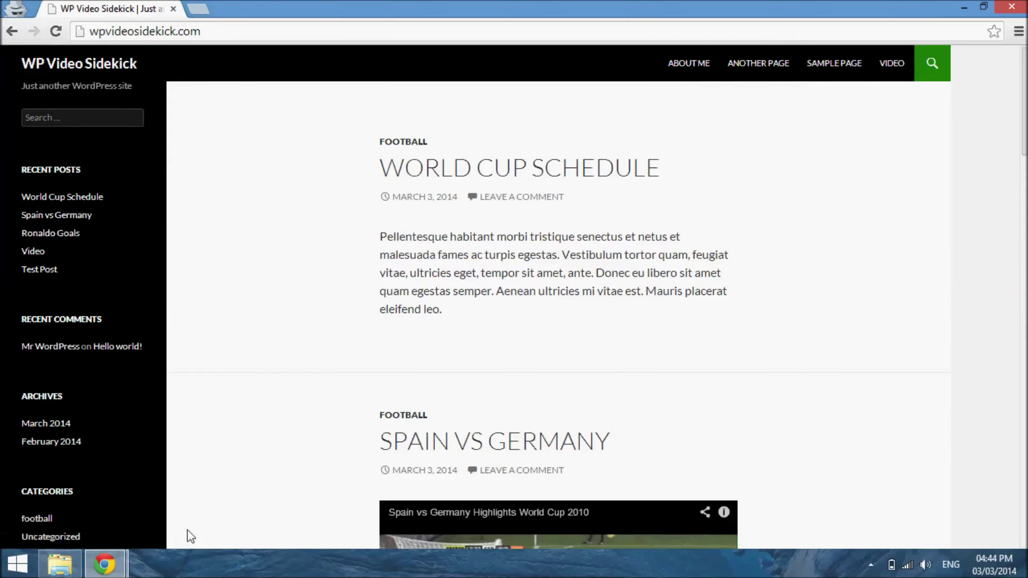
- Back in the Menus editor, create a menu named 'Main Menu'
{"action": "mouse_move", "coordinate": [102, 564]}
{"action": "left_click", "coordinate": [109, 498]}
{"action": "mouse_move", "coordinate": [114, 494]}
{"action": "left_click", "coordinate": [467, 198]}
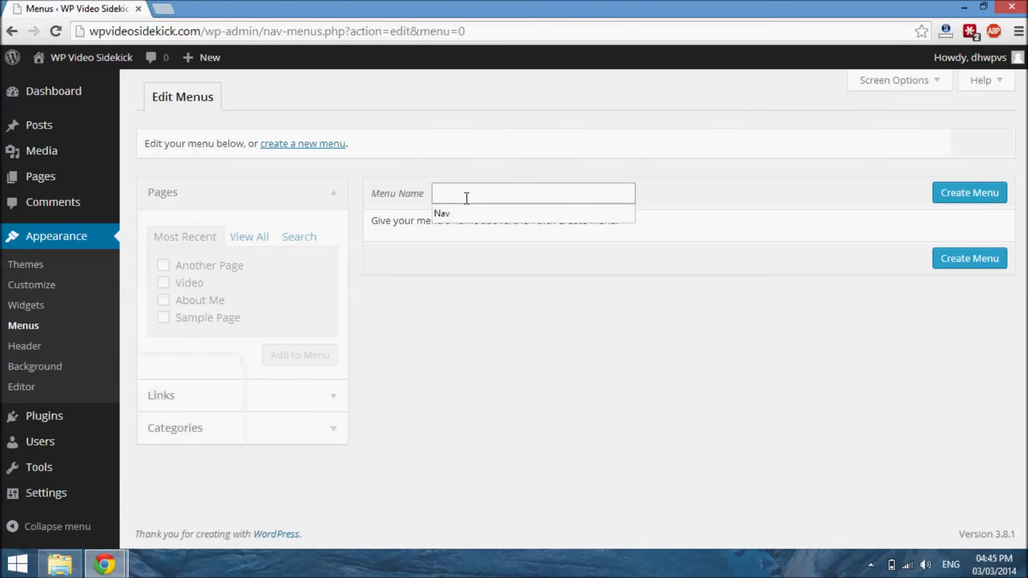
{"action": "left_click", "coordinate": [447, 260]}
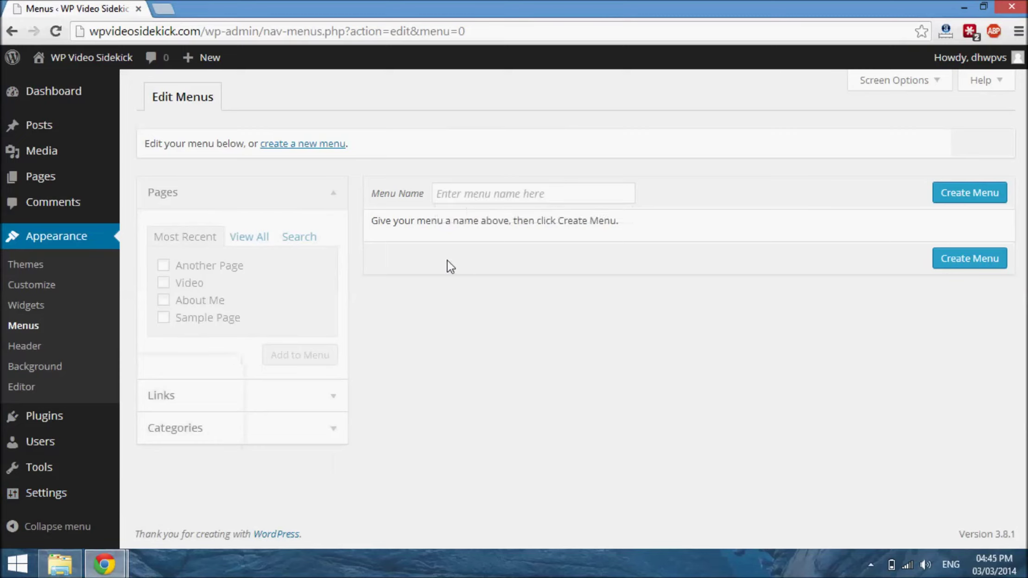
{"action": "left_click", "coordinate": [477, 202]}
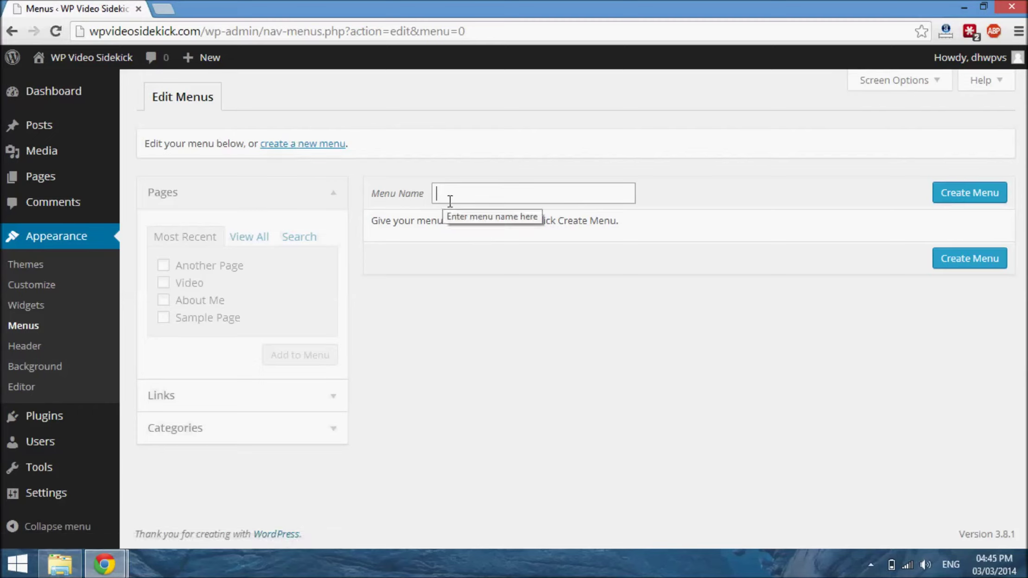
{"action": "type", "text": "Main Menu"}
{"action": "left_click", "coordinate": [989, 194]}
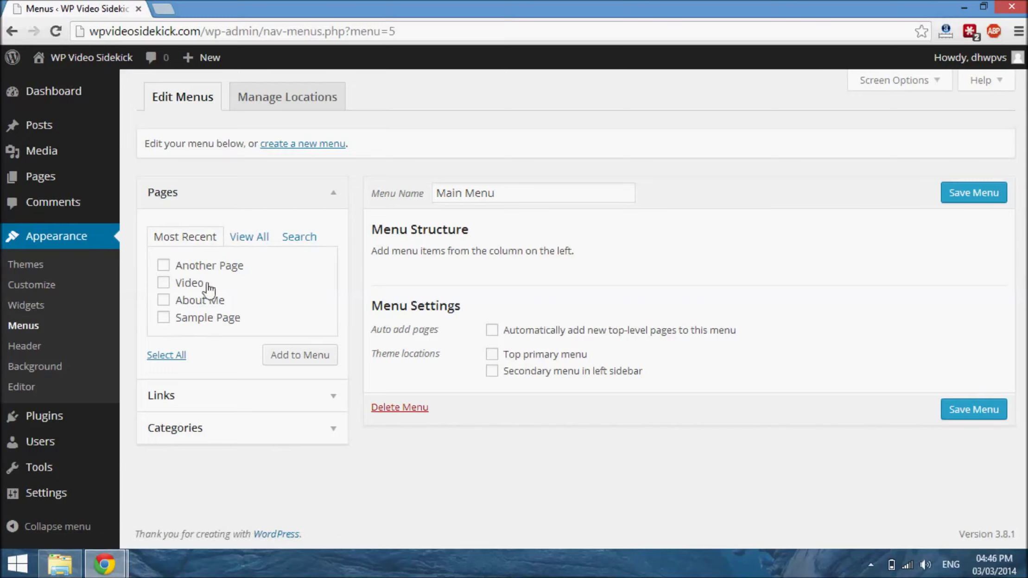
- Tick Another Page, Video and Sample Page in the Pages box and add them to Main Menu
{"action": "left_click", "coordinate": [163, 266]}
{"action": "left_click", "coordinate": [165, 281]}
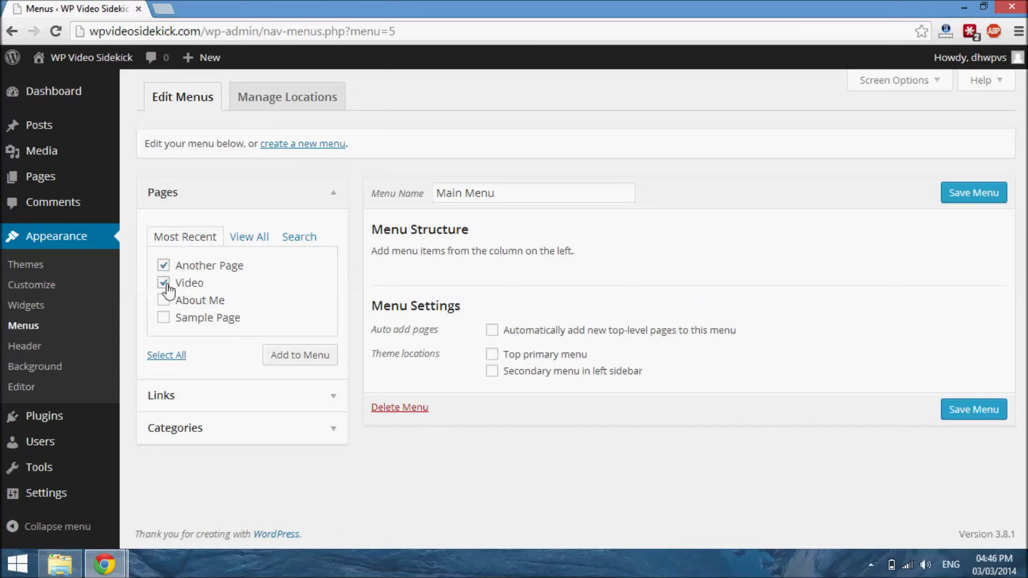
{"action": "left_click", "coordinate": [163, 318]}
{"action": "left_click", "coordinate": [308, 357]}
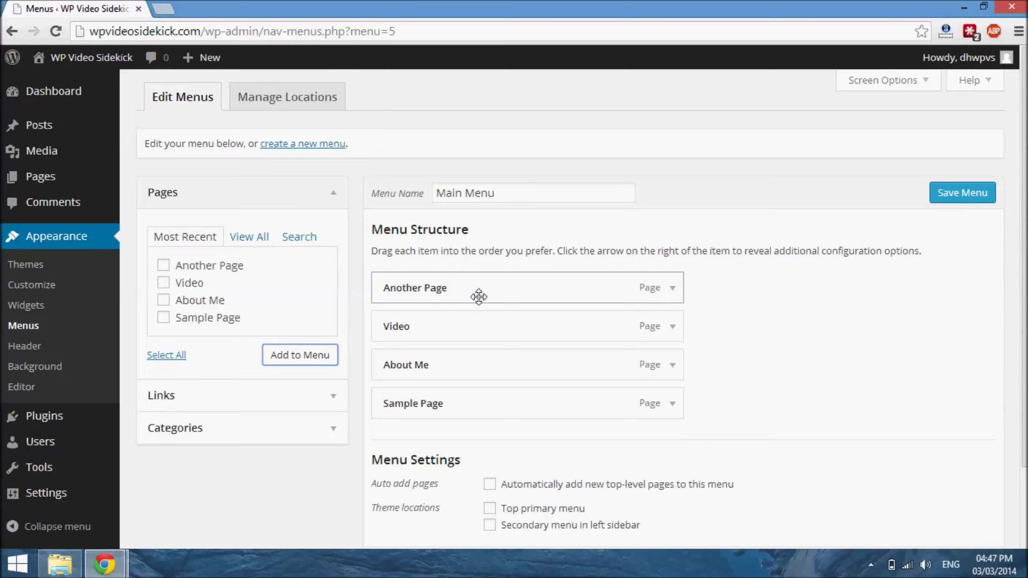
- Drag Another Page below Sample Page and indent it as Sample Page's sub item
{"action": "left_click_drag", "start_coordinate": [478, 297], "coordinate": [478, 407]}
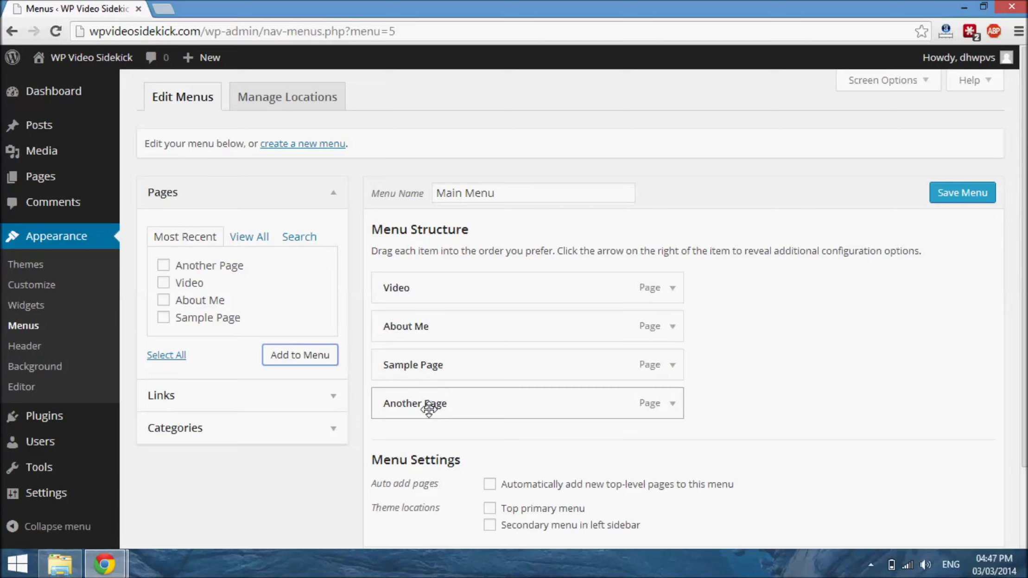
{"action": "left_click_drag", "start_coordinate": [430, 408], "coordinate": [469, 408]}
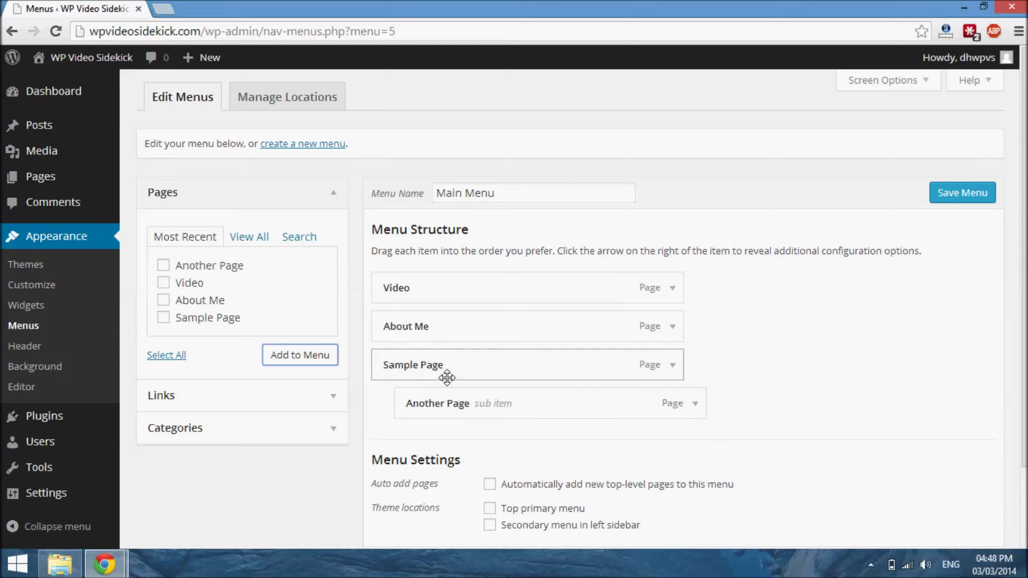
{"action": "left_click_drag", "start_coordinate": [1024, 142], "coordinate": [1025, 154]}
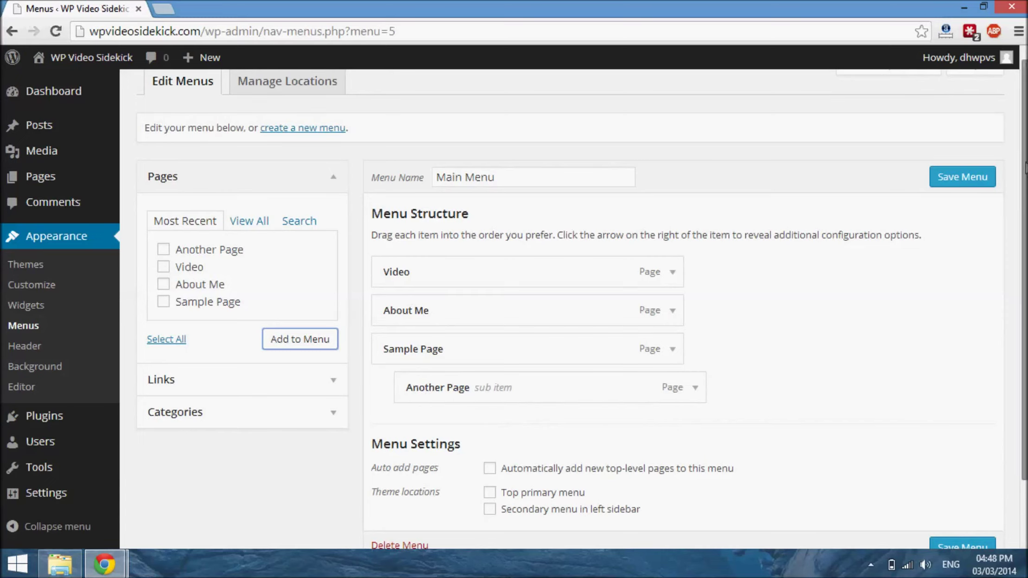
{"action": "left_click_drag", "start_coordinate": [1025, 161], "coordinate": [1025, 186]}
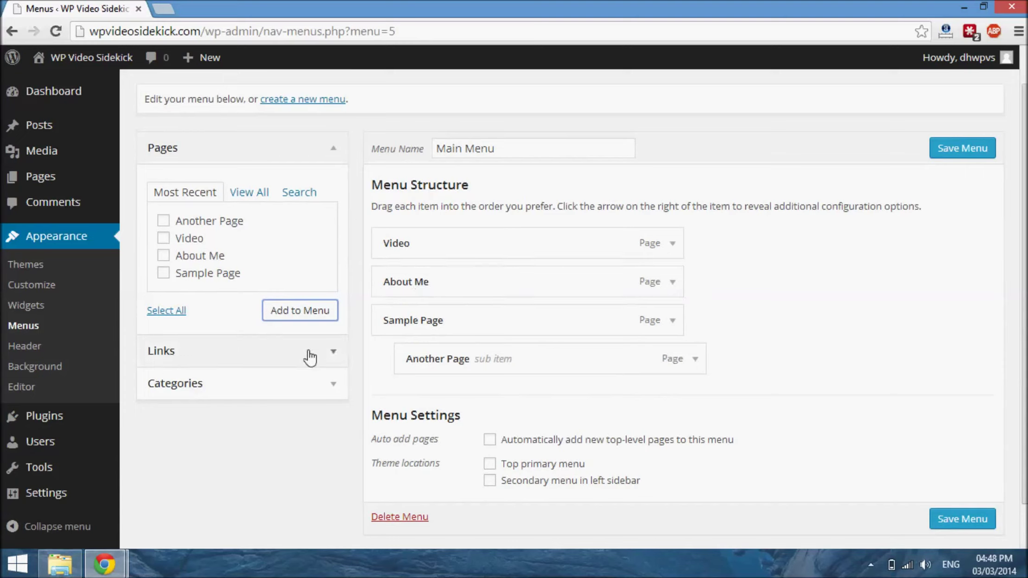
- Fill in a custom link with URL facebook.com and link text Like Us
{"action": "left_click", "coordinate": [256, 359]}
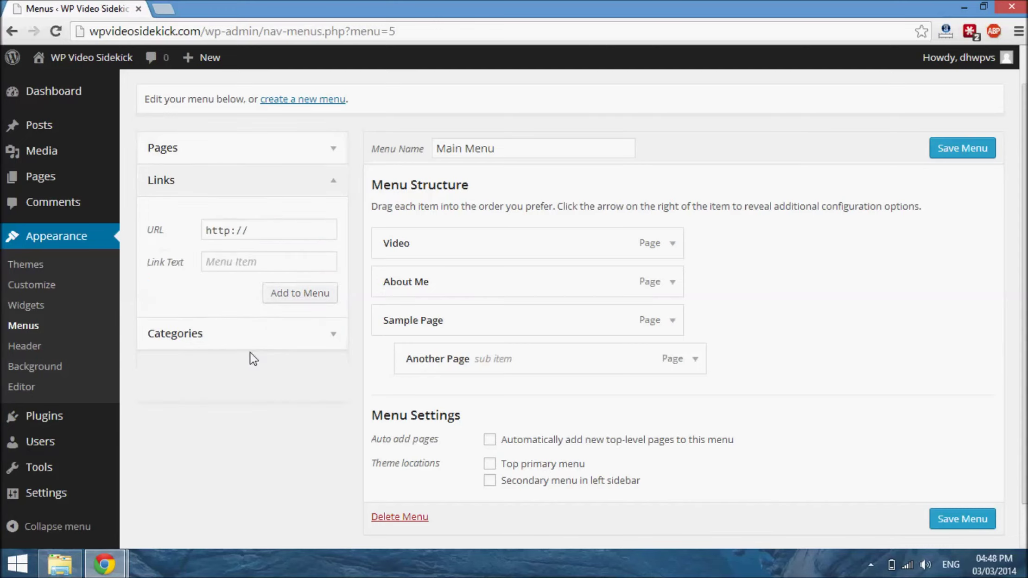
{"action": "left_click", "coordinate": [270, 184]}
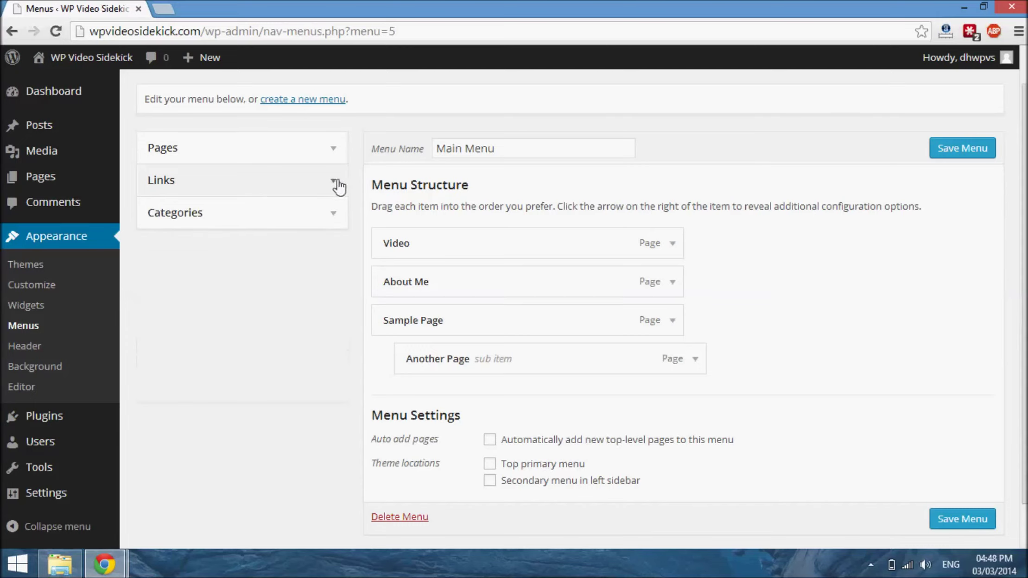
{"action": "left_click", "coordinate": [338, 186]}
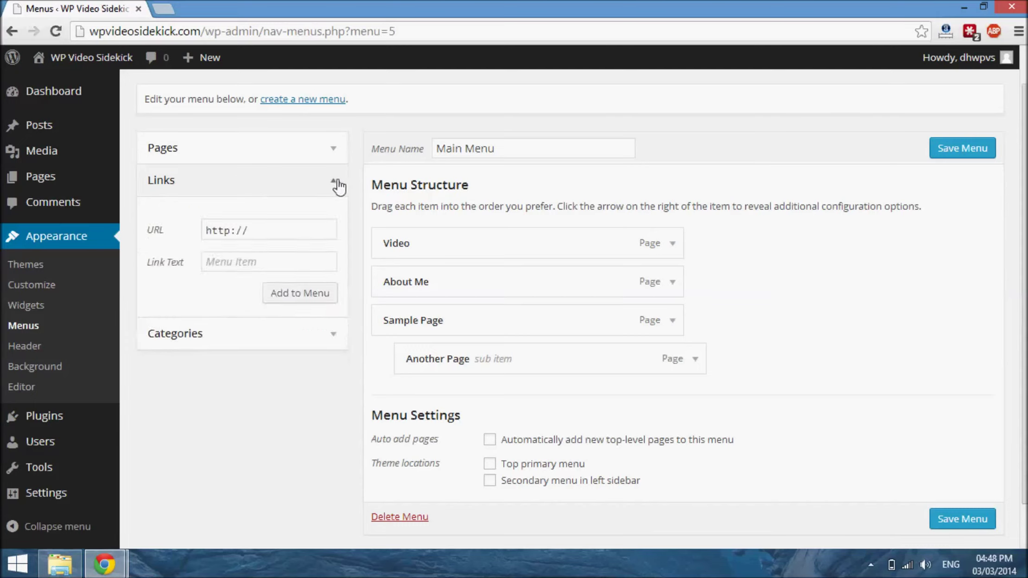
{"action": "left_click", "coordinate": [264, 233]}
{"action": "type", "text": "face"}
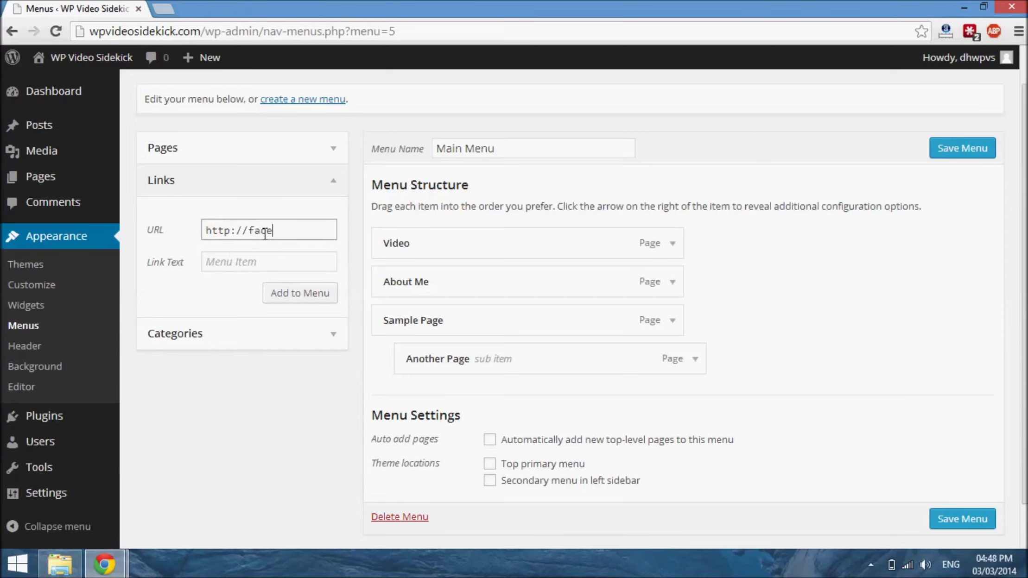
{"action": "type", "text": "book.com"}
{"action": "left_click", "coordinate": [232, 268]}
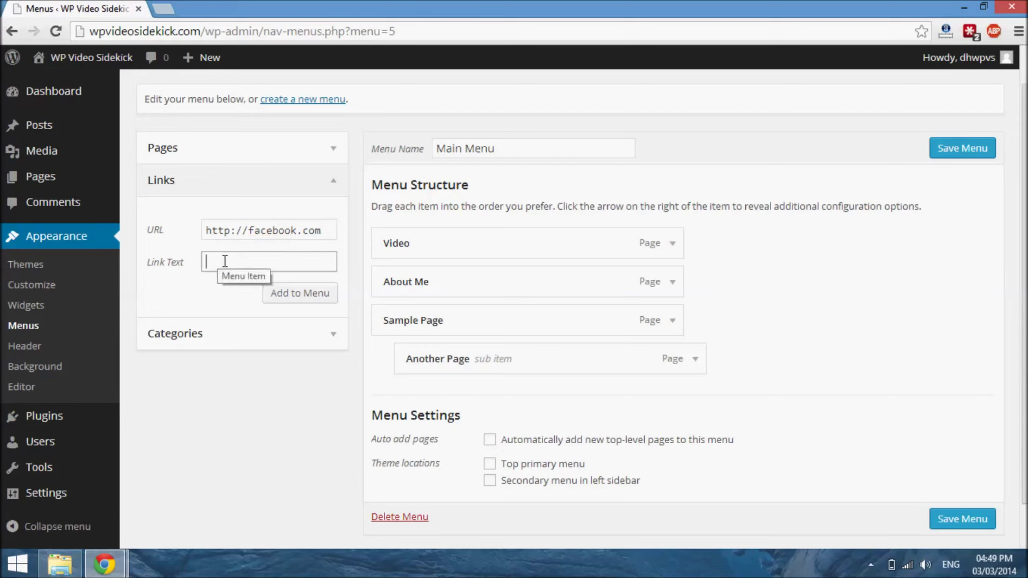
{"action": "type", "text": "Fa"}
{"action": "key", "text": "BackSpace"}
{"action": "key", "text": "BackSpace"}
{"action": "type", "text": "Like Us"}
- Add the Like Us link to Main Menu and move it right after About Me
{"action": "left_click", "coordinate": [313, 298]}
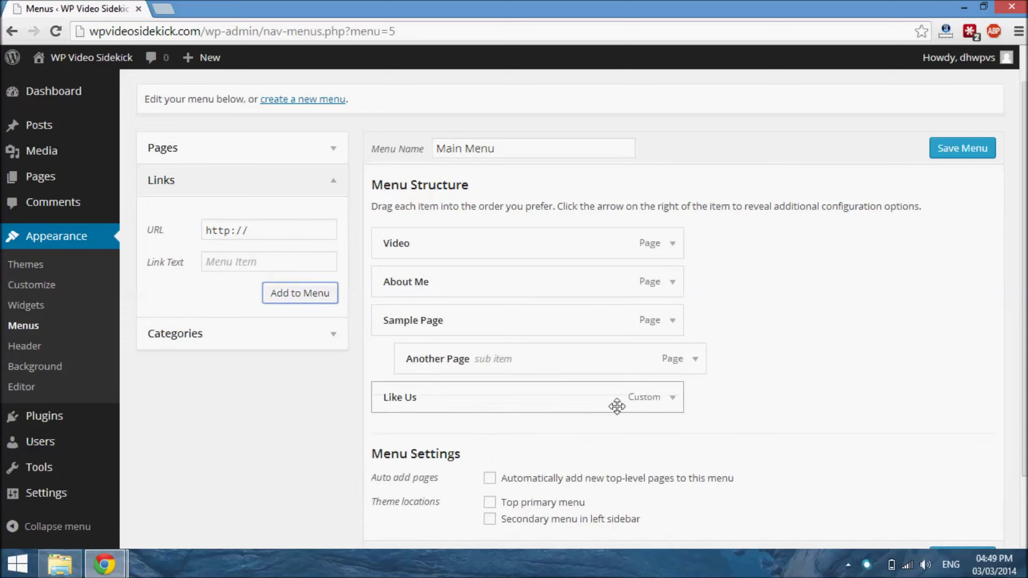
{"action": "left_click_drag", "start_coordinate": [546, 404], "coordinate": [547, 321]}
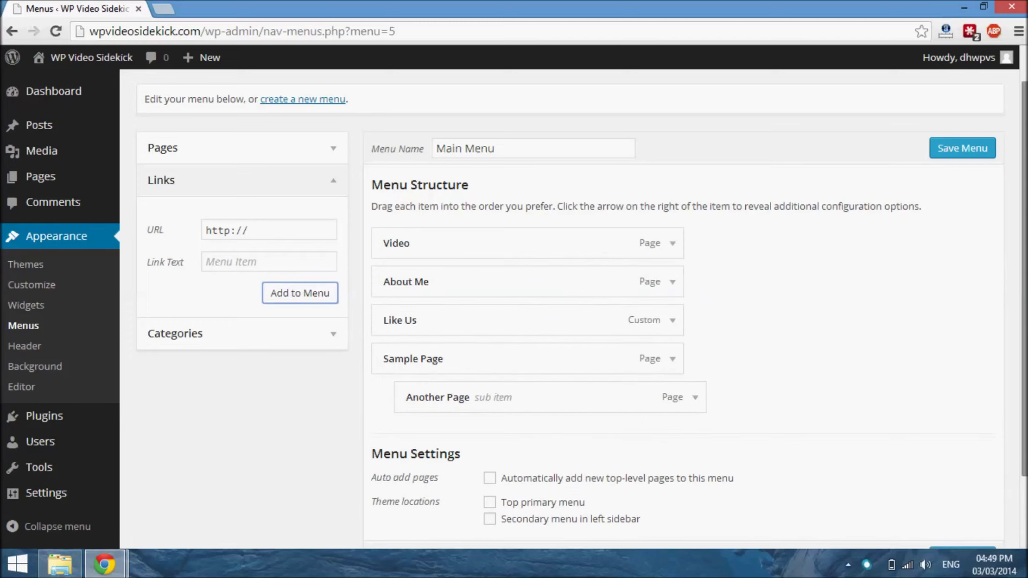
{"action": "scroll", "coordinate": [582, 312], "scroll_direction": "down", "scroll_amount": 1}
{"action": "scroll", "coordinate": [582, 312], "scroll_direction": "up", "scroll_amount": 1}
{"action": "scroll", "coordinate": [582, 309], "scroll_direction": "up", "scroll_amount": 1}
{"action": "scroll", "coordinate": [582, 308], "scroll_direction": "down", "scroll_amount": 2}
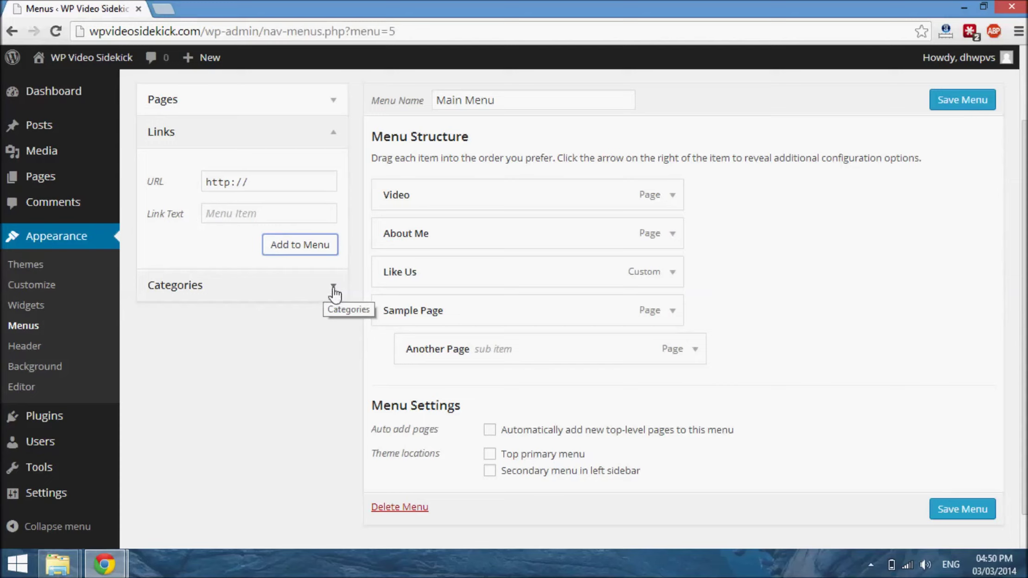
- Tick the football category under Categories and add it to the end of Main Menu
{"action": "left_click", "coordinate": [334, 287]}
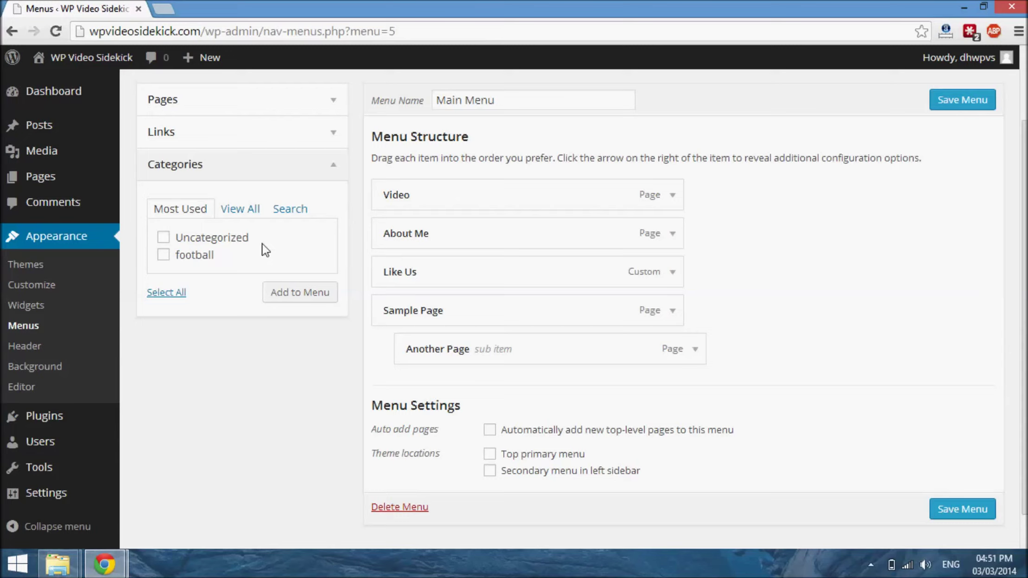
{"action": "left_click", "coordinate": [164, 256]}
{"action": "left_click", "coordinate": [304, 296]}
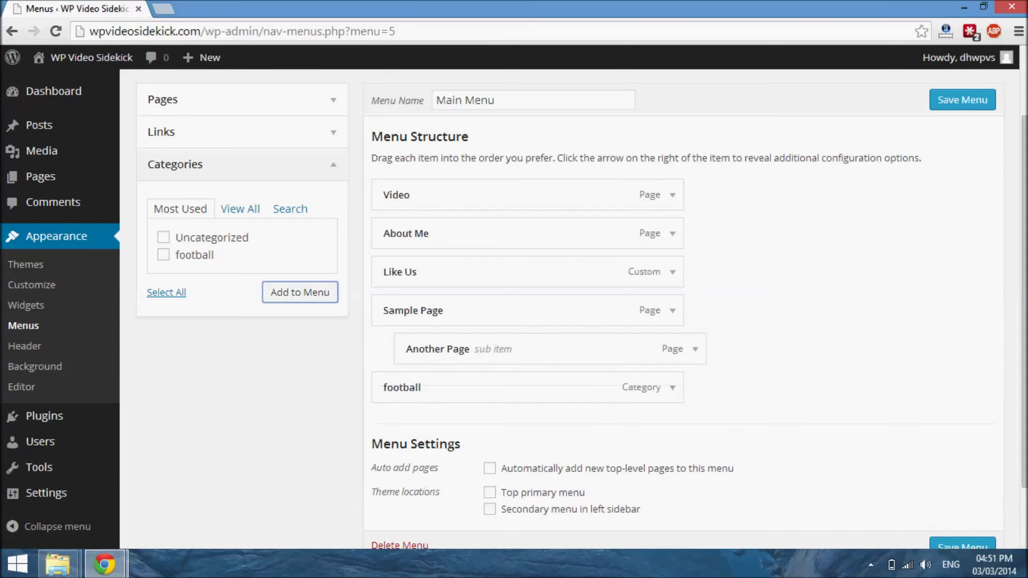
{"action": "scroll", "coordinate": [969, 256], "scroll_direction": "down", "scroll_amount": 1}
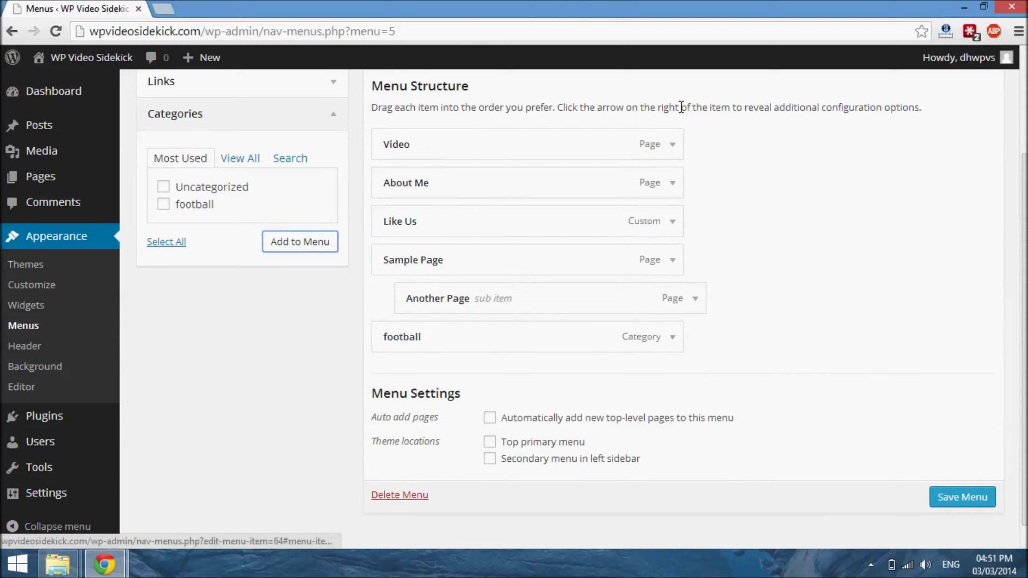
- Change the football menu item's Navigation Label from football to Football
{"action": "left_click", "coordinate": [669, 345]}
{"action": "left_click", "coordinate": [432, 397]}
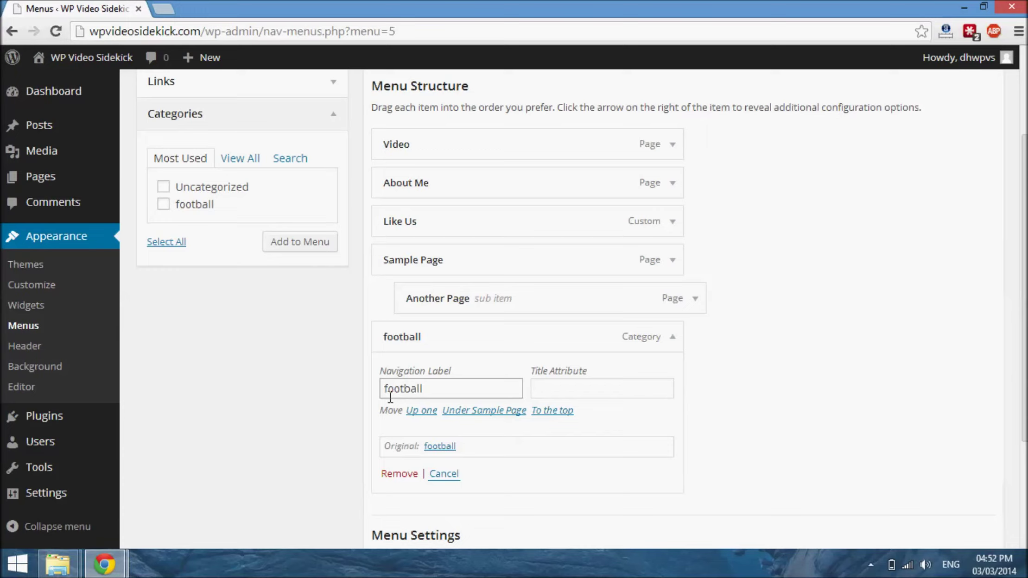
{"action": "type", "text": "F"}
{"action": "key", "text": "Delete"}
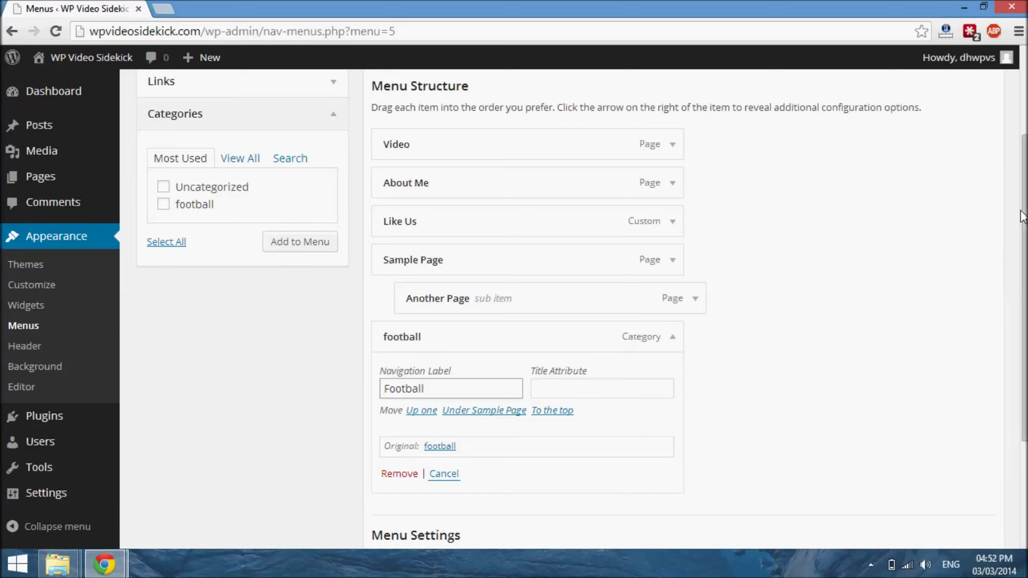
{"action": "scroll", "coordinate": [1019, 220], "scroll_direction": "down", "scroll_amount": 1}
{"action": "scroll", "coordinate": [1021, 278], "scroll_direction": "down", "scroll_amount": 2}
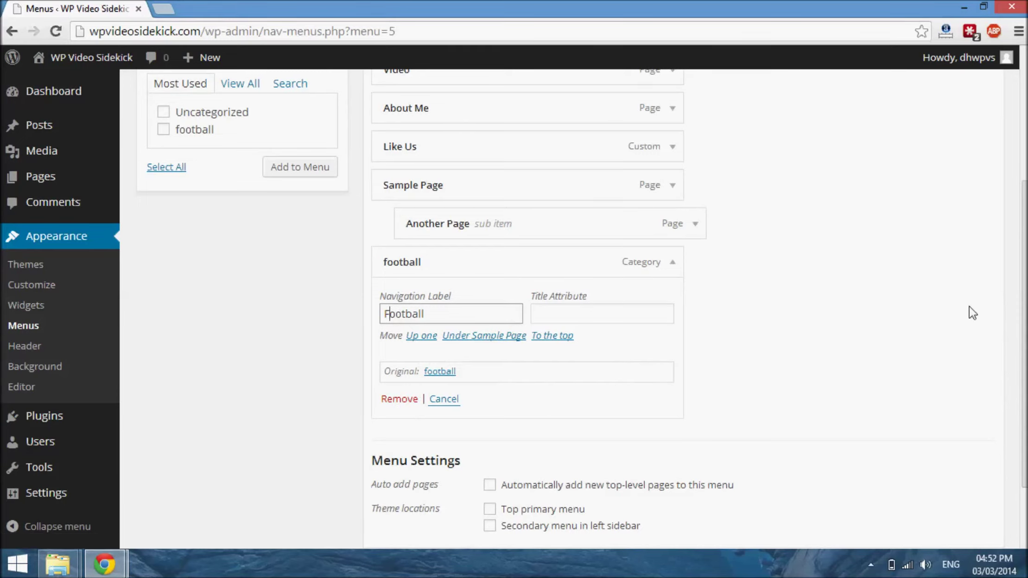
{"action": "scroll", "coordinate": [570, 306], "scroll_direction": "down", "scroll_amount": 2}
{"action": "scroll", "coordinate": [570, 306], "scroll_direction": "up", "scroll_amount": 3}
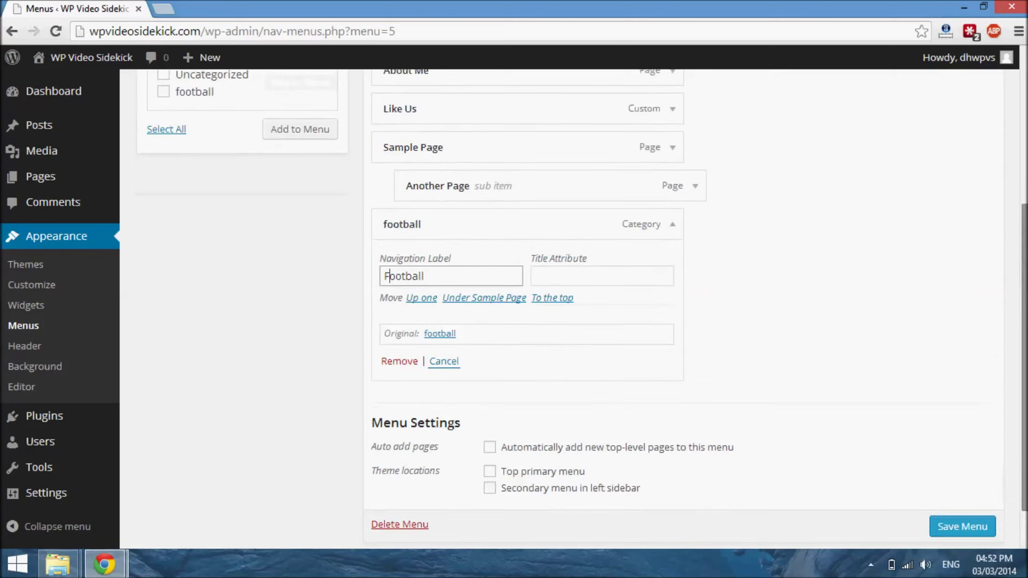
{"action": "scroll", "coordinate": [569, 306], "scroll_direction": "up", "scroll_amount": 2}
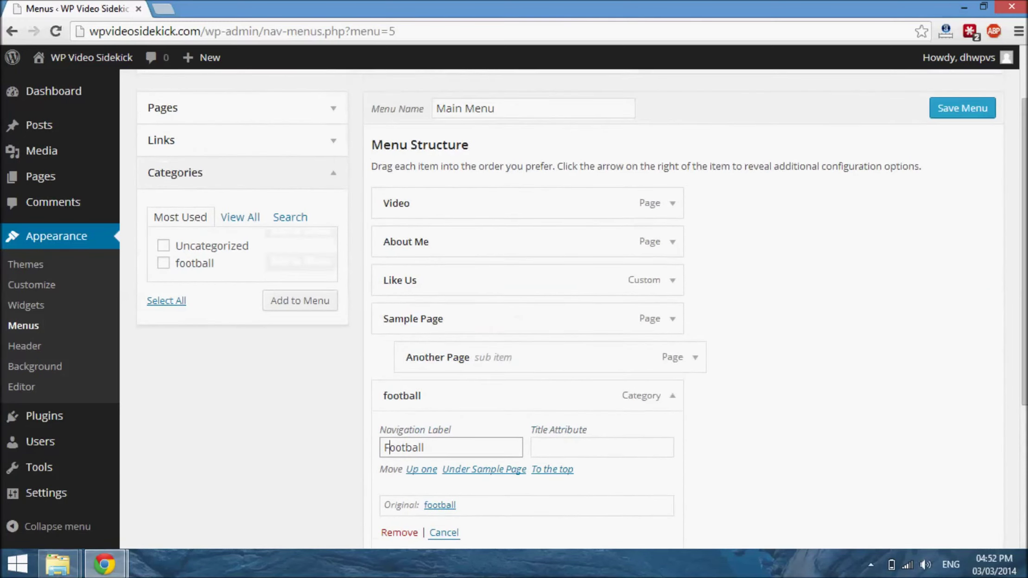
{"action": "scroll", "coordinate": [545, 245], "scroll_direction": "up", "scroll_amount": 2}
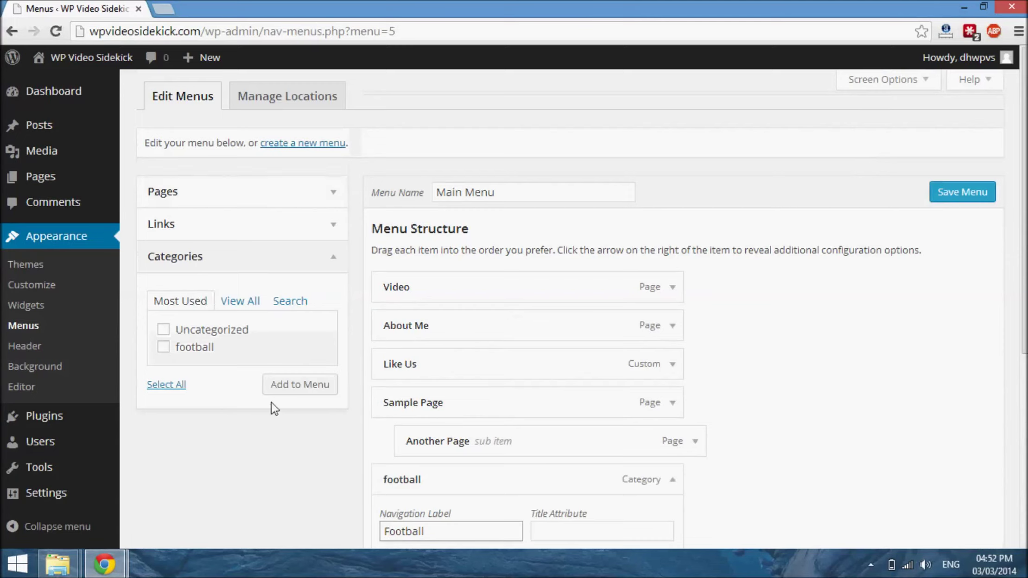
- Create a custom link with URL # and link text Services and add it to Main Menu
{"action": "left_click", "coordinate": [336, 261]}
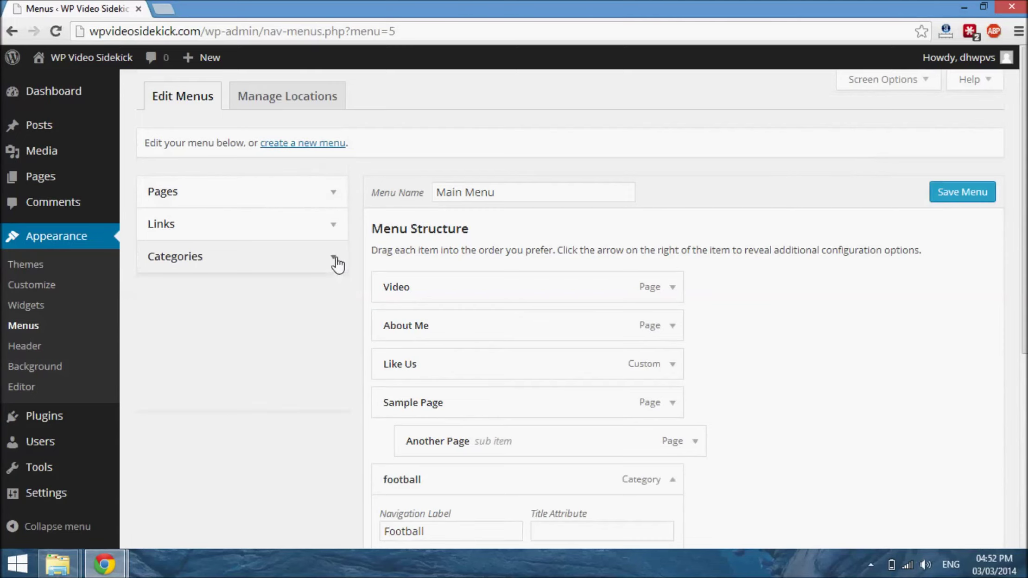
{"action": "left_click", "coordinate": [336, 225]}
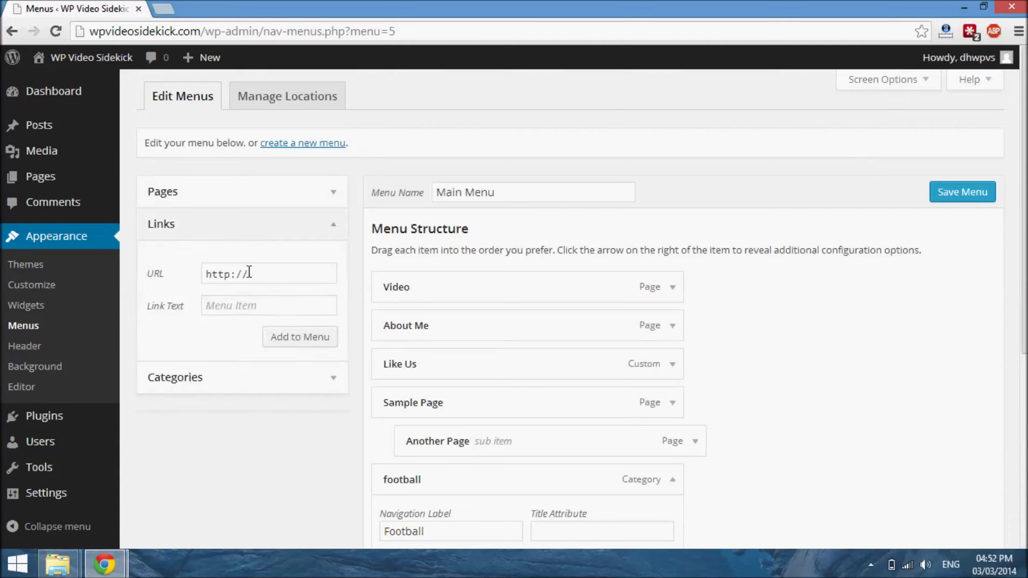
{"action": "left_click", "coordinate": [267, 283]}
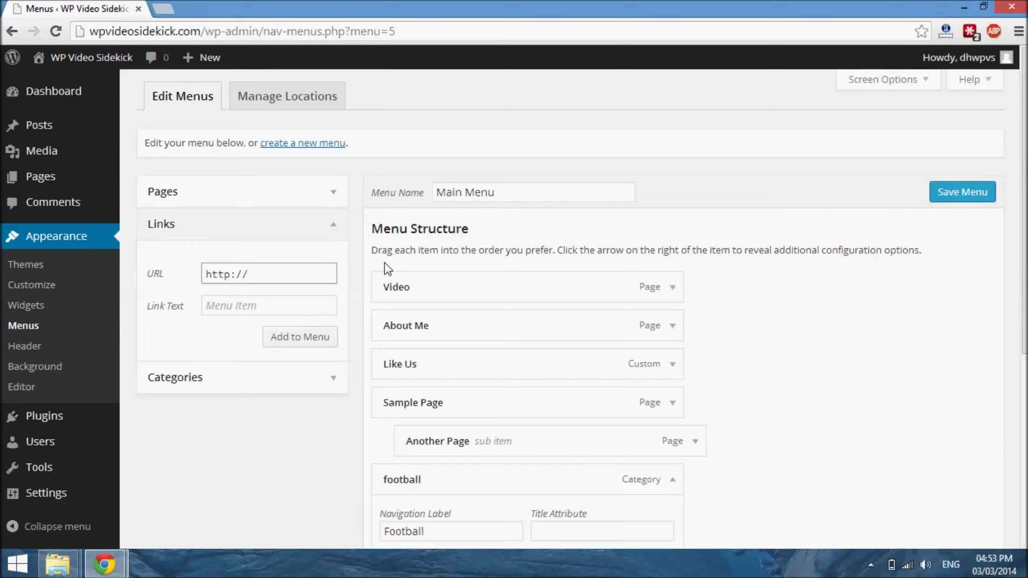
{"action": "key", "text": "BackSpace"}
{"action": "key", "text": "BackSpace"}
{"action": "key", "text": "BackSpace"}
{"action": "key", "text": "BackSpace"}
{"action": "key", "text": "BackSpace"}
{"action": "key", "text": "BackSpace"}
{"action": "key", "text": "BackSpace"}
{"action": "type", "text": "#"}
{"action": "left_click", "coordinate": [242, 314]}
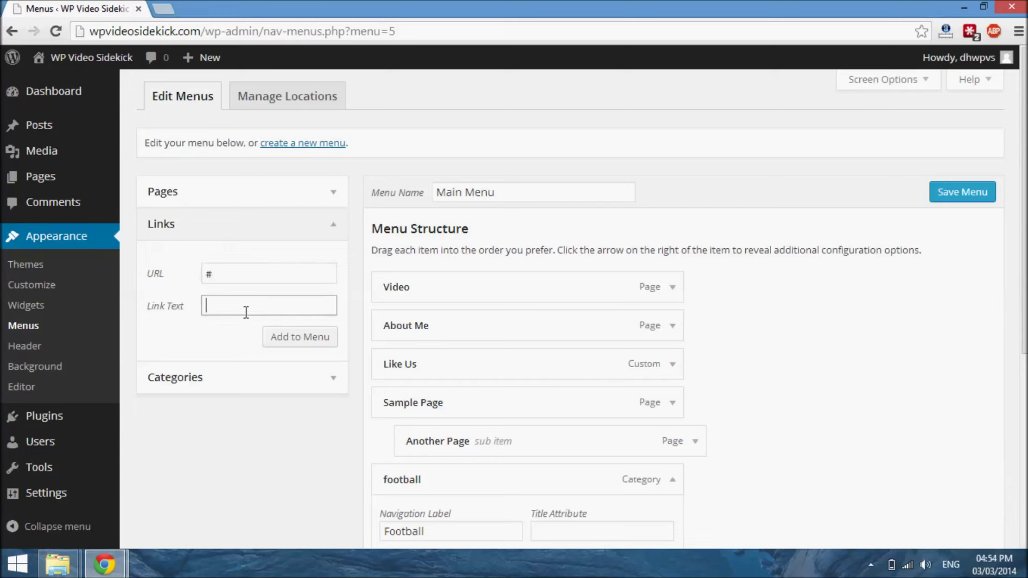
{"action": "type", "text": "Services"}
{"action": "left_click", "coordinate": [299, 338]}
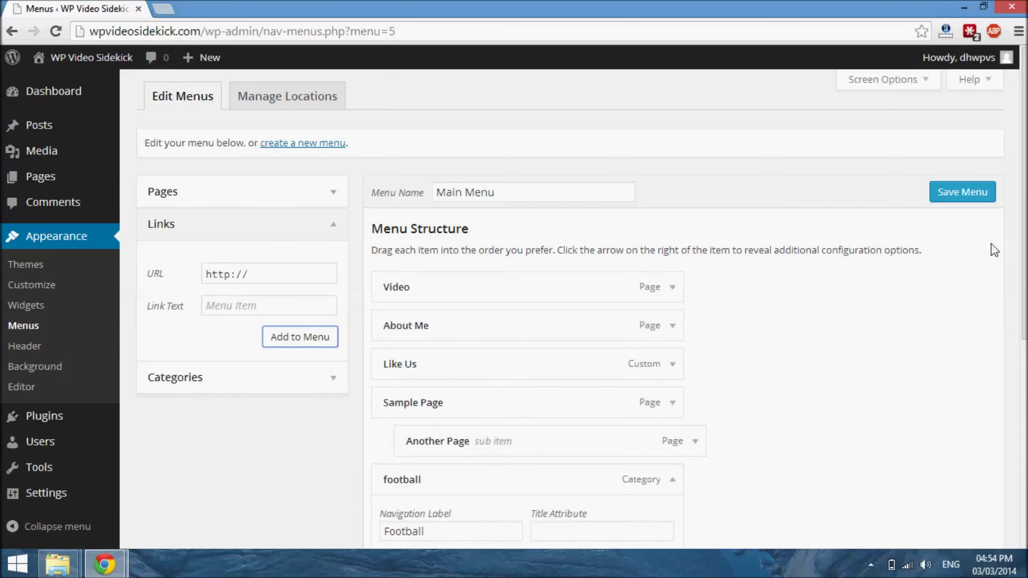
{"action": "scroll", "coordinate": [579, 302], "scroll_direction": "down", "scroll_amount": 3}
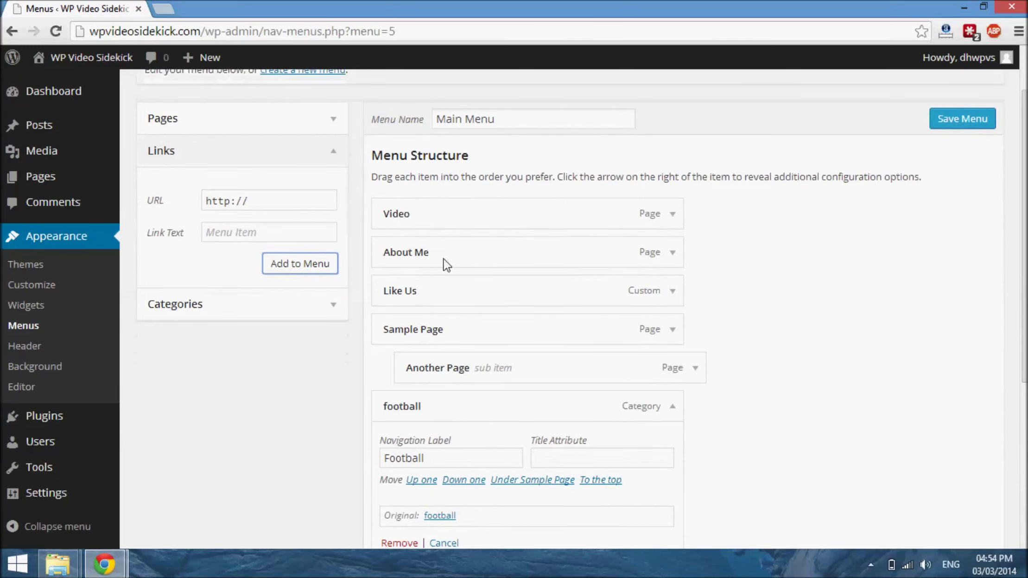
- Collapse the football item, then drag Video below Services and nest it as Services' sub item
{"action": "scroll", "coordinate": [682, 275], "scroll_direction": "down", "scroll_amount": 3}
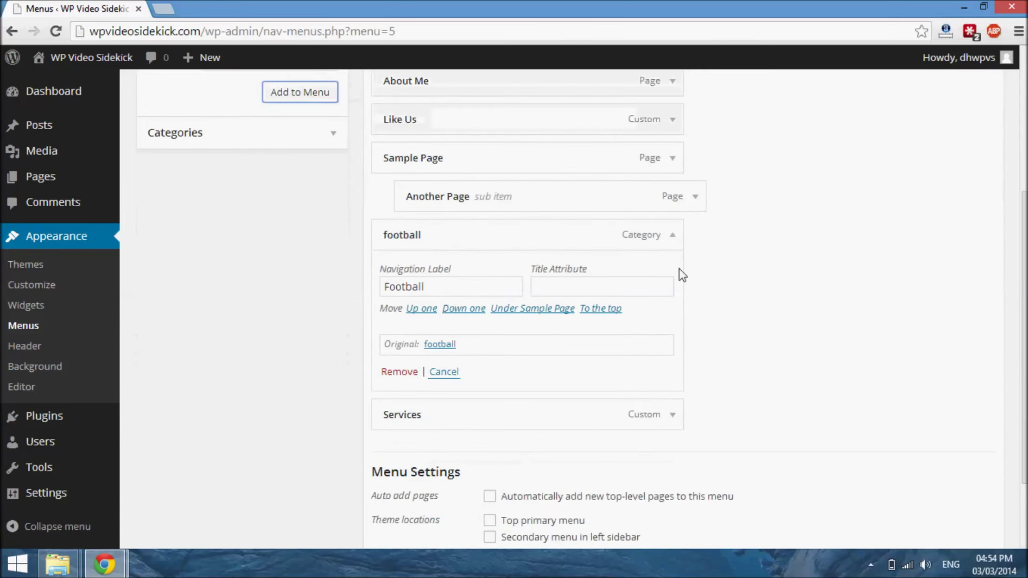
{"action": "left_click", "coordinate": [672, 235]}
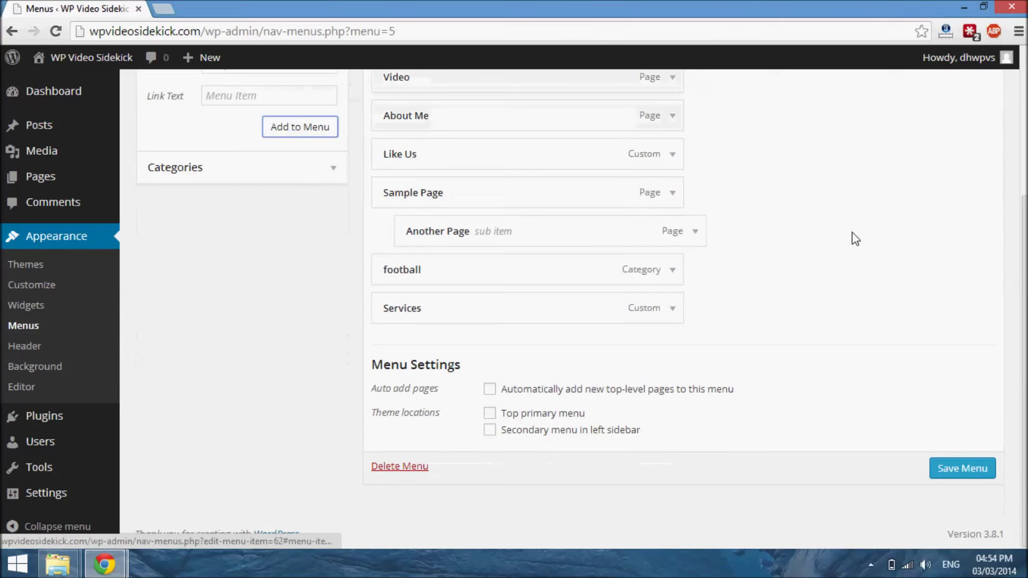
{"action": "scroll", "coordinate": [1001, 250], "scroll_direction": "up", "scroll_amount": 1}
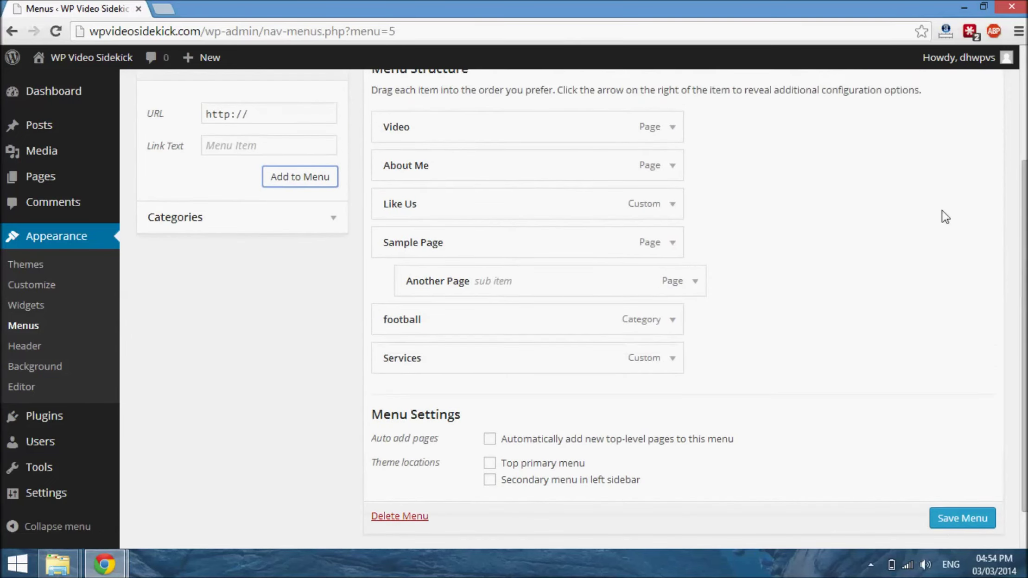
{"action": "left_click_drag", "start_coordinate": [446, 146], "coordinate": [452, 367]}
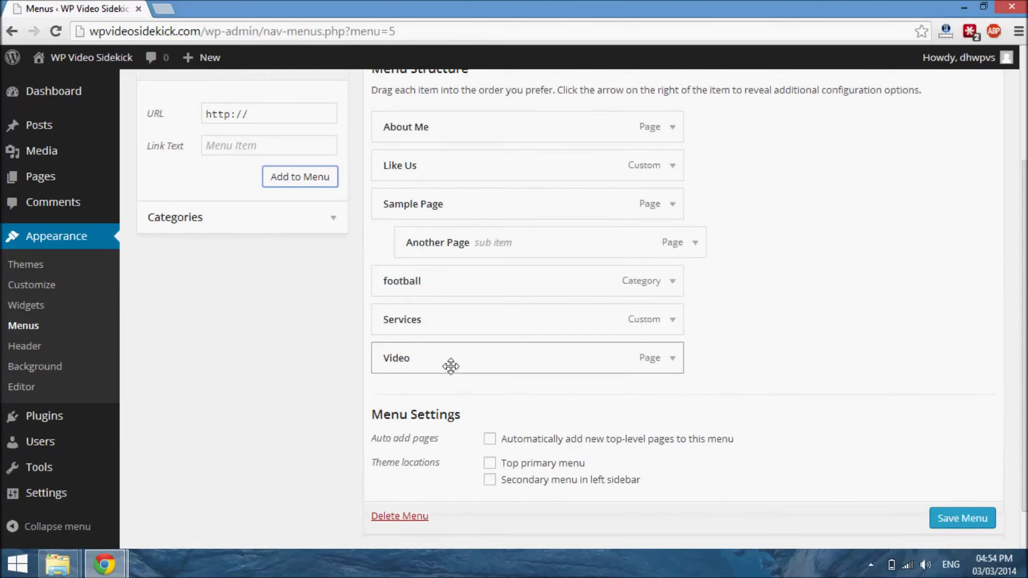
{"action": "mouse_move", "coordinate": [450, 366]}
{"action": "left_mouse_down"}
{"action": "mouse_move", "coordinate": [485, 365]}
{"action": "mouse_move", "coordinate": [395, 336]}
{"action": "mouse_move", "coordinate": [427, 328]}
{"action": "mouse_move", "coordinate": [446, 355]}
{"action": "left_mouse_up"}
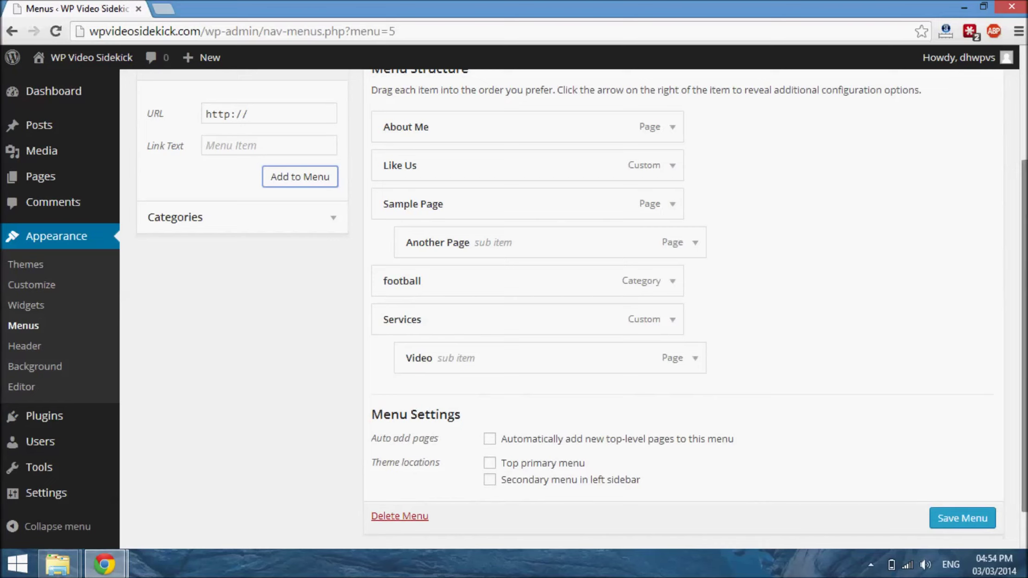
{"action": "scroll", "coordinate": [581, 308], "scroll_direction": "down", "scroll_amount": 2}
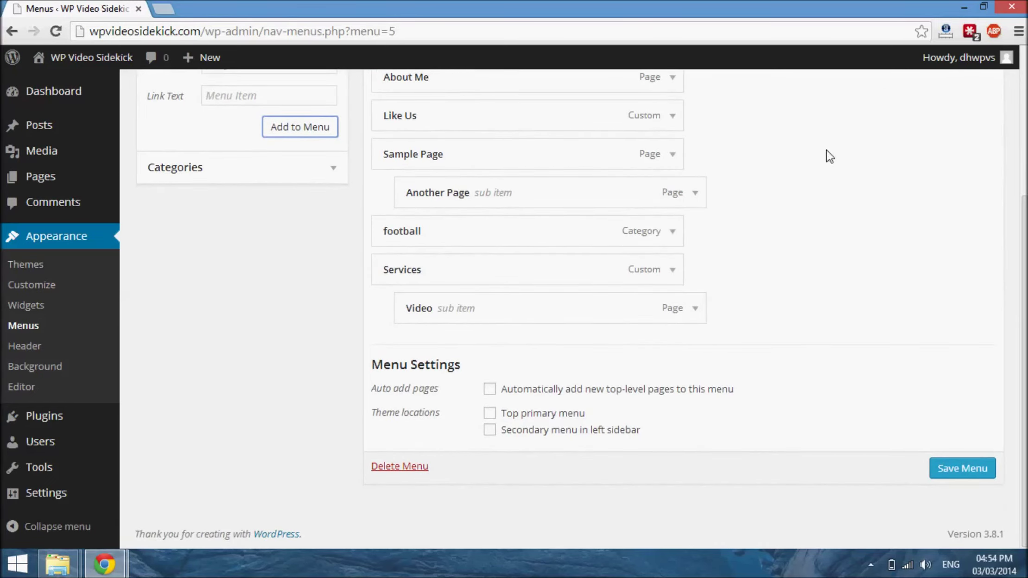
{"action": "scroll", "coordinate": [582, 309], "scroll_direction": "up", "scroll_amount": 5}
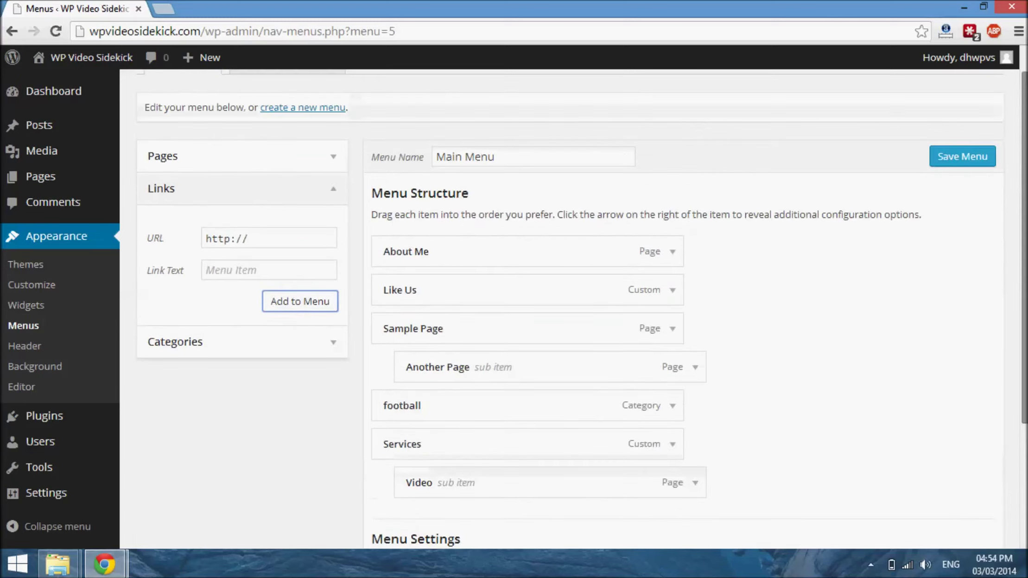
- Tick Top primary menu under Menu Settings and save Main Menu
{"action": "scroll", "coordinate": [582, 309], "scroll_direction": "down", "scroll_amount": 5}
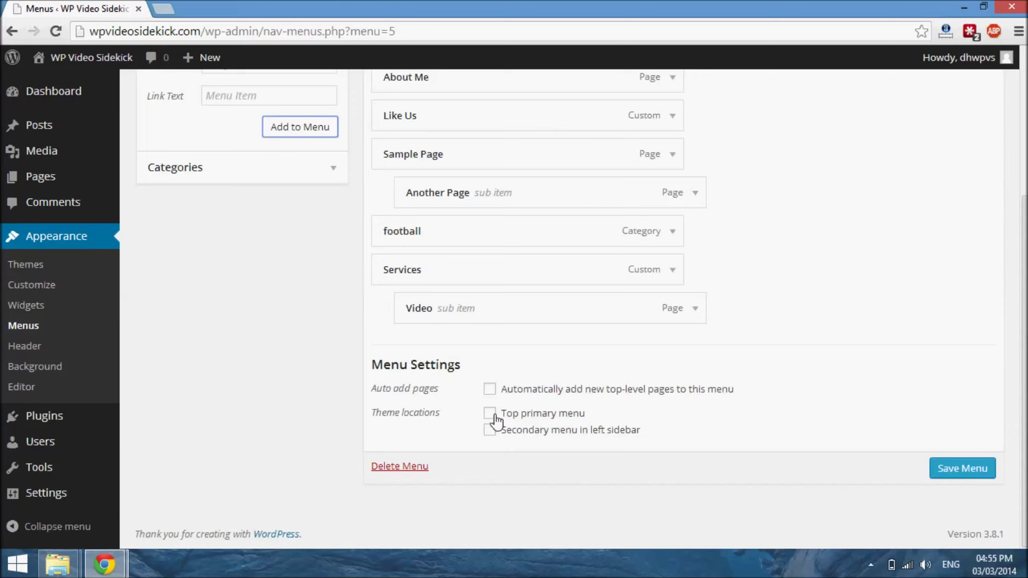
{"action": "left_click", "coordinate": [494, 416]}
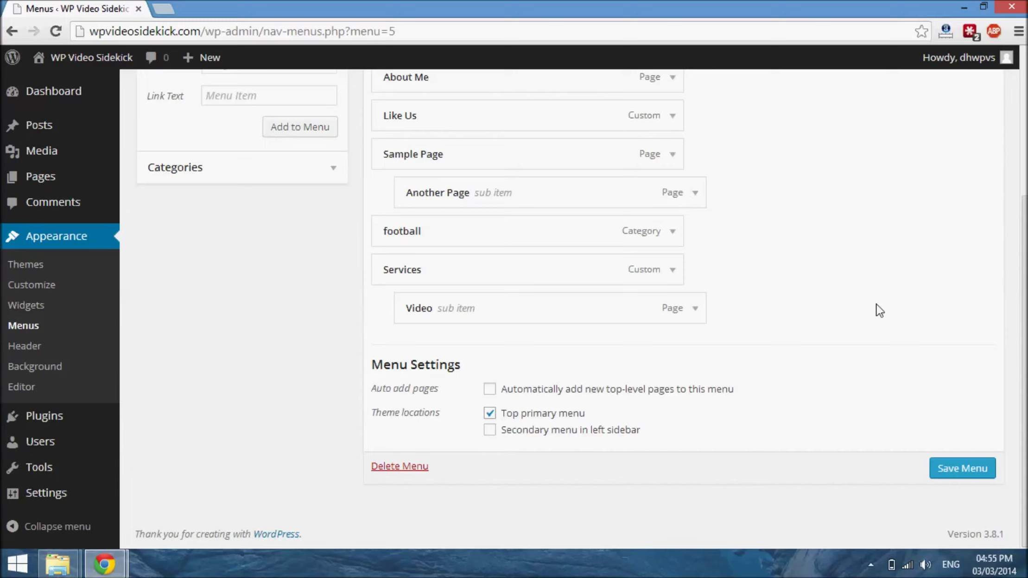
{"action": "left_click_drag", "start_coordinate": [1024, 218], "coordinate": [1012, 83]}
{"action": "scroll", "coordinate": [1016, 125], "scroll_direction": "down", "scroll_amount": 4}
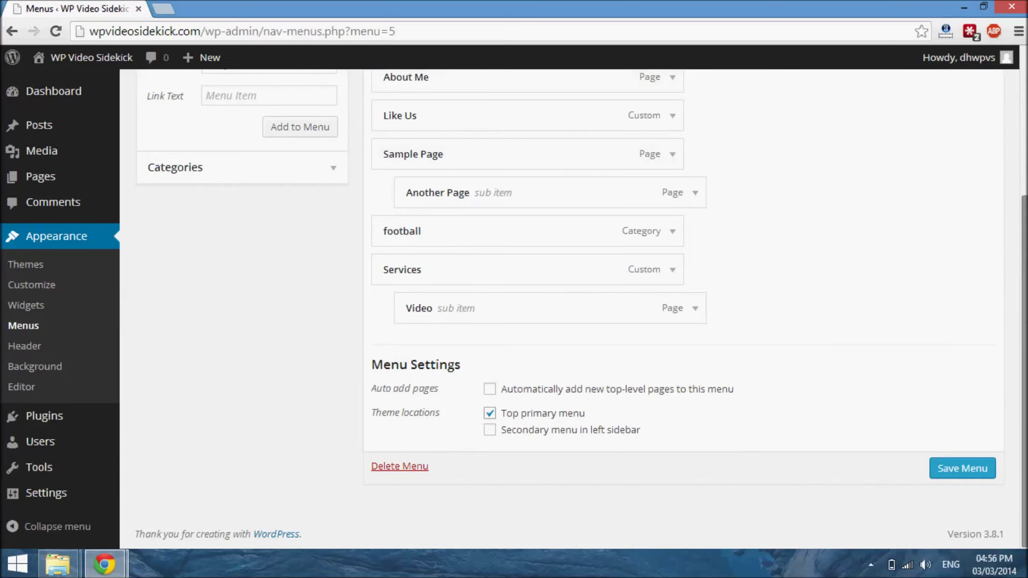
{"action": "left_click", "coordinate": [951, 471]}
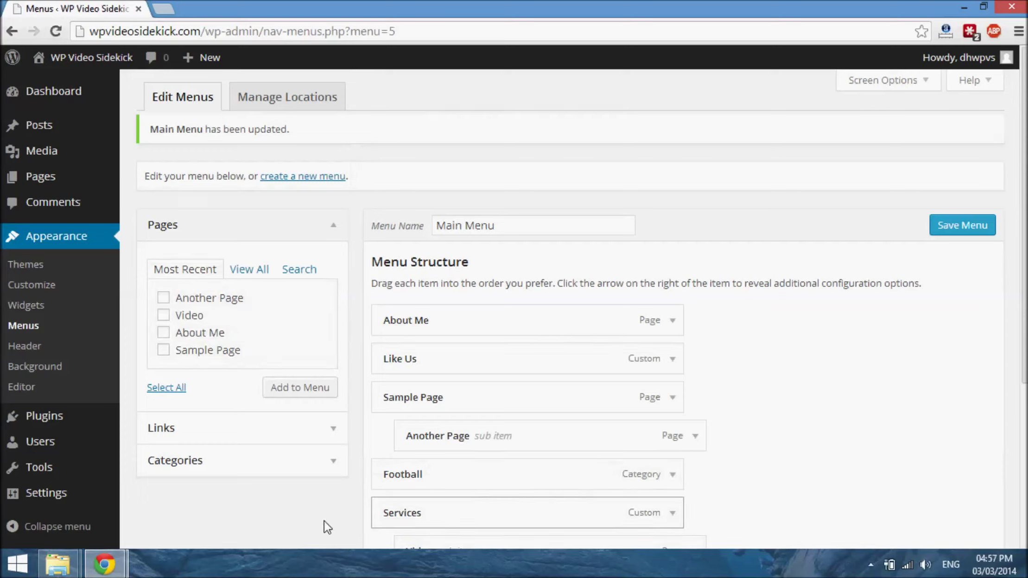
- Switch to the live site's front-end window and reload it to show the new menu
{"action": "mouse_move", "coordinate": [116, 574]}
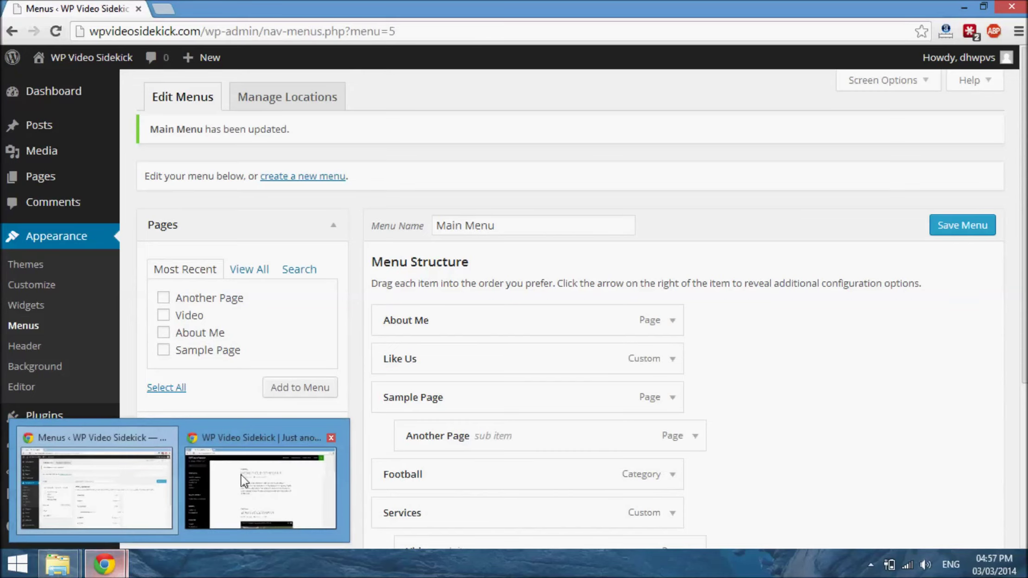
{"action": "left_click", "coordinate": [245, 470]}
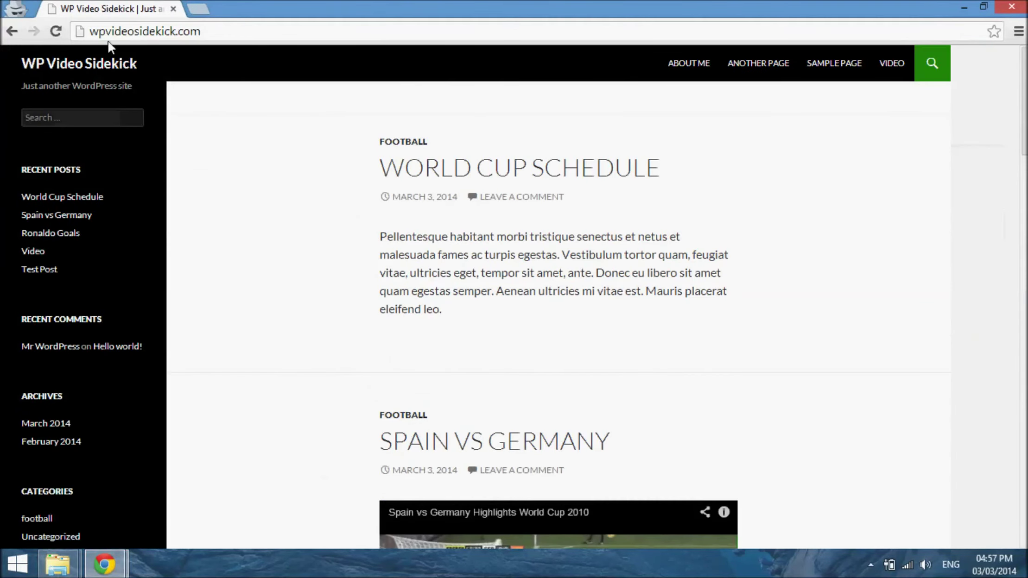
{"action": "left_click", "coordinate": [55, 33]}
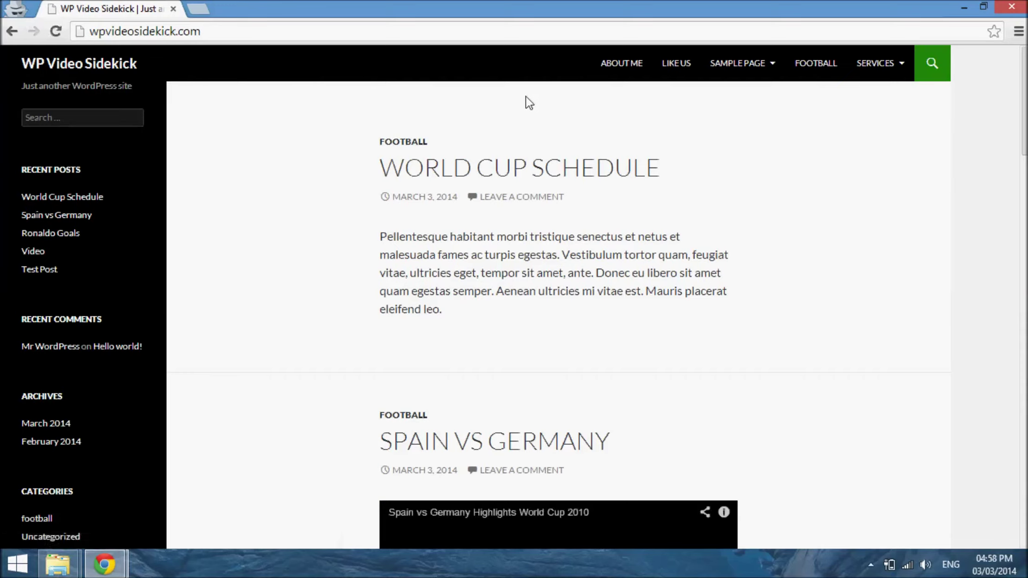
- Open the Like Us menu link in a new tab, view it, then return to the site tab
{"action": "mouse_move", "coordinate": [754, 68]}
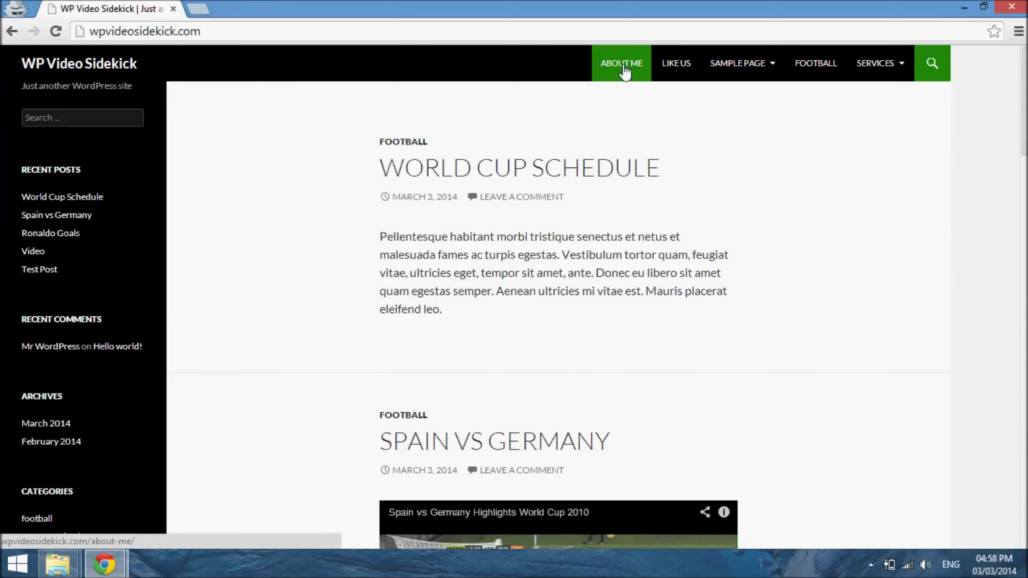
{"action": "right_click", "coordinate": [679, 72]}
{"action": "left_click", "coordinate": [721, 79]}
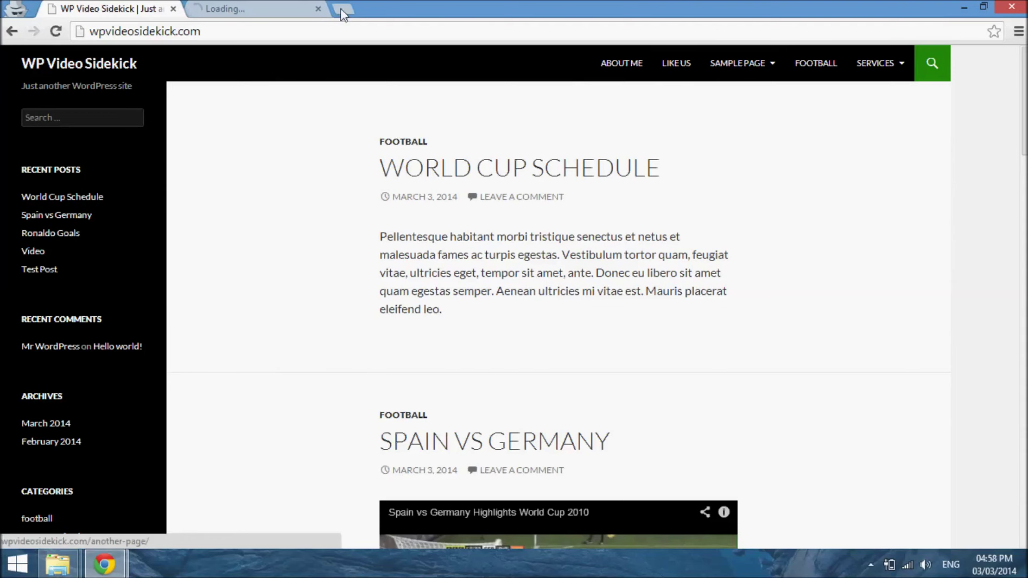
{"action": "left_click", "coordinate": [238, 8]}
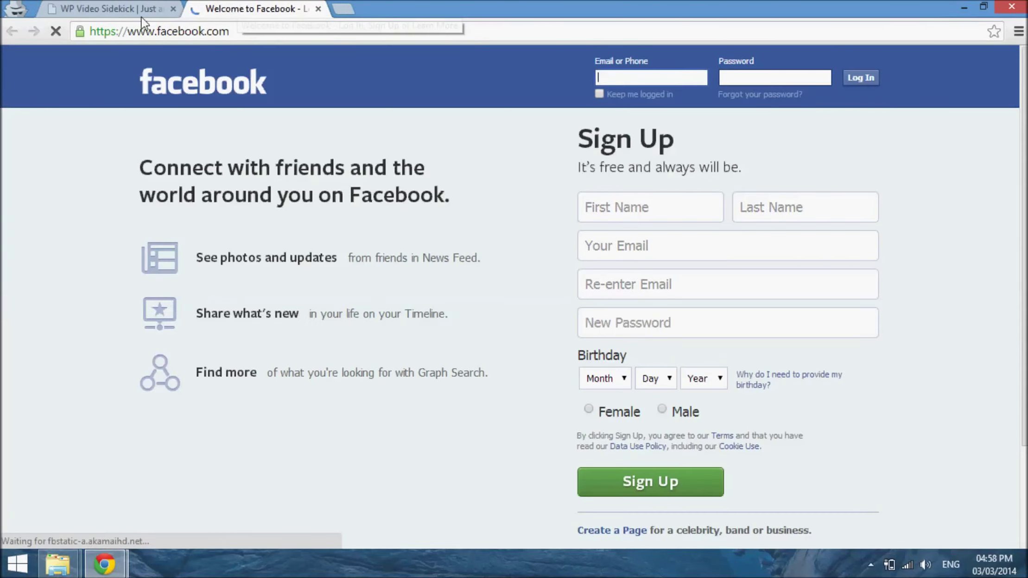
{"action": "left_click", "coordinate": [120, 5]}
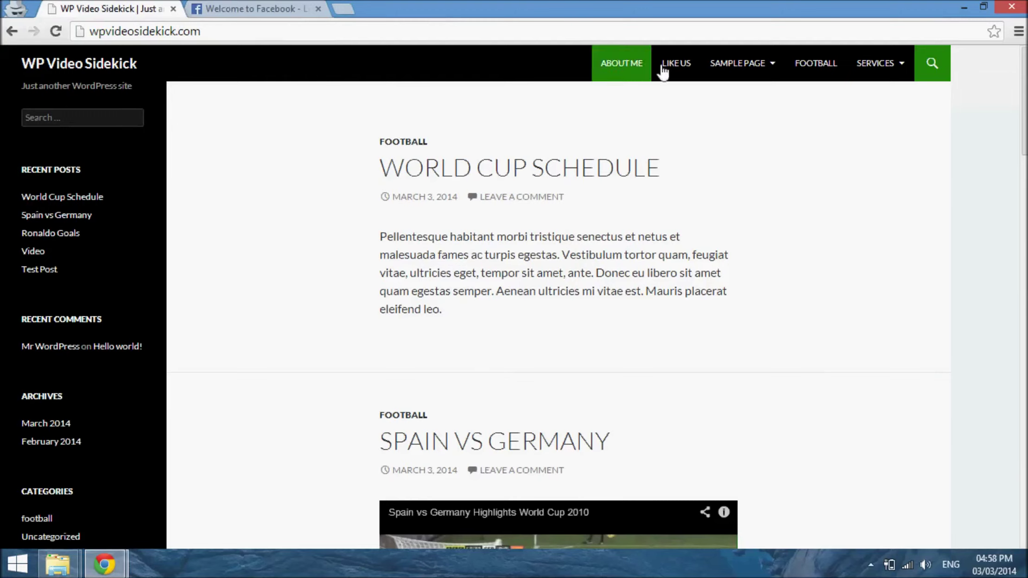
{"action": "mouse_move", "coordinate": [716, 69]}
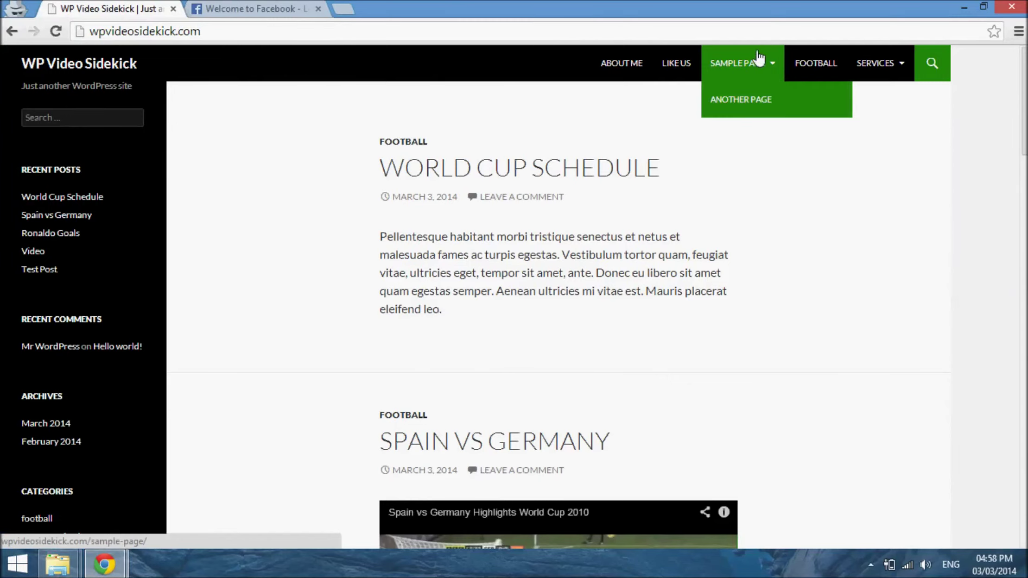
- Open the live site's FOOTBALL category archive and scroll through its posts
{"action": "left_click", "coordinate": [820, 63]}
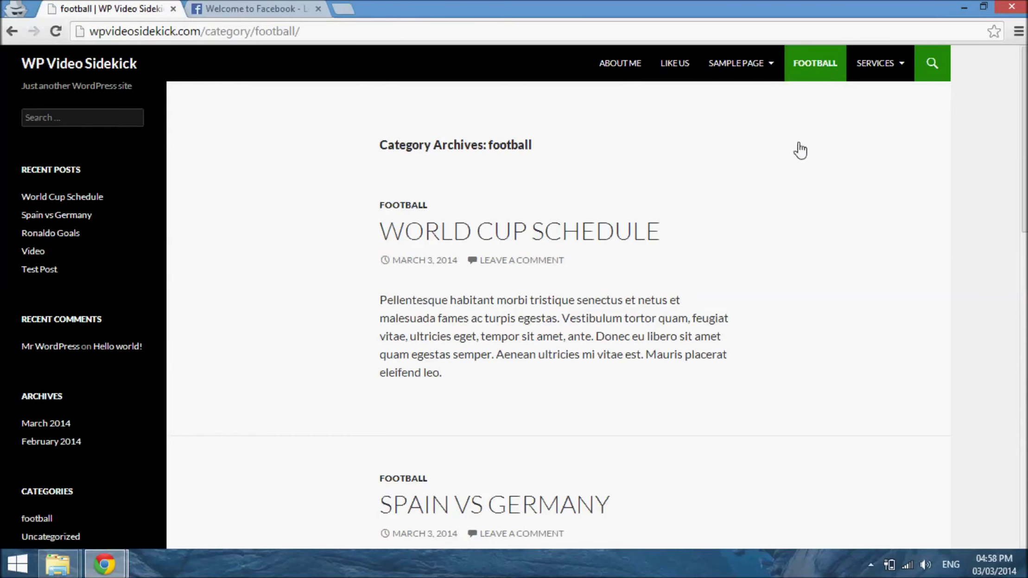
{"action": "scroll", "coordinate": [788, 177], "scroll_direction": "down", "scroll_amount": 3}
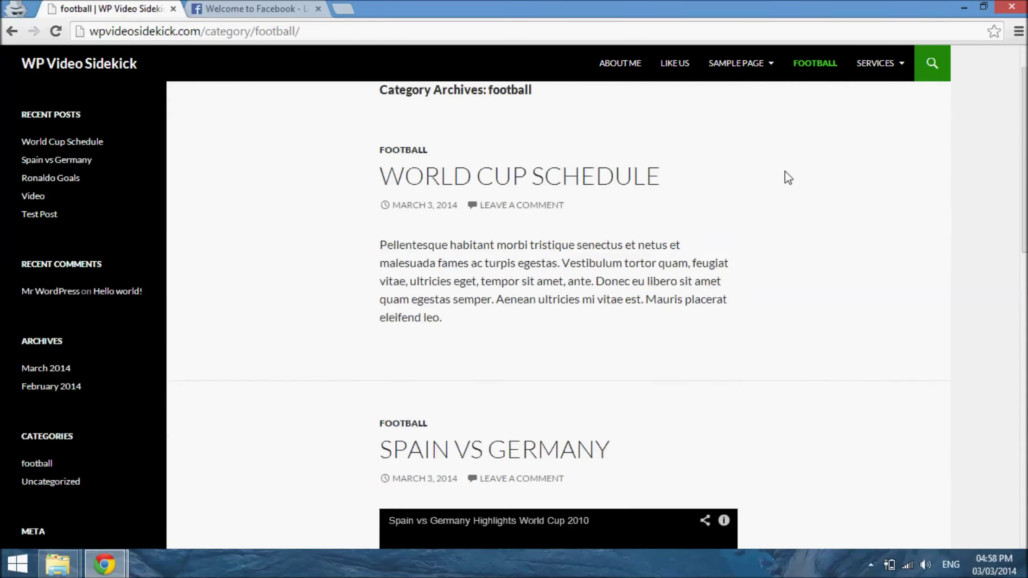
{"action": "scroll", "coordinate": [788, 177], "scroll_direction": "down", "scroll_amount": 11}
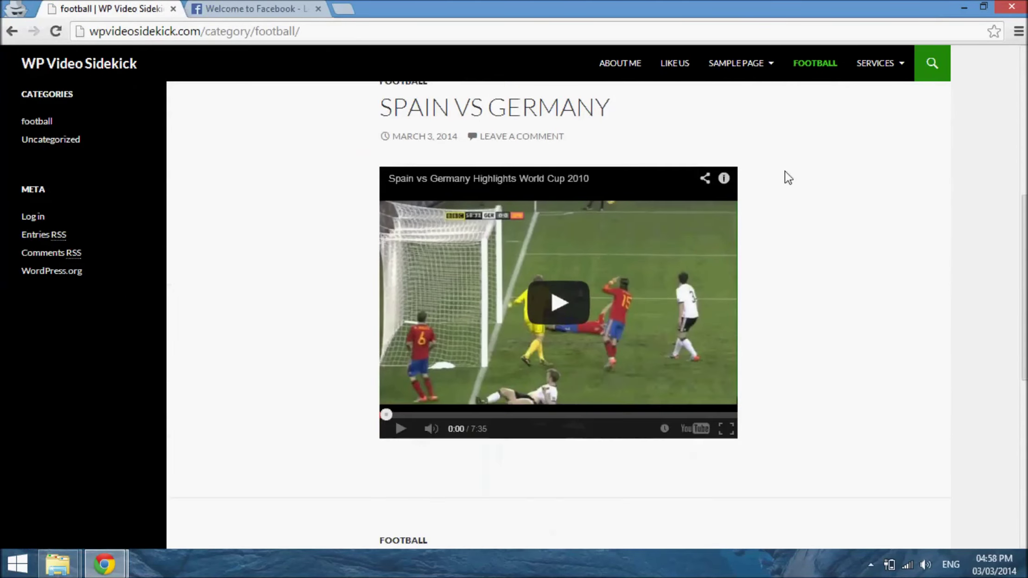
{"action": "scroll", "coordinate": [788, 178], "scroll_direction": "down", "scroll_amount": 3}
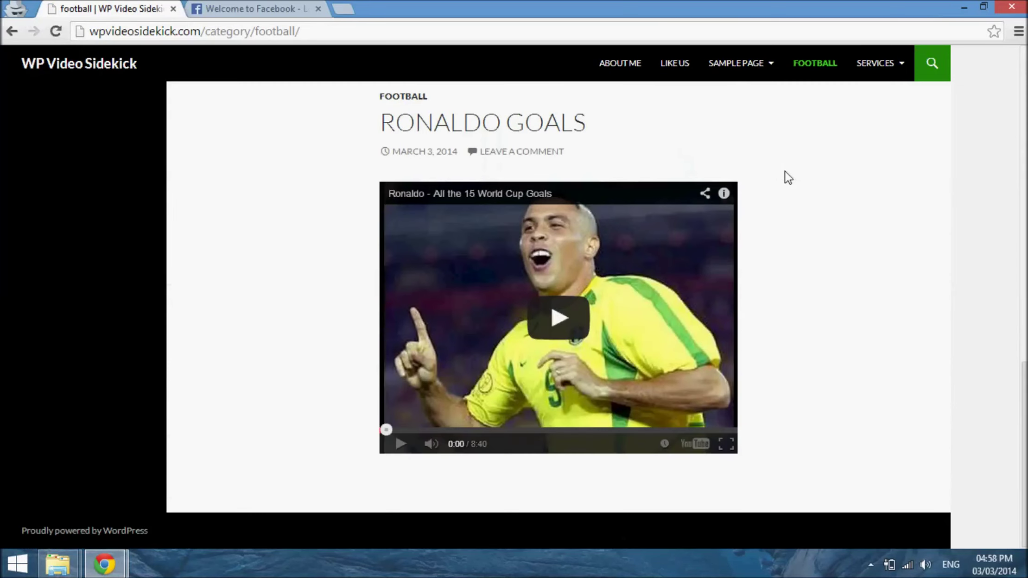
{"action": "scroll", "coordinate": [788, 177], "scroll_direction": "up", "scroll_amount": 17}
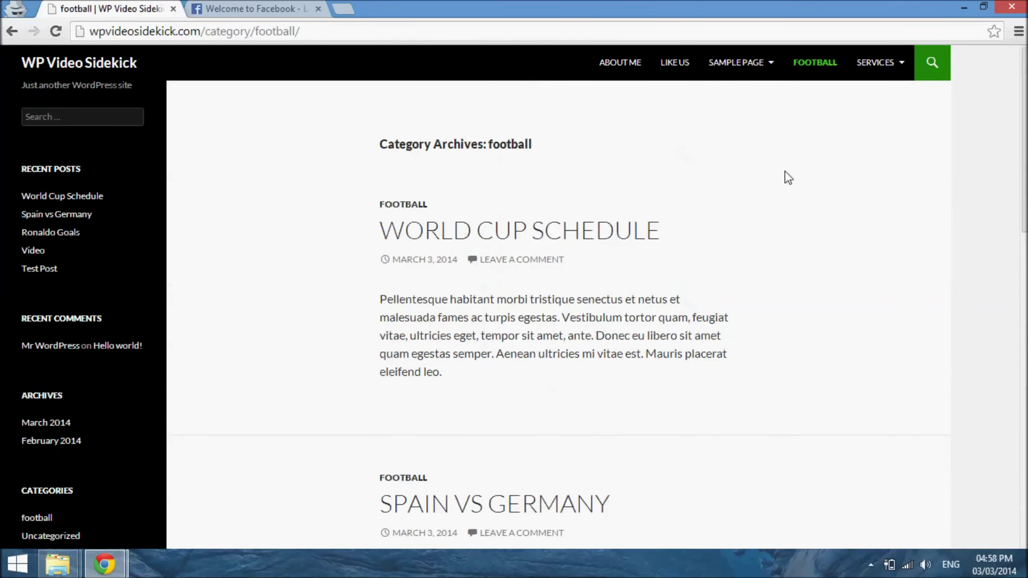
- Open the Video page from the SERVICES drop-down menu
{"action": "mouse_move", "coordinate": [874, 73]}
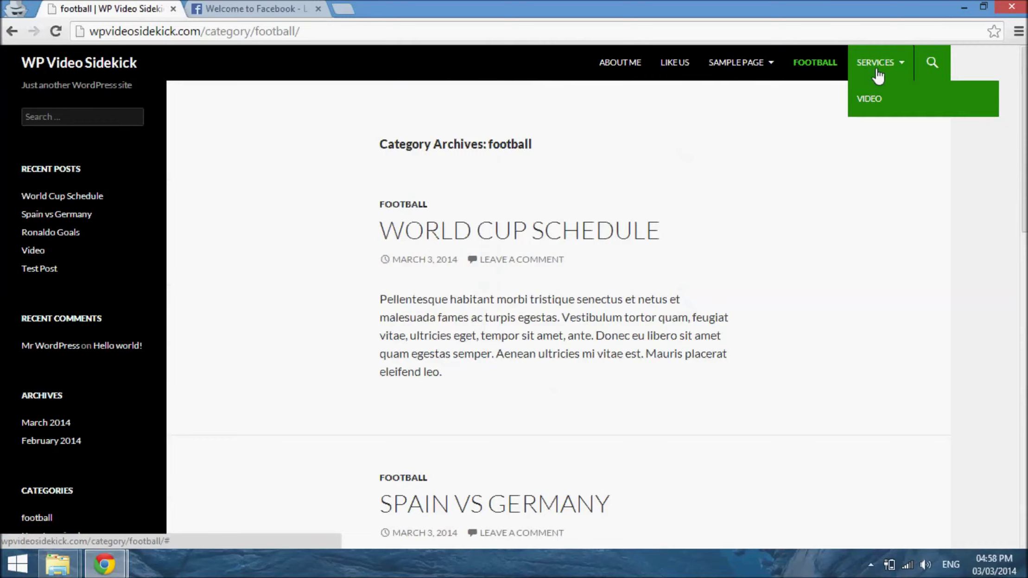
{"action": "left_click", "coordinate": [872, 65]}
{"action": "left_click", "coordinate": [877, 107]}
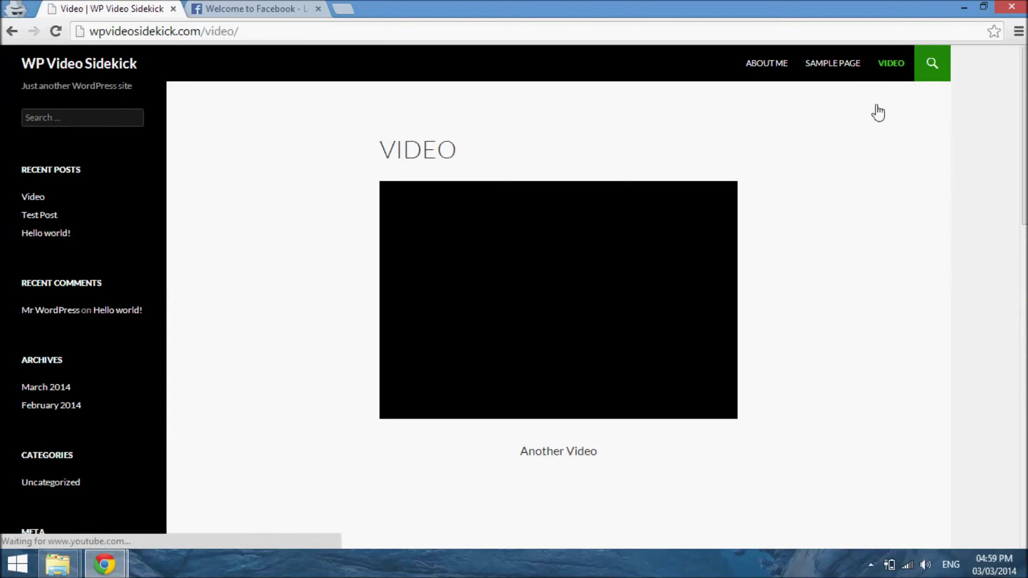